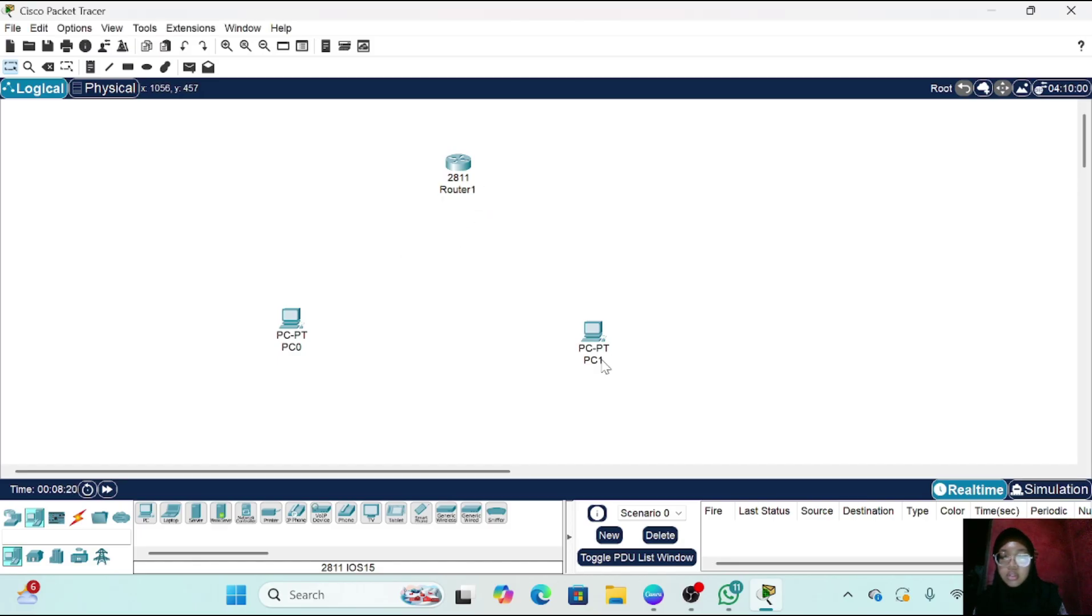
Rename the workstation PC1 as PC2, and rename PC0 as PC1
click(603, 366)
key(BackSpace)
text(2)
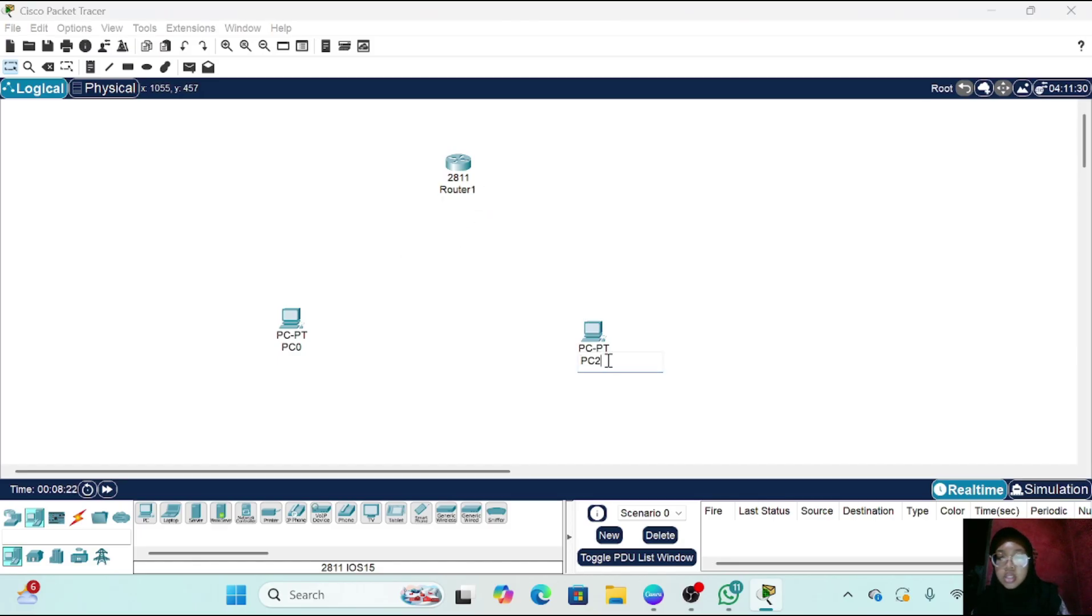
key(Return)
click(301, 348)
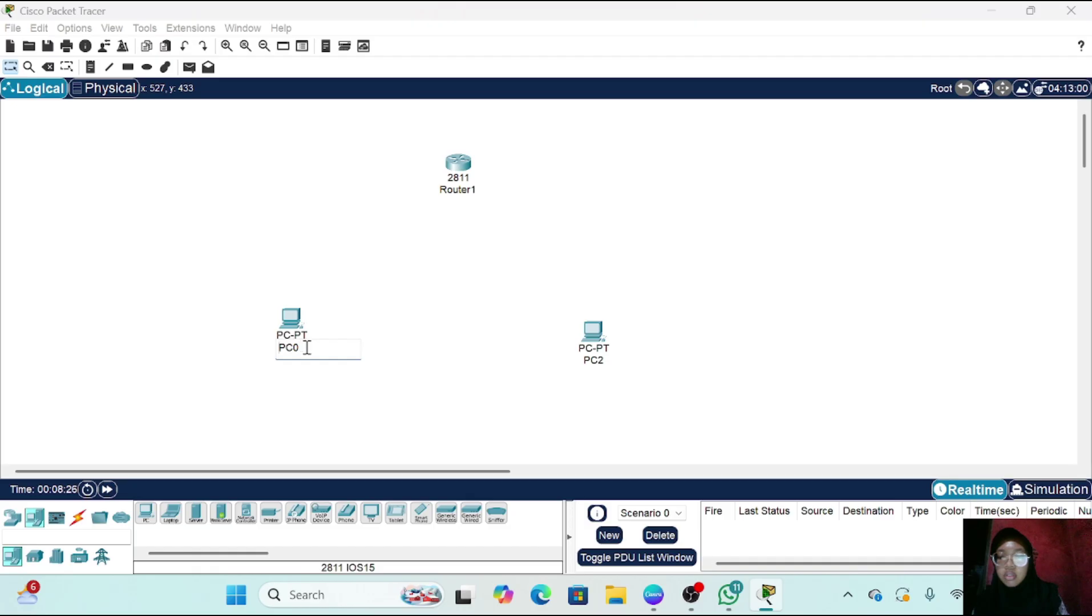
key(BackSpace)
text(1)
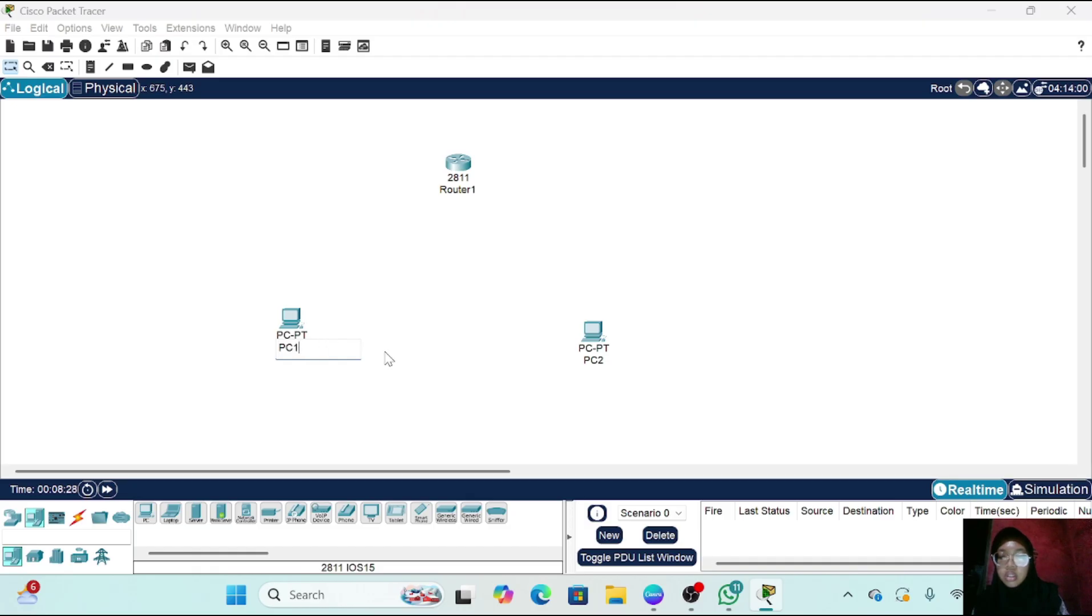
key(Return)
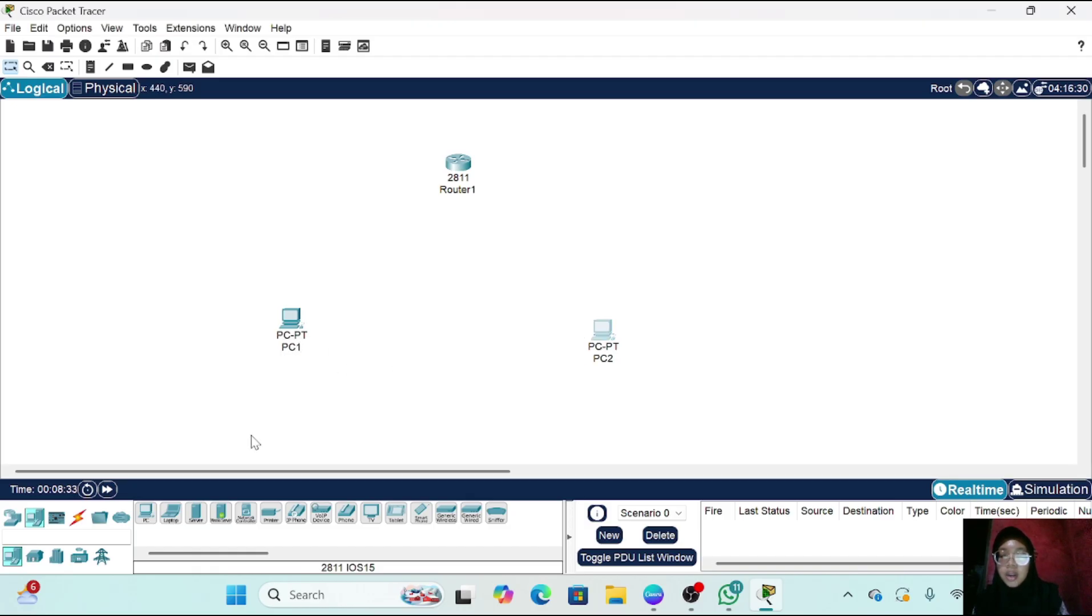
Cable the 2811 router to PC1 and to PC2 using the automatically chosen connection type for both links
click(77, 517)
click(146, 514)
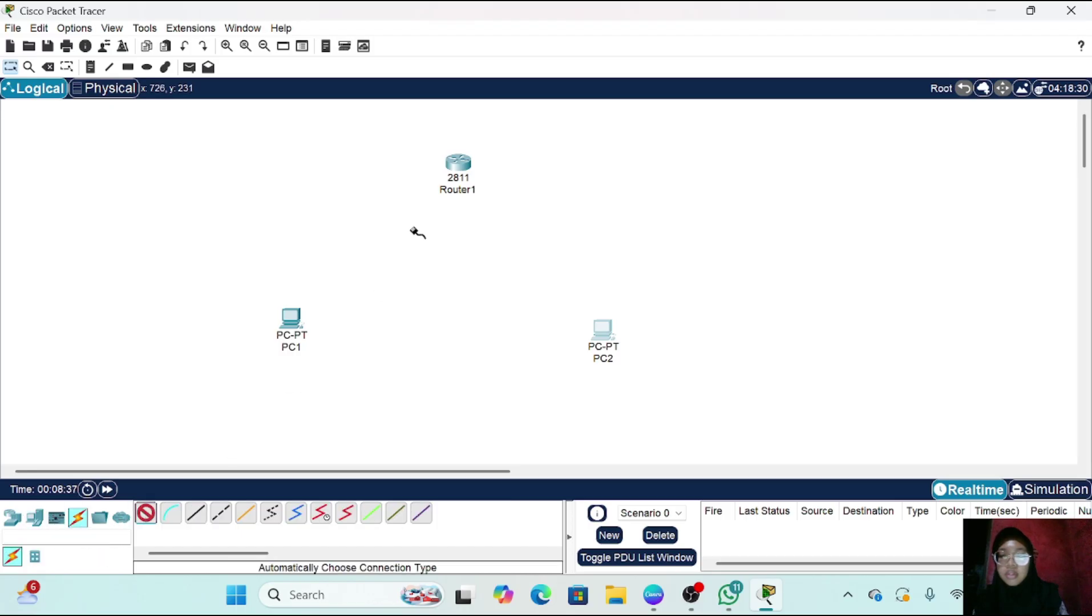
click(459, 161)
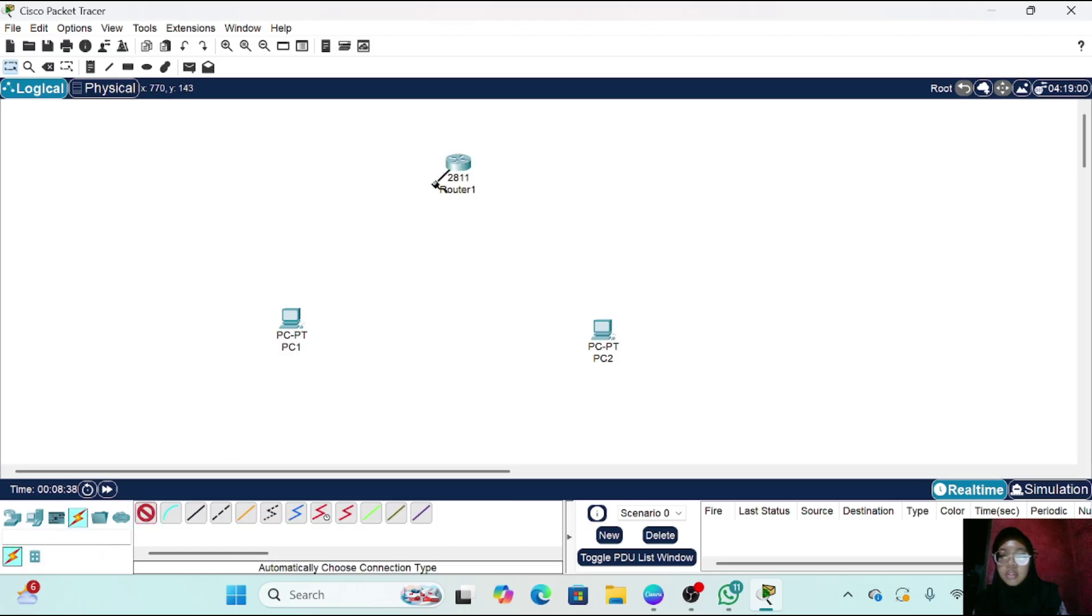
click(289, 324)
click(146, 514)
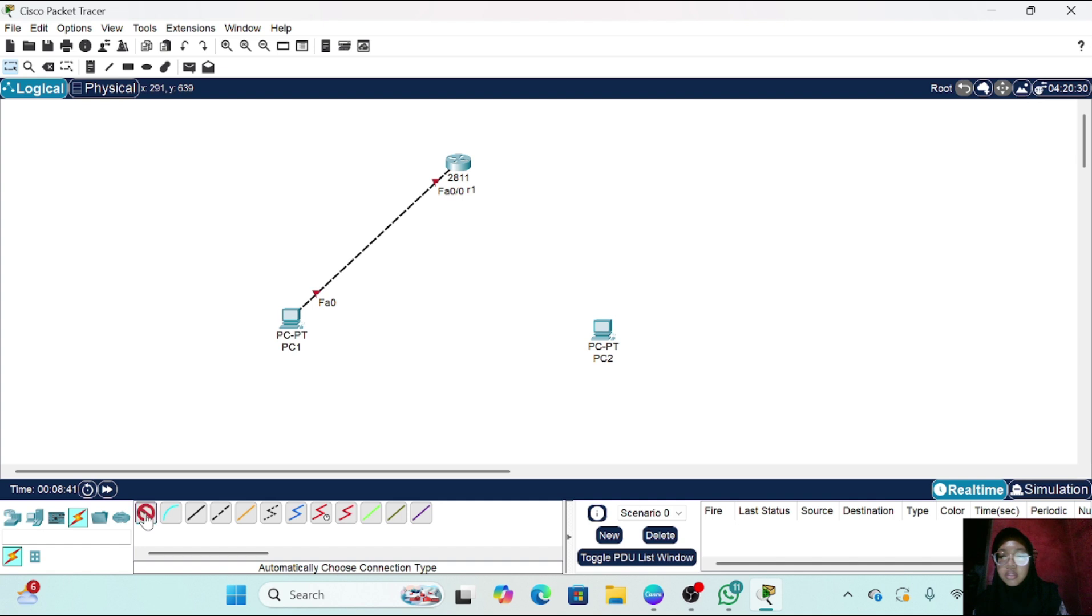
click(458, 164)
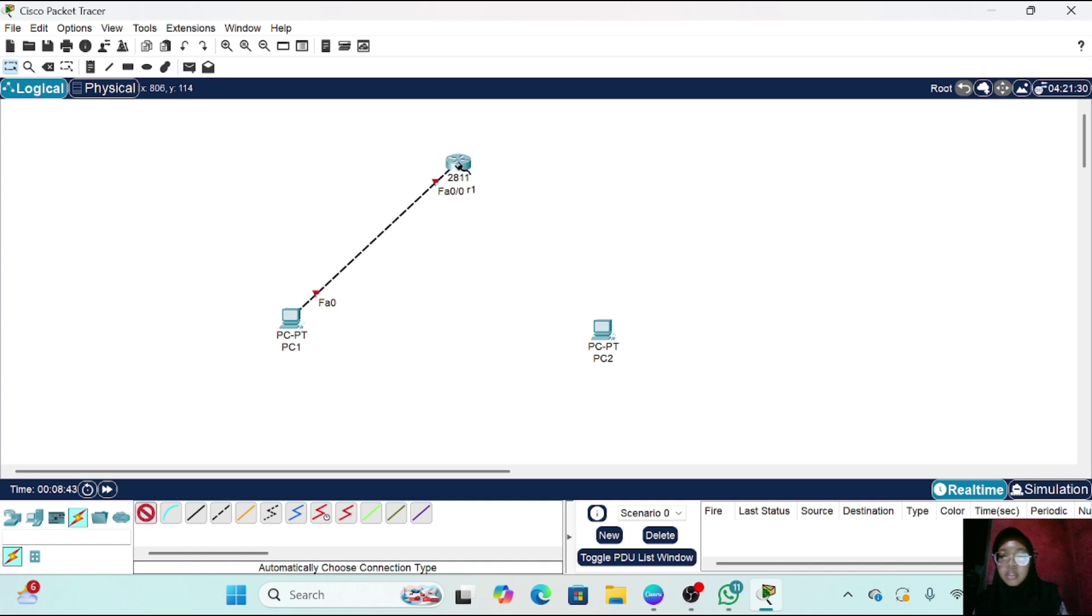
click(601, 326)
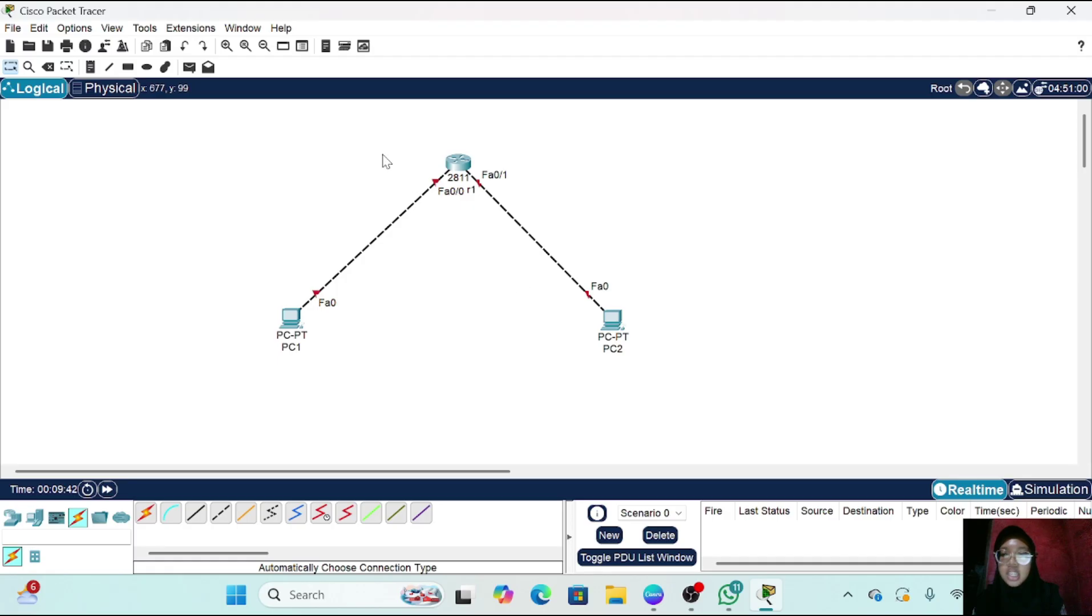
Add the address notes 10.10.10.10/24 below PC1 and 20.20.20.20/24 below PC2
click(94, 68)
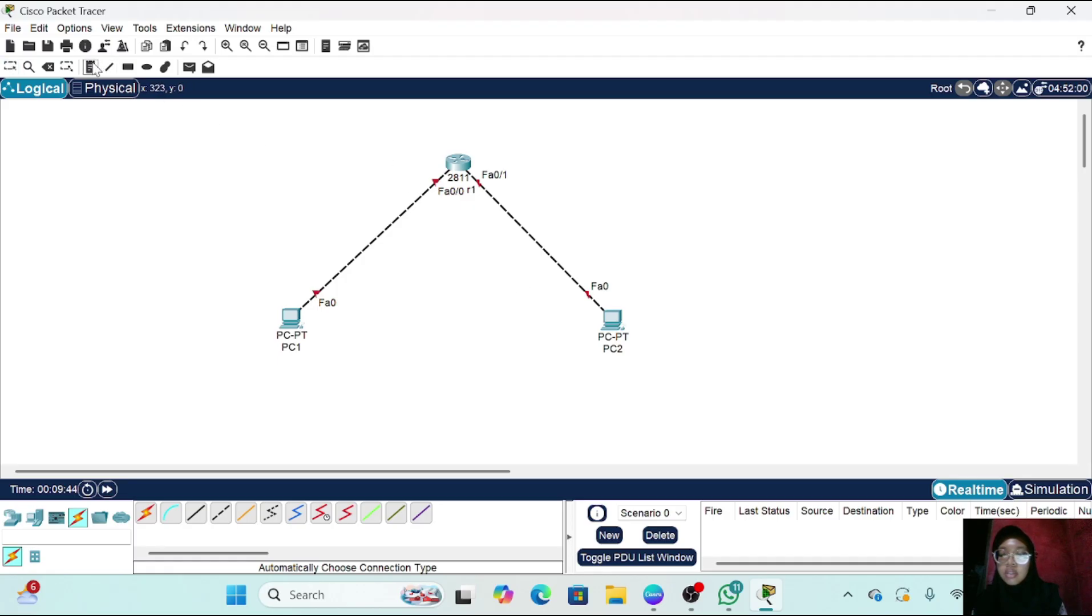
click(267, 366)
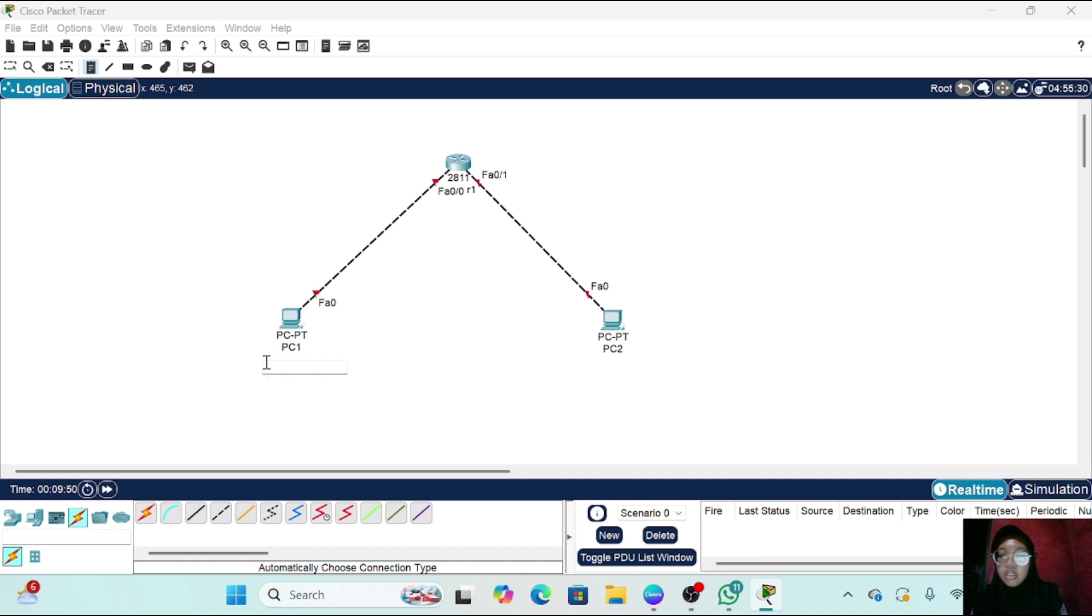
click(266, 358)
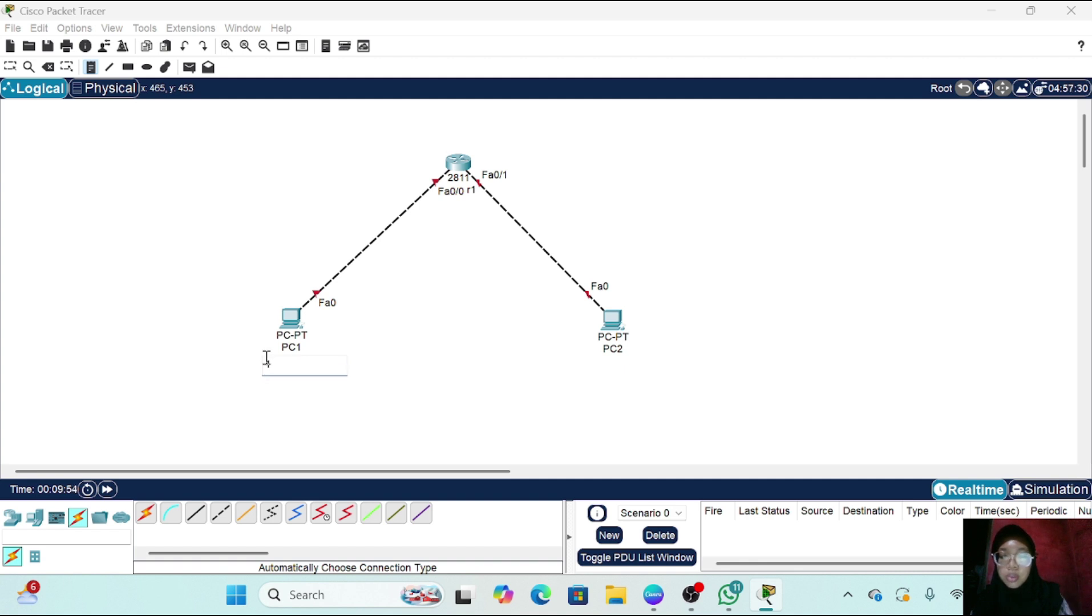
text(10.10.10.10/24)
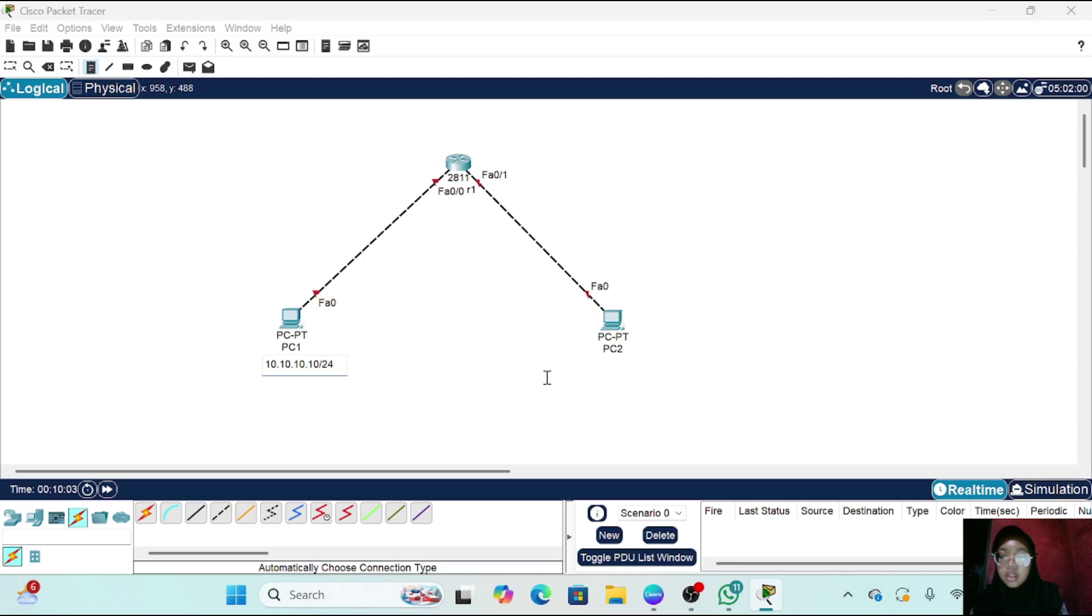
click(582, 368)
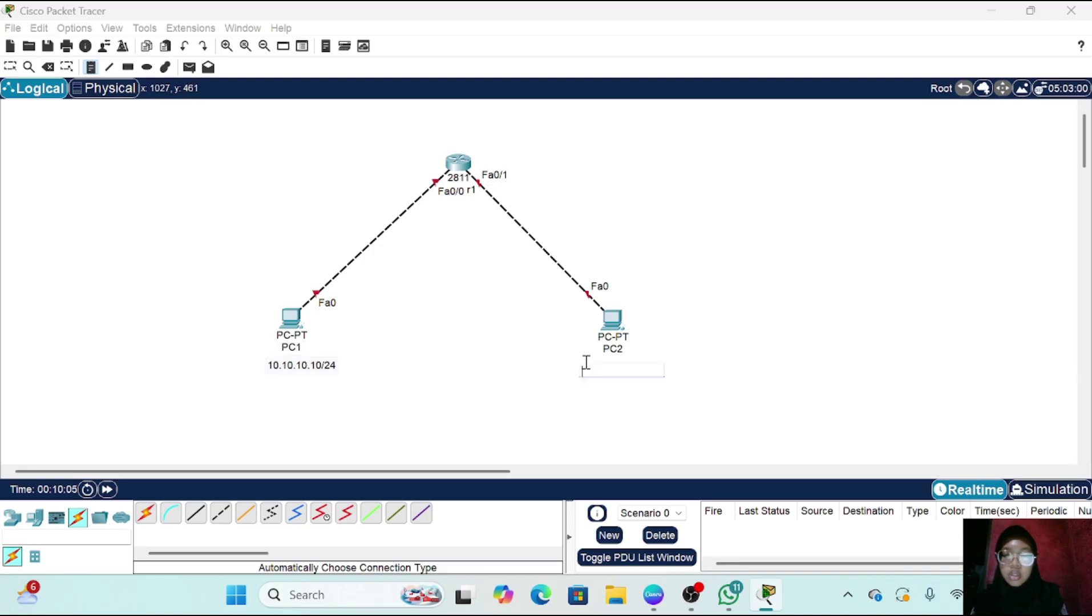
text(20.20.)
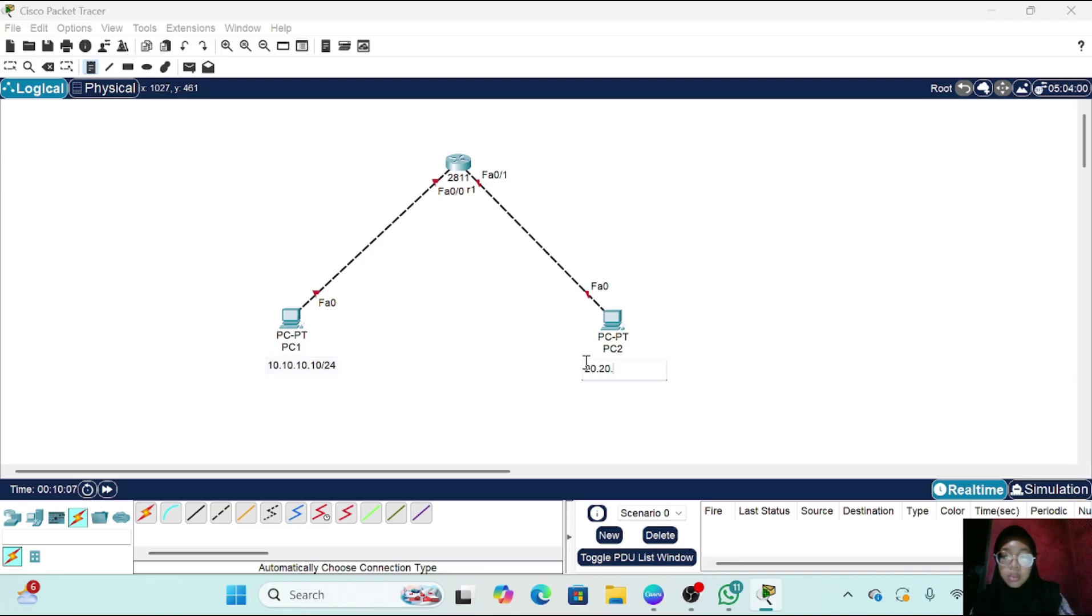
text(20.20/24)
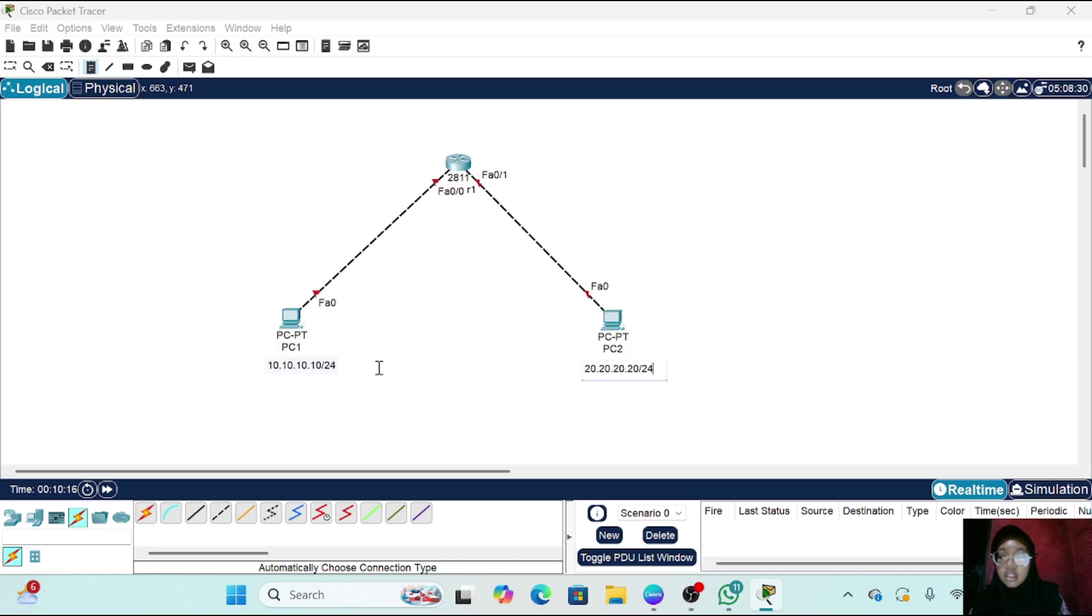
Add the gateway notes 10.10.10.1 on the router–PC1 link and 20.20.20.1 on the router–PC2 link
click(365, 243)
click(350, 238)
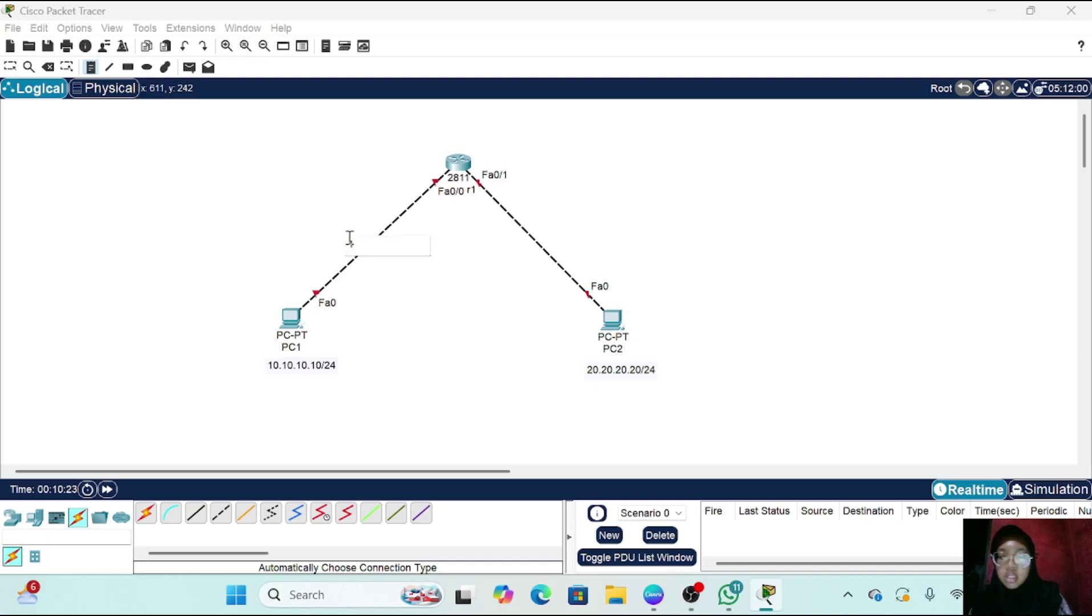
text(10.10.10.1)
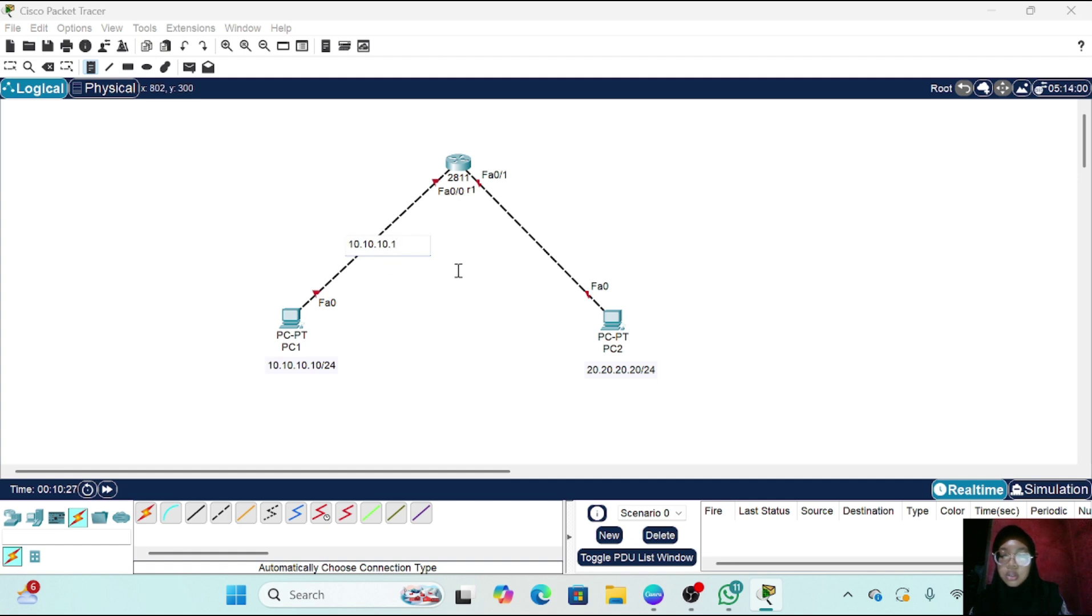
click(519, 239)
text(20.)
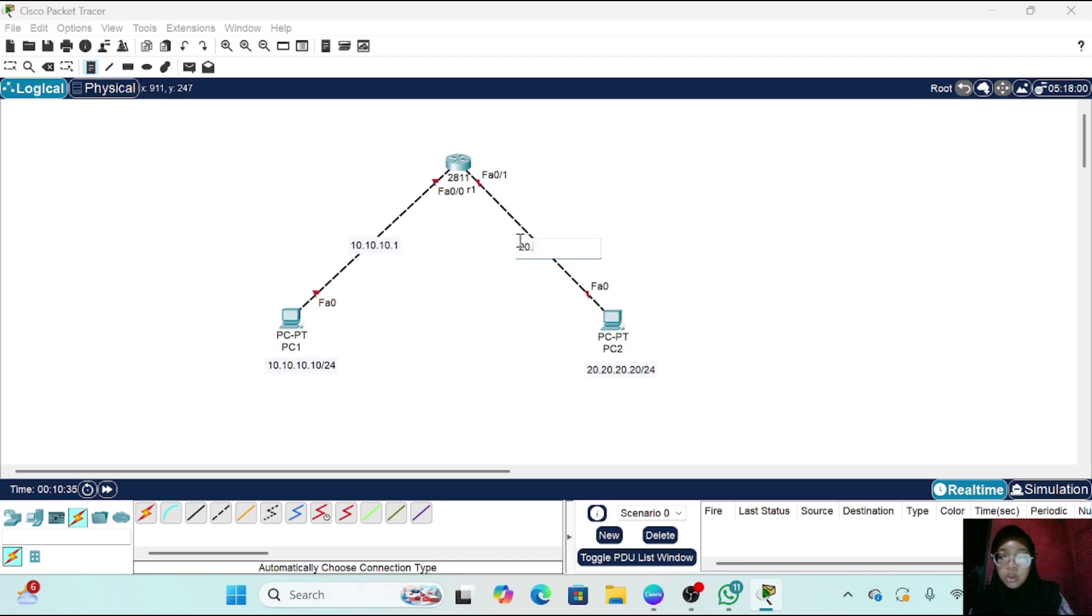
text(20.20.1)
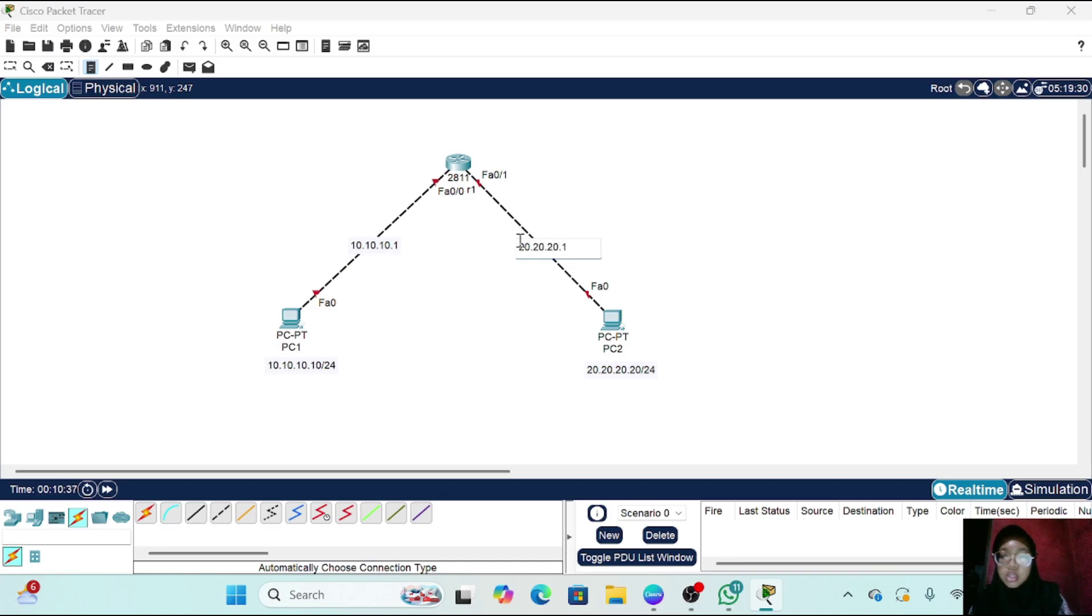
key(Escape)
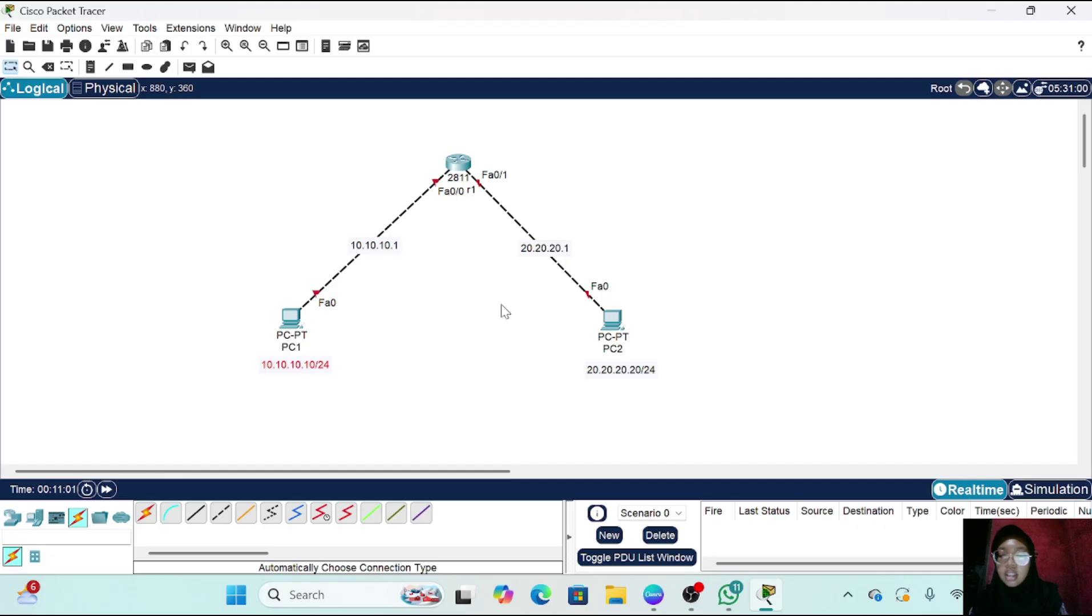
Give PC1's FastEthernet0 interface the static IPv4 address 10.10.10.10 in its IP configuration
click(292, 317)
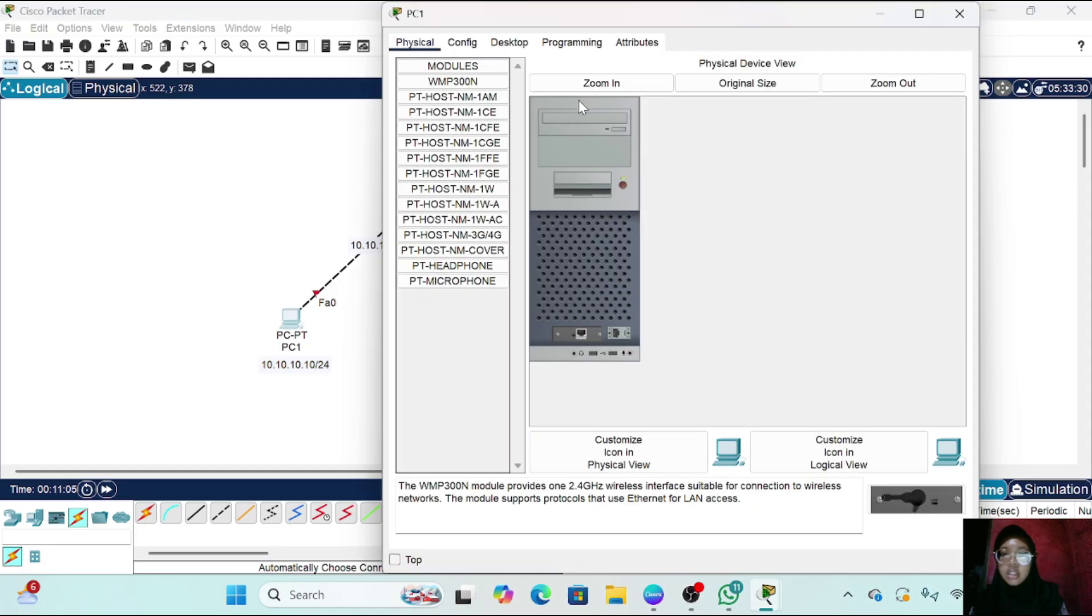
click(508, 44)
click(462, 101)
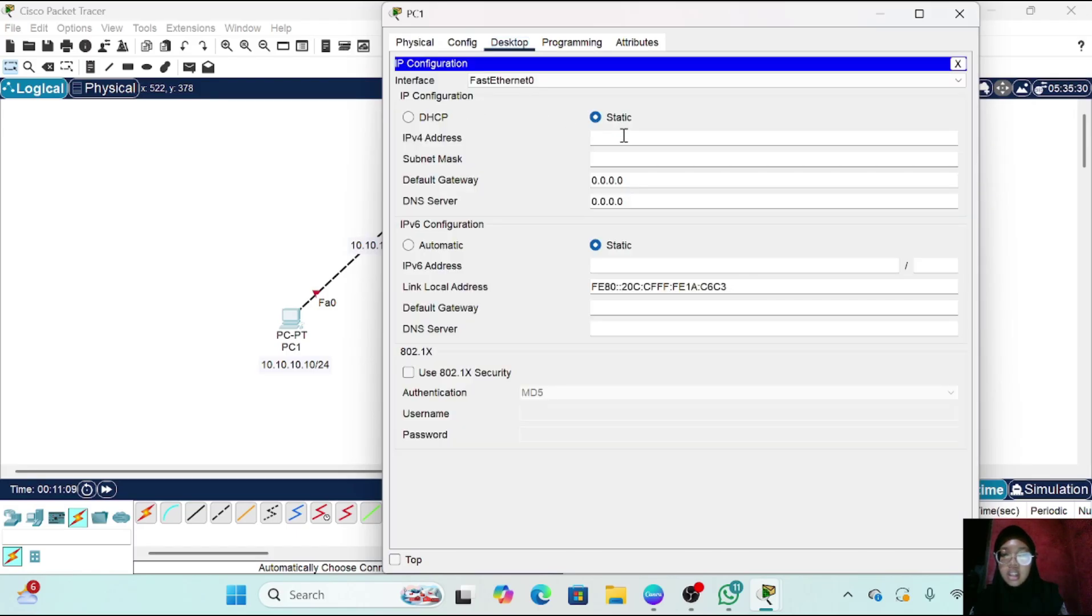
text(10.10)
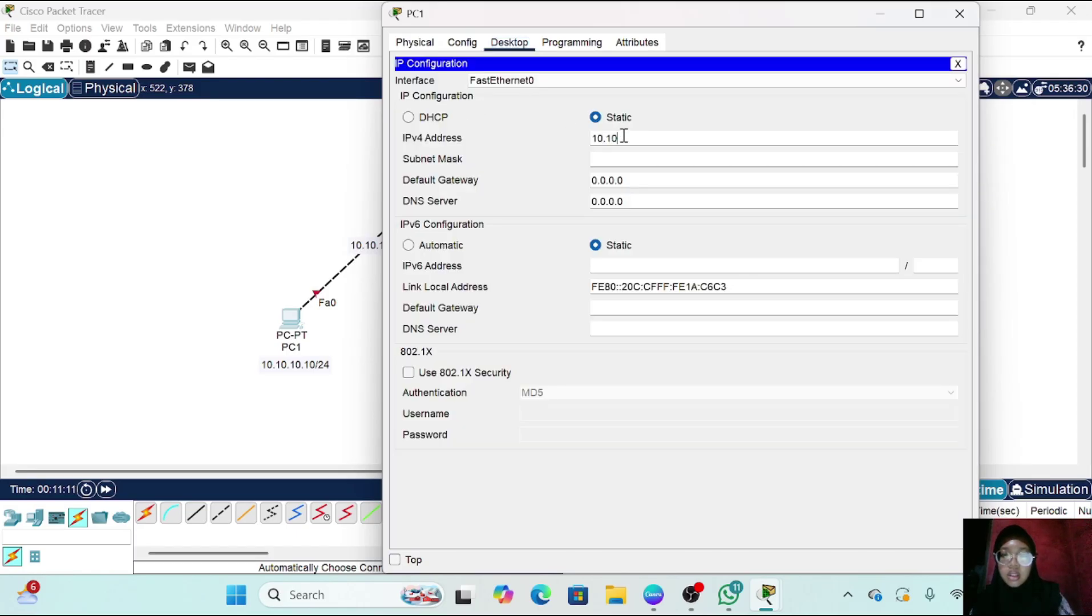
text(.10.10)
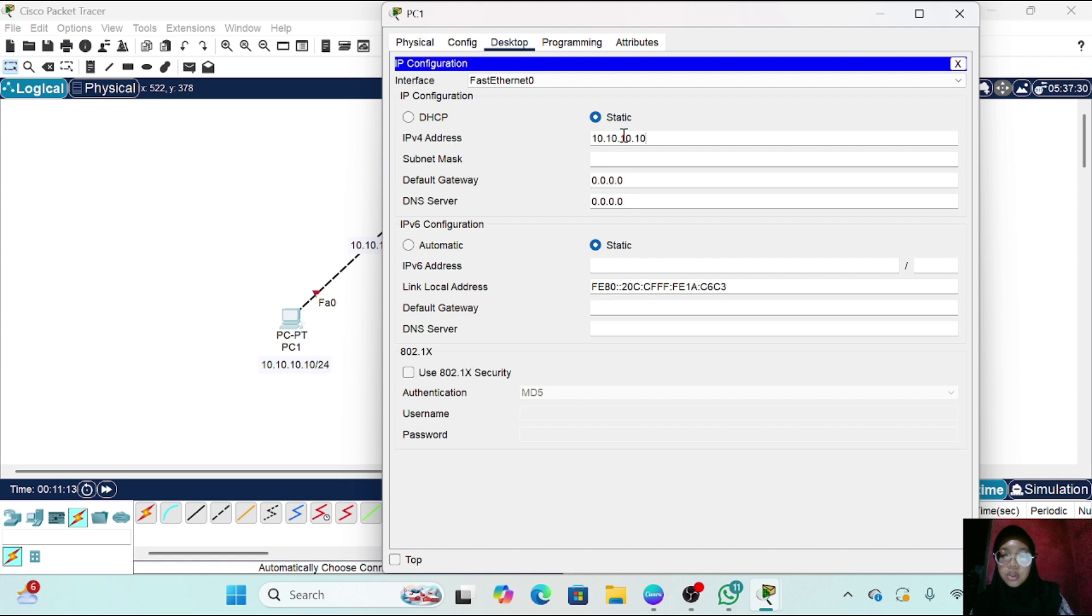
Set PC1's subnet mask to 255.255.255.0
click(641, 155)
key(BackSpace)
key(BackSpace)
key(BackSpace)
key(BackSpace)
key(BackSpace)
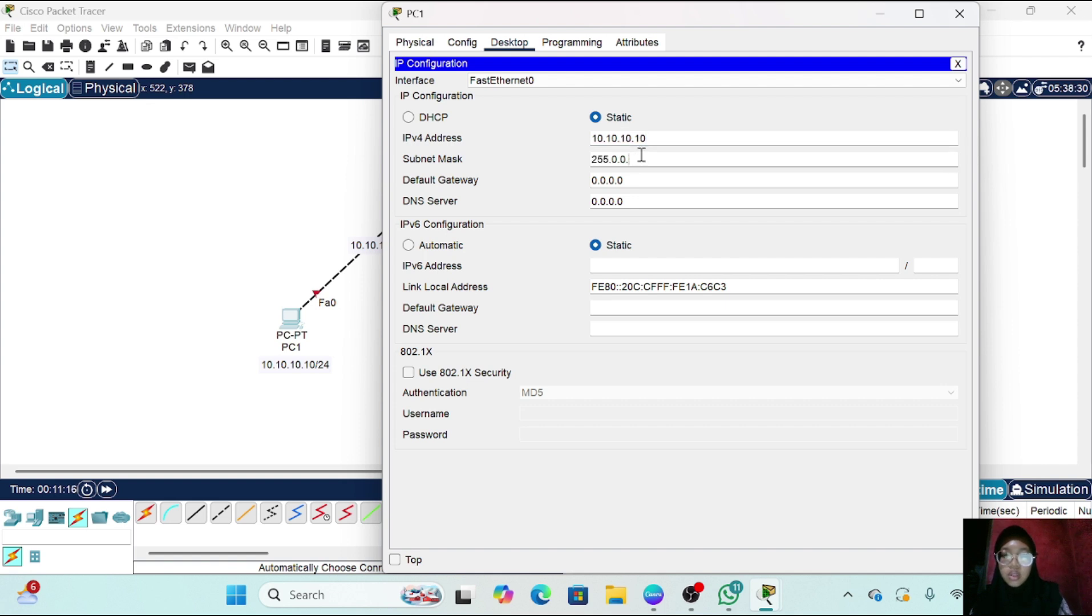
text(255.25)
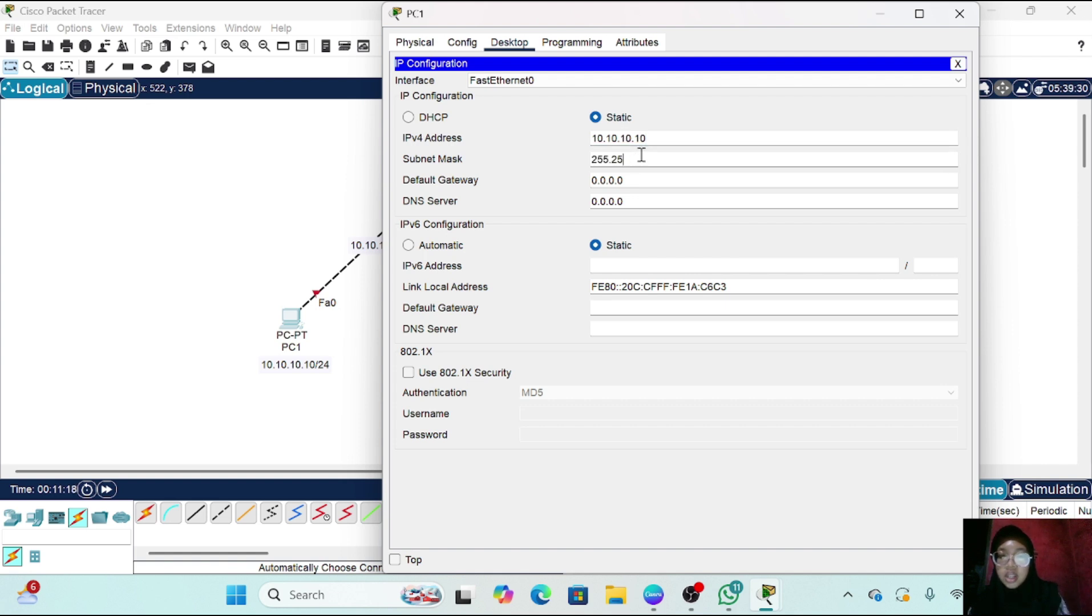
text(5.0)
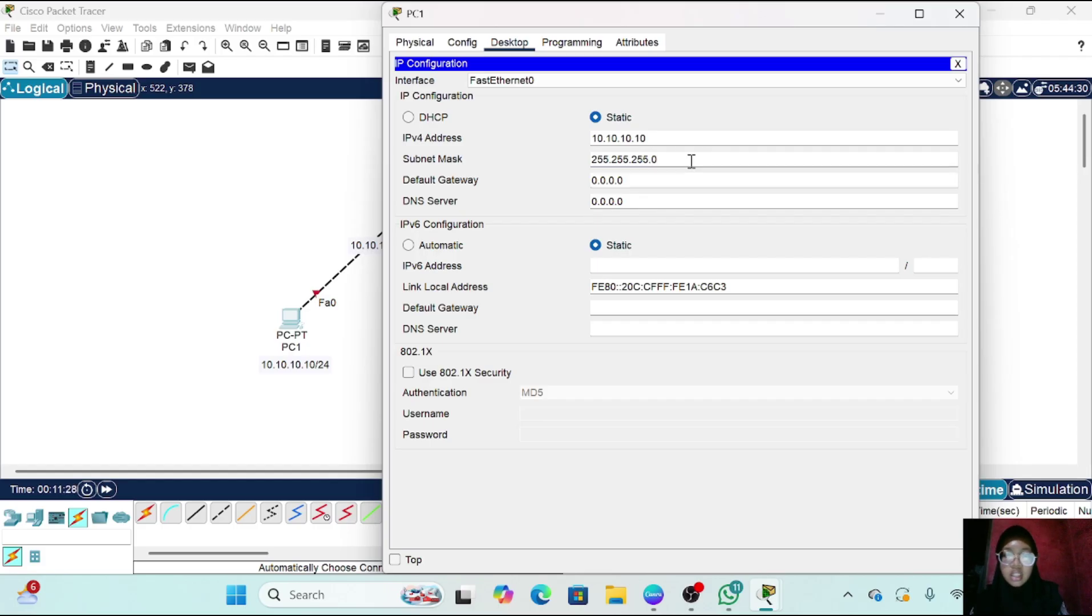
Copy PC1's subnet mask and close its IP configuration and device window
drag(690, 161, 581, 169)
key(ctrl+c)
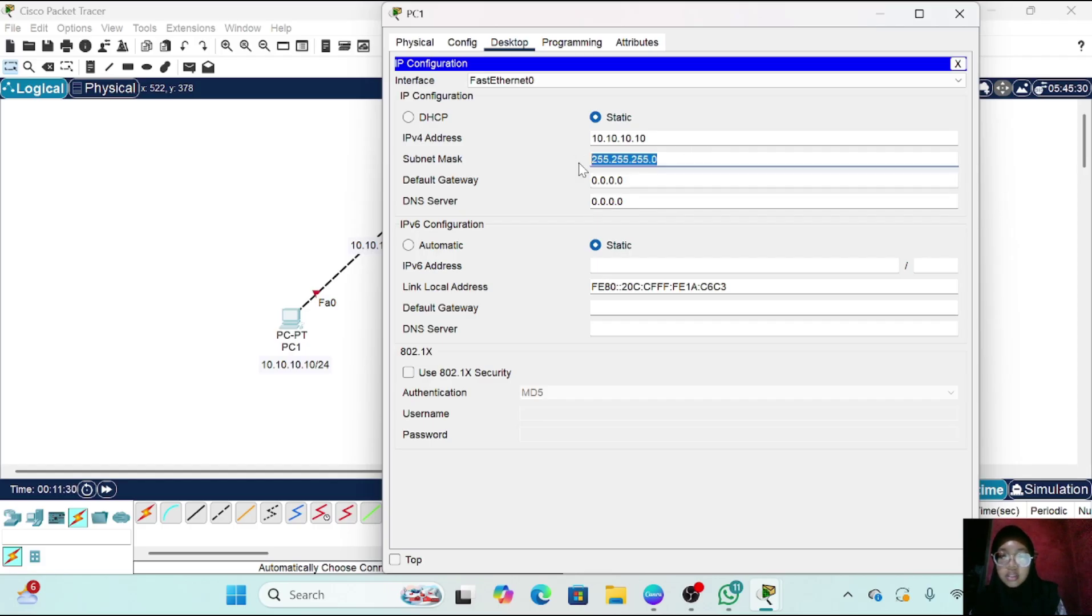
click(957, 63)
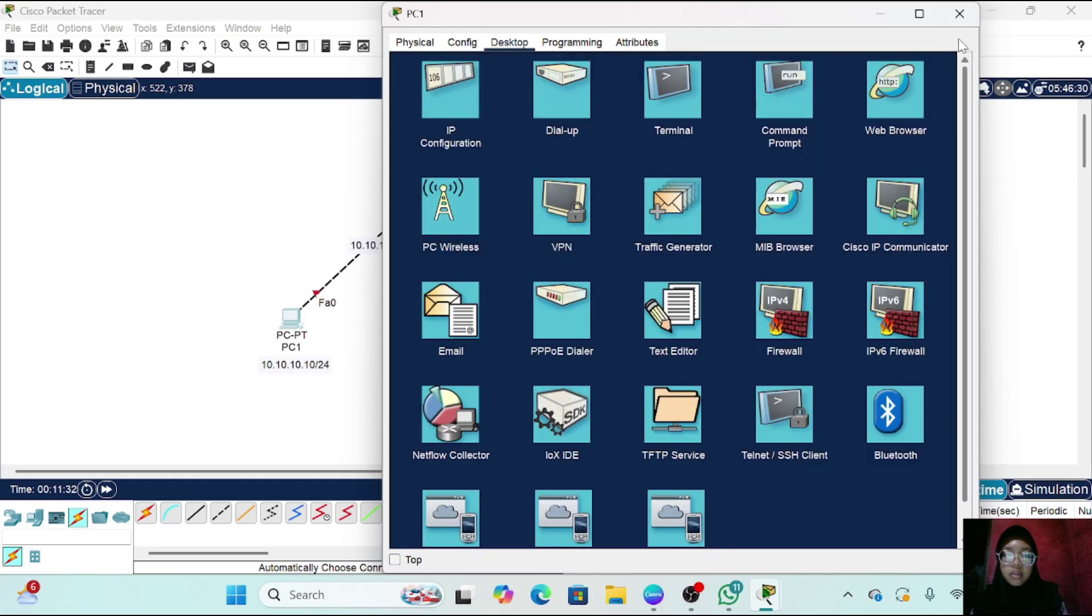
click(960, 13)
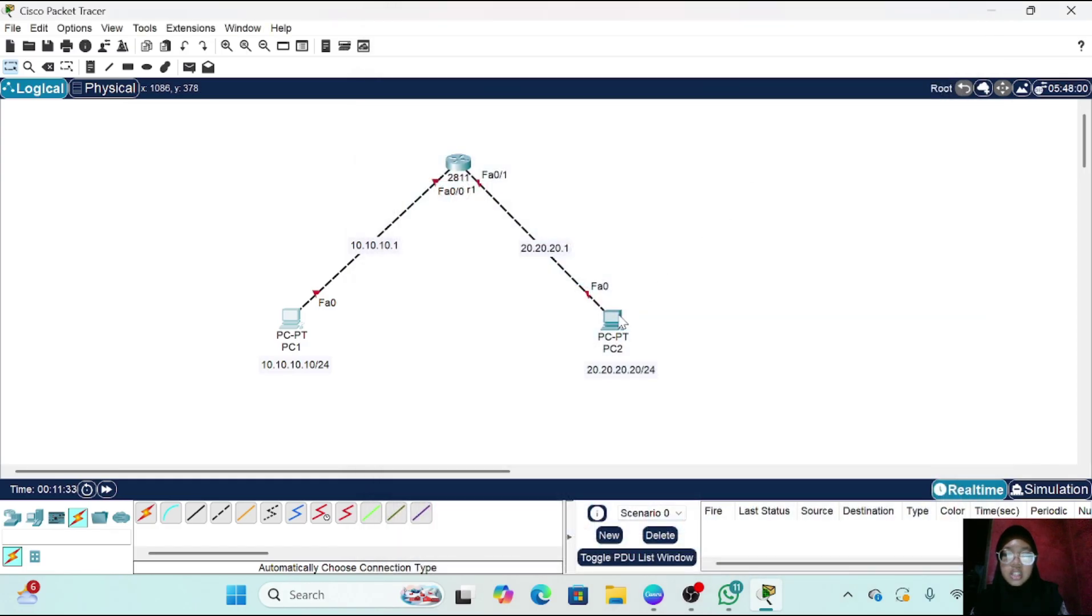
Give PC2's FastEthernet0 interface the static IPv4 address 20.20.20.20 in its IP configuration
click(620, 323)
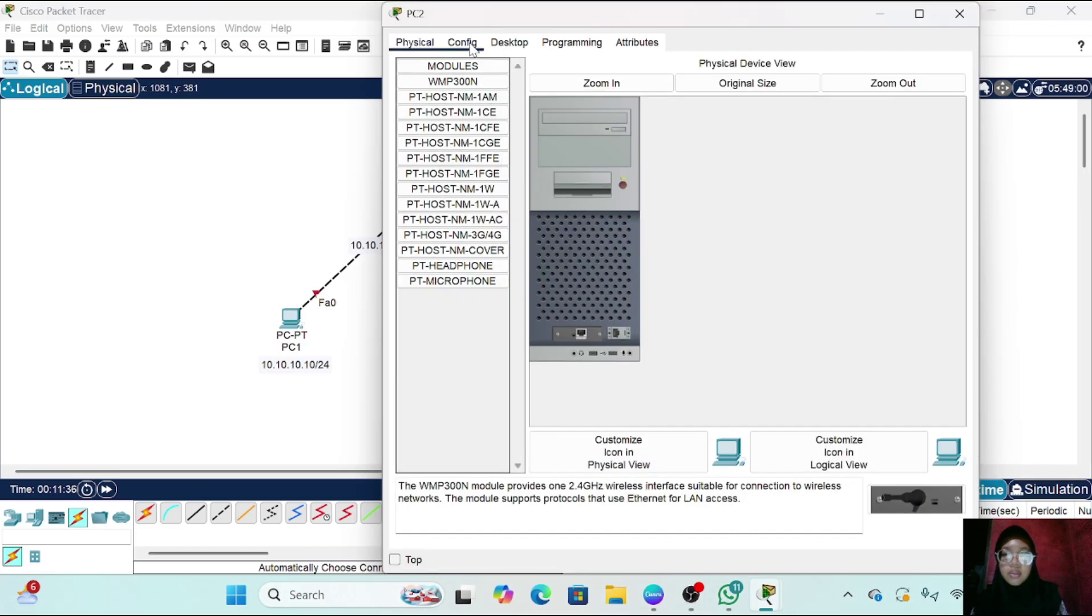
click(492, 45)
click(441, 84)
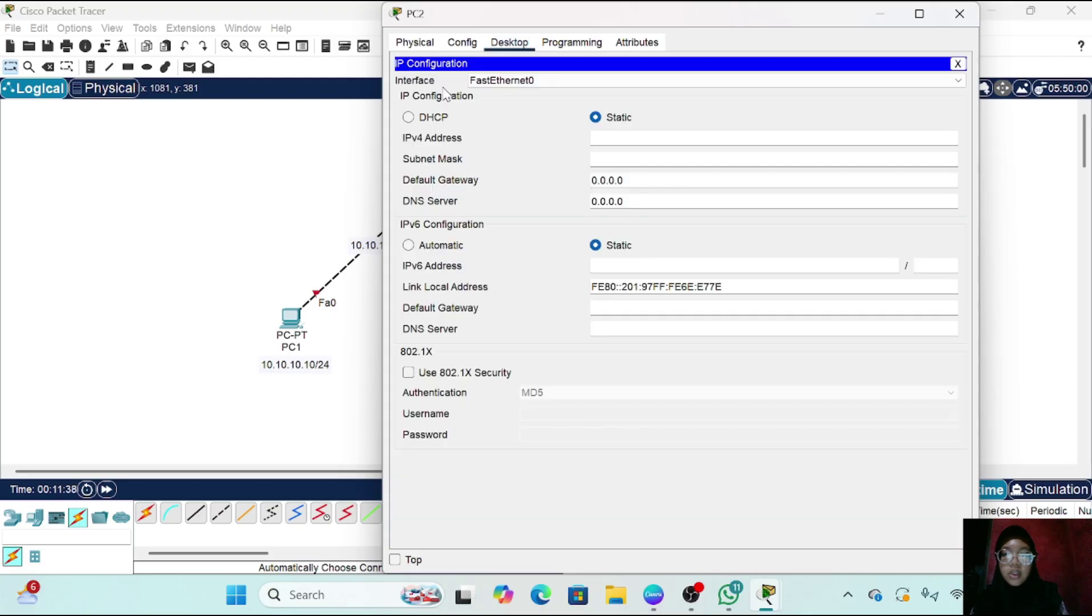
click(596, 139)
text(20.20.20.20)
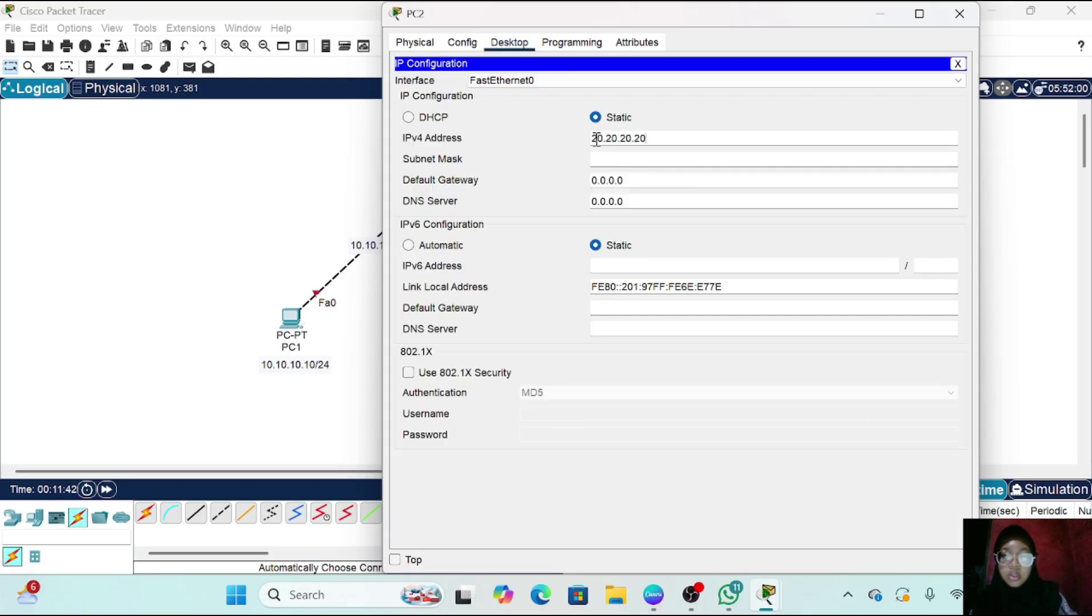
Paste 255.255.255.0 as PC2's subnet mask, and close its IP configuration and device window
click(610, 158)
text(25.)
key(BackSpace)
key(BackSpace)
key(BackSpace)
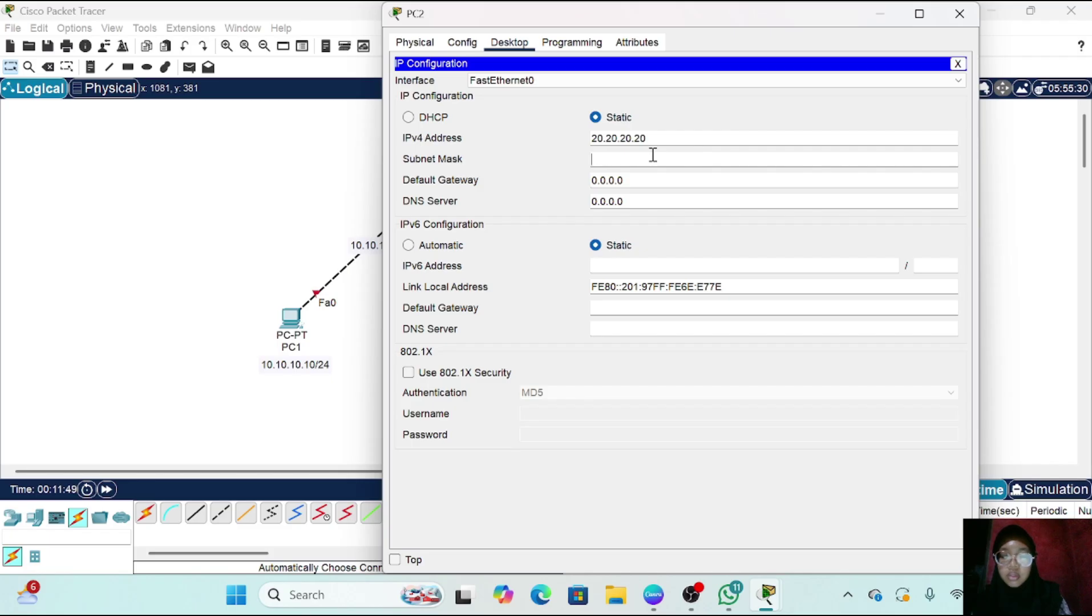
key(ctrl+v)
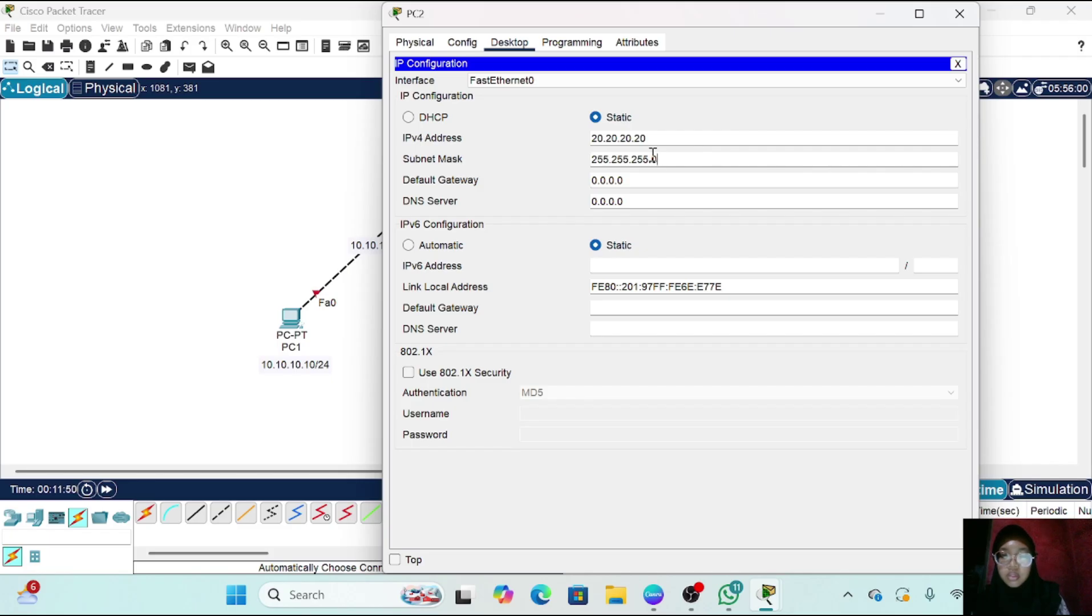
click(958, 63)
click(960, 14)
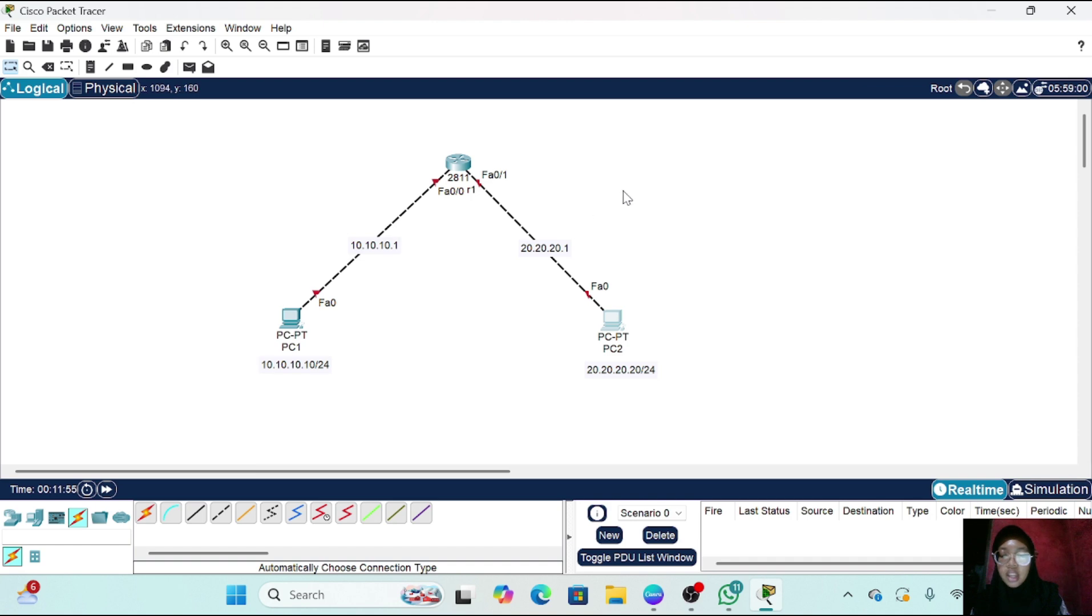
Open the 2811 router's command line and answer no to the initial configuration dialog
click(460, 164)
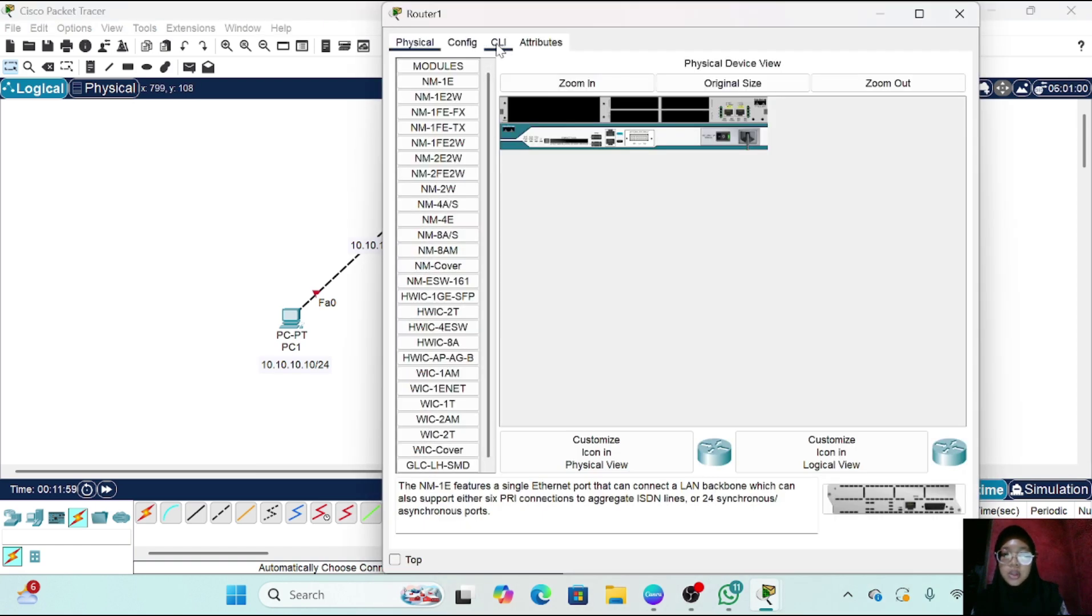
click(498, 44)
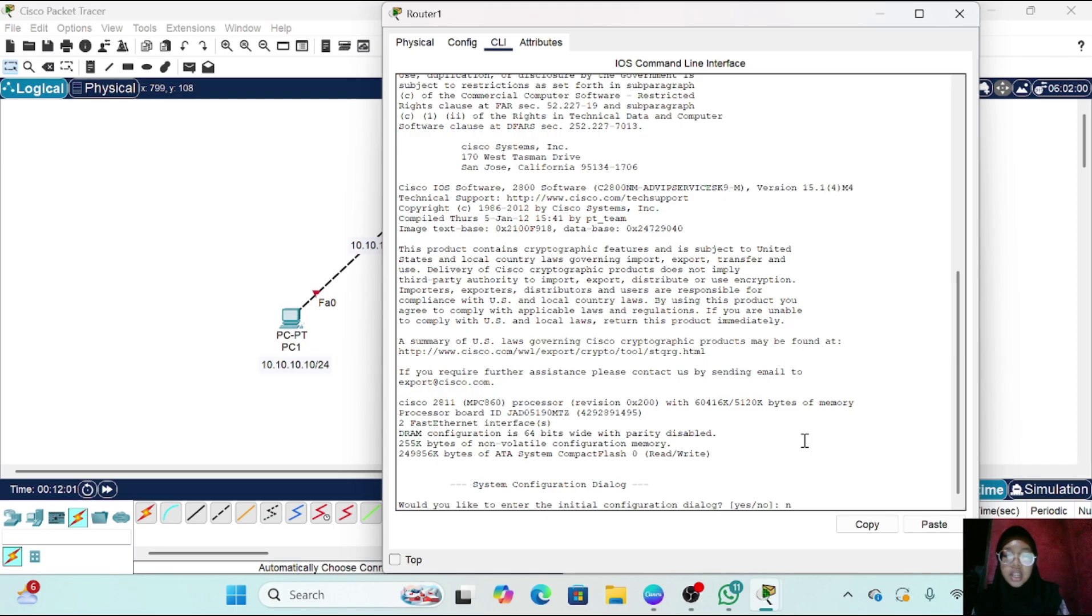
text(no)
key(Return)
key(Return)
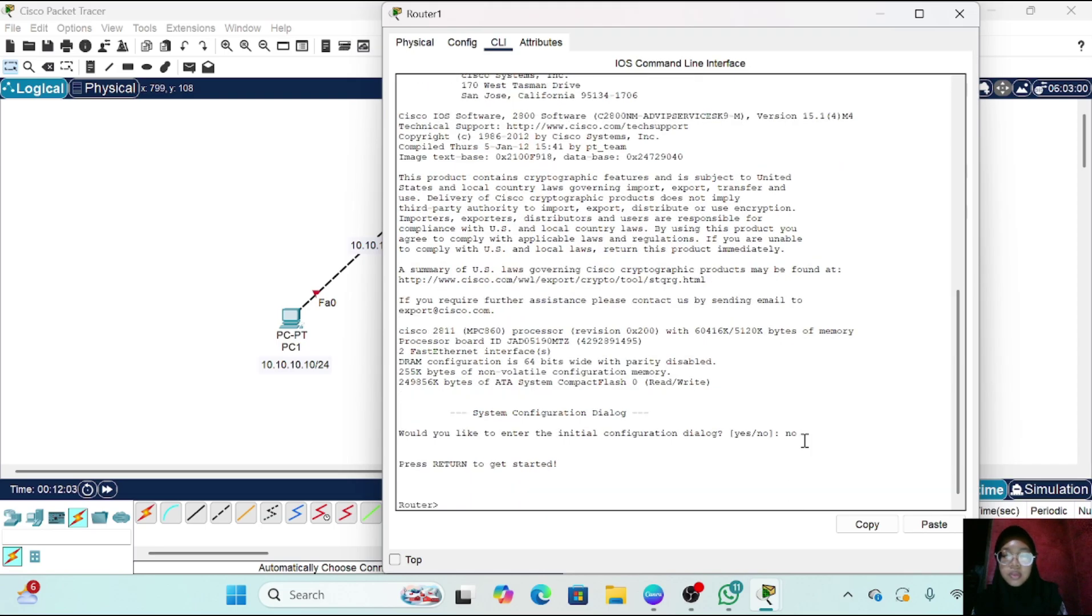
Enter privileged mode with en and global configuration mode with conf t on the router
text(en)
key(Return)
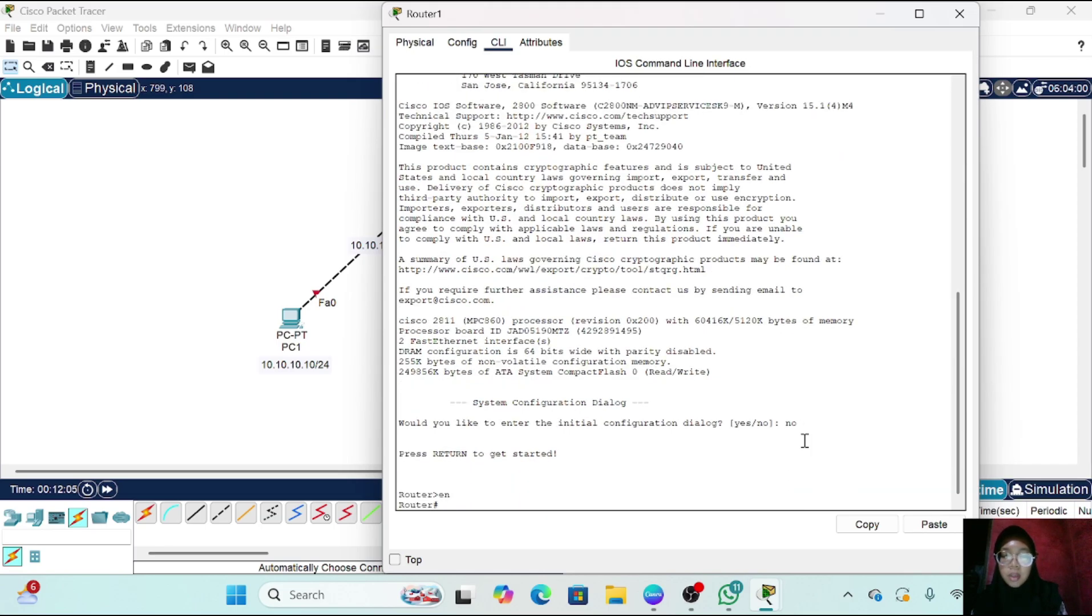
text(conf t)
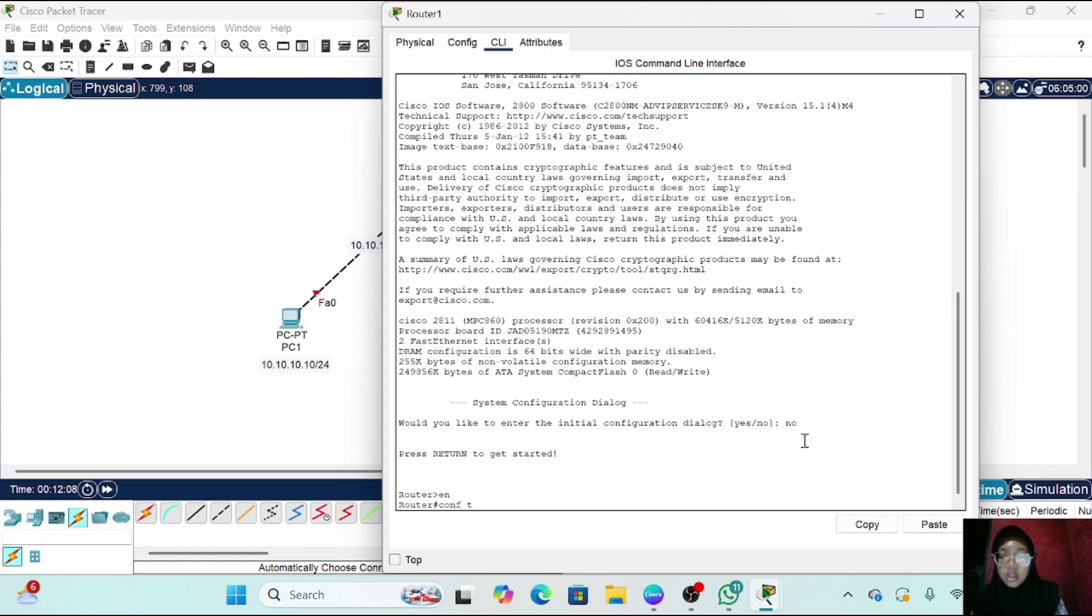
key(Return)
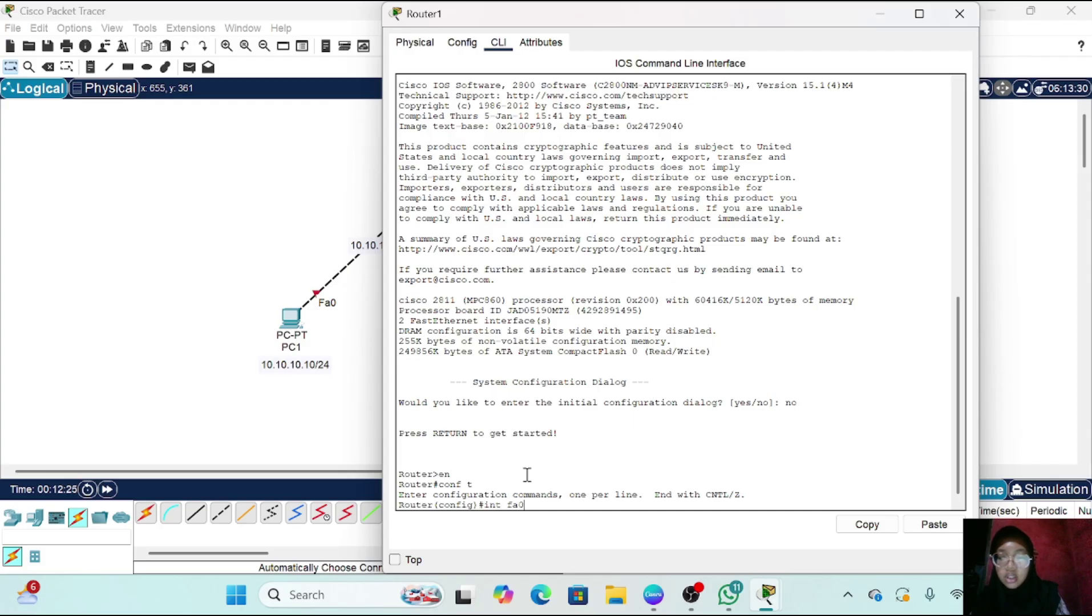
Give router interface fa0/0 the address 10.10.10.1 with mask 255.255.255.0 and enable it with no sh
key(Return)
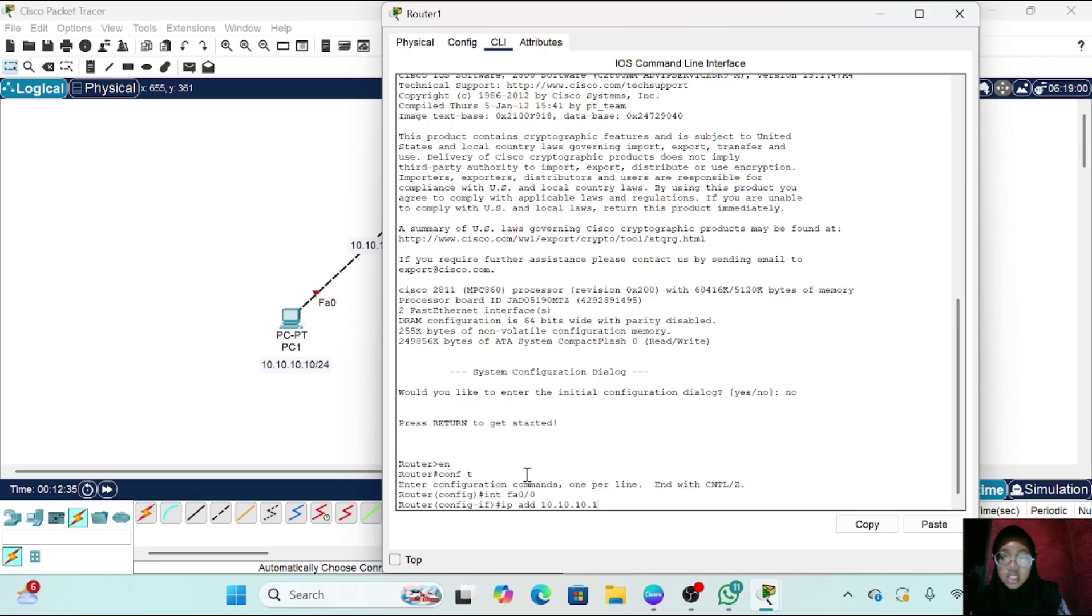
text(55.255.25)
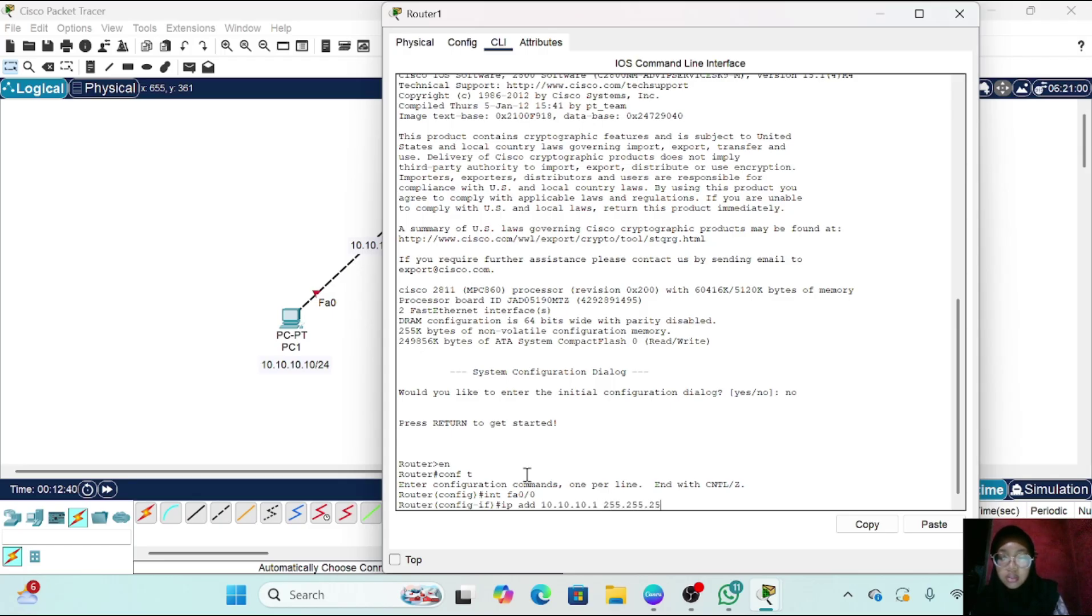
text(5.0)
key(Return)
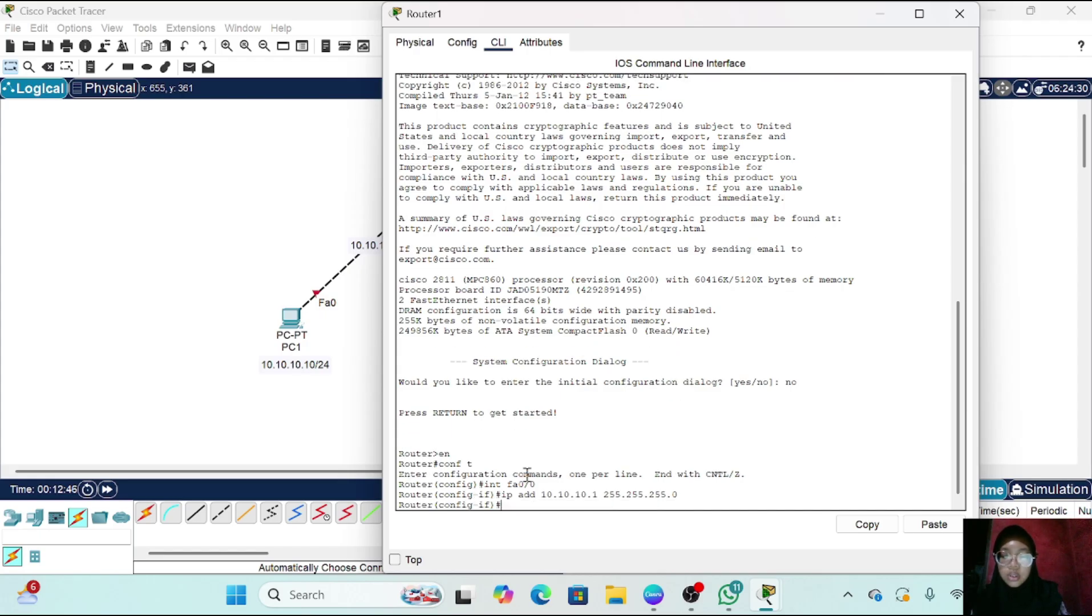
text(no )
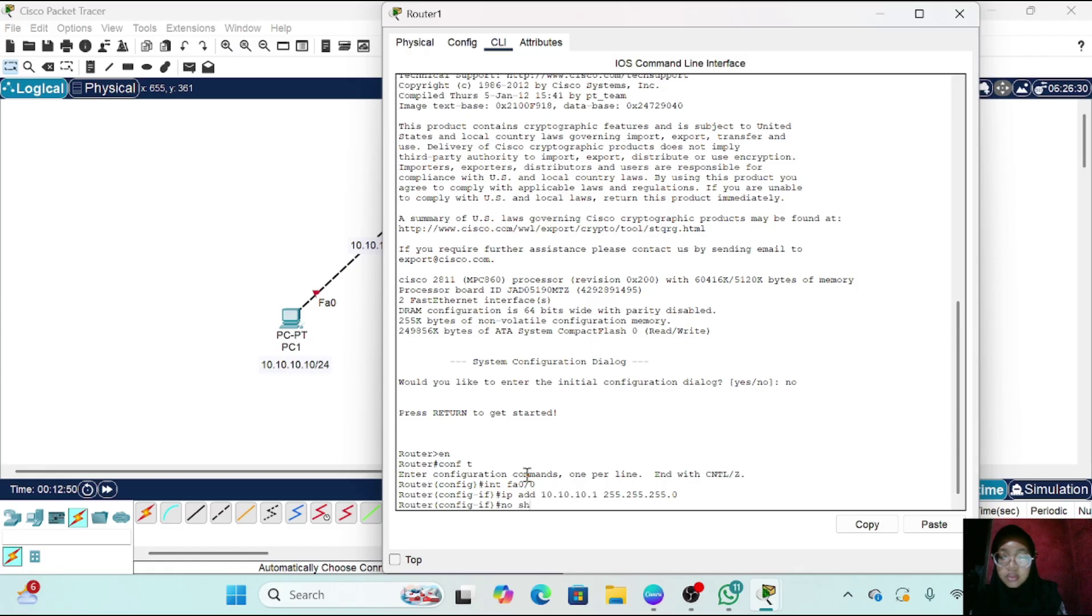
text(sh)
key(Return)
drag(611, 20, 710, 51)
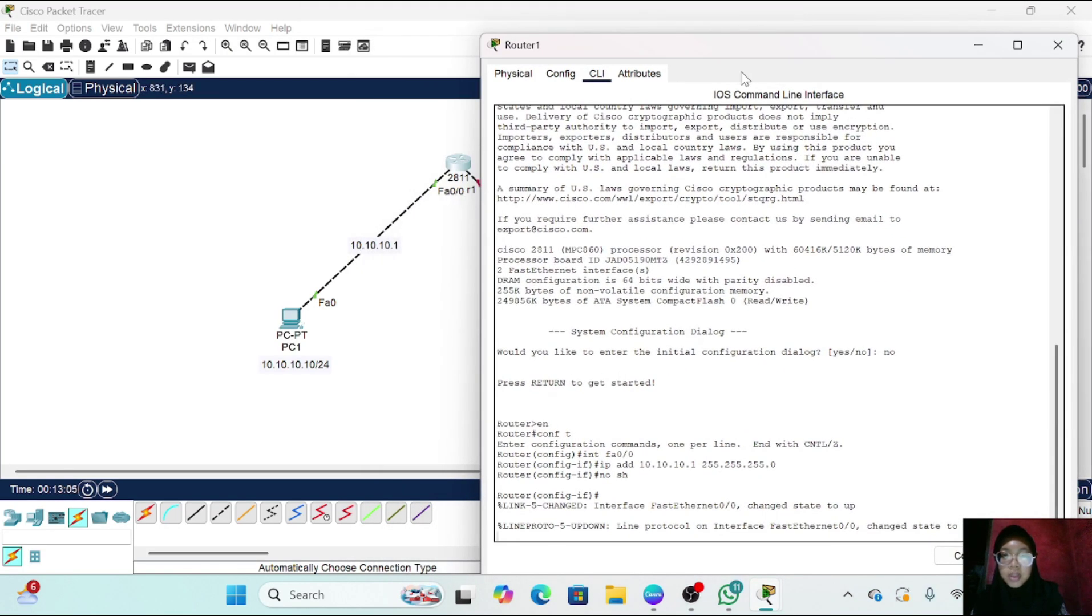
drag(715, 58, 648, 35)
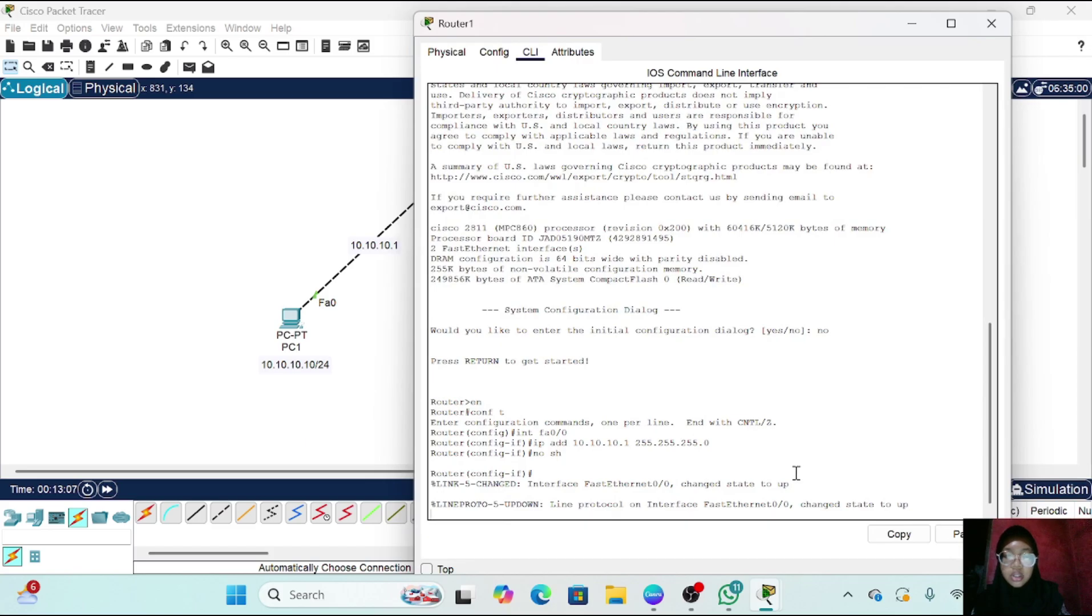
Give router interface fa0/1 the address 20.20.20.1 with mask 255.255.255.0 and enable it with no sh
key(Return)
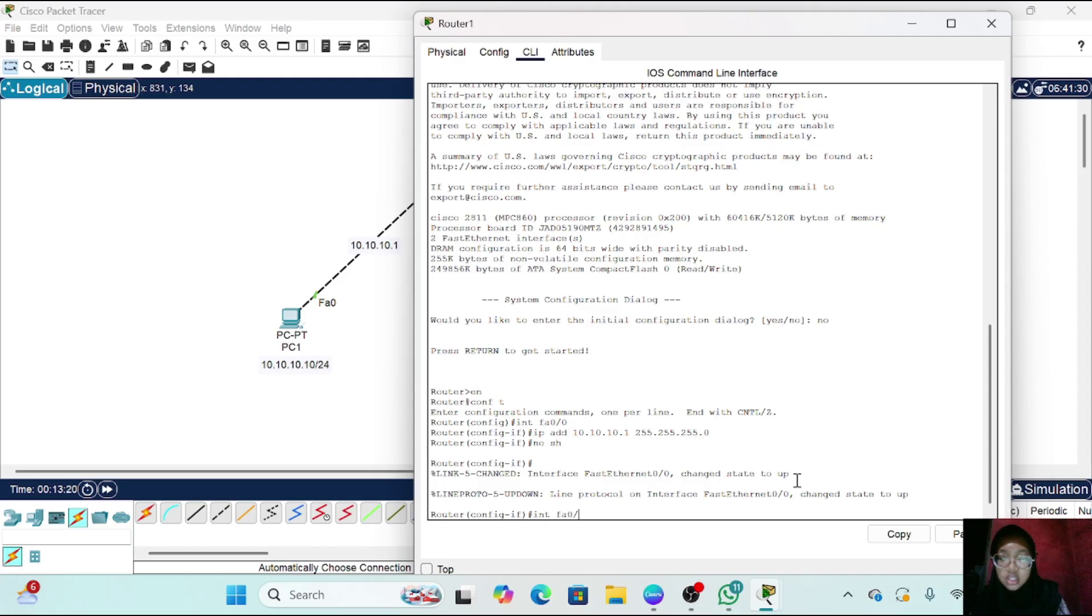
key(Return)
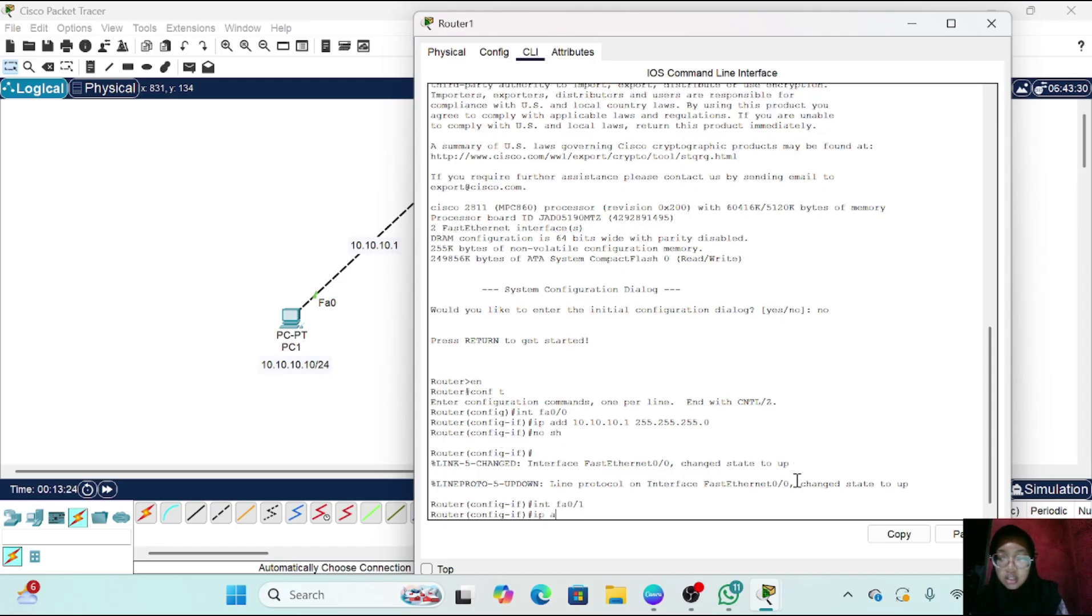
text(ip add 20)
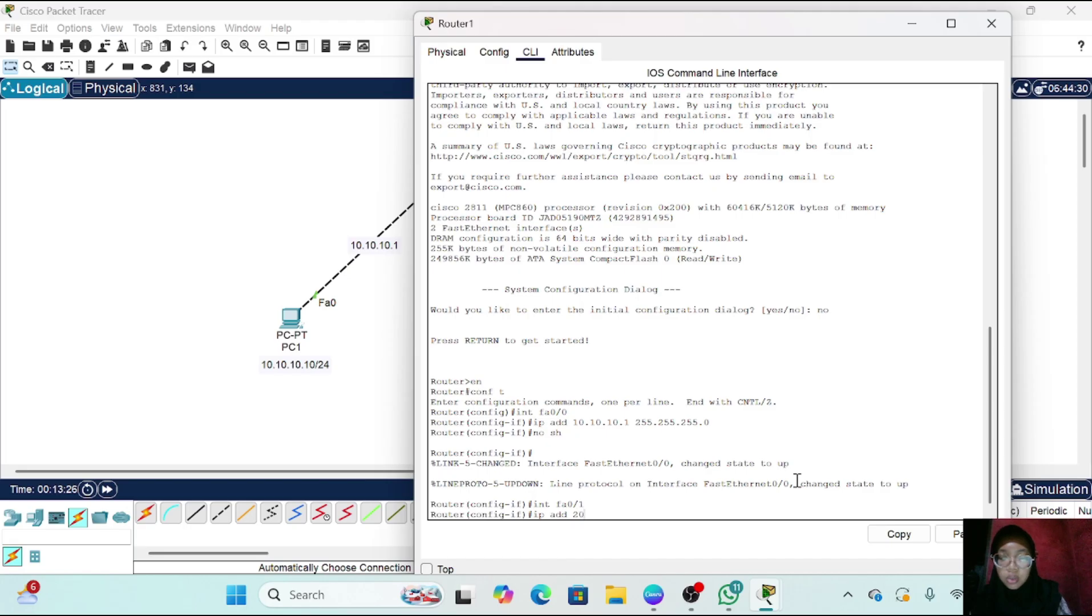
text(.20.20.1 255.255.255)
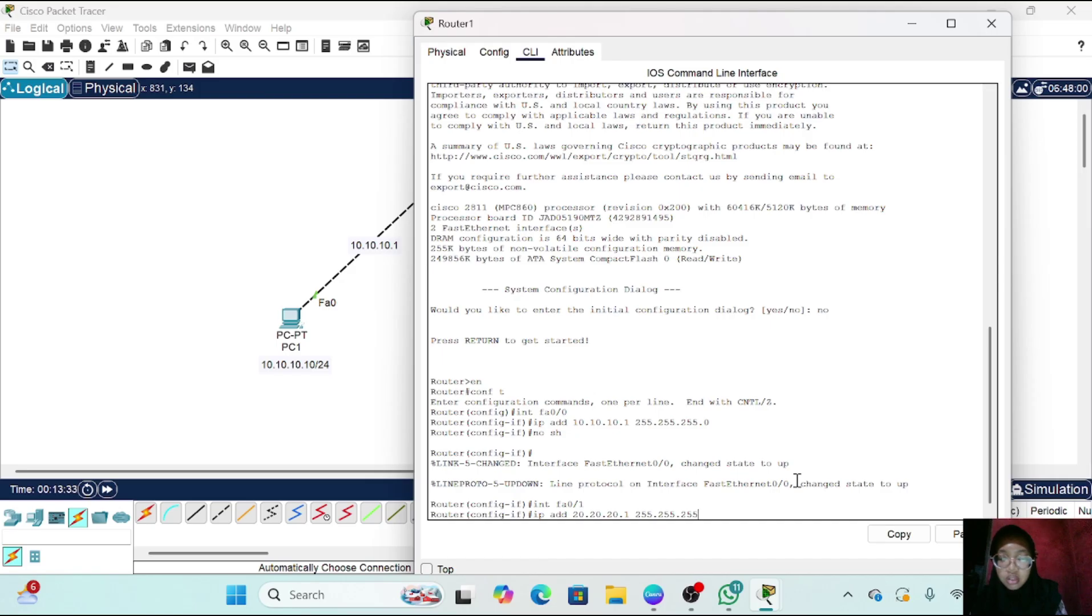
text(.0)
key(Return)
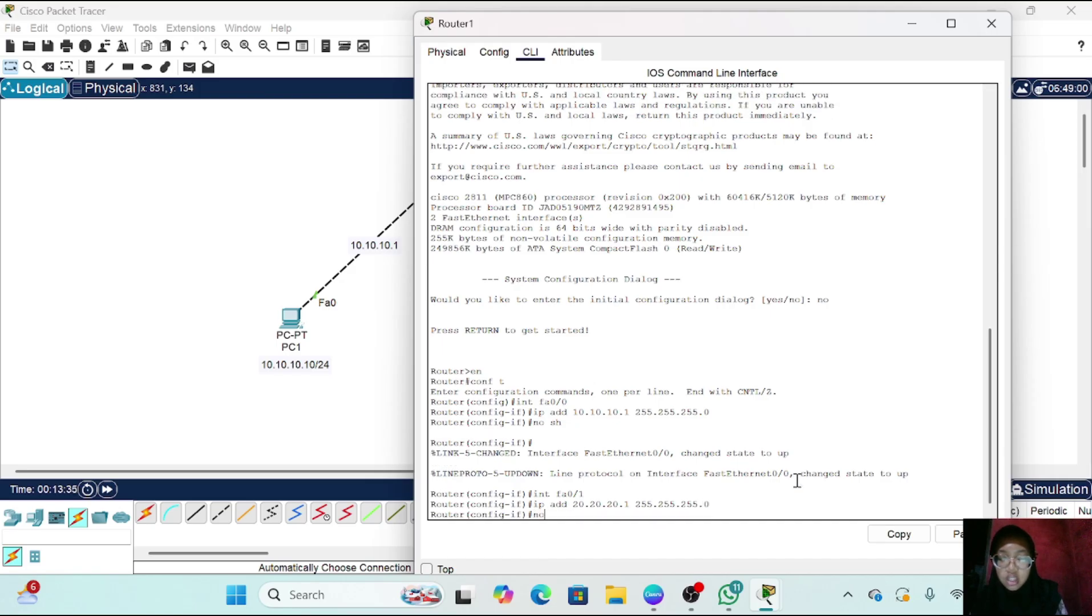
text(no sh)
key(Return)
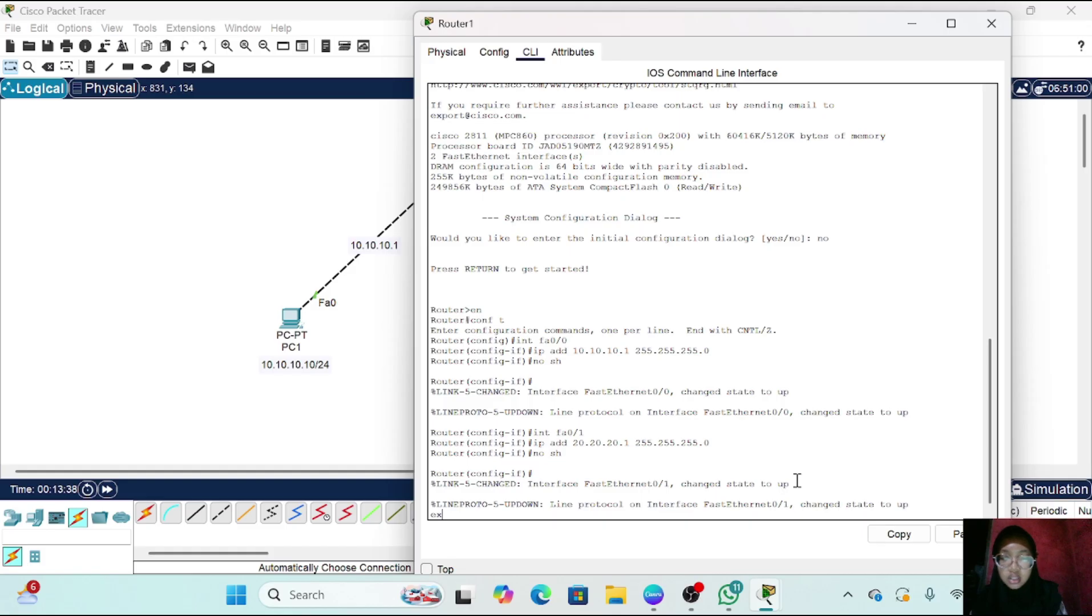
Leave the router's interface configuration mode with ex and return to the topology workspace
key(BackSpace)
key(BackSpace)
key(Return)
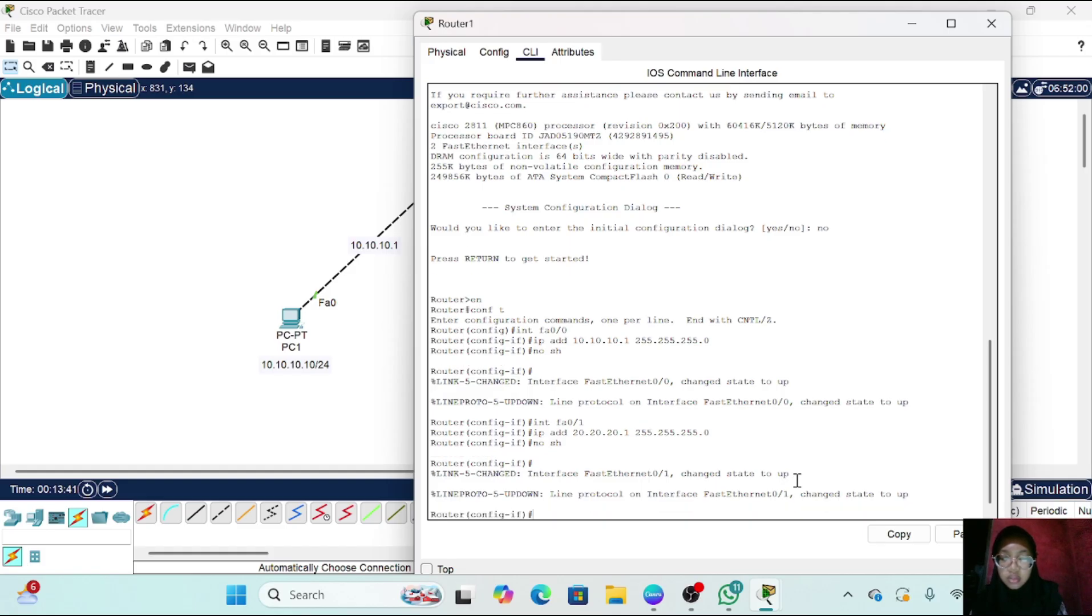
key(Return)
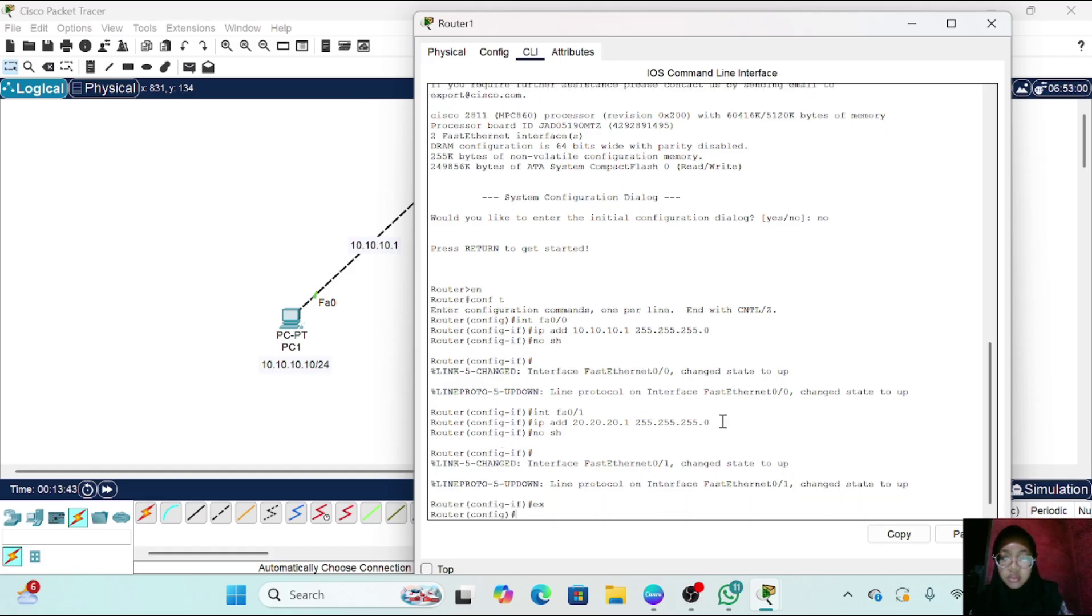
click(388, 349)
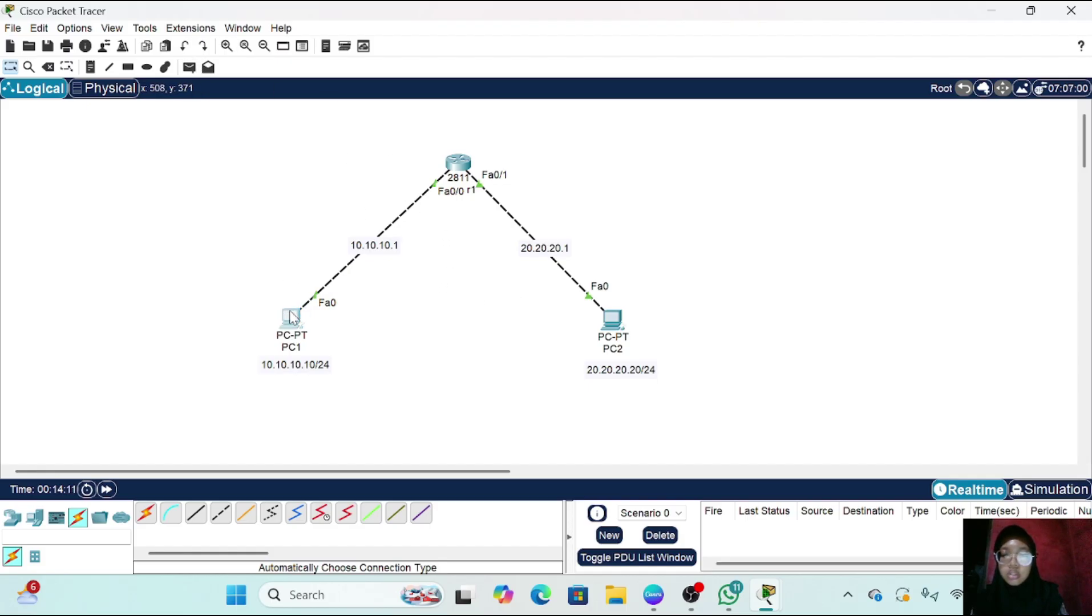
Send a simple PDU from PC1 to PC2 to test connectivity
click(189, 67)
click(292, 316)
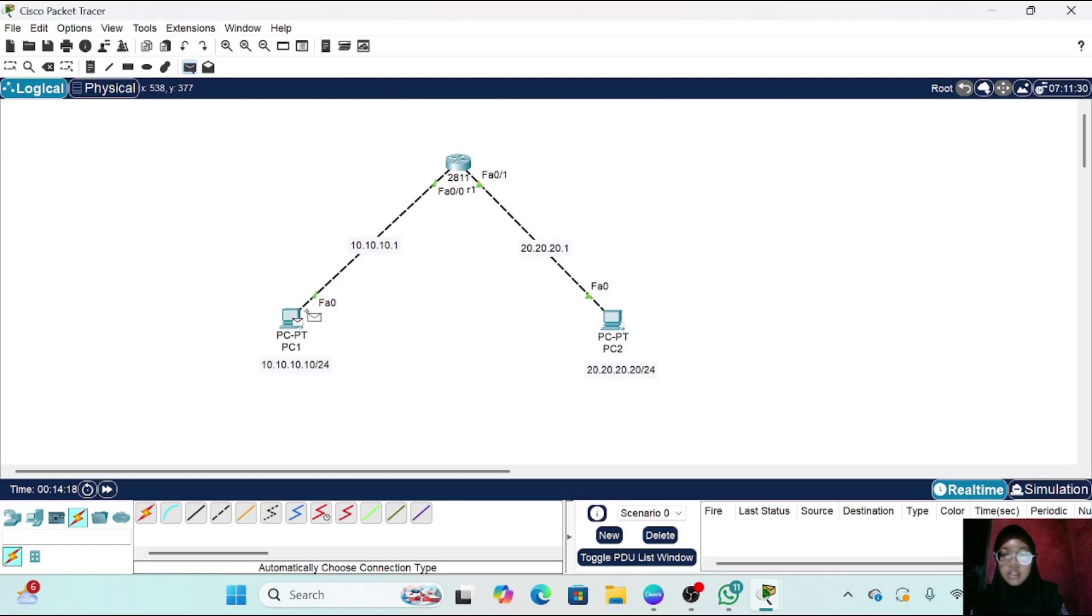
click(606, 308)
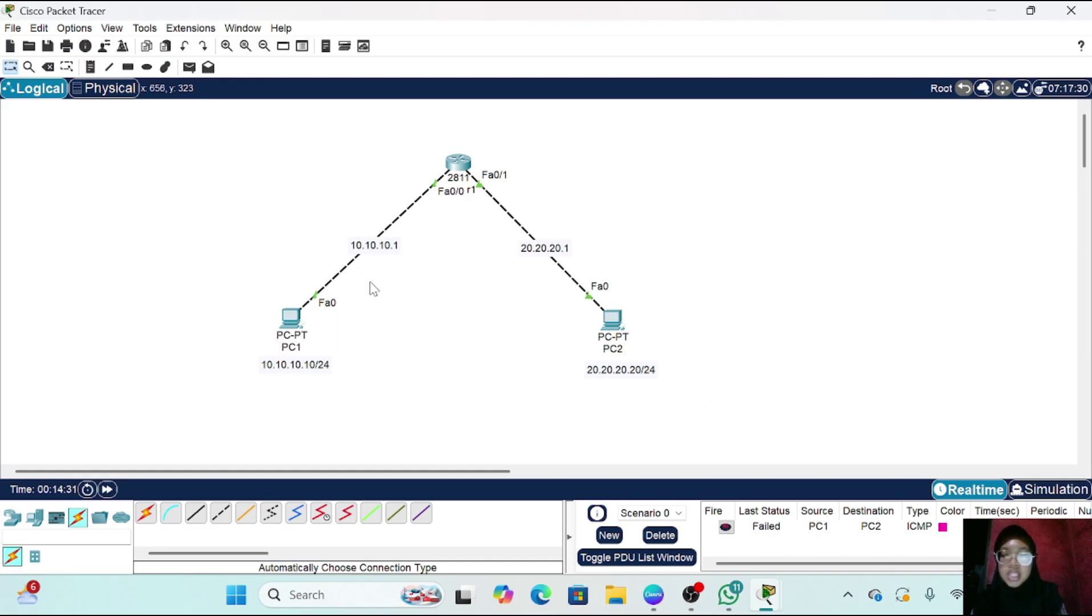
Set PC1's default gateway to 10.10.10.1 in its IP configuration and close its device window
click(292, 318)
click(438, 95)
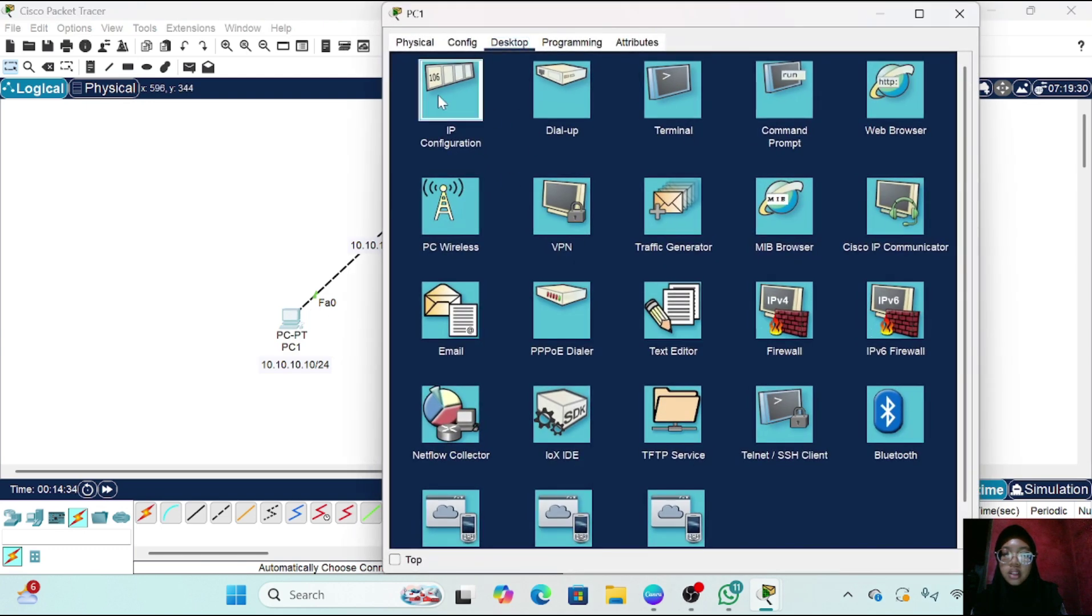
click(647, 179)
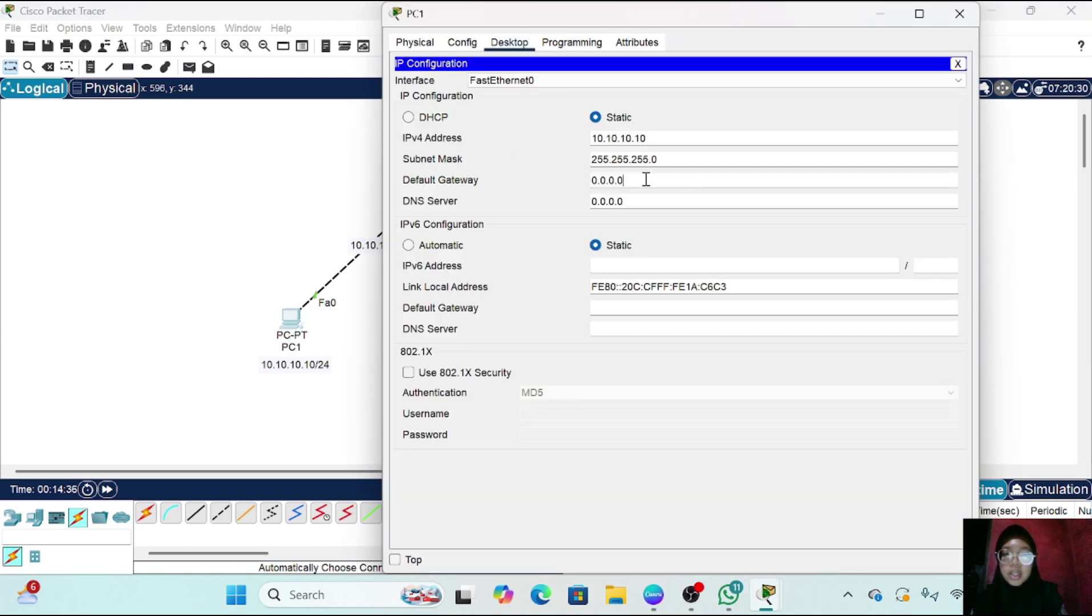
key(BackSpace)
key(BackSpace)
key(BackSpace)
key(BackSpace)
key(BackSpace)
key(BackSpace)
key(BackSpace)
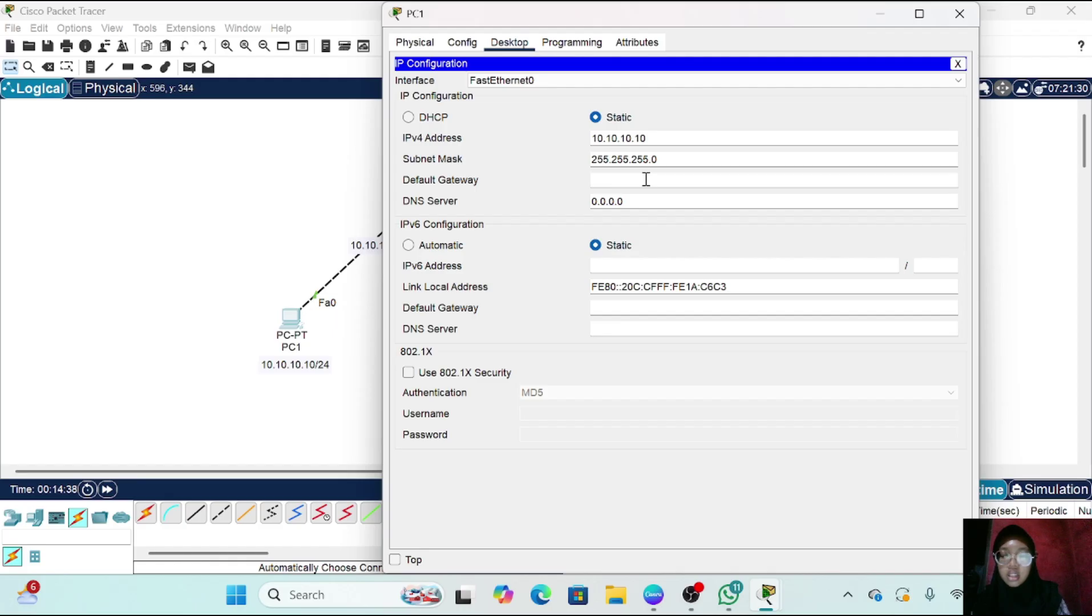
text(10.10.10.1)
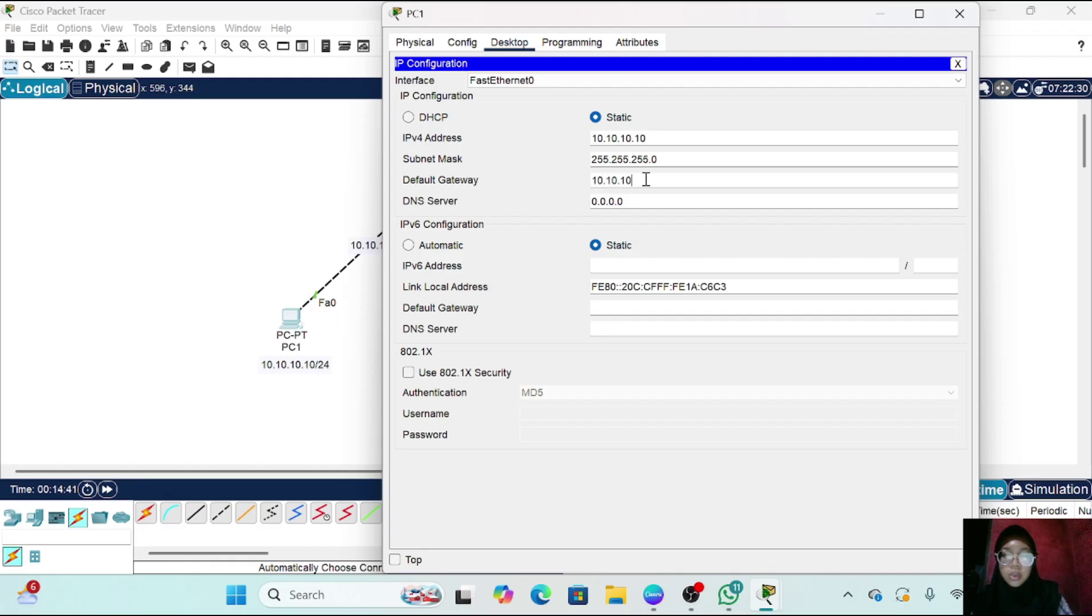
click(958, 64)
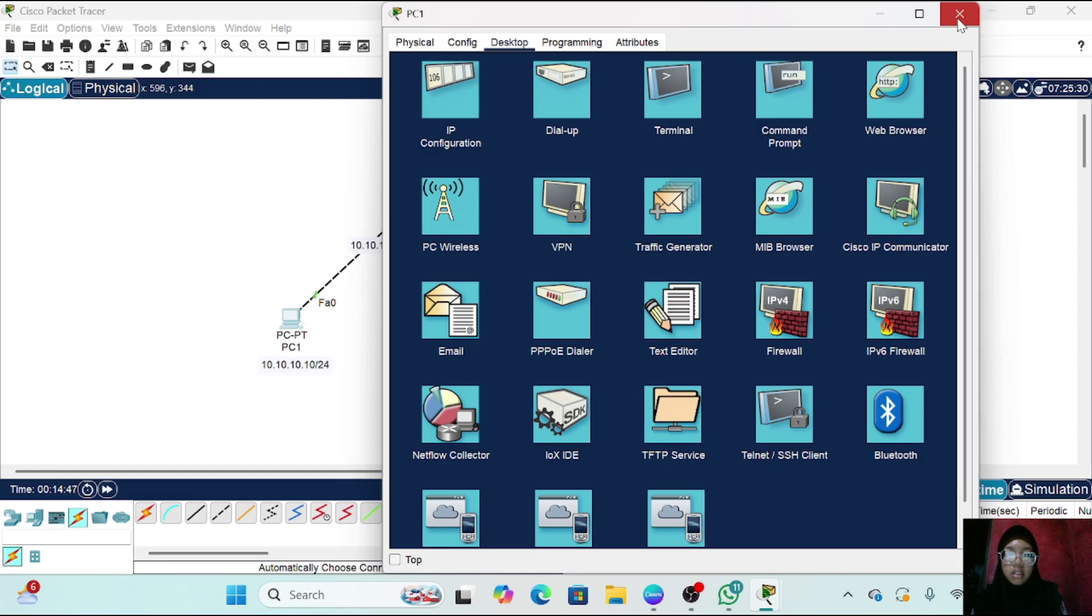
click(960, 13)
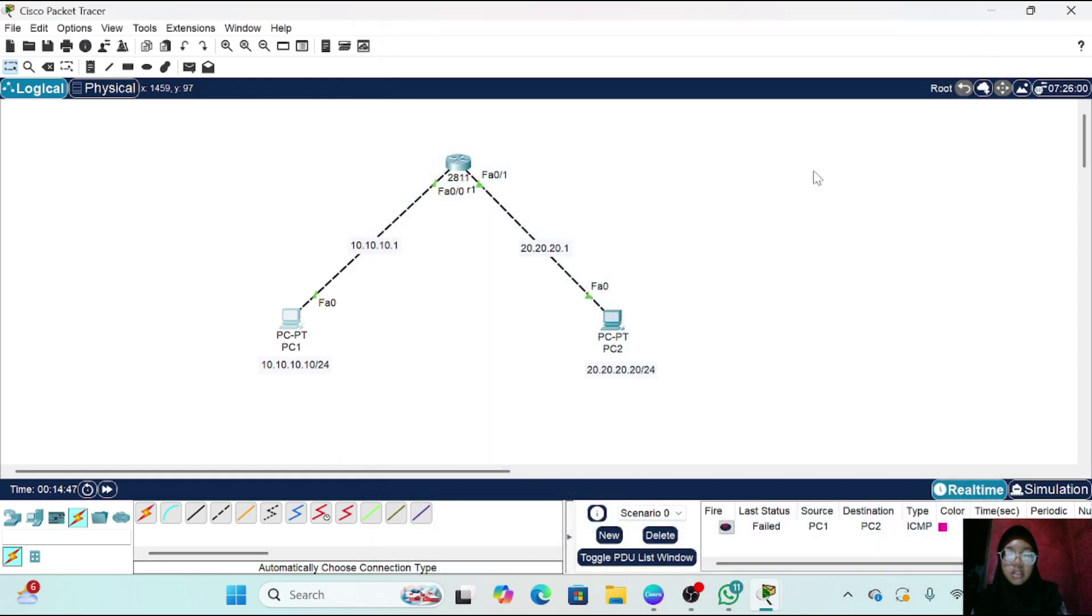
Set PC2's default gateway to 20.20.20.1 in its IP configuration and close its device window
click(627, 318)
click(444, 100)
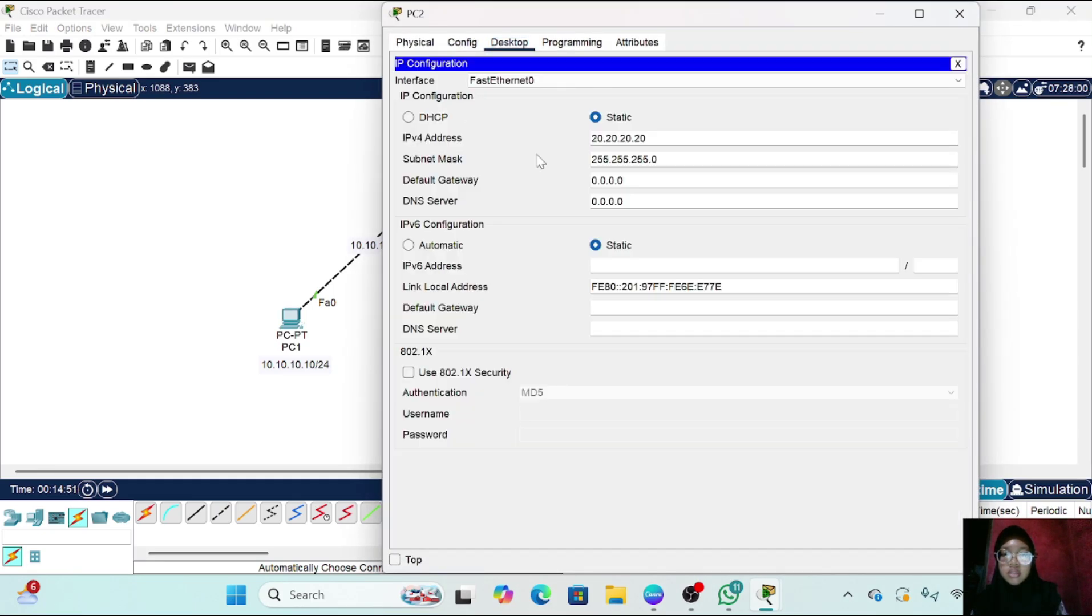
key(BackSpace)
key(BackSpace)
key(BackSpace)
key(BackSpace)
key(BackSpace)
key(BackSpace)
key(BackSpace)
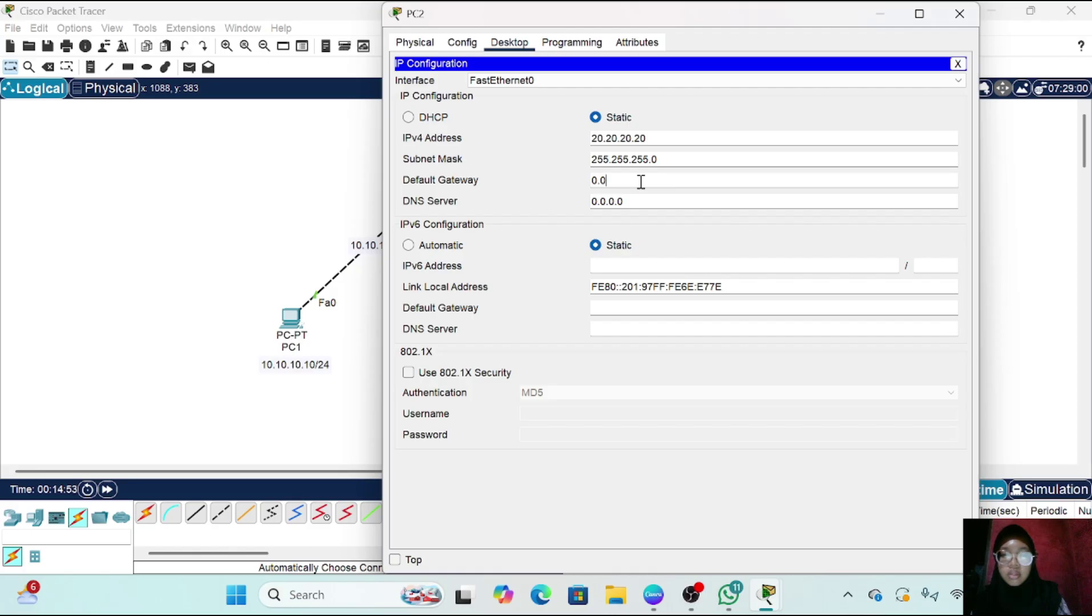
text(20)
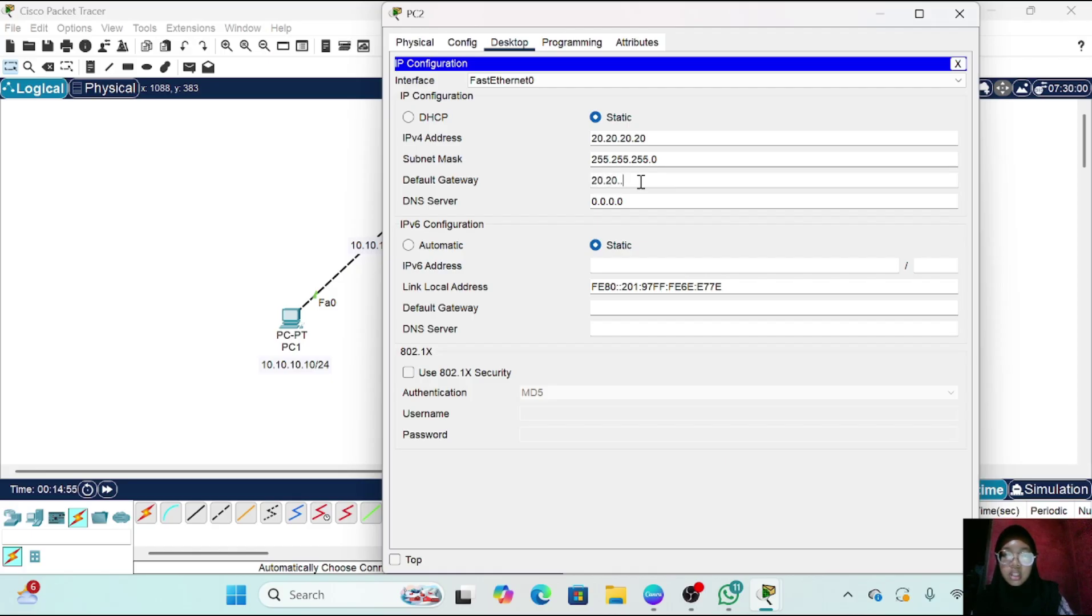
text(.20.20)
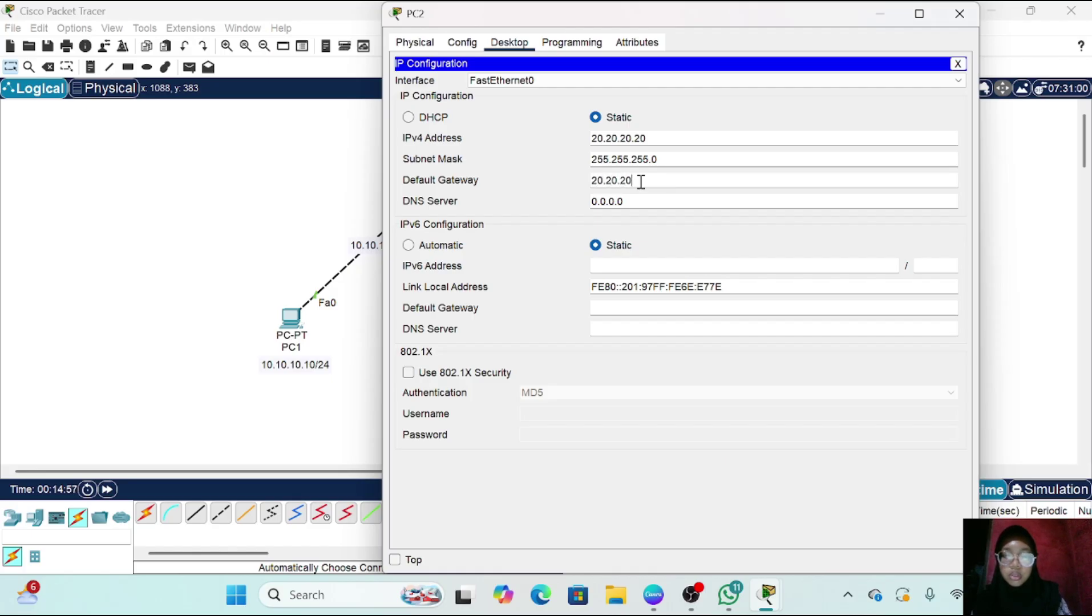
text(.1)
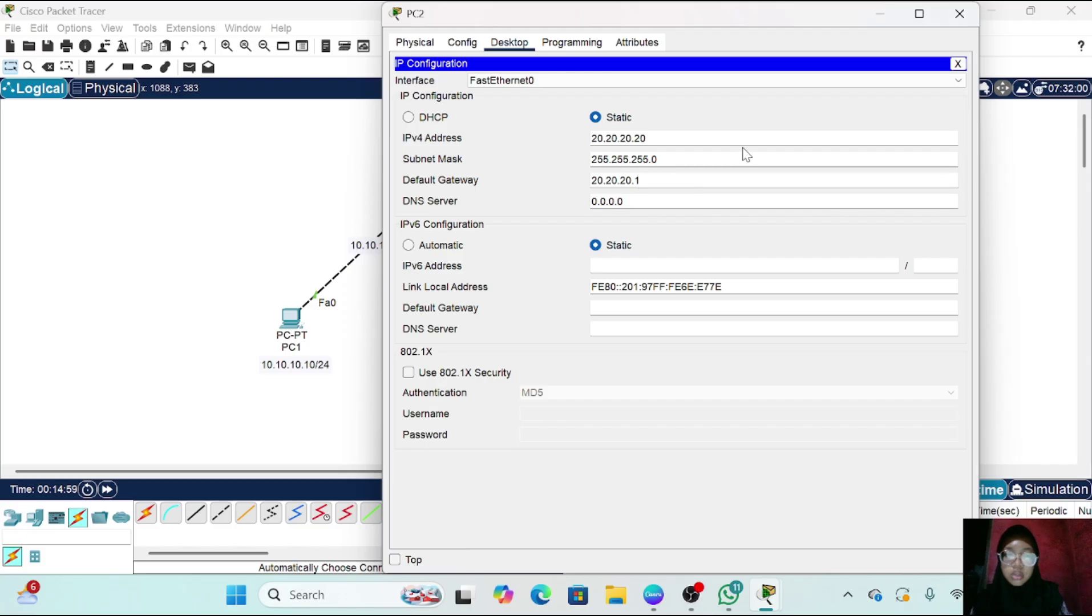
click(958, 63)
click(959, 13)
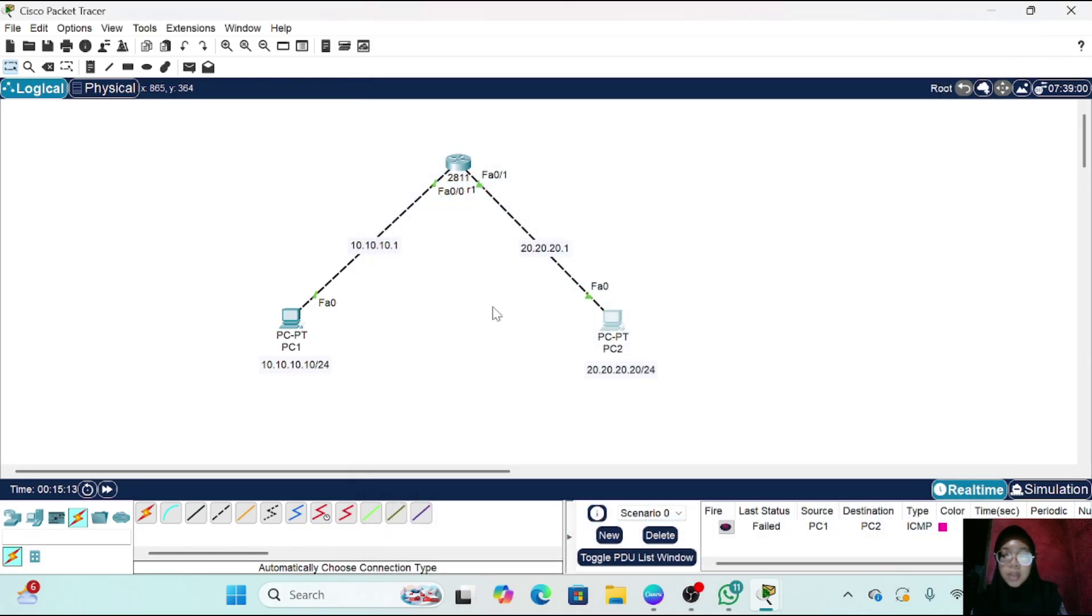
Ping 20.20.20.20 from PC1's command prompt to test connectivity, and close PC1's device window
click(297, 322)
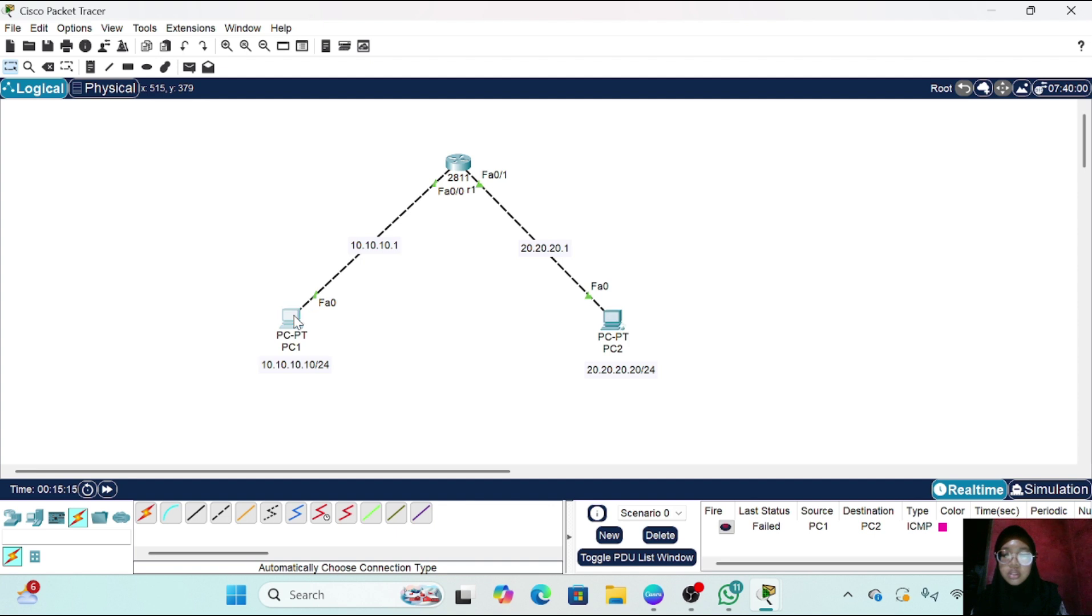
click(785, 120)
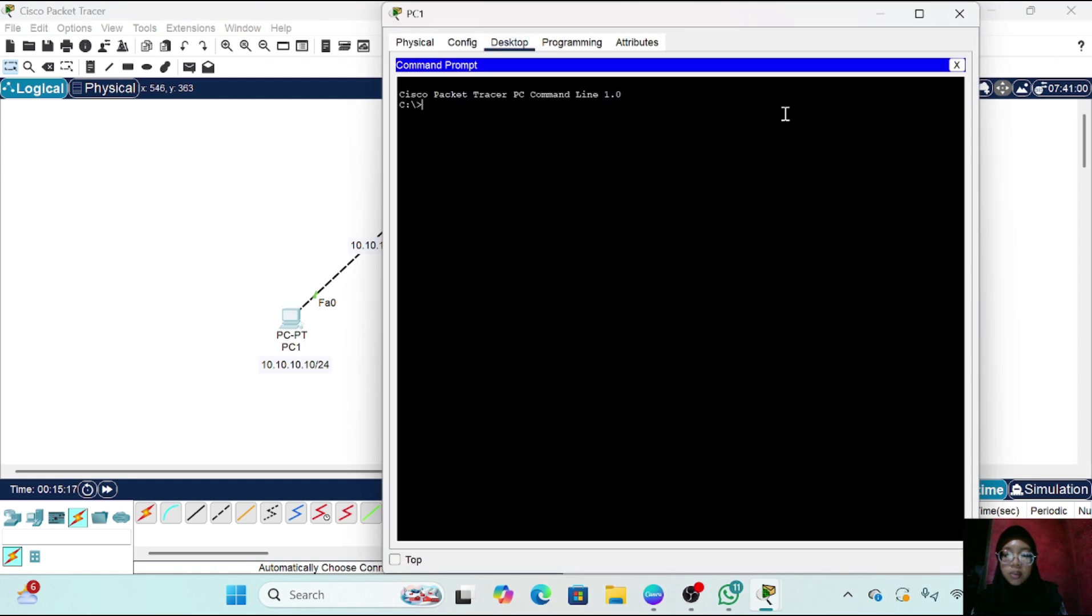
text(p)
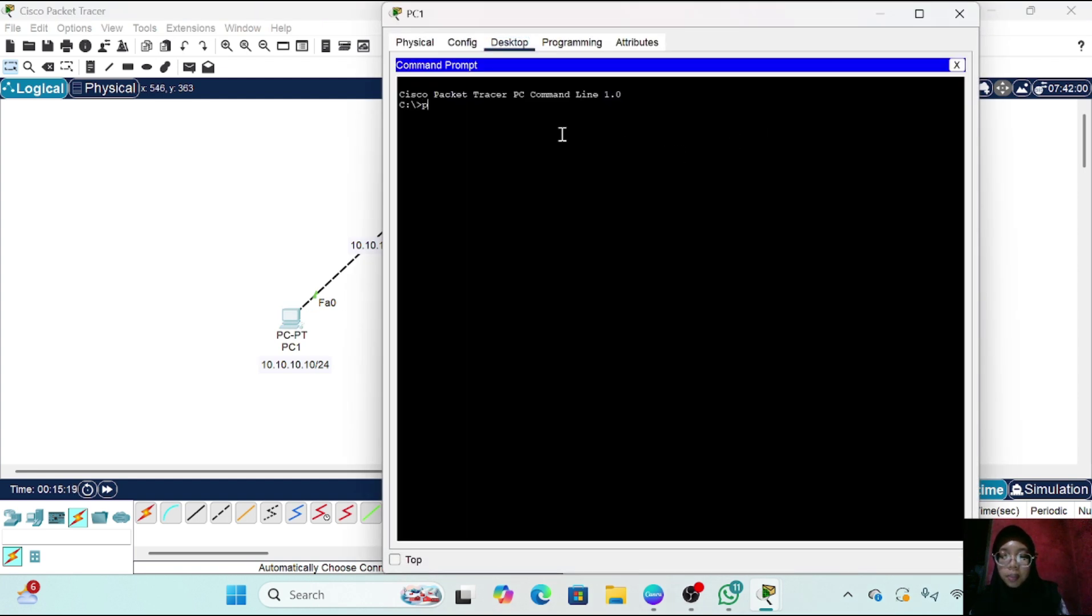
text(ing)
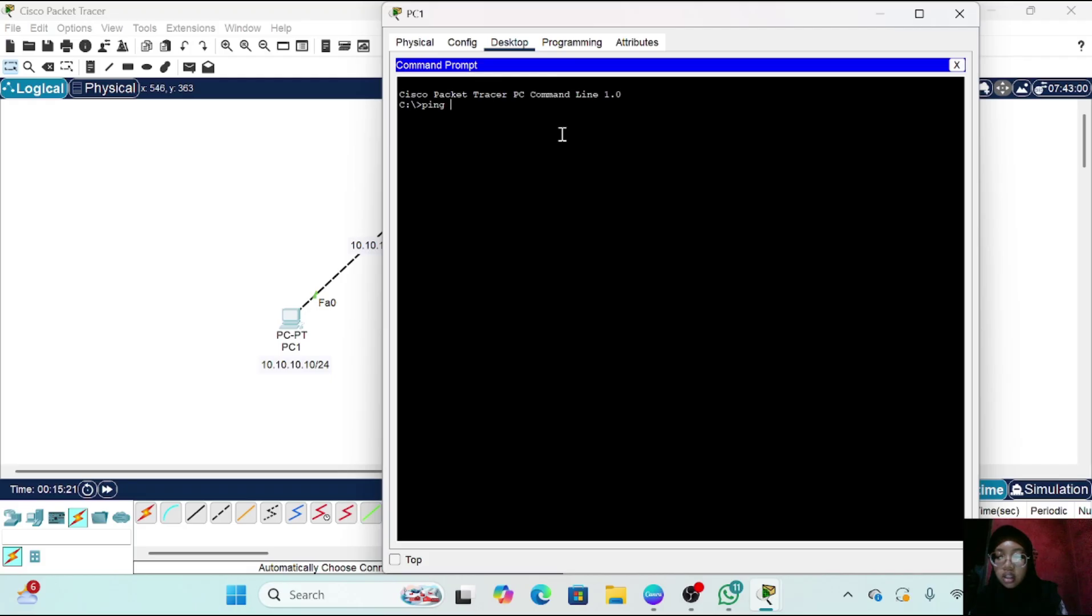
text( 20.20.20)
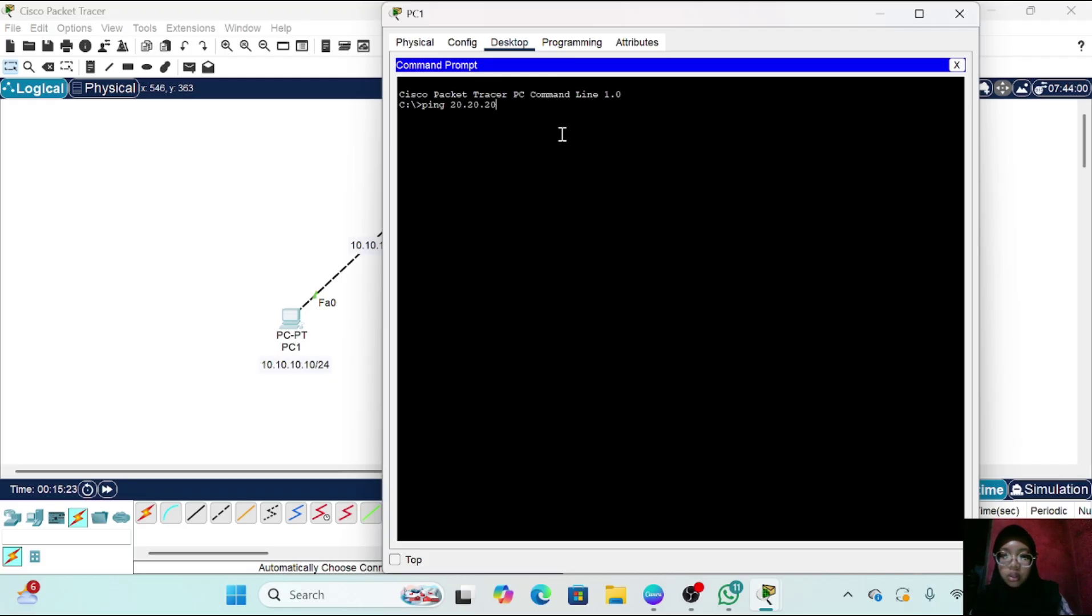
text(.20)
key(Return)
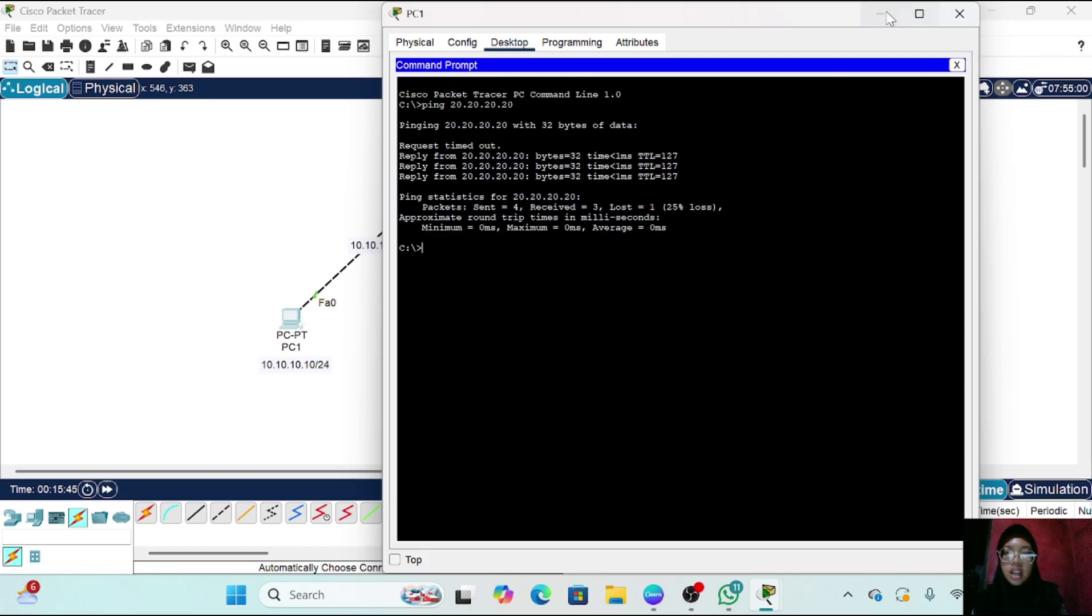
click(959, 13)
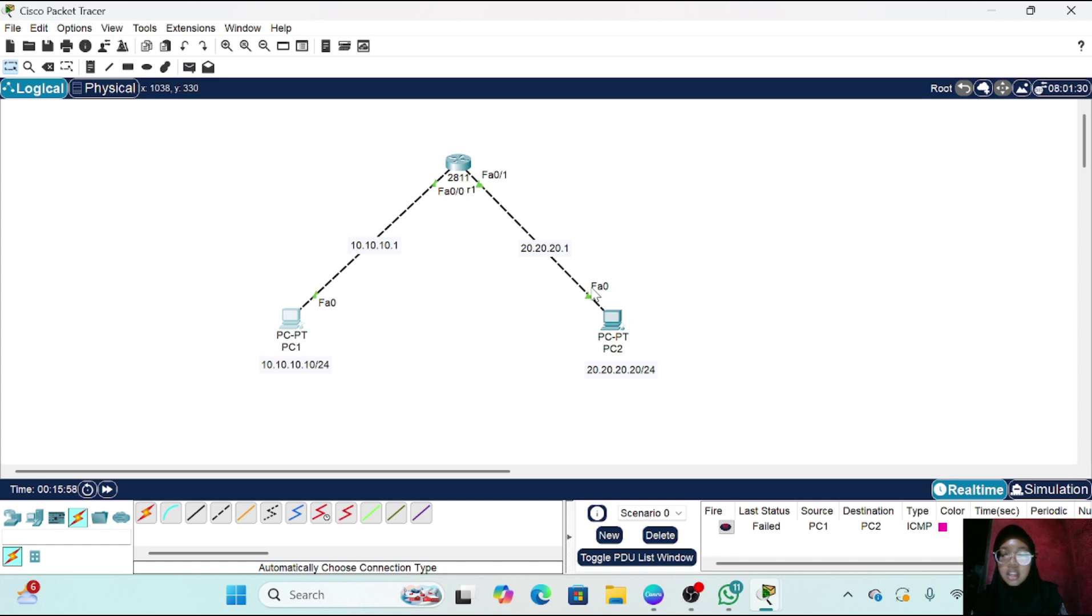
Send another simple PDU from PC1 to PC2 with the default gateways in place
click(190, 67)
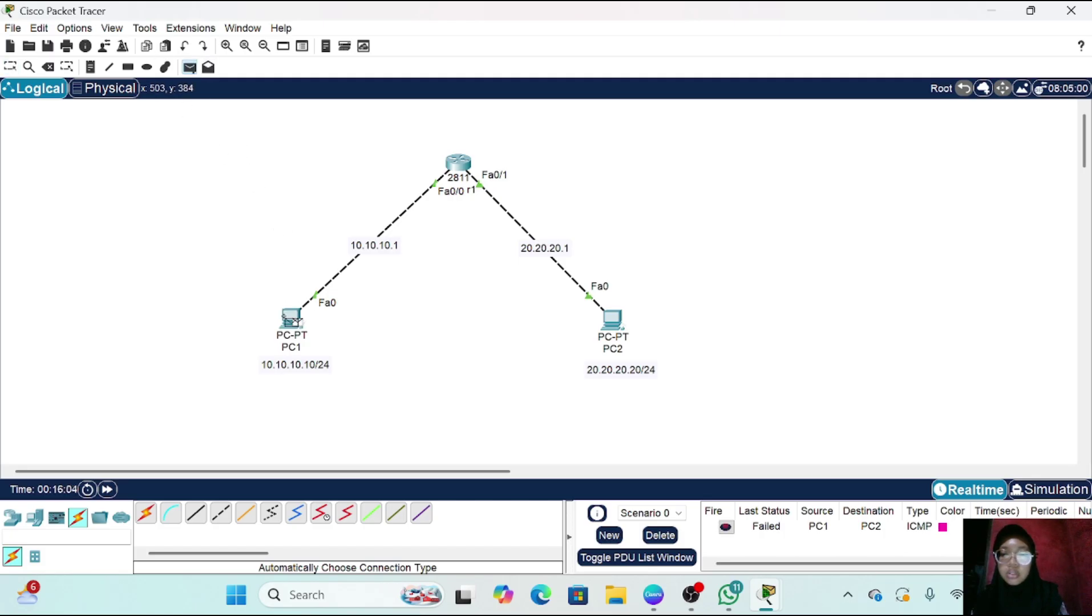
click(292, 318)
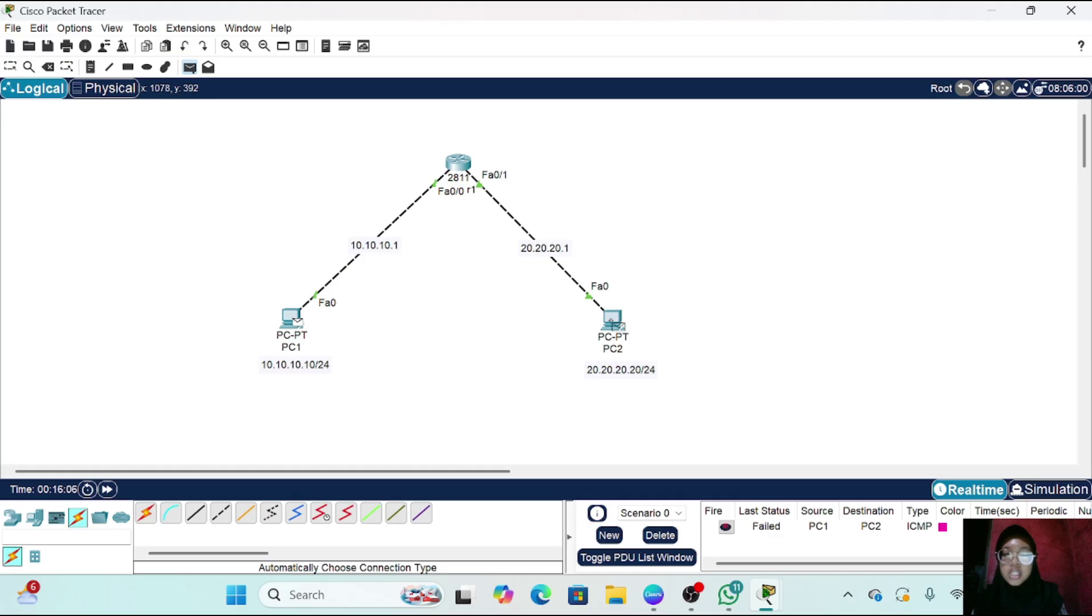
click(613, 320)
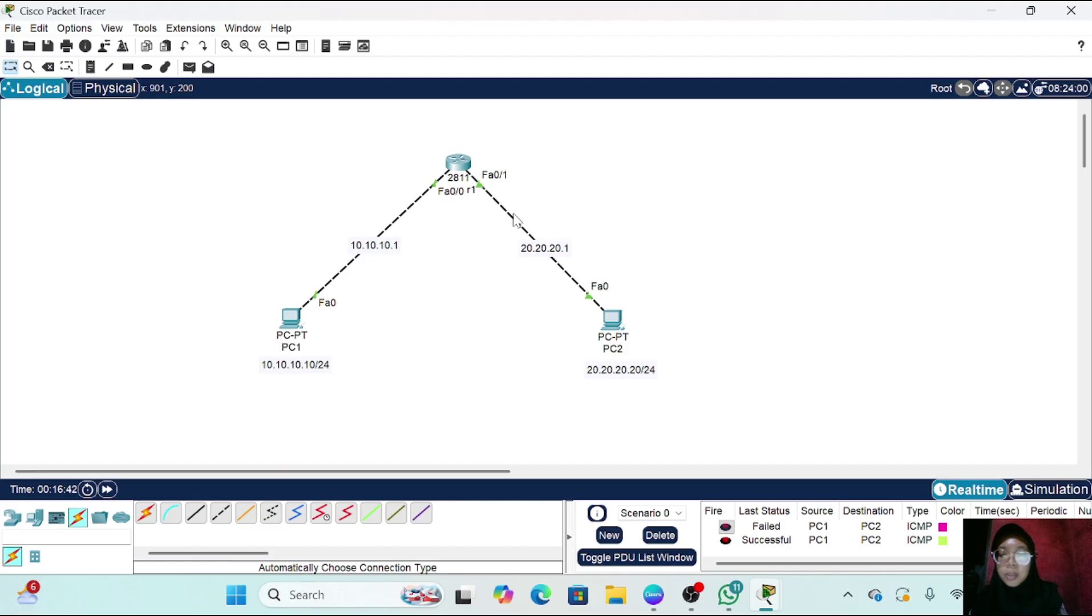
Display the router's routing table with do sh ip route, review its connected networks, and close the router window
click(460, 163)
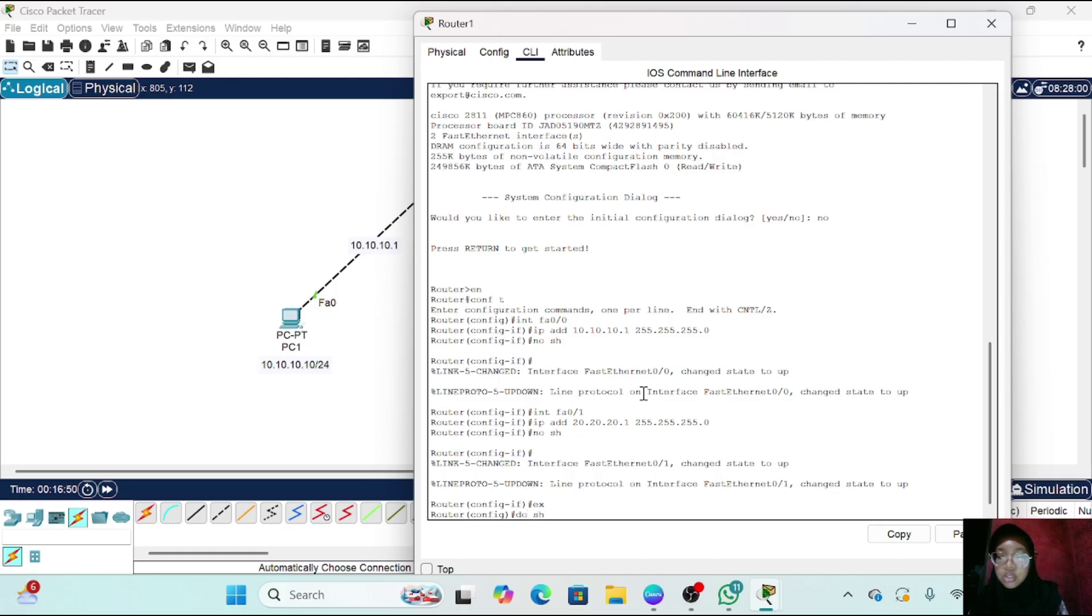
text(ip r)
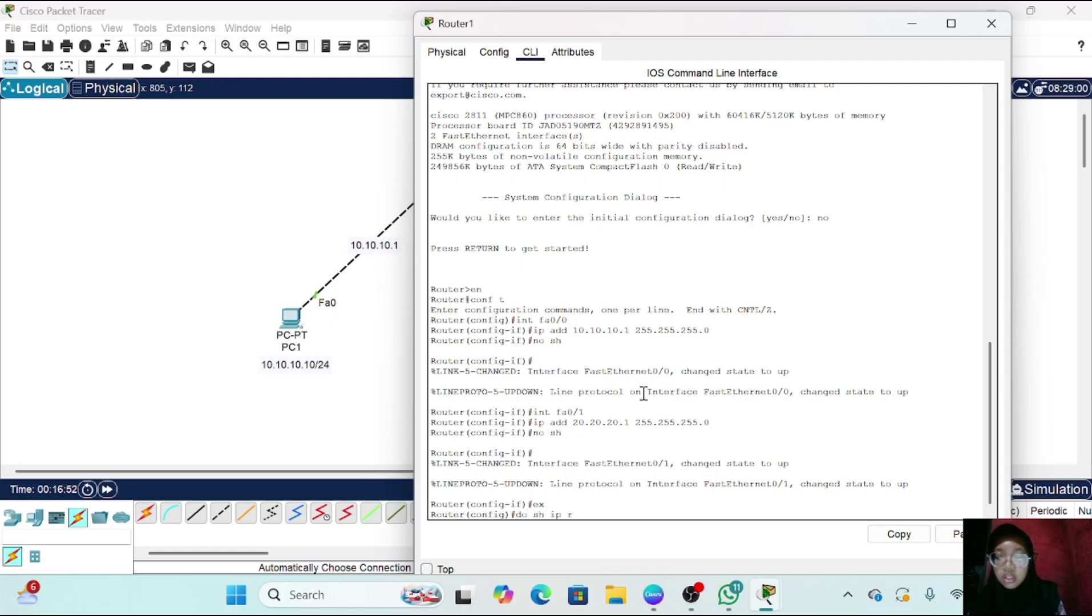
text(oute)
key(Return)
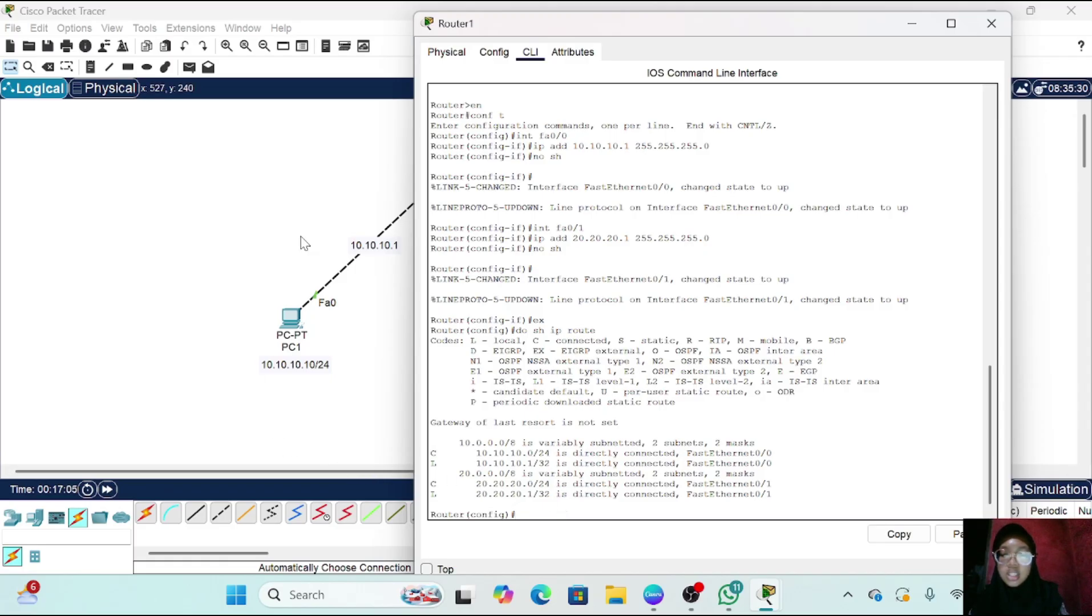
click(365, 324)
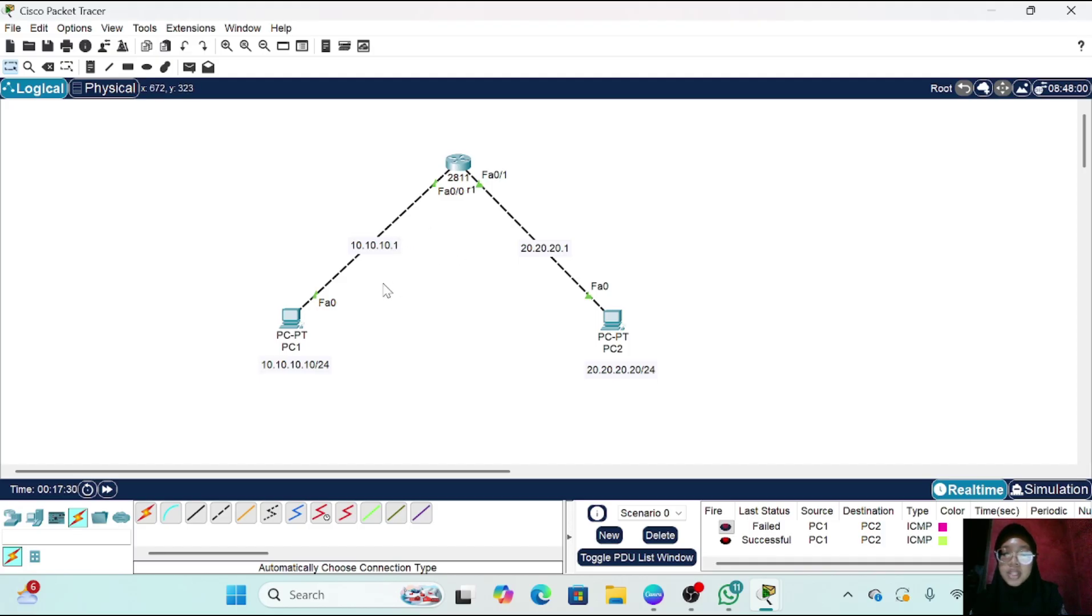
click(458, 169)
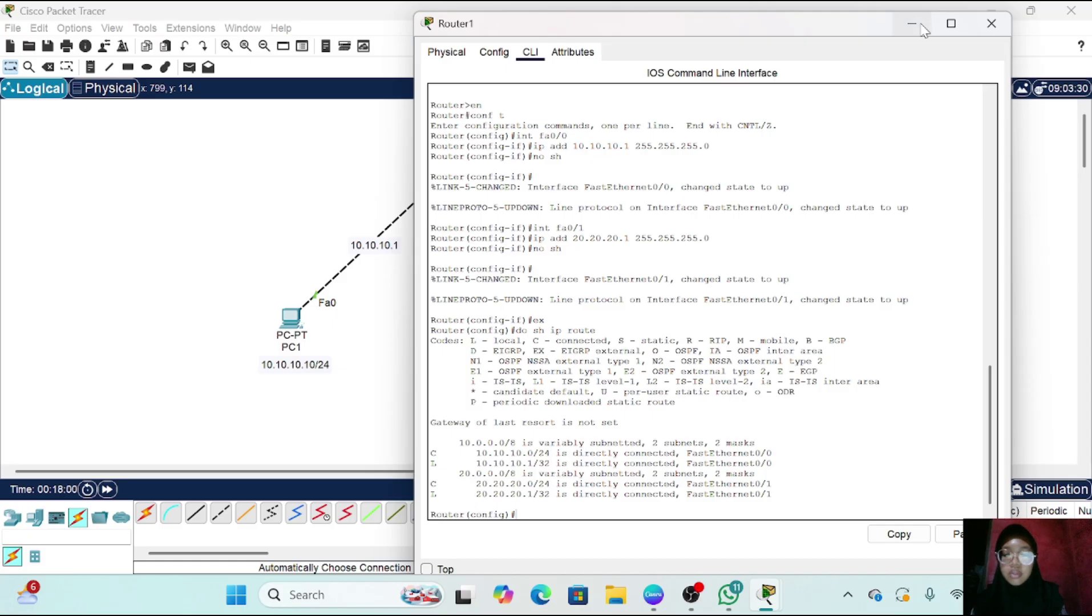
click(992, 24)
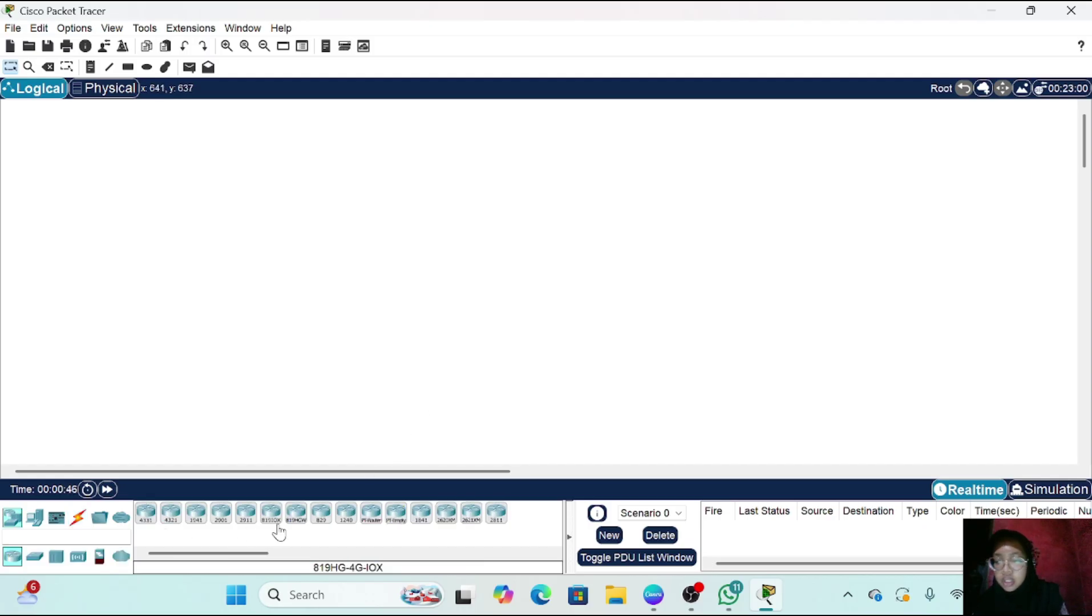
Place two 2911 routers side by side in the empty workspace and widen the gap between them
click(246, 513)
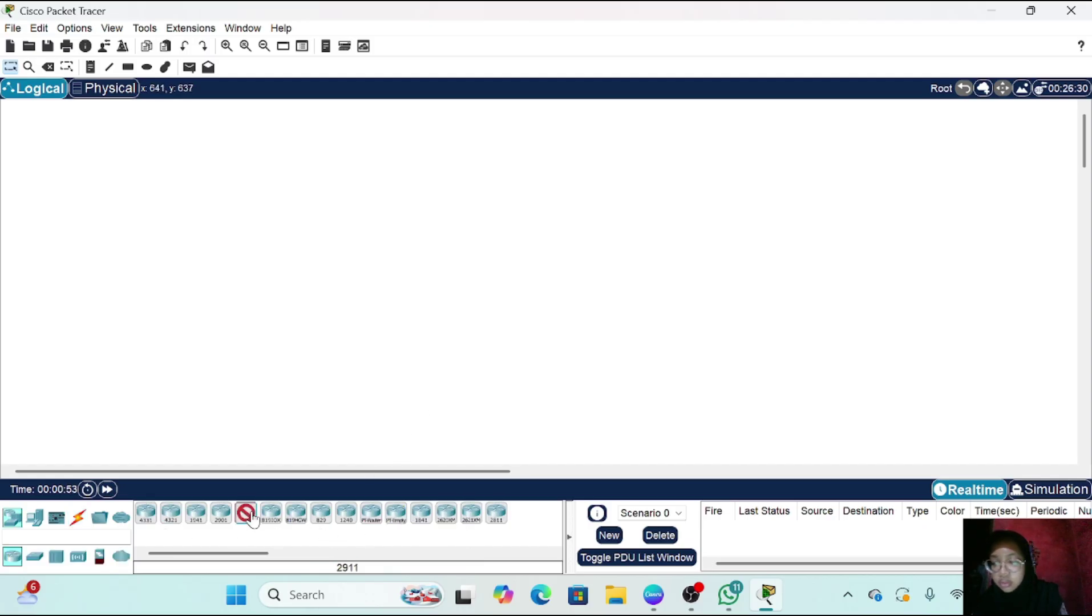
click(457, 204)
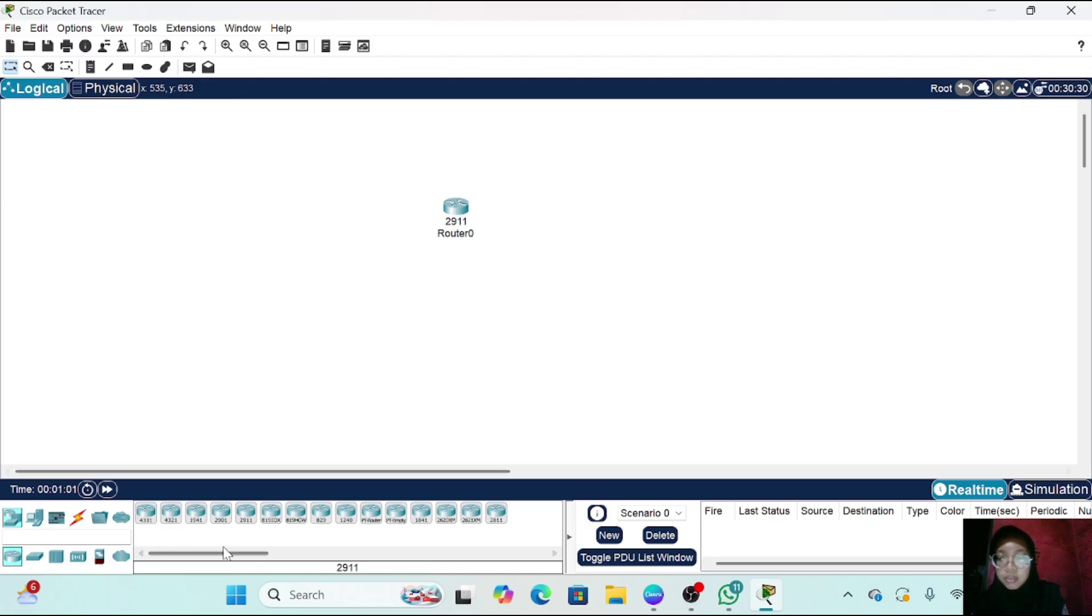
click(247, 512)
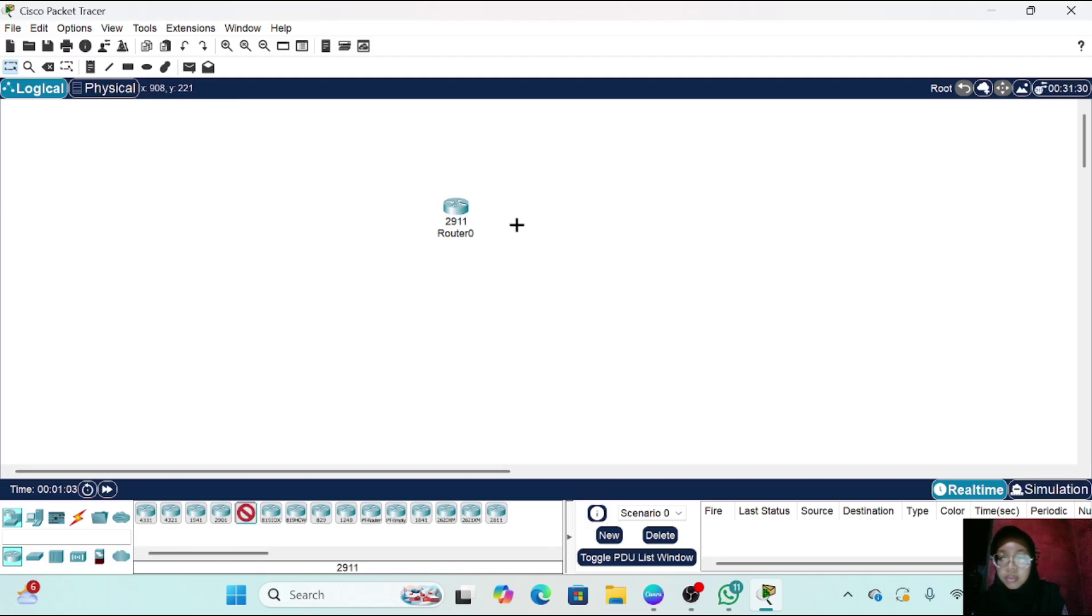
click(596, 212)
drag(467, 198, 423, 205)
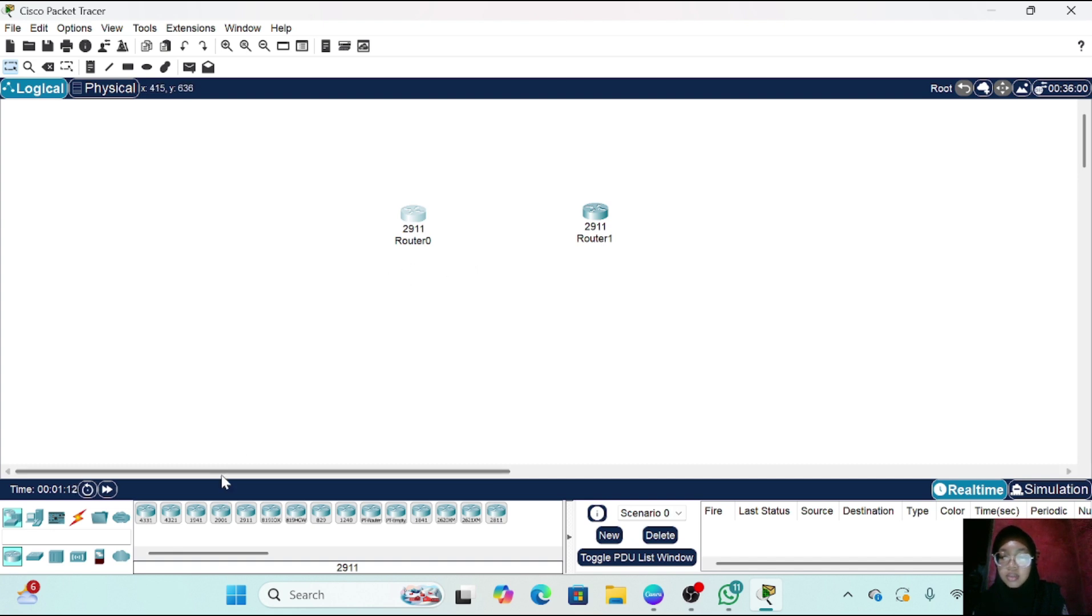
Add two PCs to the workspace, one below Router0 and one below Router1
click(35, 517)
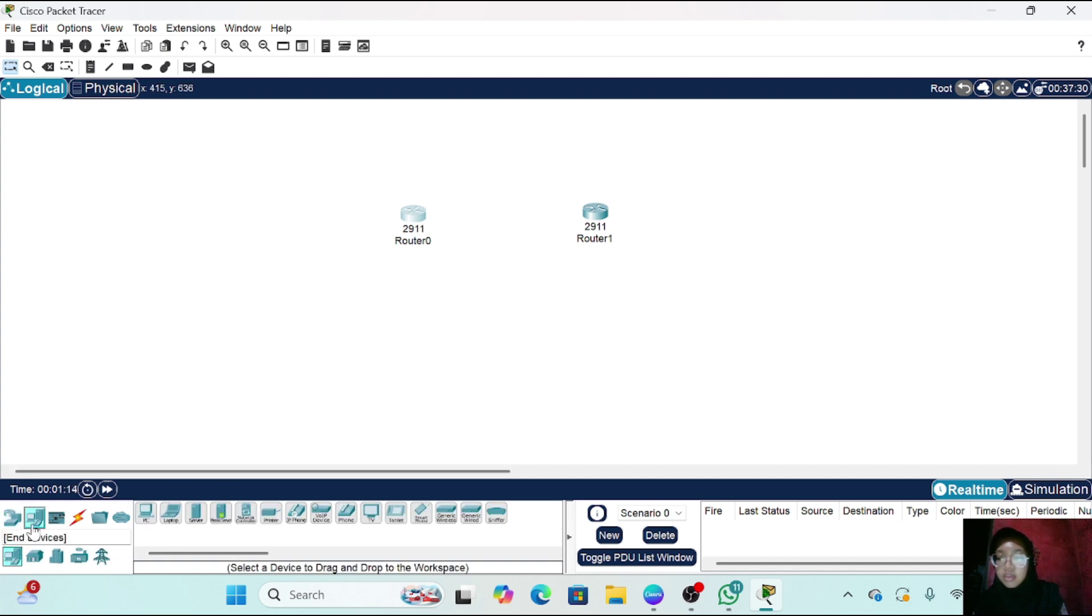
drag(142, 526, 412, 363)
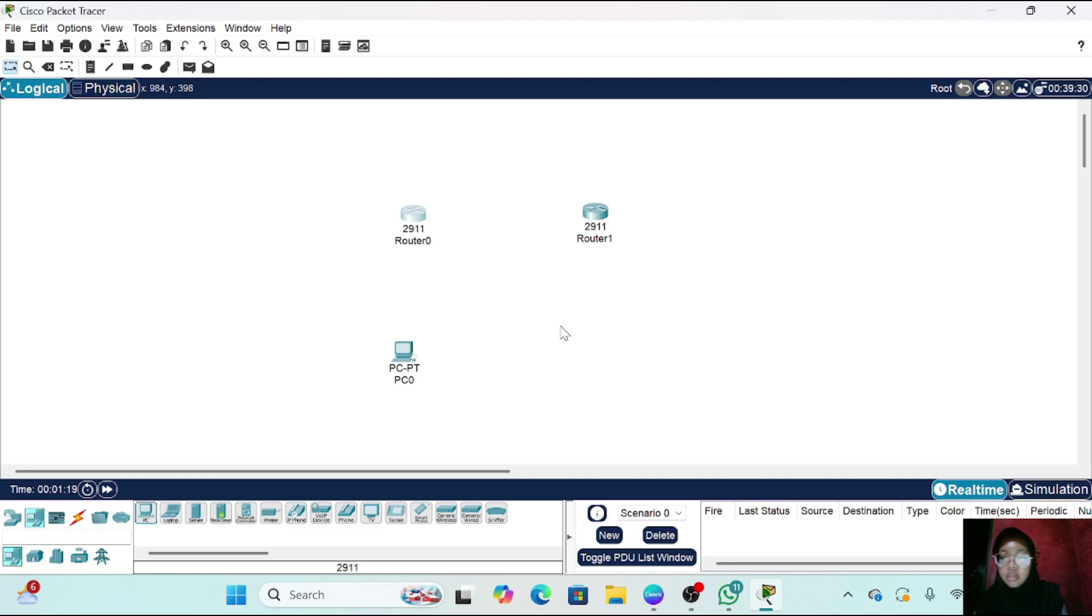
drag(147, 518, 585, 349)
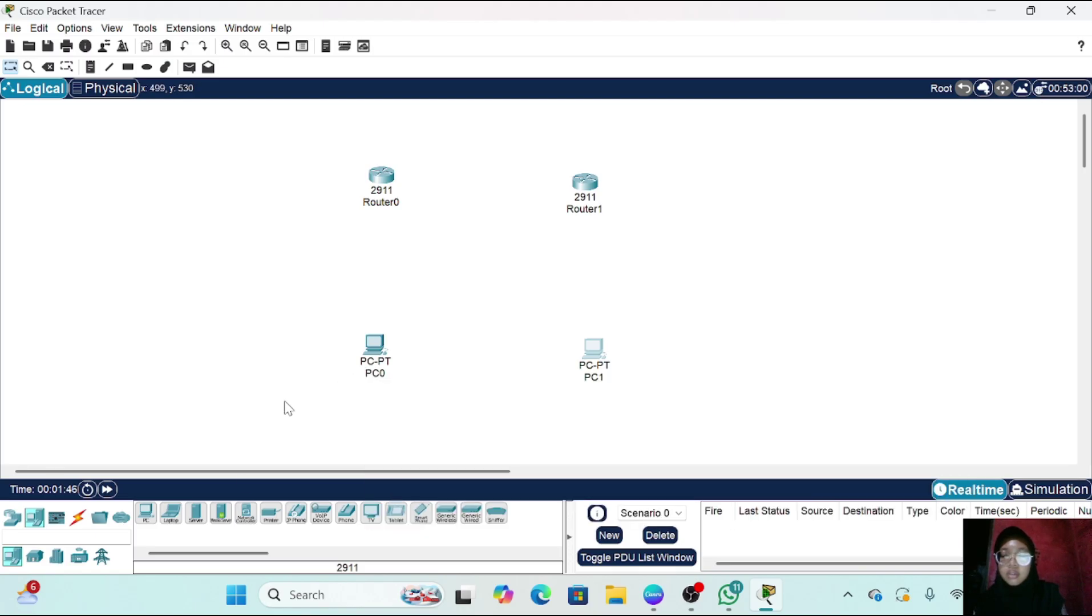
Connect Router0 to PC0 using an automatically chosen connection type
click(78, 517)
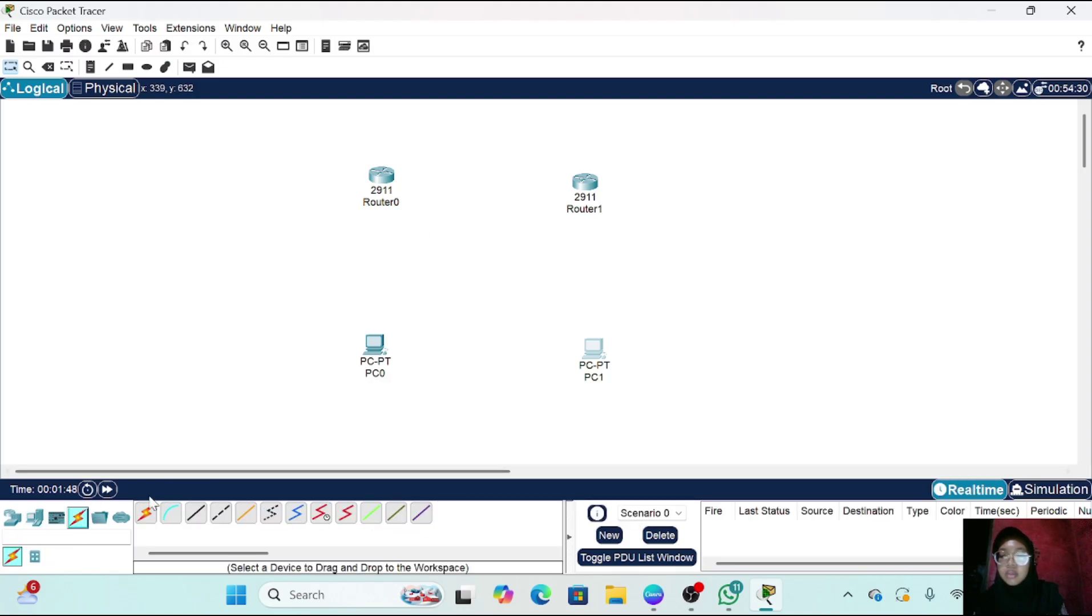
click(146, 514)
click(381, 178)
click(376, 344)
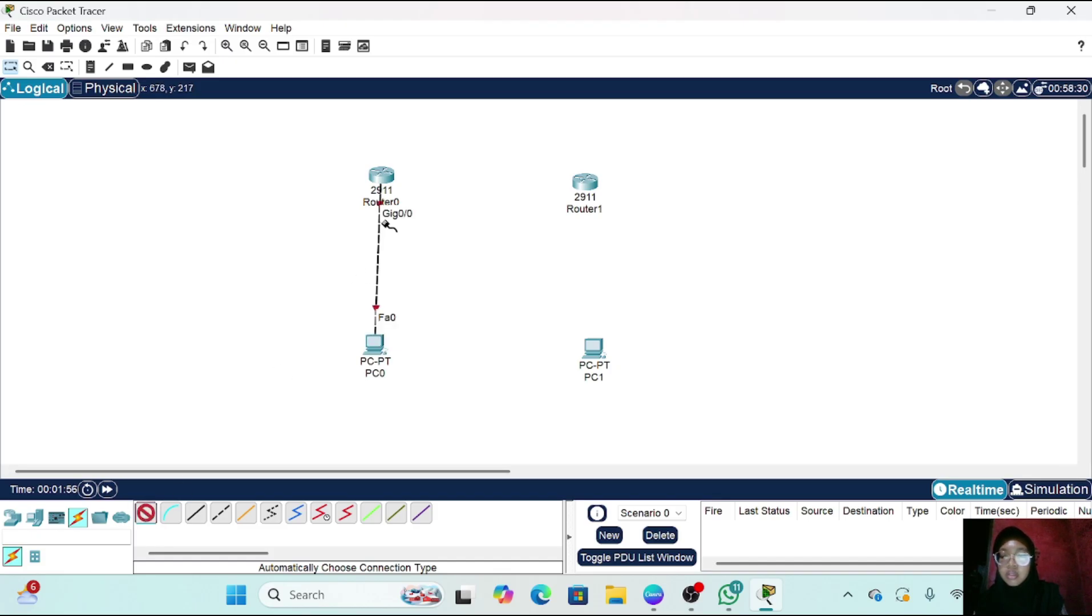
Connect Router0 to Router1 and Router1 to PC1 using automatically chosen connection types
click(382, 176)
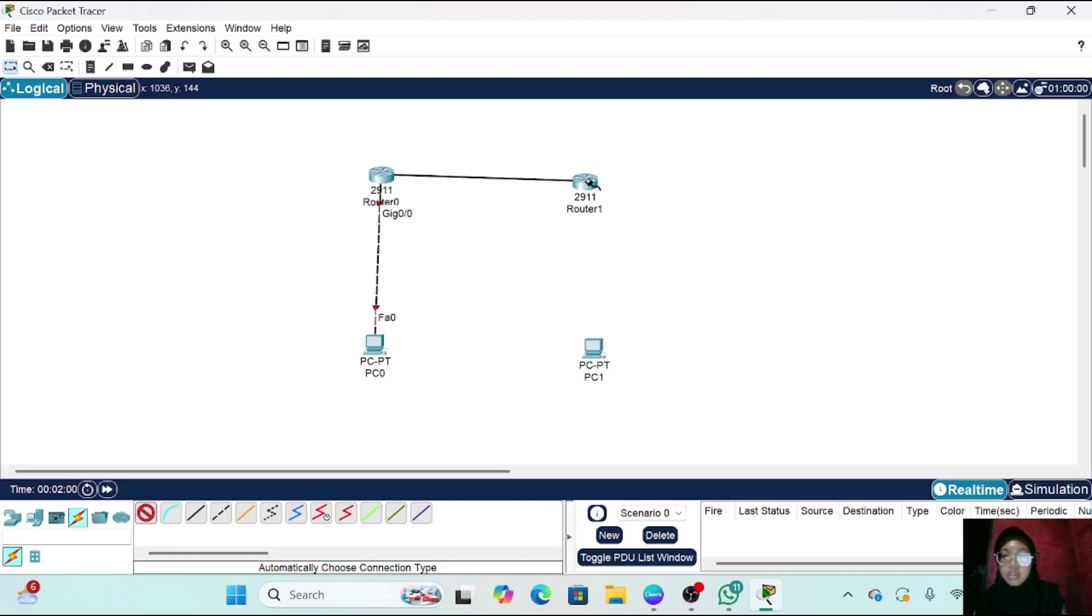
click(591, 181)
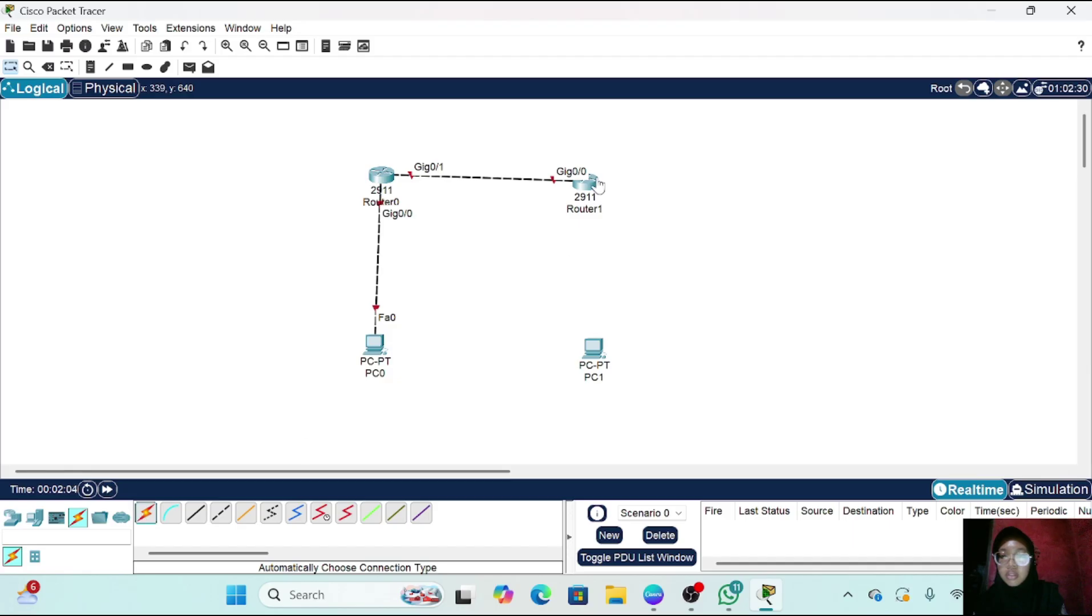
click(146, 513)
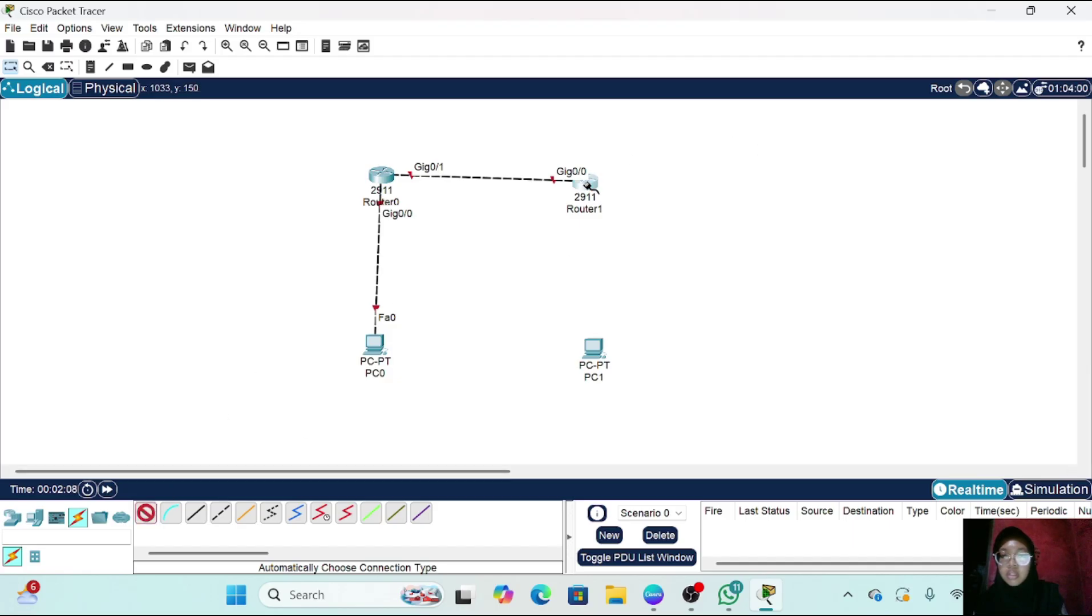
click(587, 185)
click(657, 250)
click(593, 346)
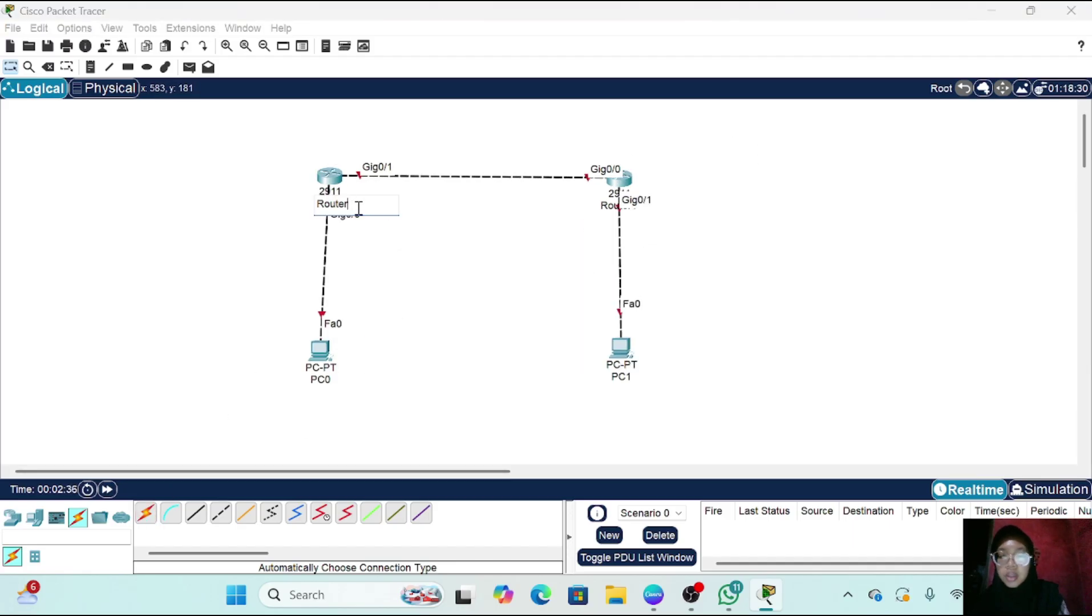
Try to rename Router0 as Router1 while the other router still carries that name
text(1)
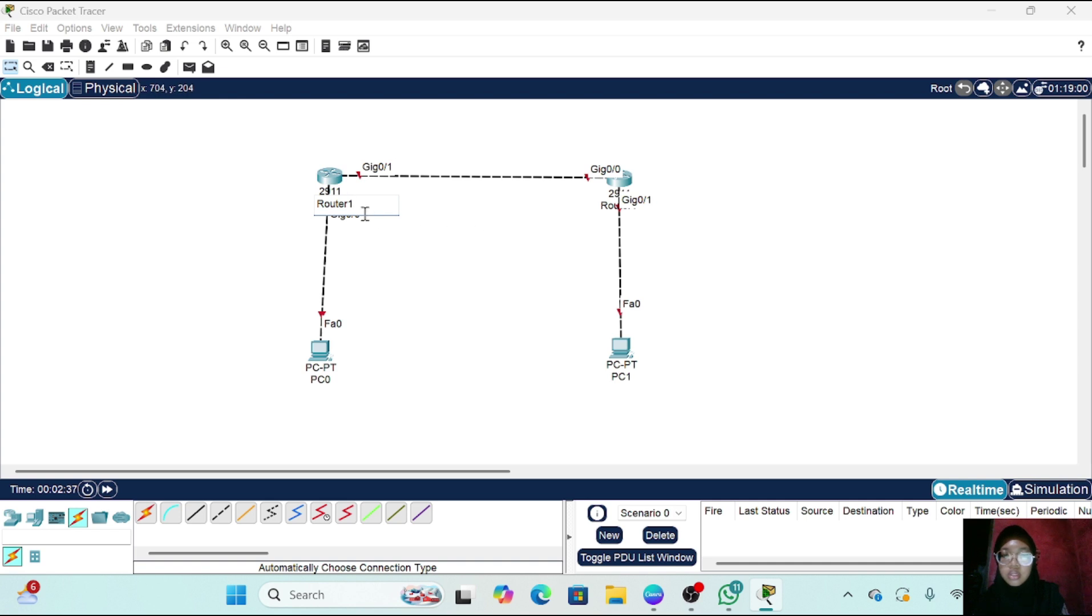
key(Return)
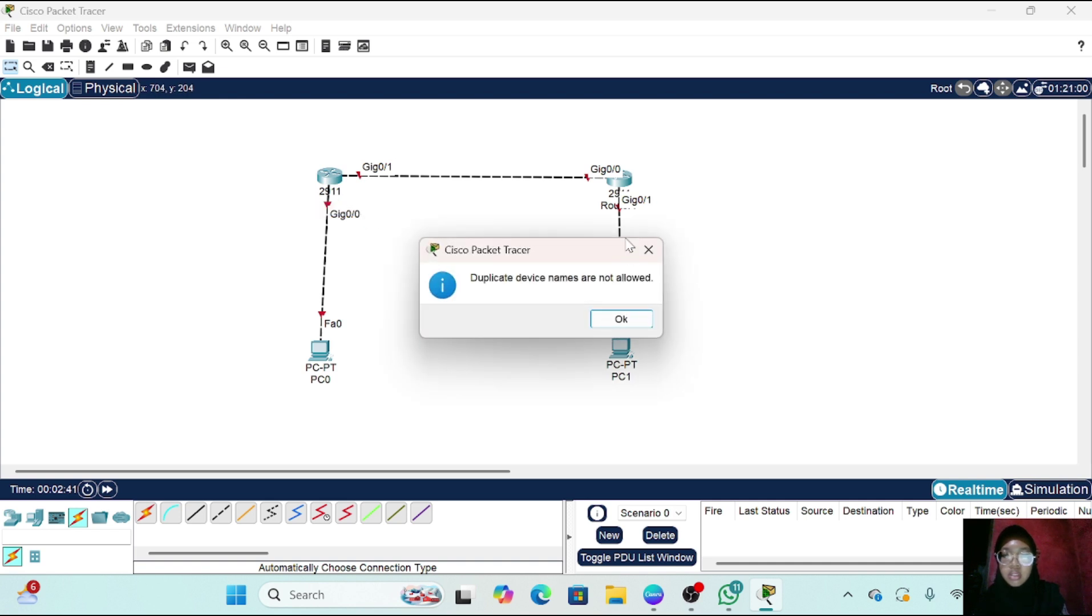
click(627, 321)
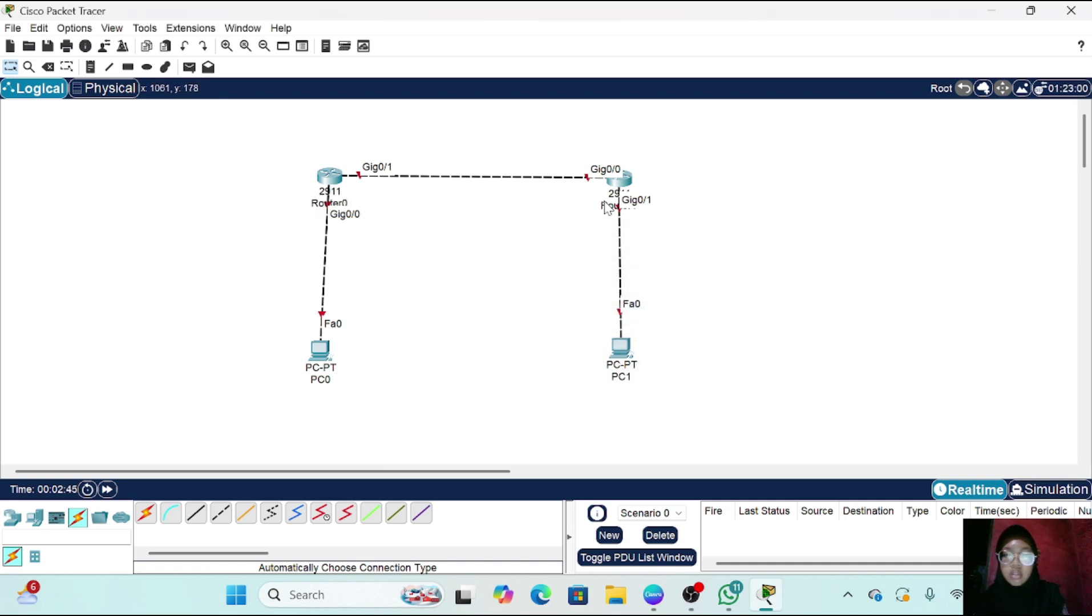
Rename the router above PC1 as Router2 and the router above PC0 as Router1
click(612, 205)
key(BackSpace)
text(2)
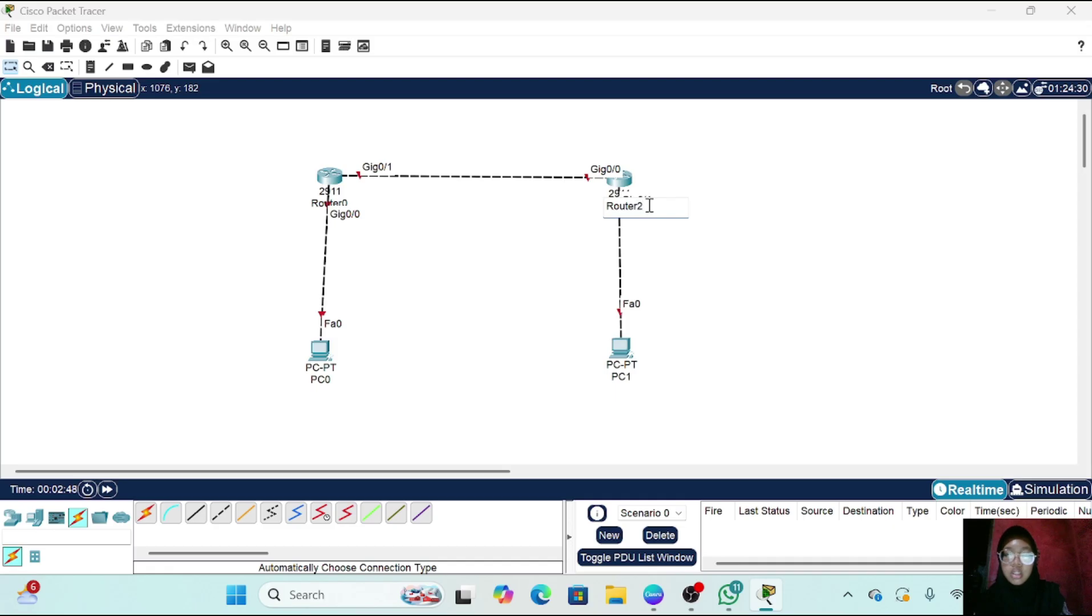
click(705, 269)
click(355, 203)
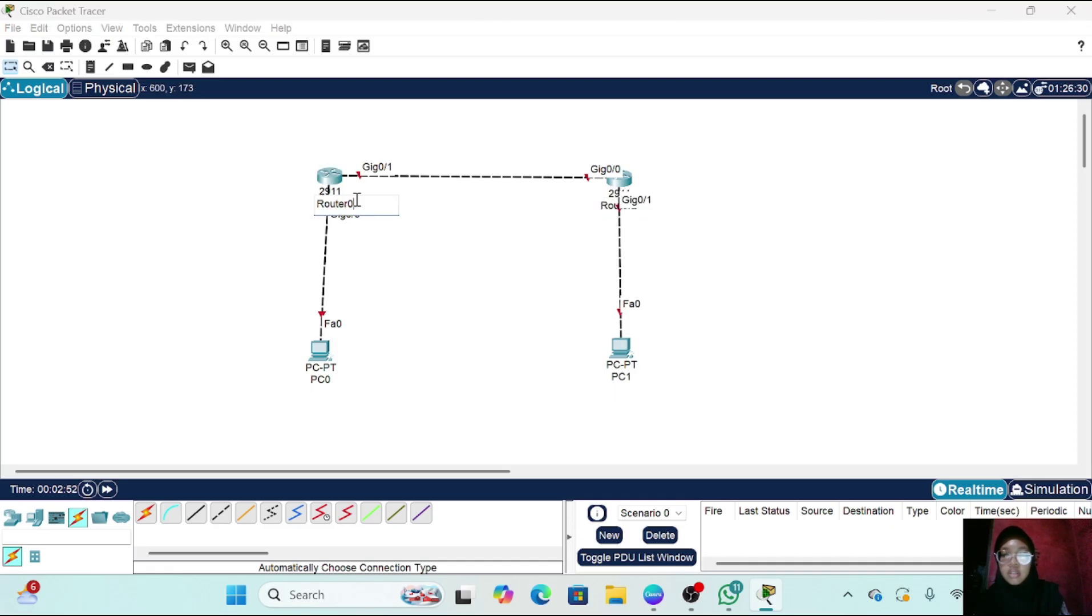
key(BackSpace)
text(1)
click(397, 262)
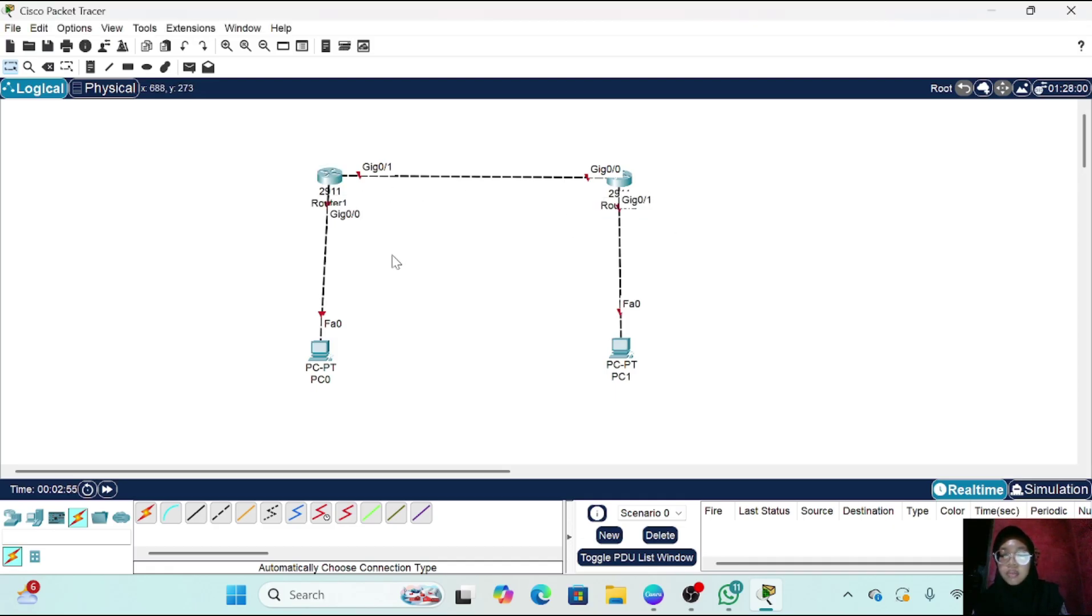
Try to rename PC0 as PC1 while the other PC still carries that name
click(333, 381)
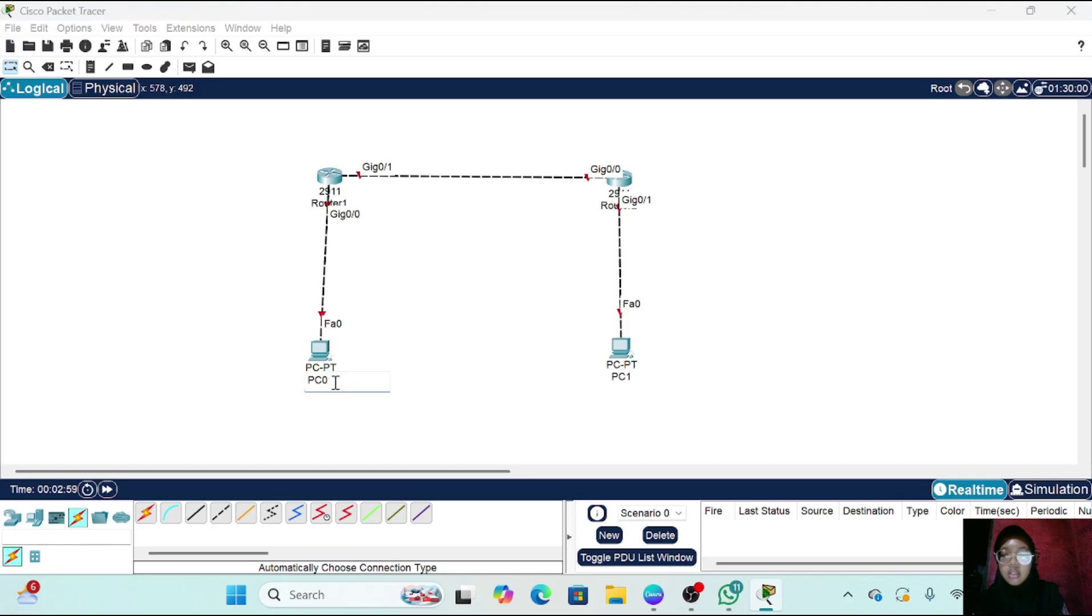
key(BackSpace)
text(1)
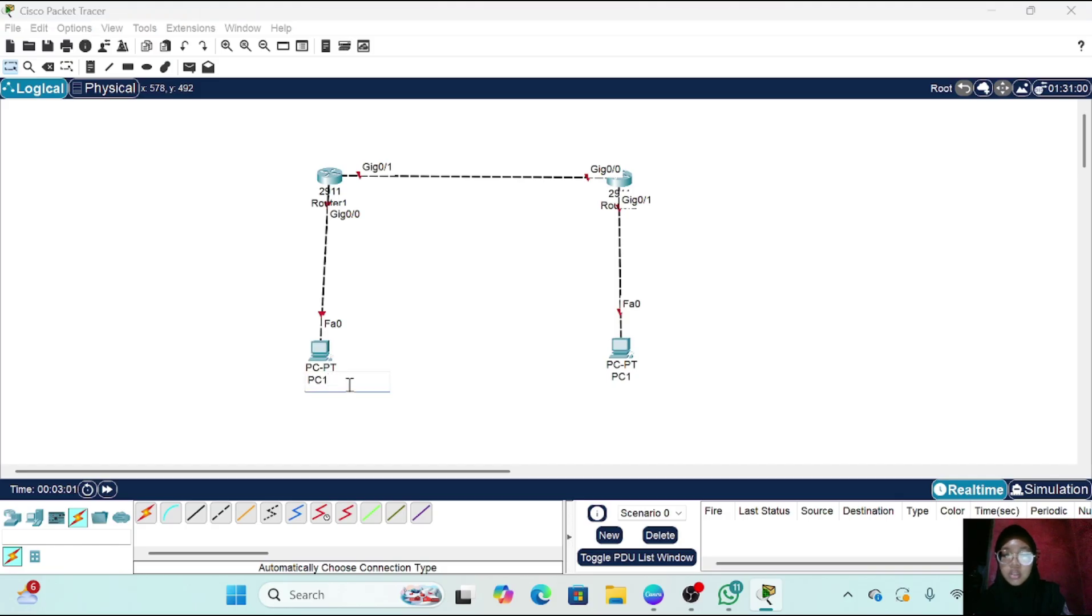
click(628, 384)
click(621, 319)
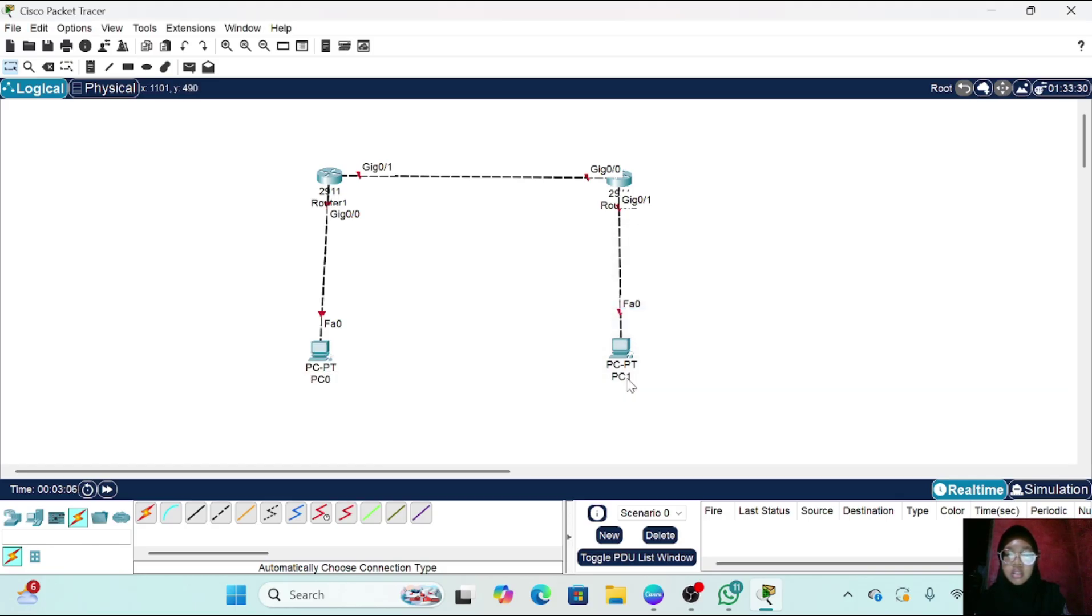
Rename the PC below Router2 as PC2 and the PC below Router1 as PC1
click(625, 377)
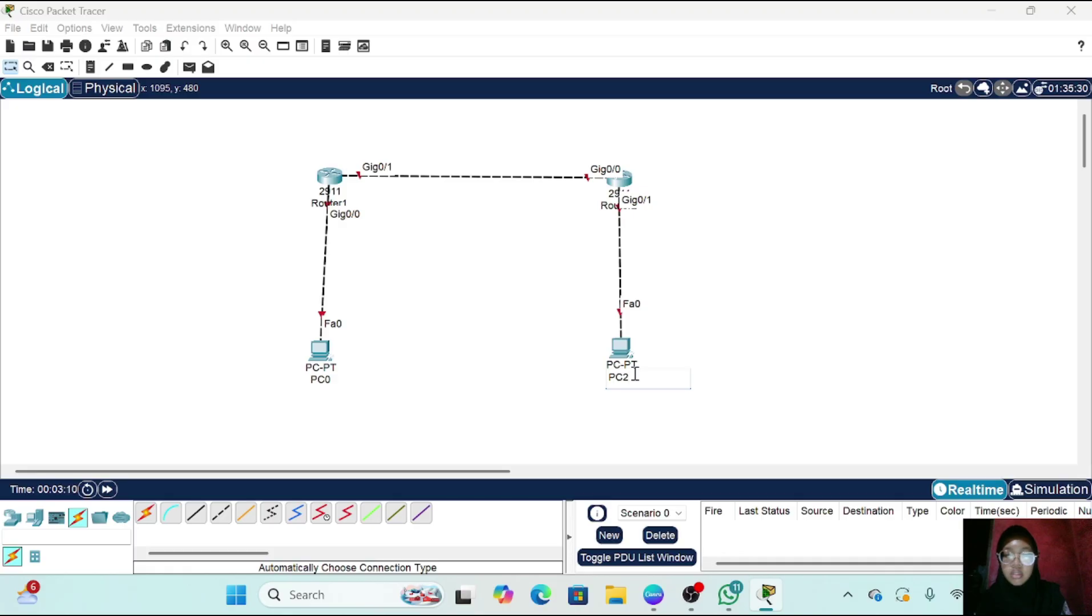
click(594, 381)
click(334, 379)
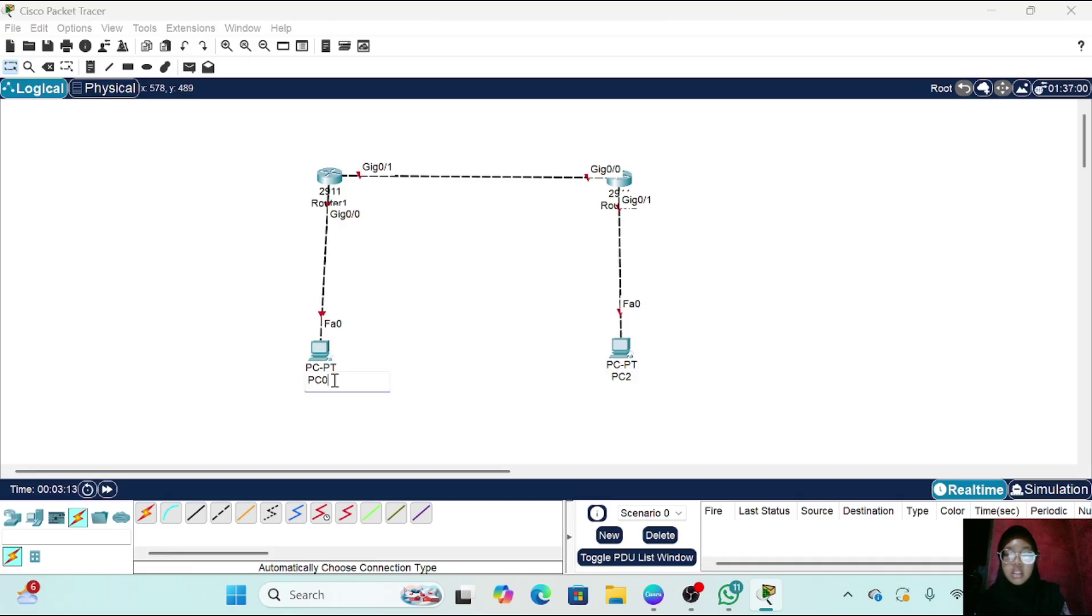
text(1)
click(395, 383)
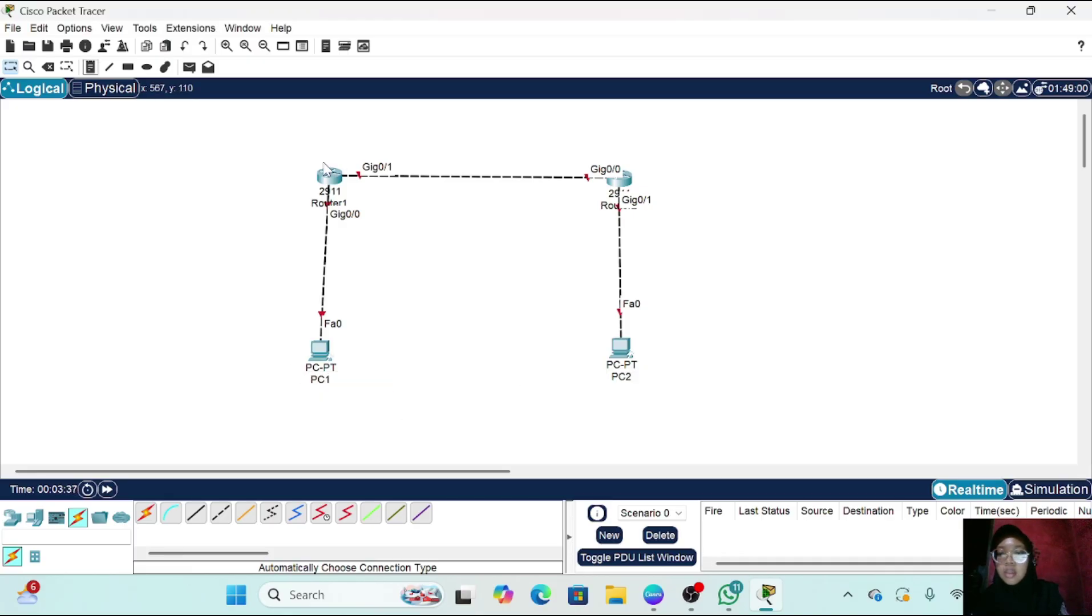
Add the text notes 10.10.10.1/24 above Router1 and 192.168.1.1/24 on the link between Router1 and PC1
click(90, 67)
click(318, 144)
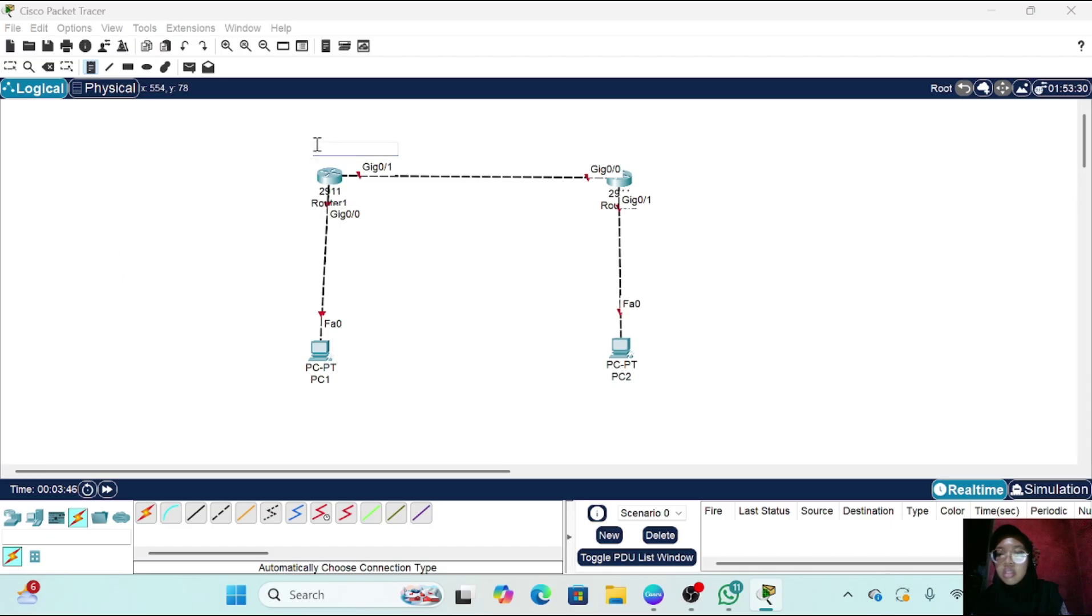
text(10.10.10.1/24)
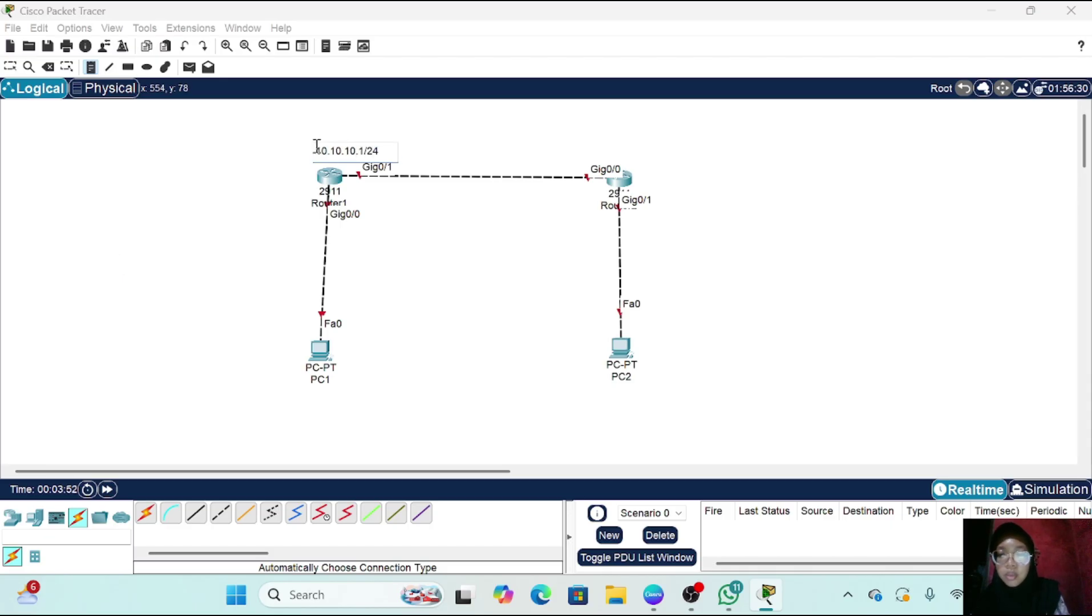
click(312, 264)
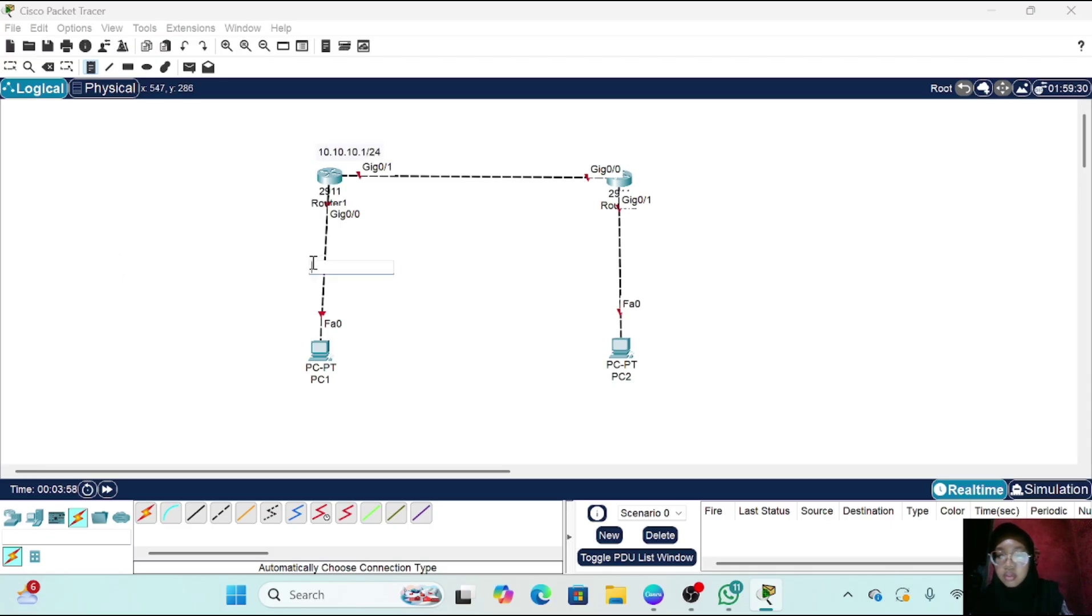
text(192.168)
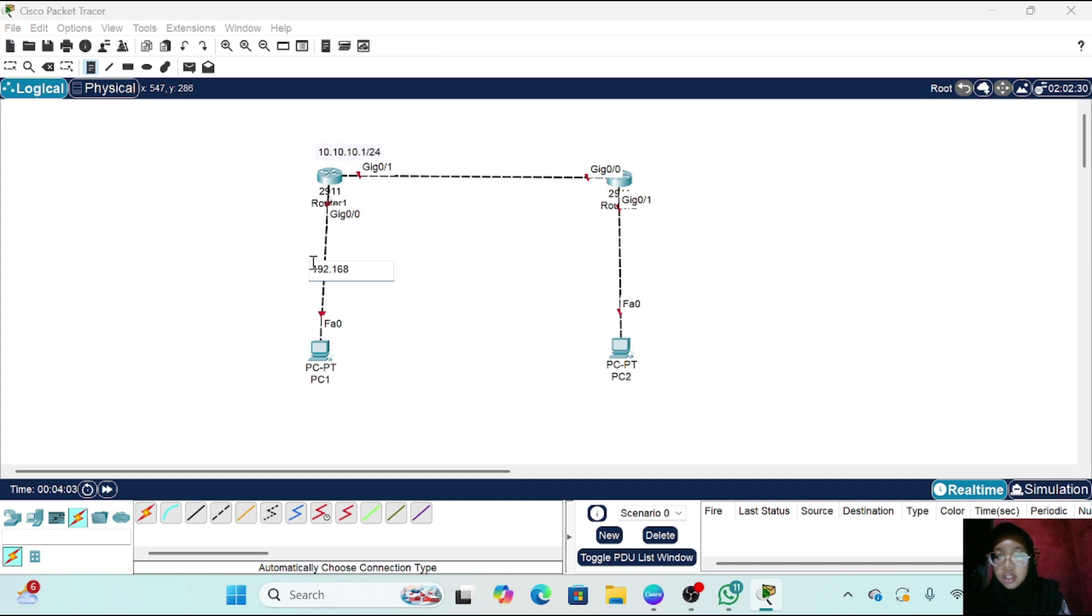
text(.1.1/24)
Add the text note 192.168.1.10/24 below PC1
click(306, 396)
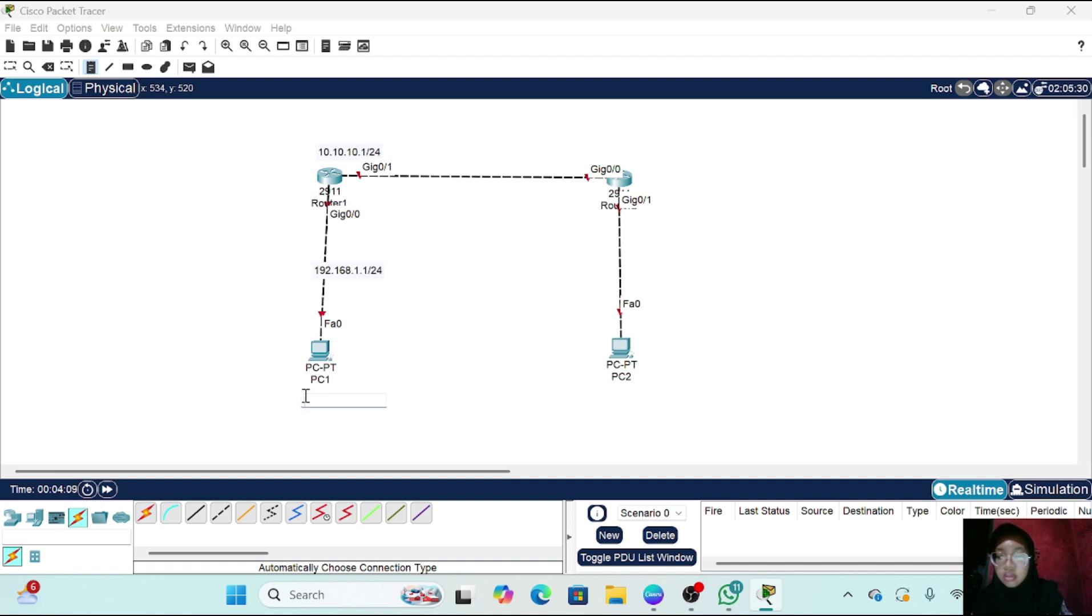
text(192.168.1.1)
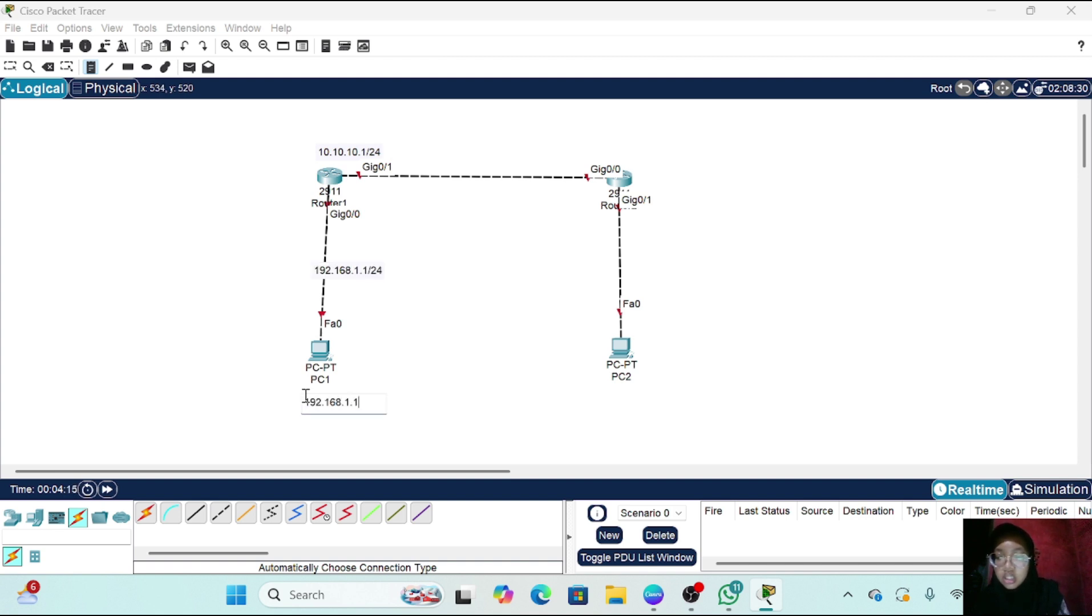
text(0/24)
click(494, 448)
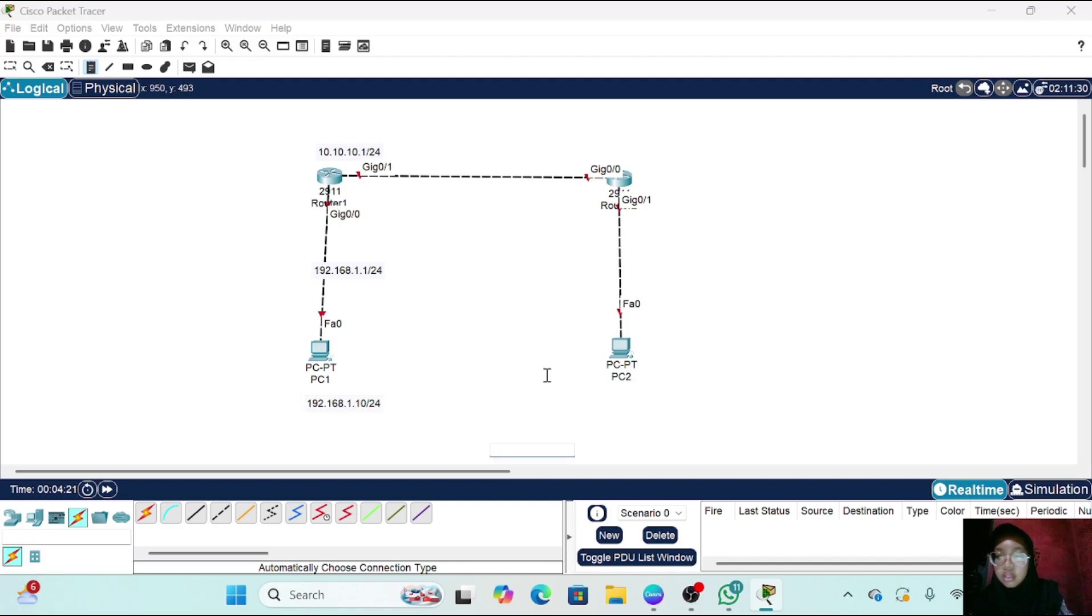
Add the text notes 10.10.10.2/24 above Router2 and 192.168.1.2/24 on the link between Router2 and PC2
click(615, 238)
click(594, 143)
text(10.10)
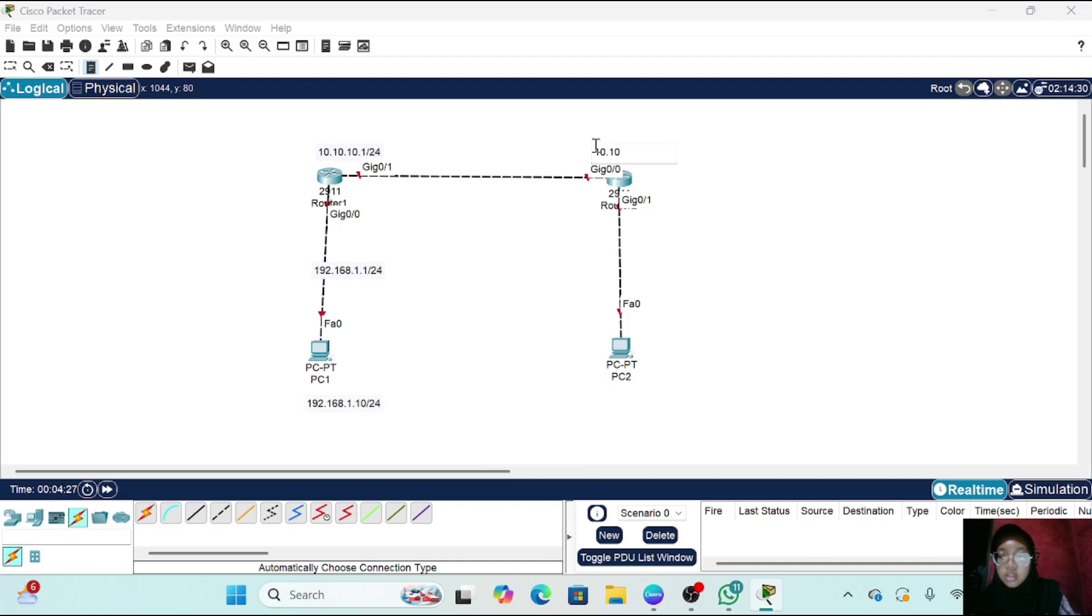
text(.2/24)
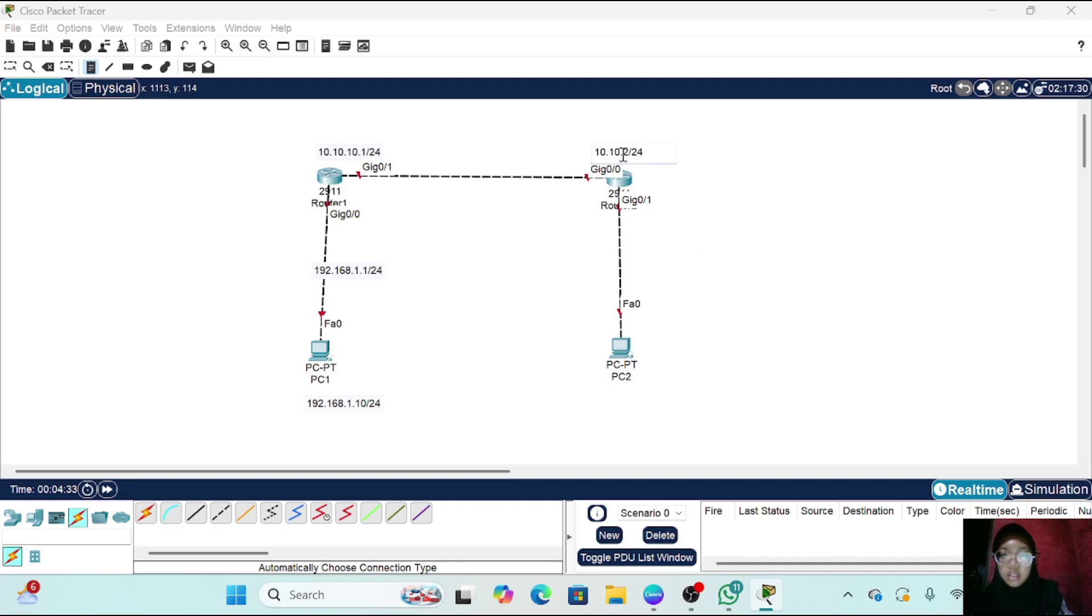
click(616, 268)
click(607, 270)
text(192.168.1.2/24)
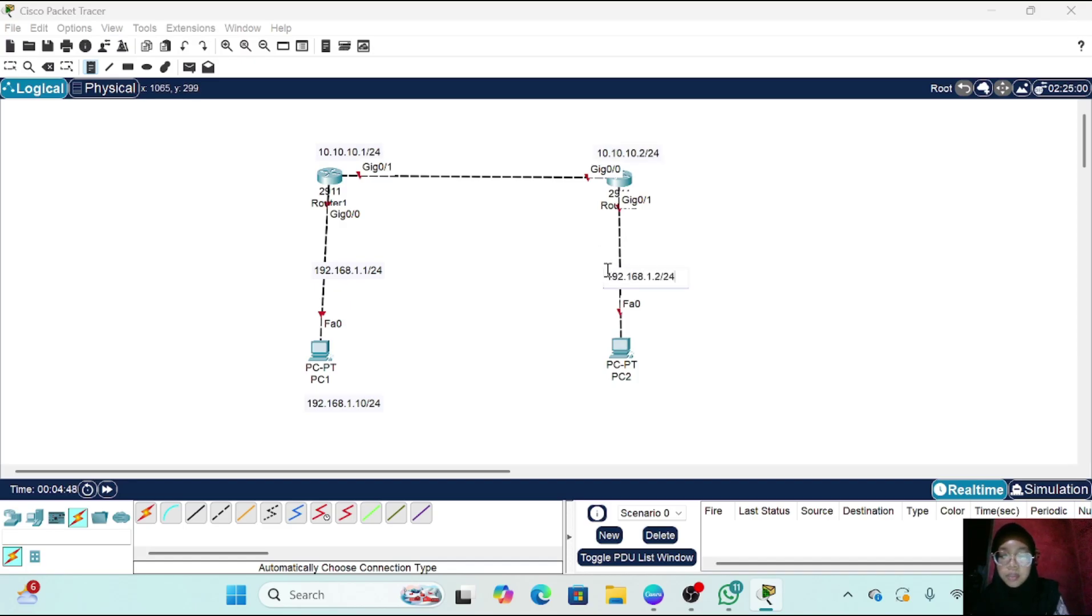
Add the text note 192.168.2.10/24 below PC2 and leave the note tool
click(595, 398)
text(192.168)
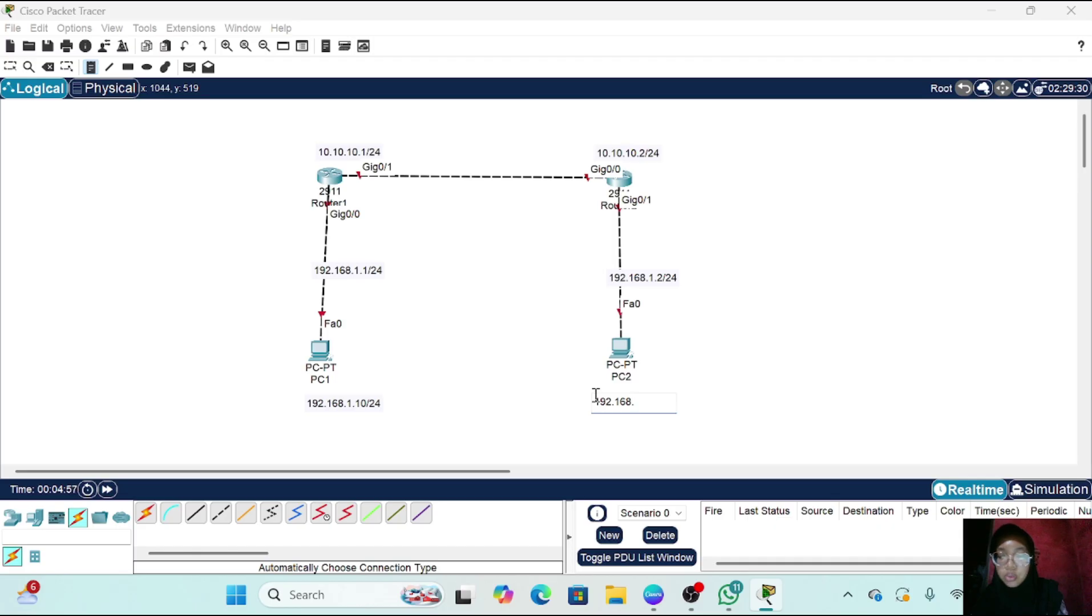
text(.2.10/24)
key(Escape)
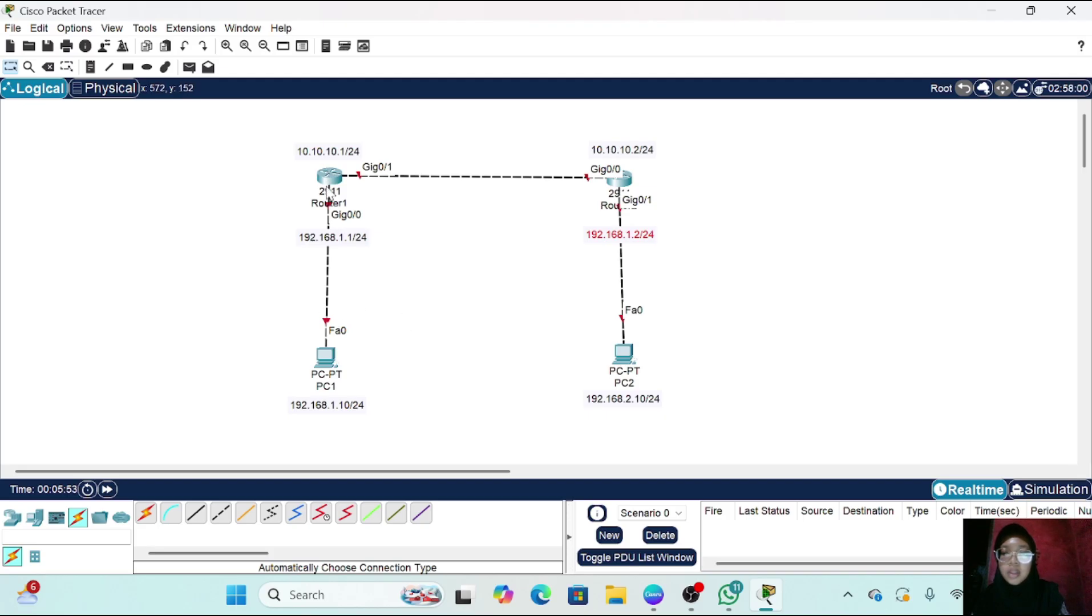
Open Router1's command line interface and decline the initial configuration dialog
click(330, 179)
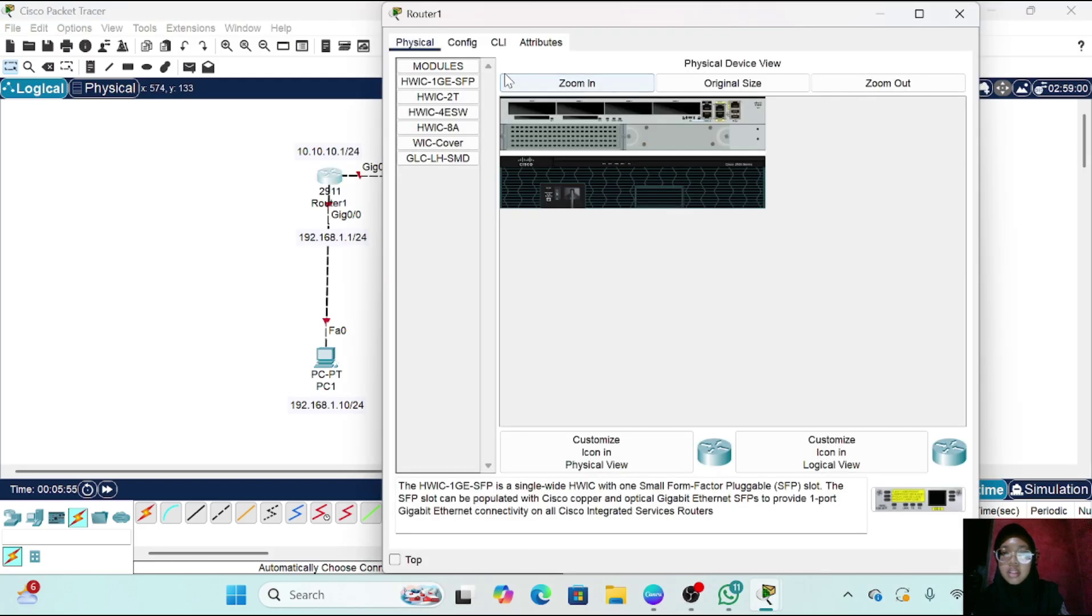
click(498, 43)
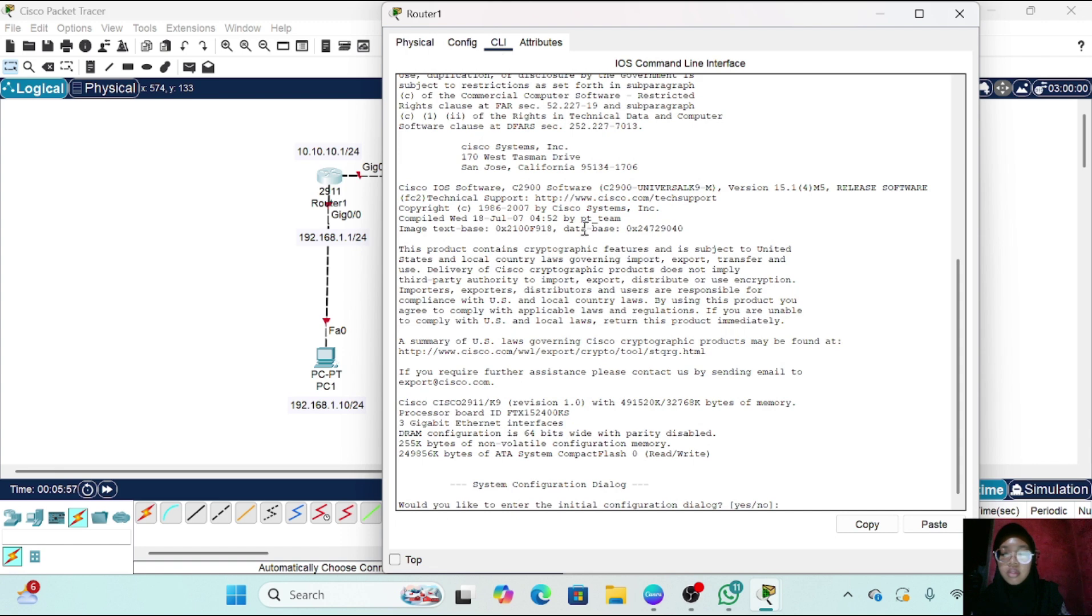
text(no)
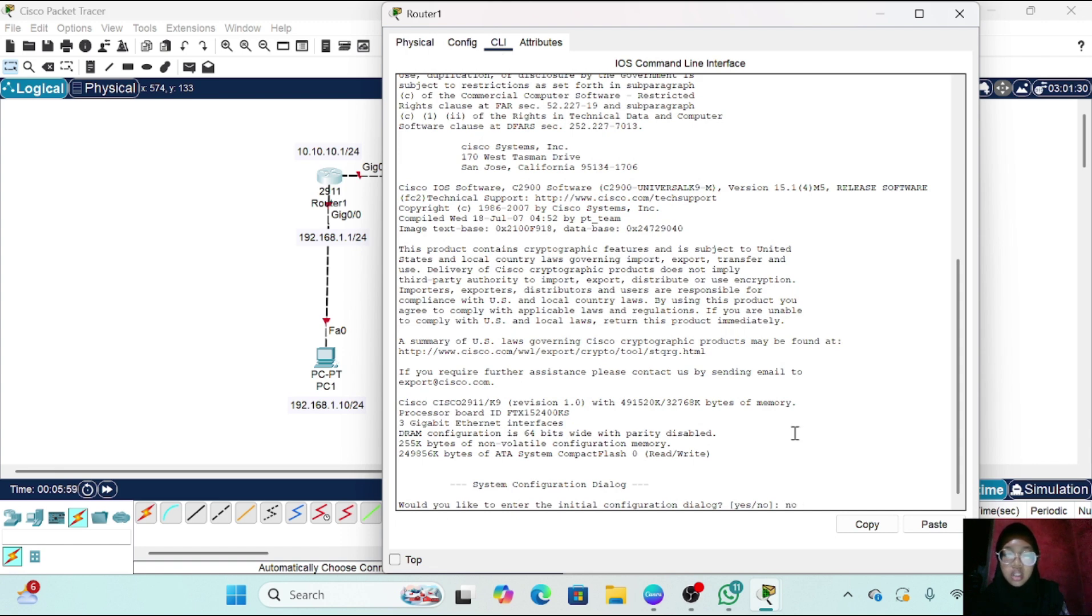
key(Return)
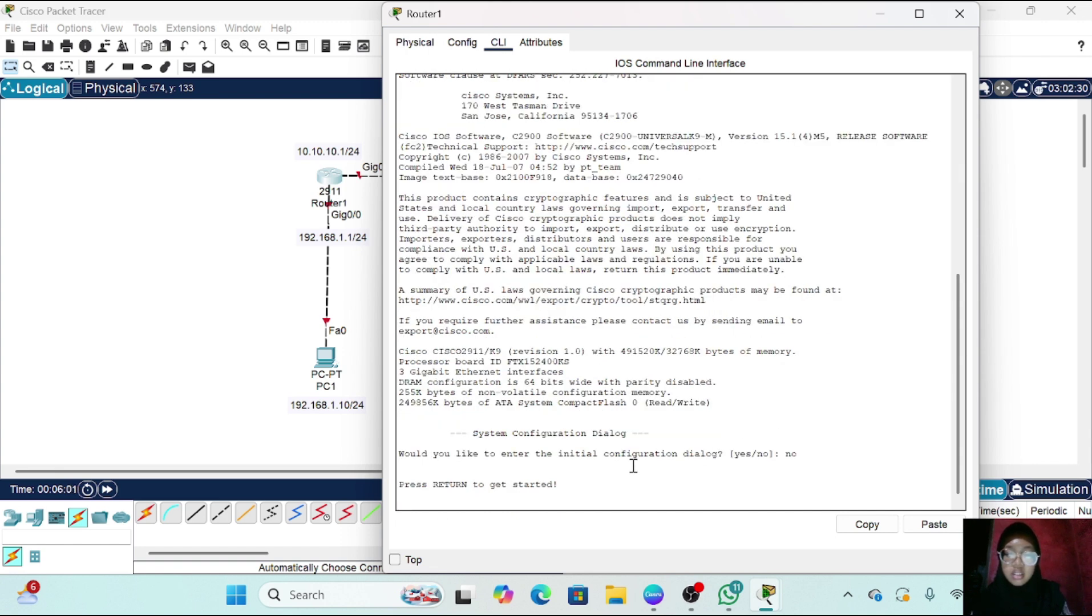
key(Return)
Enter privileged mode with en and global configuration mode with conf t on Router1
text(en)
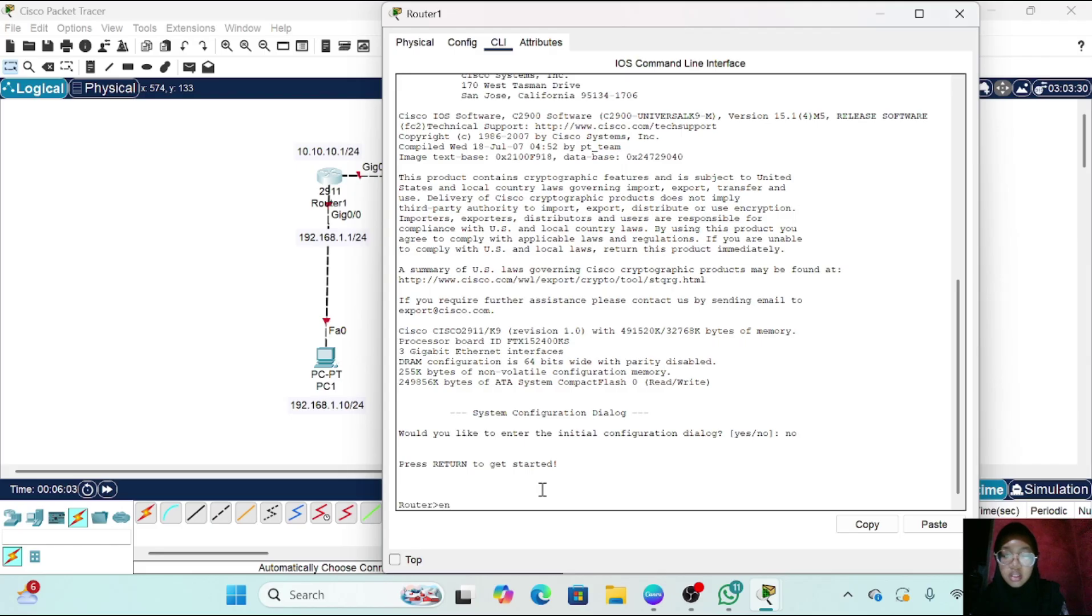
key(Return)
text(conf)
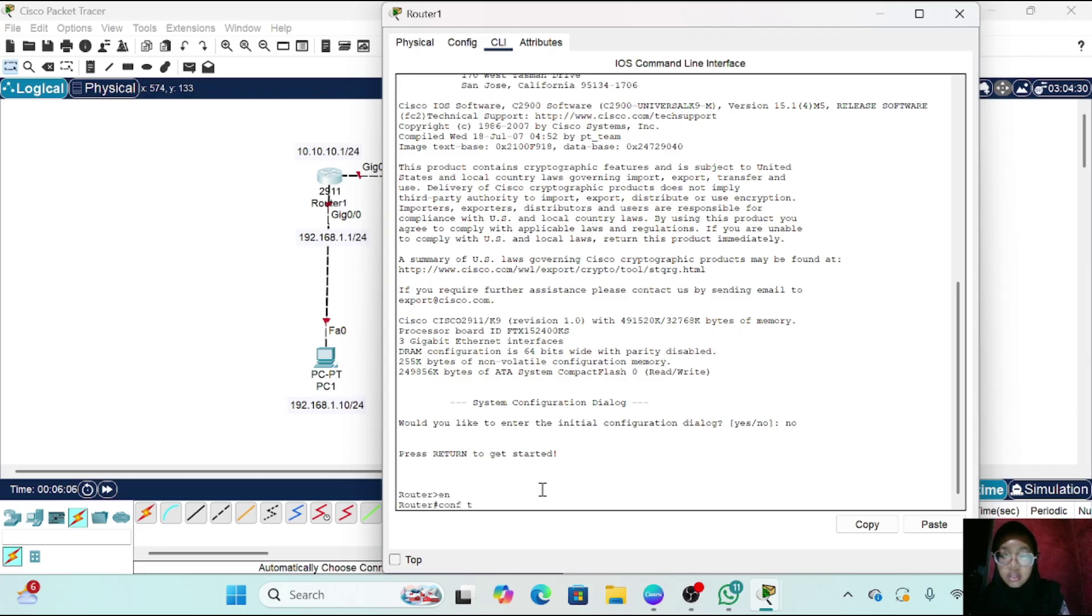
text( t)
key(Return)
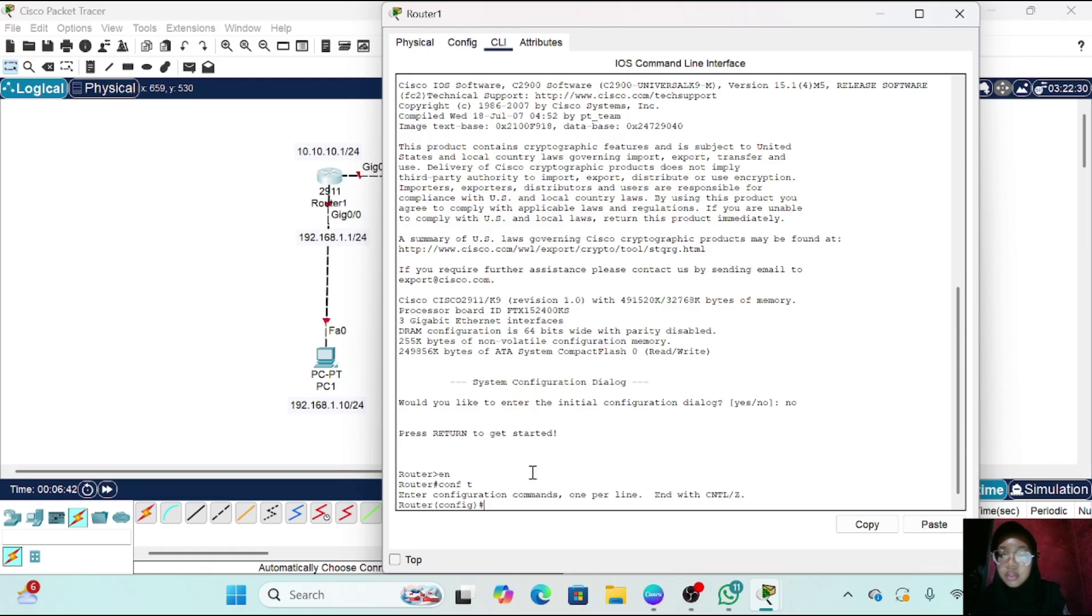
Enter interface configuration mode for gig0/0 on Router1 with int gig0/0, without a doubled space in the command
text(int)
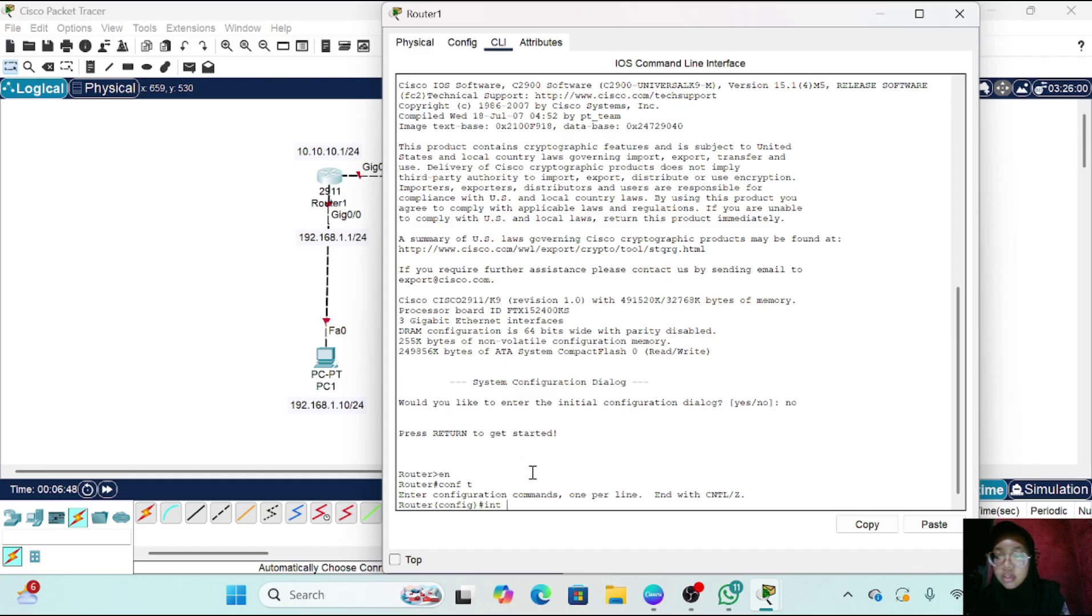
text(gig0/0)
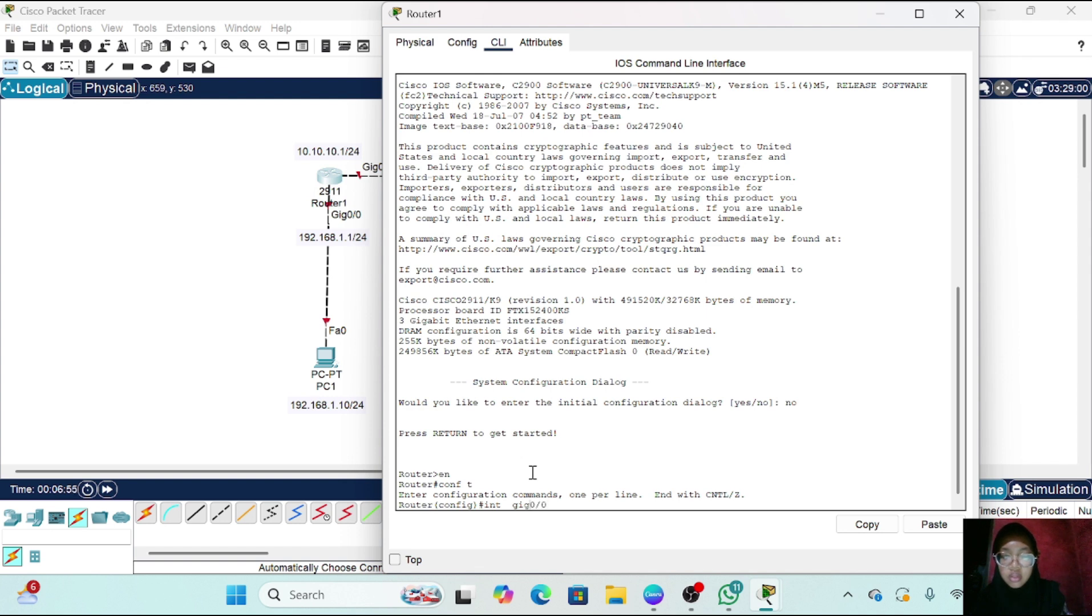
key(Left)
key(Left)
key(Left)
key(Left)
key(Left)
key(Left)
key(BackSpace)
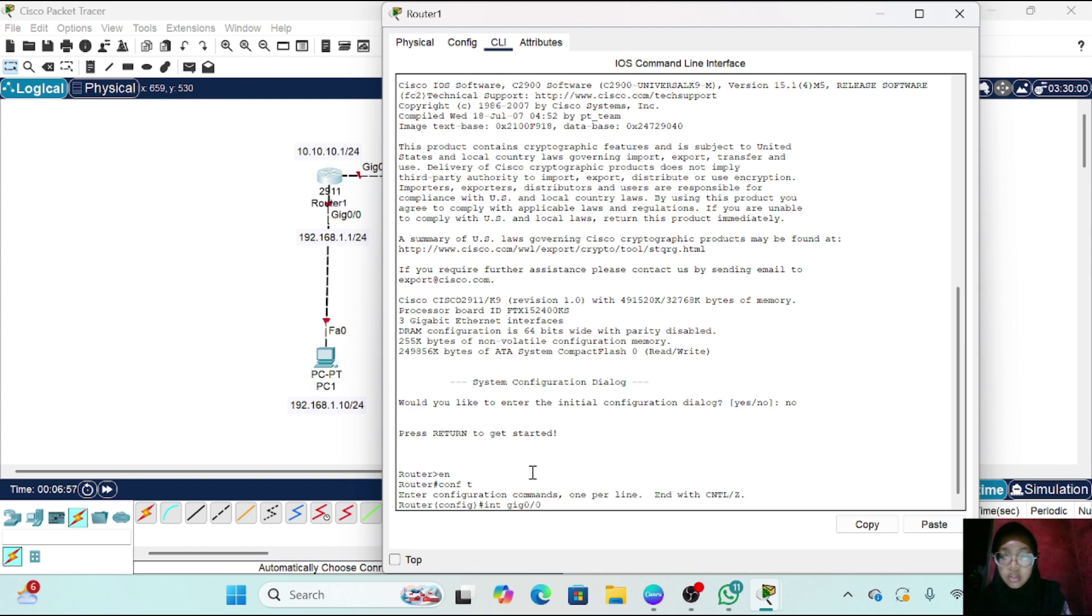
key(Return)
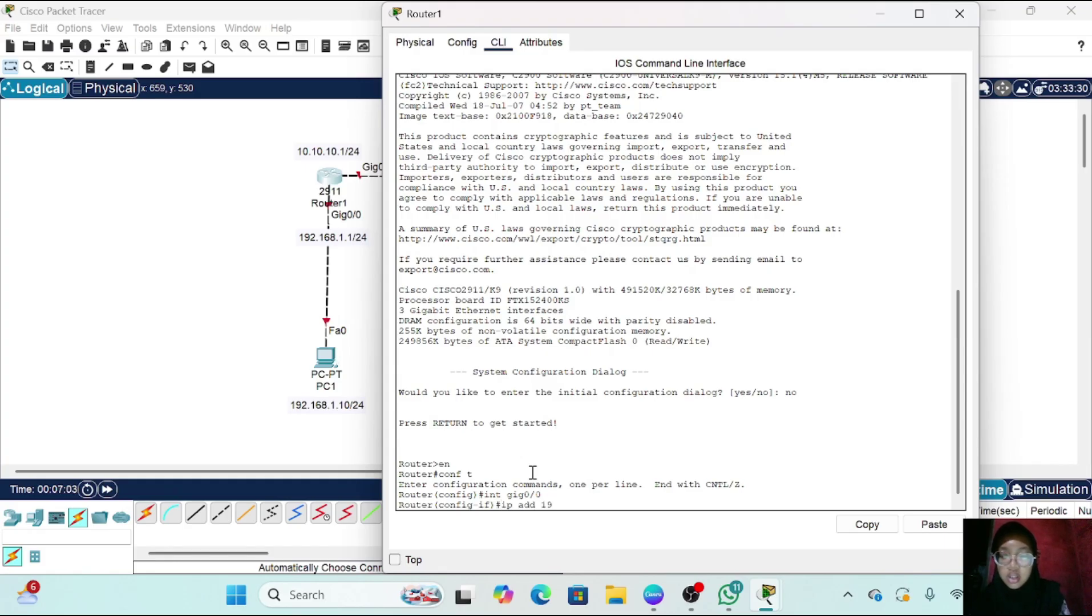
Assign IP address 192.168.1.1 with mask 255.255.255.0 to Router1's gig0/0 interface using ip add
text(ip add 192.168.1.1 2)
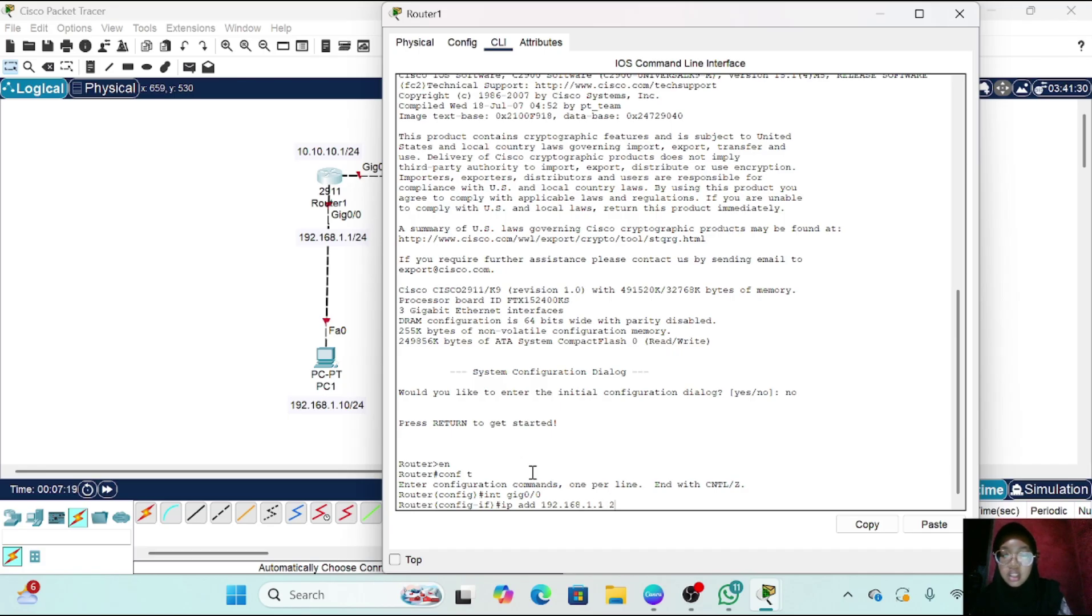
text(55.255)
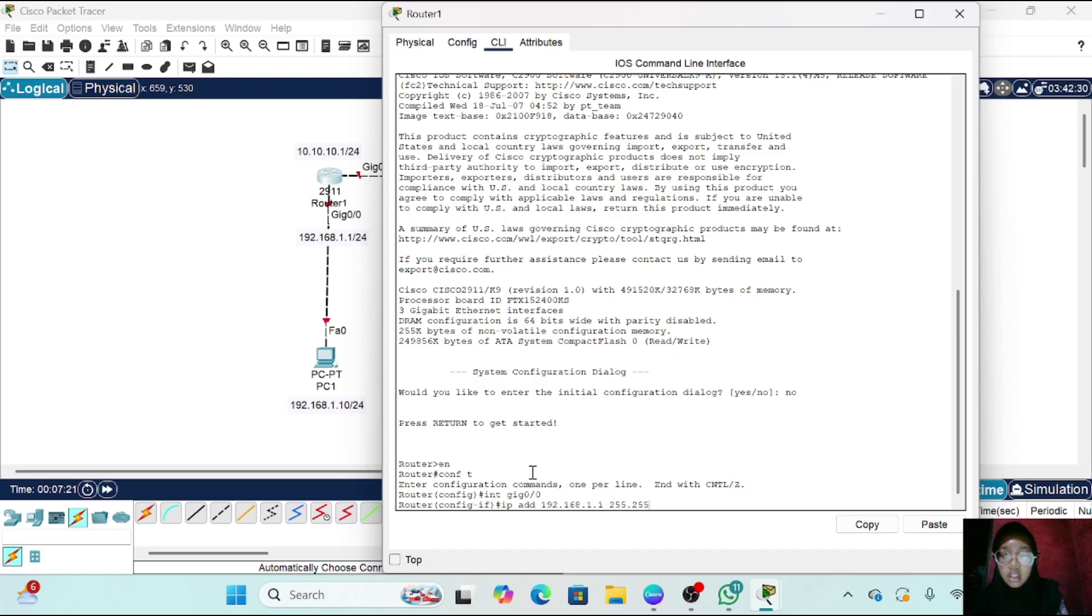
text(.2)
text(55.0)
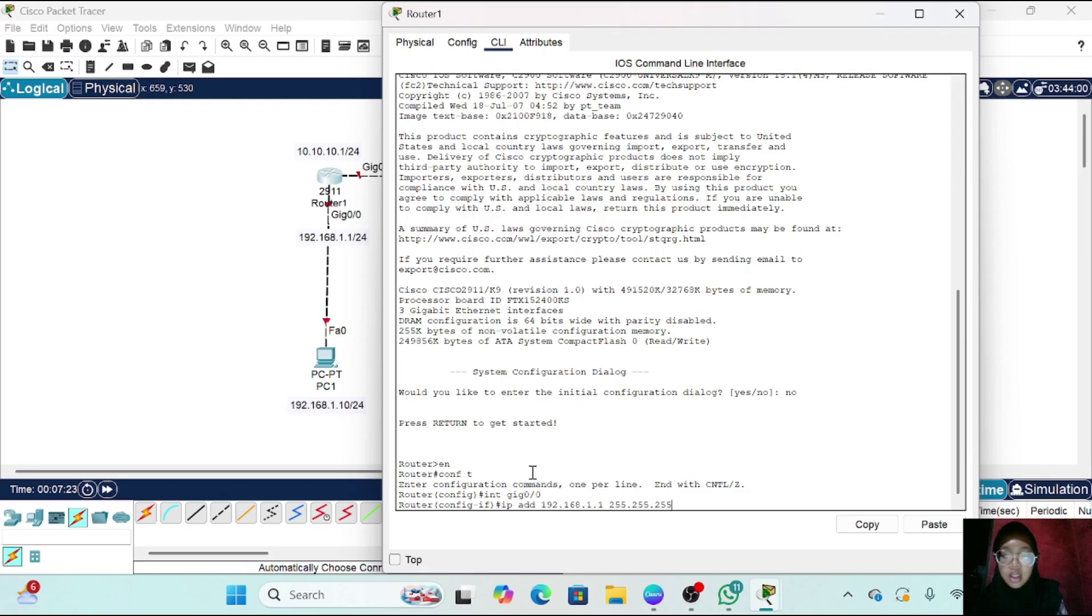
key(Return)
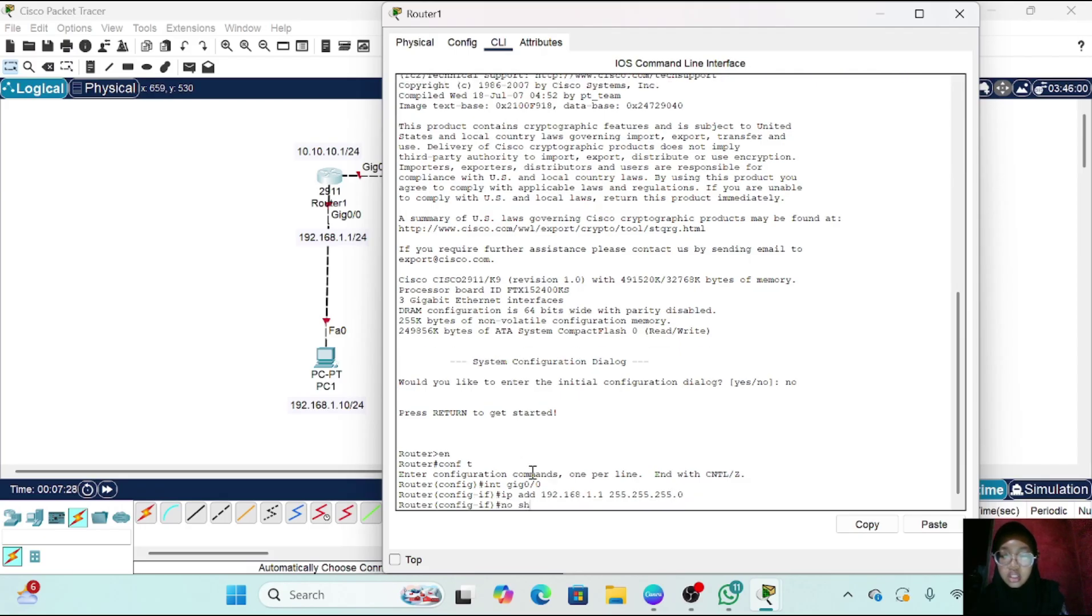
Enable Router1's gig0/0 interface with no sh and return to global configuration mode with ex
text(no sh)
key(Return)
key(Return)
text(ex)
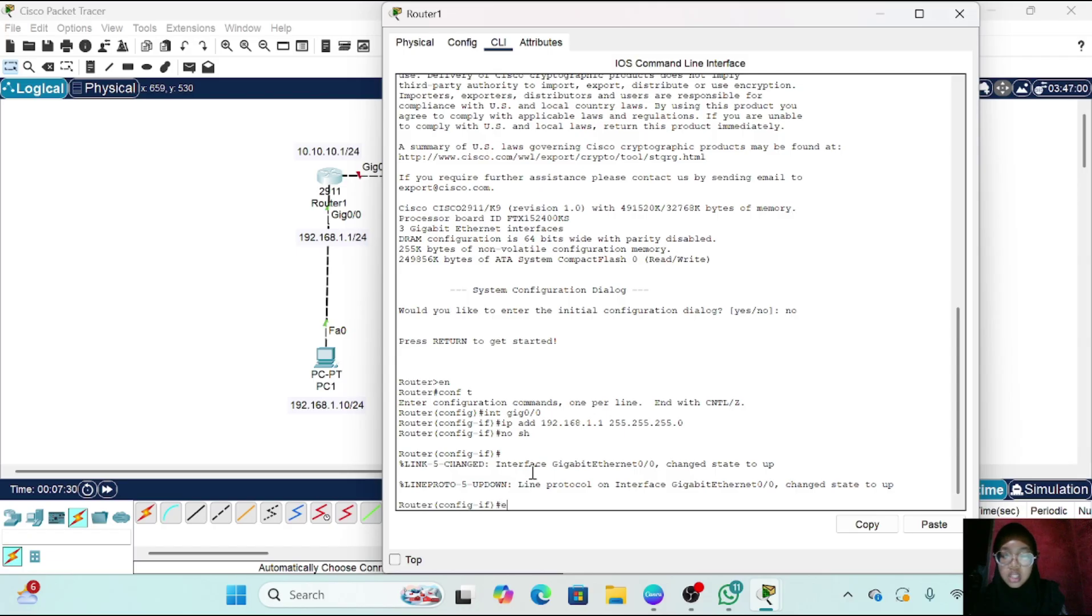
key(Return)
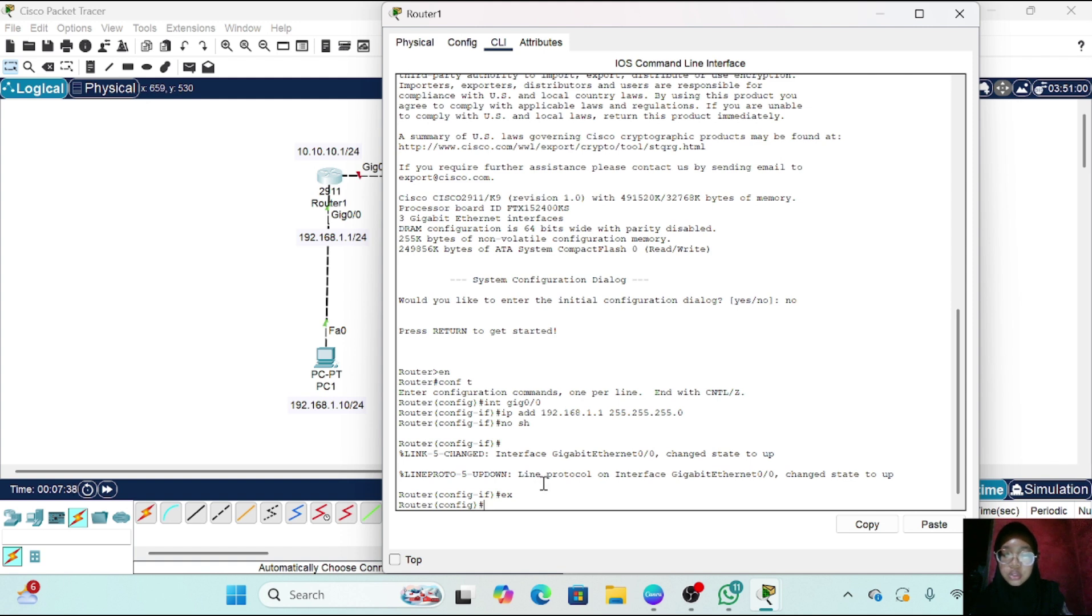
Enter Router1's gig0/1 interface with int gig0/1 and assign it 10.10.10.1 255.255.255.0 using ip add
text(int gig0)
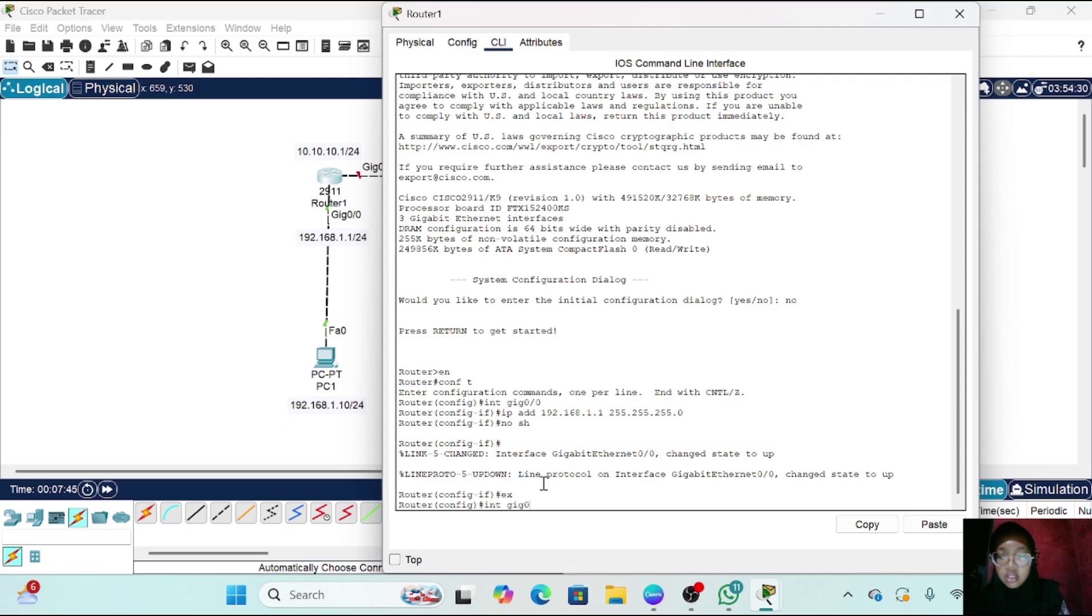
text(/1)
key(Return)
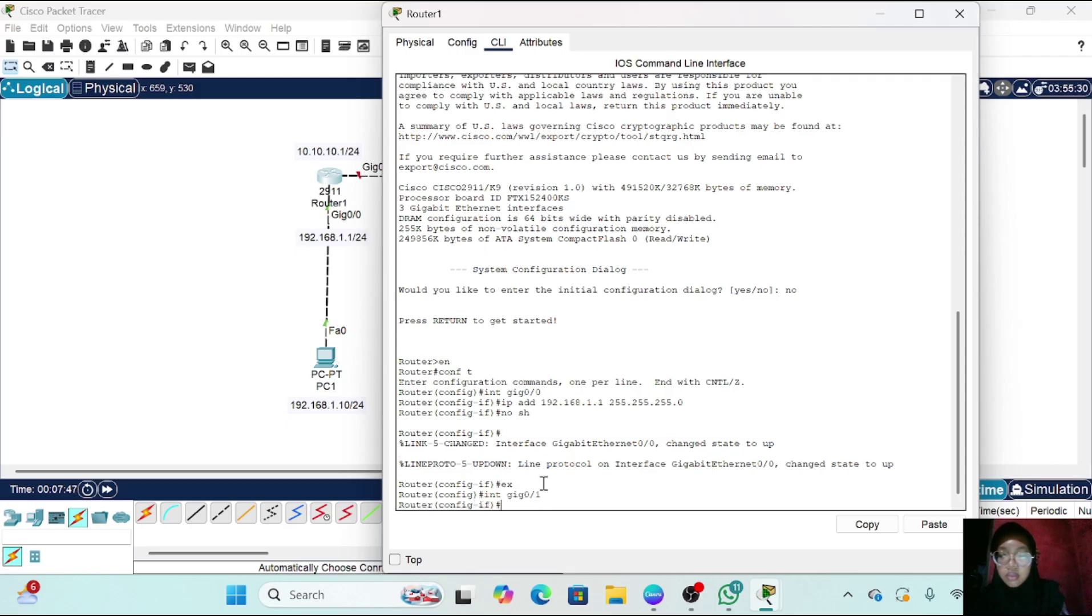
text(ip)
text(a)
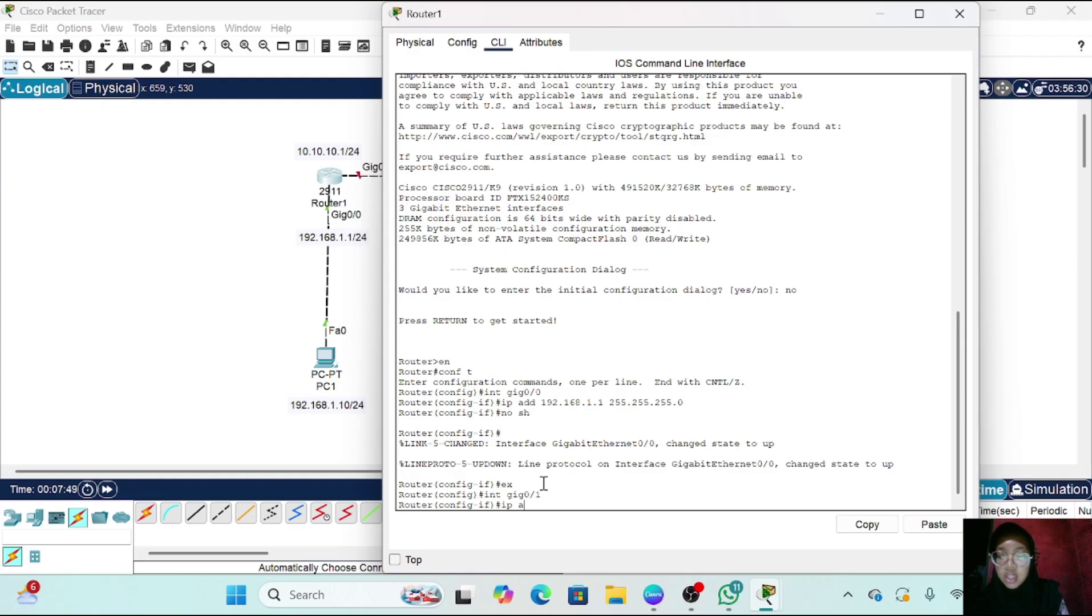
text(dd 10.10.10)
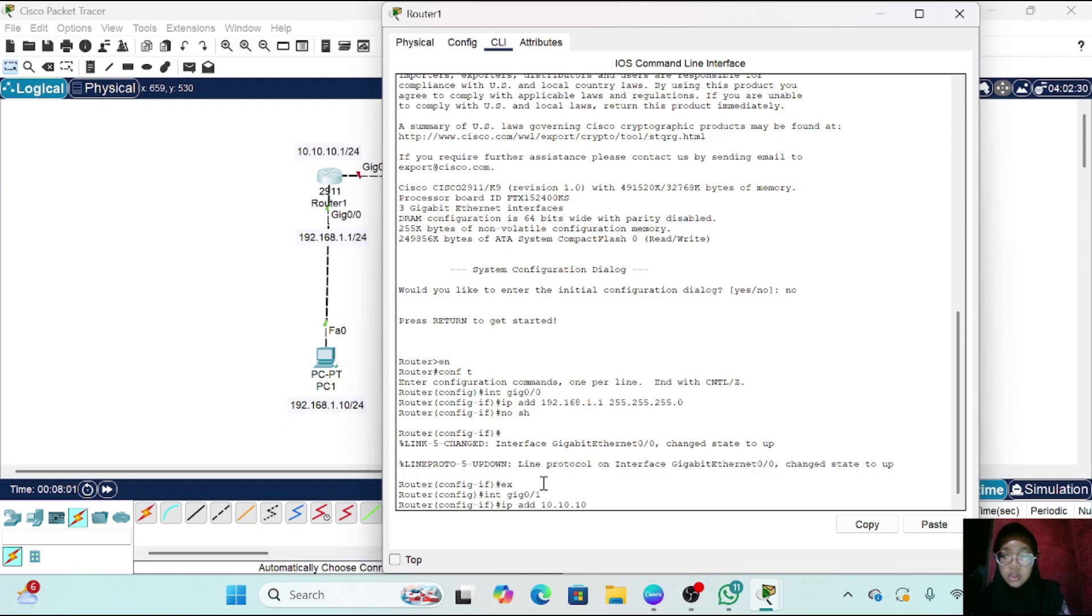
text(.1 255.2)
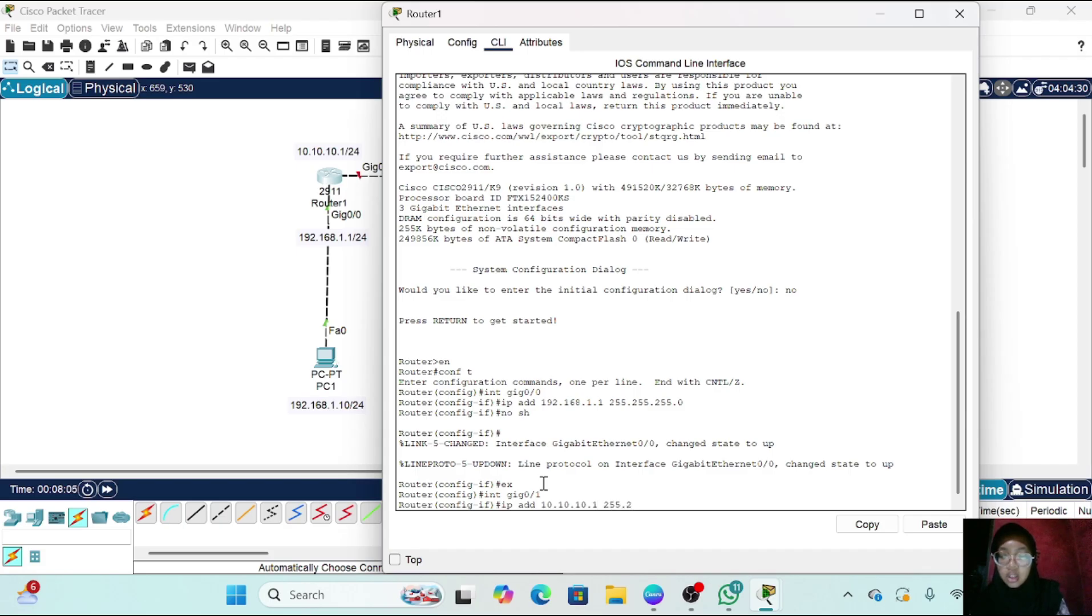
text(55.255)
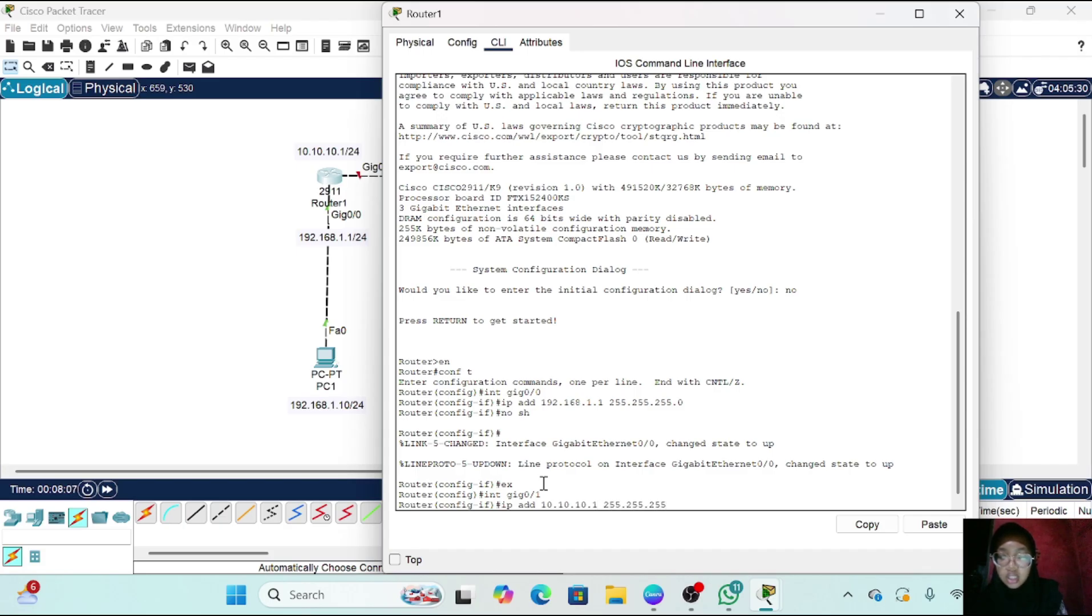
text(.0)
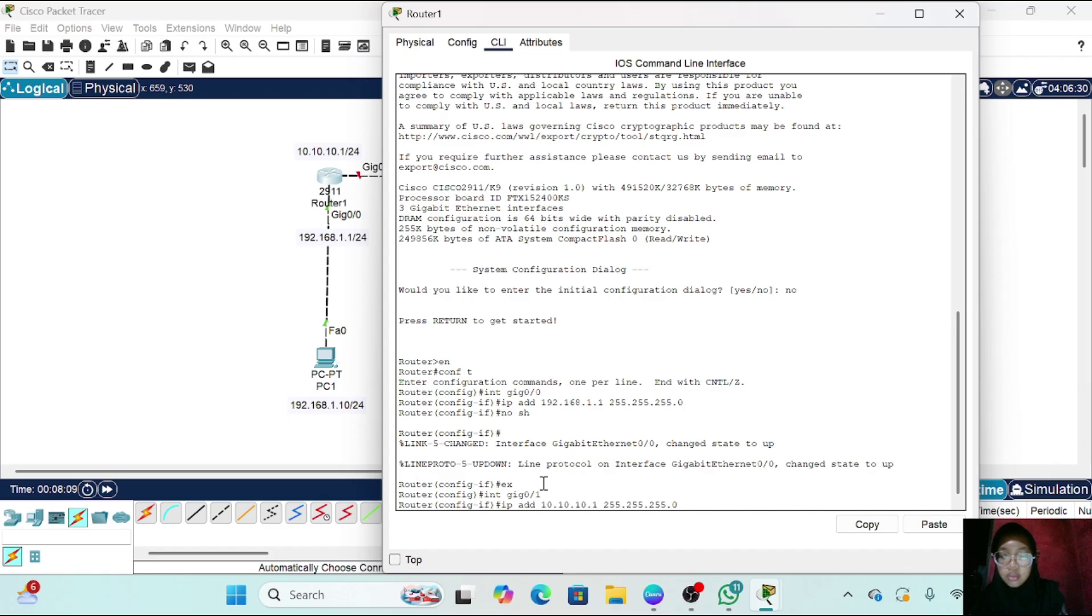
key(Return)
Enable Router1's gig0/1 interface with no sh and leave interface configuration mode with ex
text(no s)
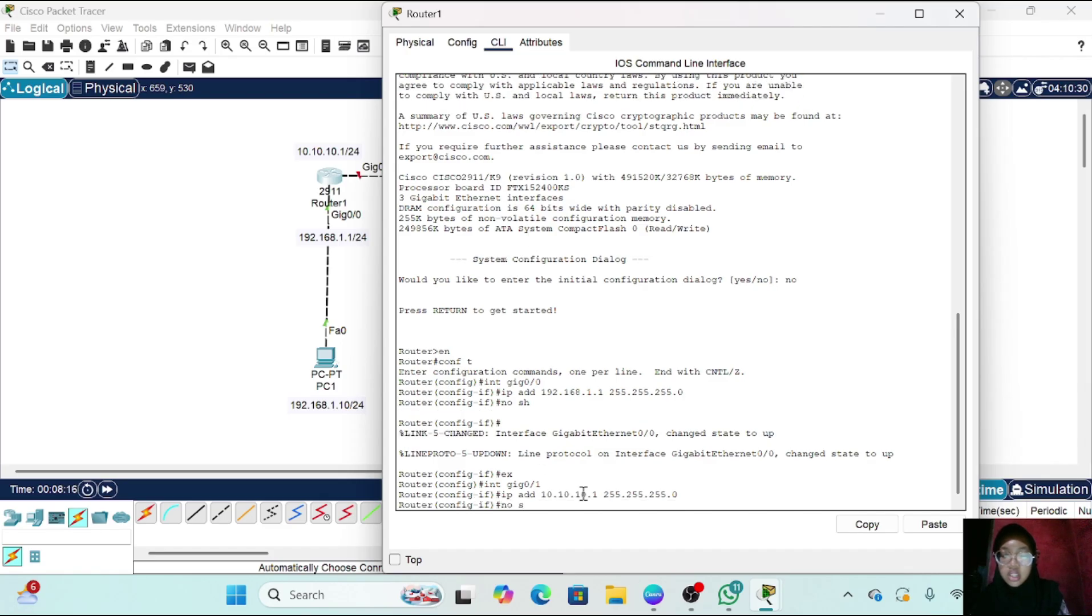
text(h)
key(Return)
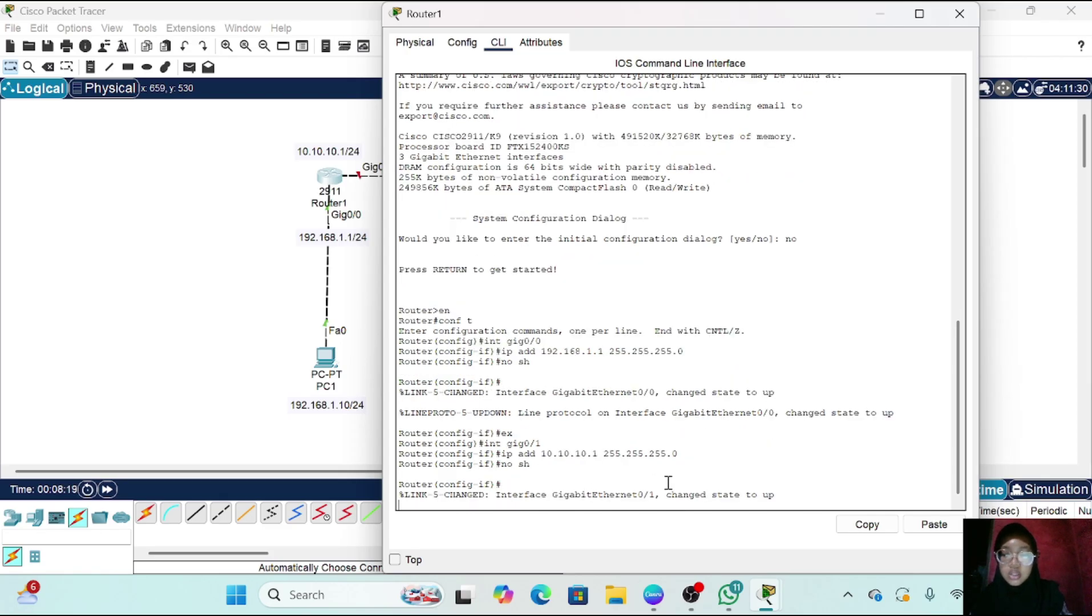
text(ex)
key(Return)
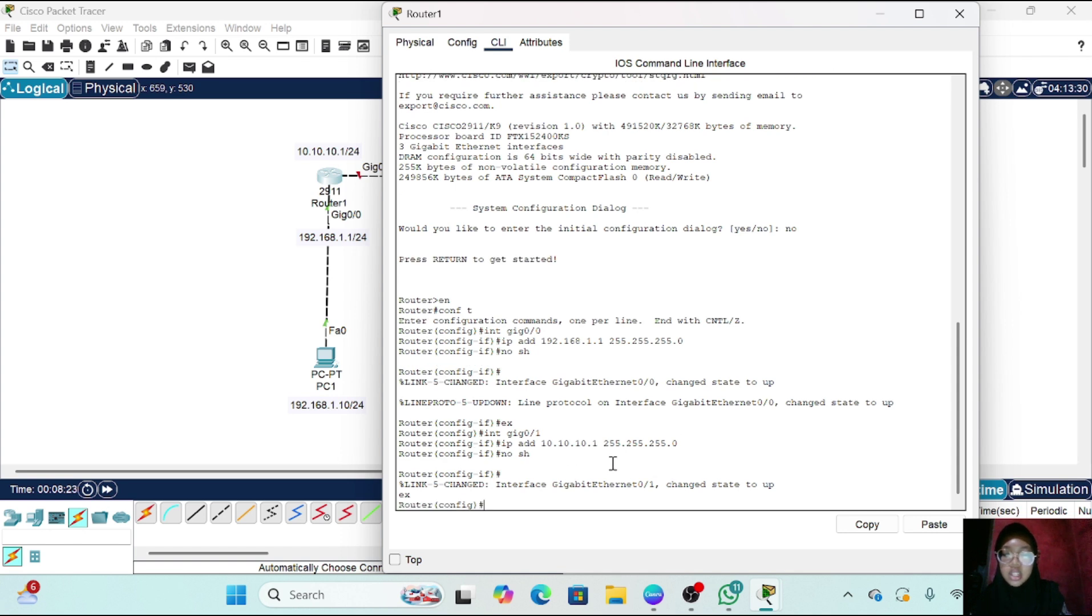
Open Router2's command line interface and answer no to the initial configuration dialog
click(263, 303)
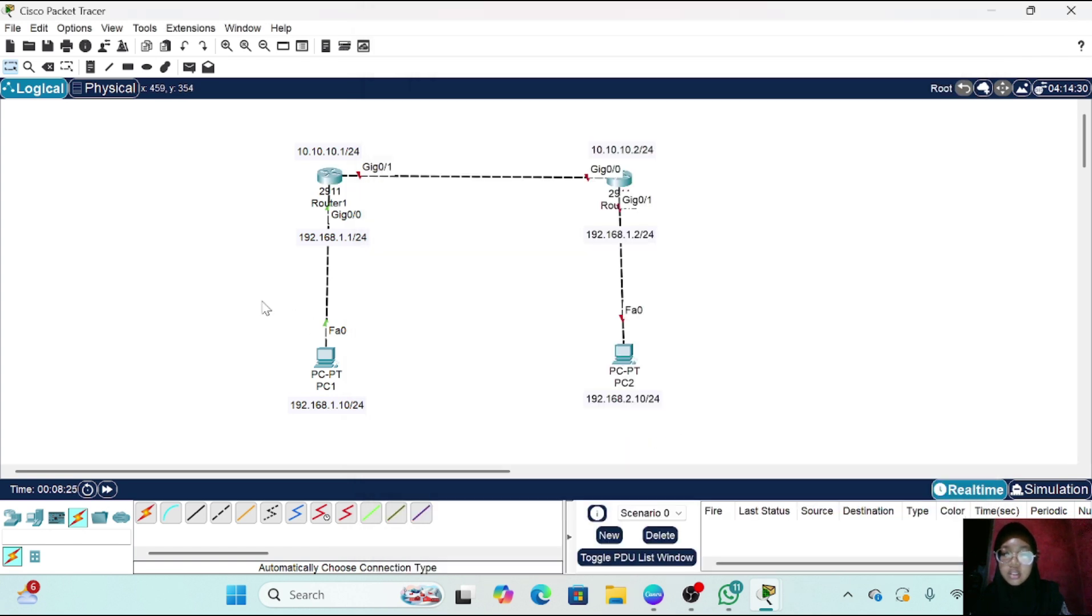
click(619, 182)
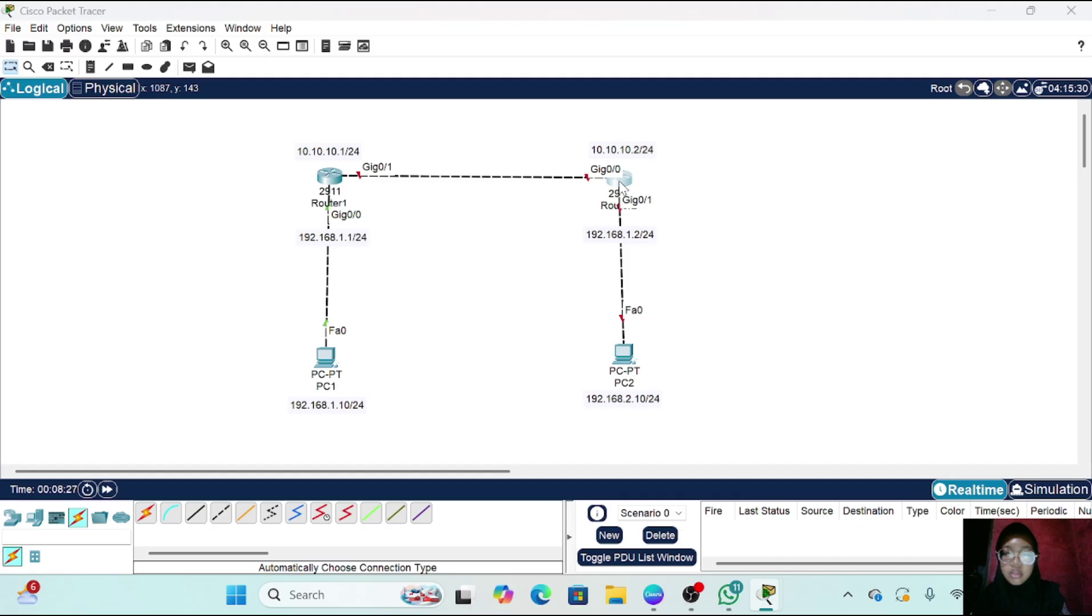
click(498, 42)
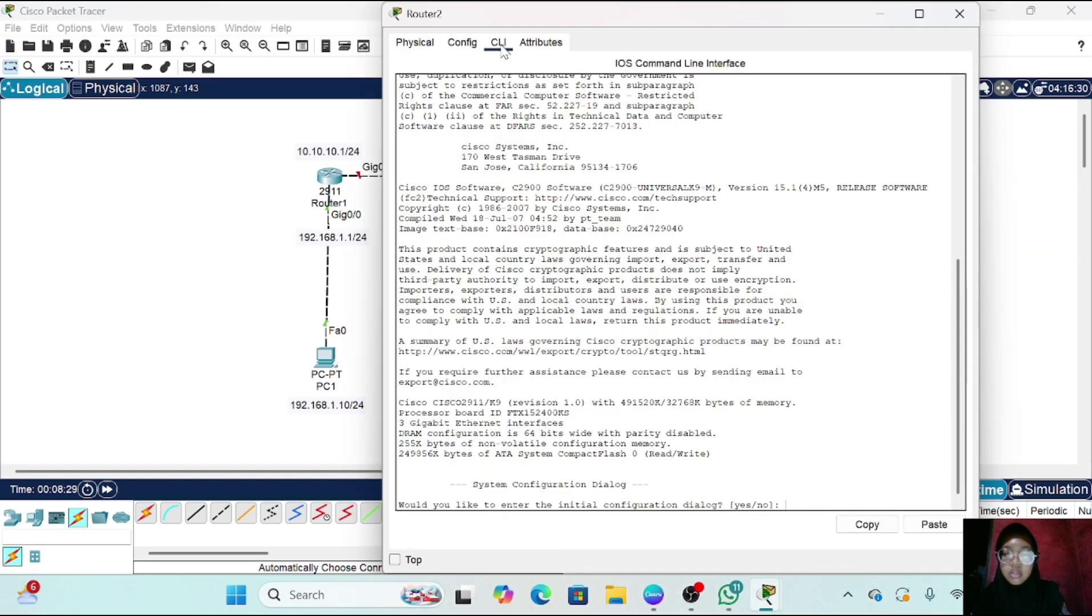
text(no)
key(Return)
key(Return)
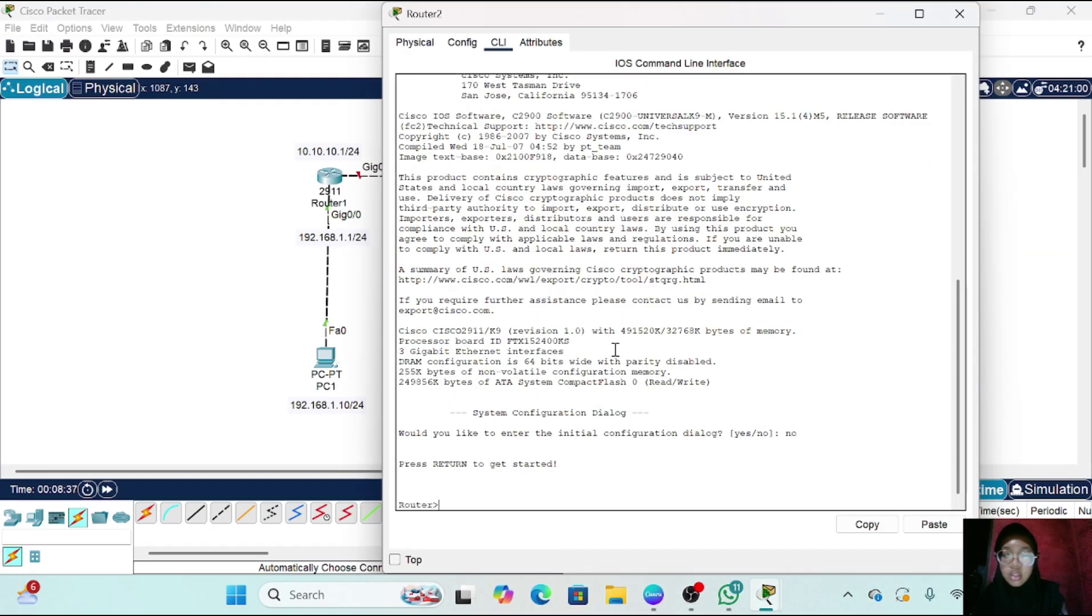
Enter privileged mode with en and global configuration mode with conf t on Router2
text(en)
key(Return)
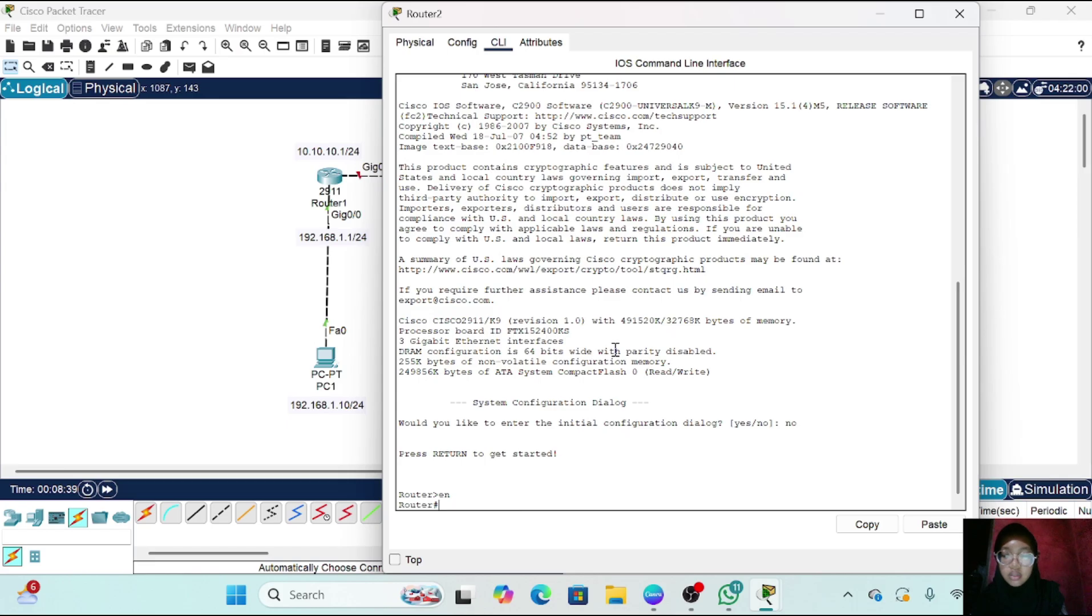
text(conf t)
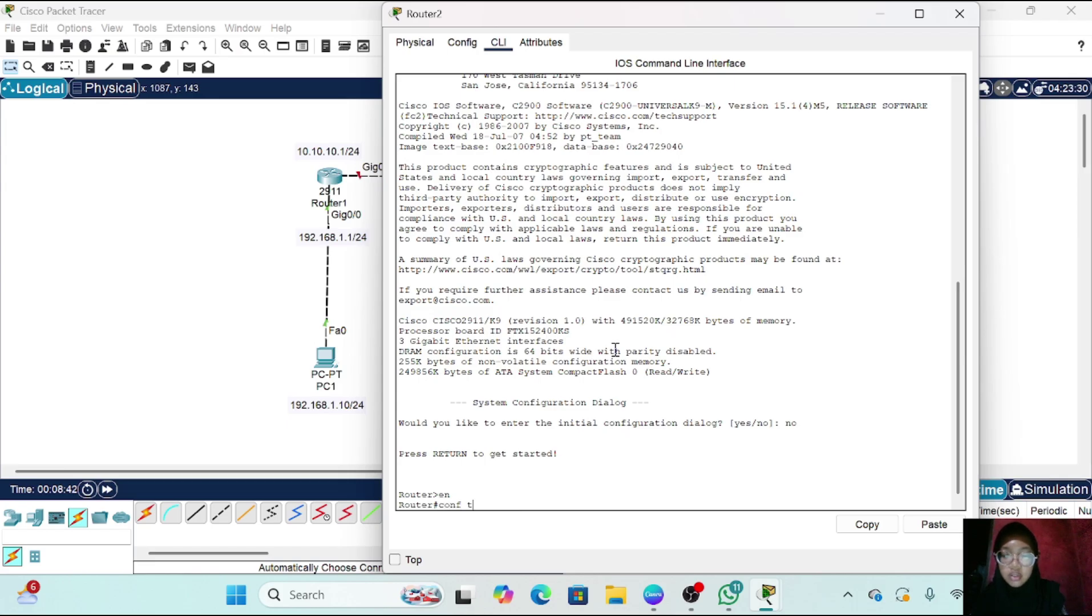
key(Return)
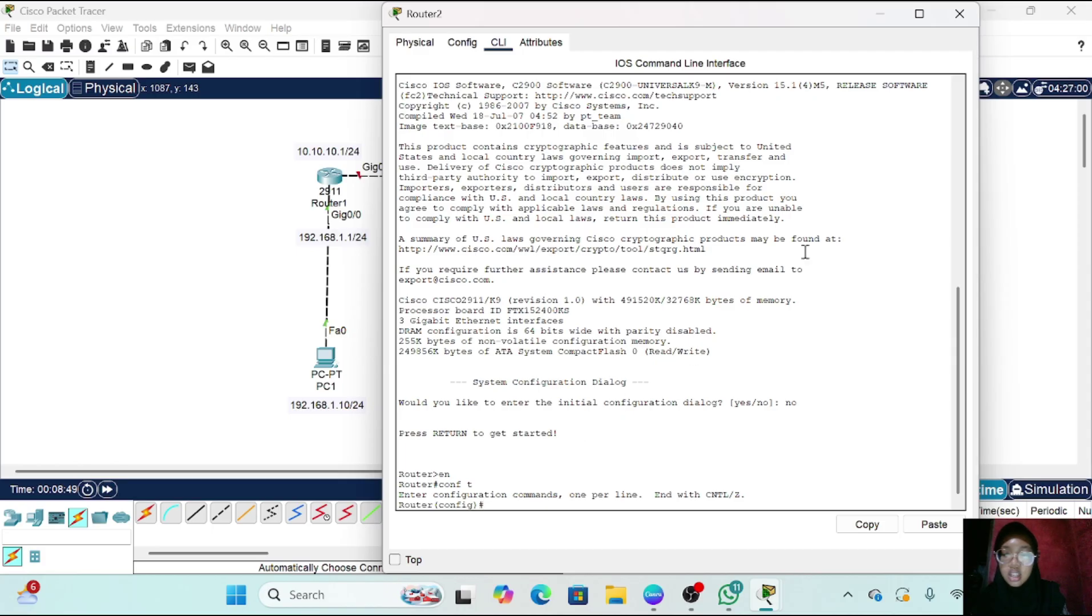
Enter Router2's gig0/1 interface with int gig0/1 and assign it 192.168.2.1 255.255.255.0 using ip add
drag(806, 17, 408, 14)
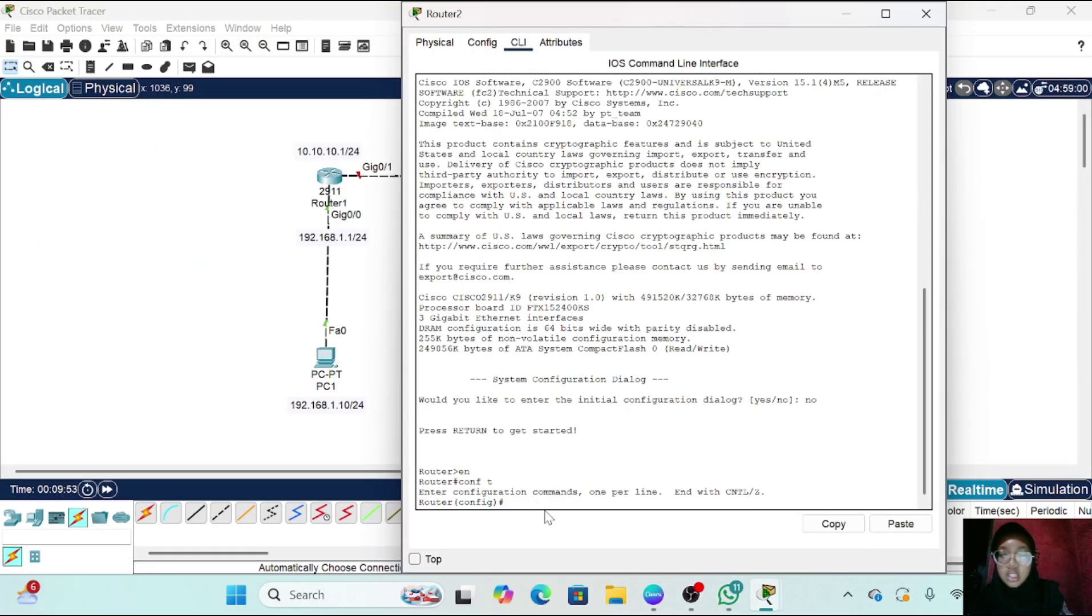
text(int )
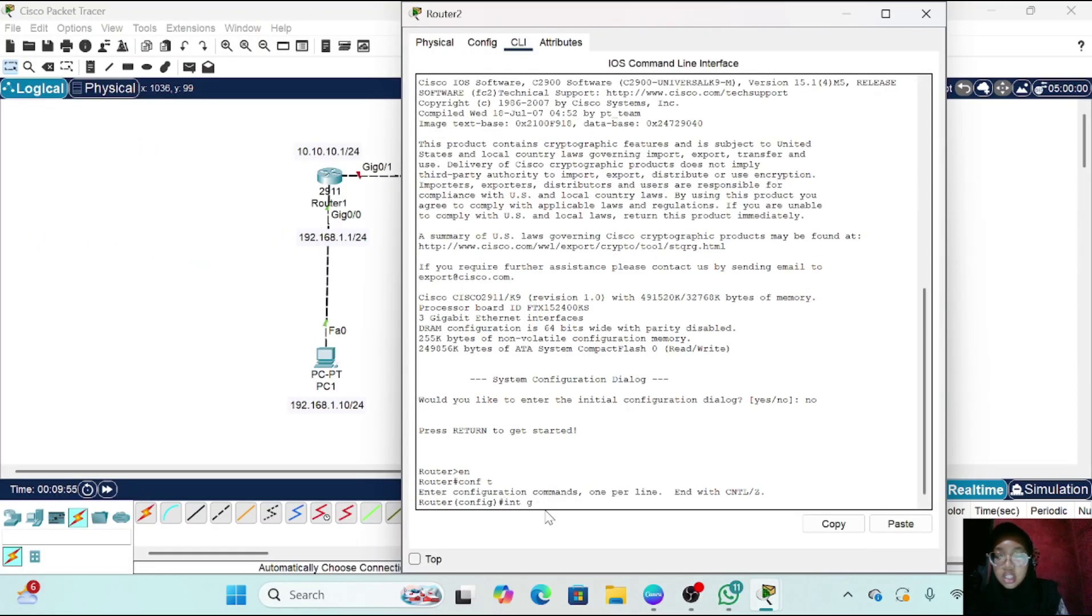
text(gig0/1)
key(Return)
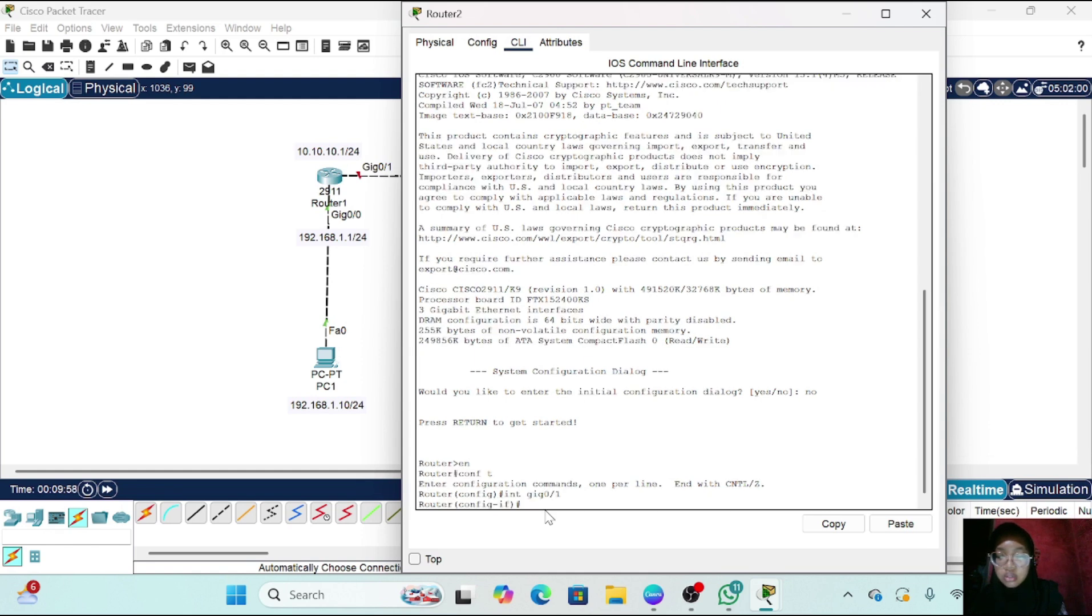
text(ip add 192.168.2.1)
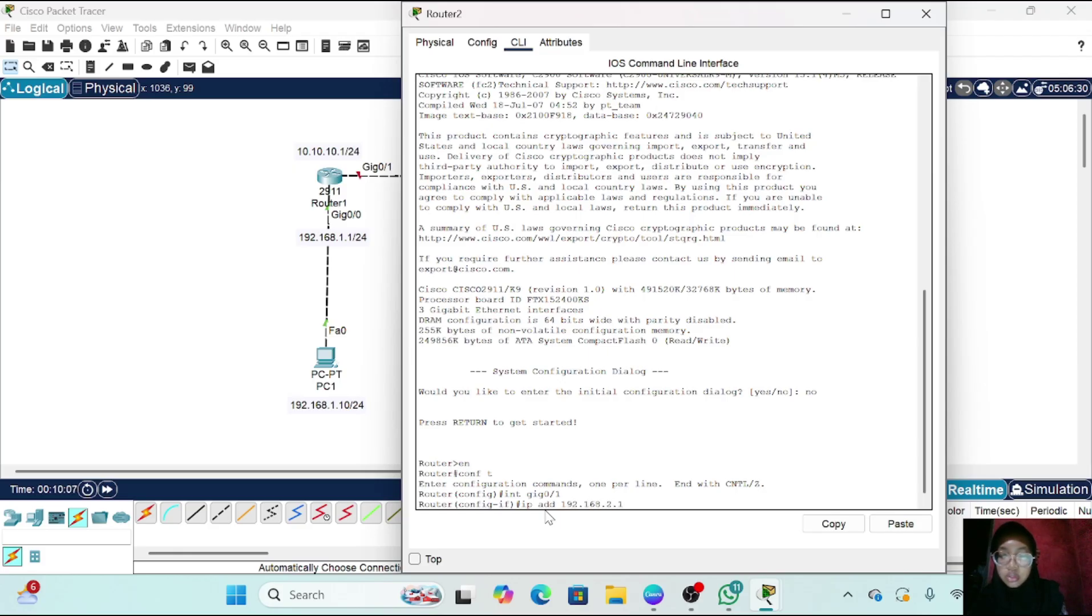
text( 255)
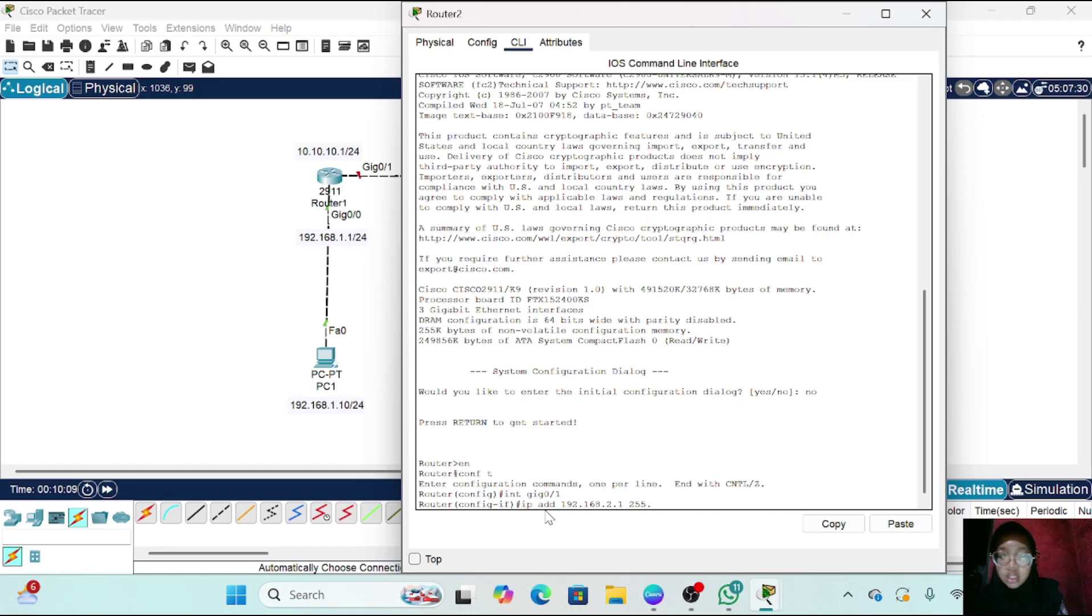
text(.255.255)
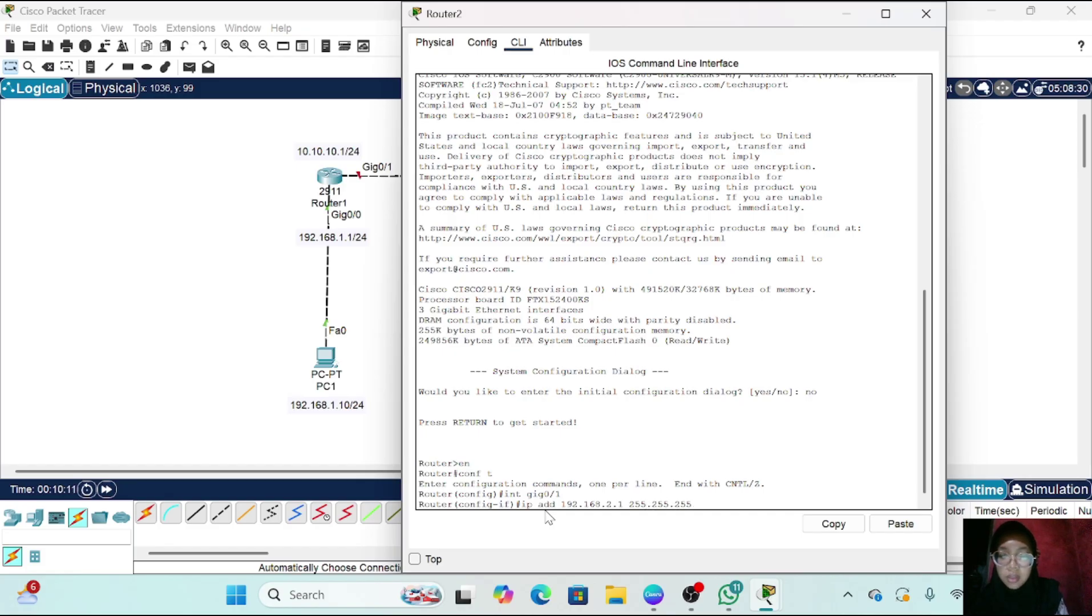
text(.0)
key(Return)
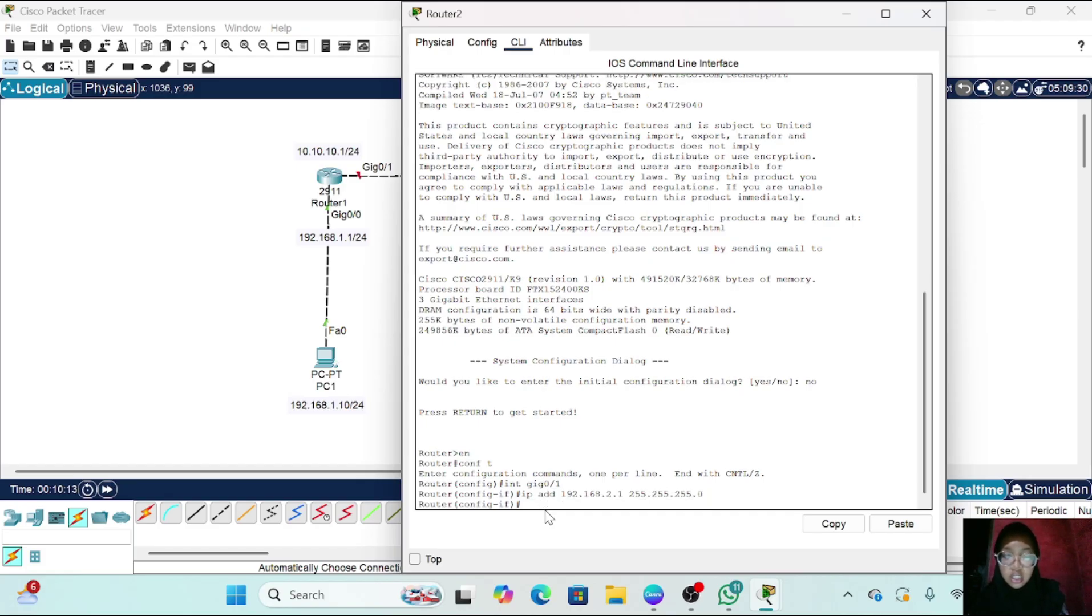
Enable Router2's gig0/1 interface with no sh and return to global configuration mode with ex
text(no sh)
key(Return)
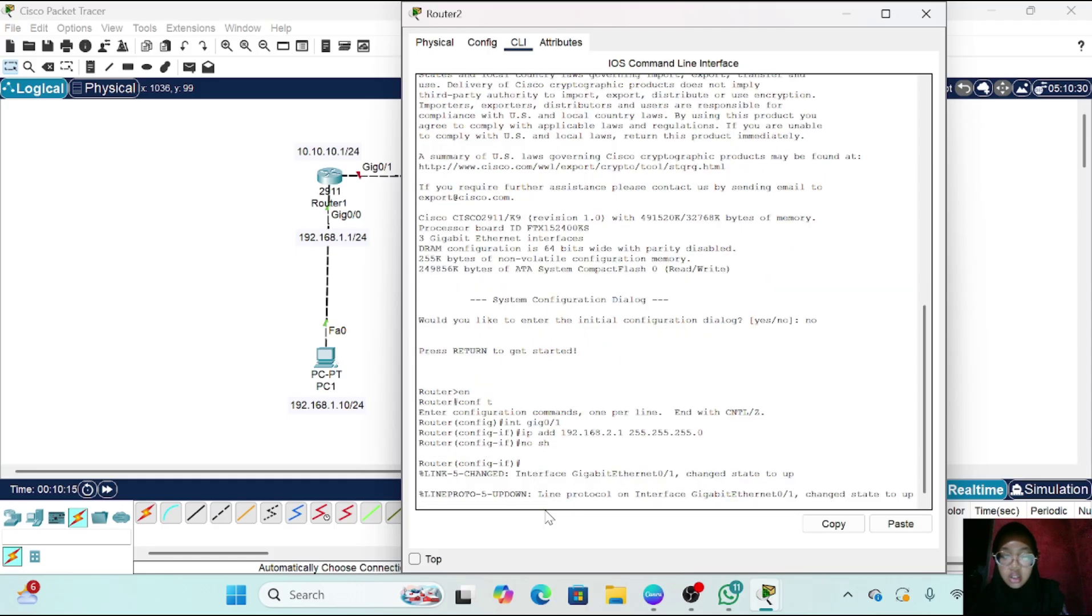
text(ex)
key(Return)
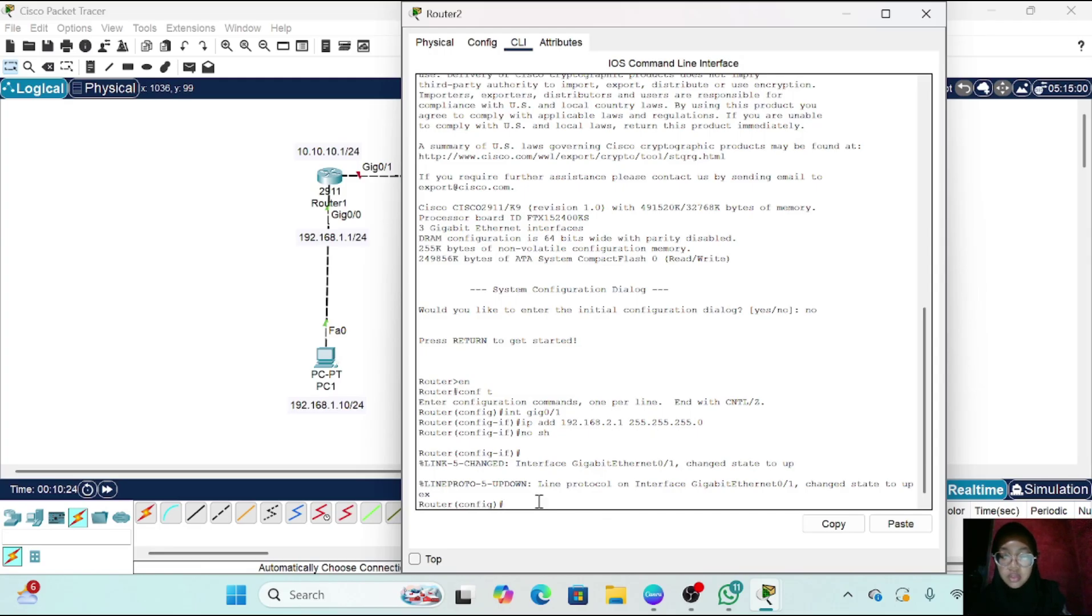
Enter Router2's gig0/0 interface with int gig0/0 and assign it 10.10.10.2 255.255.255.0 using ip add
text(in)
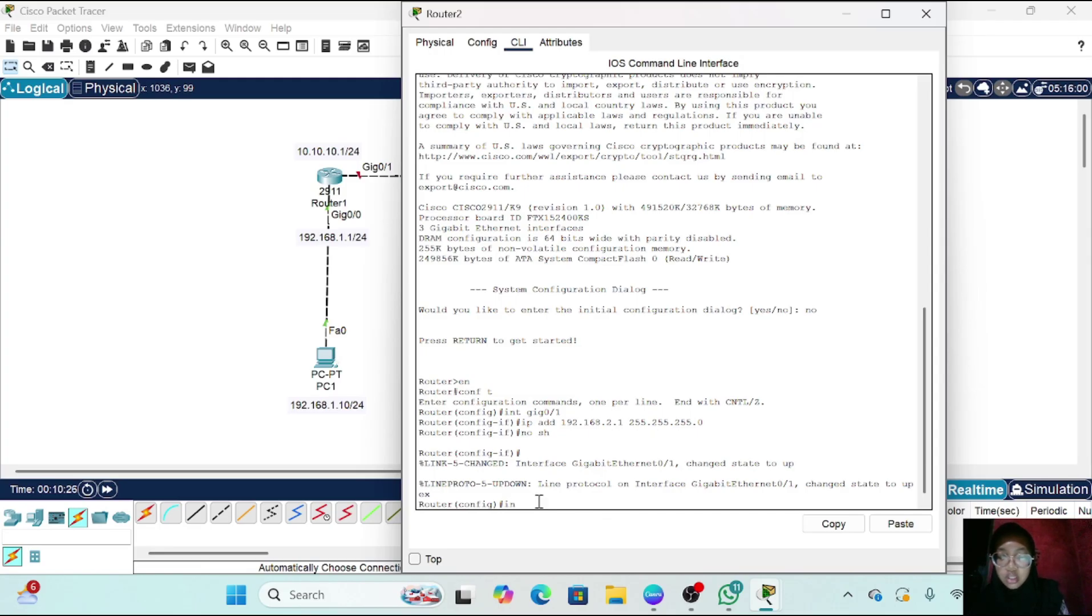
text(t gig0/0)
key(Return)
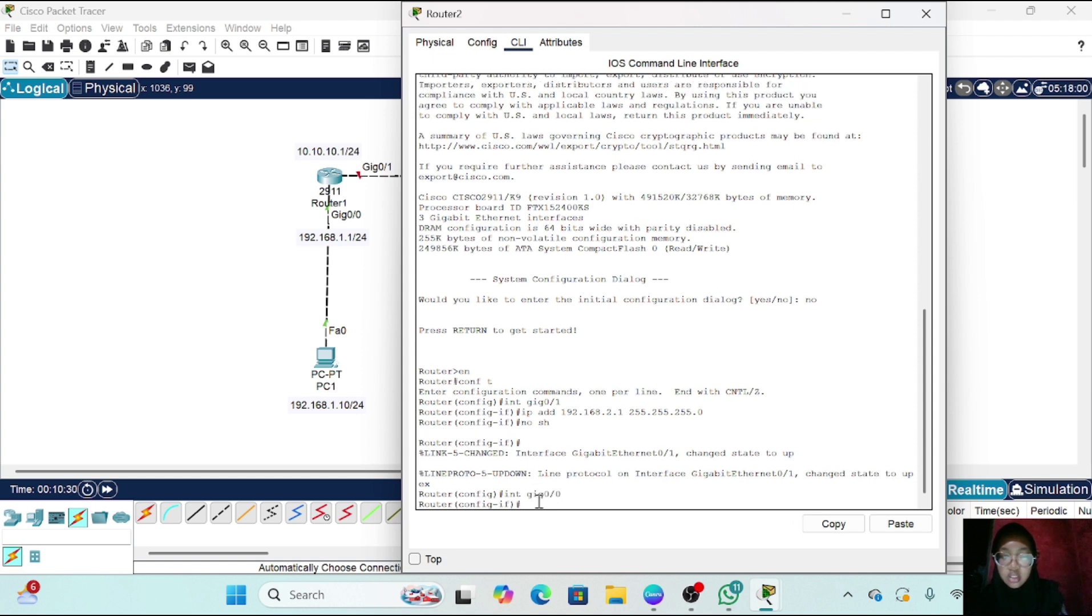
text(ip add)
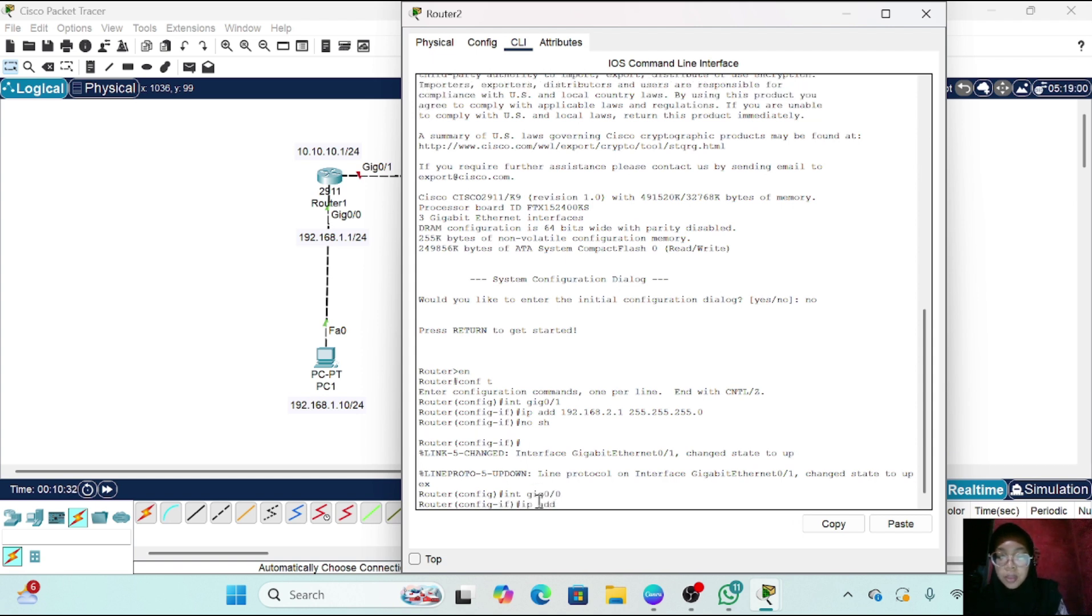
text( 10.)
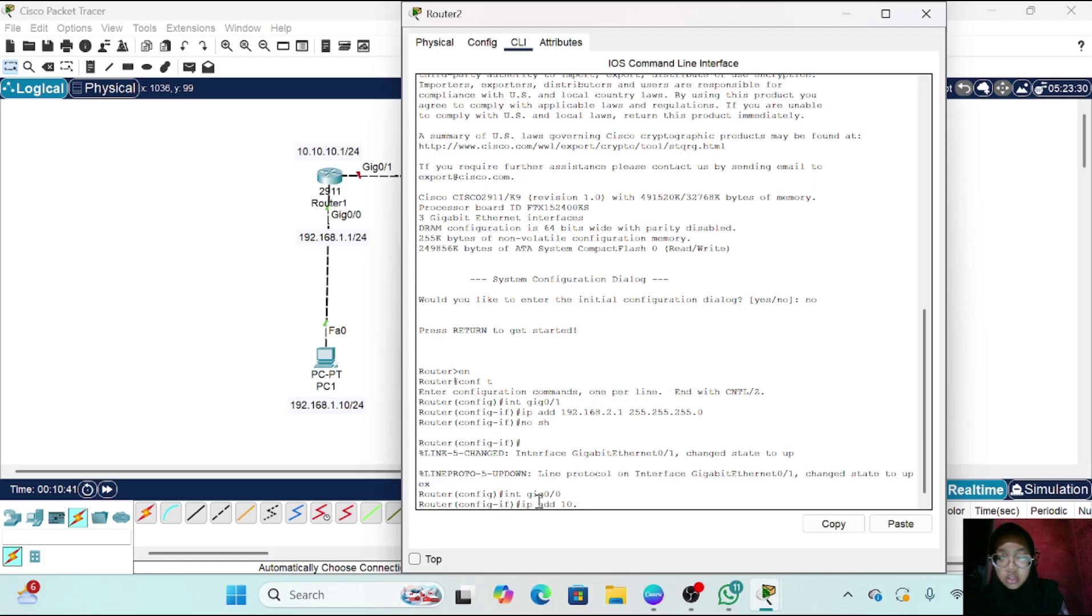
text(10.10.2 255)
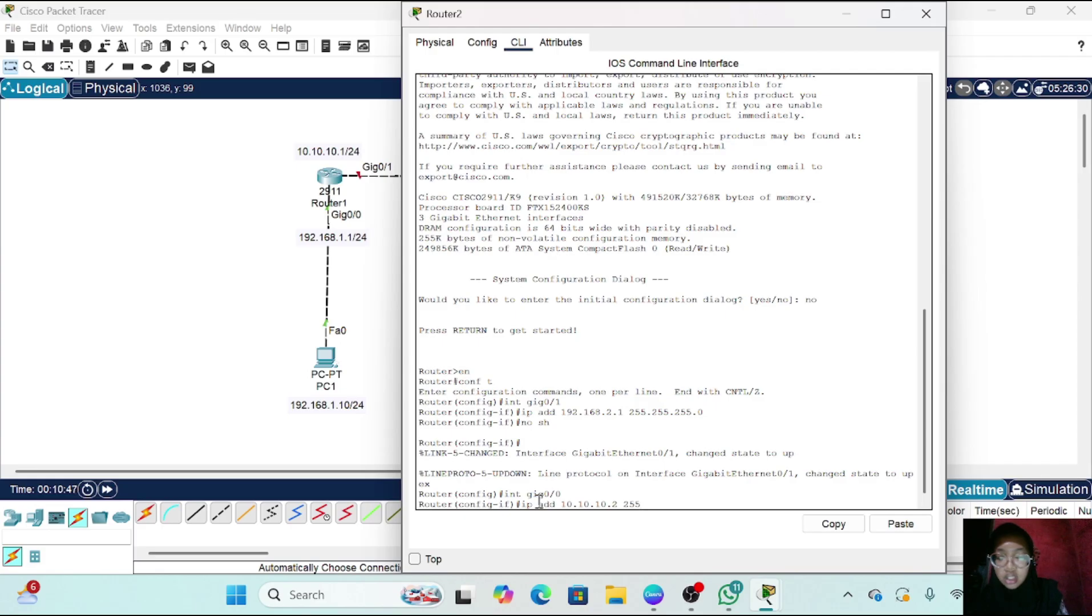
text(2)
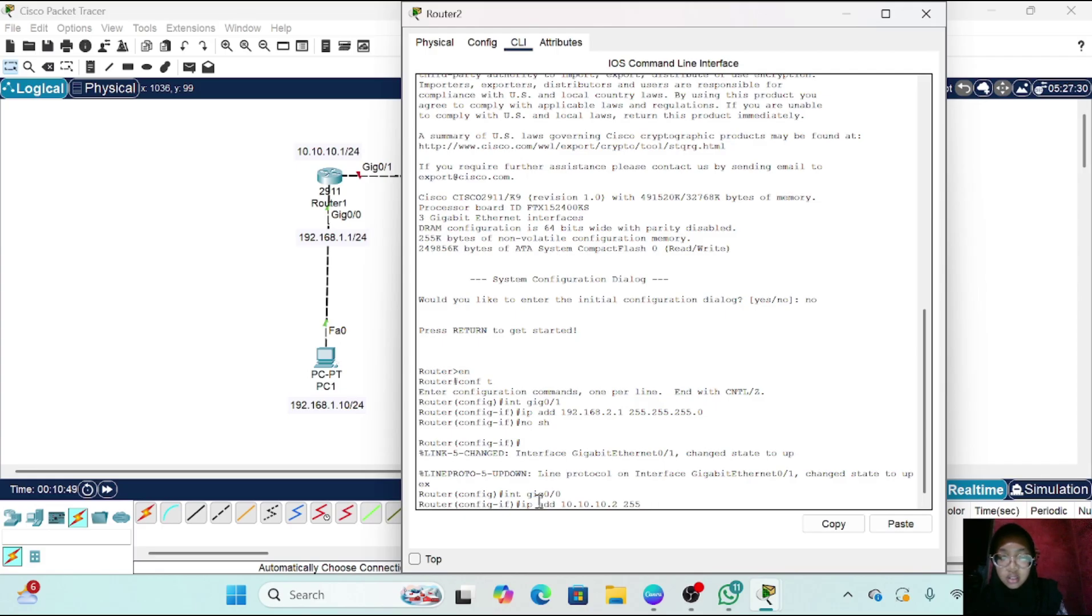
text(.255.2)
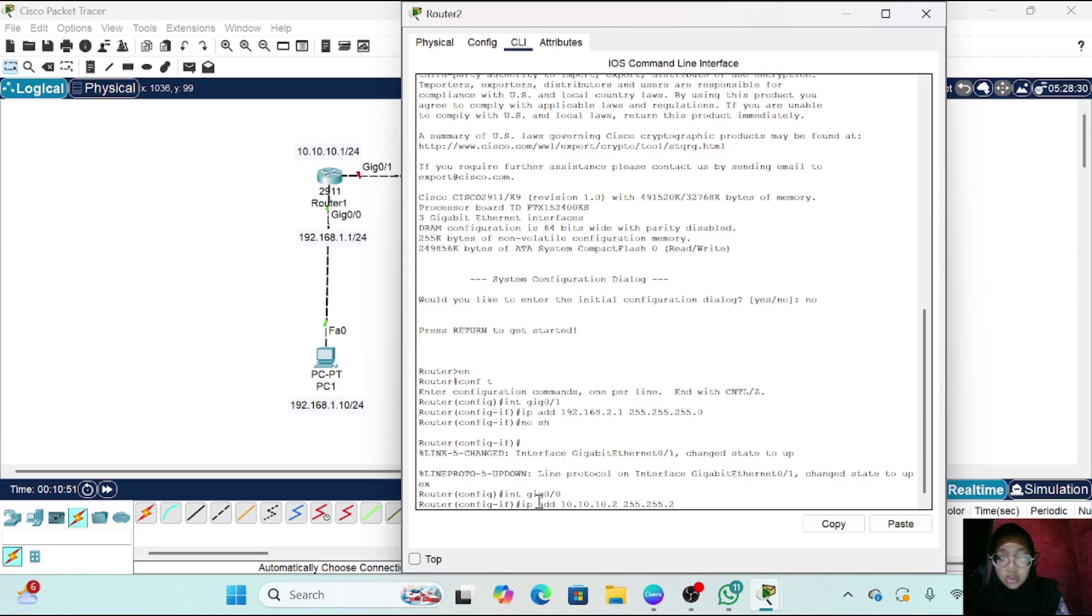
text(55.255.0)
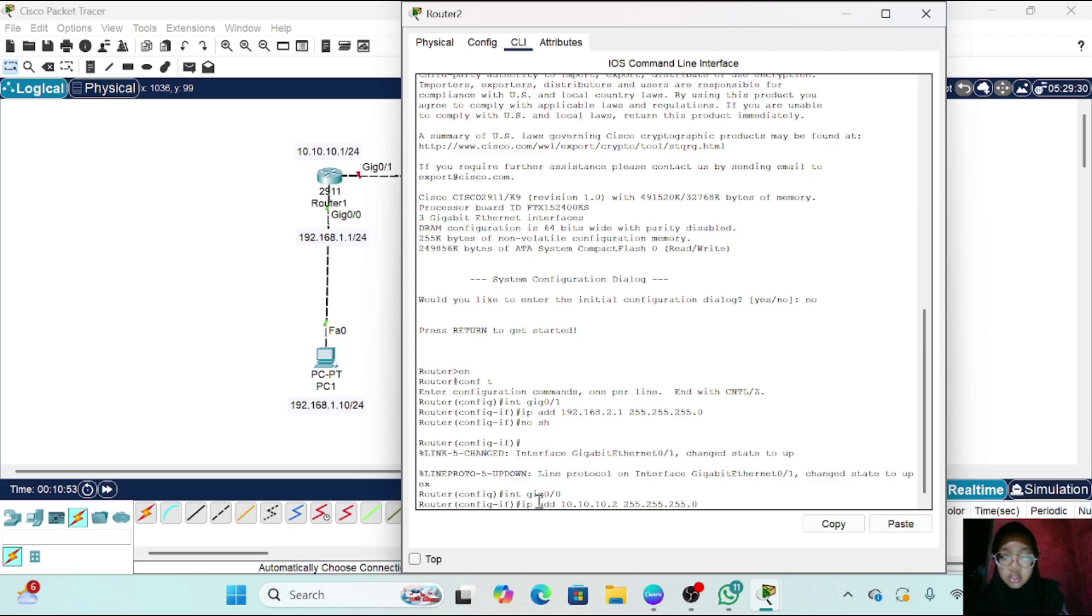
key(Return)
Enable Router2's gig0/0 interface with no sh and return to global configuration mode with ex
text(no)
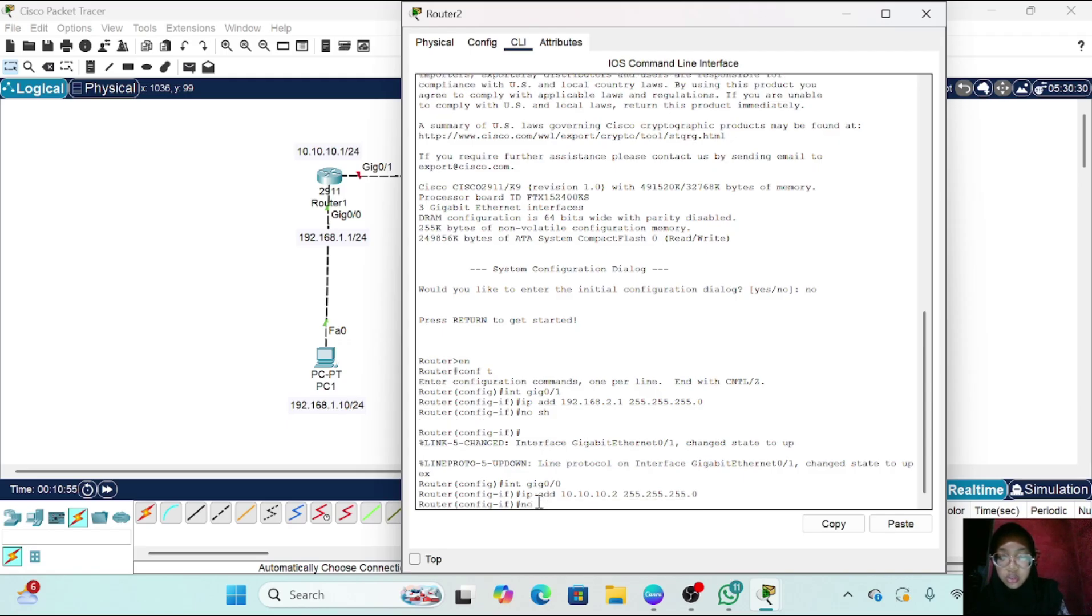
text( sh)
key(Return)
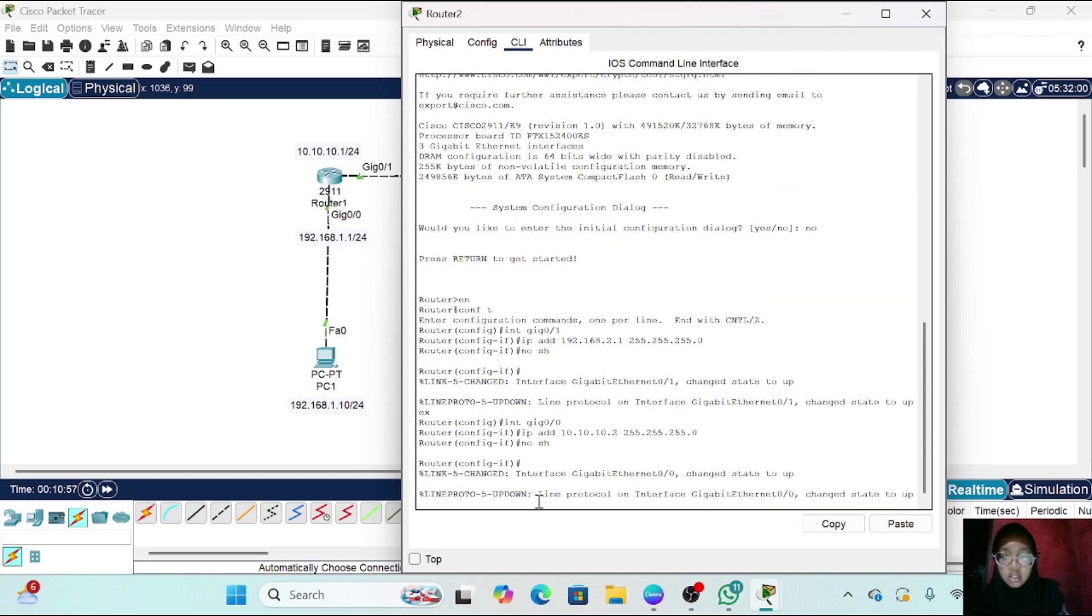
key(Return)
text(ex)
key(Return)
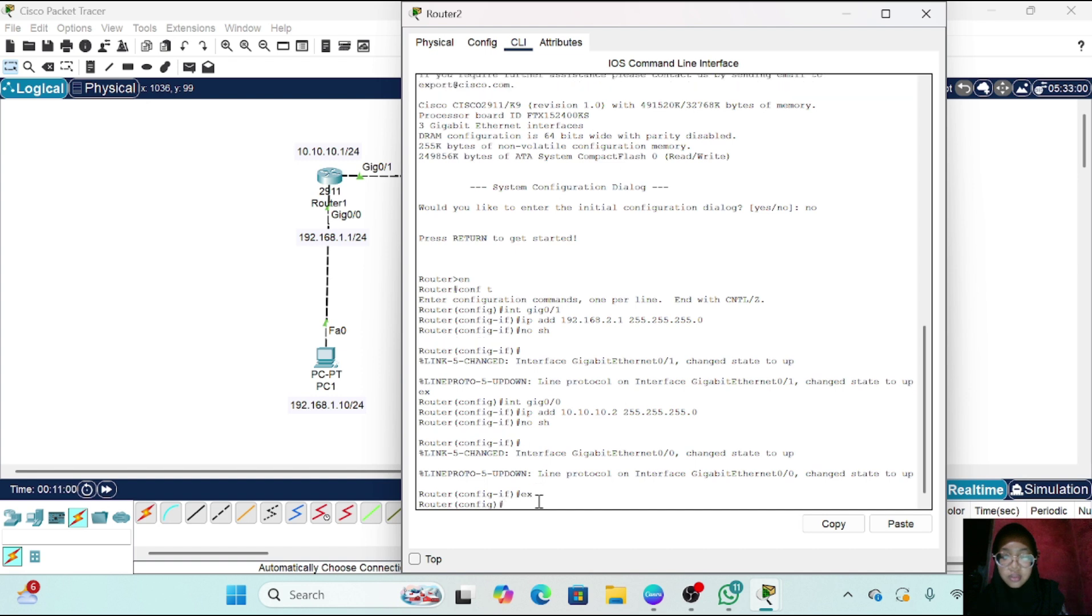
Open PC1's IP configuration and set its static IPv4 address to 192.168.1.10 with subnet mask 255.255.255.0
click(269, 316)
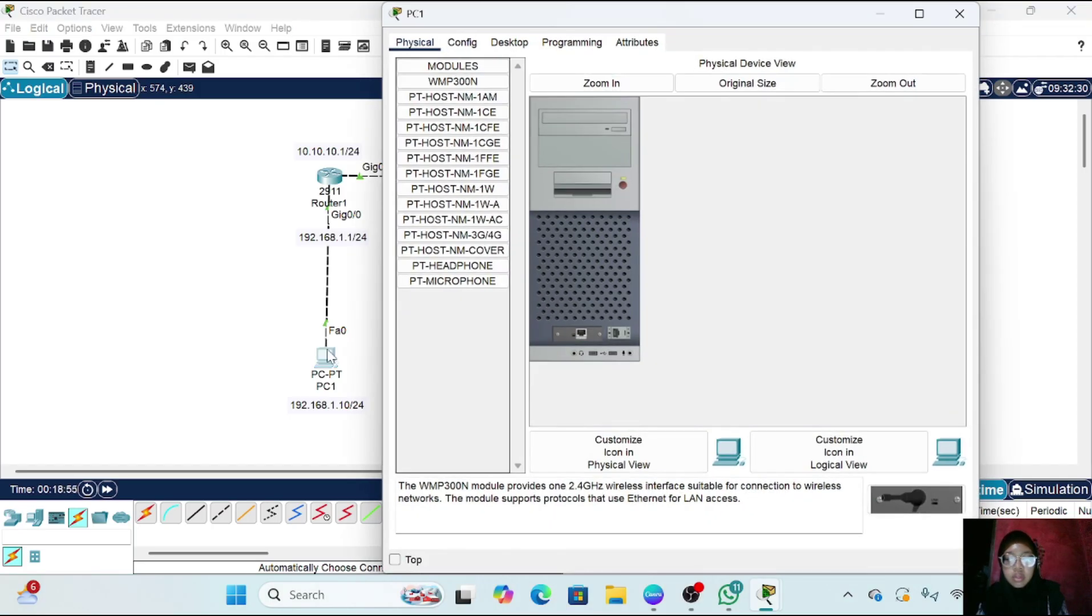
click(502, 45)
click(444, 89)
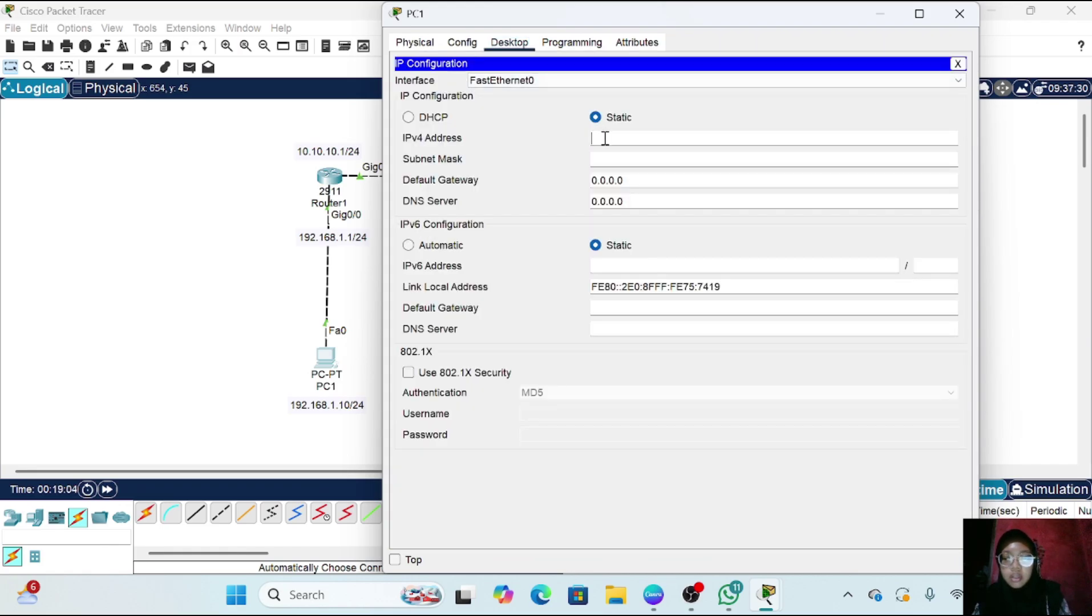
click(605, 138)
text(192)
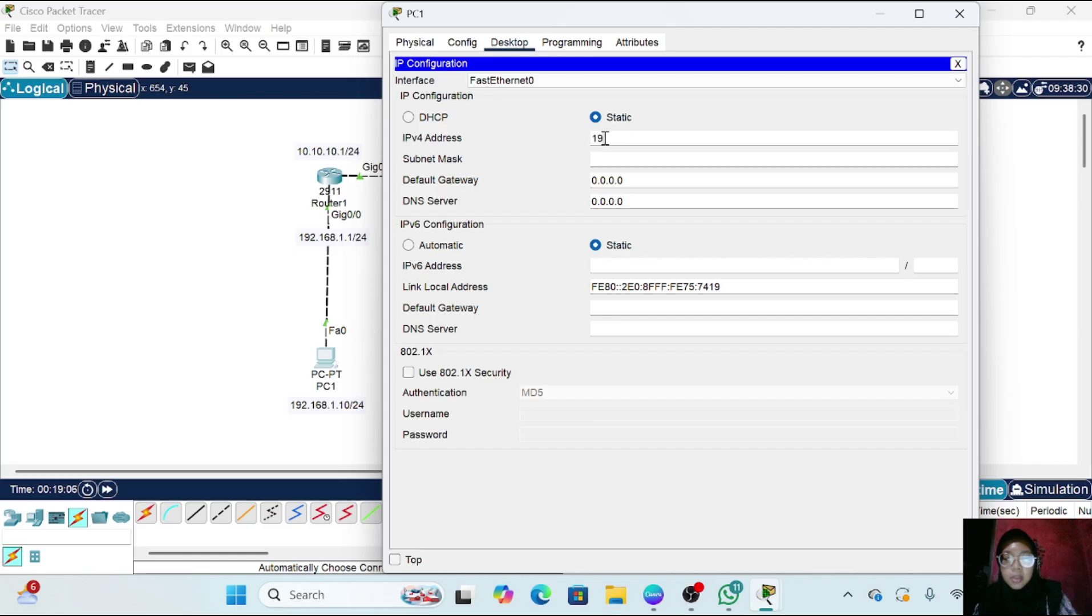
text(.168)
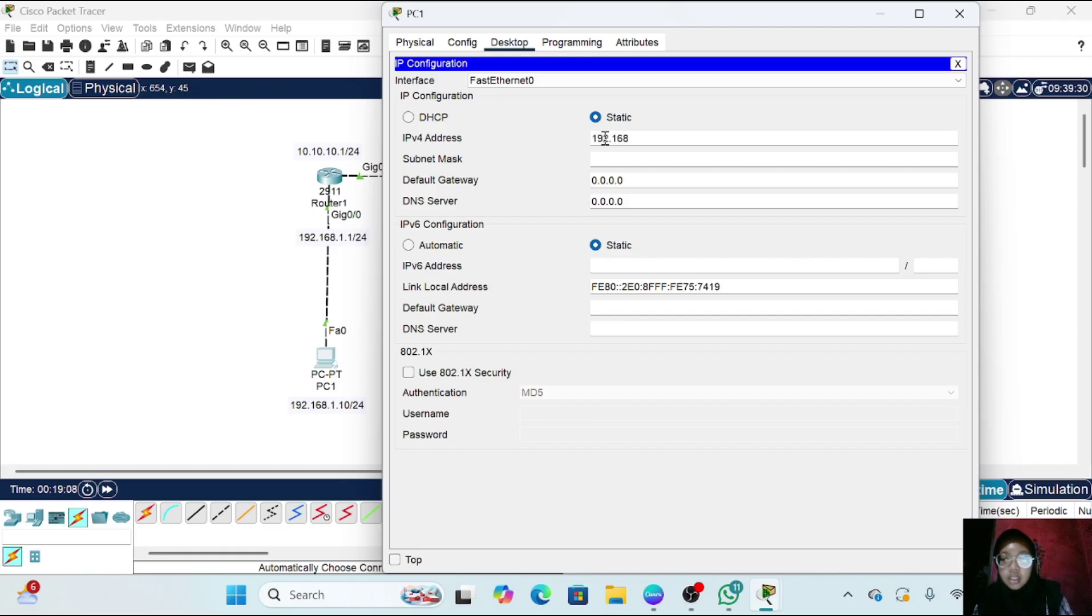
text(.1.10)
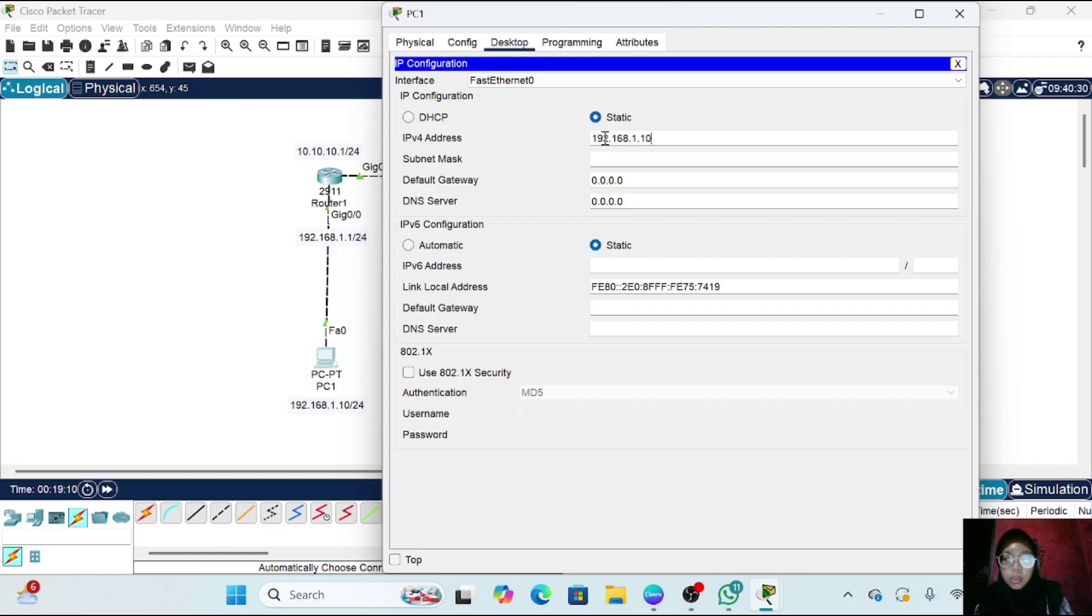
click(644, 159)
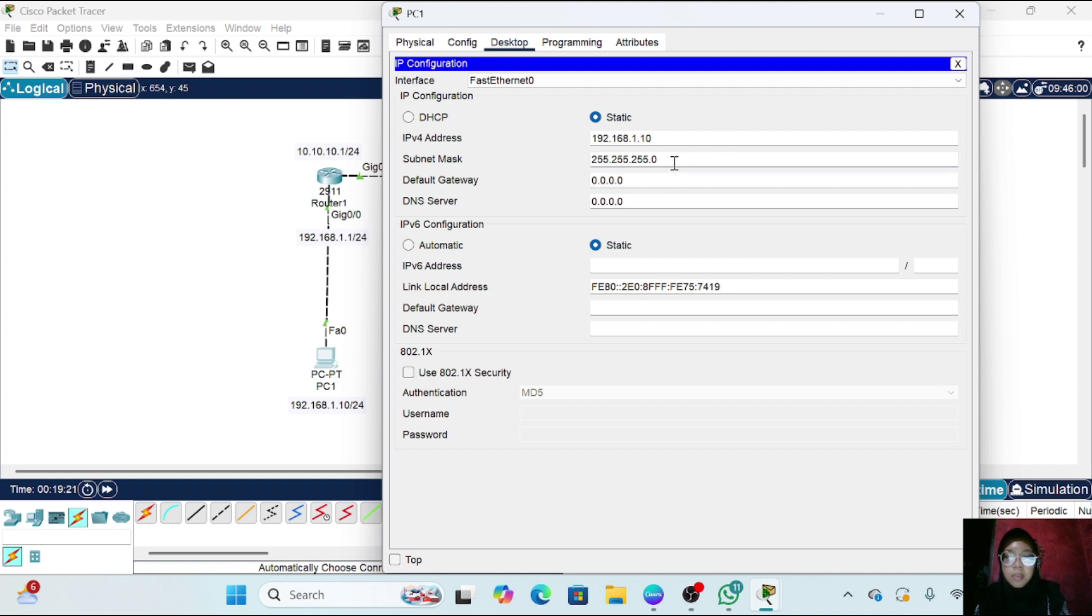
Set PC1's default gateway to 192.168.1.1 and close its device window
click(644, 180)
key(BackSpace)
key(BackSpace)
key(BackSpace)
key(BackSpace)
key(BackSpace)
key(BackSpace)
key(BackSpace)
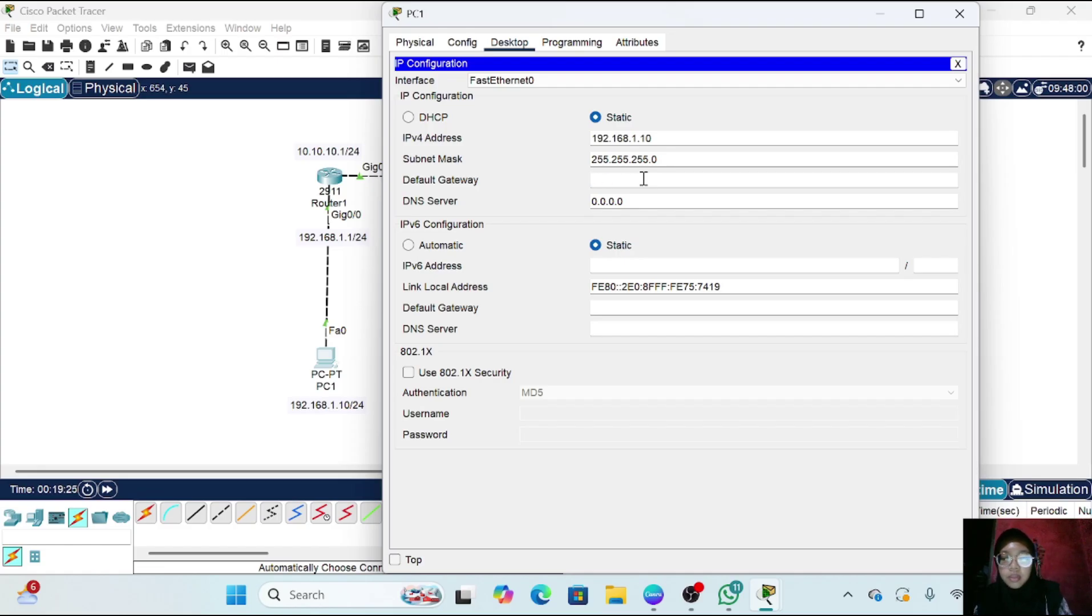
text(192)
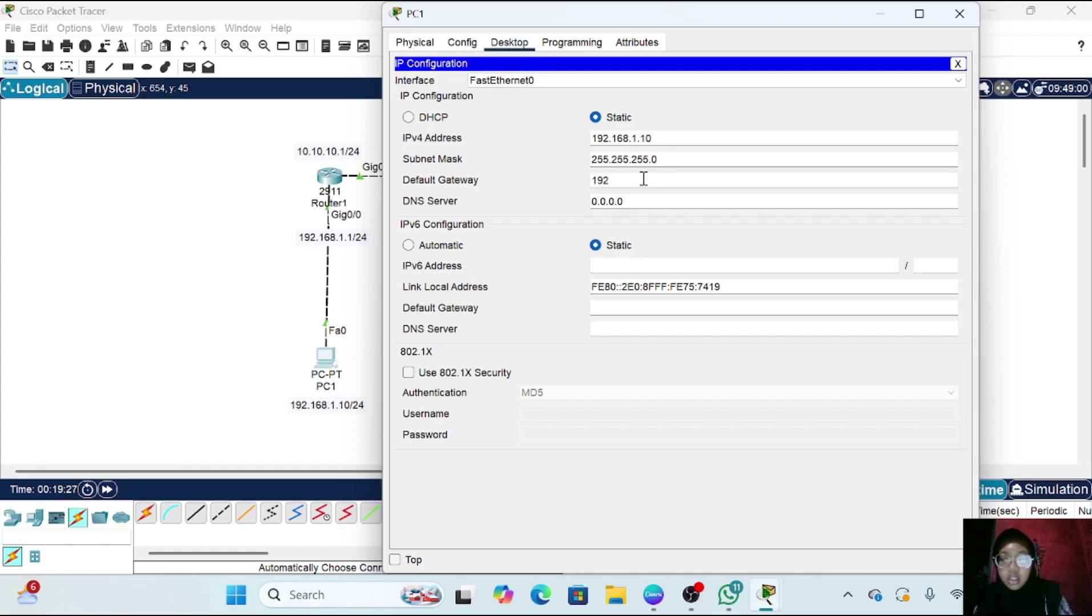
text(.168)
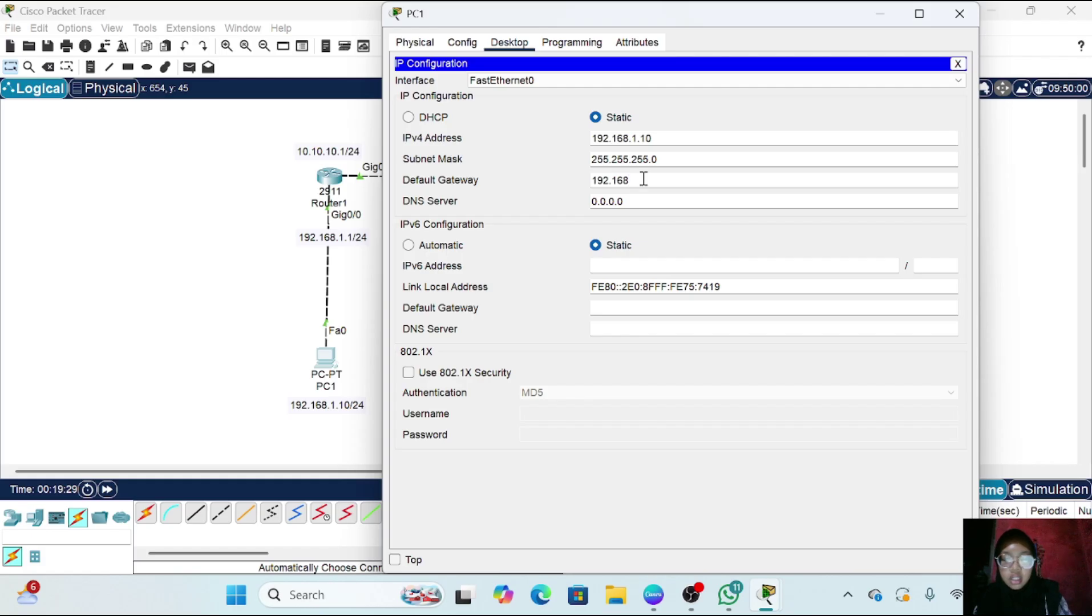
text(.1.1)
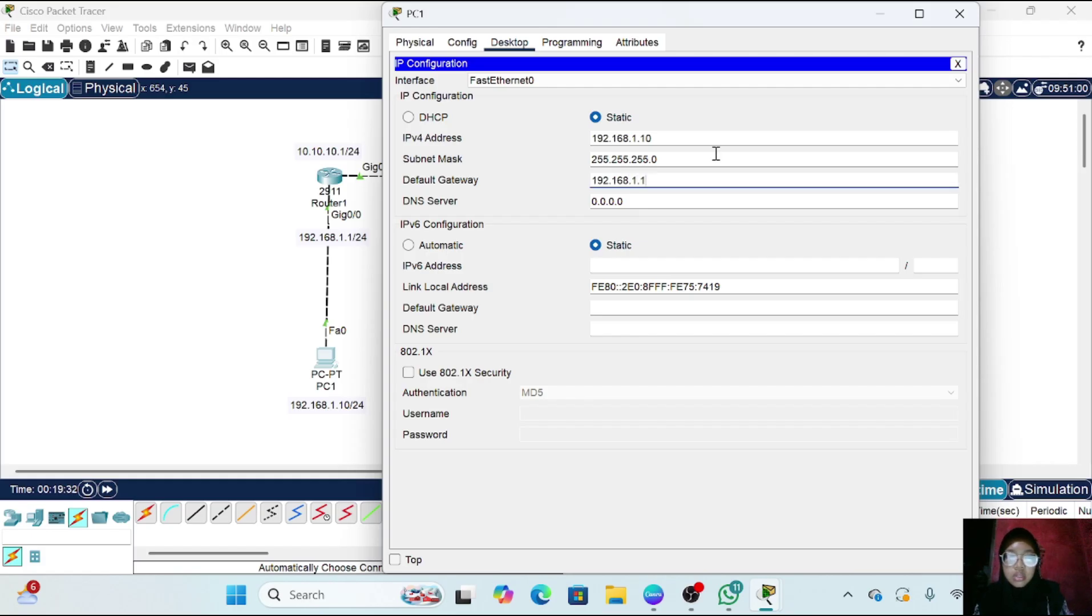
click(959, 63)
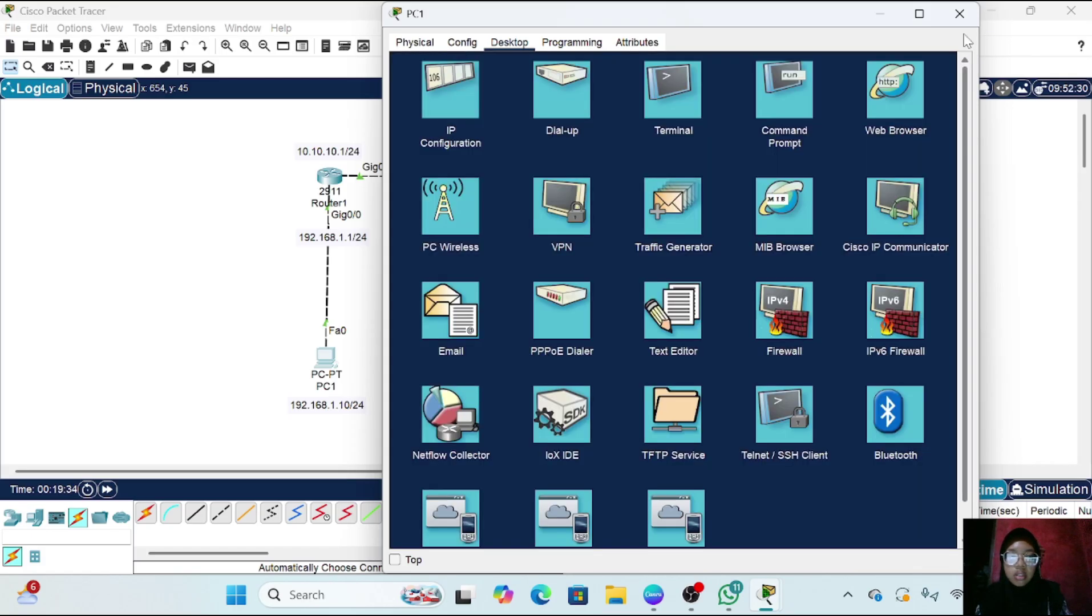
click(965, 22)
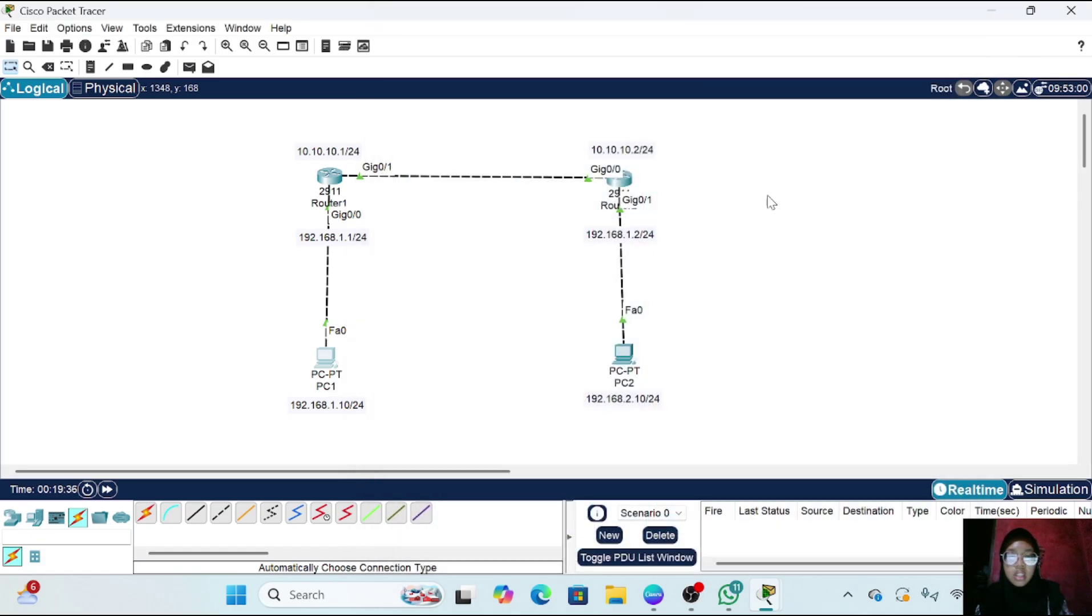
Open PC2's IP configuration and set its static IPv4 address to 192.168.2.10 with subnet mask 255.255.255.0
click(625, 354)
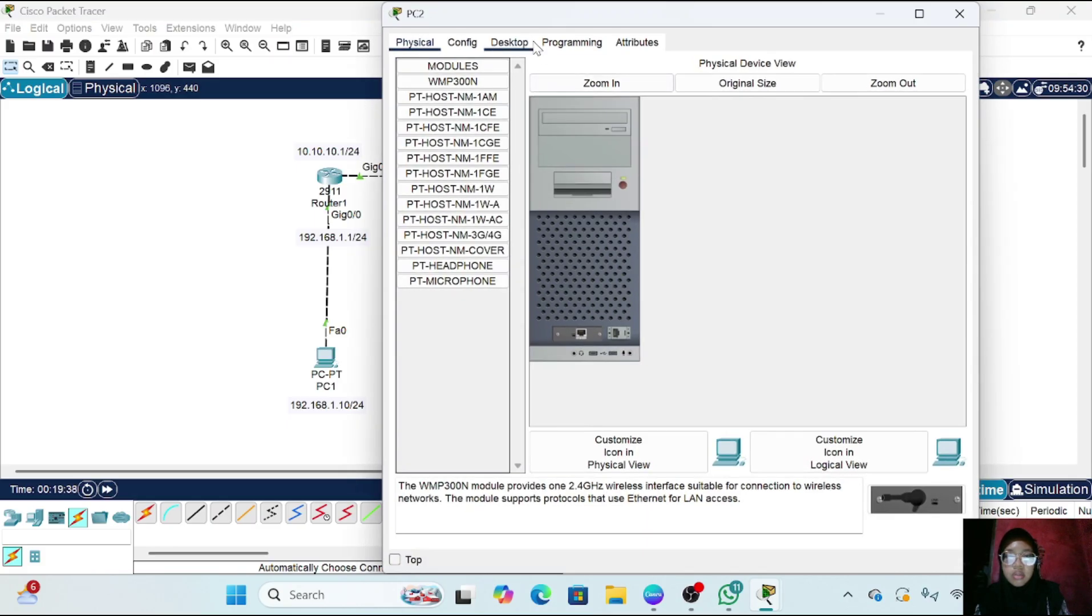
click(515, 43)
click(443, 92)
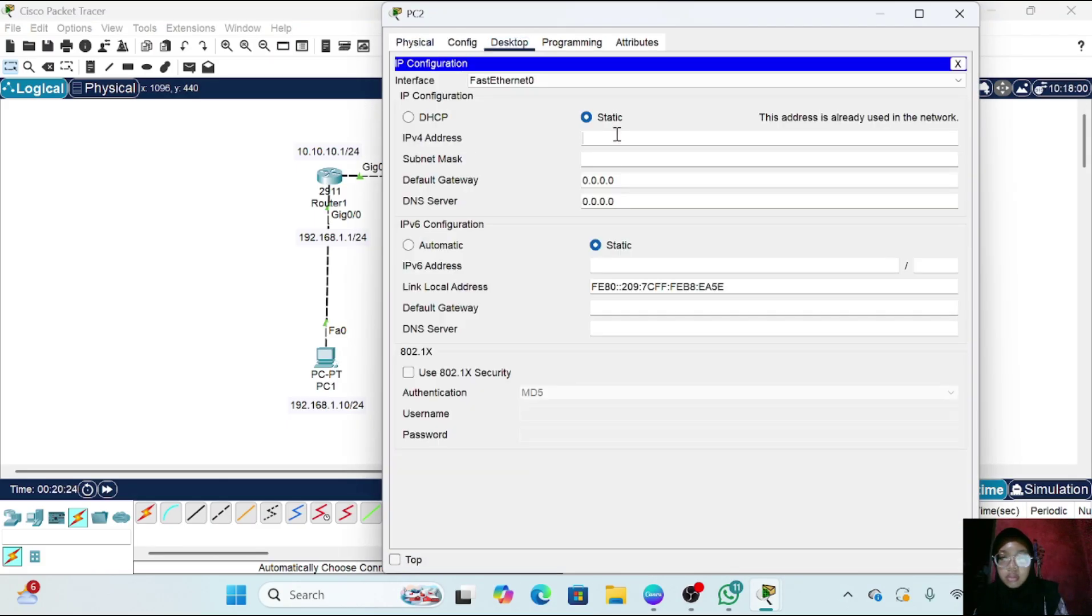
text(192)
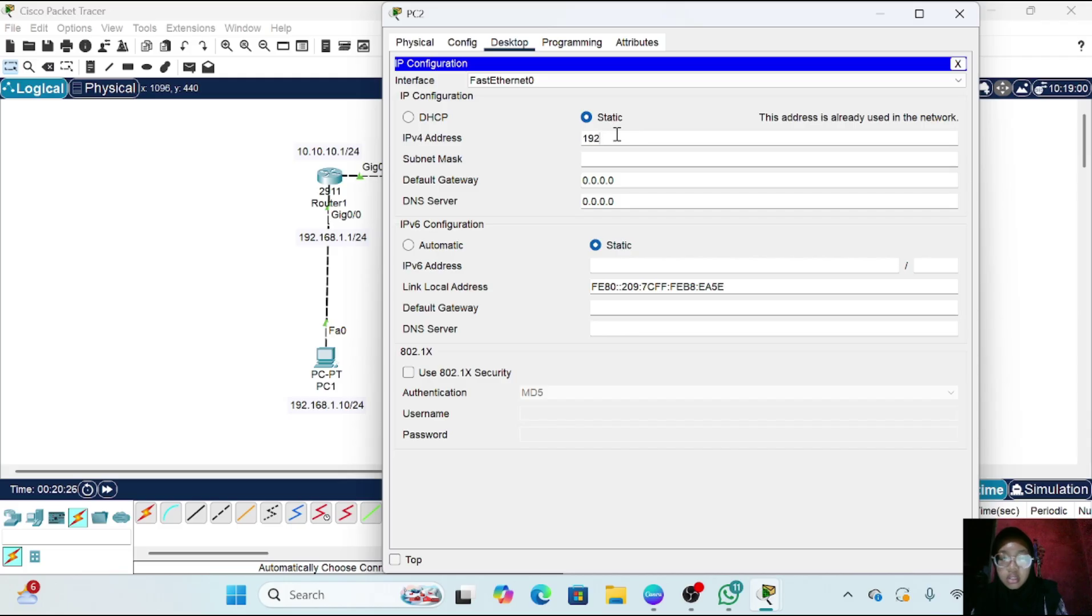
key(BackSpace)
key(BackSpace)
key(BackSpace)
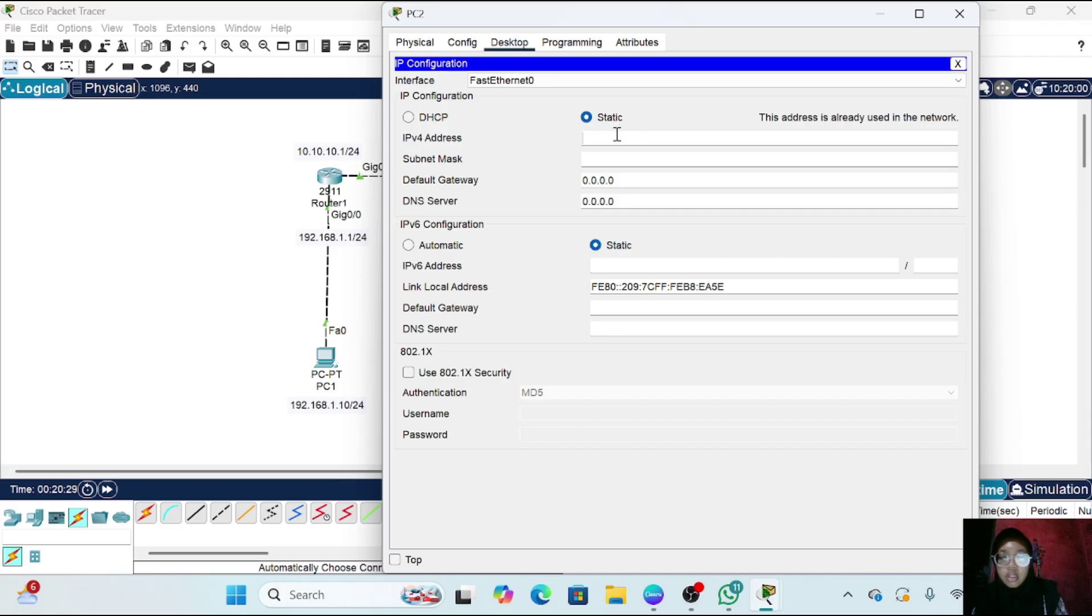
text(192.1)
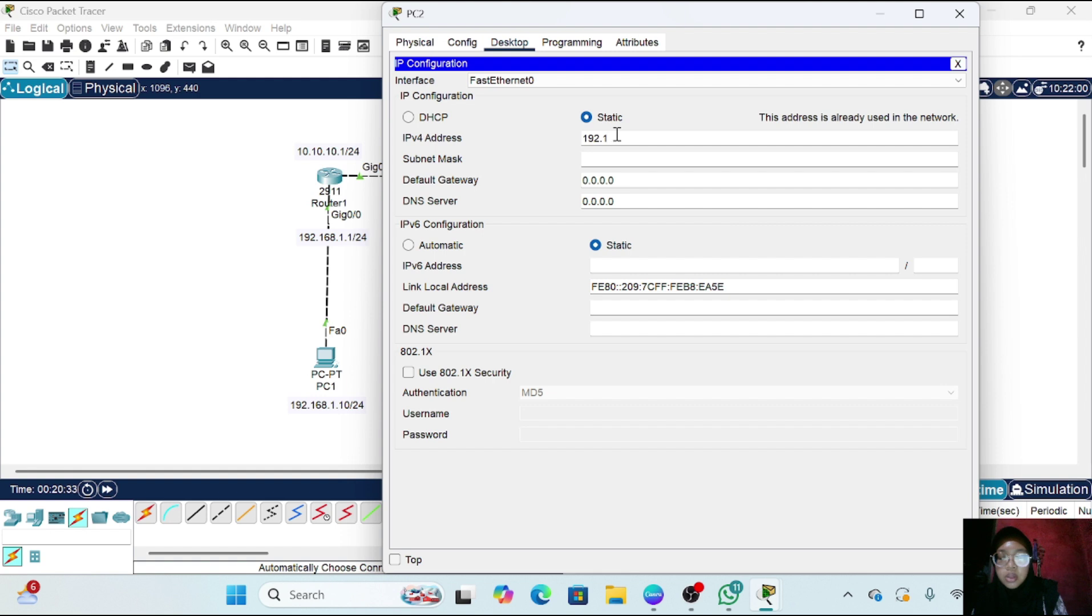
text(68.2.10)
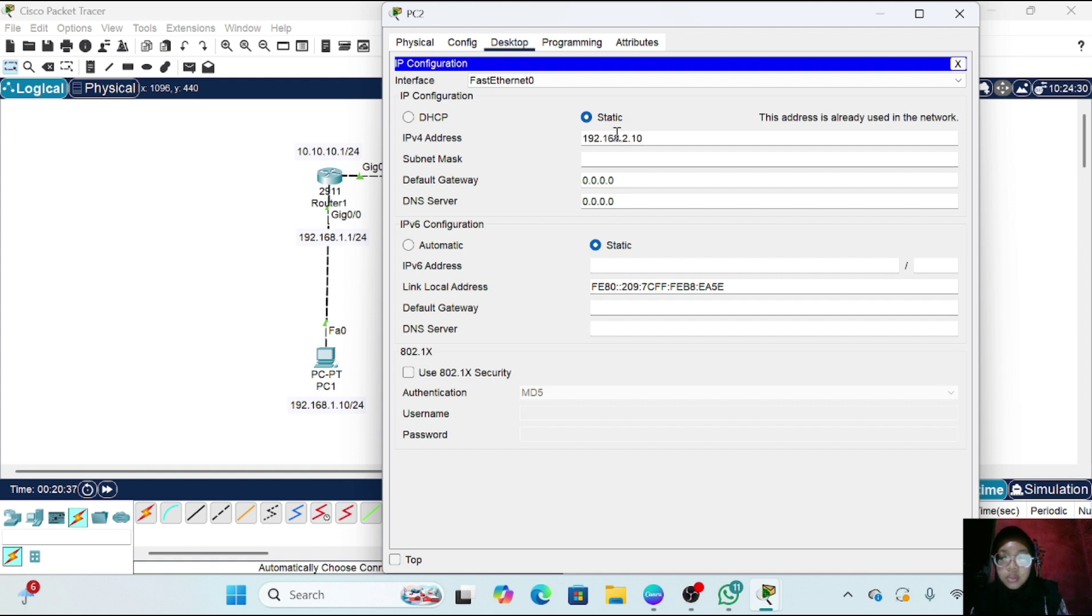
click(662, 159)
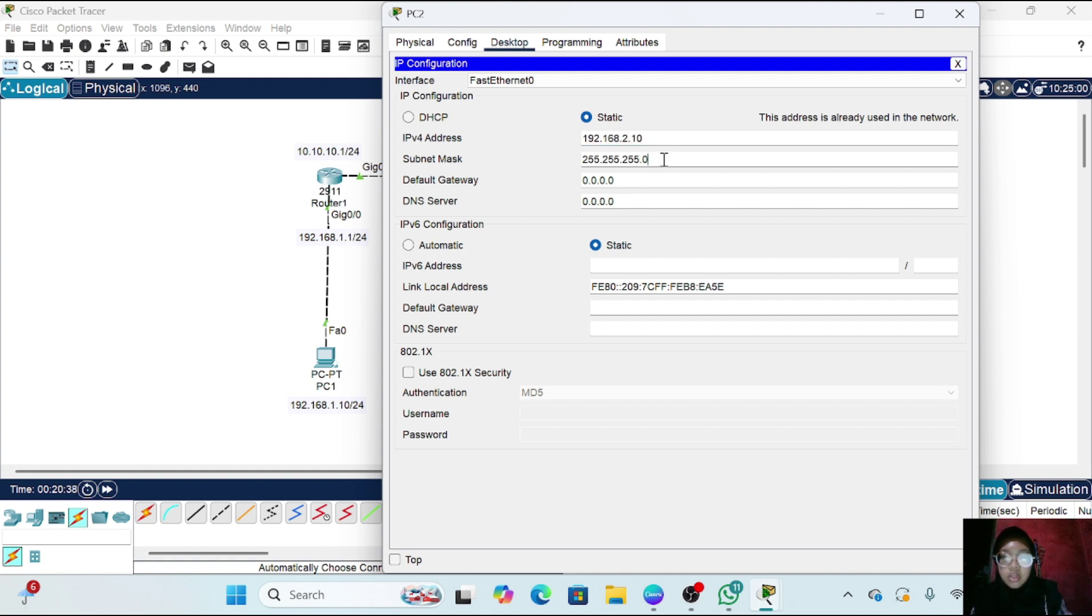
Set PC2's default gateway to 192.168.2.1 and close its IP configuration
click(646, 182)
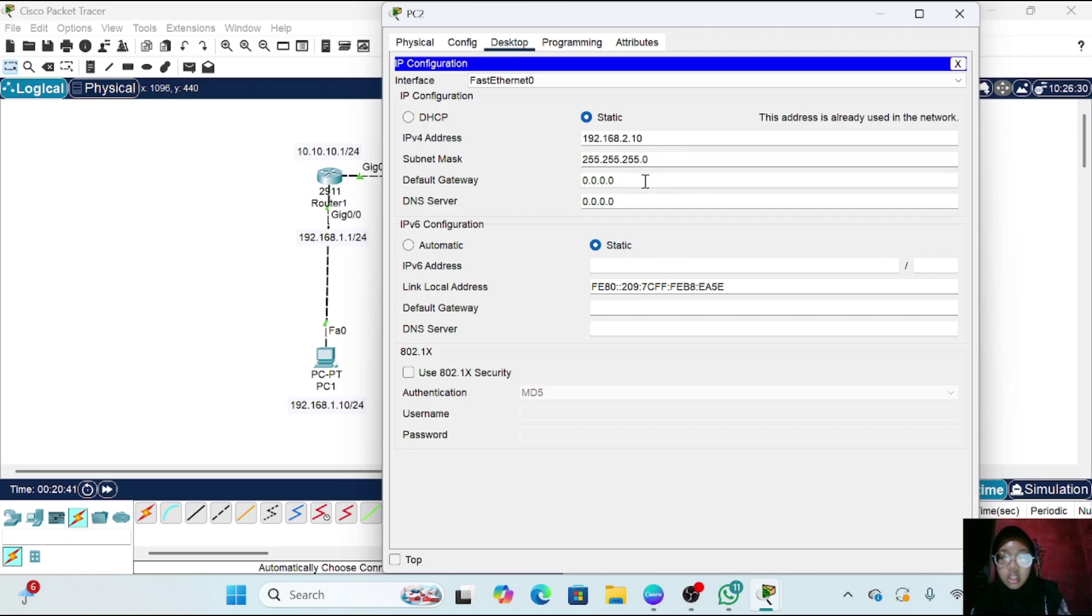
key(BackSpace)
key(BackSpace)
key(BackSpace)
key(BackSpace)
key(BackSpace)
key(BackSpace)
key(BackSpace)
text(192)
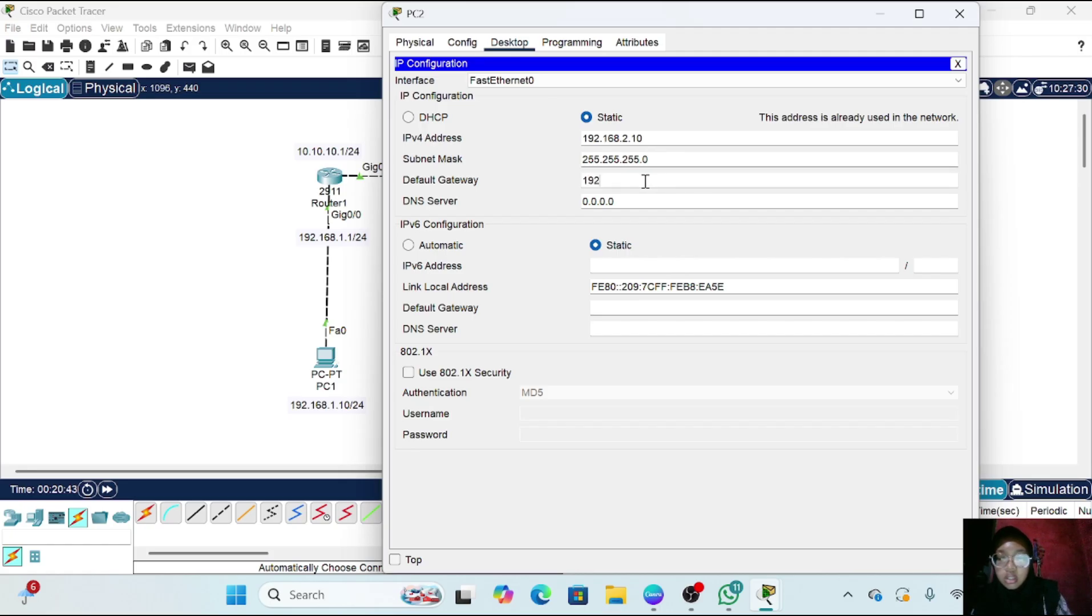
text(.168.)
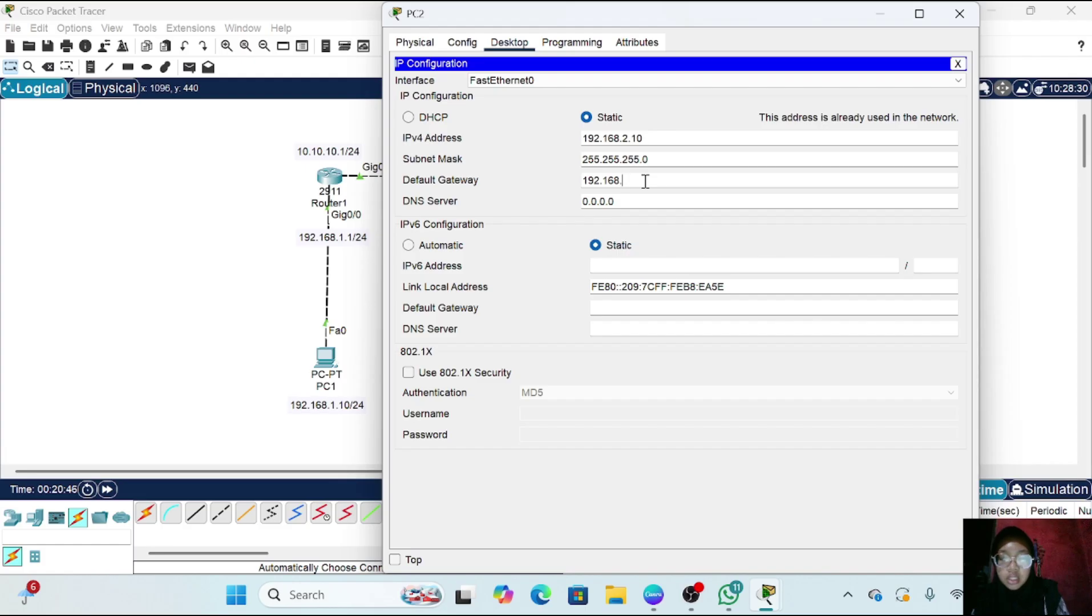
text(2.1)
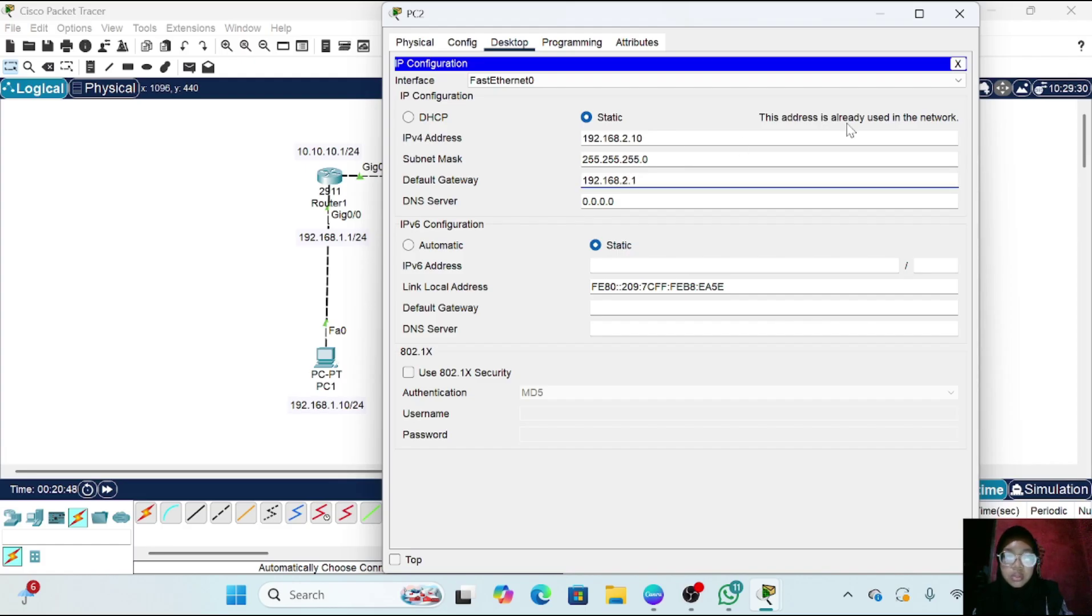
click(958, 63)
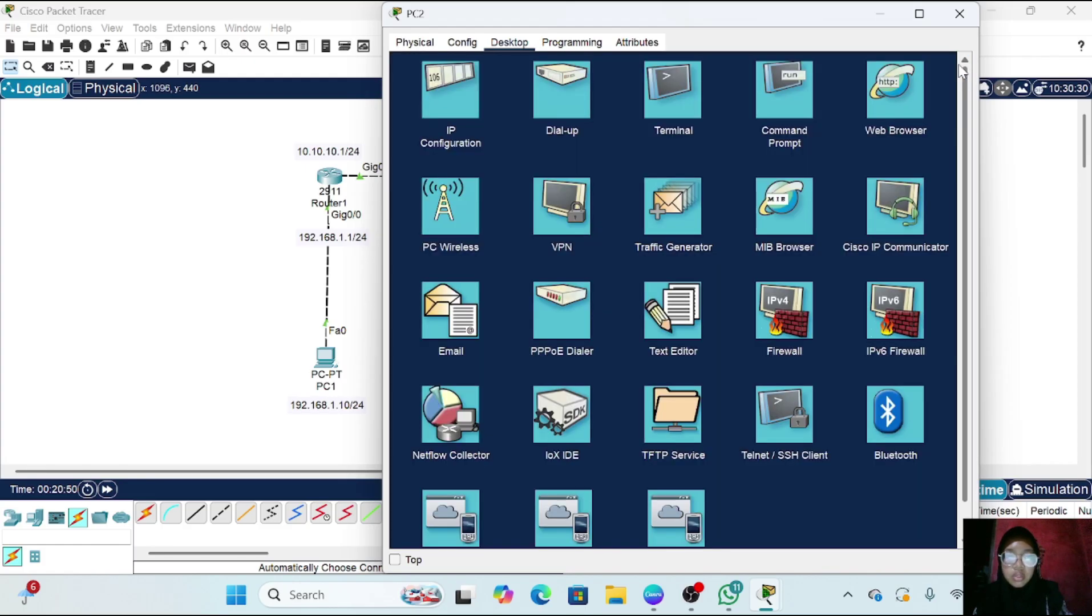
Close PC2's device window and send a simple PDU from PC1 to PC2
click(959, 15)
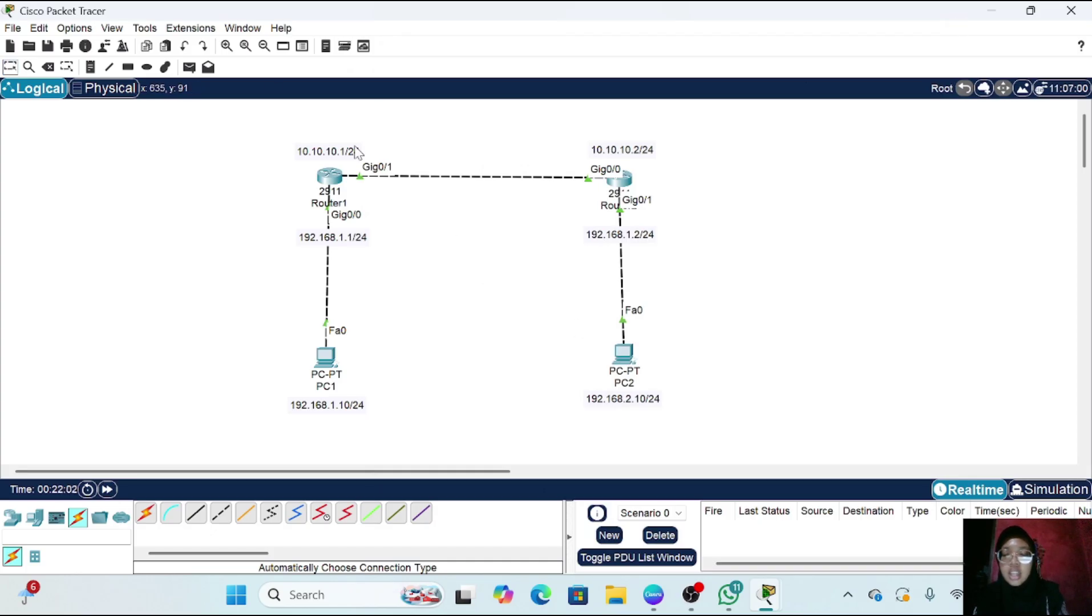
click(189, 66)
click(326, 359)
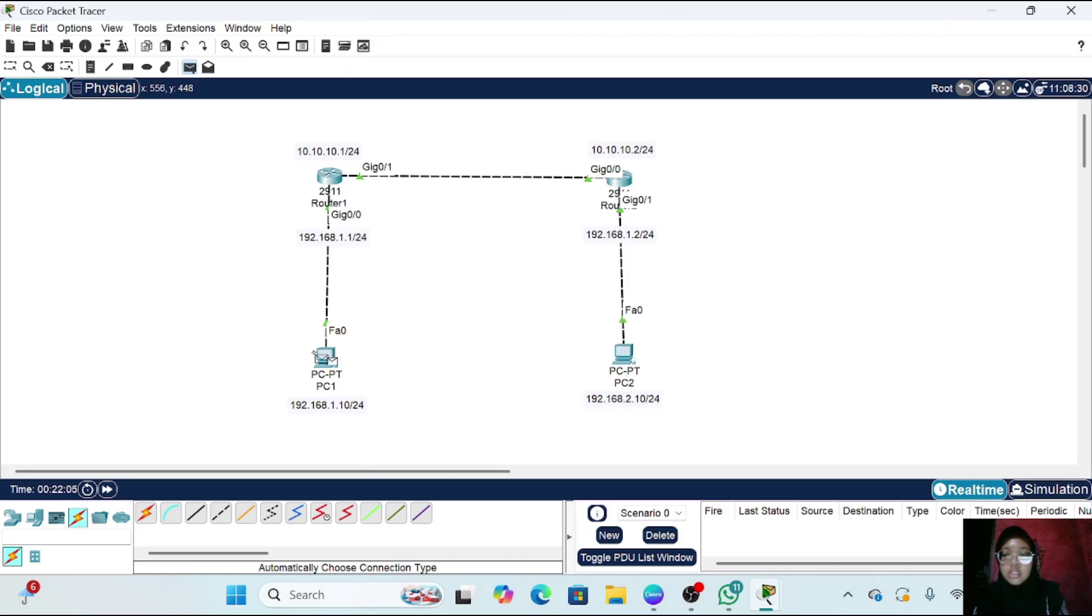
click(625, 355)
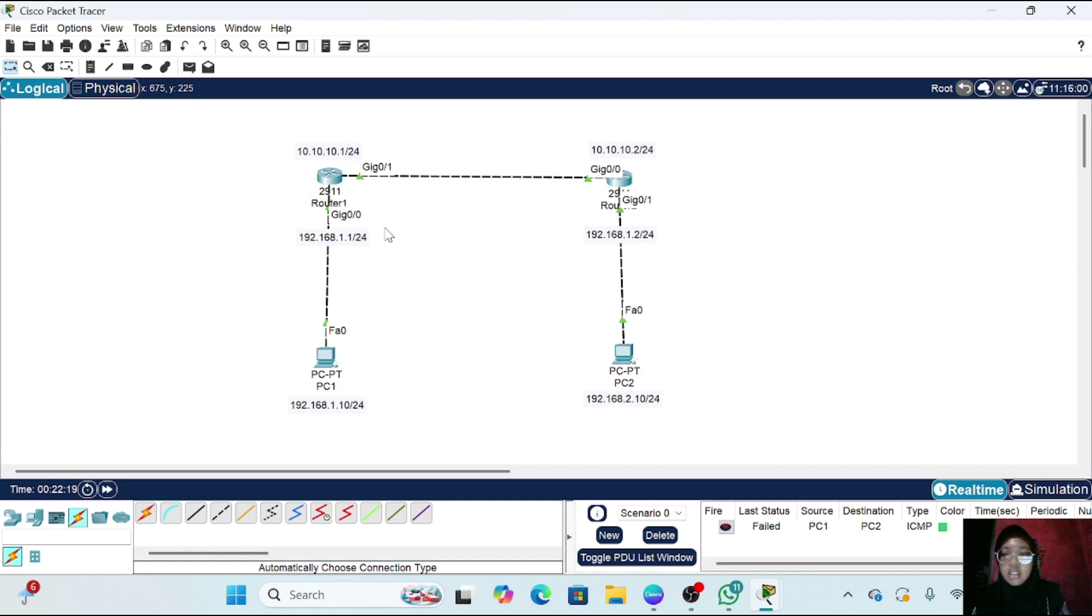
Place a note reading "source/asal =" and "destination =" beside Router2, and return to the selection tool
click(90, 67)
click(722, 197)
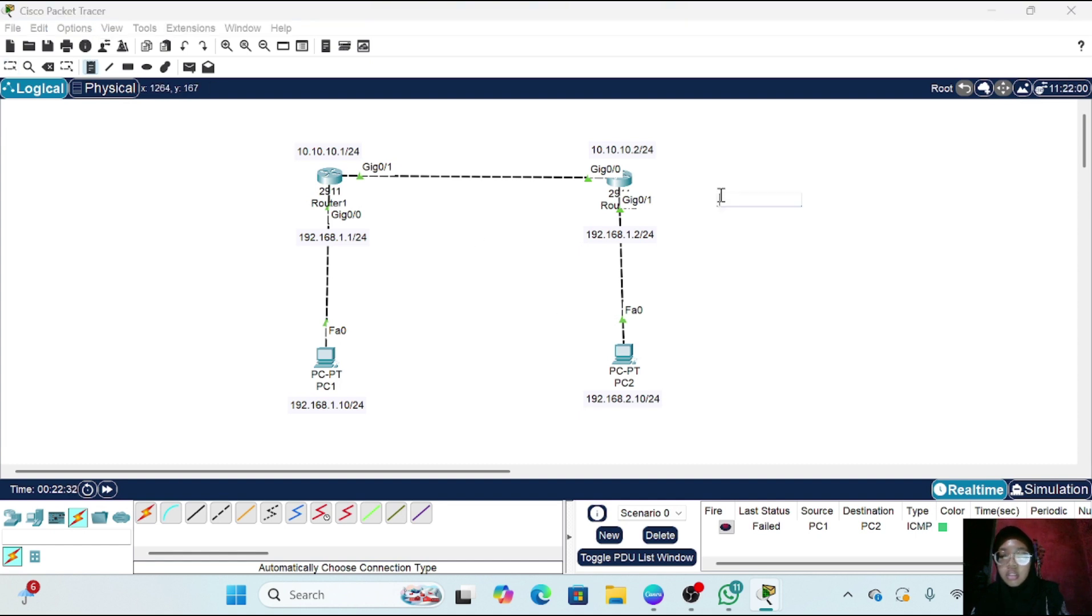
text(source)
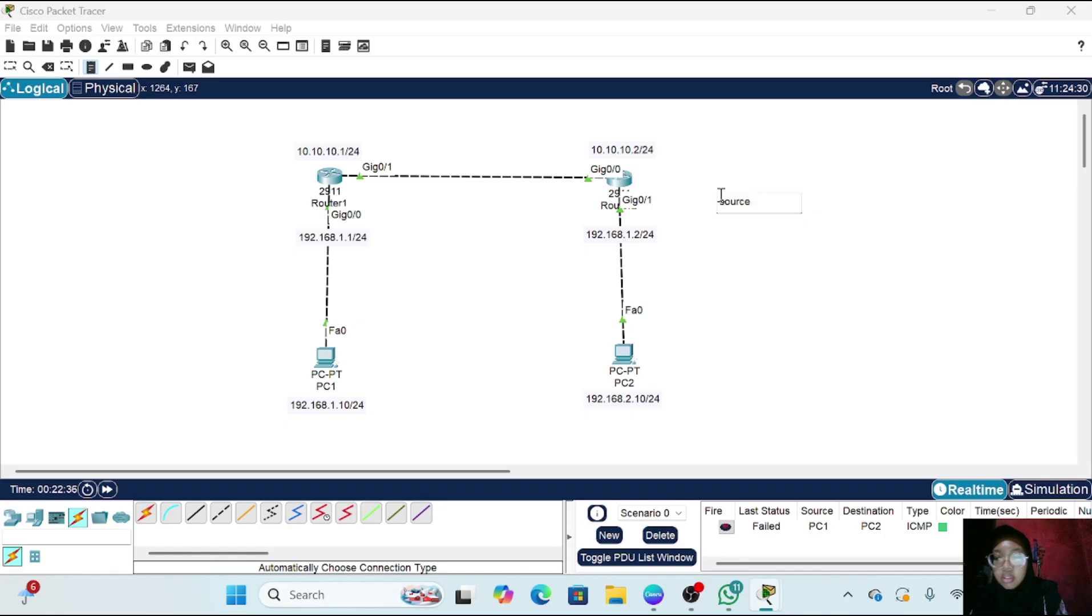
text(/asal =)
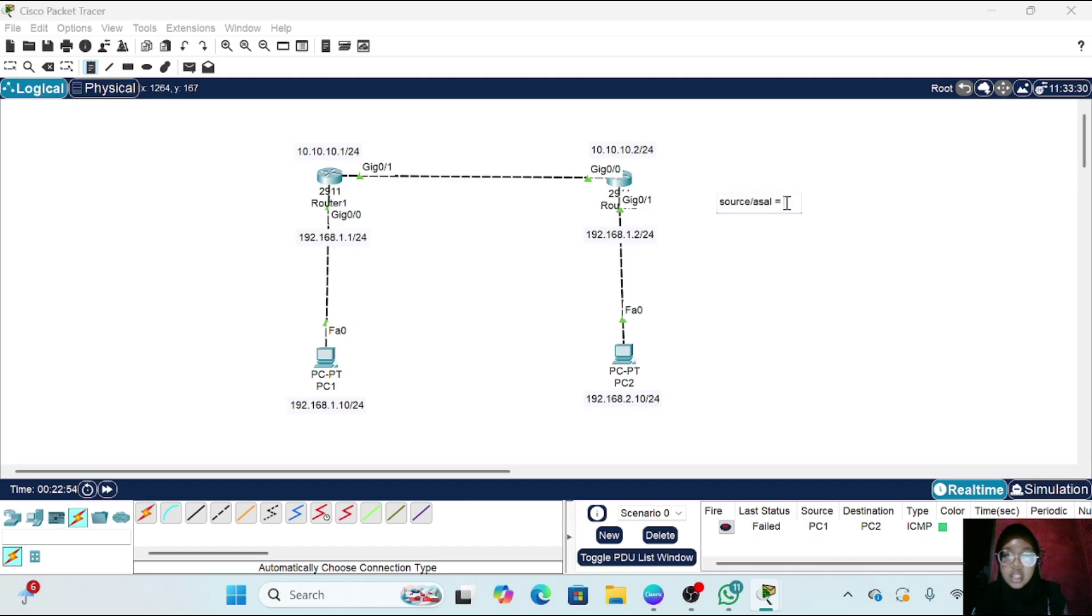
text(desti)
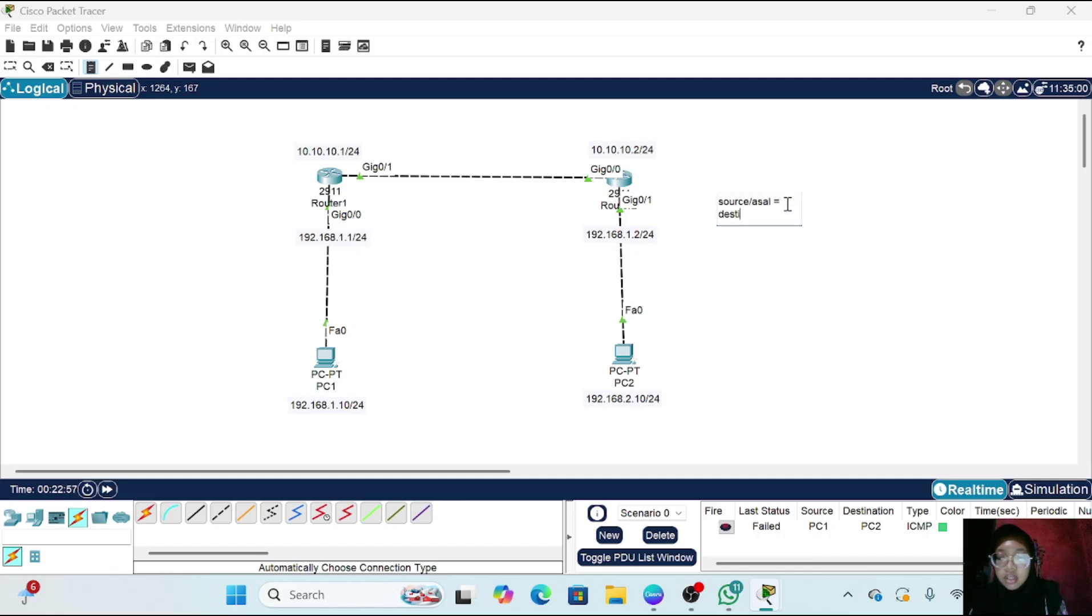
text(nation =)
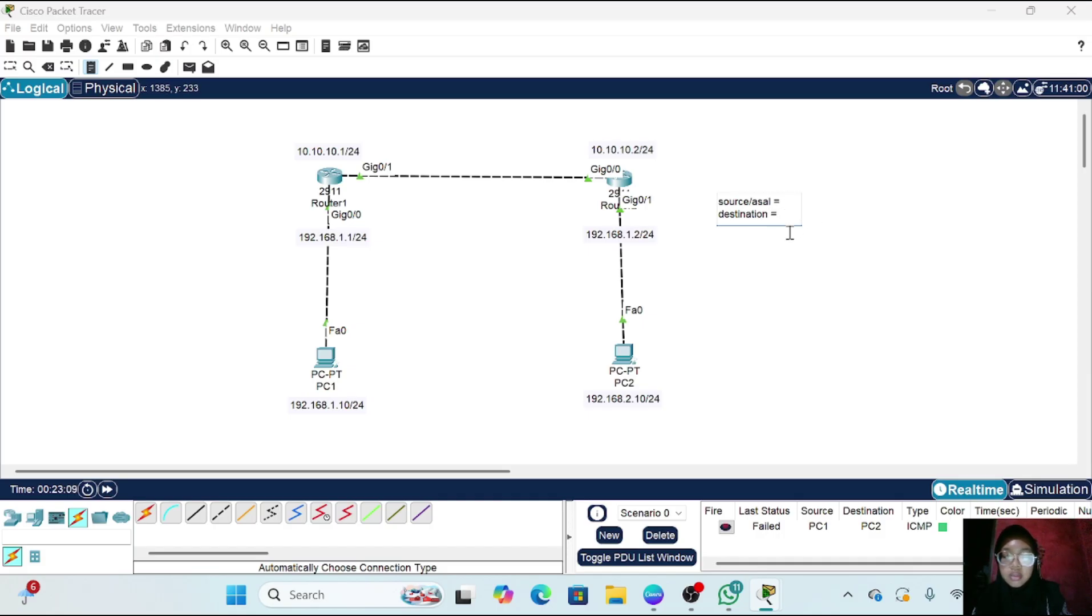
click(728, 275)
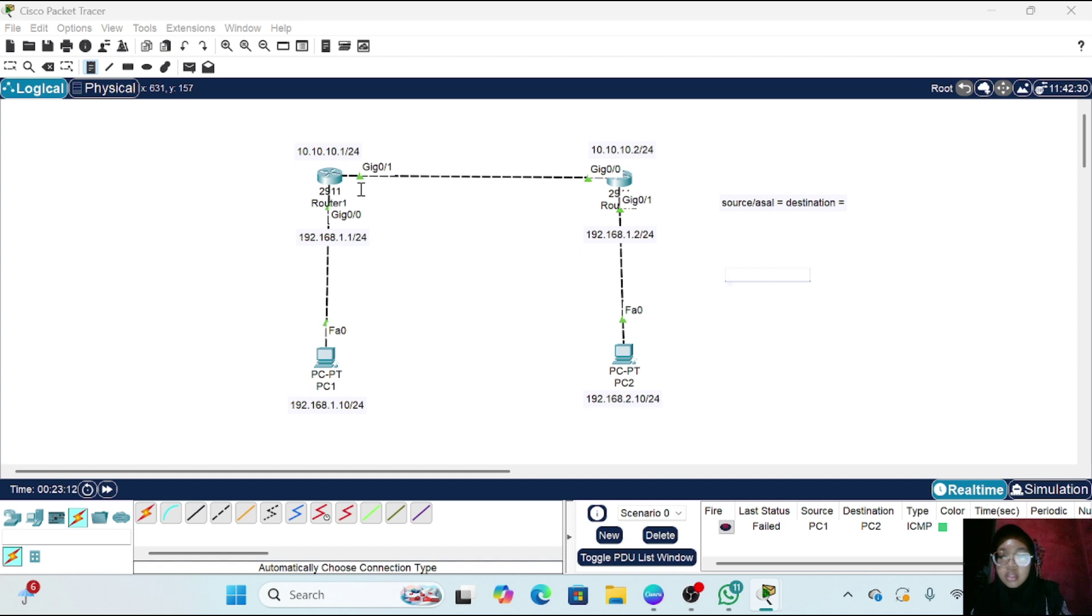
click(12, 67)
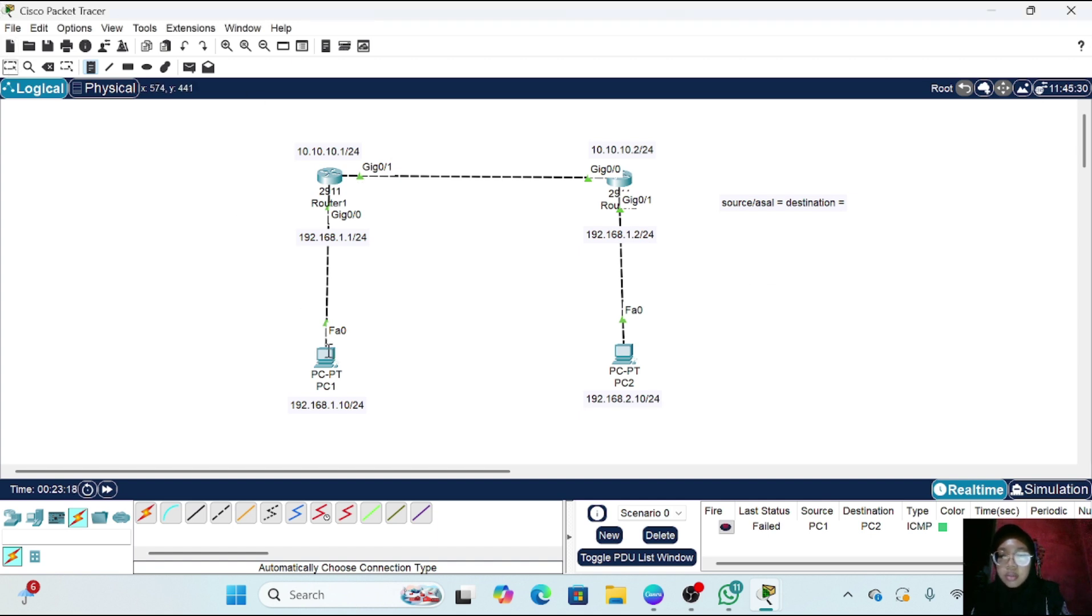
click(326, 357)
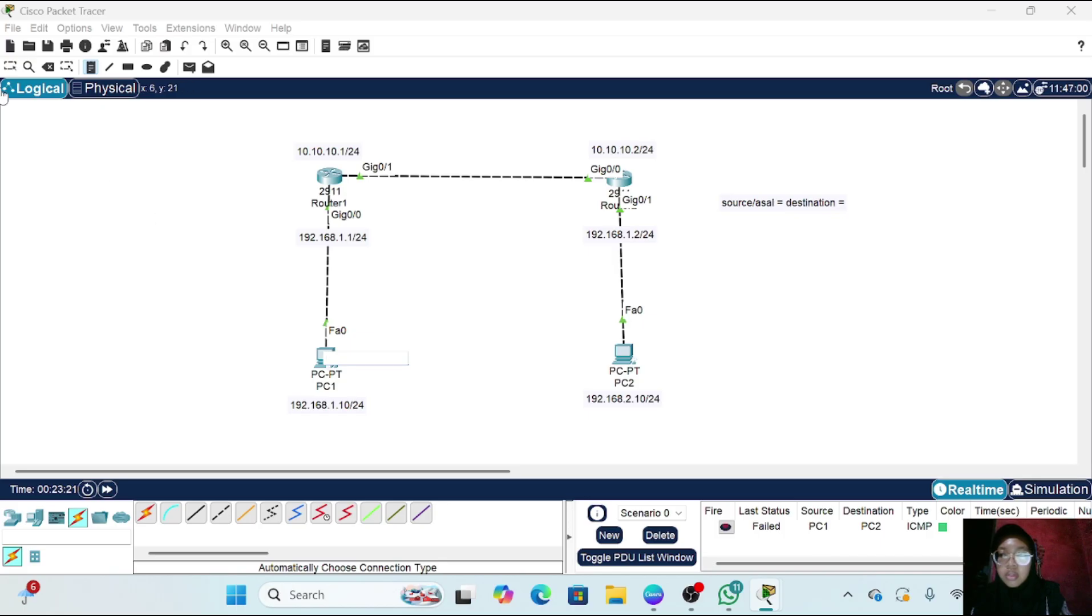
click(11, 67)
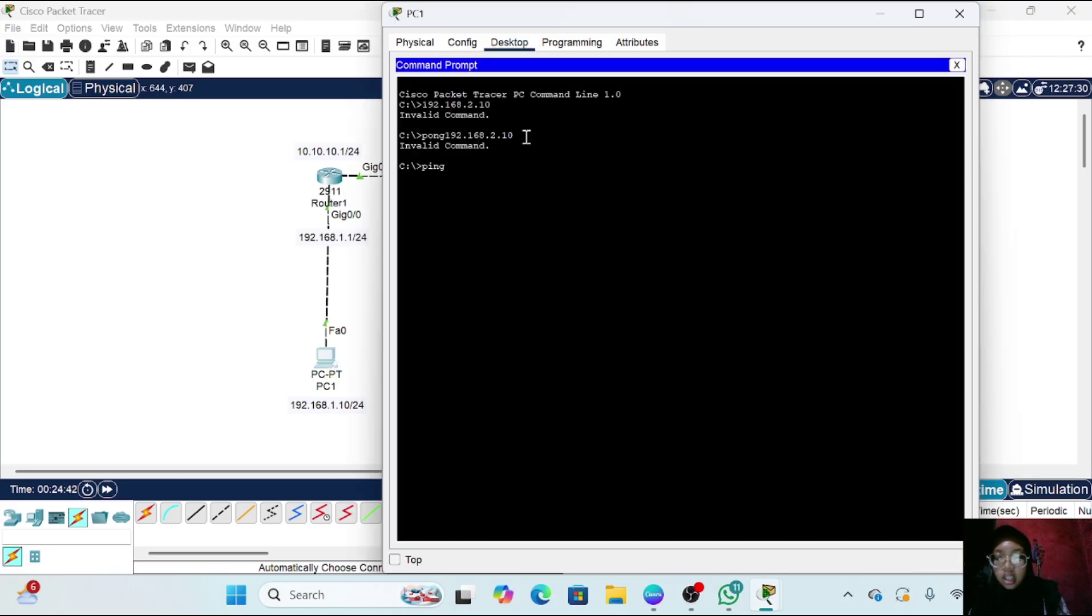
Ping 192.168.2.10 from PC1's command prompt
text(192.)
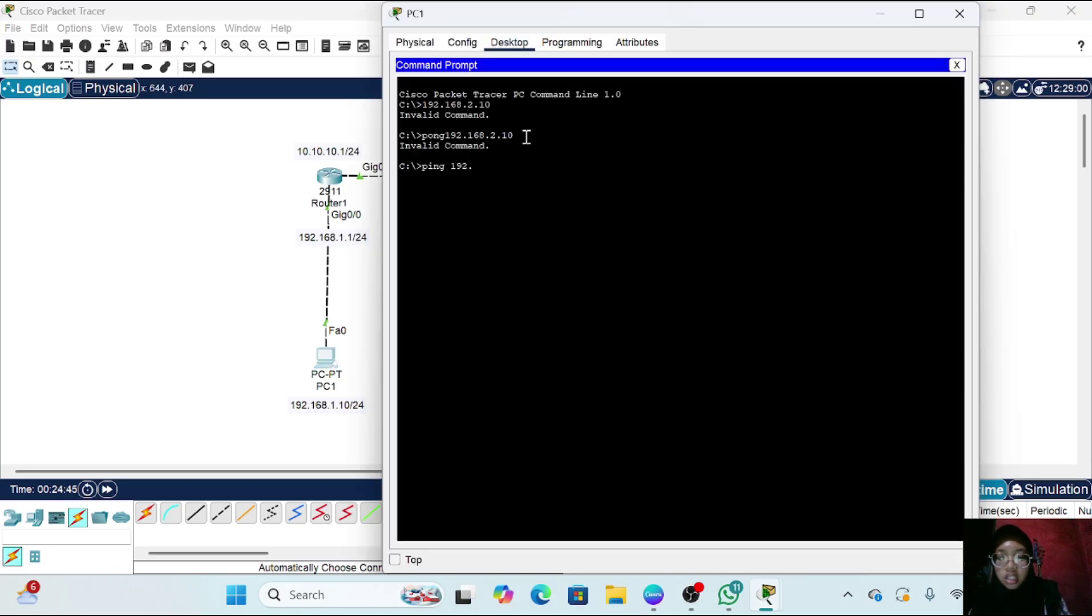
text(168.2.10)
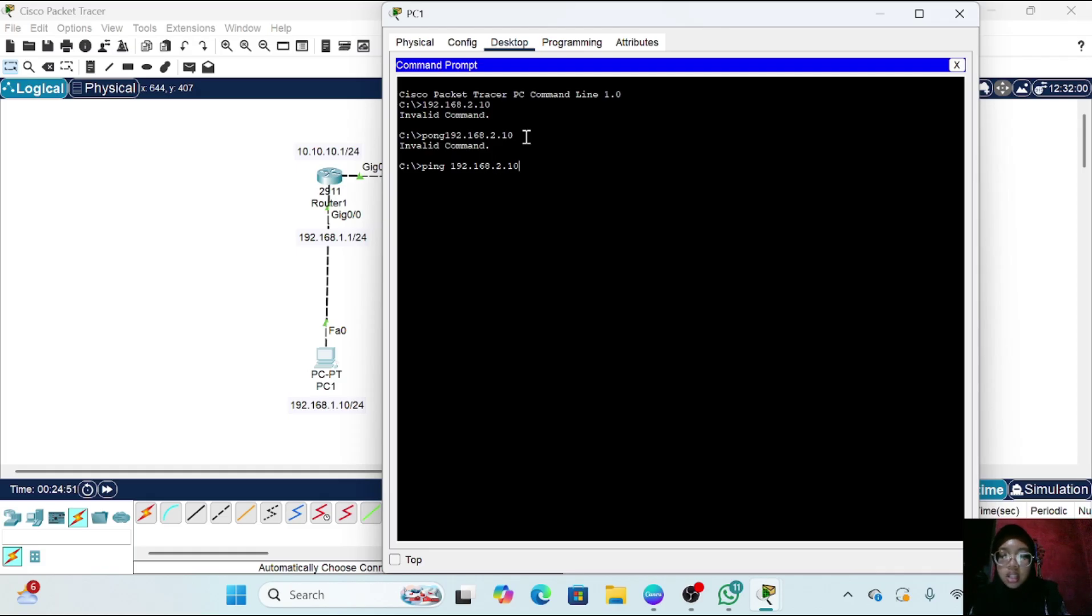
key(Return)
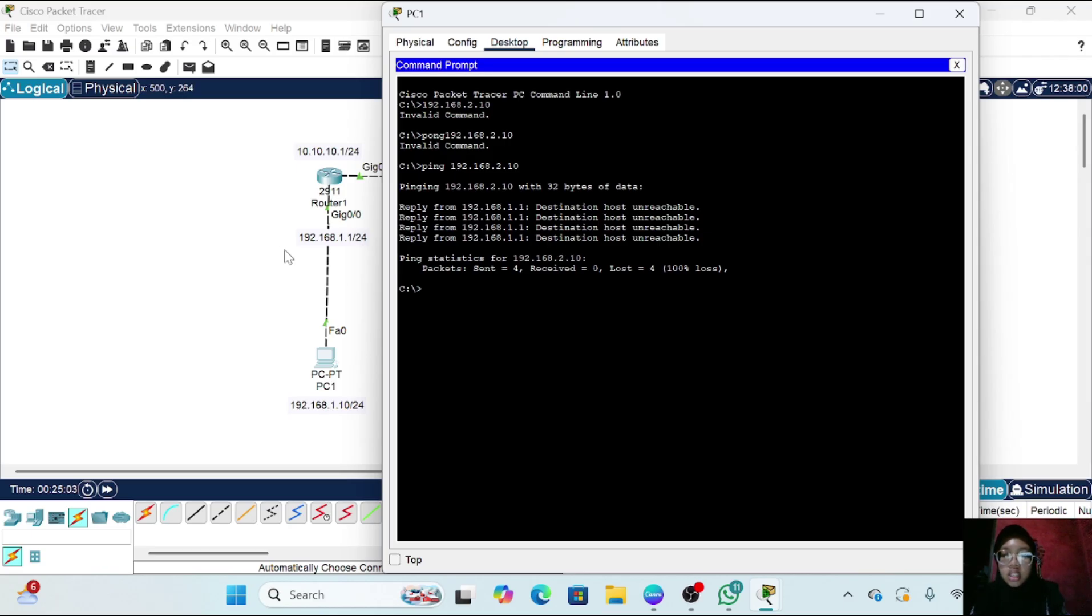
Open Router1's command line and enter global configuration mode with en and conf t
click(267, 200)
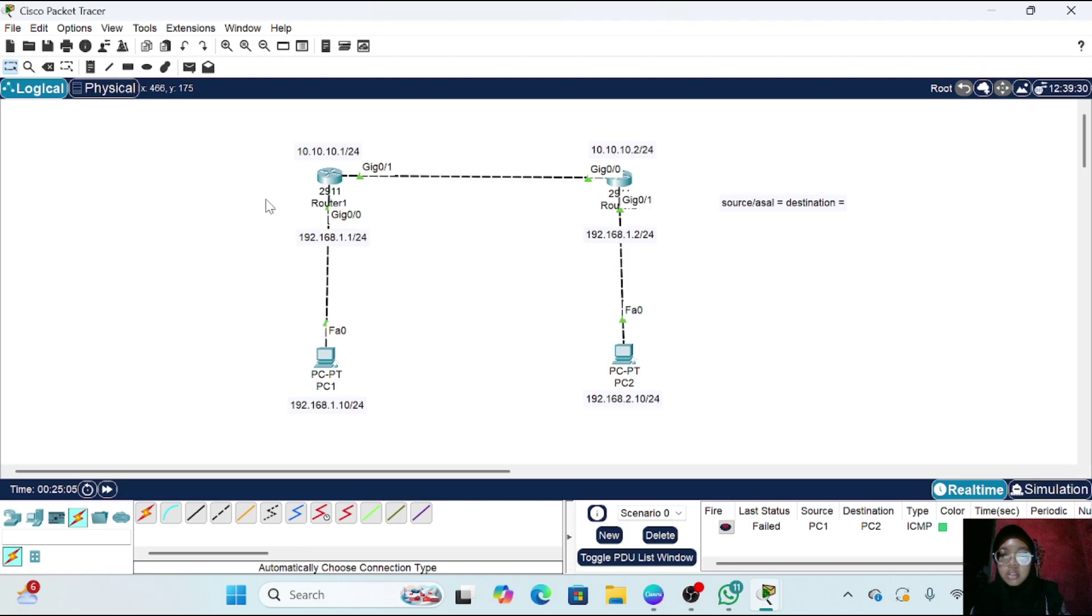
click(330, 184)
key(Return)
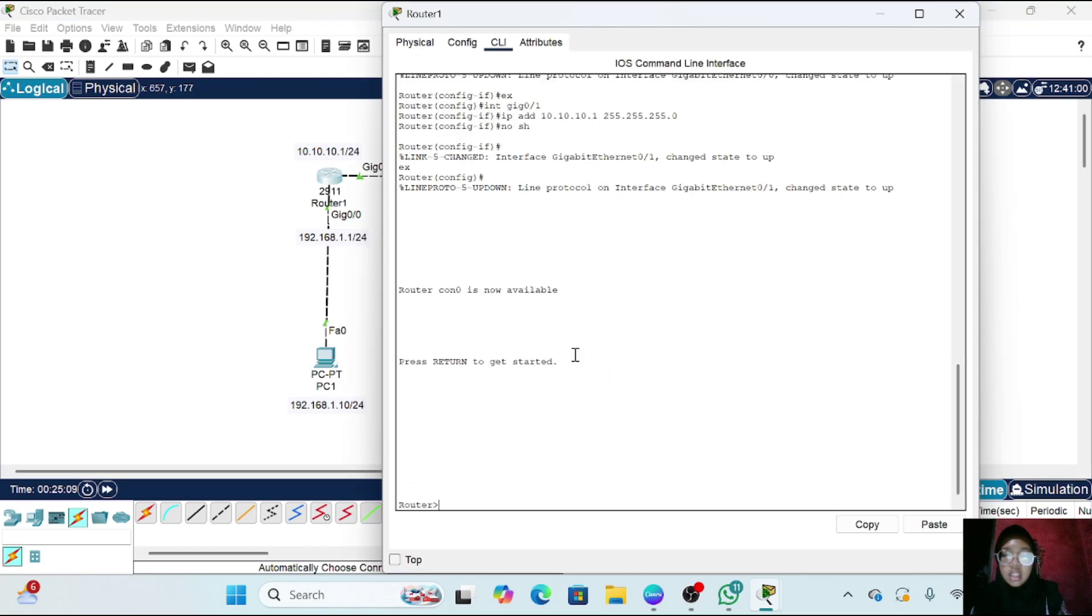
text(en)
key(Return)
text(c)
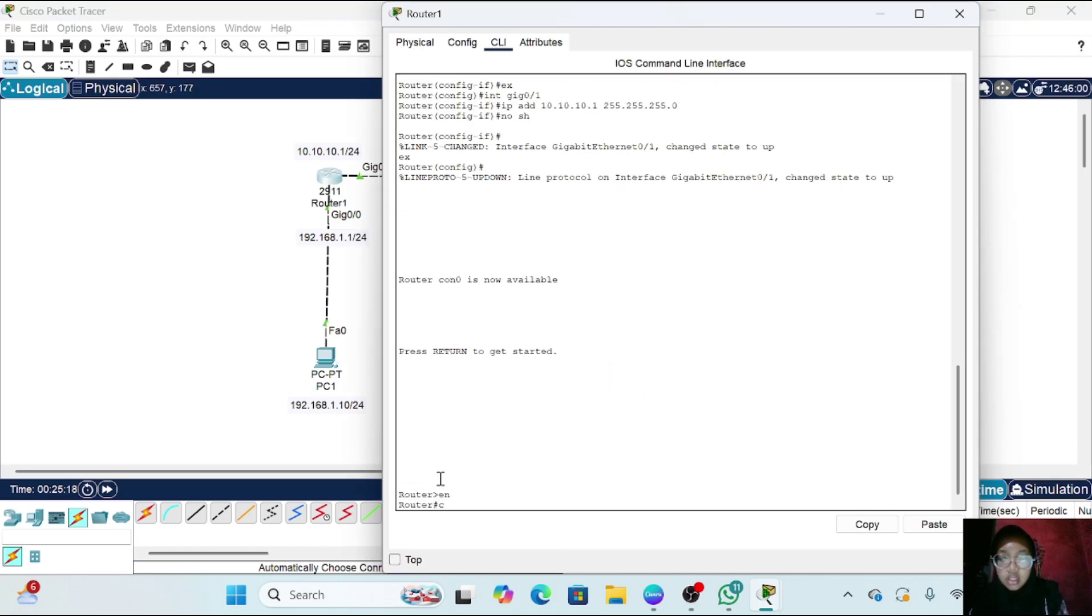
text(onf t)
key(Return)
Display Router1's routing table from configuration mode with do sh ip route
text(do)
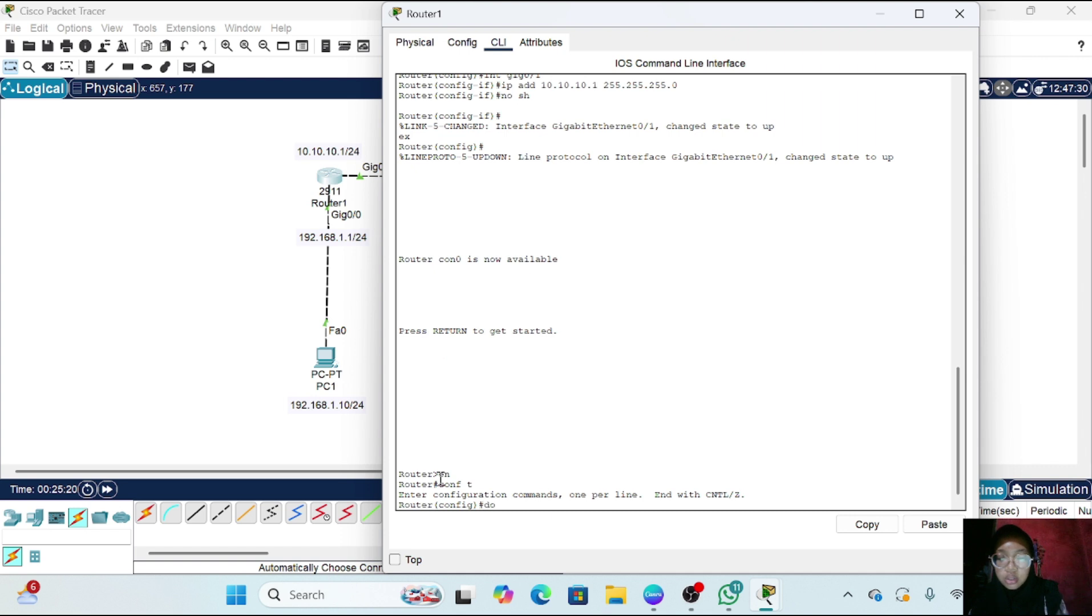
text( sh ip route)
key(Return)
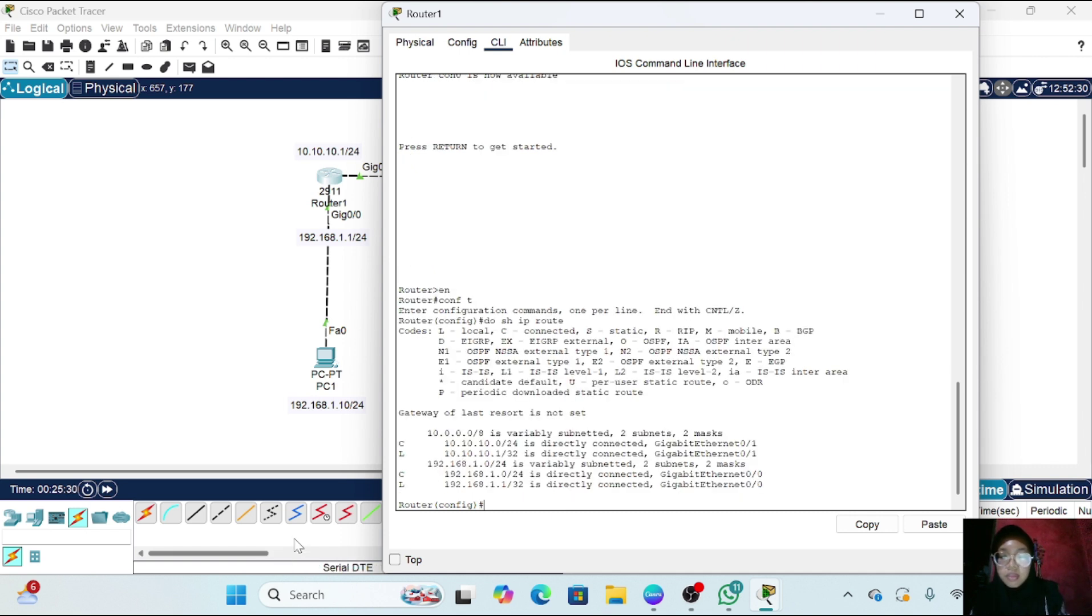
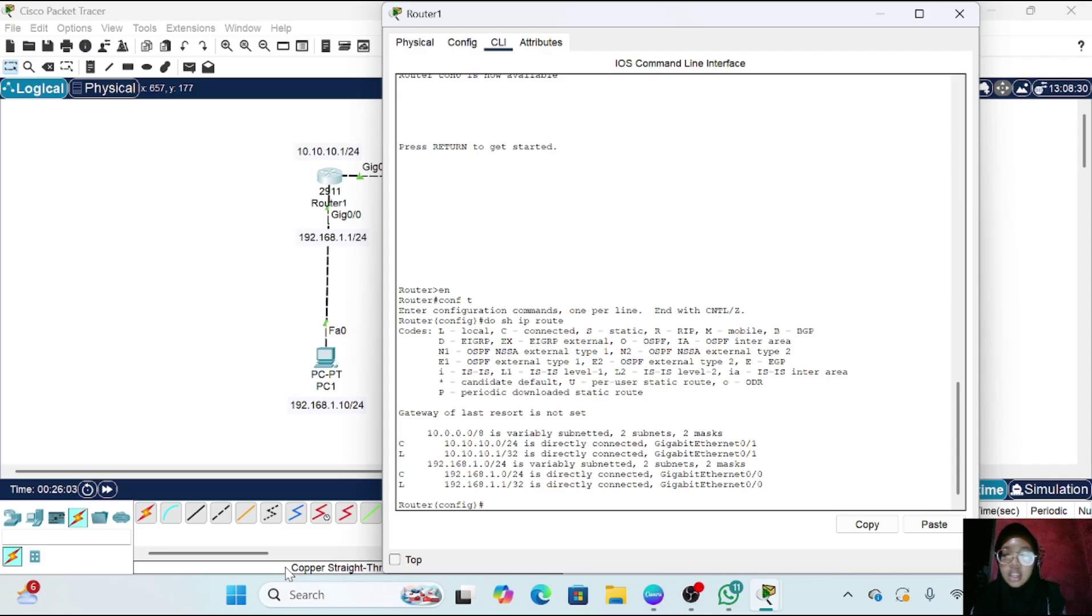
Add a static route on Router1 to network 192.168.2.0 with mask 255.255.255.0 via next hop 10.10.10.2
text(ip route)
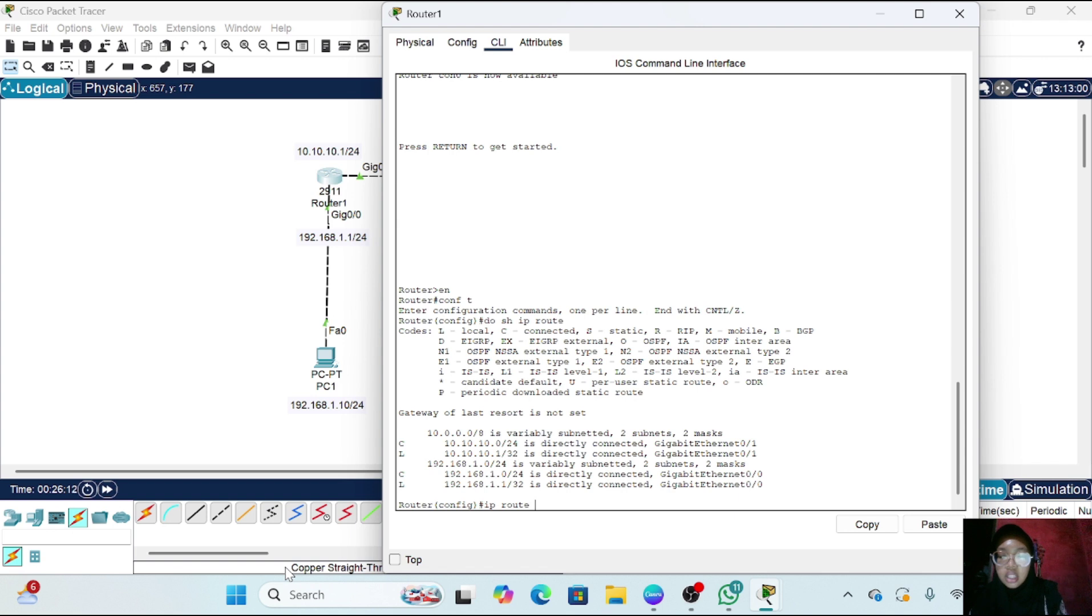
text( 192.168)
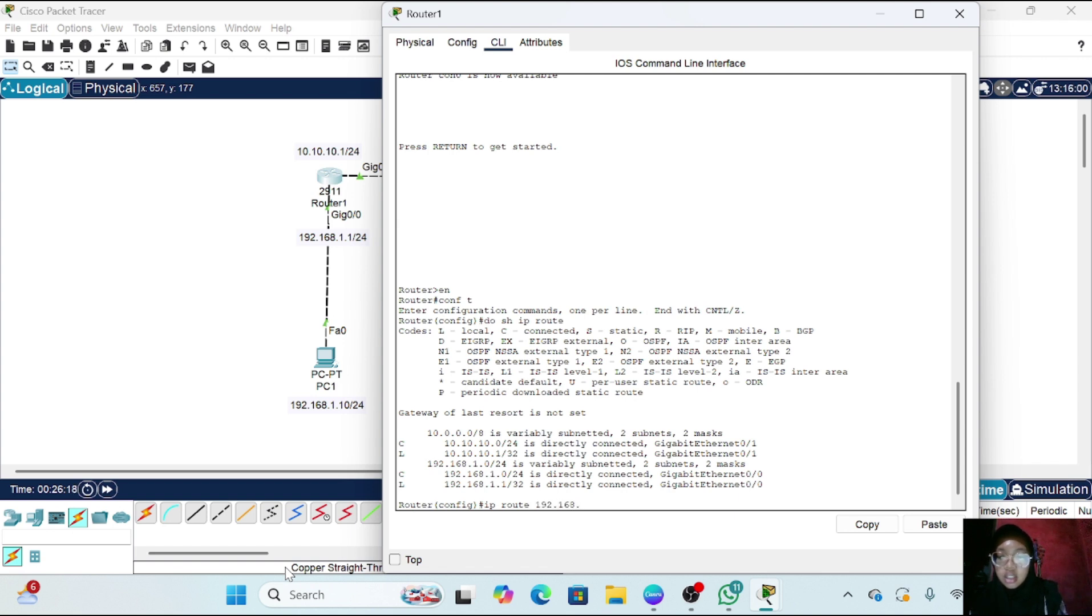
text(.2.0)
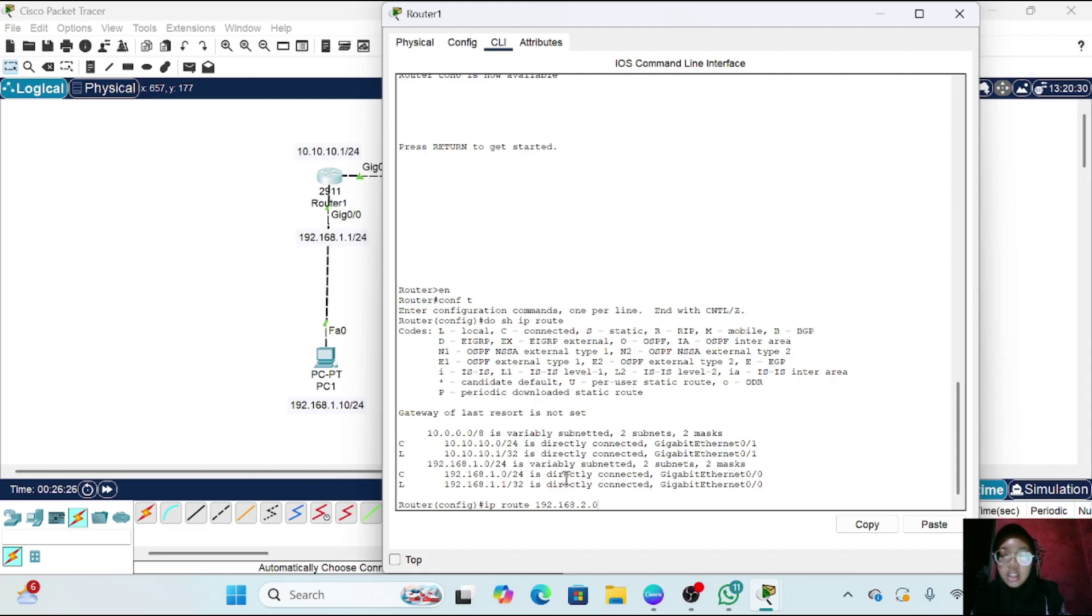
text(25)
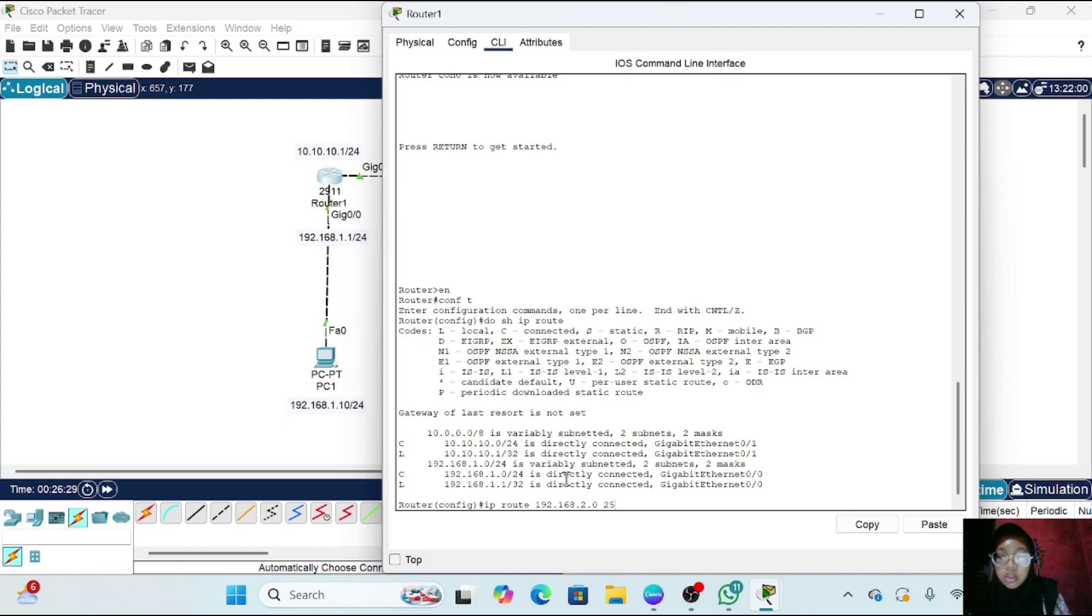
text(5.255.255)
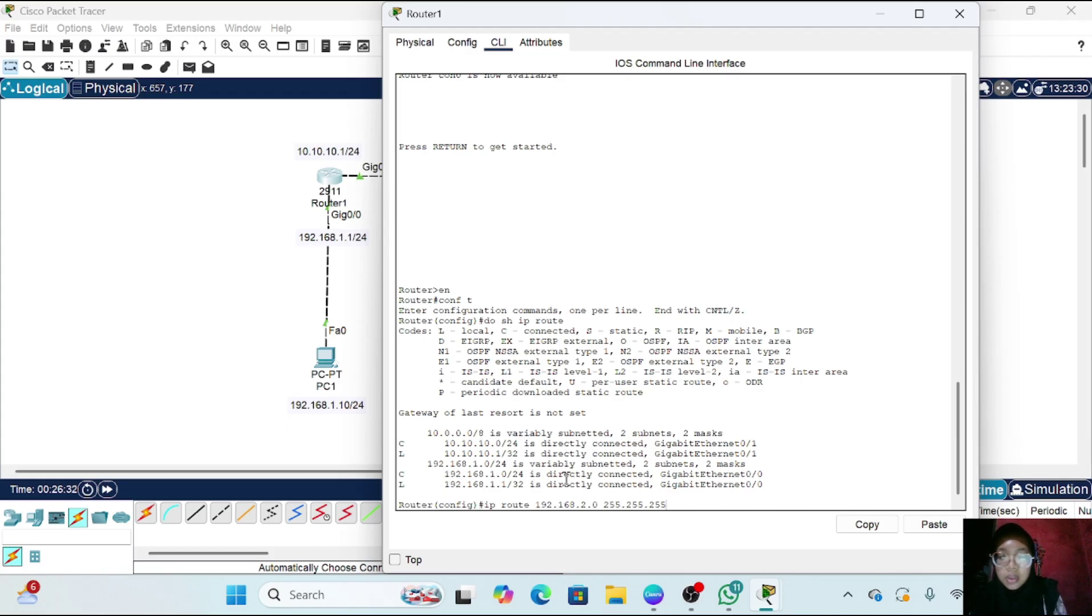
text(.0)
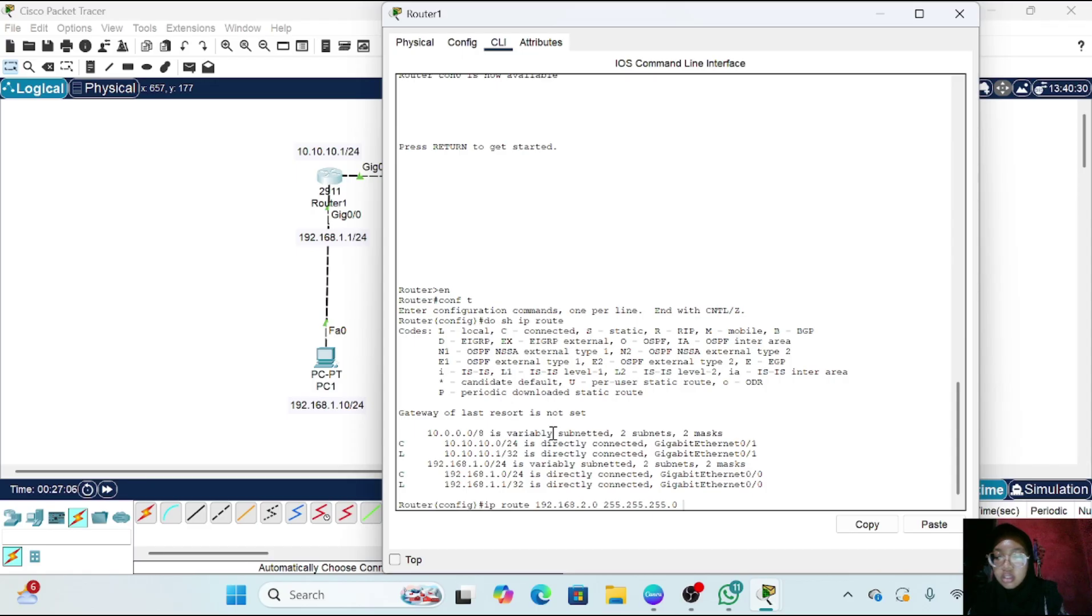
drag(728, 14, 907, 241)
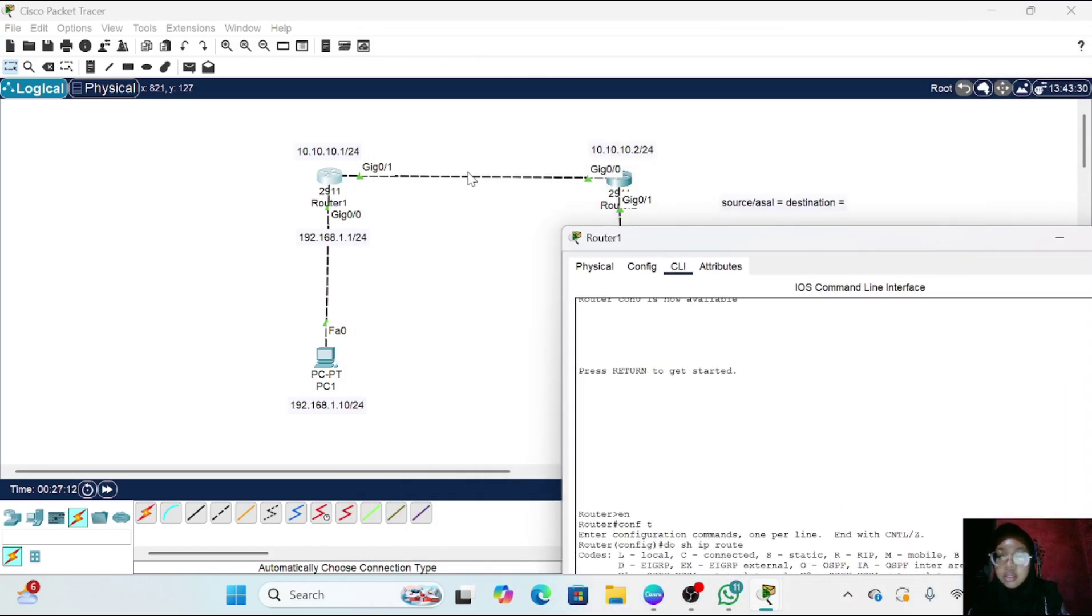
drag(739, 240, 586, 21)
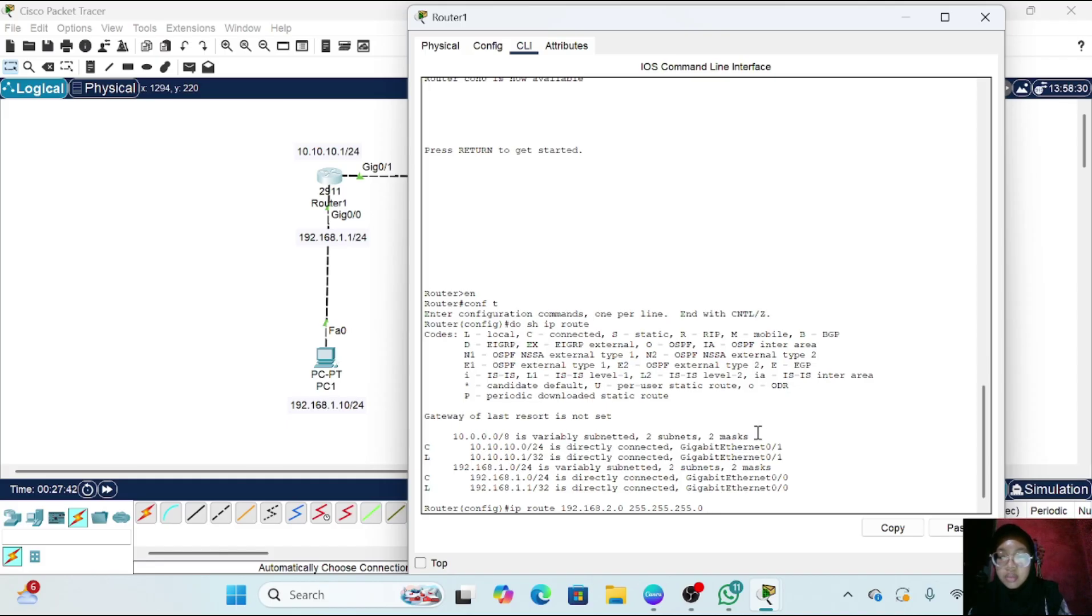
text(10.10.10.)
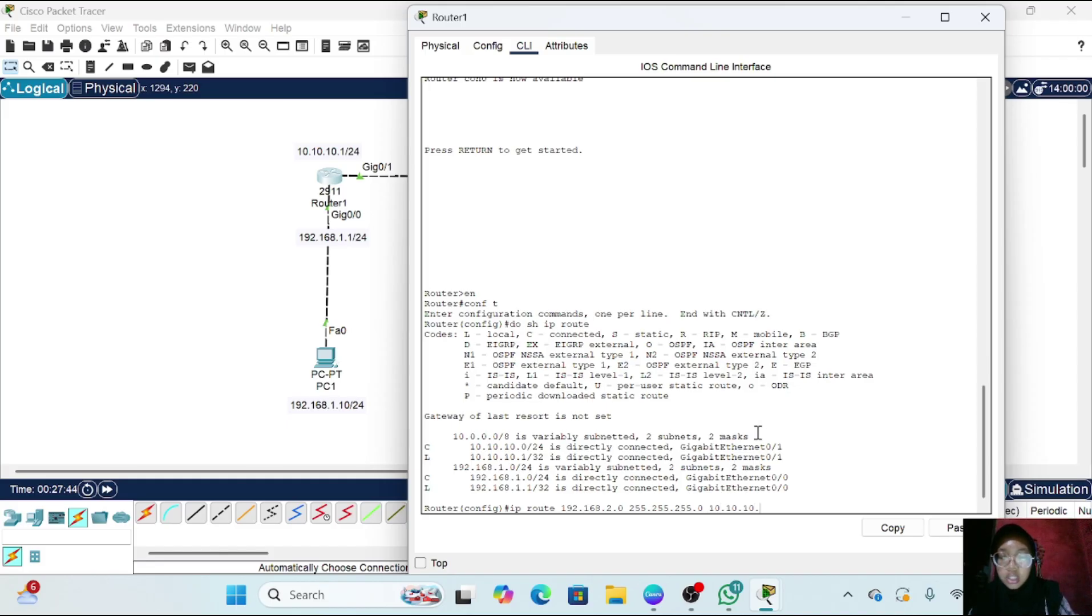
text(2)
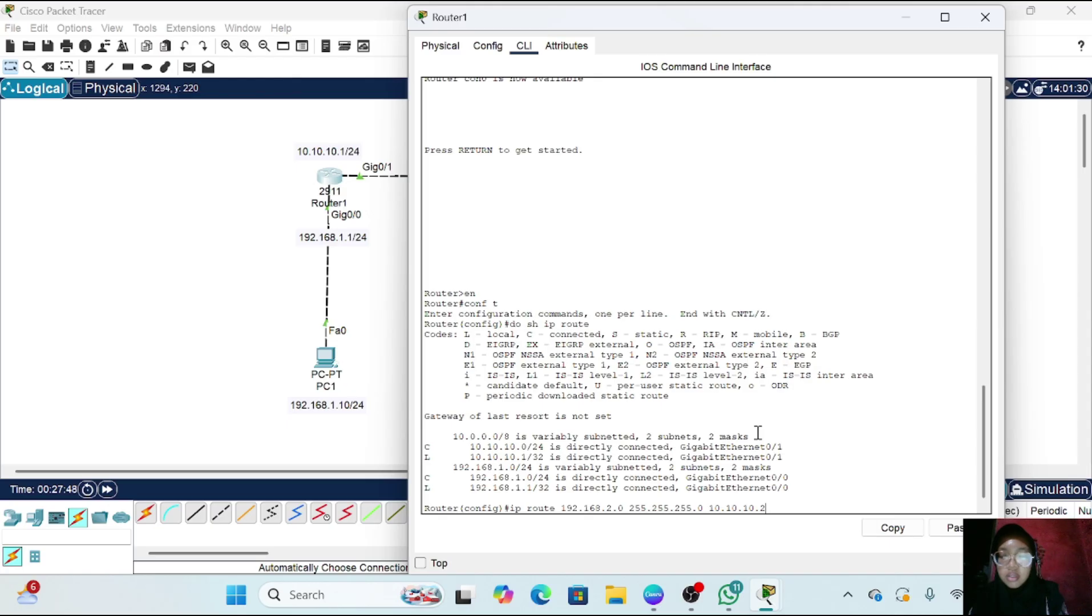
key(Return)
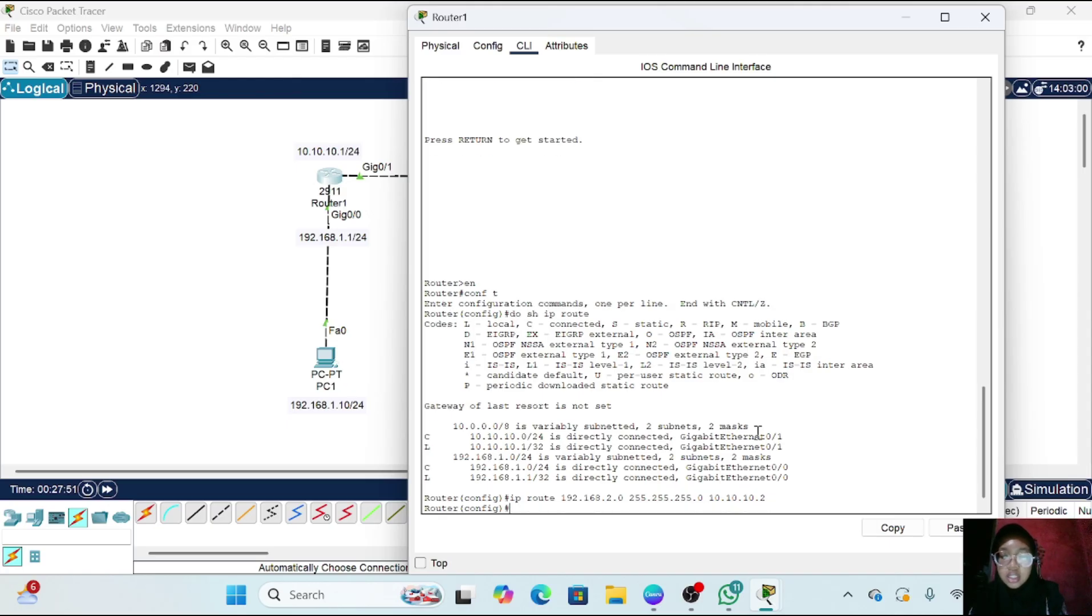
Display Router1's routing table again and highlight the static route's network address, 192.168.2.0/24
text(do sh ip)
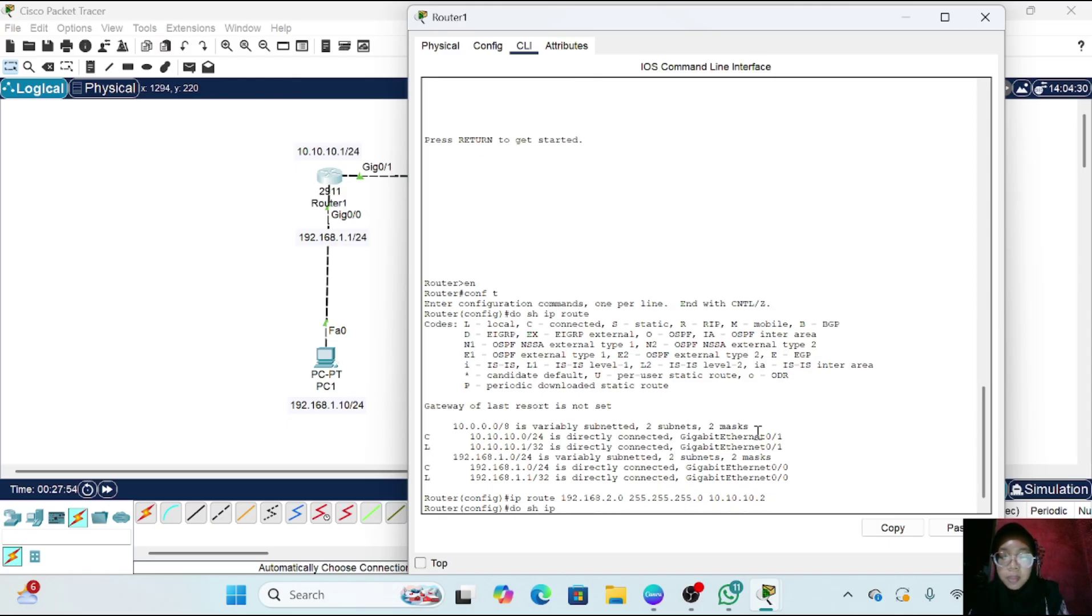
text( route)
key(Return)
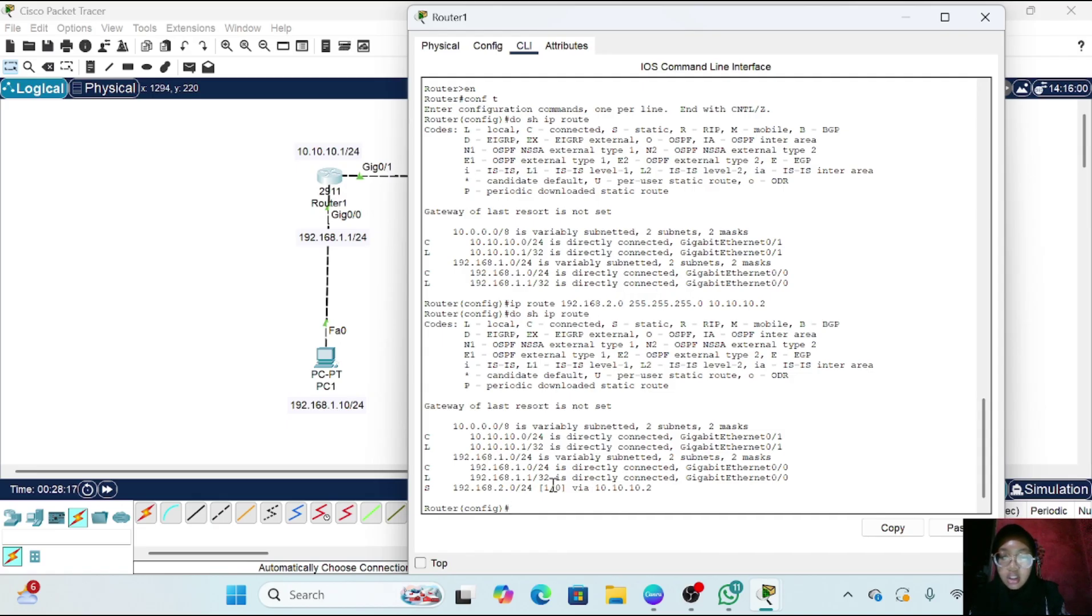
drag(535, 486, 449, 488)
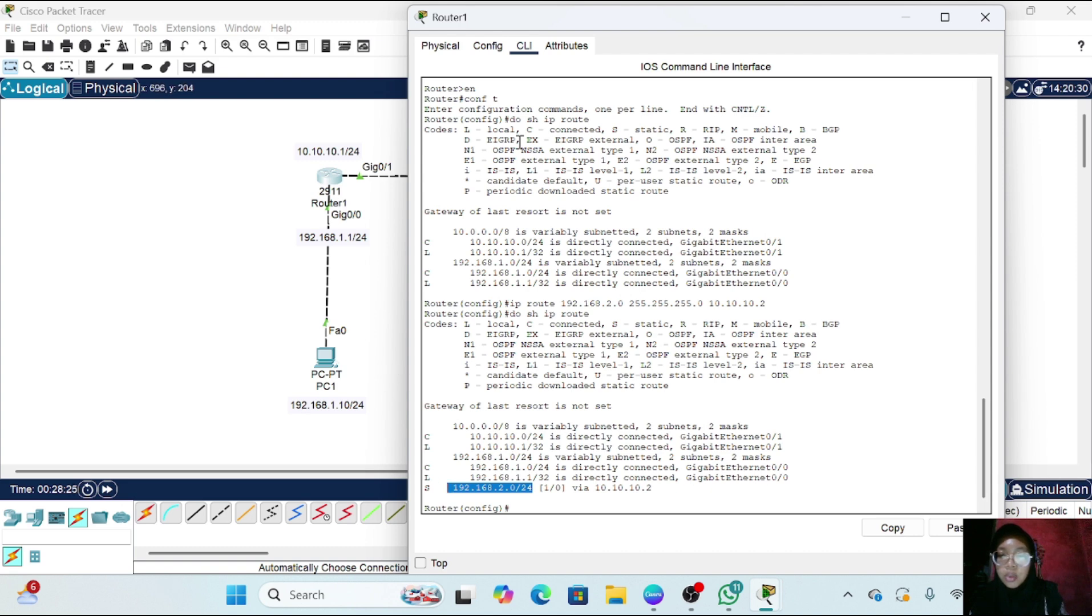
Open Router2's command line and enter global configuration mode with en and conf t
click(906, 18)
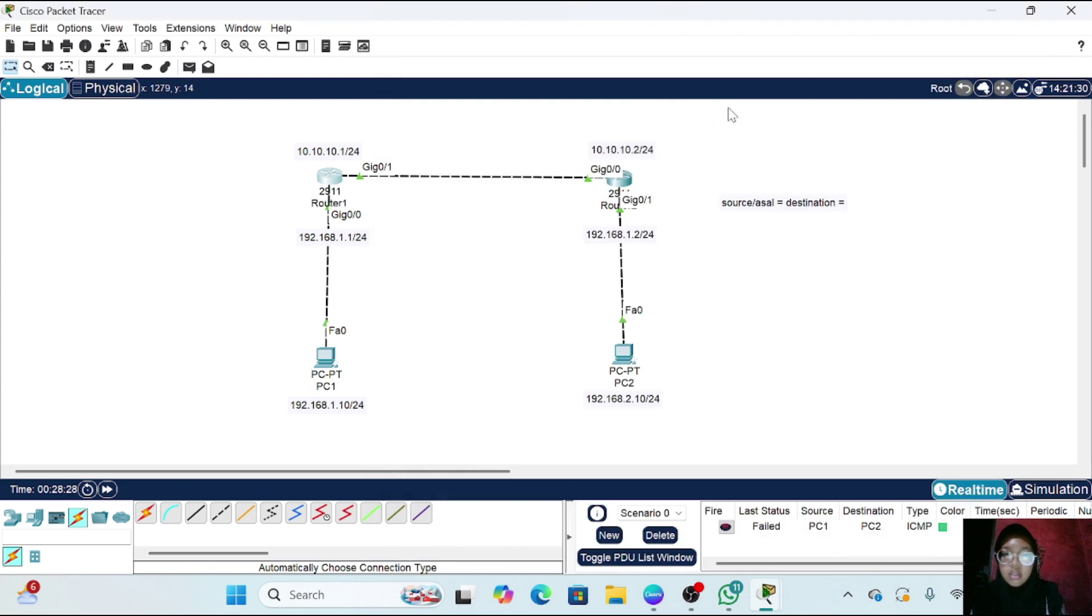
click(626, 178)
key(Return)
text(en)
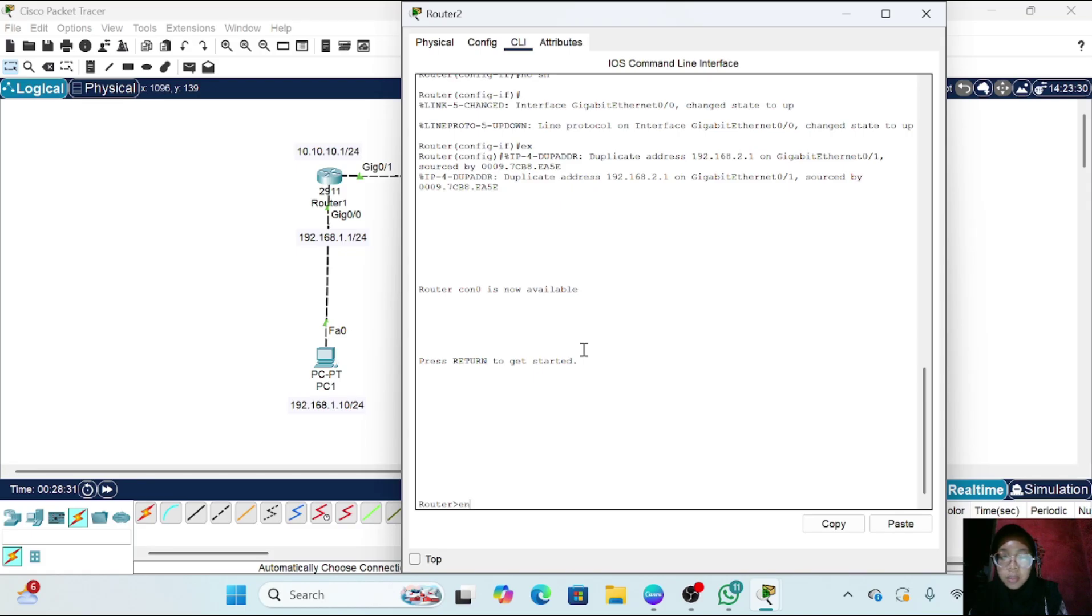
key(Return)
text(conf)
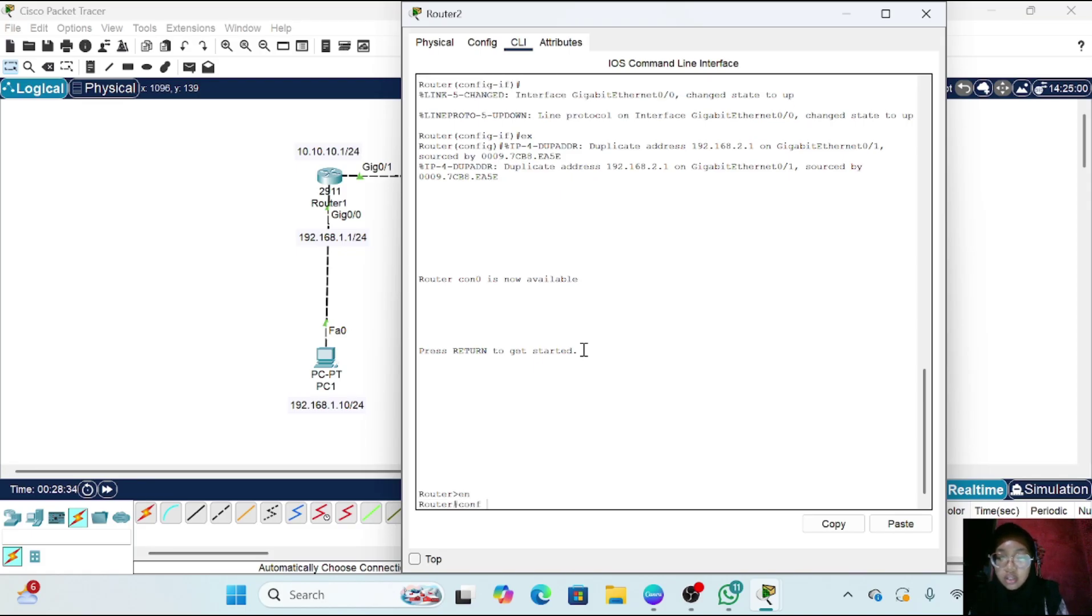
text( t)
key(Return)
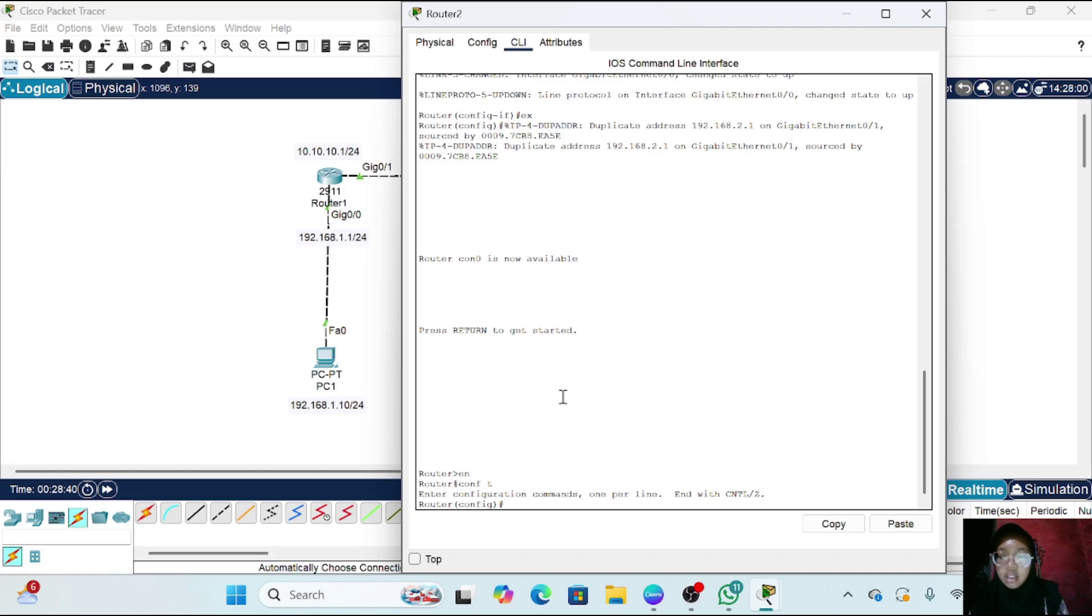
Add a static route on Router2 to network 192.168.1.0 with mask 255.255.255.0 via next hop 10.10.10.1
text(ip route)
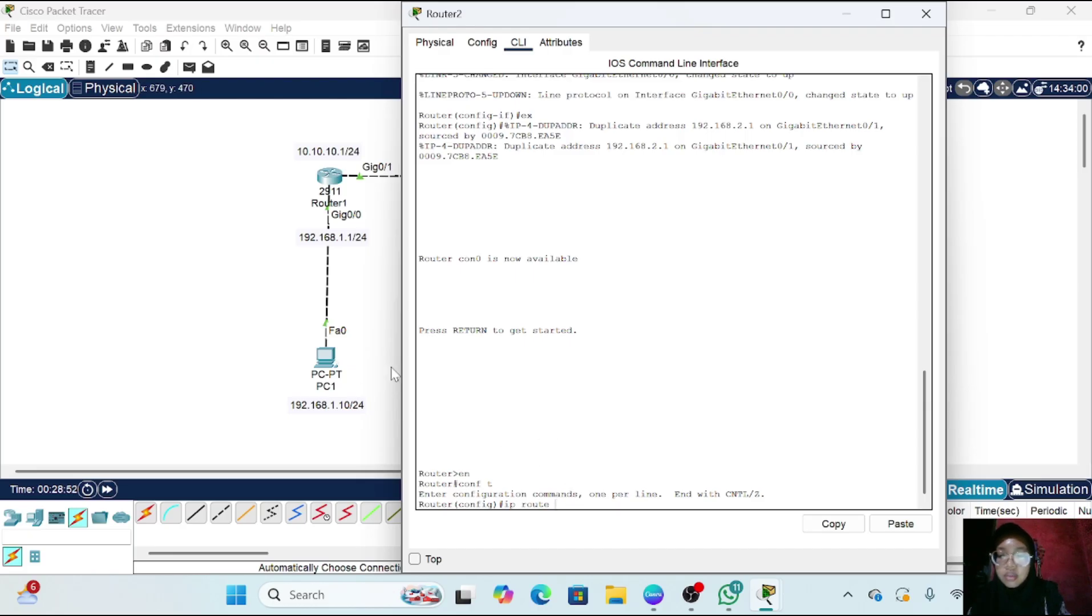
text(19)
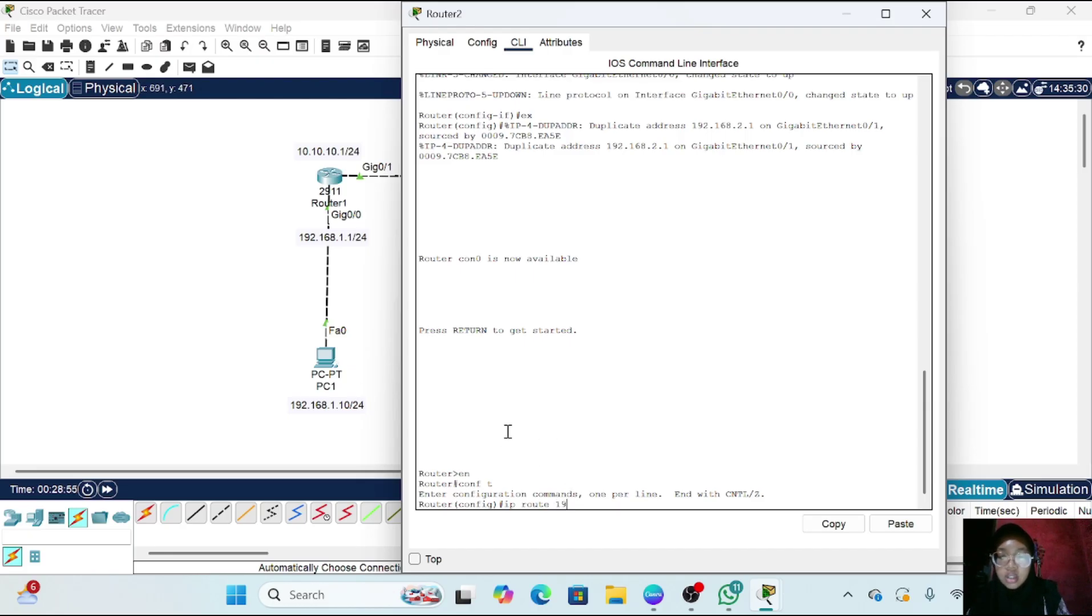
text(2.168)
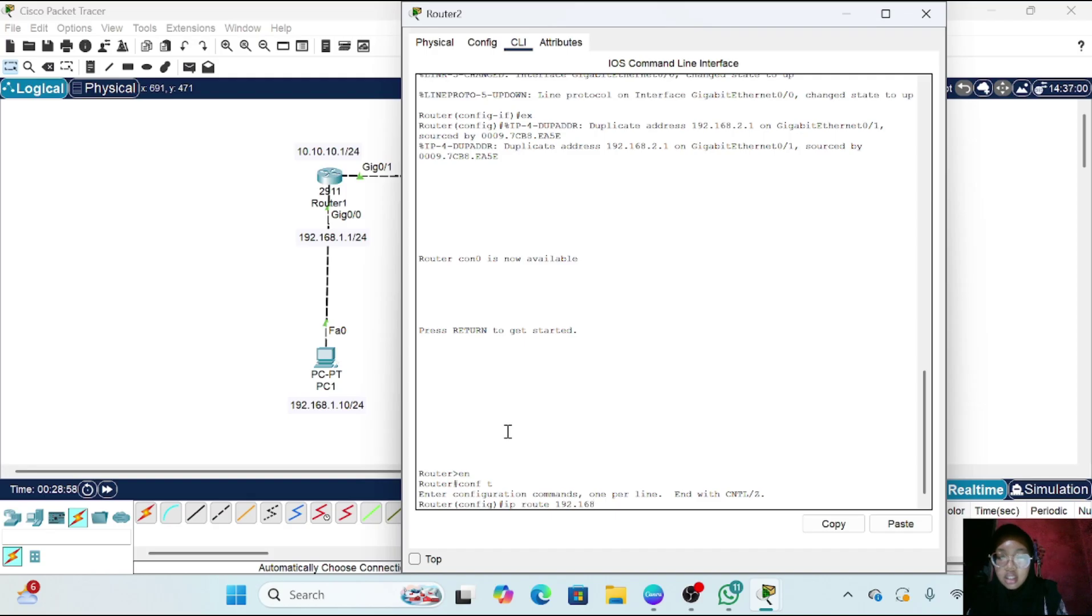
text(.1.0)
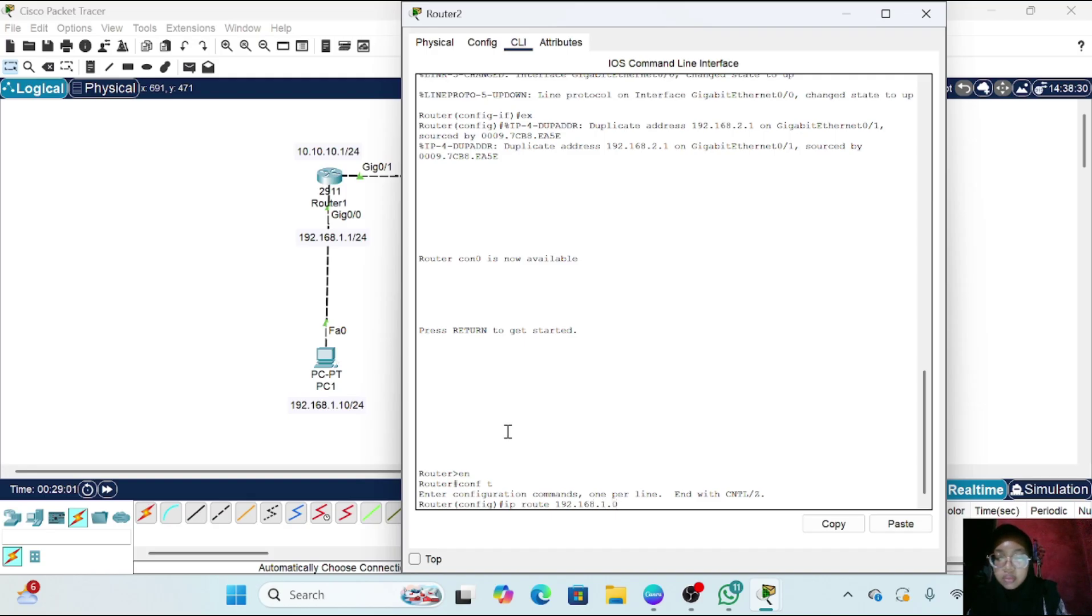
text( 2)
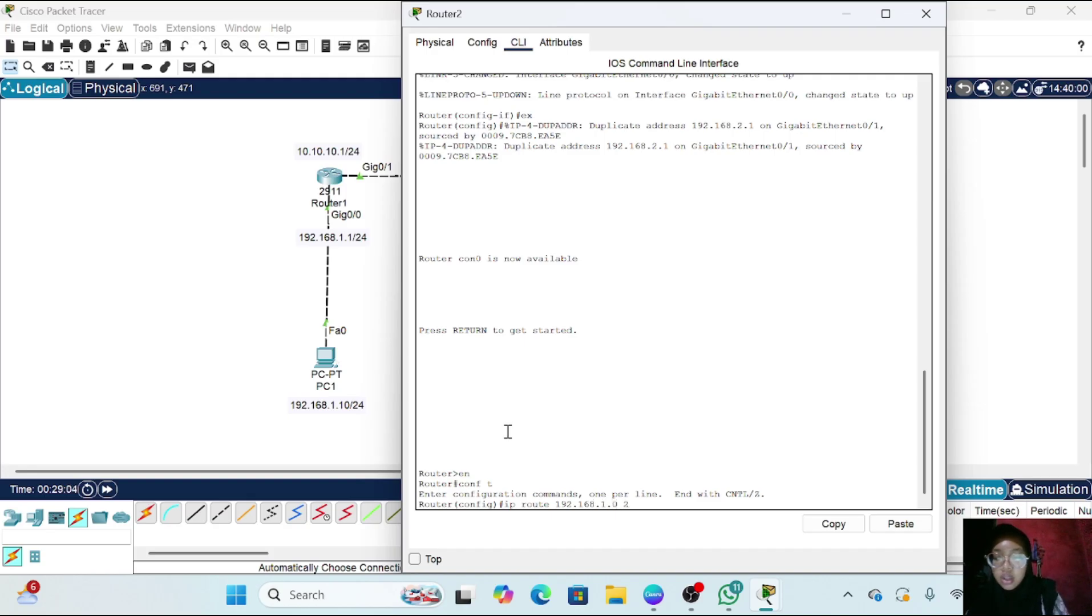
text(55.255.255.0)
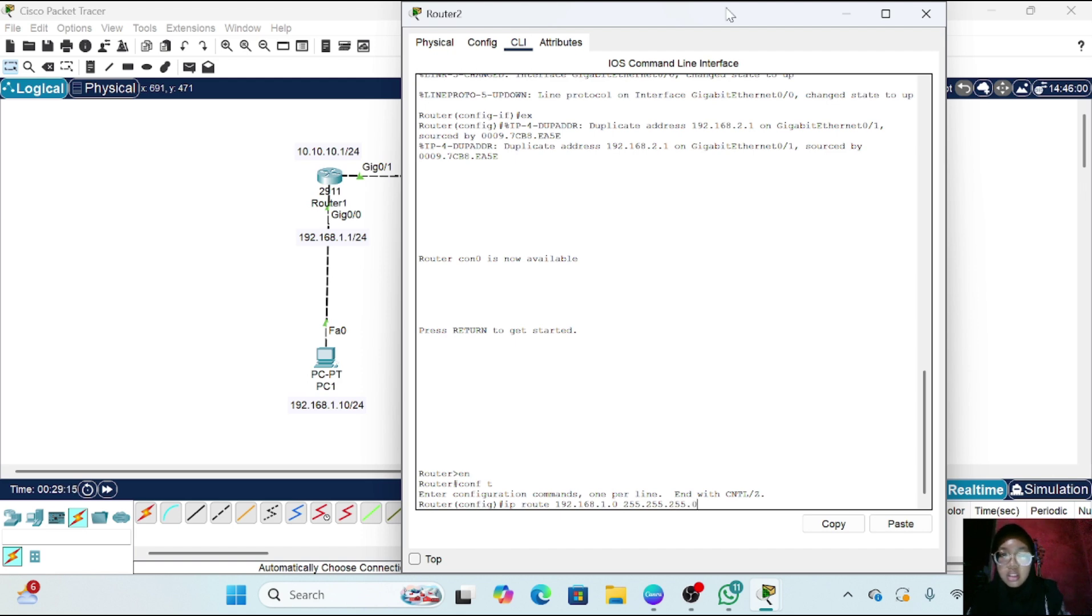
drag(729, 15, 831, 437)
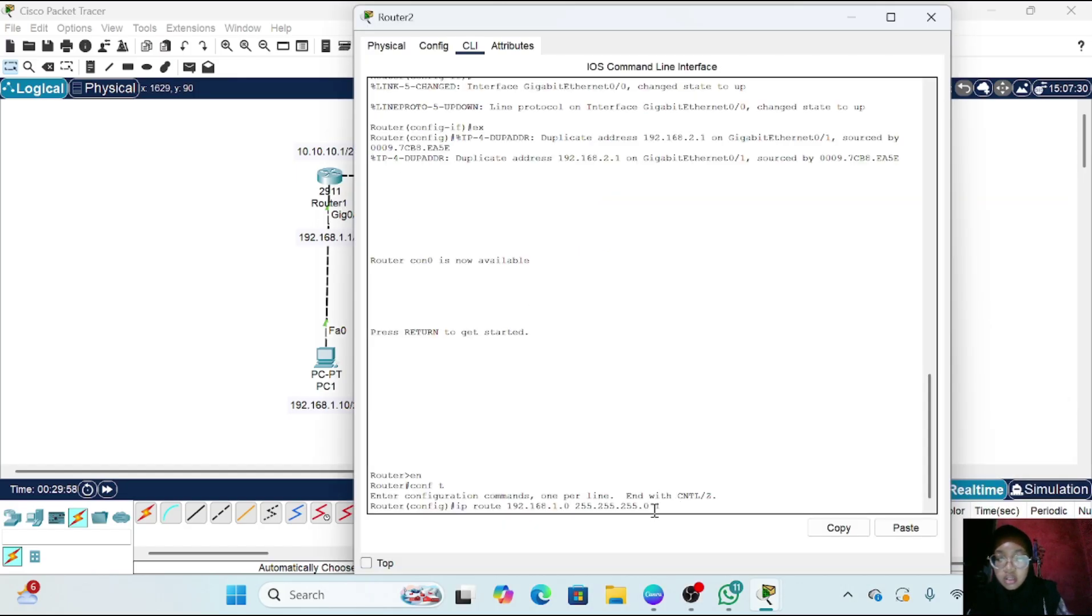
text(10.10.10.1)
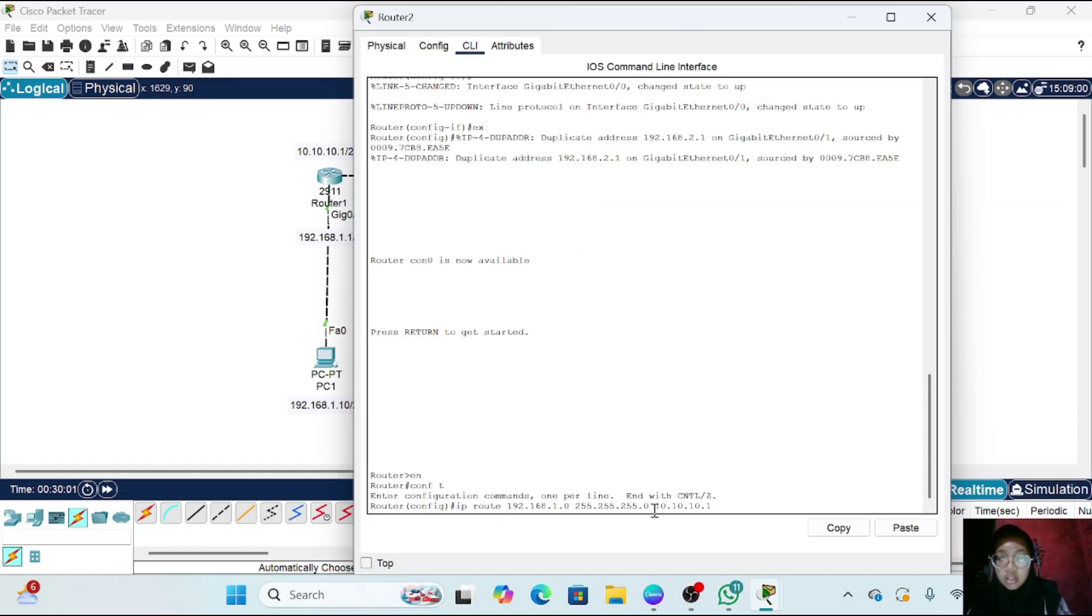
key(Return)
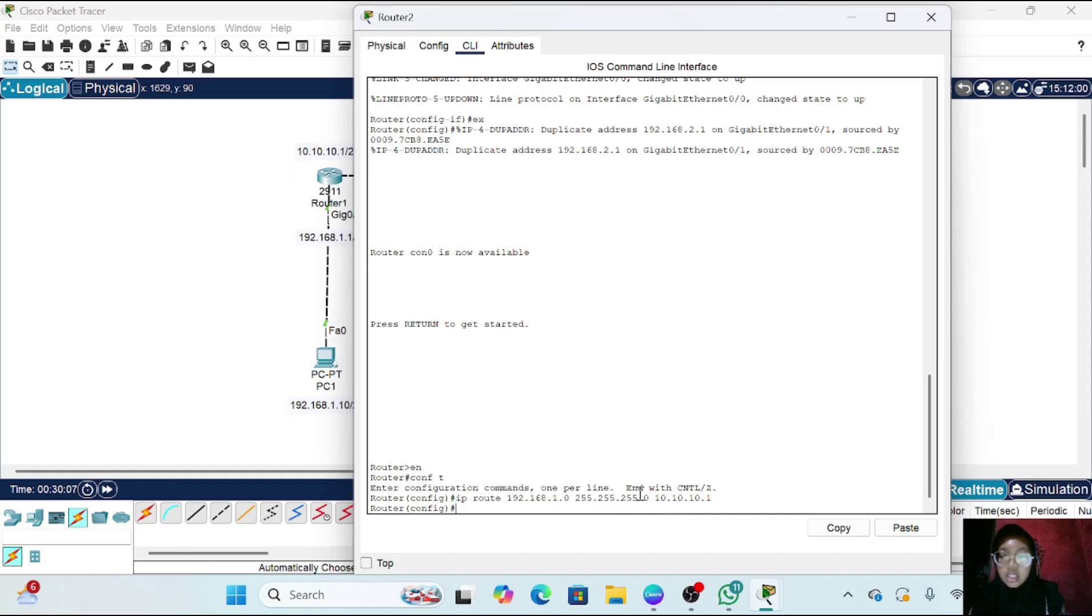
Display Router2's routing table from configuration mode with do sh ip route
text(do sh)
text(ip )
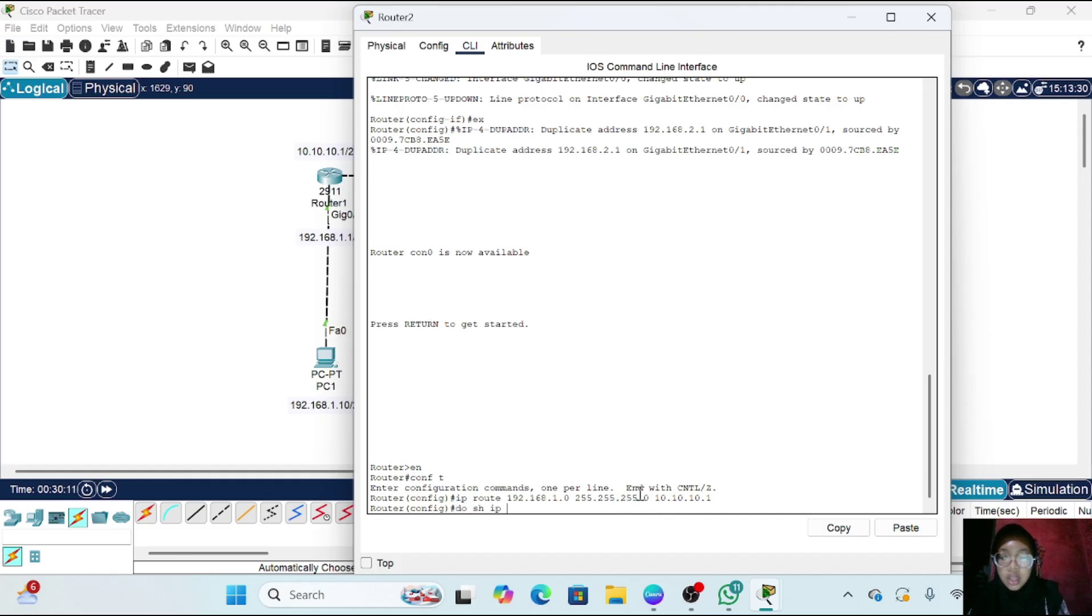
text(r)
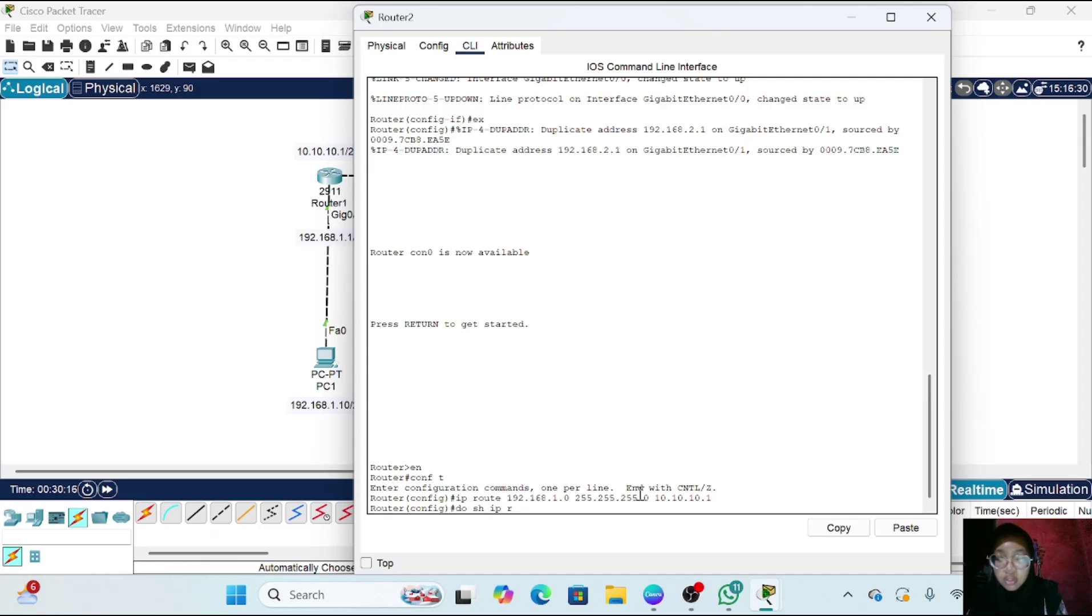
text(pioute)
key(Return)
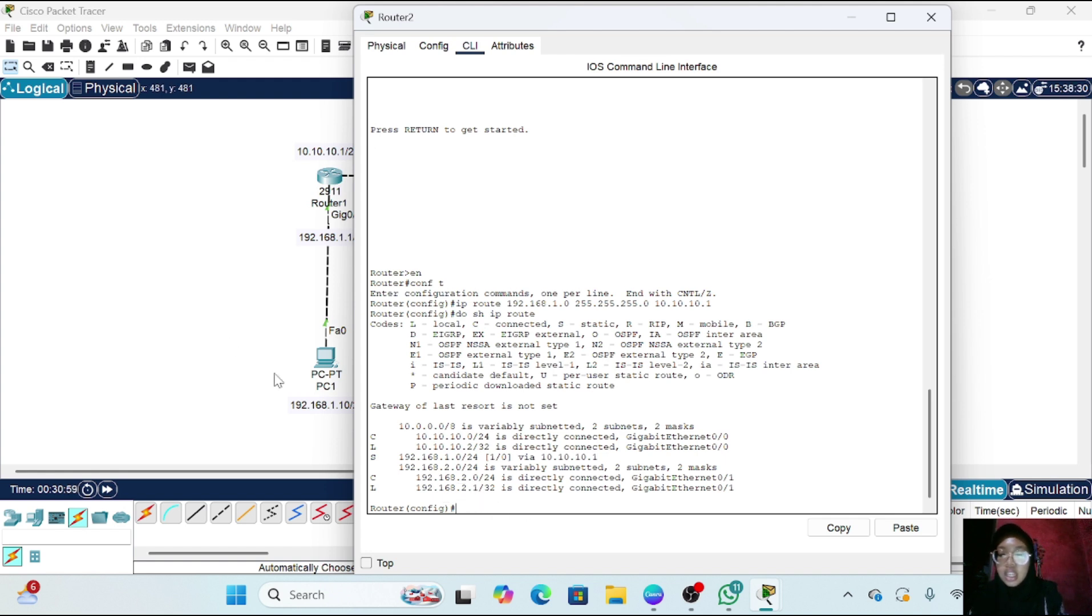
Ping PC2 at 192.168.2.10 twice from PC1's command prompt, then return to the topology
click(196, 330)
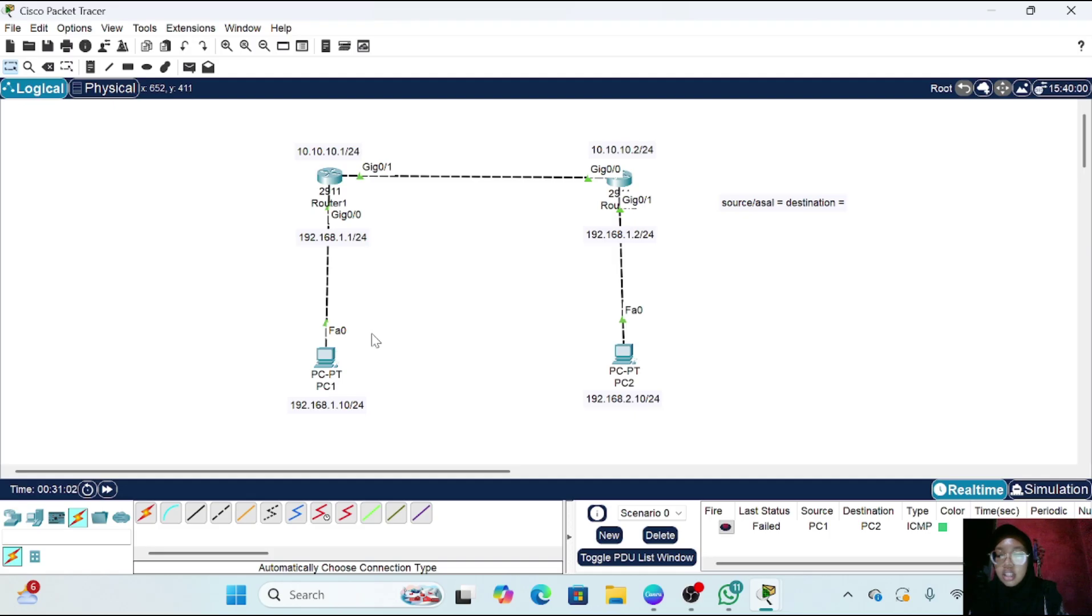
click(326, 358)
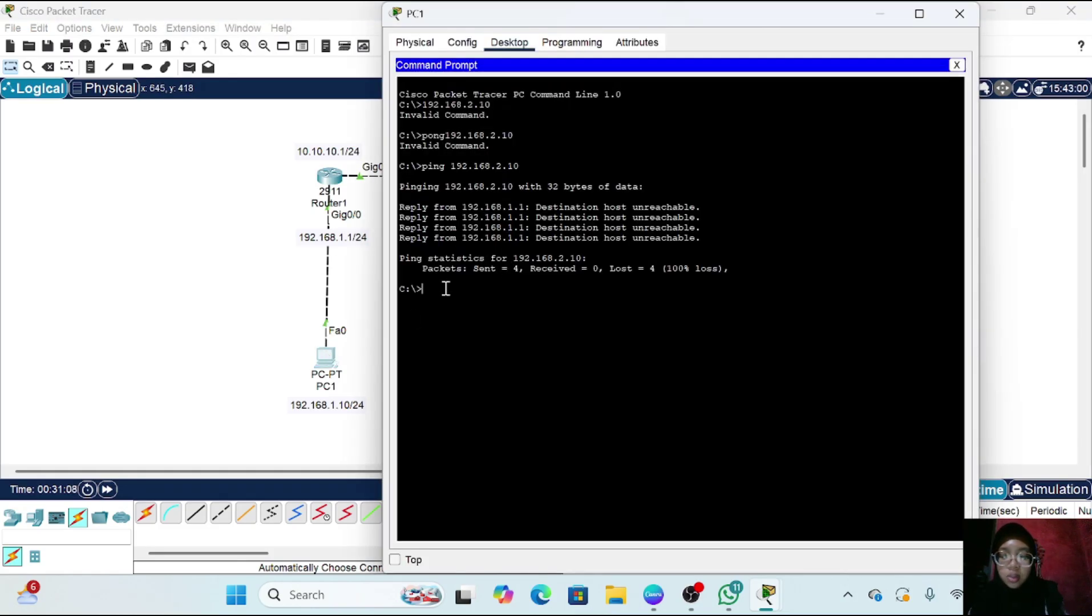
key(Up)
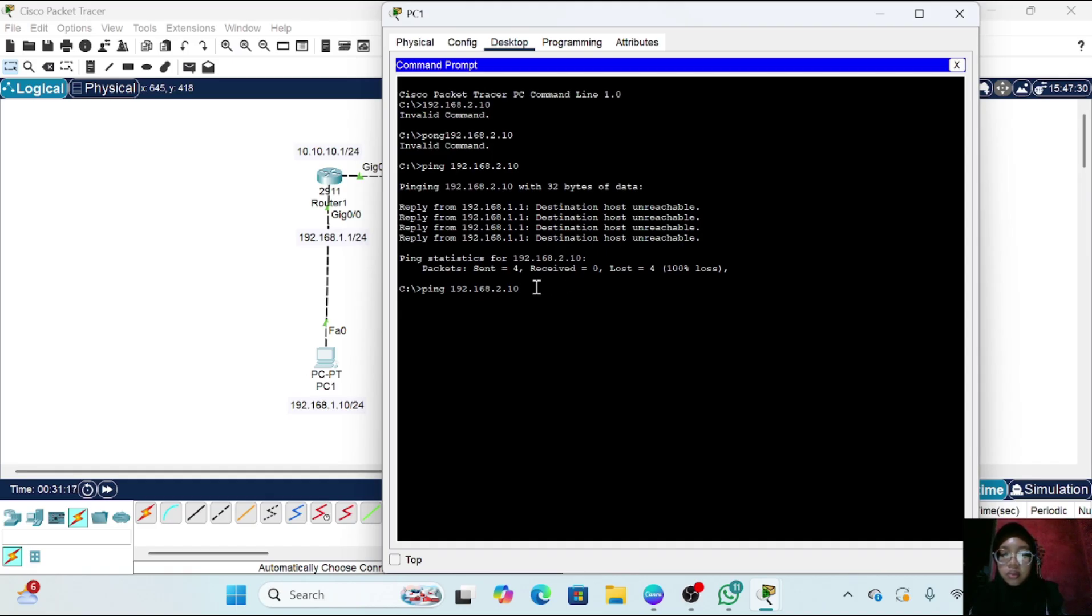
key(Return)
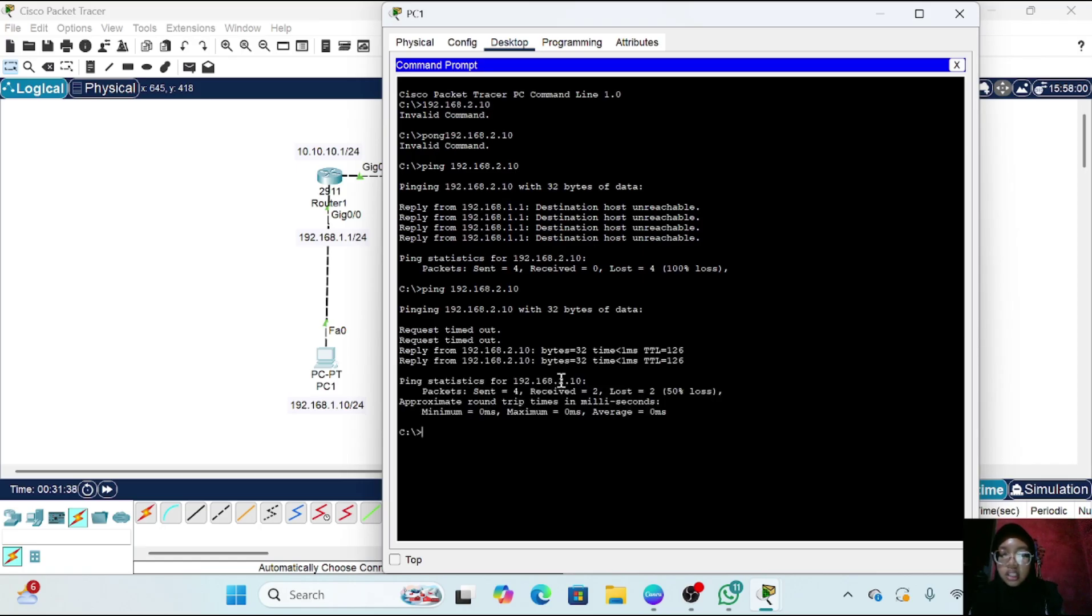
key(Up)
key(Return)
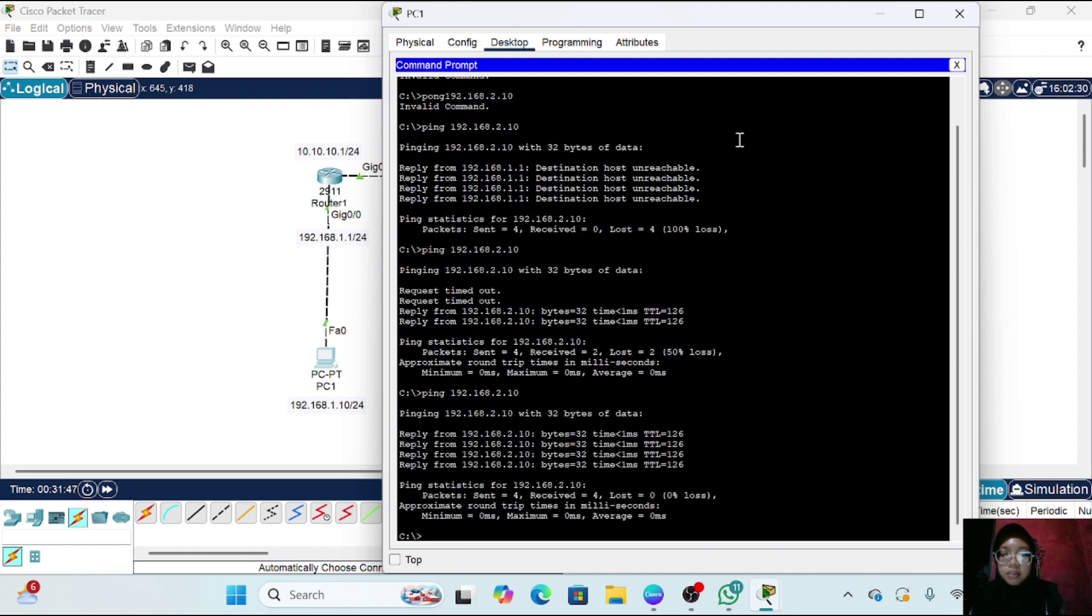
click(875, 11)
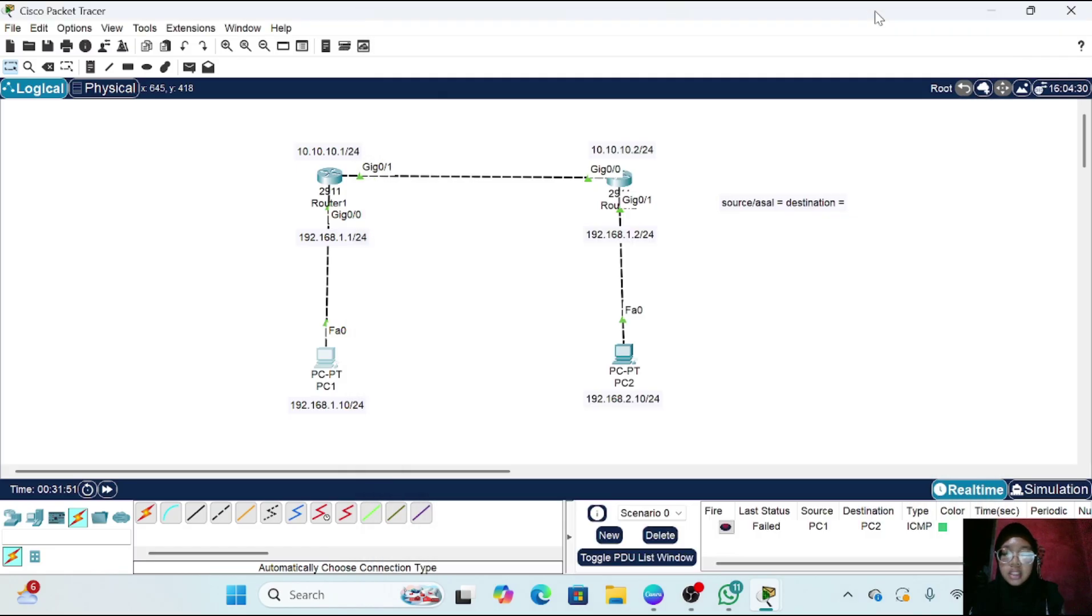
Send a simple PDU from PC2 to PC1 to test the return path
click(189, 67)
click(624, 353)
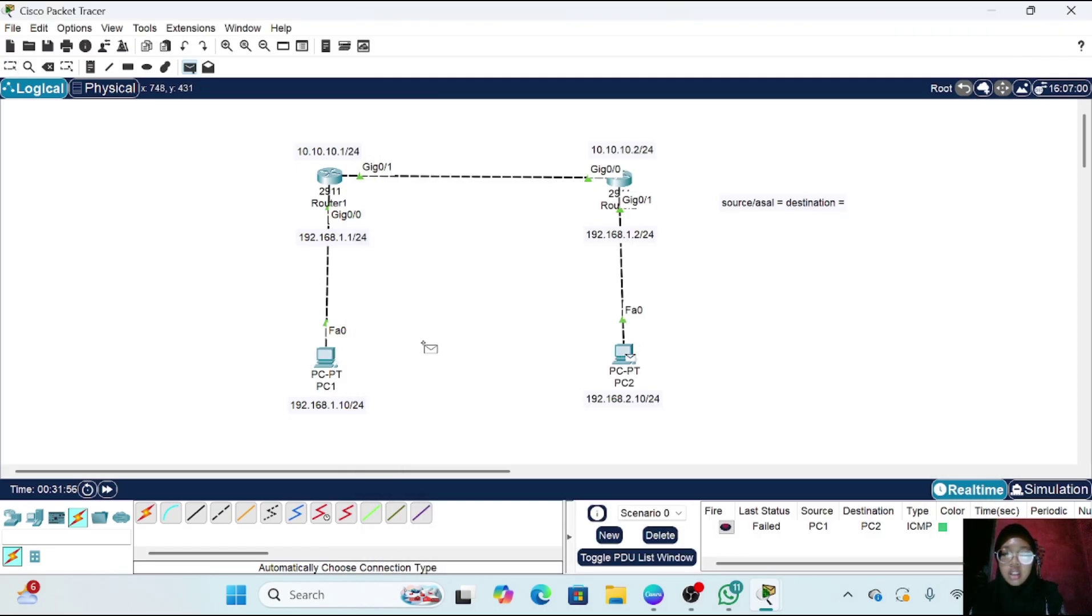
click(316, 358)
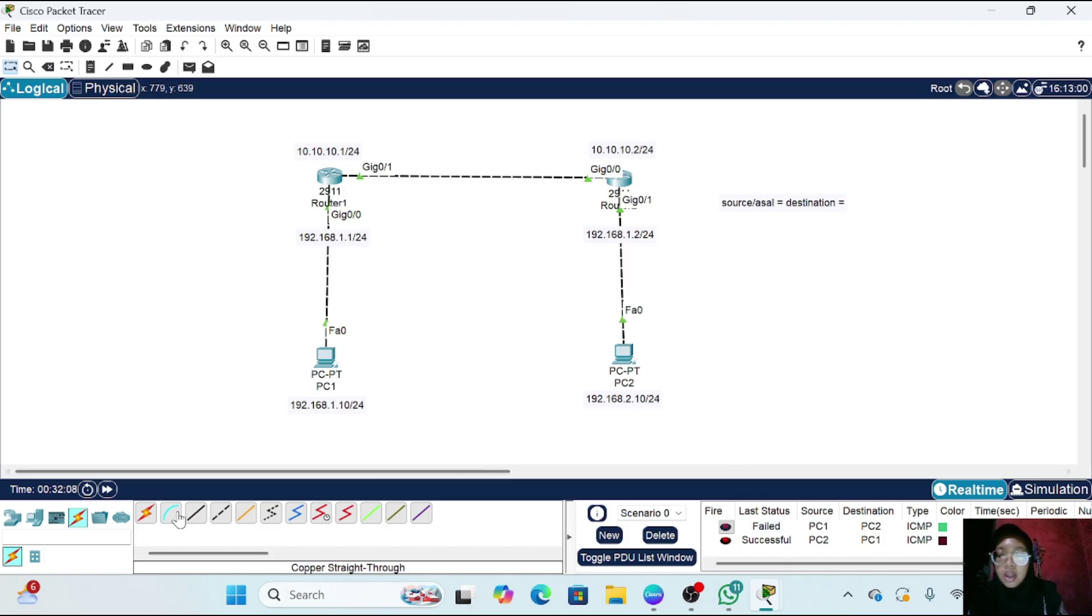
Add a third 2911 router to the right of Router2
click(12, 516)
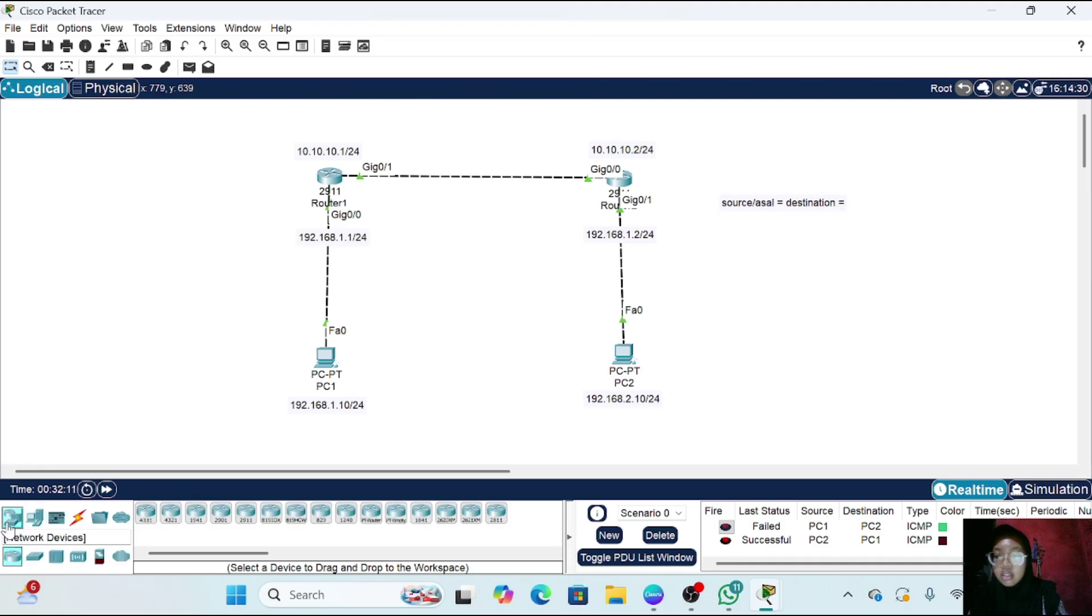
click(246, 514)
click(719, 168)
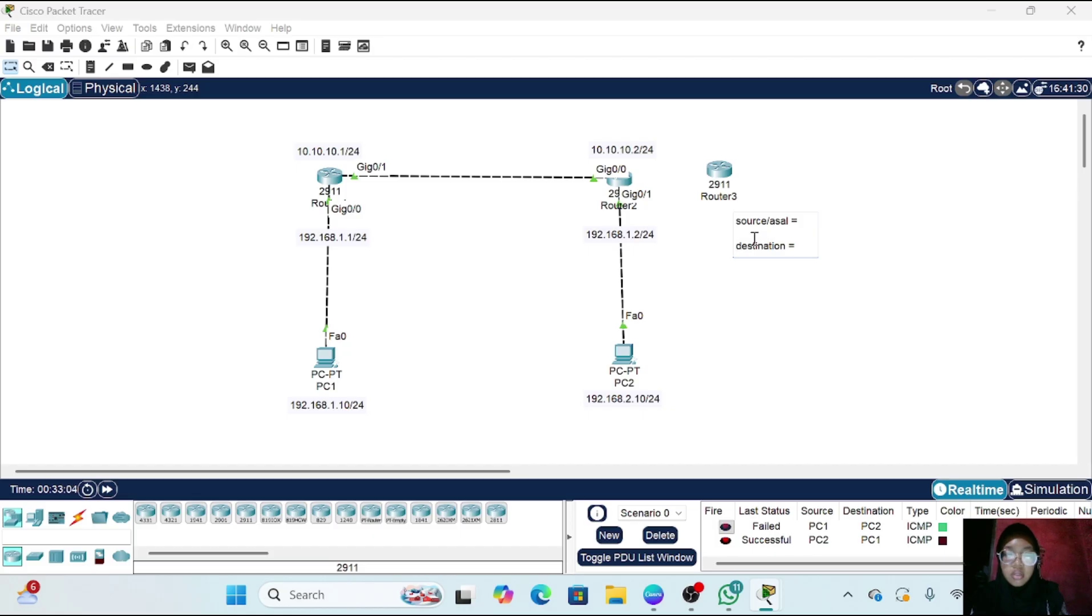
Remove the blank line between "source/asal =" and "destination =" in the note and move the note below Router3
key(BackSpace)
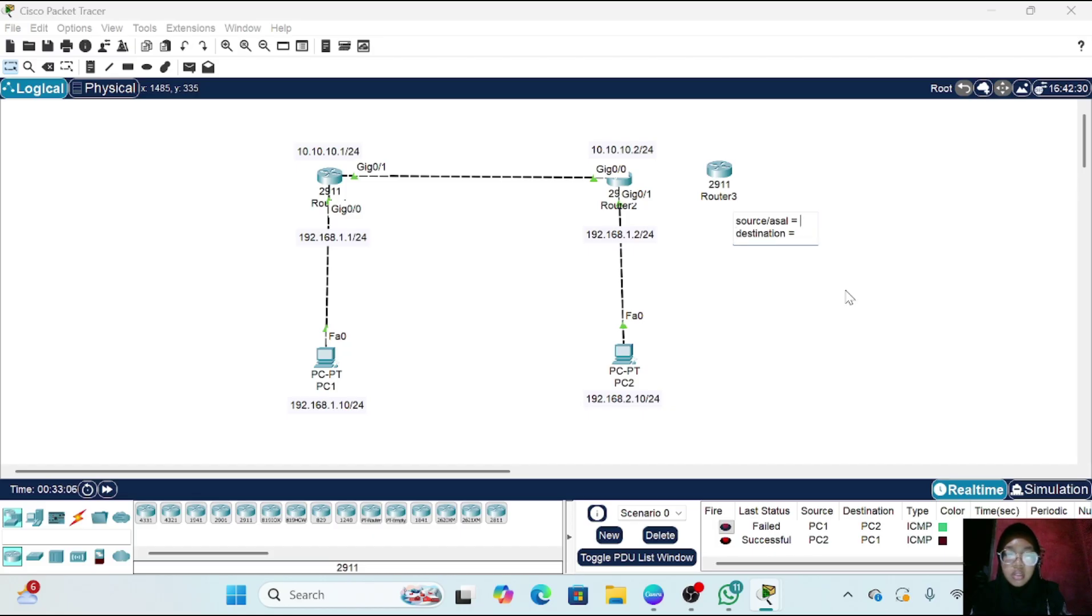
click(851, 299)
drag(947, 197, 721, 239)
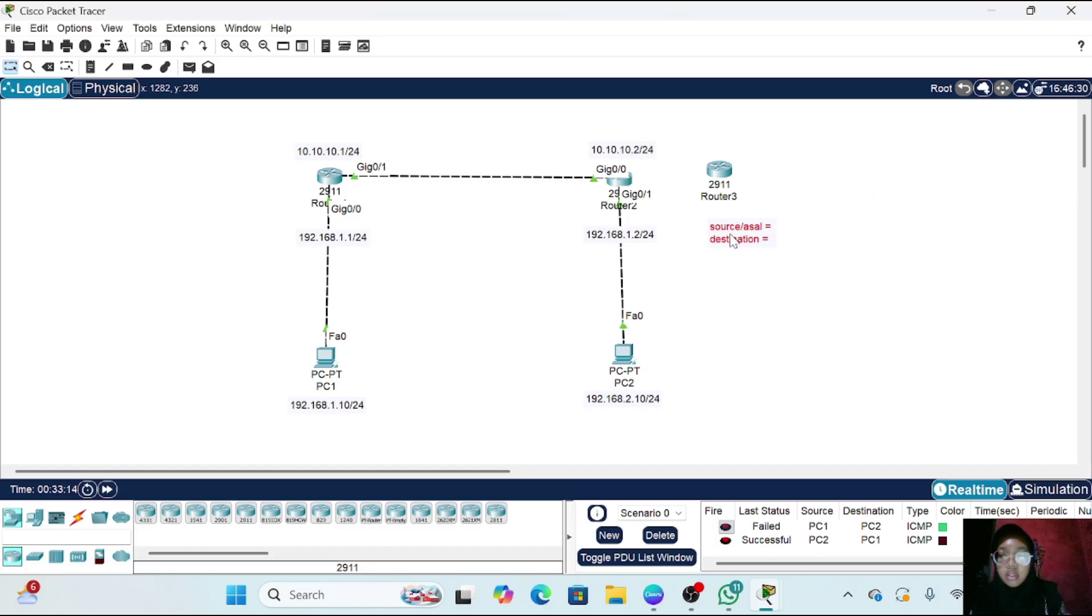
Move Router3 farther right, away from Router2, and place a new PC-PT below it, level with the other PCs
drag(726, 181, 837, 185)
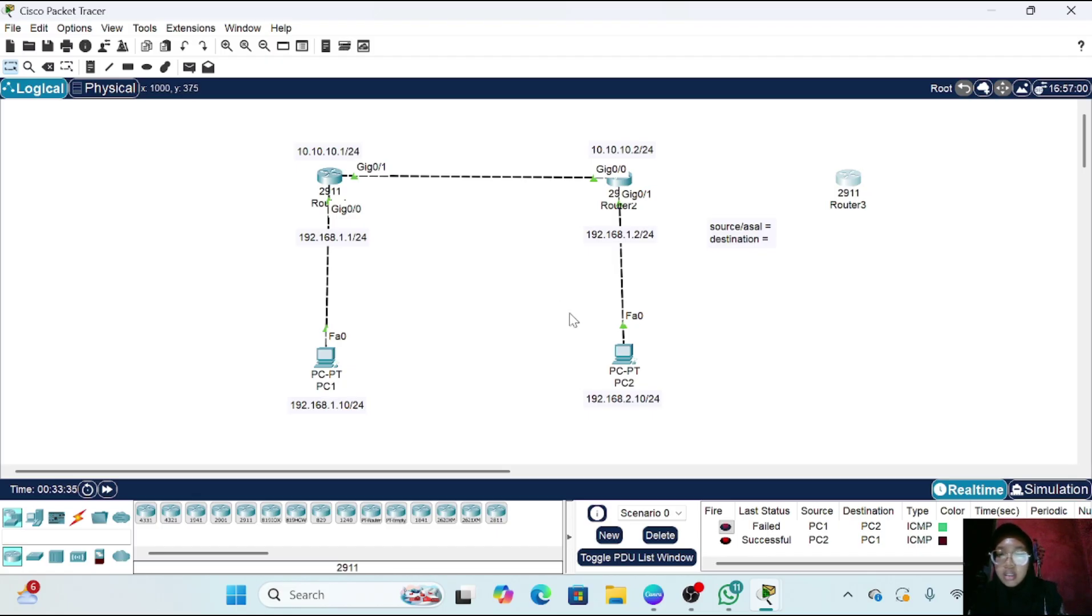
click(32, 528)
click(146, 514)
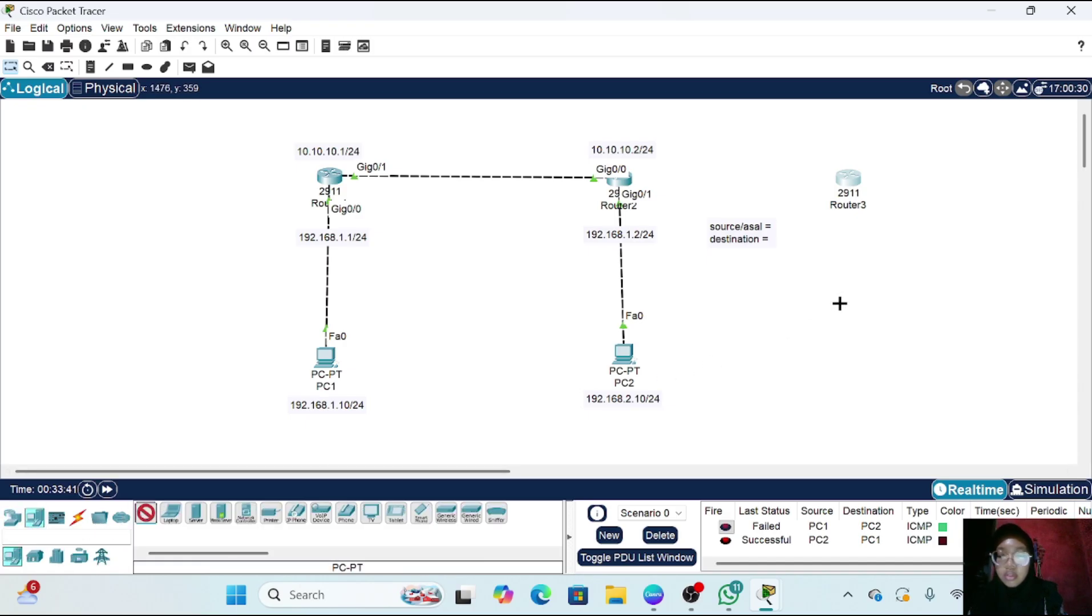
click(870, 375)
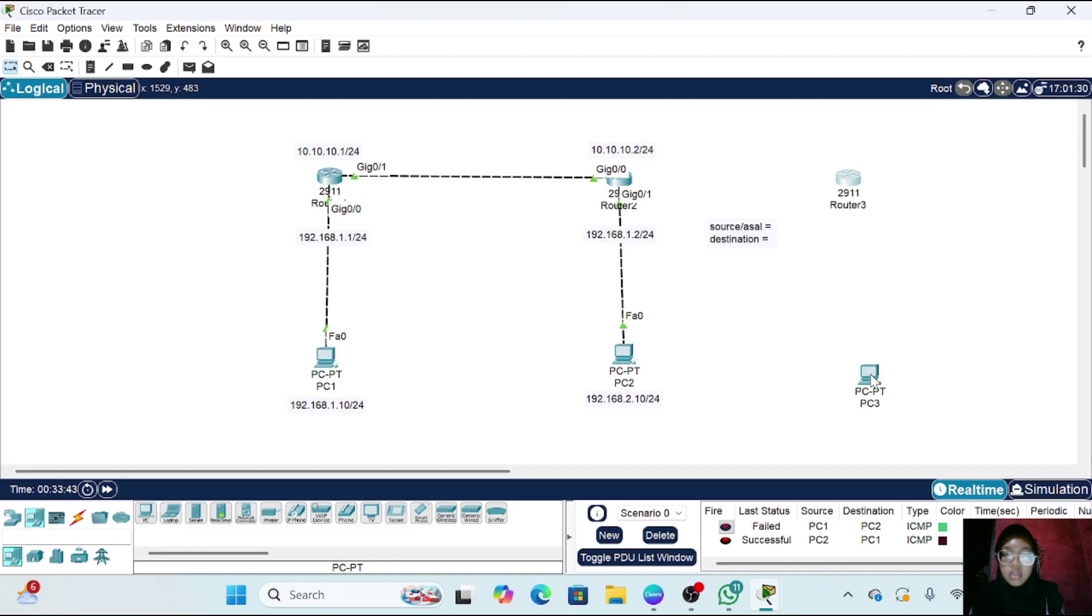
drag(873, 381, 873, 371)
Move the source/destination note slightly lower and link Router2 to Router3 with an automatically chosen connection type
drag(737, 238, 747, 265)
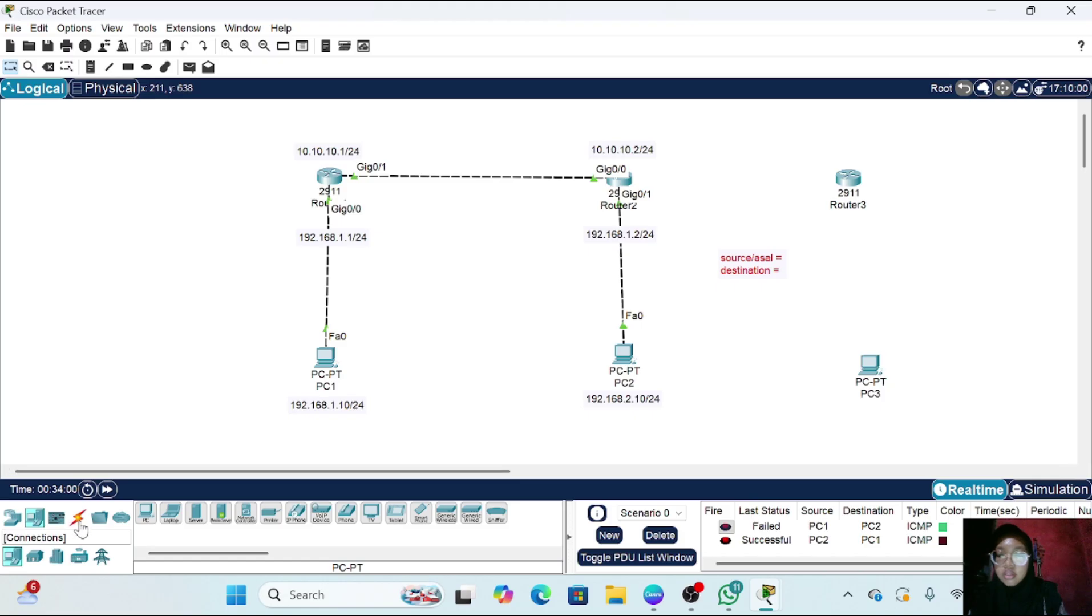
click(79, 519)
click(146, 513)
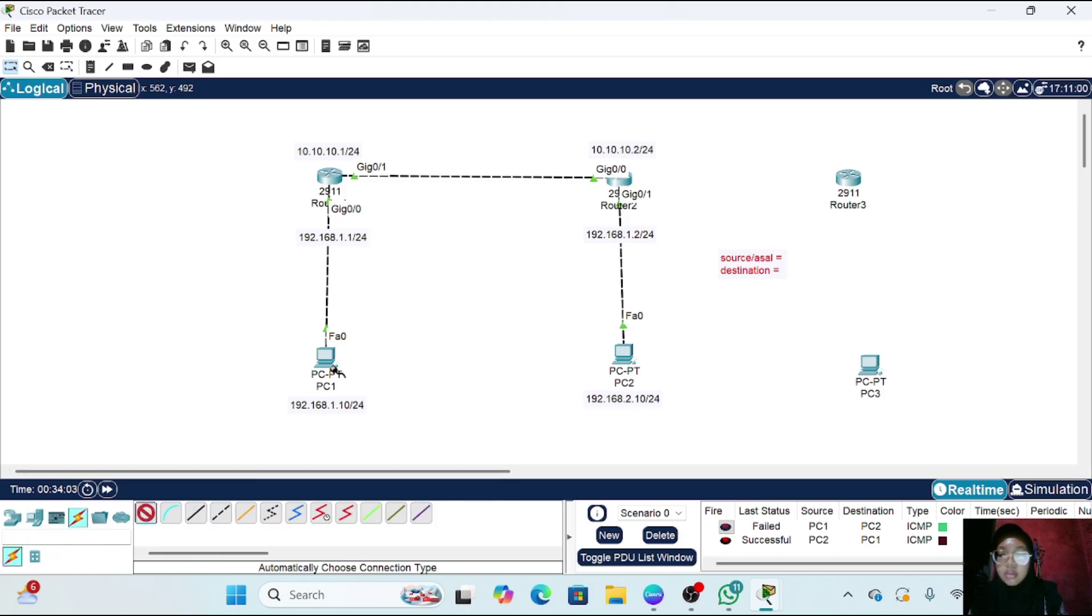
click(628, 182)
click(850, 180)
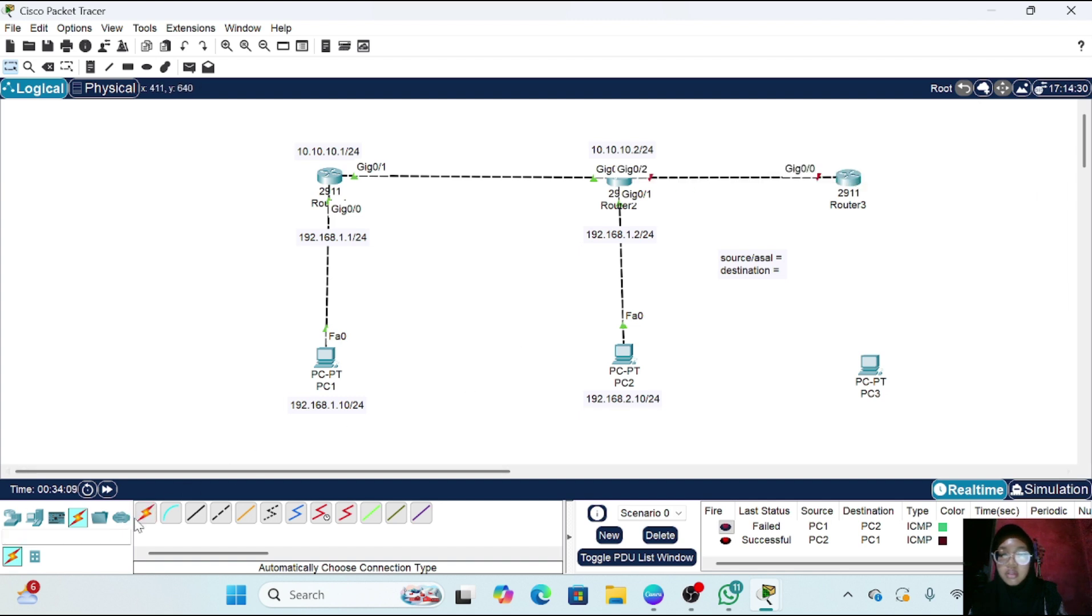
Link Router3 to PC3 using an automatically chosen connection type
click(146, 514)
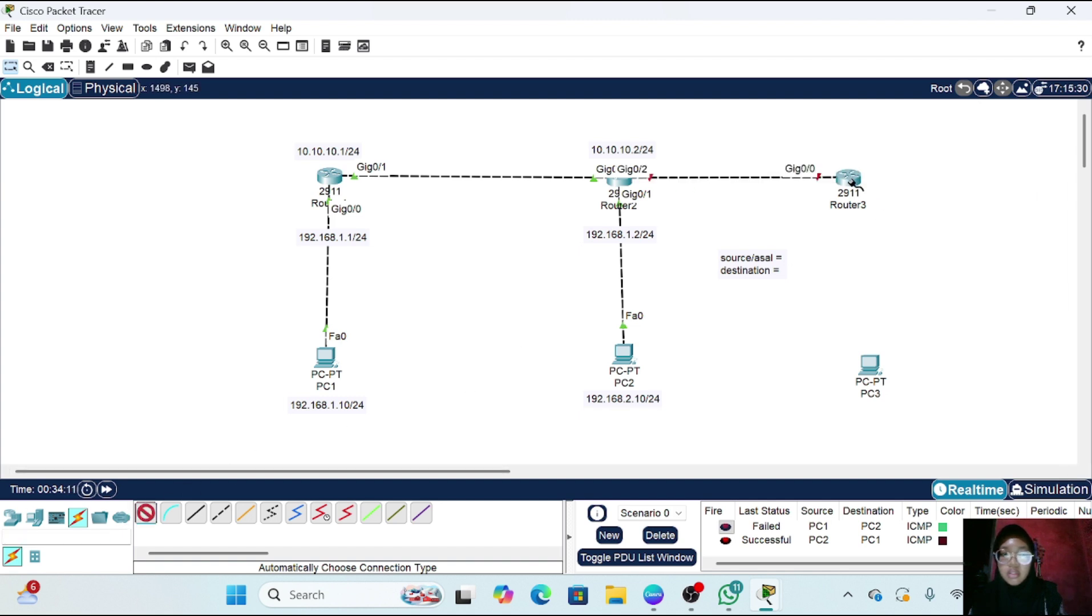
click(853, 181)
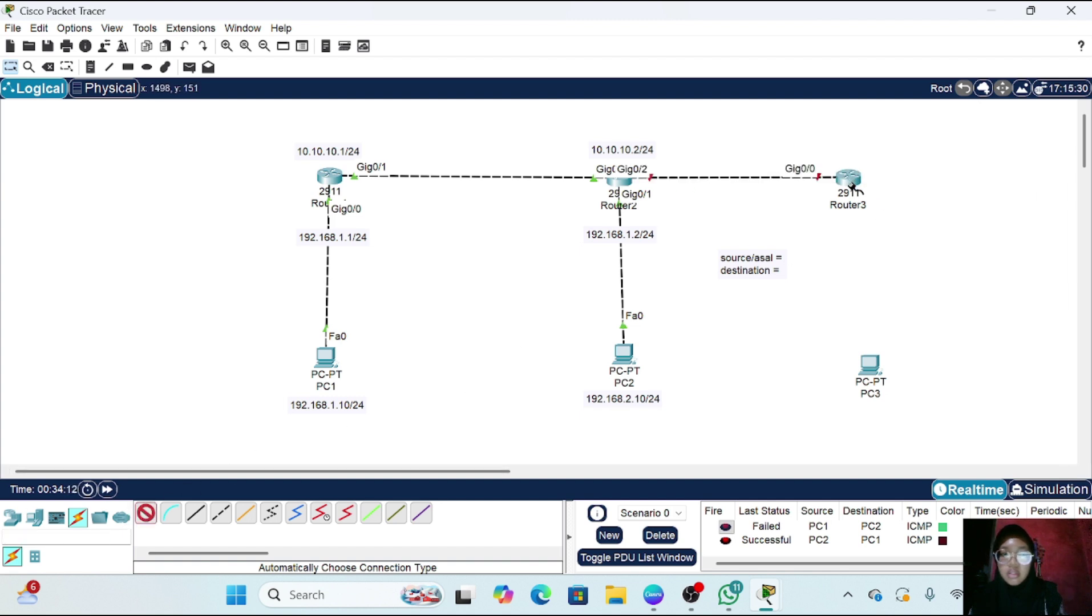
click(873, 364)
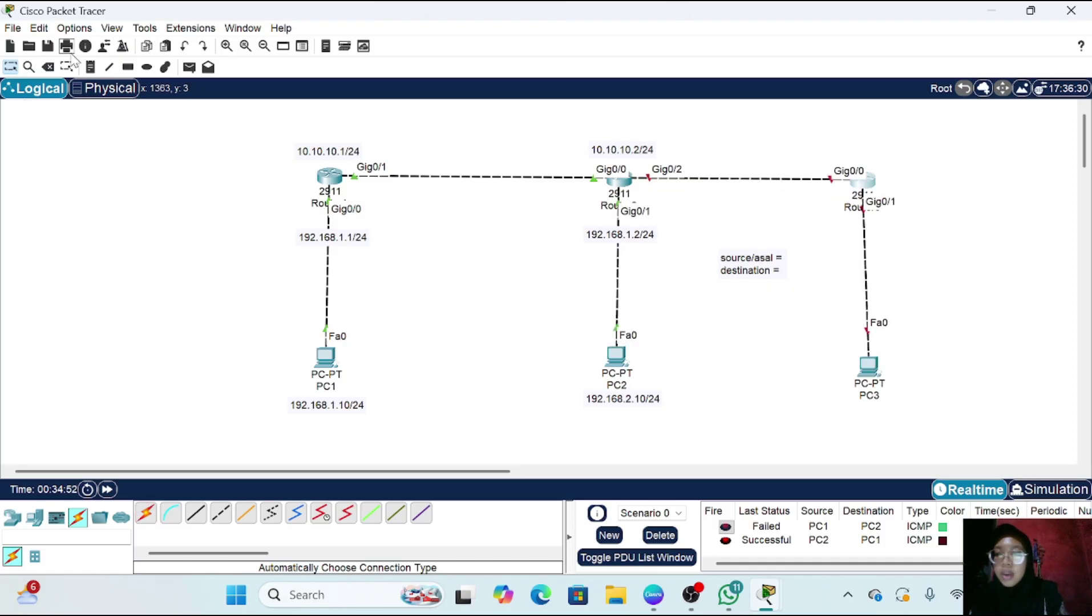
Add a note reading 20.20.20.2/24 above Router3
click(90, 66)
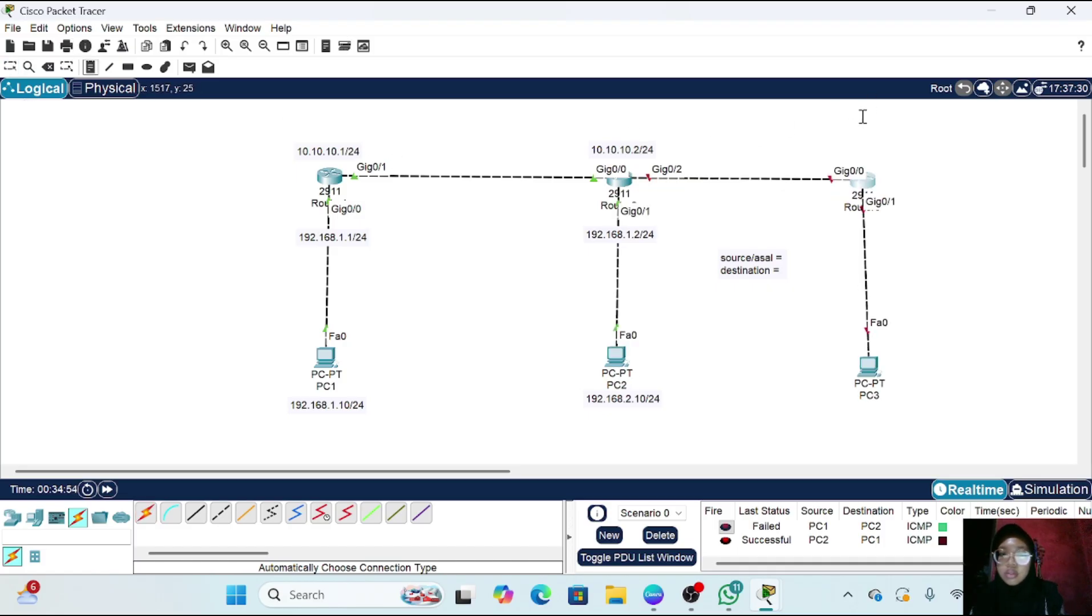
click(820, 147)
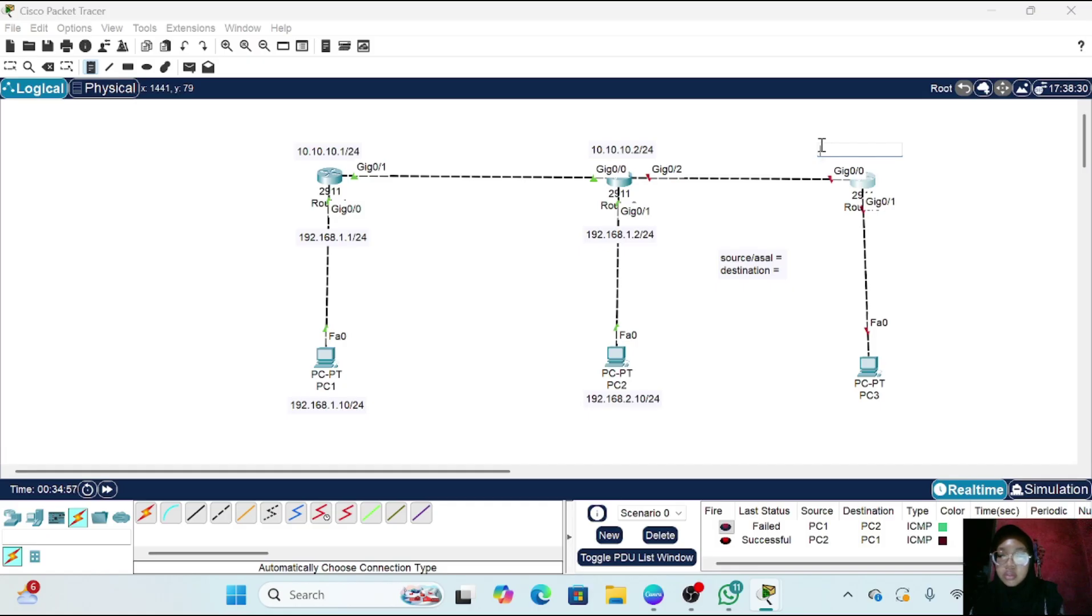
text(20.20)
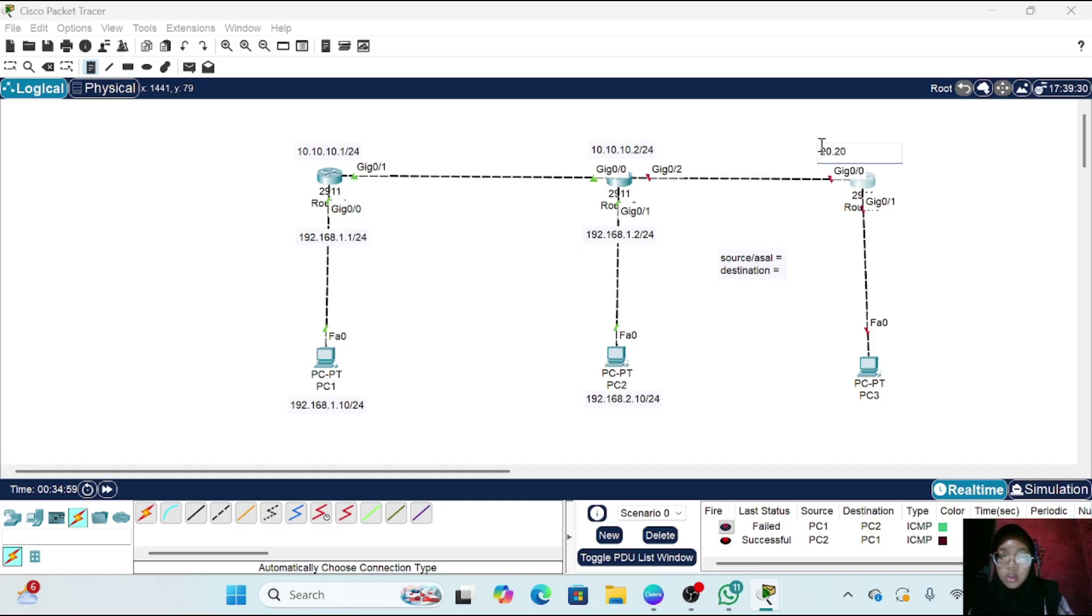
text(.20.)
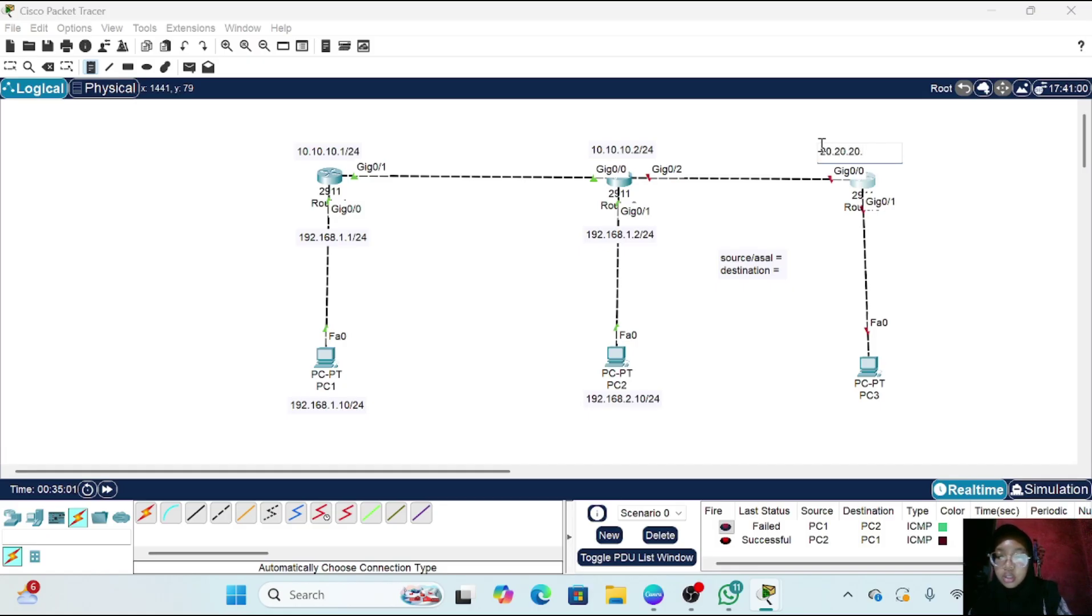
text(2/24)
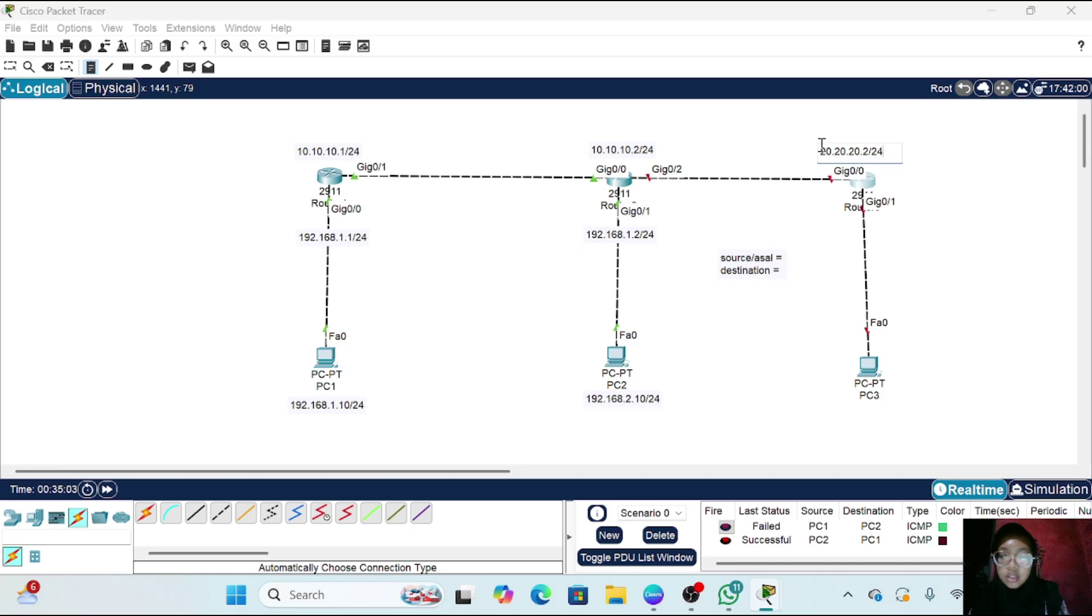
click(838, 237)
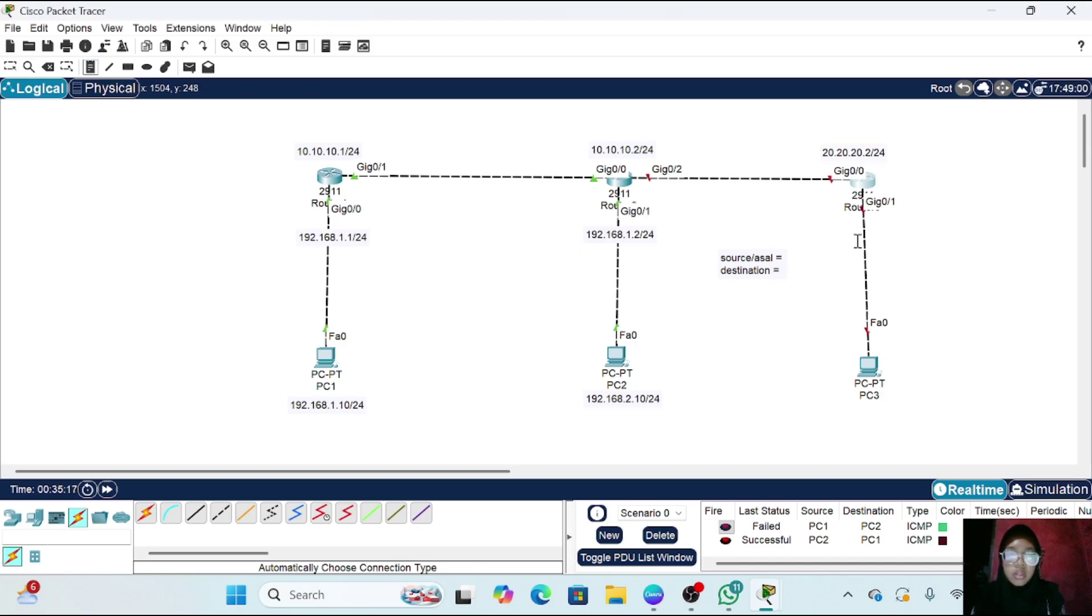
Add a note reading 192.168.3.1/24 below Router3, beside its link to PC3
click(853, 237)
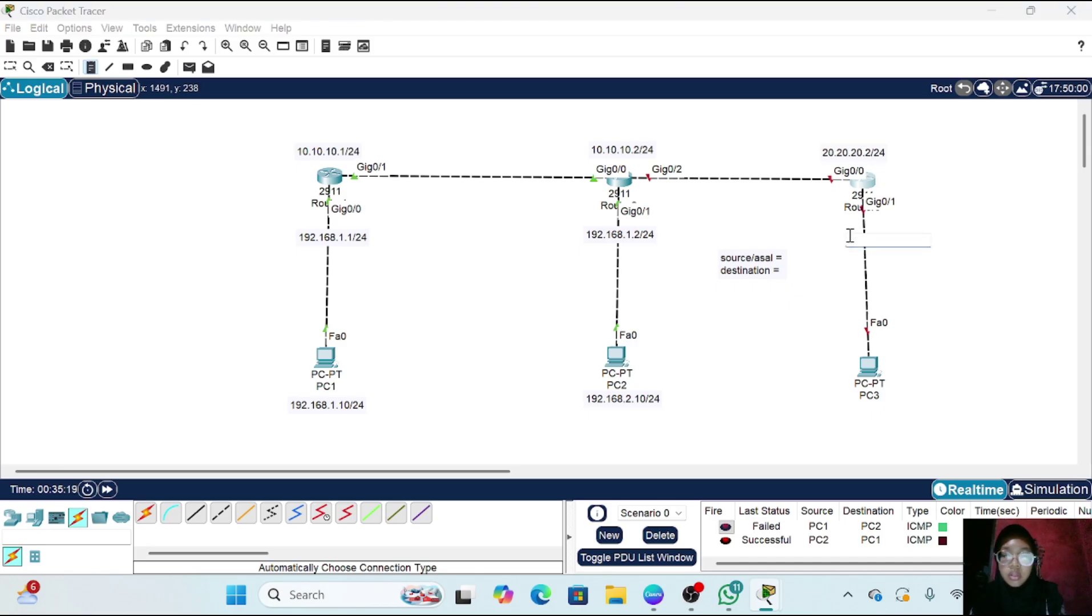
text(192)
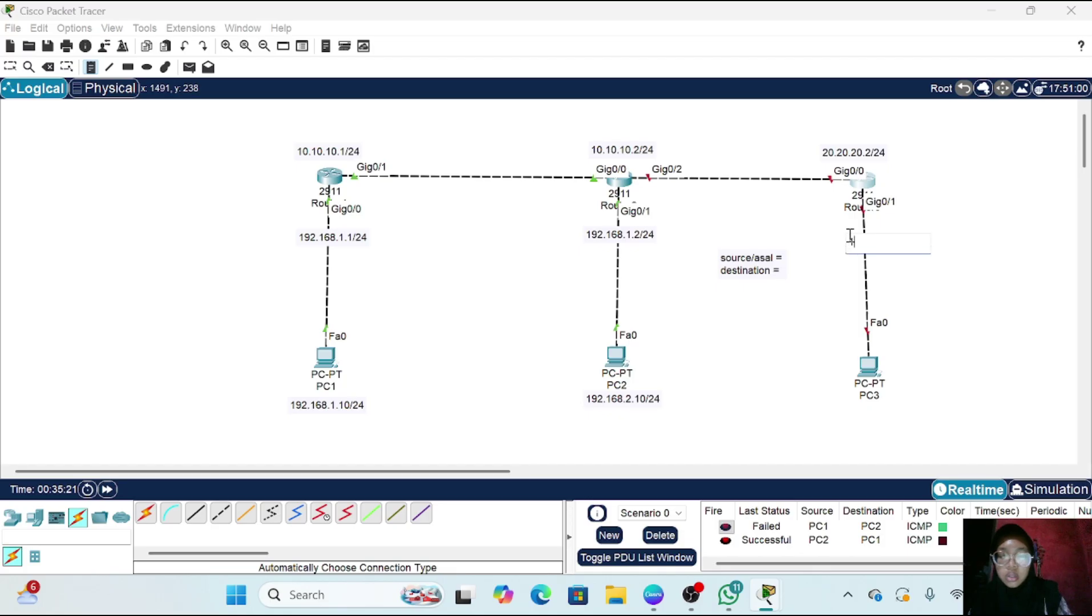
text(.168.3.)
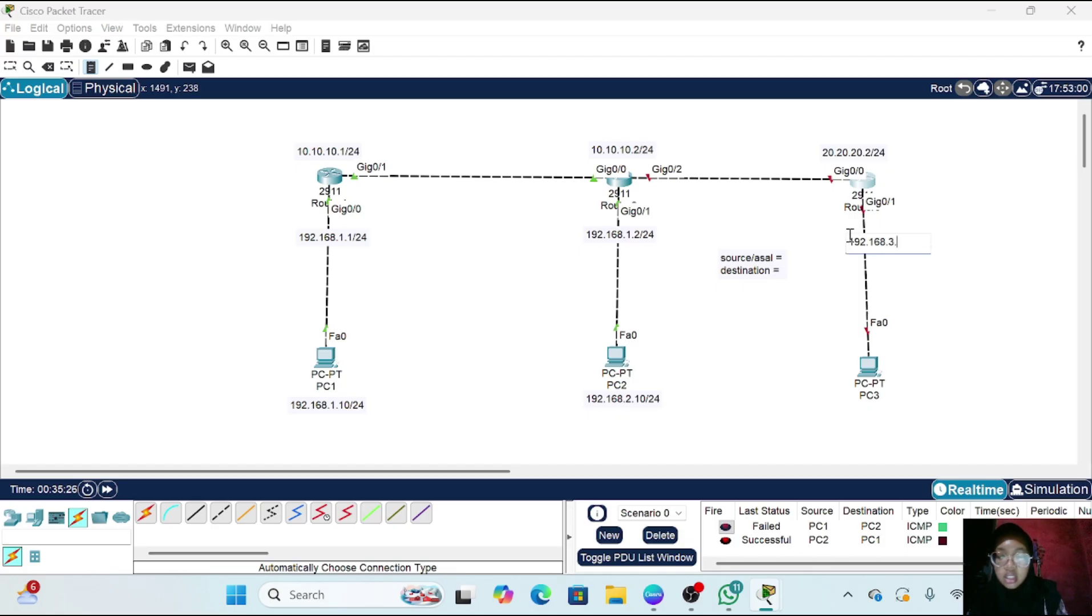
text(1/24)
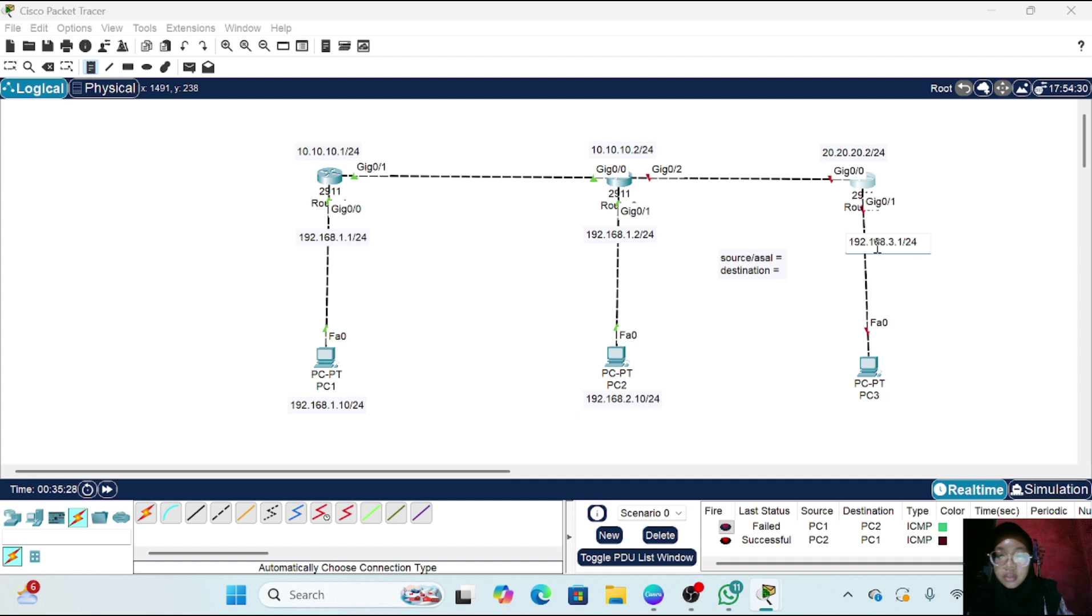
Add a note reading 192.168.3.10/24 below PC3 and return to selection mode
click(855, 406)
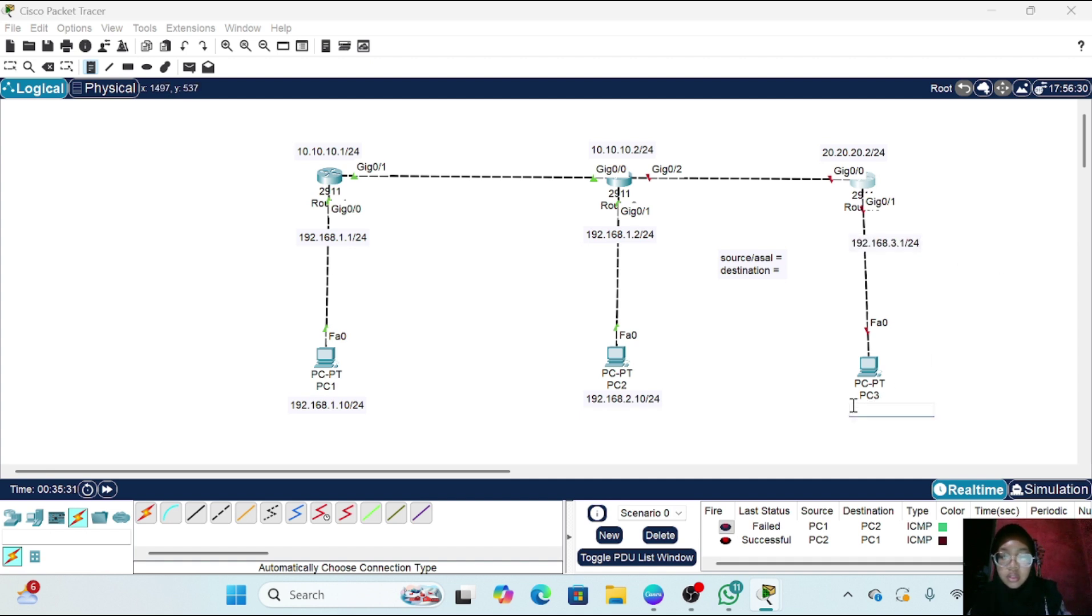
text(192.168.3)
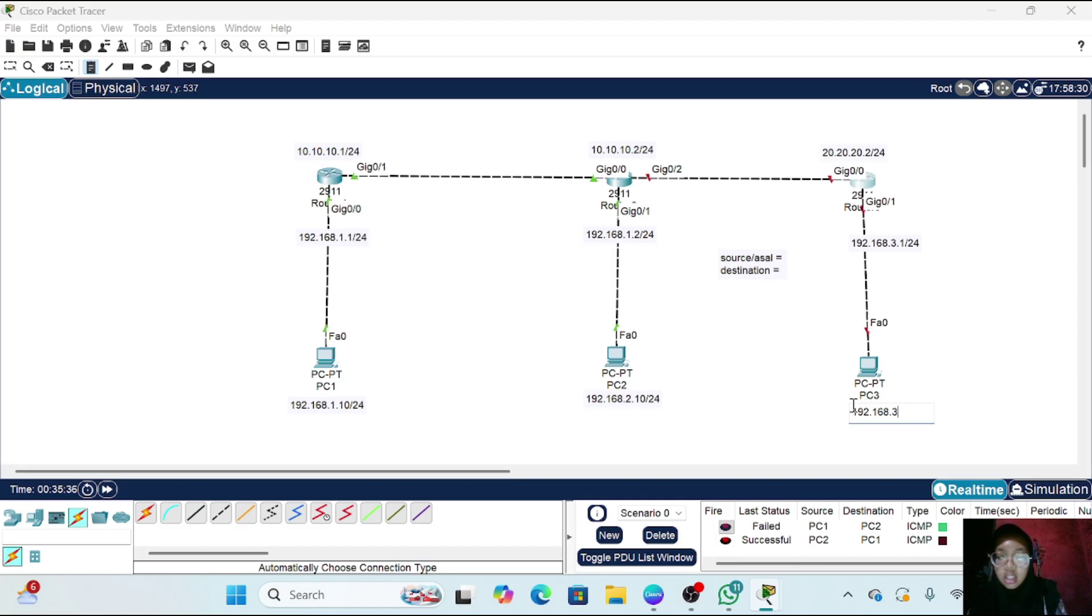
text(.10/24)
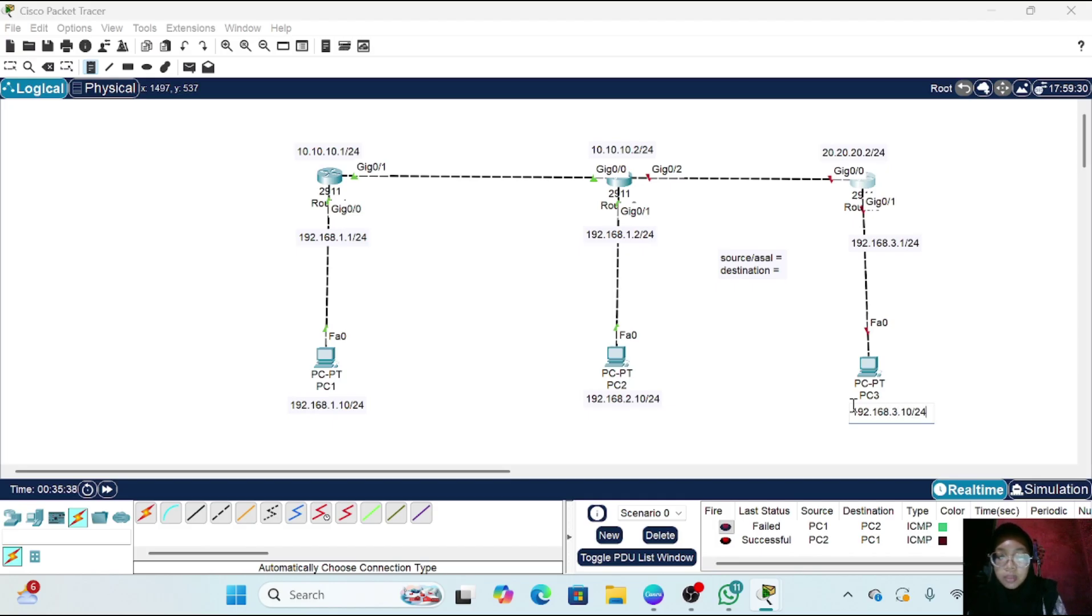
click(981, 383)
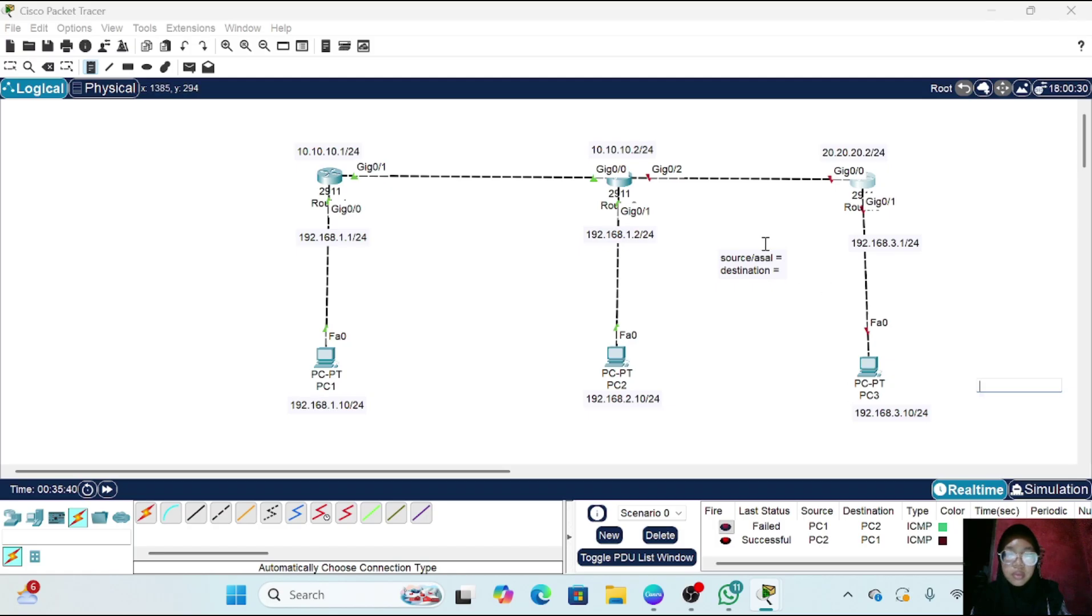
click(10, 67)
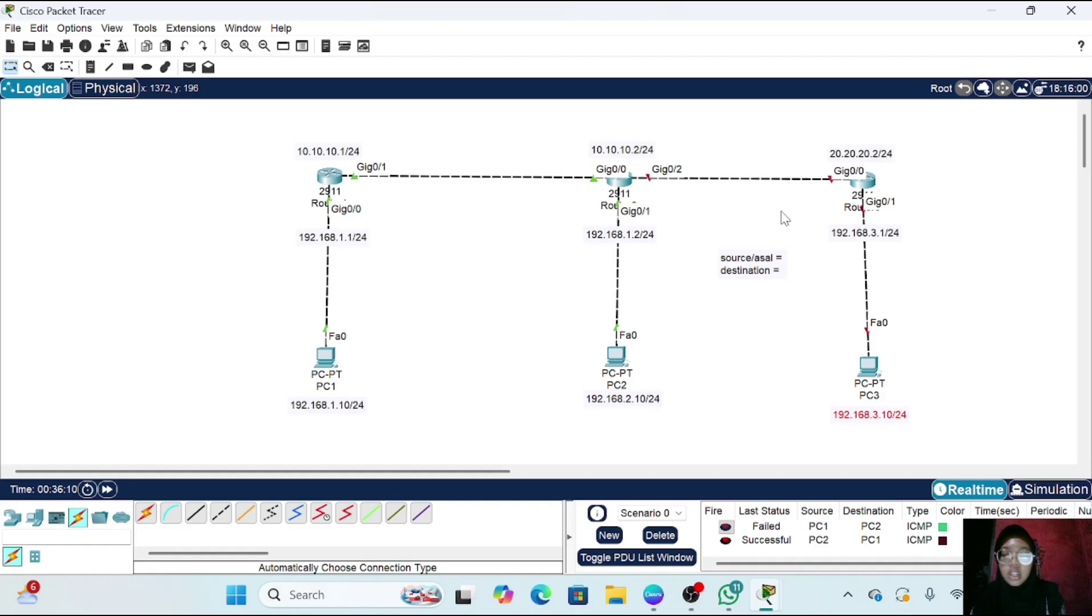
Open Router3's command line and decline the initial configuration dialog
click(866, 182)
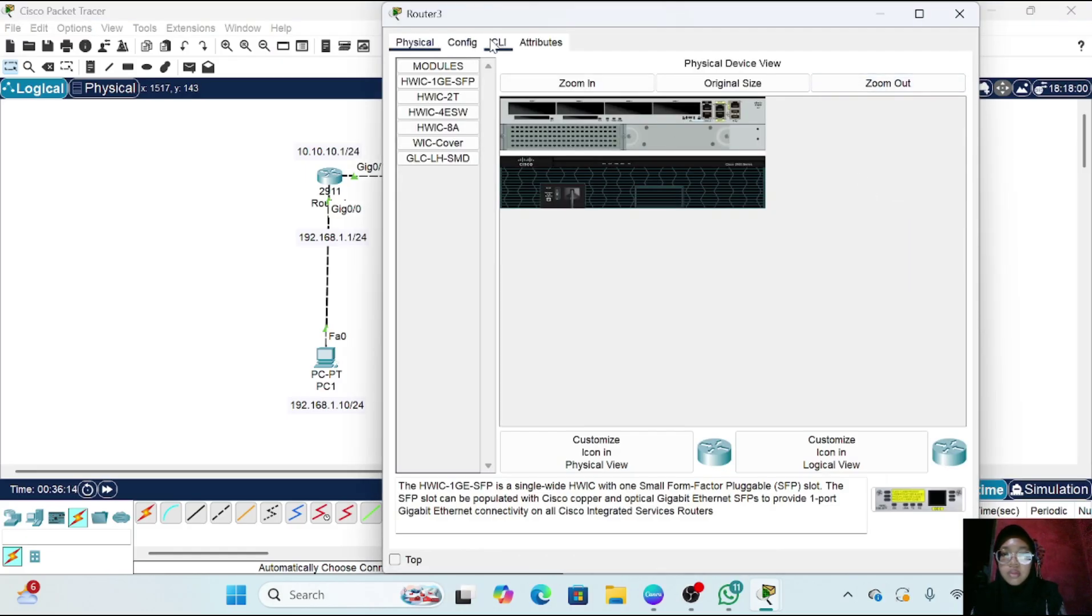
click(497, 44)
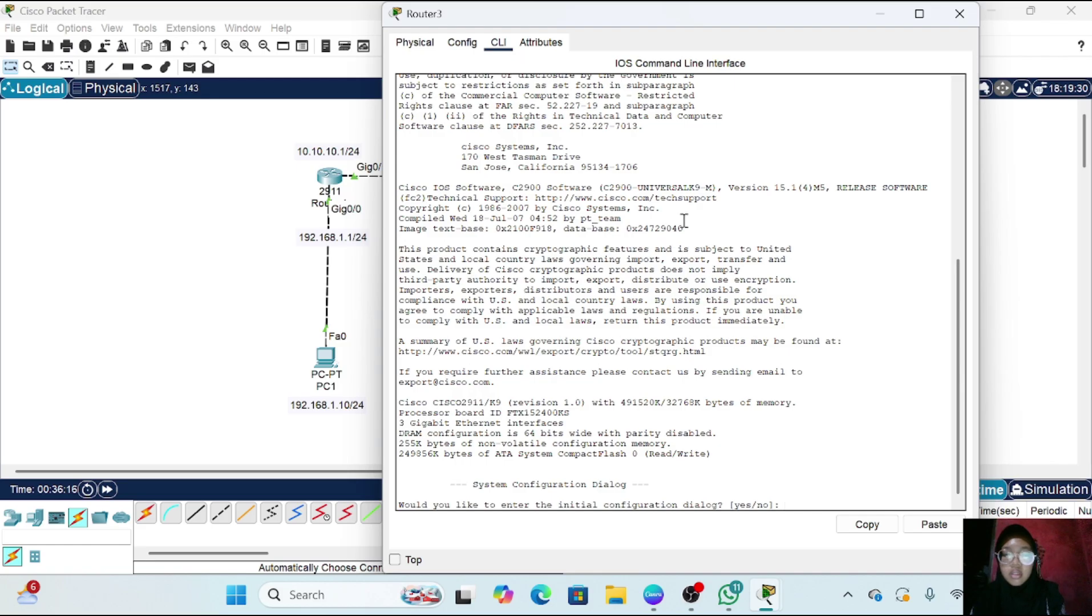
text(no)
key(Return)
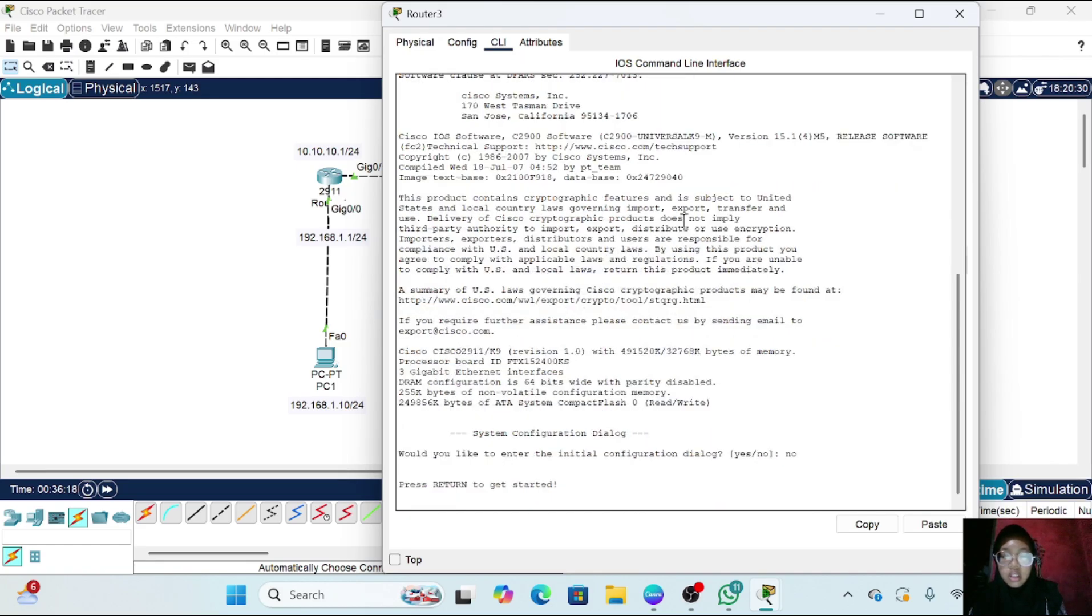
key(Return)
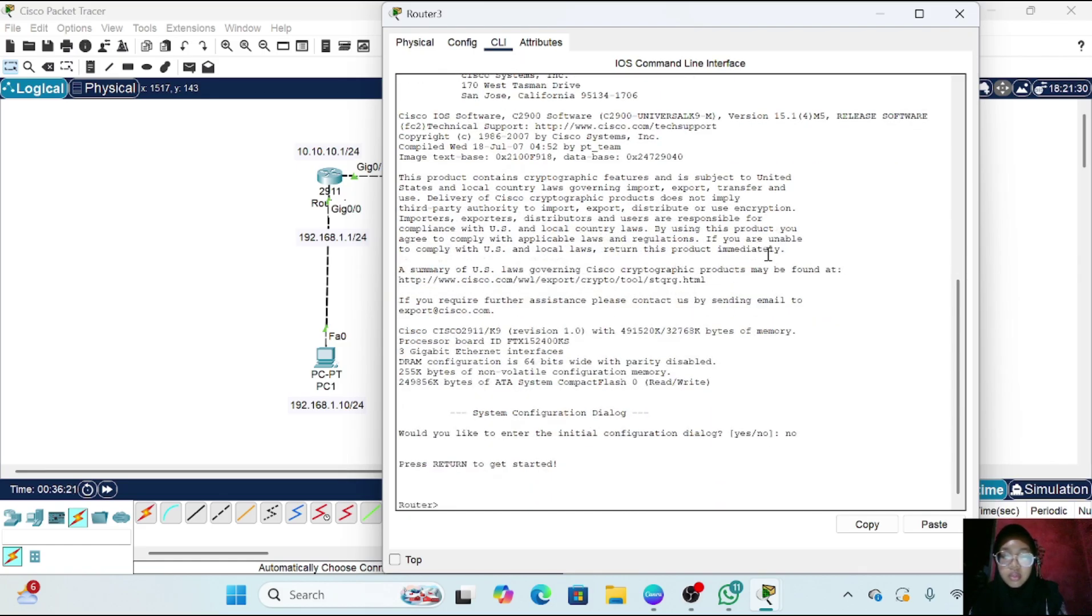
Enter privileged mode and global configuration mode on Router3 with en and conf t
text(en)
key(Return)
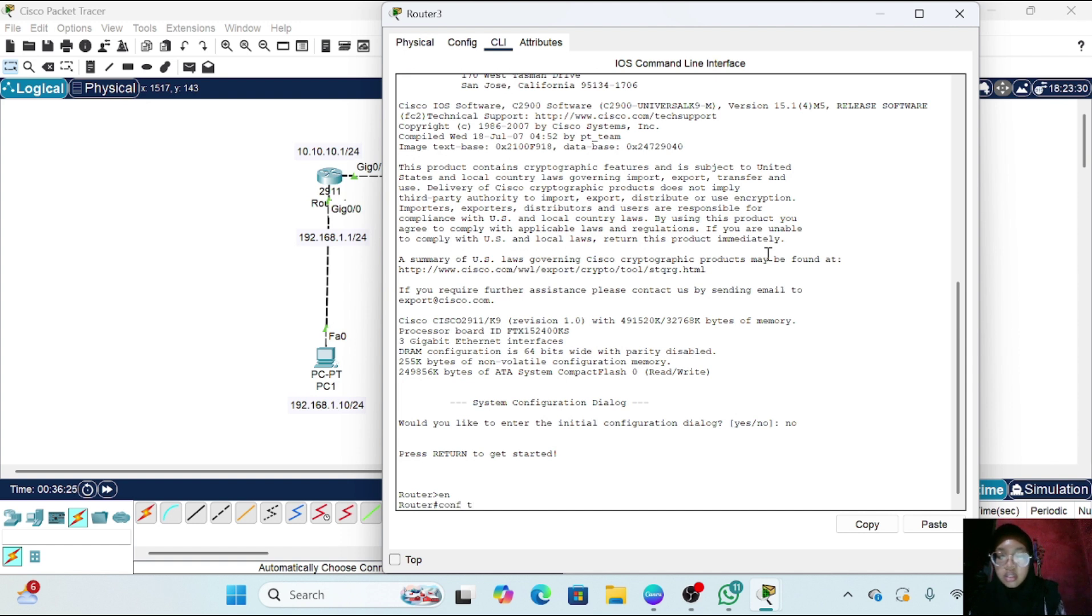
text(conf t)
key(Return)
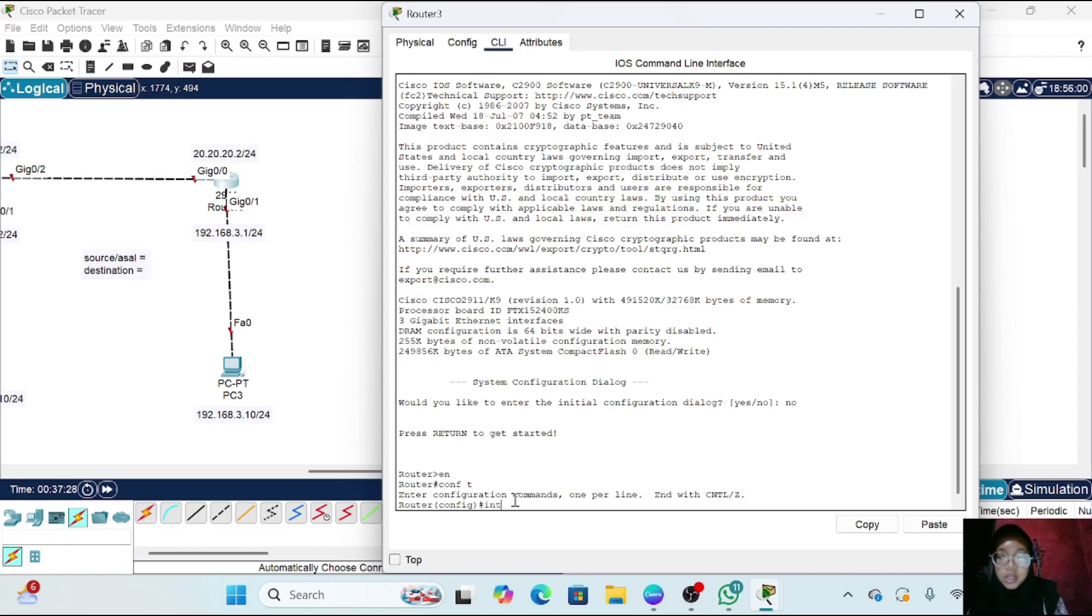
Assign IP address 192.168.3.1 with mask 255.255.255.0 to Router3's interface gig0/0
text(gig)
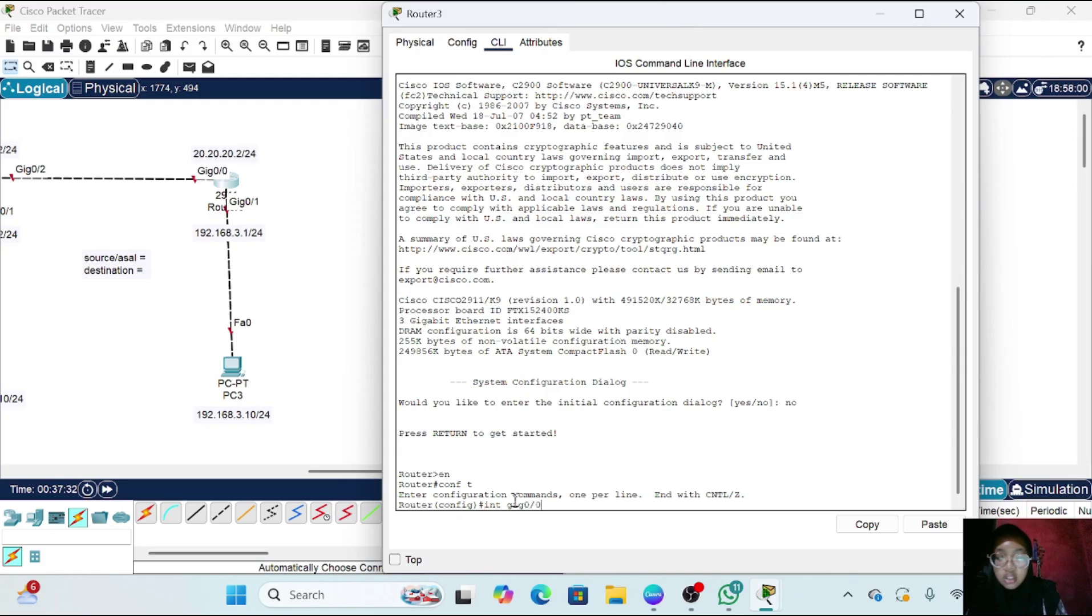
text(0/0)
key(Return)
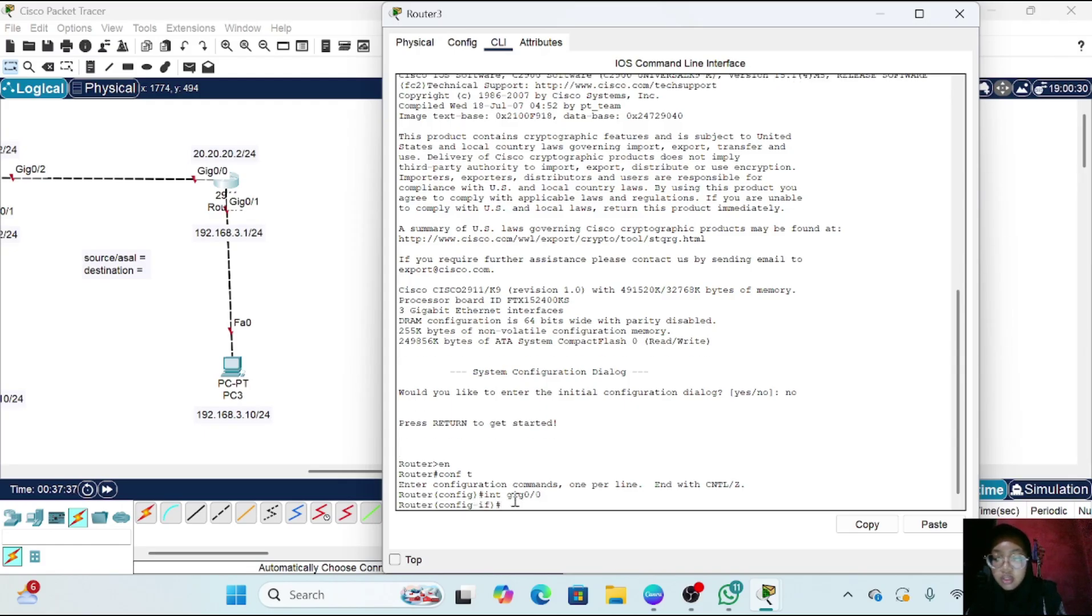
text(ip add)
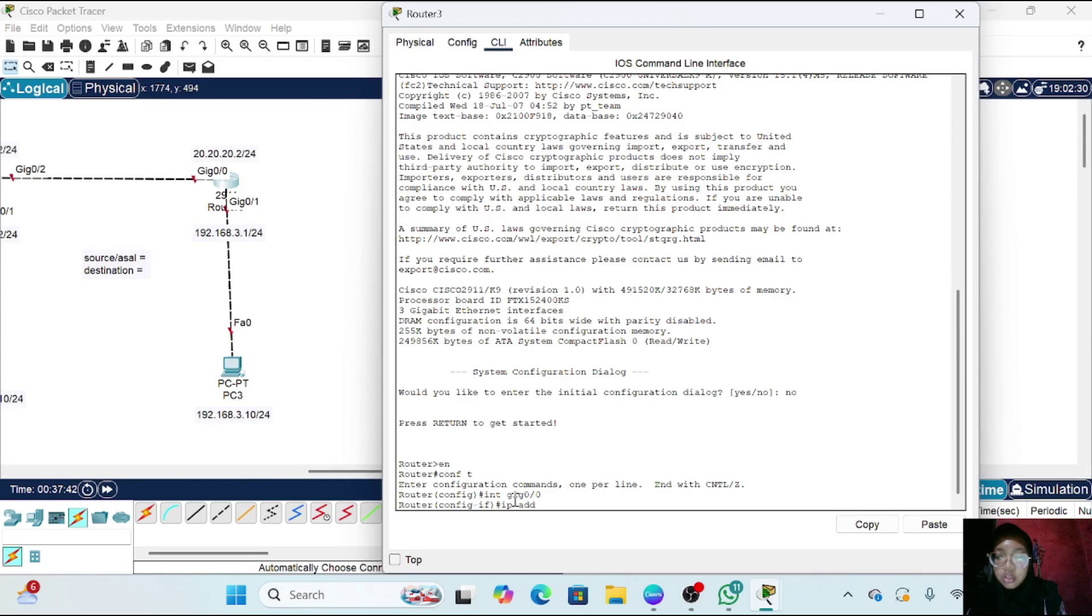
text( 192)
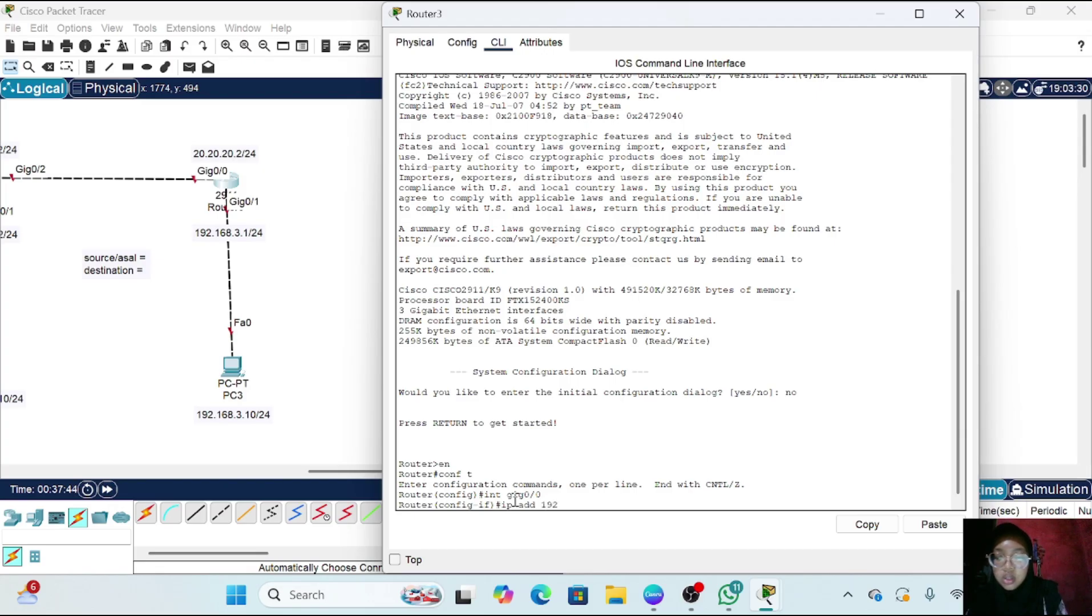
text(.168.)
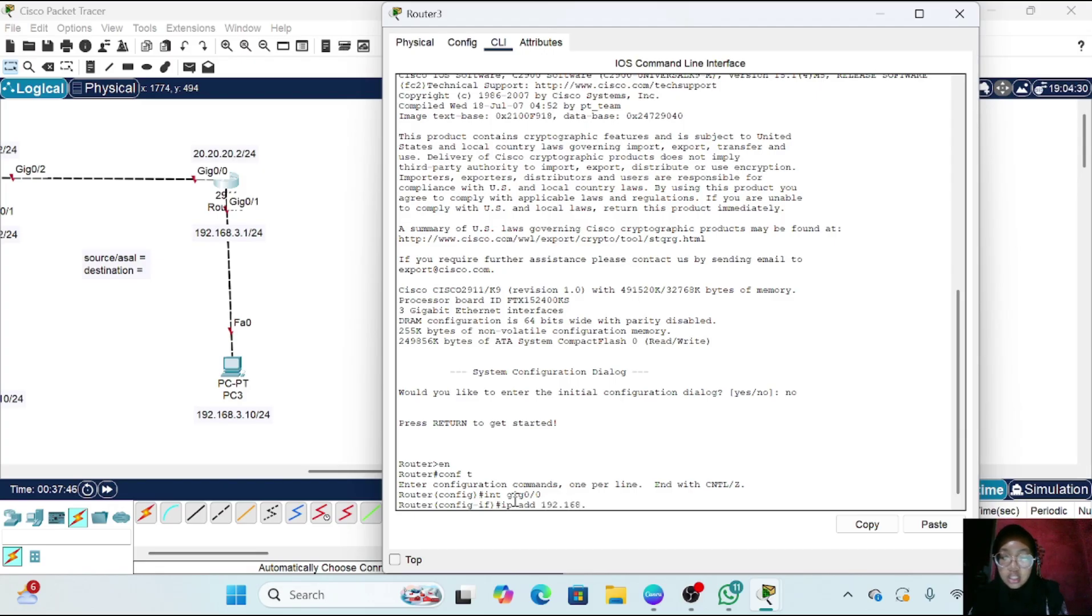
text(3.1 255.2)
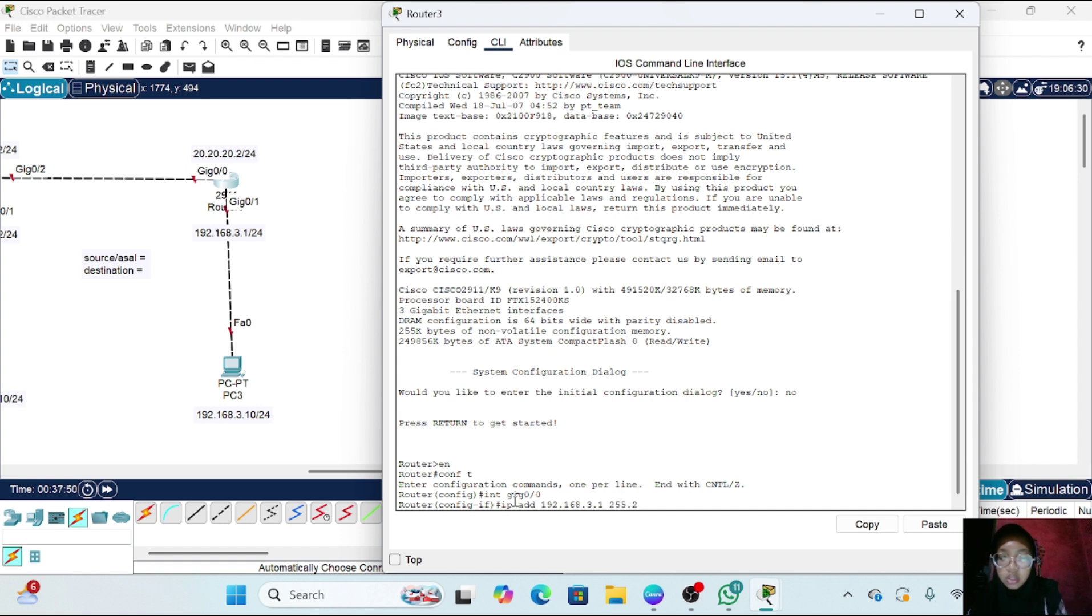
text(55.255.0)
key(Return)
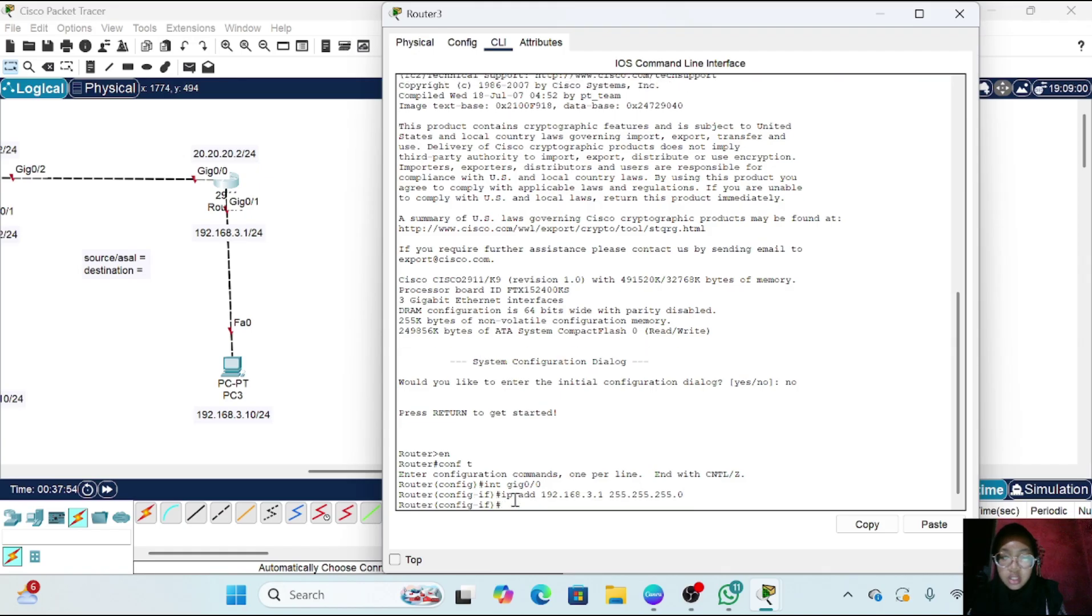
Enable Router3's gig0/0 interface with no sh and exit back to global configuration mode
text(no sh)
key(Return)
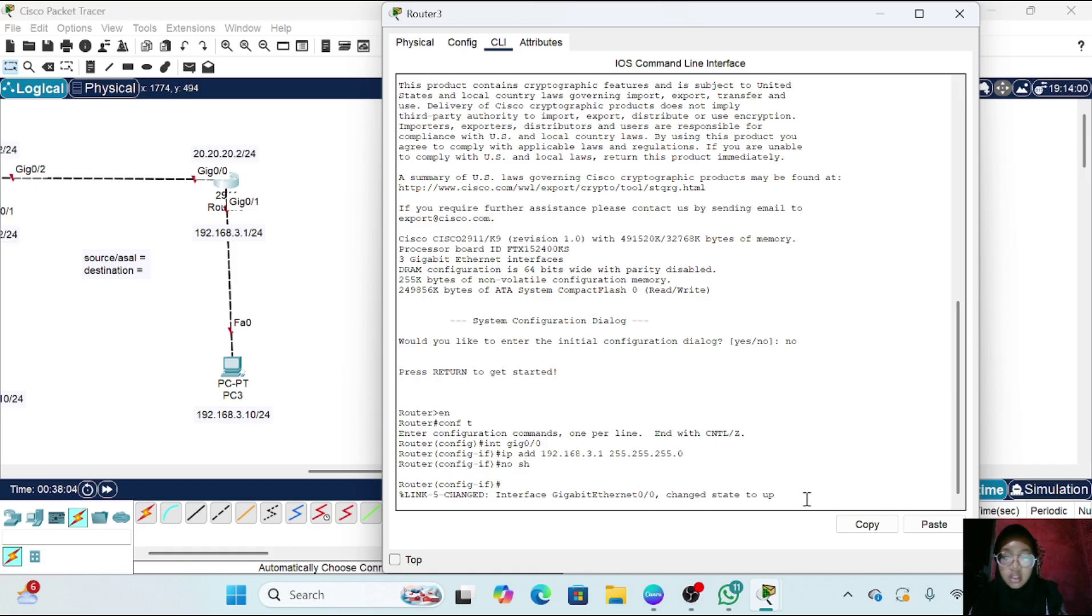
key(Return)
text(ex)
key(Return)
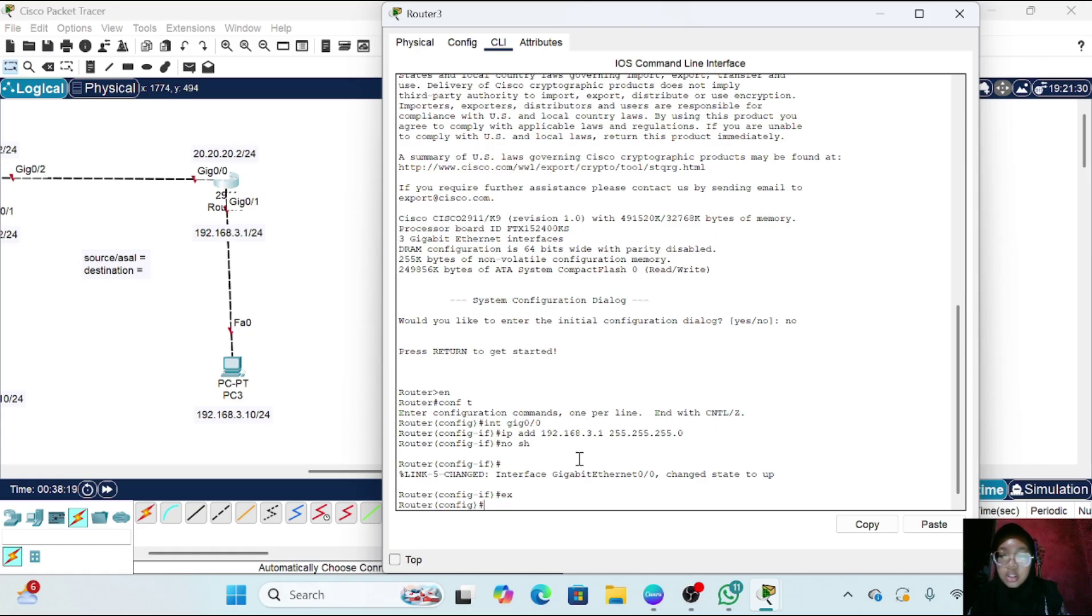
Assign IP address 20.20.20.2 with mask 255.255.255.0 to Router3's interface gig0/1
text(int gig)
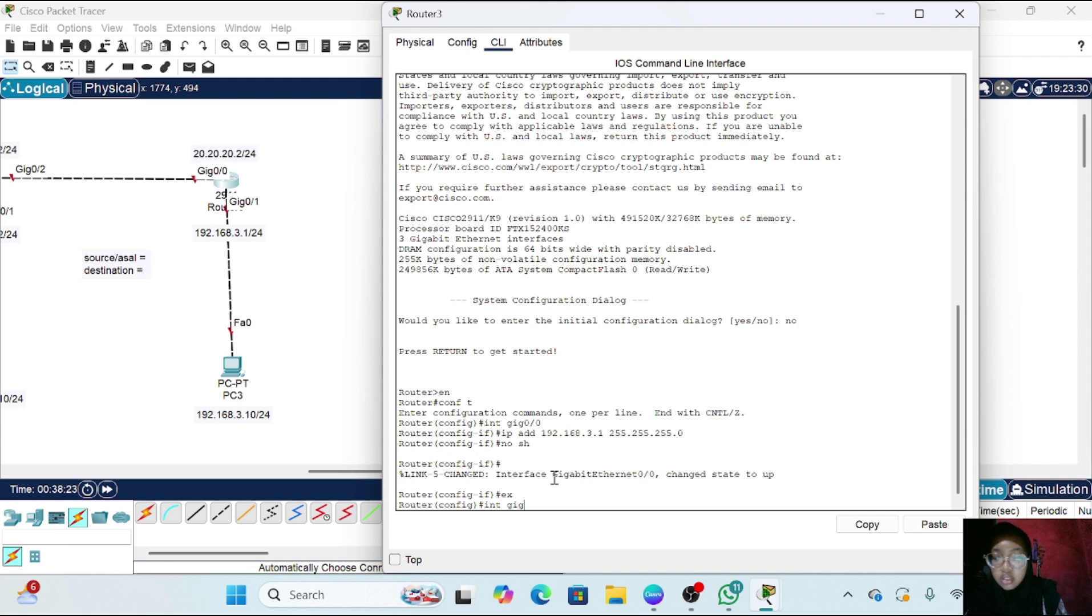
text(0/1)
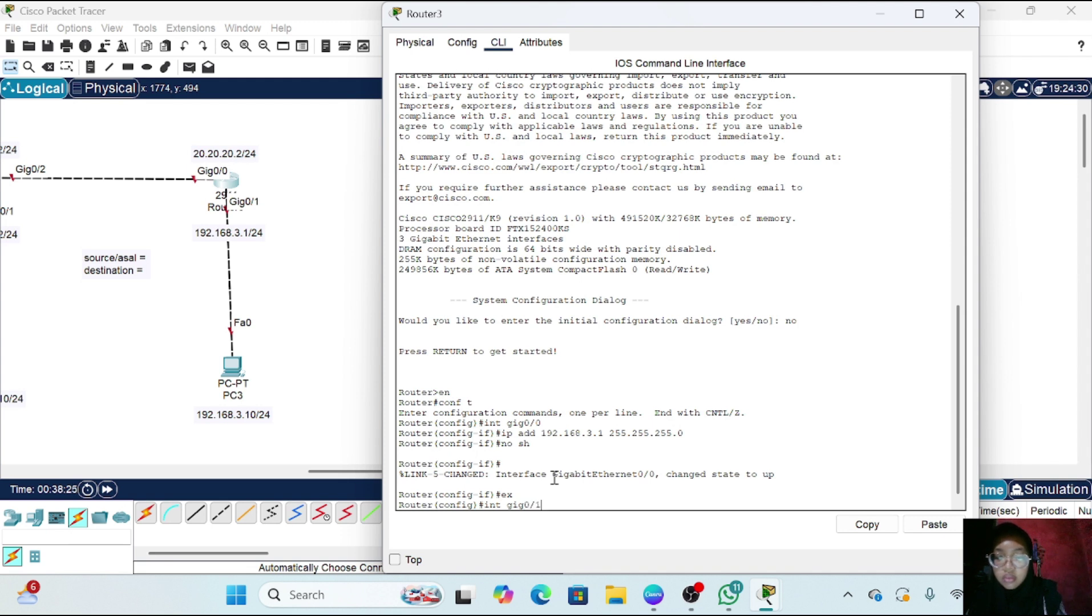
key(Return)
text(ip)
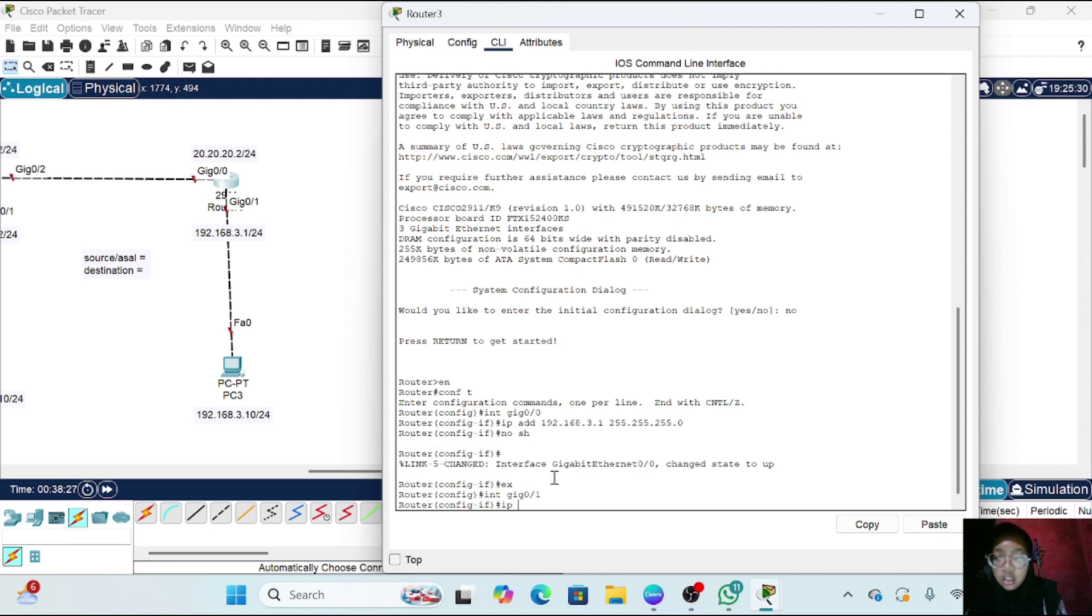
text( add 20.20.20.2)
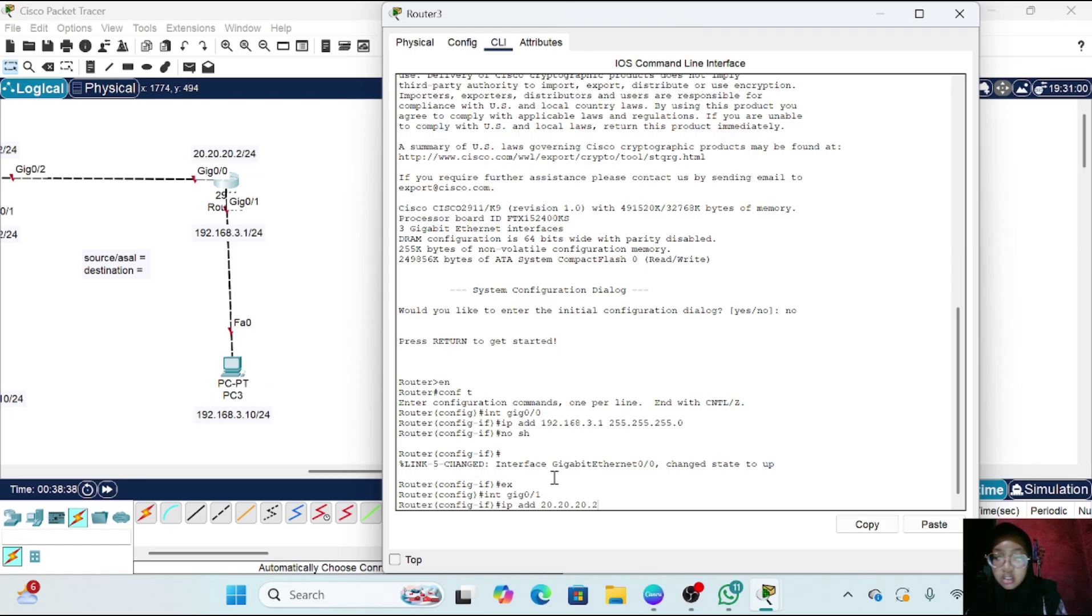
text( 255)
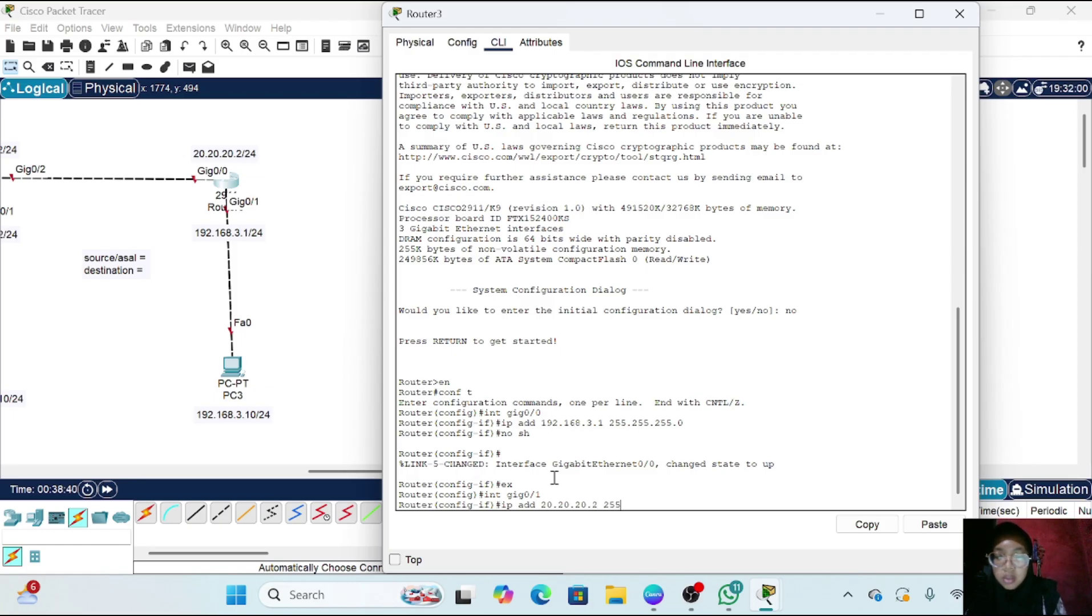
text(.255.2)
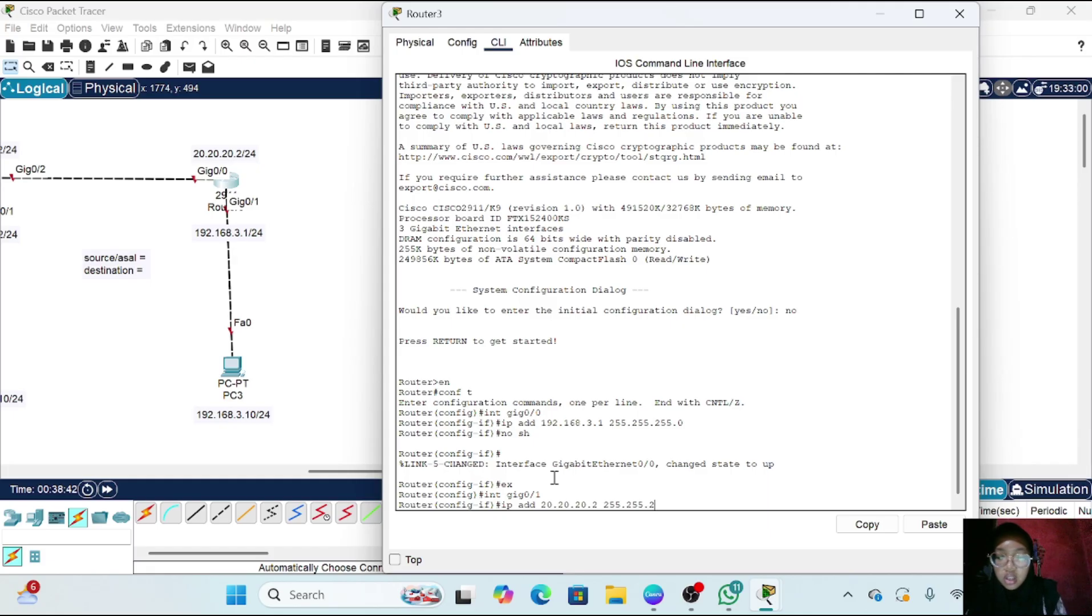
text(55.0)
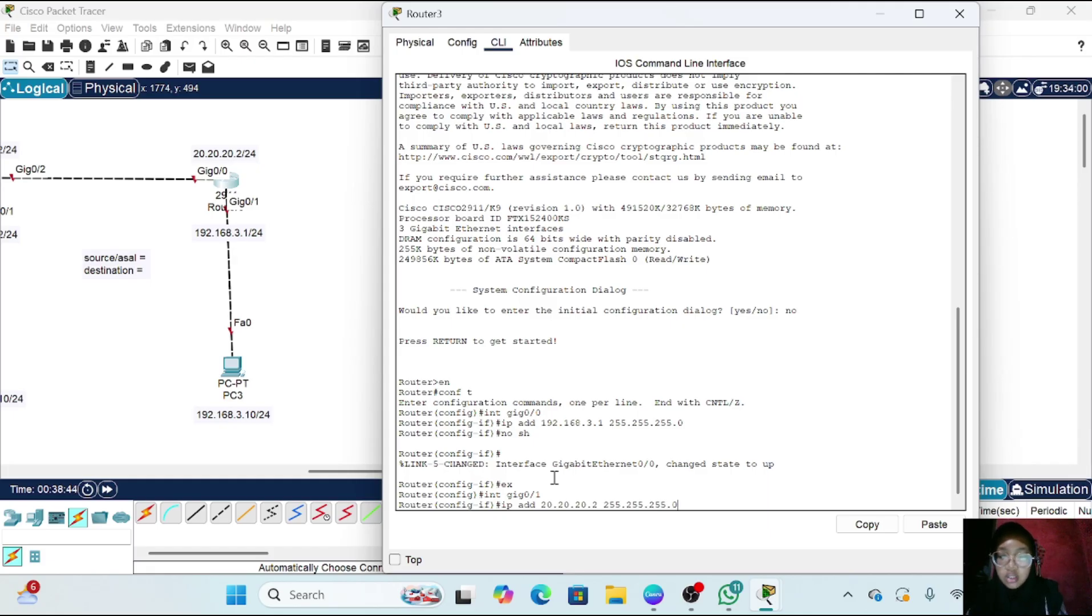
key(Return)
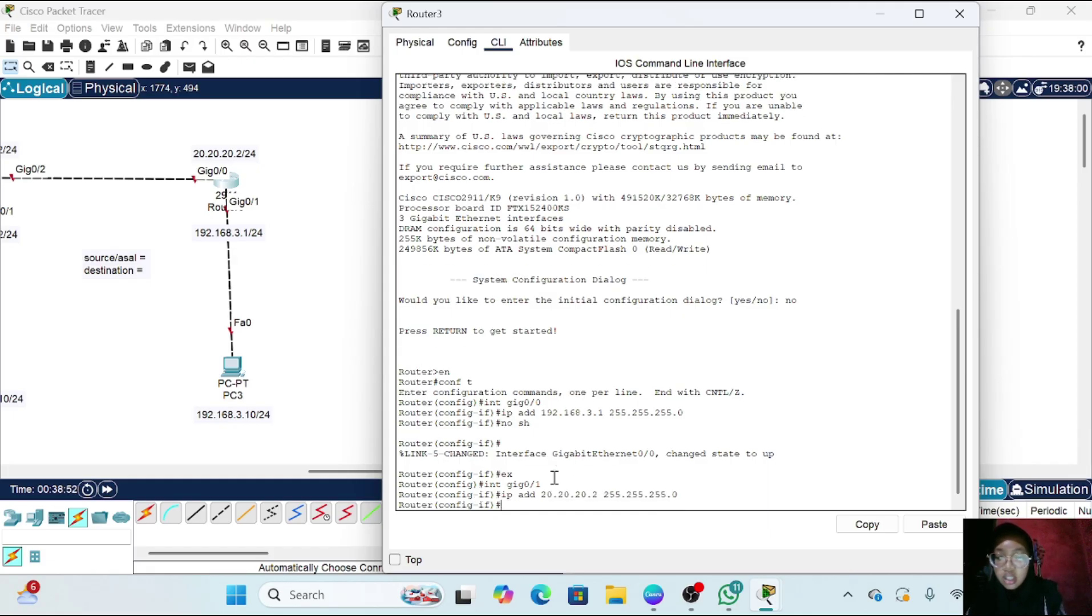
Enable Router3's gig0/1 interface with no sh and exit back to global configuration mode
text(no)
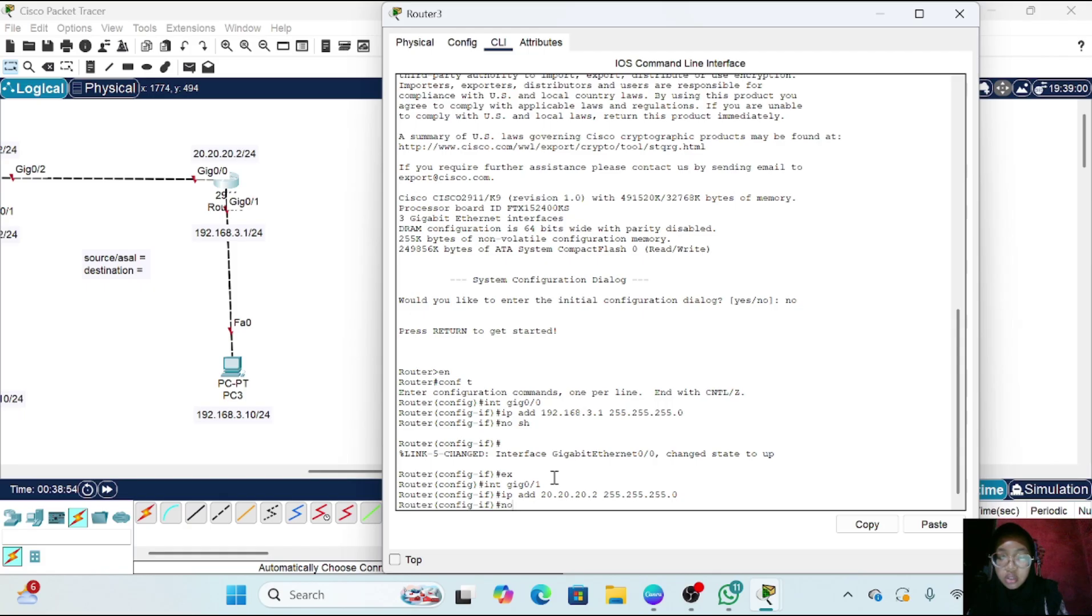
text( sh)
key(Return)
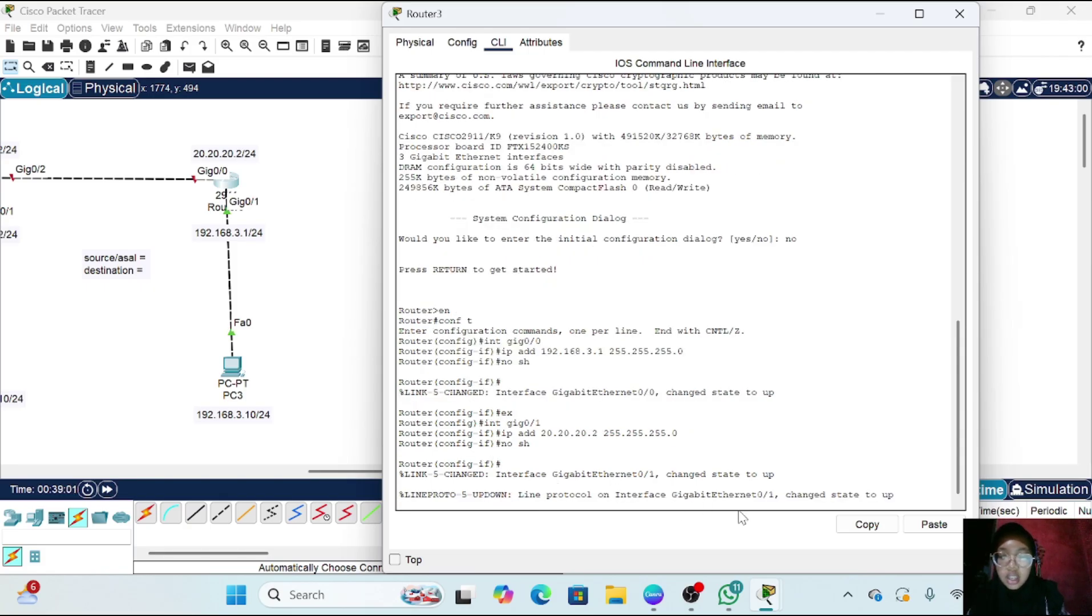
key(Return)
text(ex)
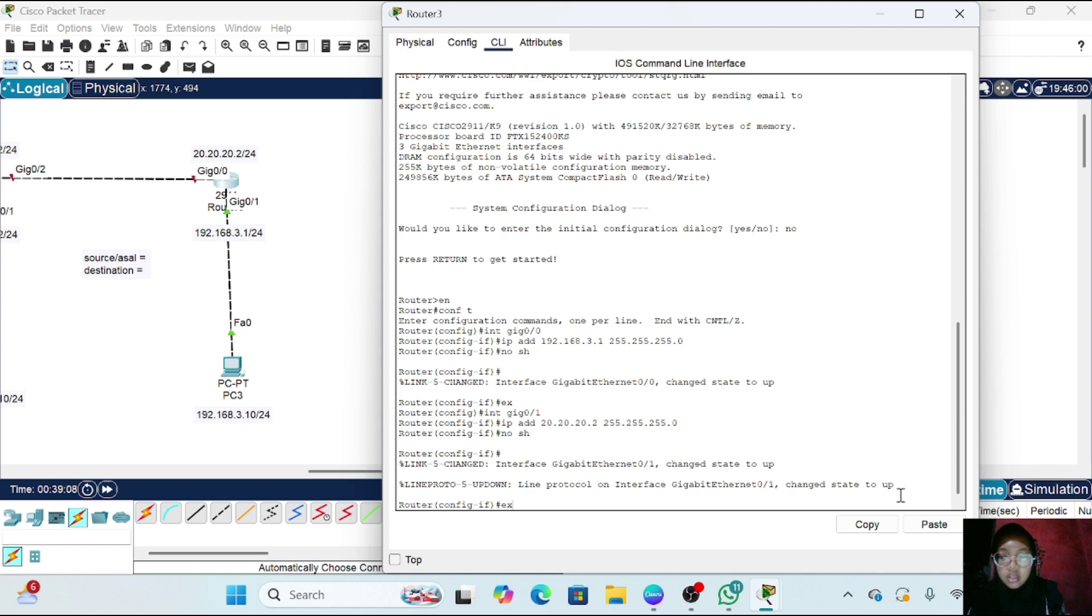
key(Return)
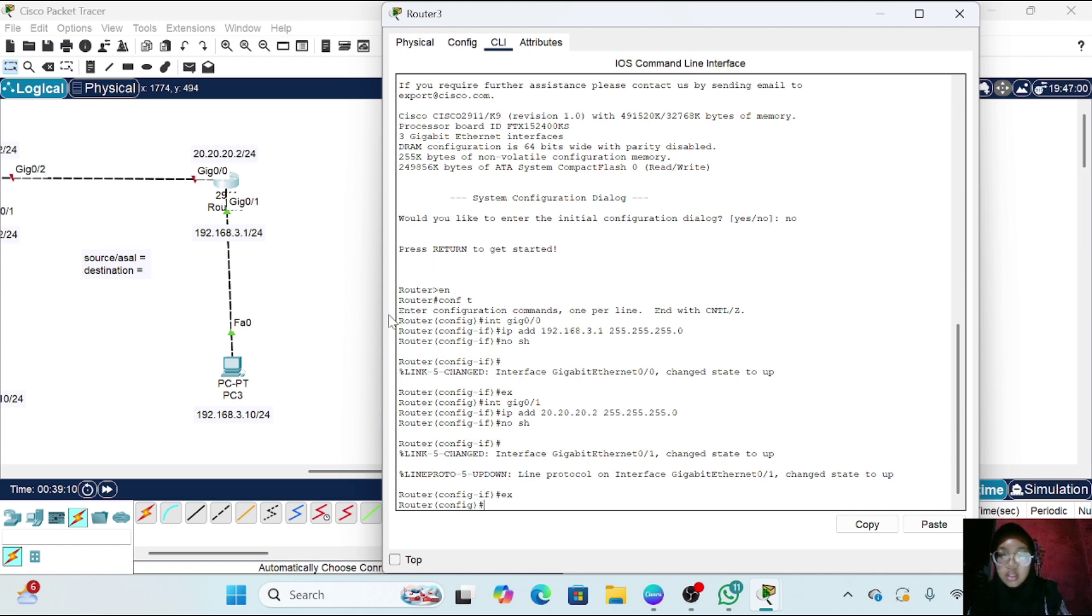
Place a text note beside Router2's Gig0/2 port and start its address label with 20
click(342, 308)
scroll(152, 293, left, 5)
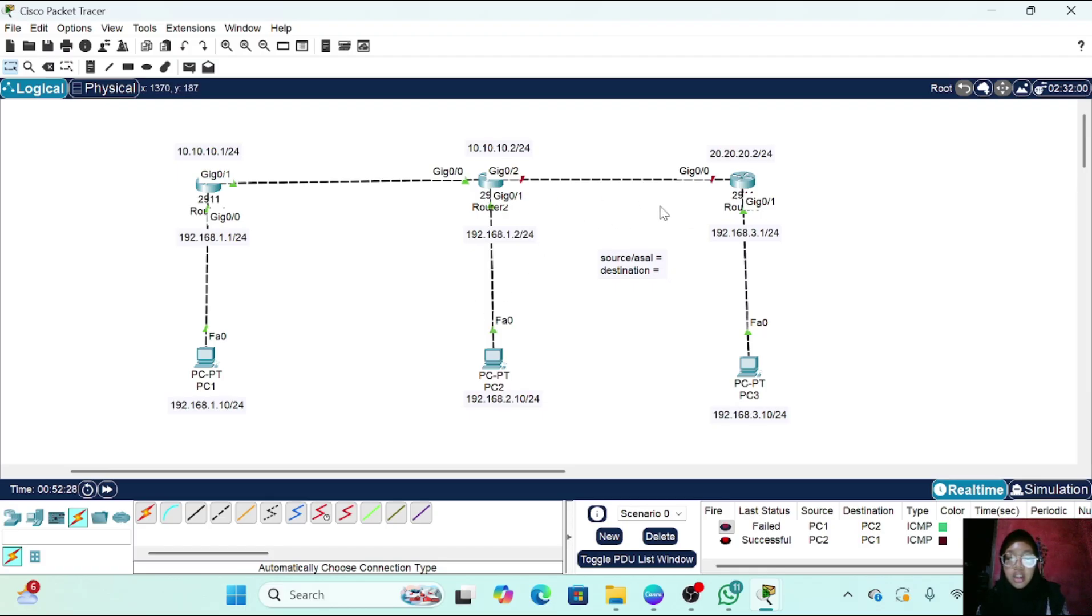
click(89, 67)
click(532, 166)
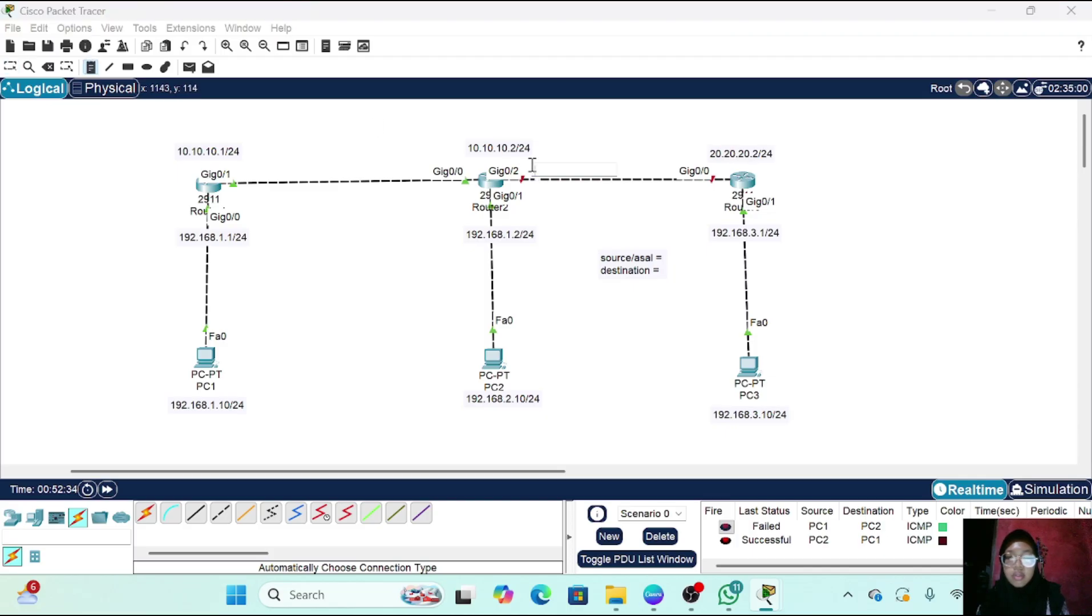
text(20.)
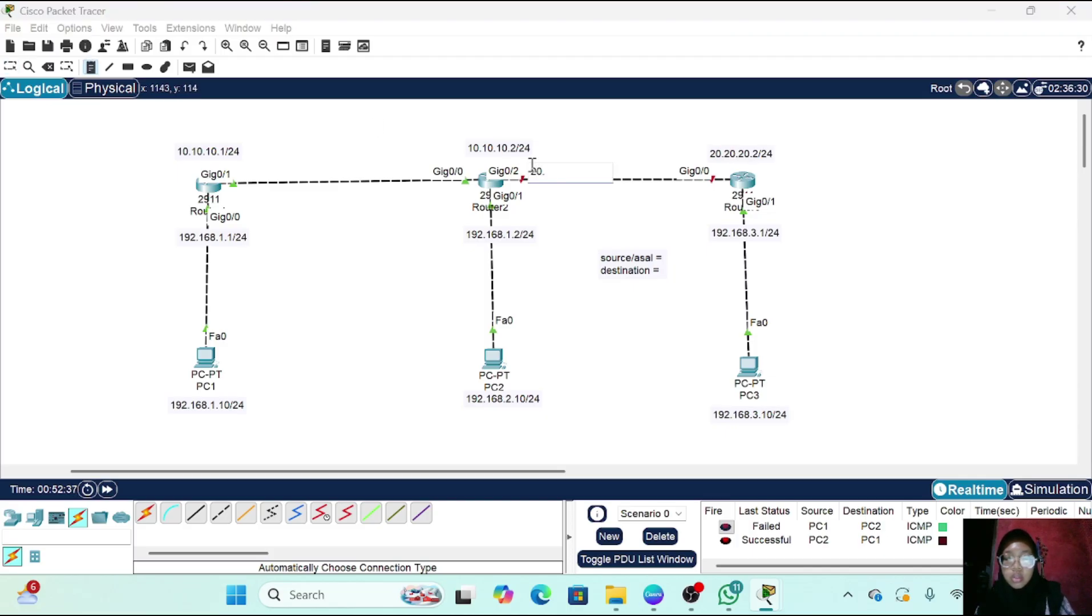
Label Router2's Gig0/2 link 20.20.20.1/24 and arrange it and the 10.10.10.2/24 label on either side above Router2
text(20.20.1/24)
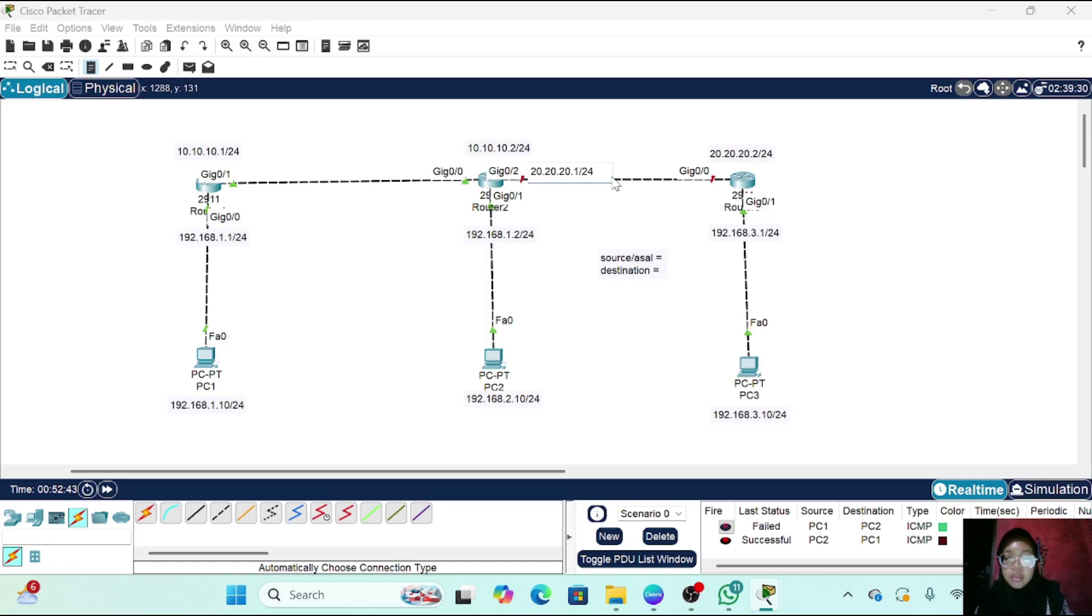
click(620, 153)
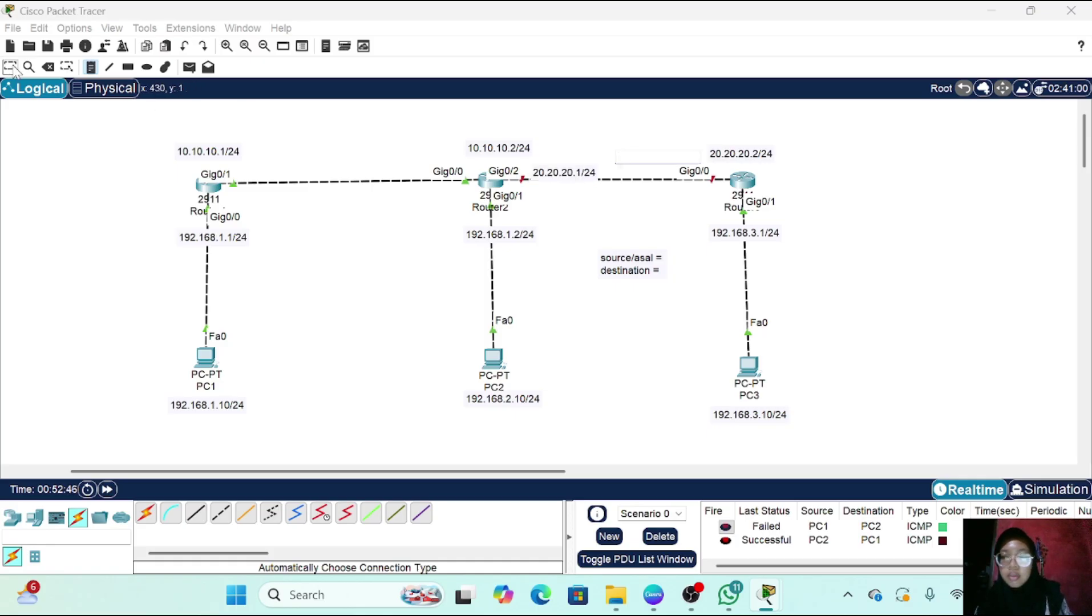
drag(482, 143, 416, 151)
mouse_move(551, 163)
mouse_down()
mouse_move(534, 145)
mouse_move(552, 157)
mouse_up()
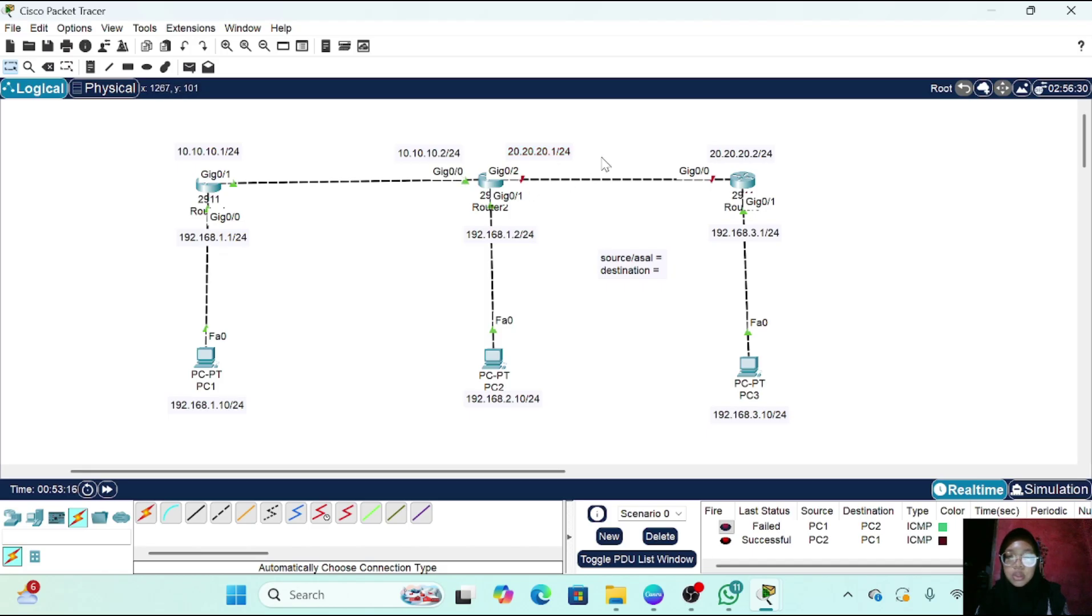
Open Router2's command line and enter privileged mode with en
click(489, 181)
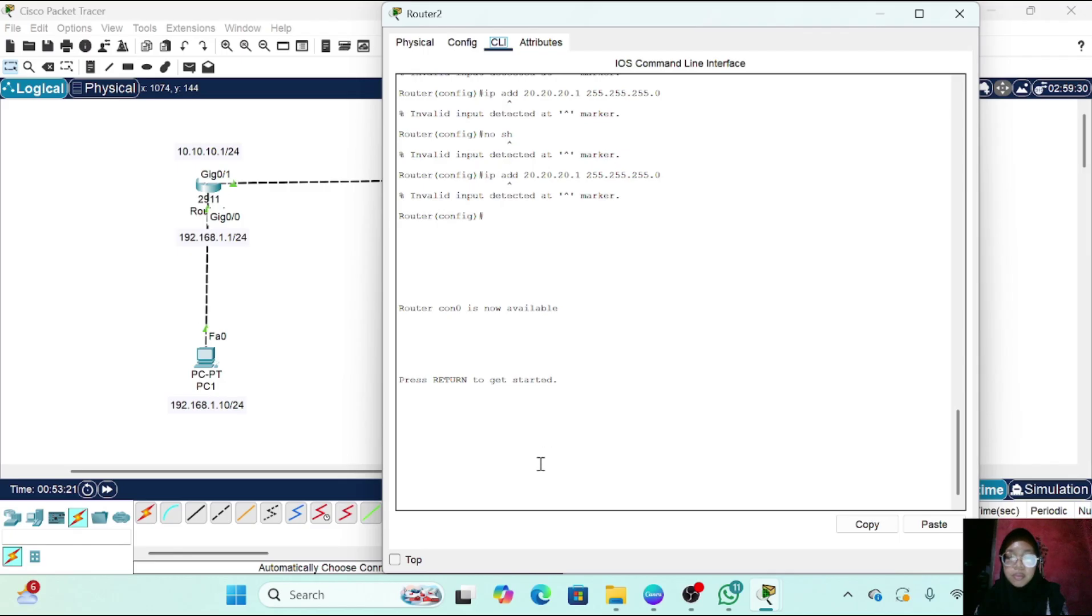
click(589, 393)
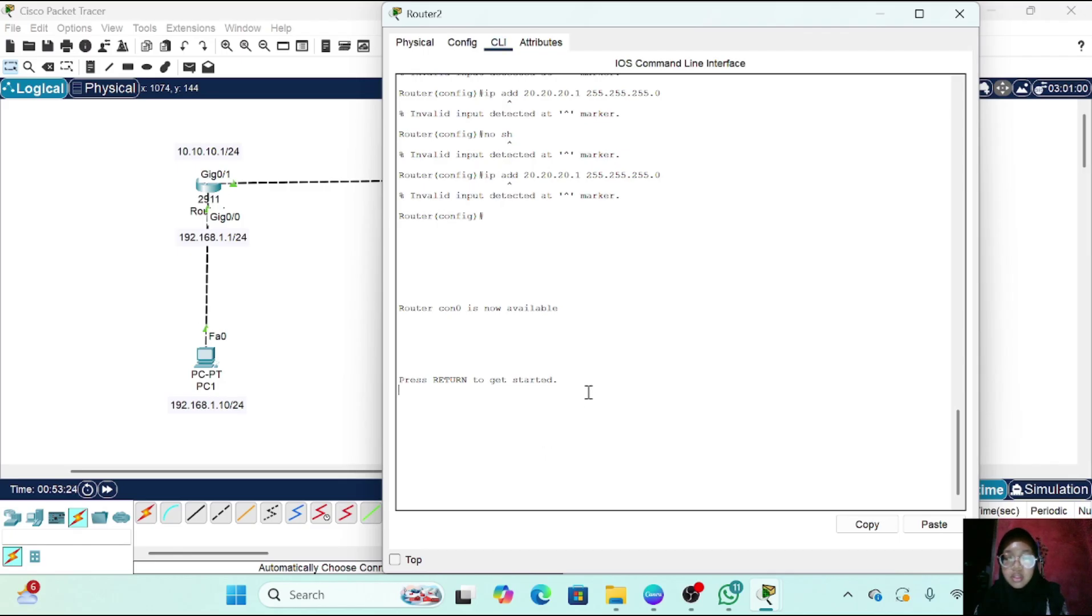
key(Return)
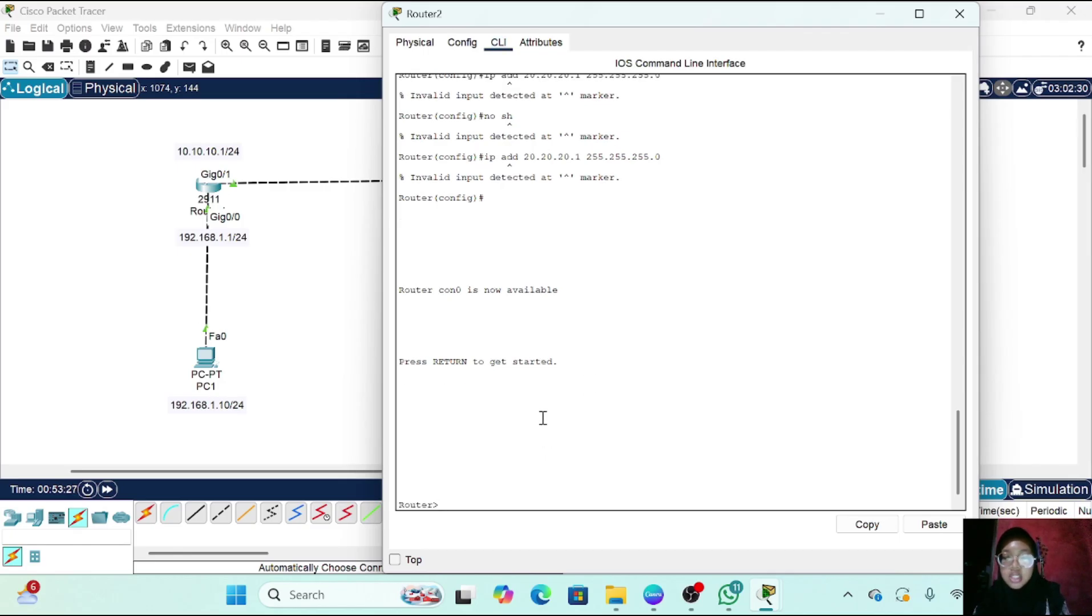
text(en)
key(Return)
text(c)
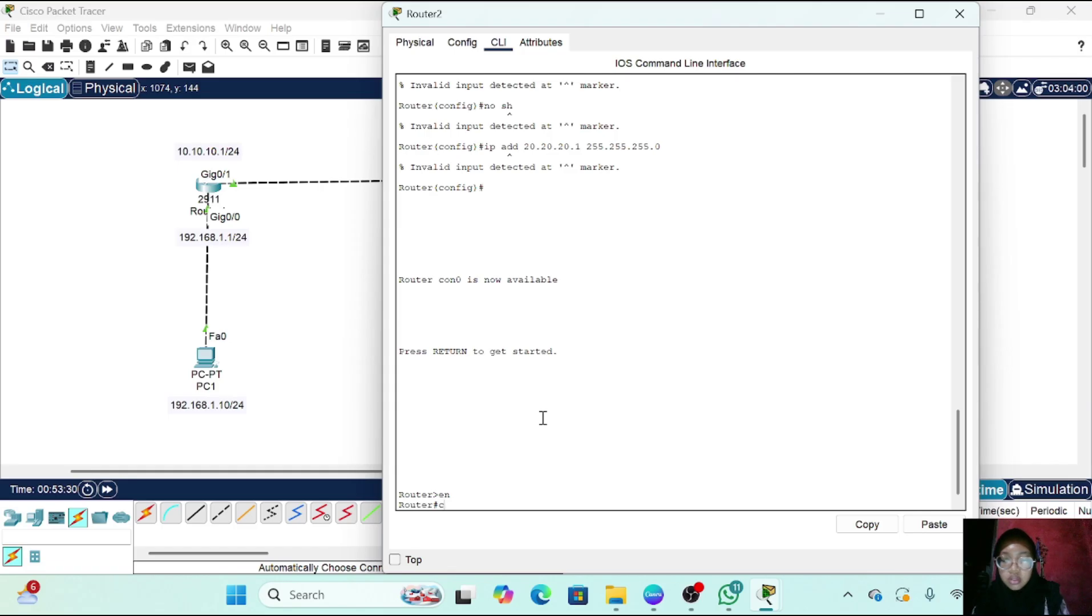
text(onf)
key(Return)
text(inf)
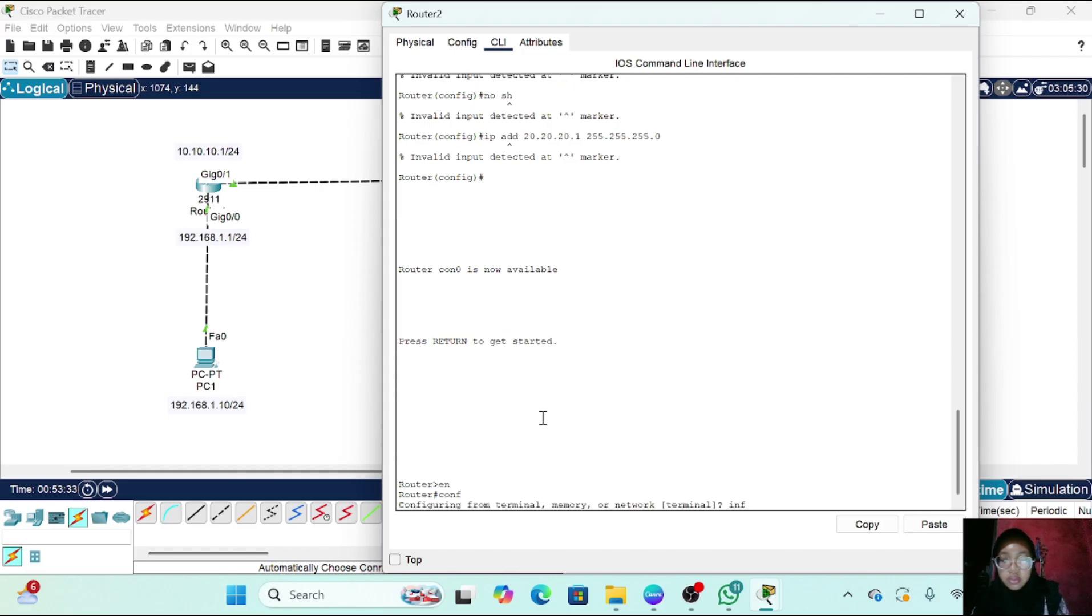
key(BackSpace)
key(BackSpace)
key(BackSpace)
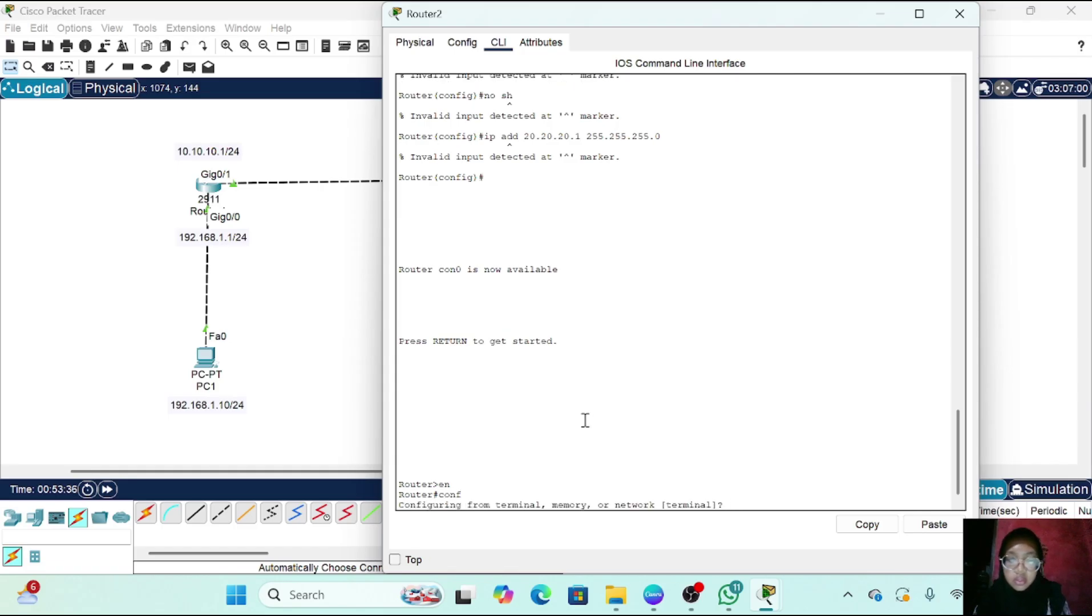
text(no)
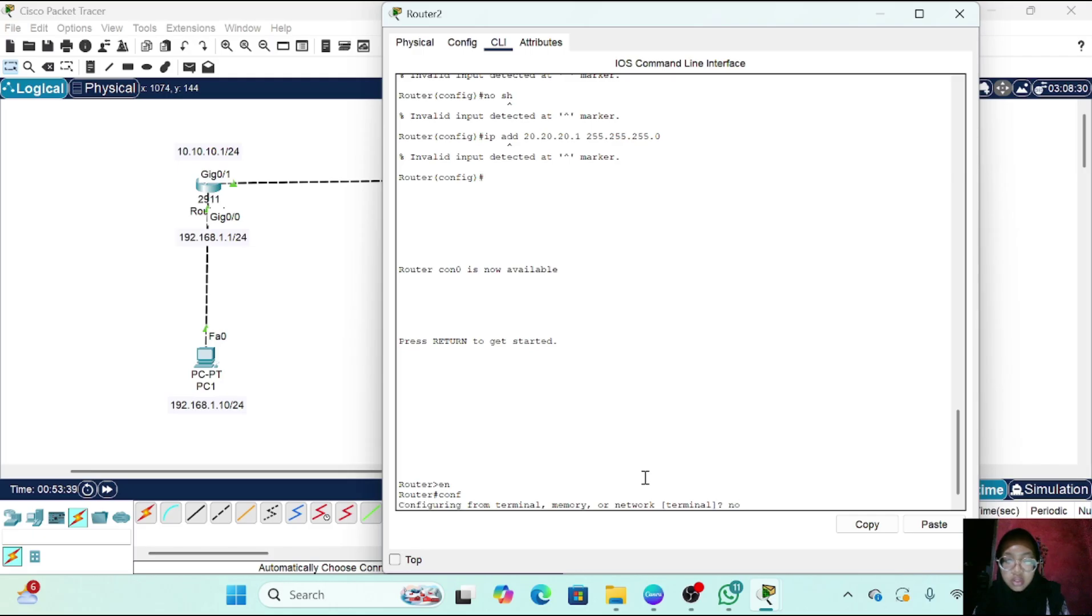
key(Return)
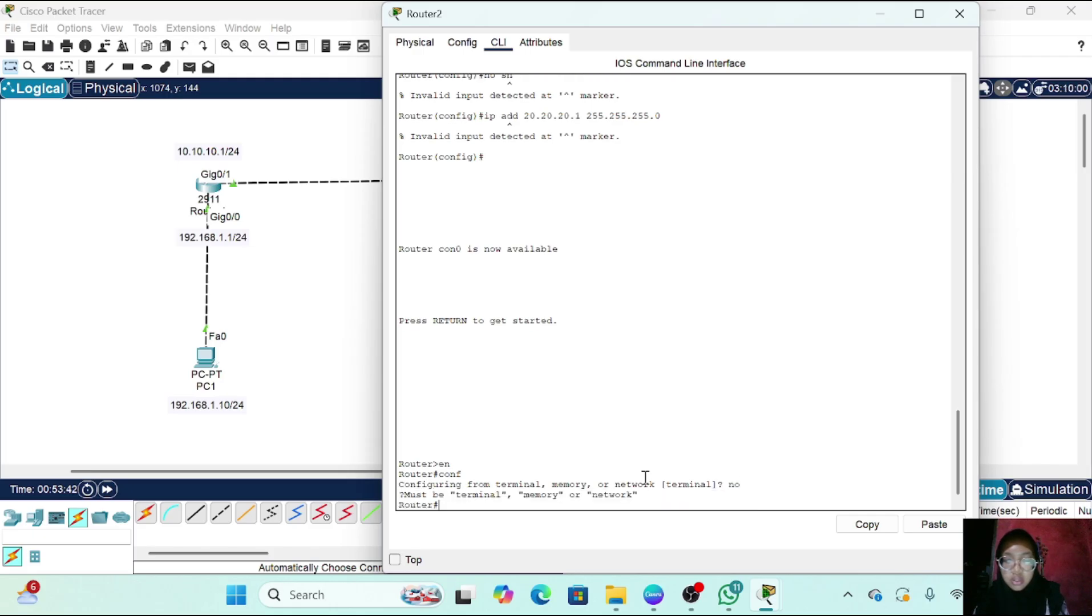
Enter Router2's global configuration mode with conf t and select interface gig0/2
text(conf t)
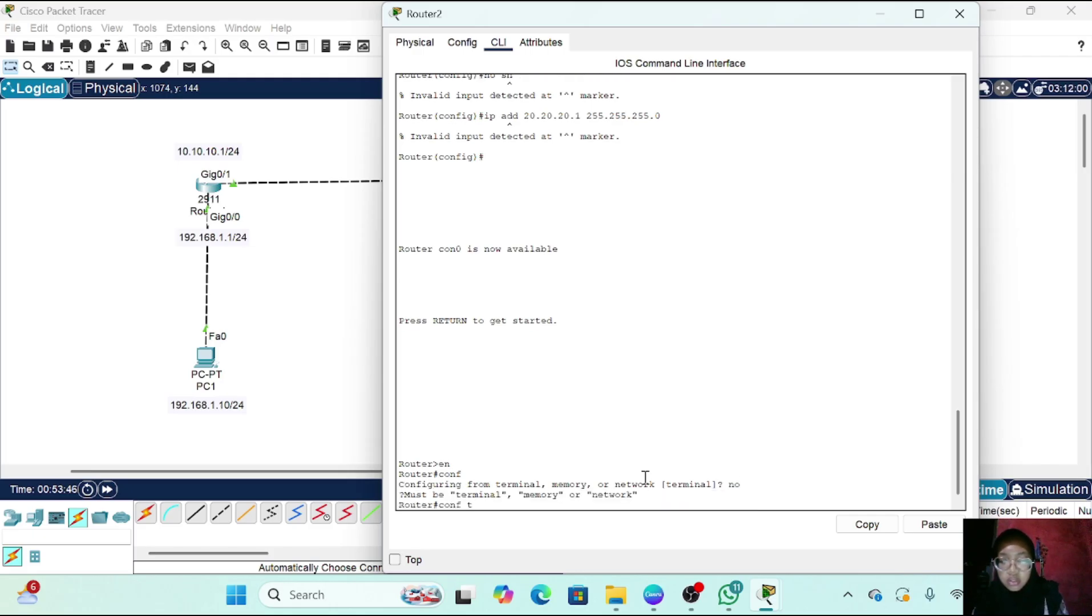
key(Return)
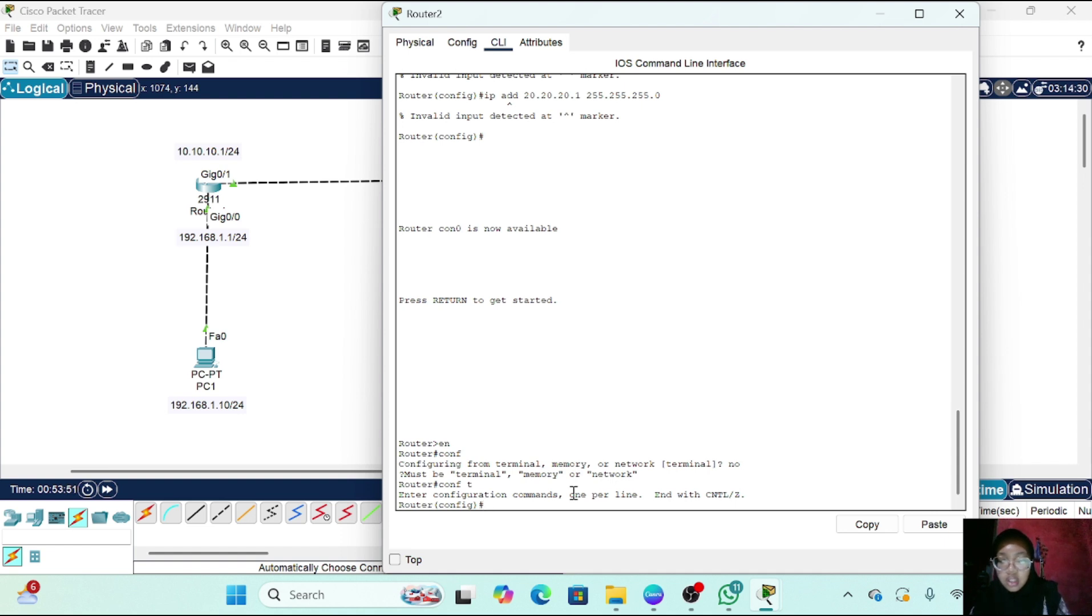
text(t g)
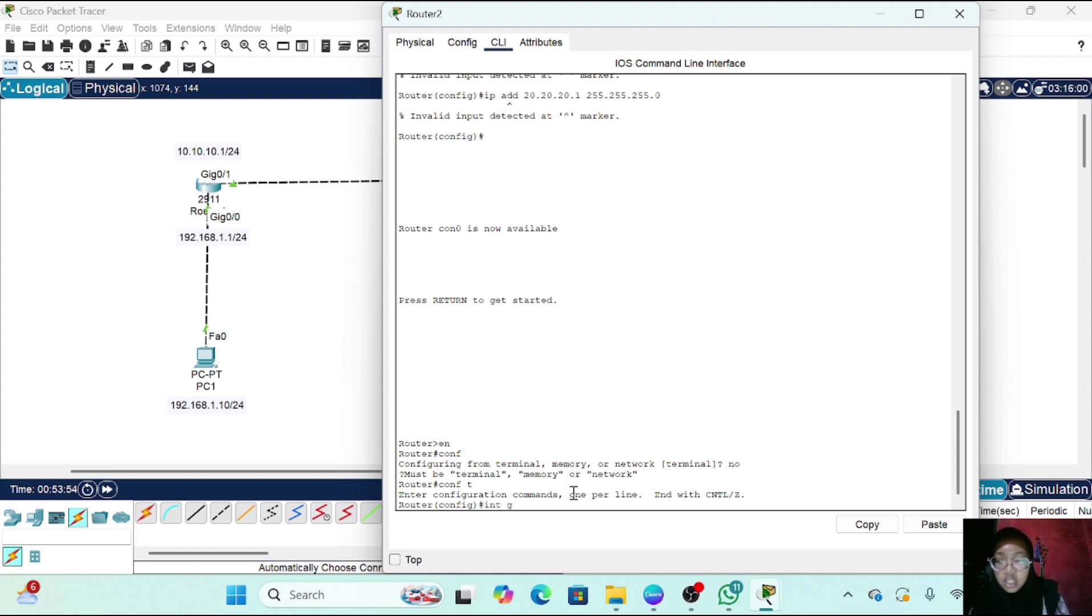
text(ig0/2)
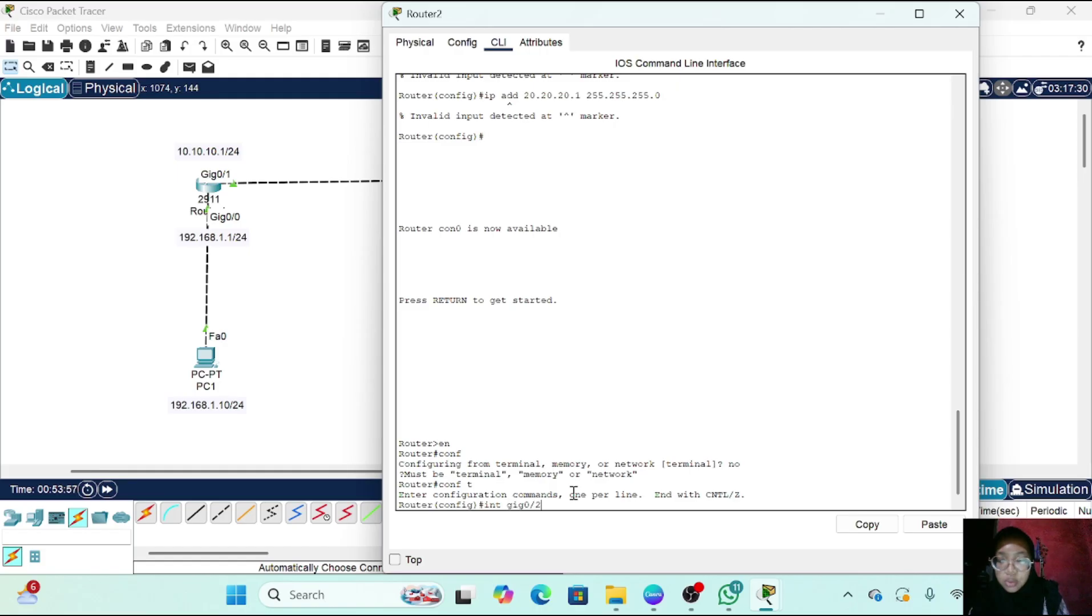
key(Return)
Assign IP address 20.20.20.1 with mask 255.255.255.0 to Router2's gig0/2, enable it with no sh, and close the router window
text(ip add)
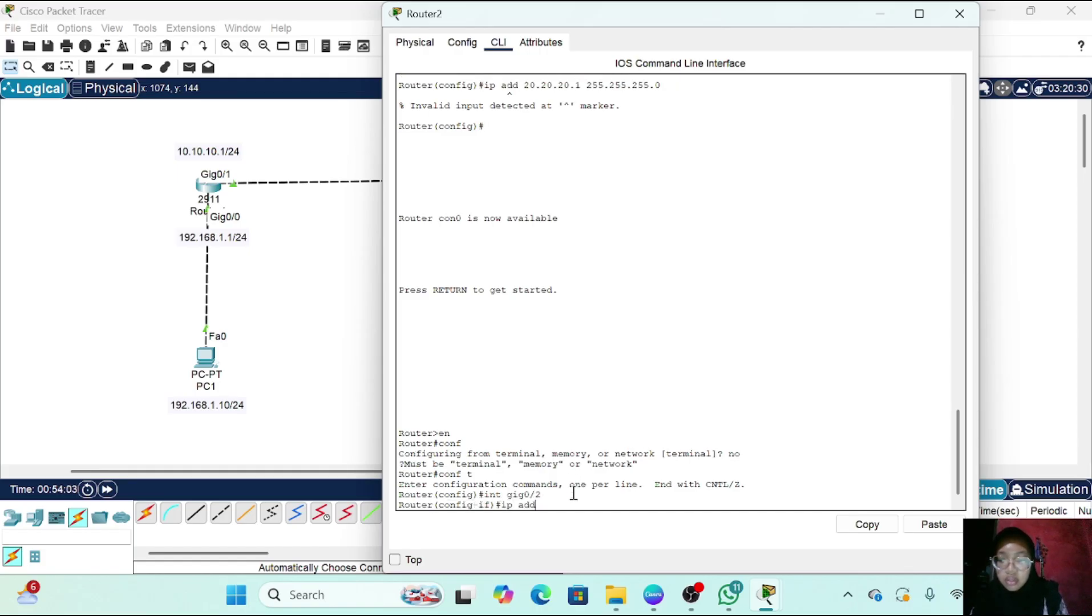
text( 20.20)
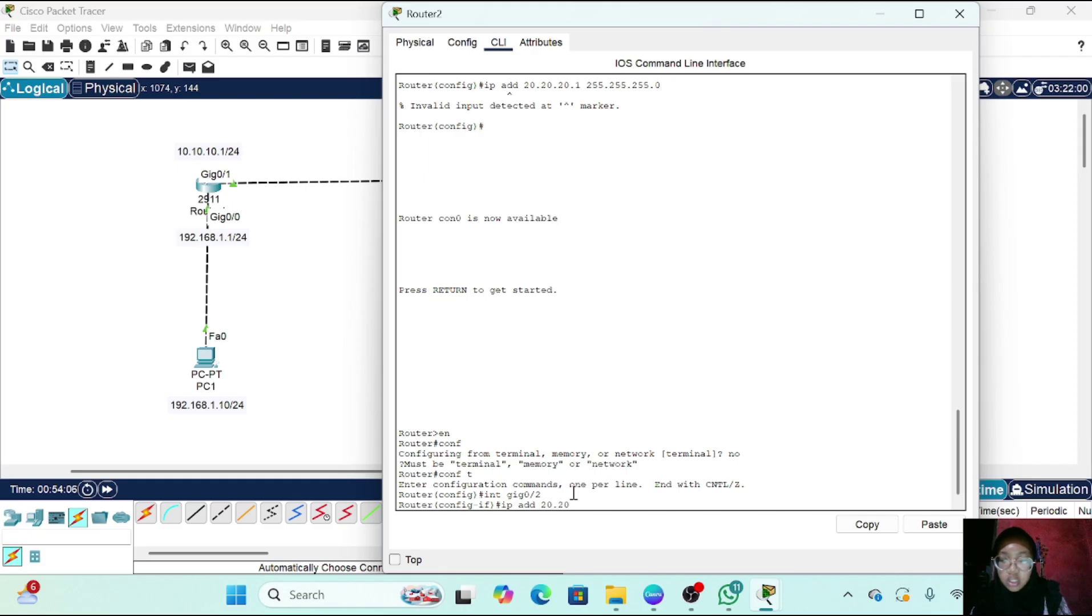
text(.20.)
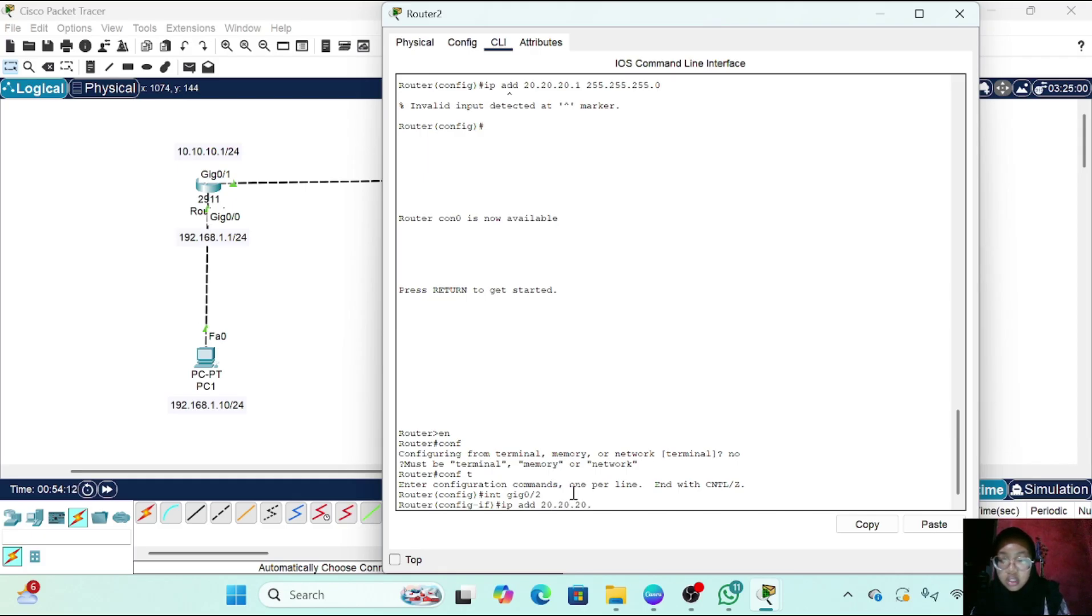
text(1 255.255.)
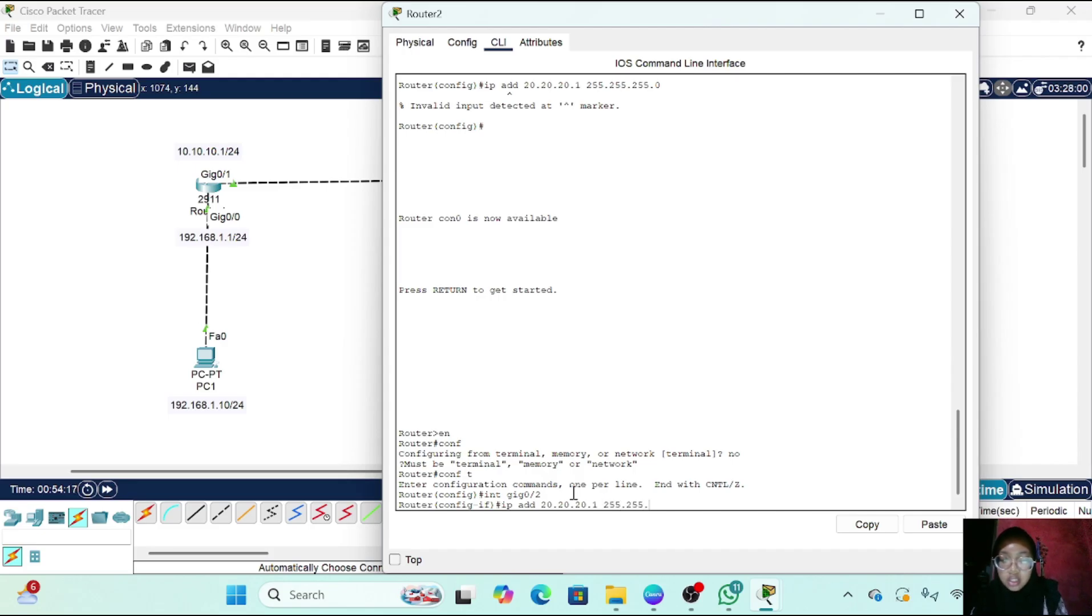
text(255.0)
key(Return)
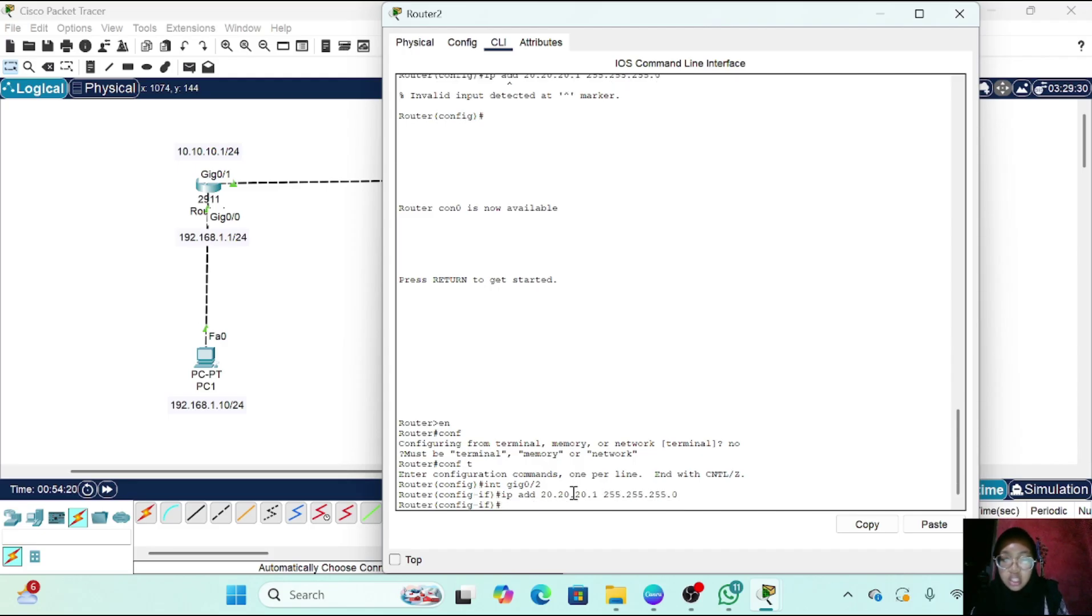
text(no sh)
key(Return)
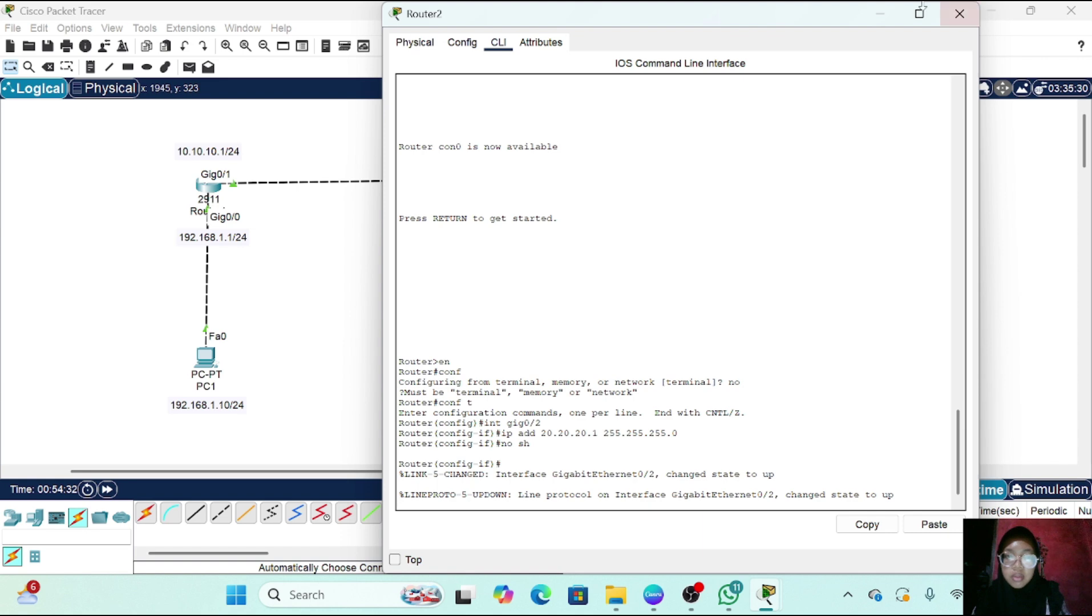
click(960, 14)
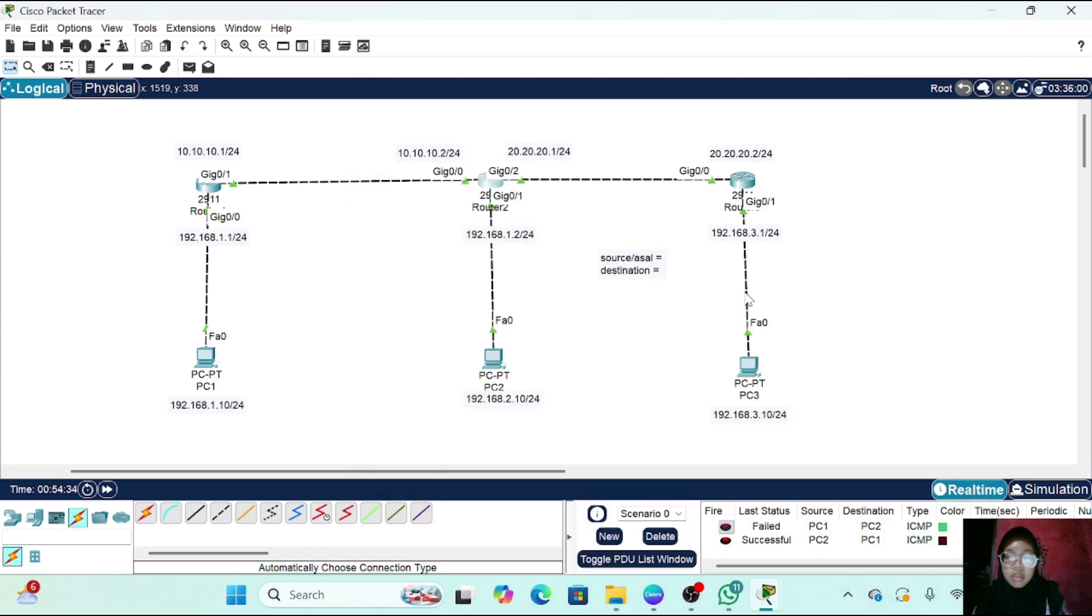
Give PC3 the static IPv4 address 192.168.3.10 with subnet mask 255.255.255.0
click(749, 366)
click(510, 43)
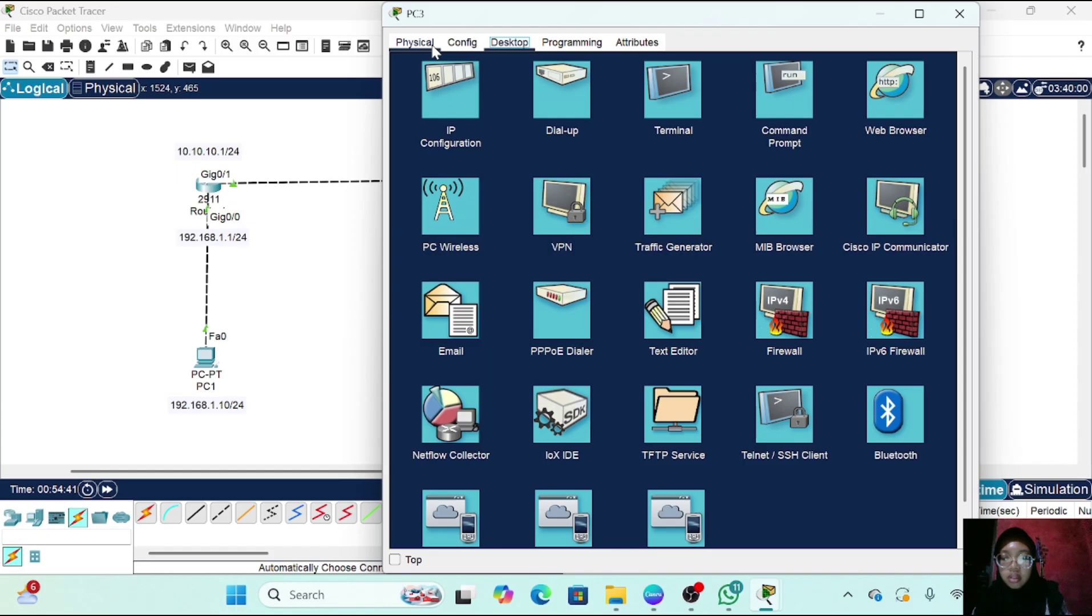
click(455, 101)
click(622, 137)
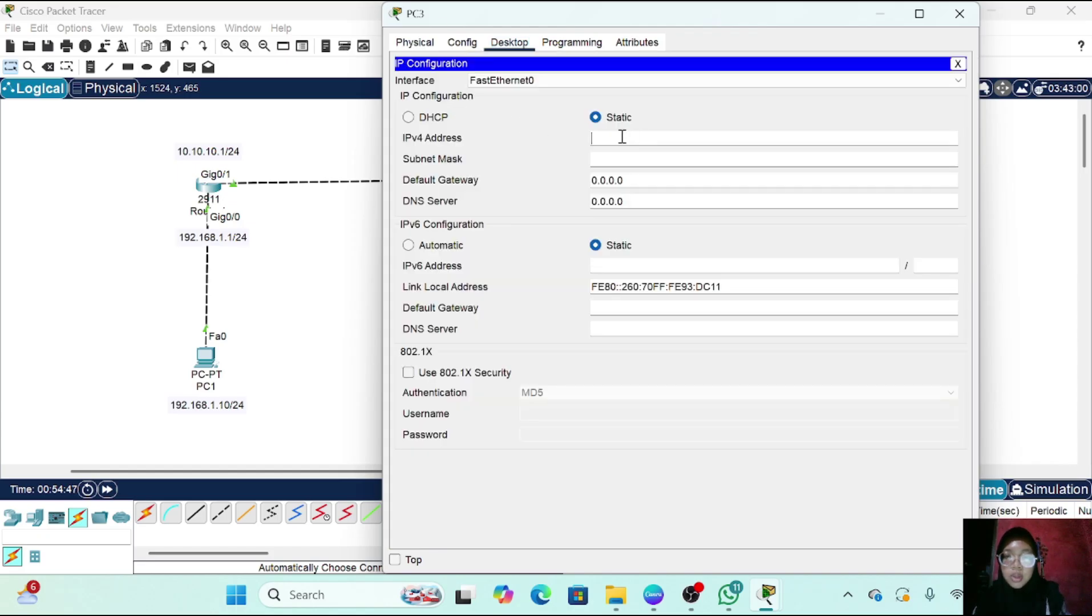
text(192)
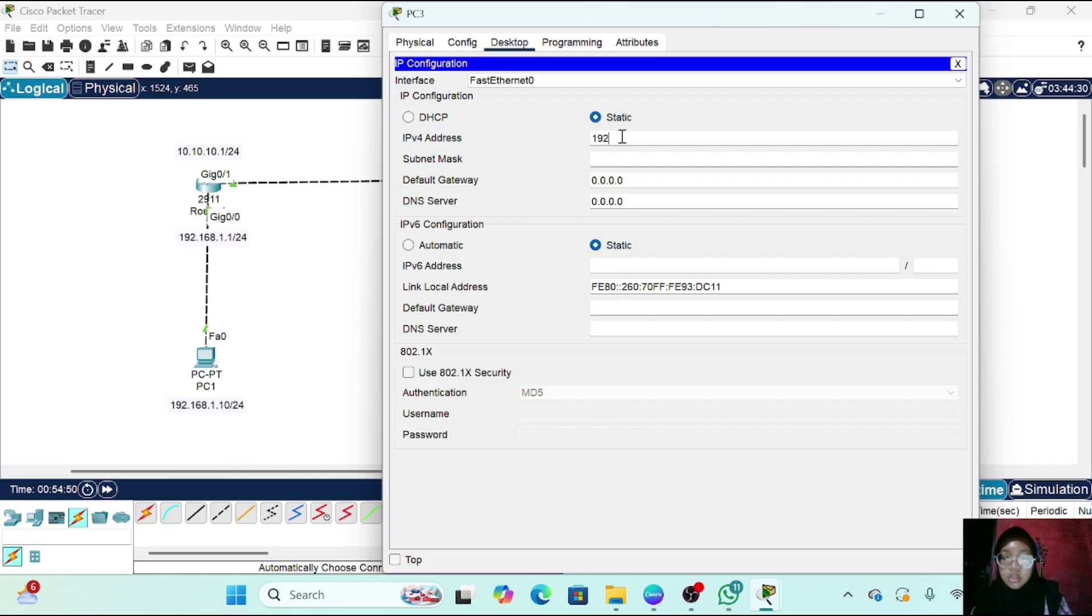
text(.168.3.10)
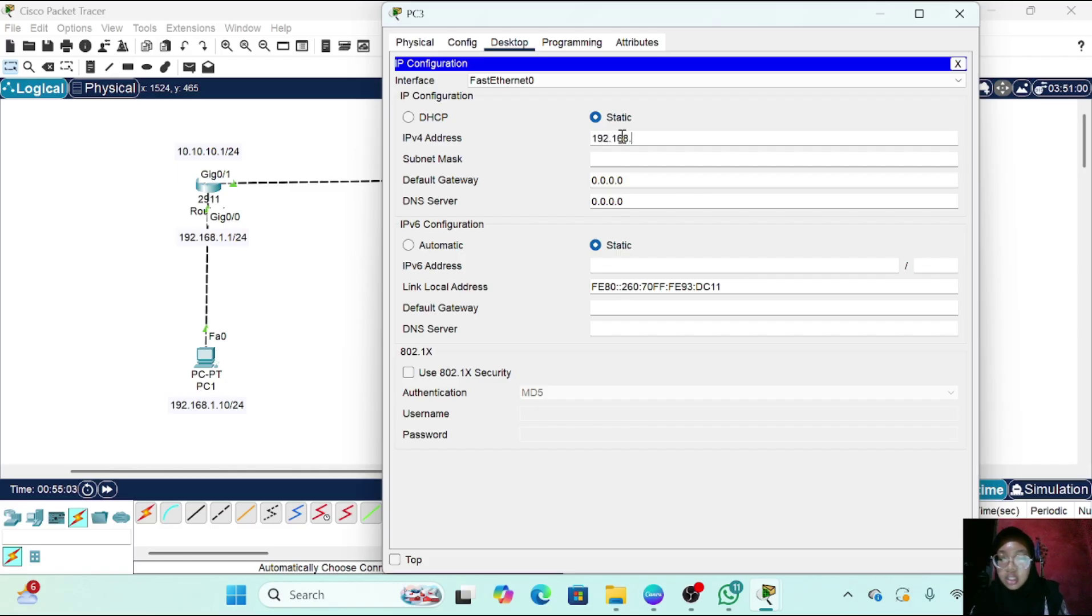
click(640, 160)
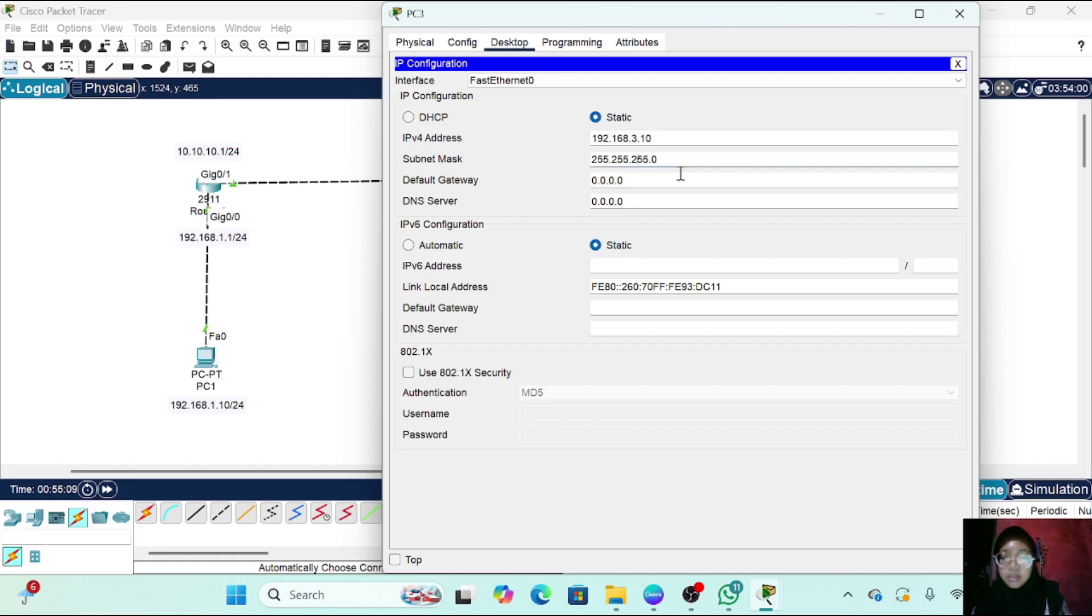
Set PC3's IPv4 default gateway to 192.168.3.1 and close its configuration window
click(638, 182)
key(BackSpace)
key(BackSpace)
key(BackSpace)
key(BackSpace)
key(BackSpace)
key(BackSpace)
key(BackSpace)
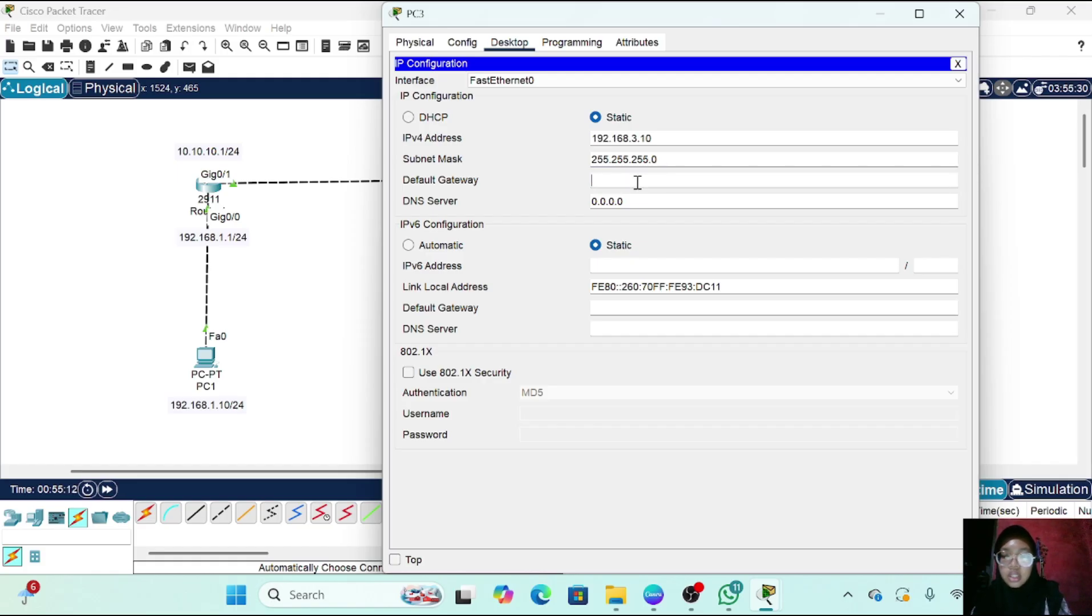
text(192.1)
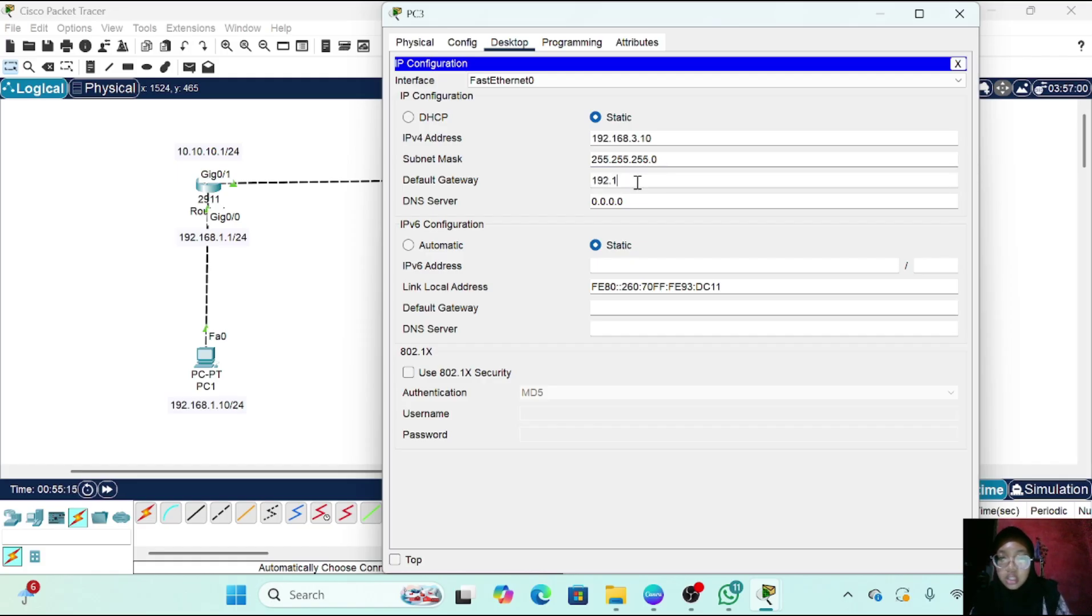
text(68.3.1)
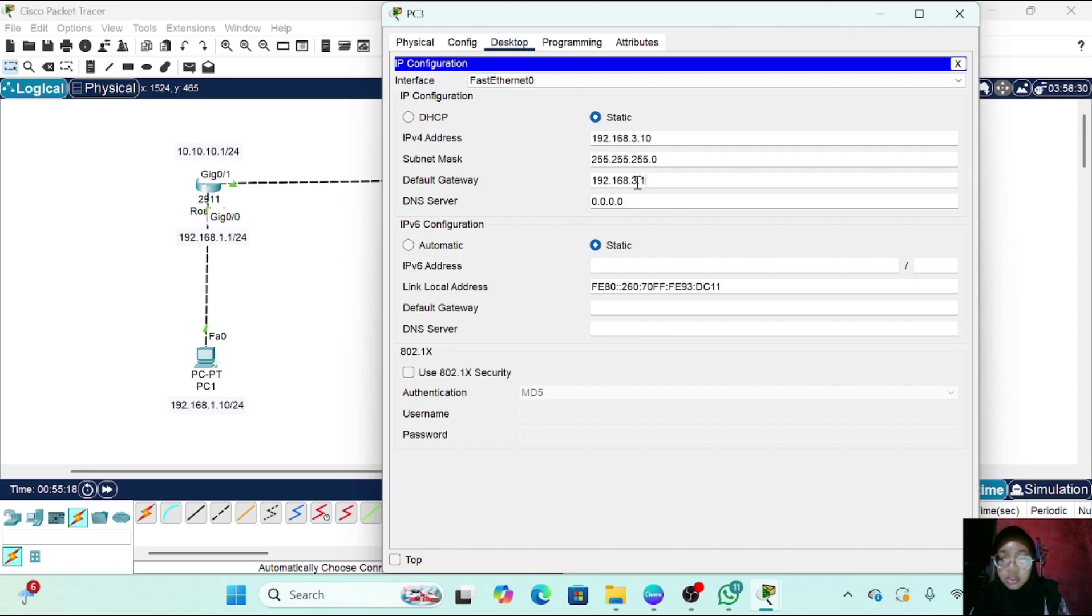
click(958, 63)
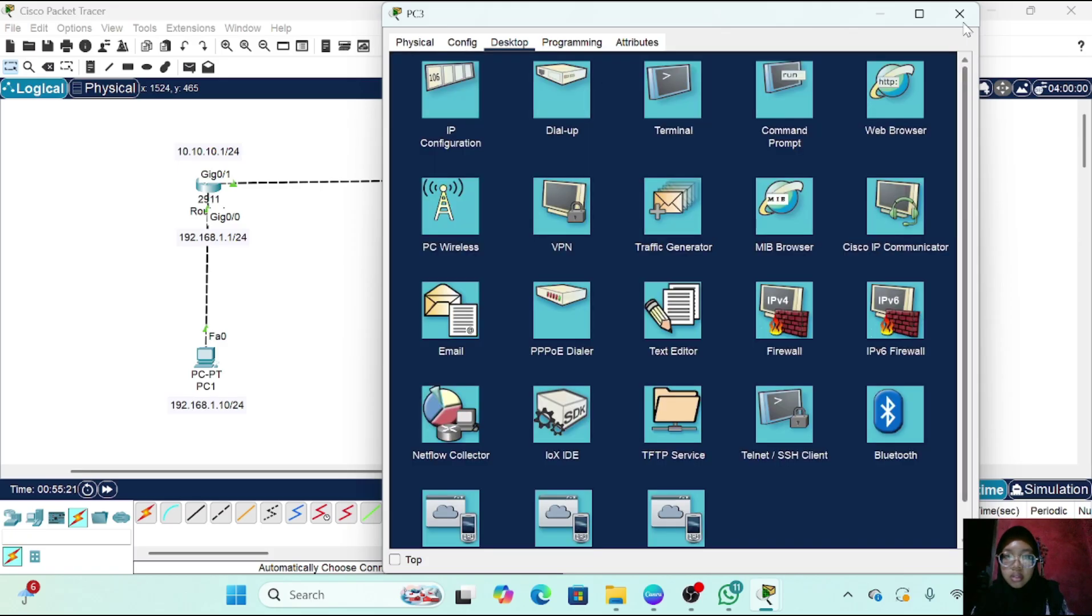
click(961, 13)
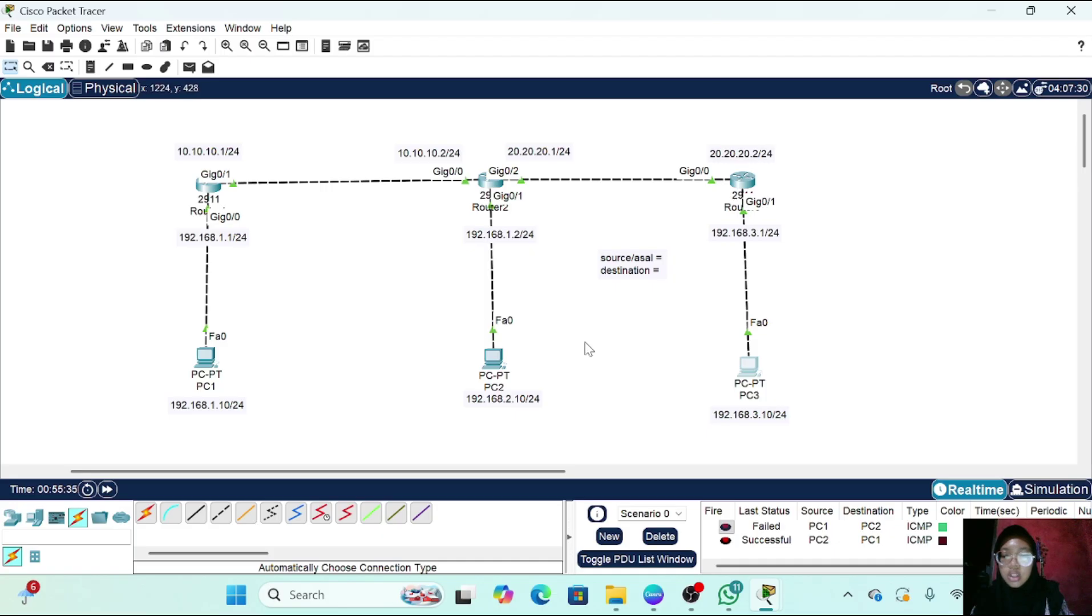
Reopen Router2's command line and leave interface configuration with ex to return to global configuration mode
click(491, 183)
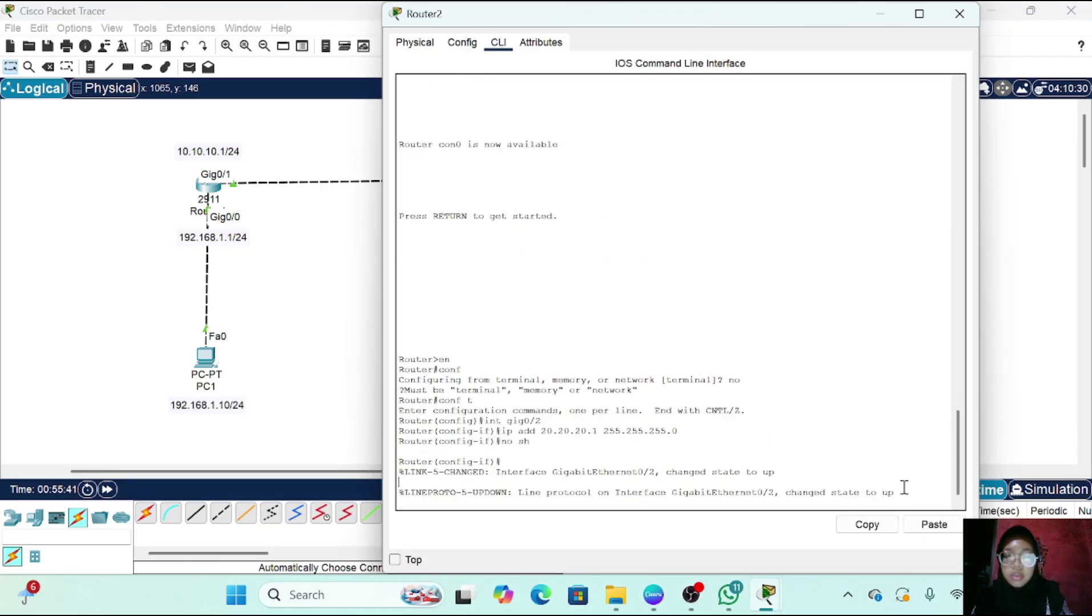
key(Return)
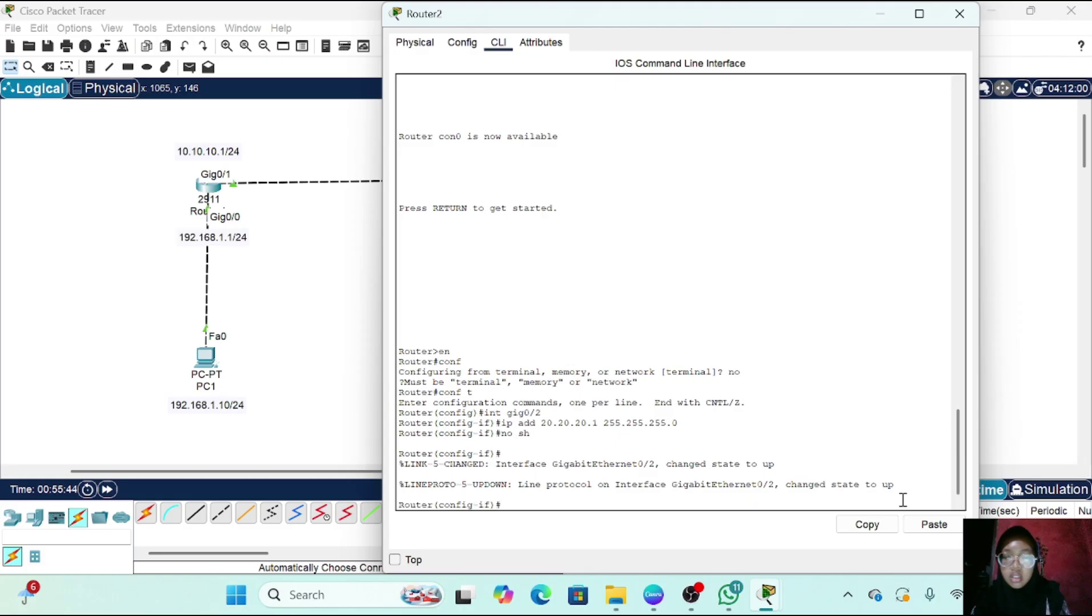
text(ex)
key(Return)
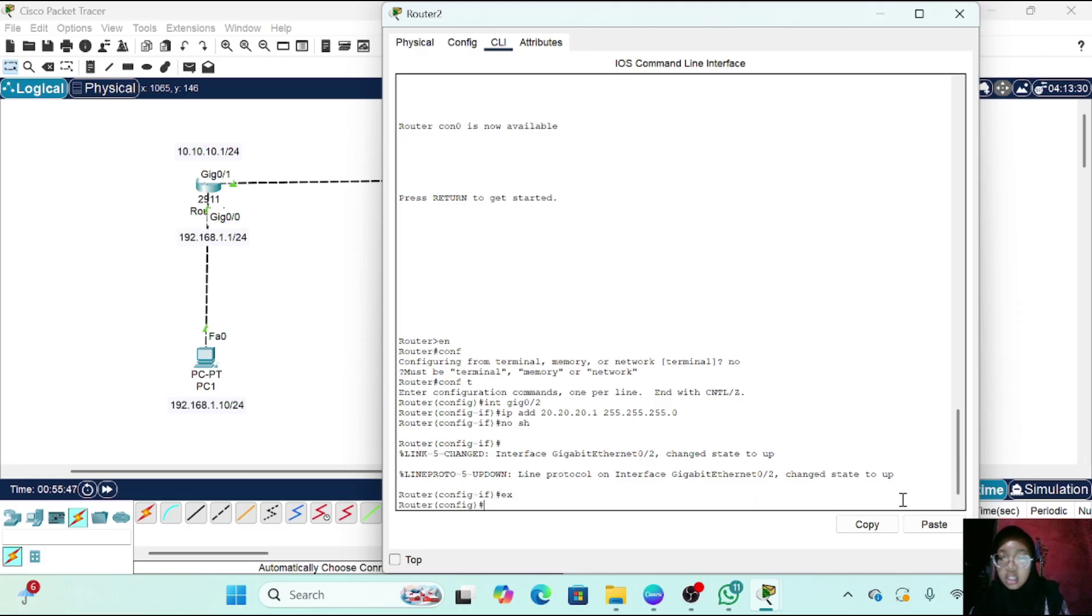
Start Router2's static route command for destination network 192.168.3.0 with mask 255.255.255.0
text(ip r)
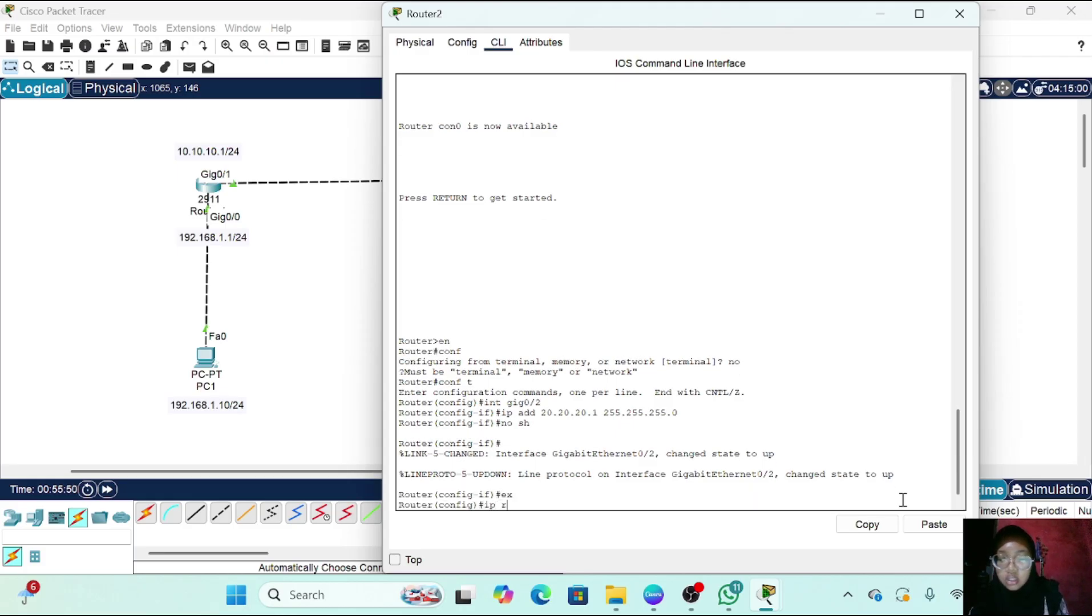
text(oute)
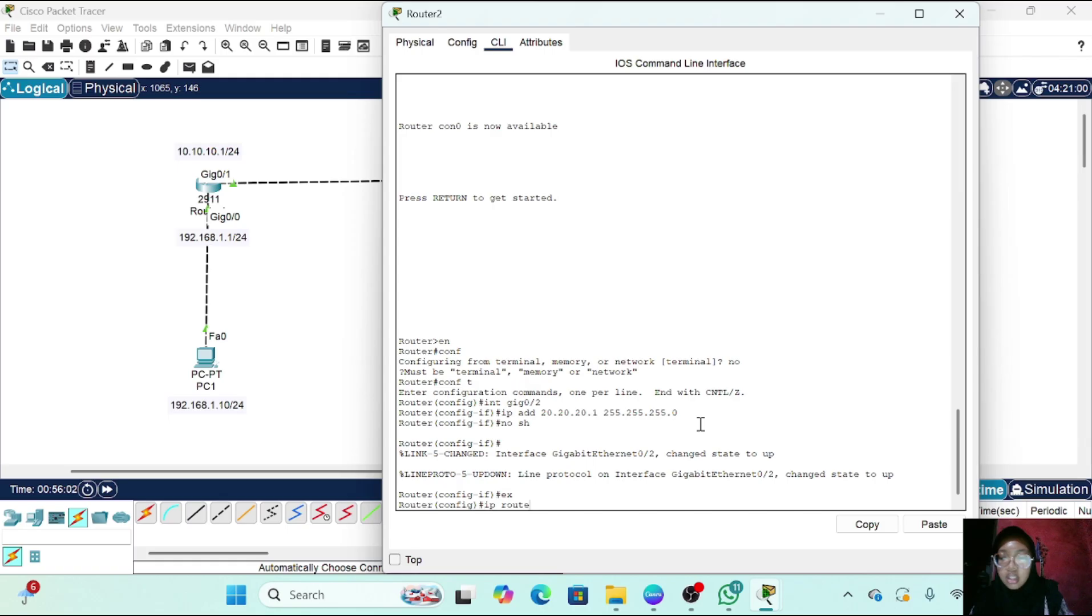
text(192.168)
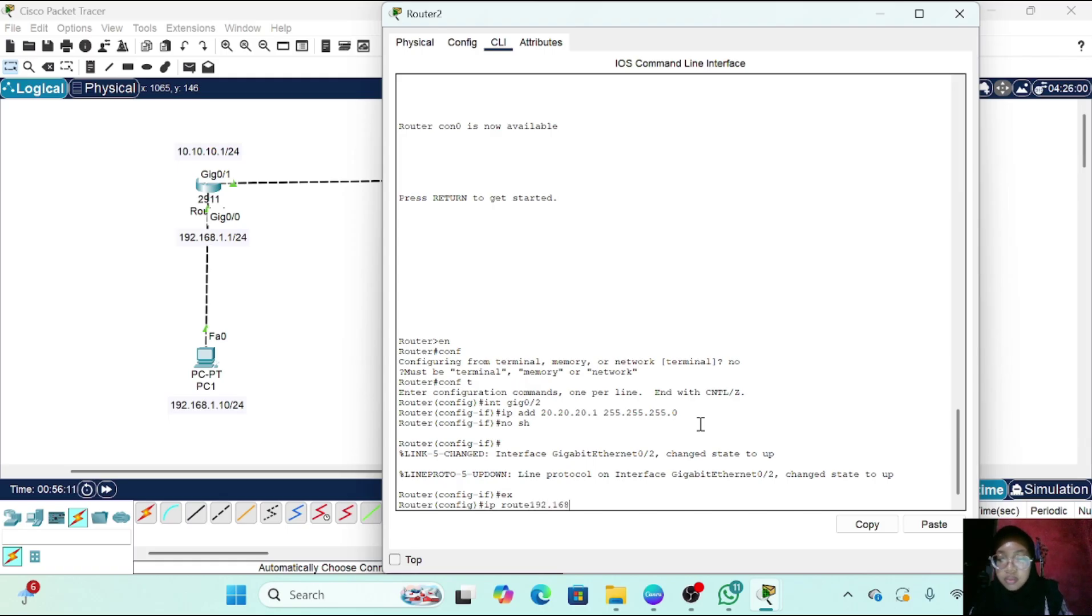
text(3.)
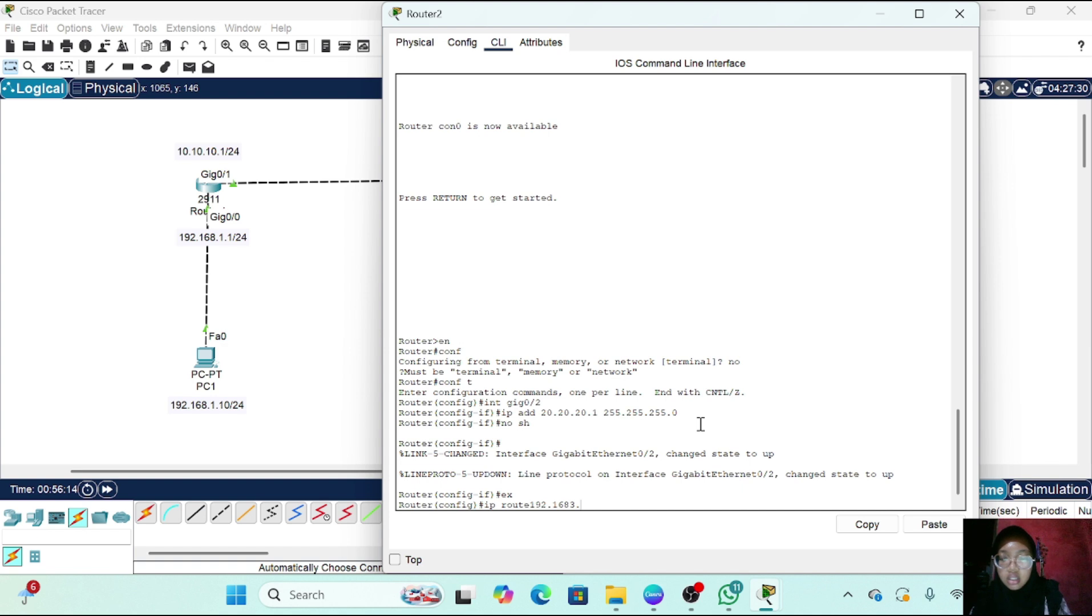
key(BackSpace)
key(BackSpace)
text(.3)
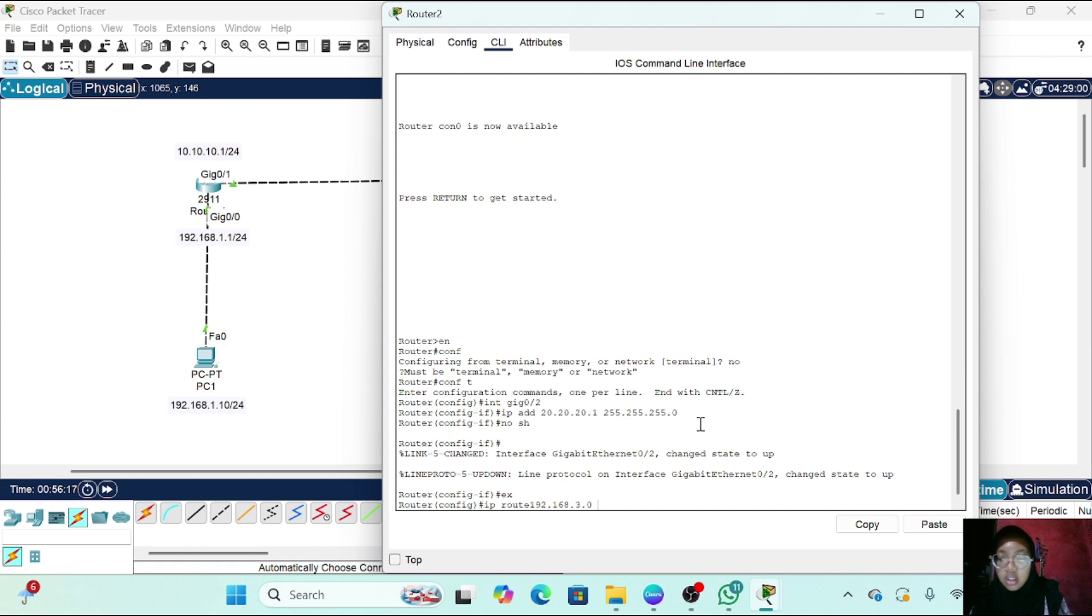
text(55.255)
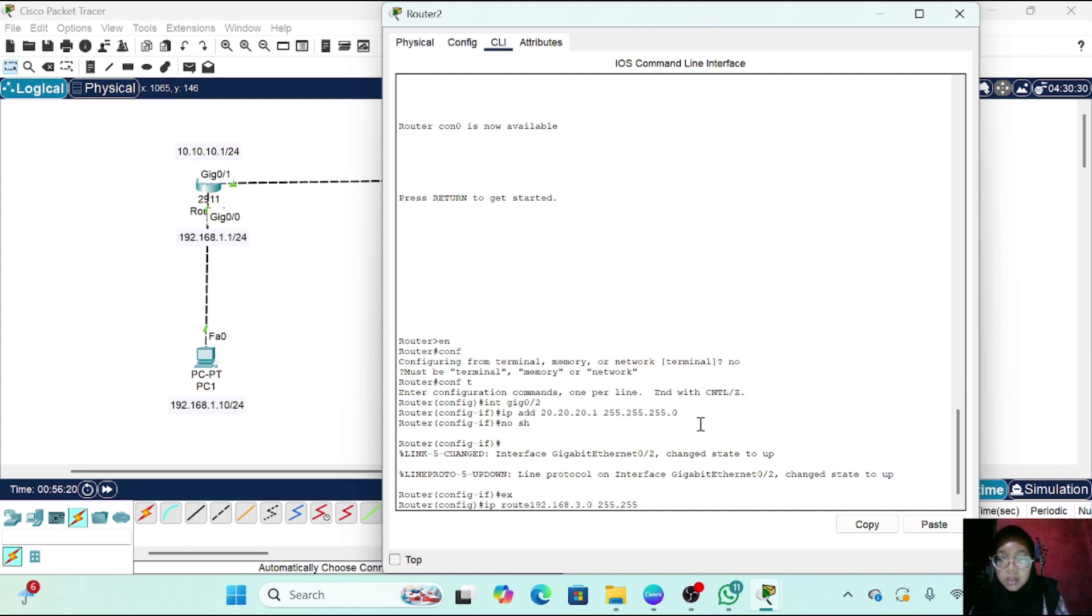
text(.255.0)
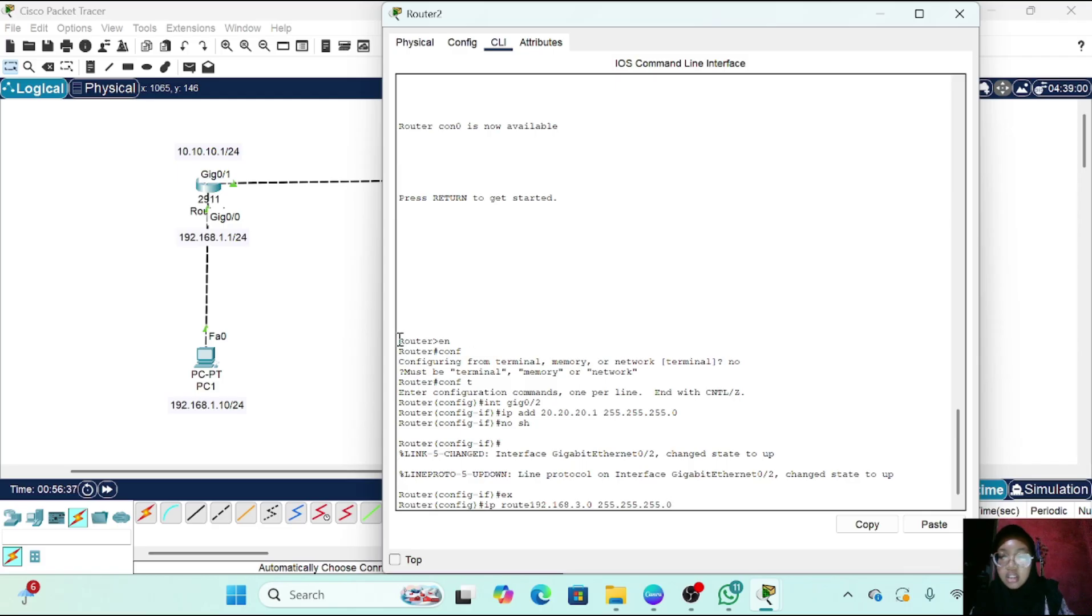
Complete Router2's 192.168.3.0 route command with Router3's link address 20.20.20.2 as next hop and submit it
scroll(363, 325, right, 10)
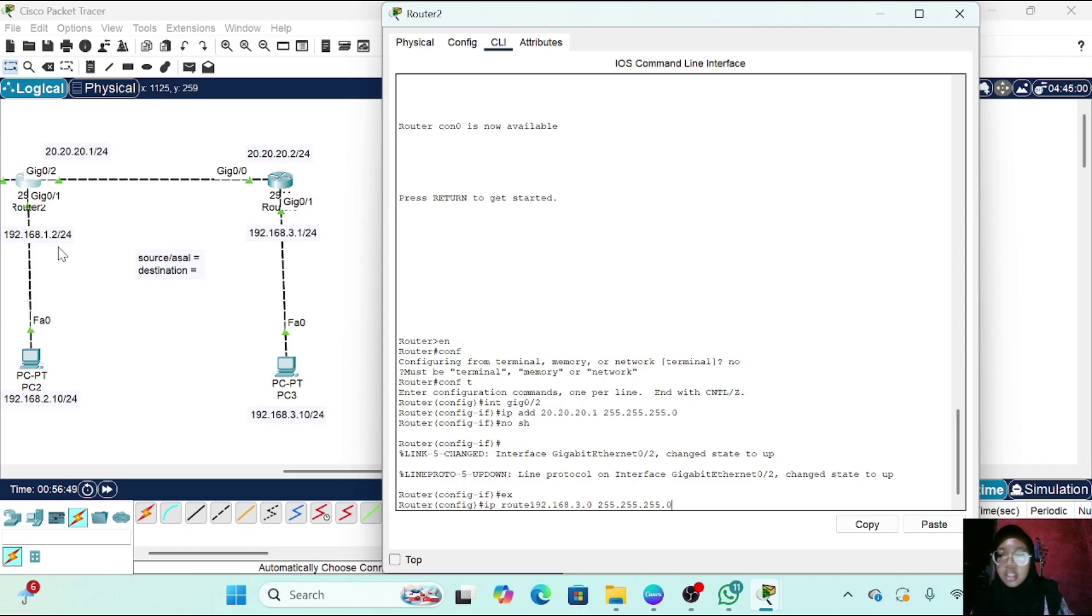
scroll(59, 252, left, 7)
scroll(236, 220, right, 7)
scroll(236, 220, left, 2)
scroll(237, 220, left, 2)
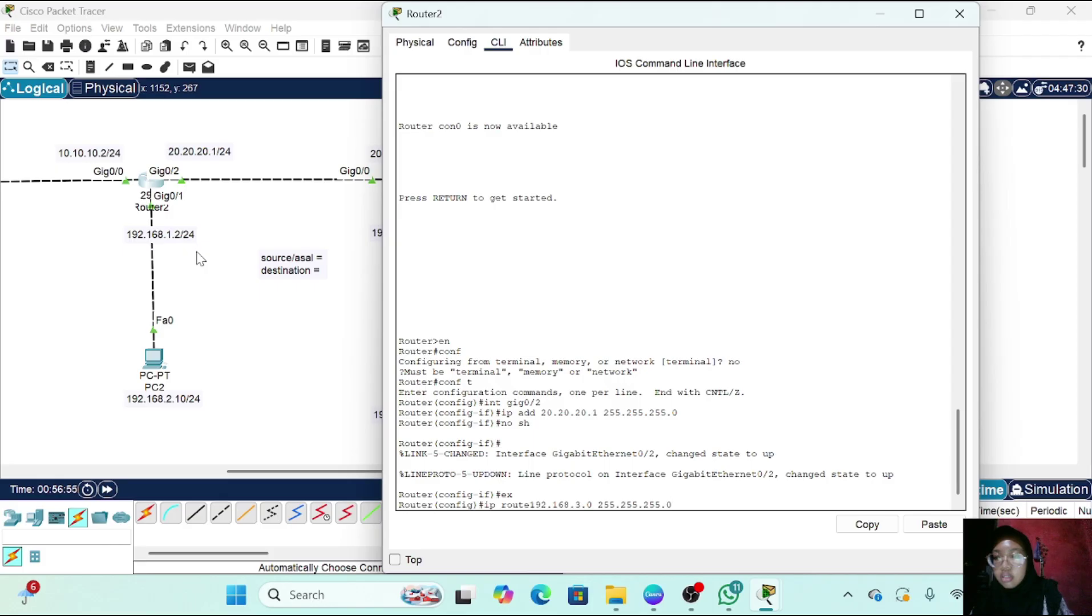
scroll(196, 257, left, 7)
scroll(197, 257, right, 9)
scroll(197, 256, left, 3)
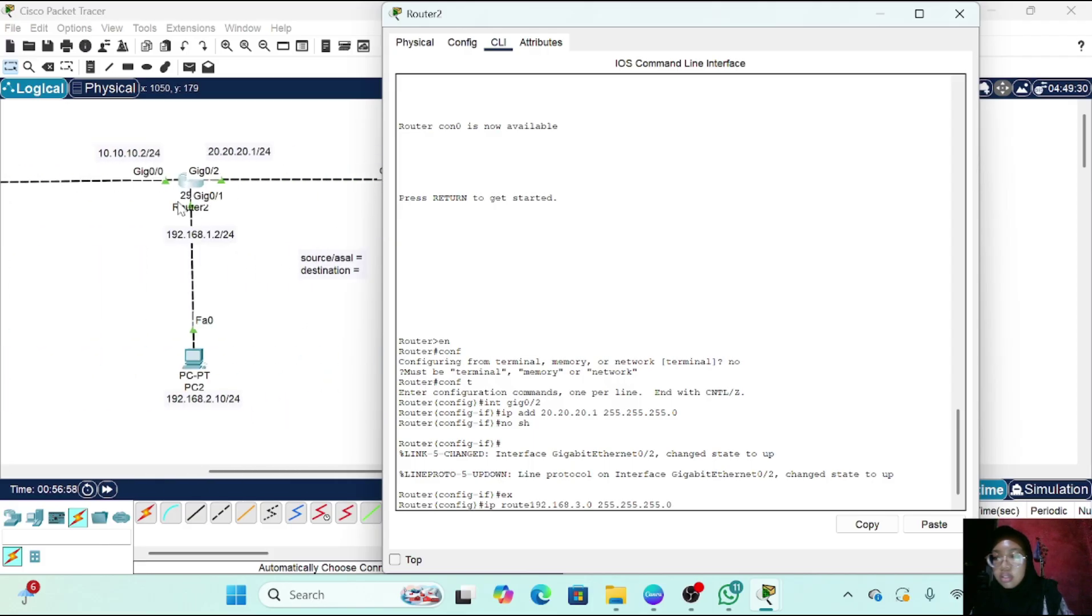
scroll(181, 207, left, 5)
text(20)
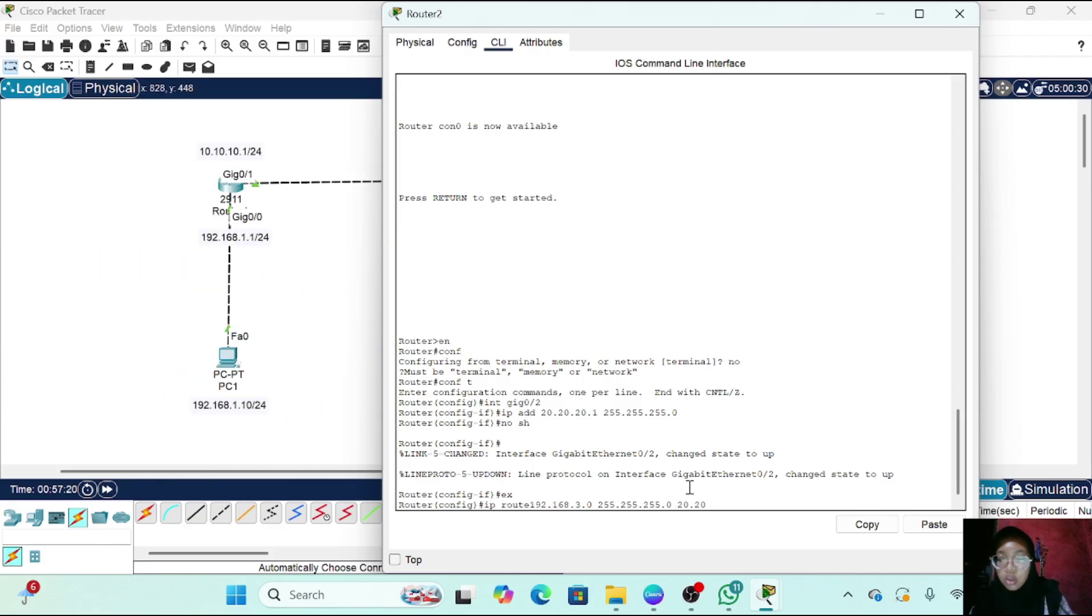
text(.20.2)
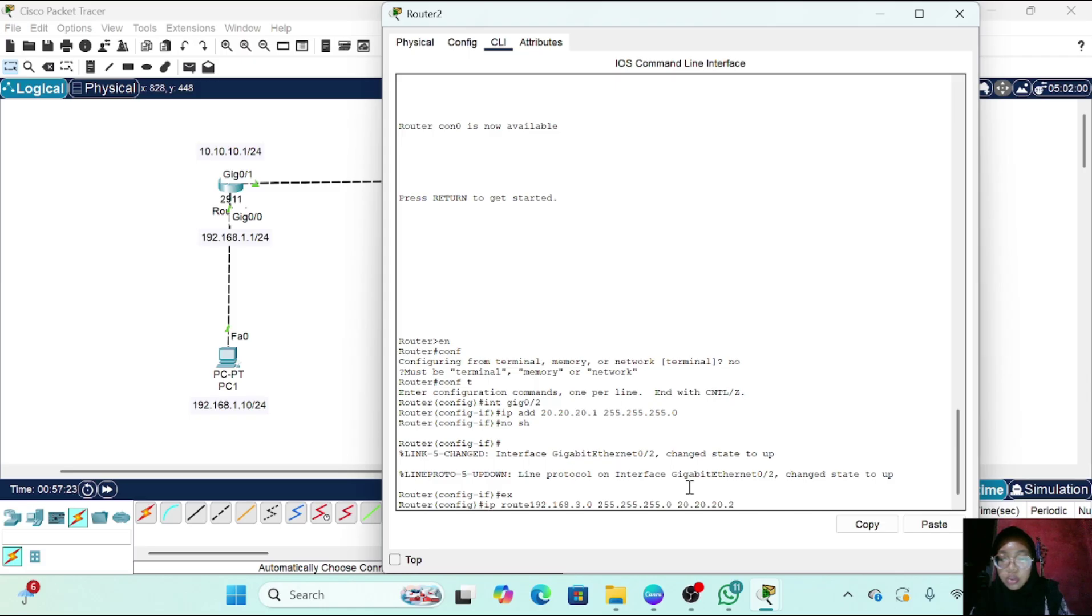
key(Return)
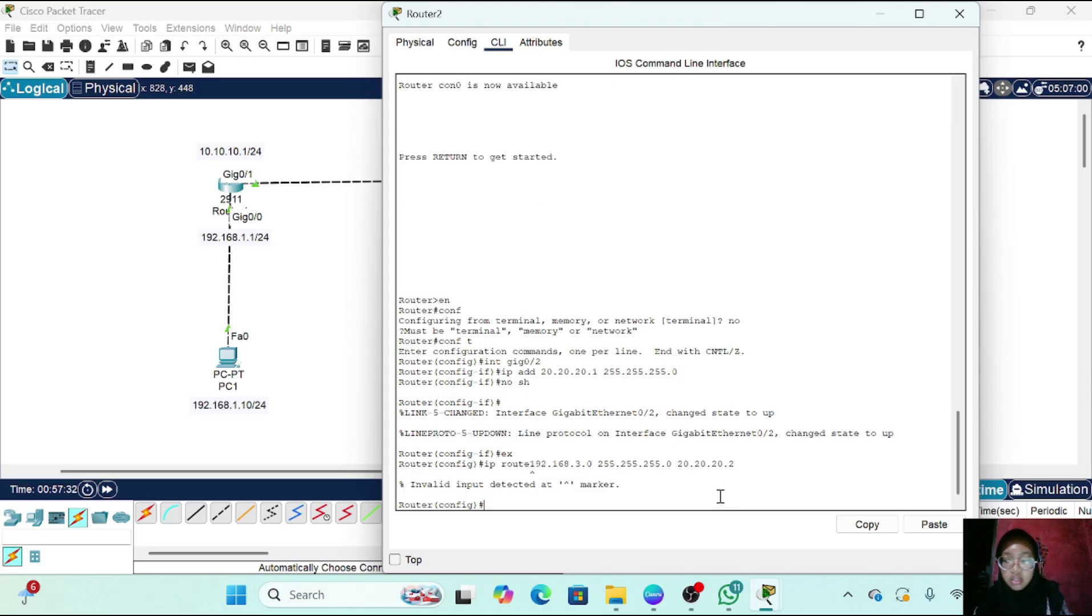
Recall the route command, insert the missing space after "ip route", run it again, and minimize Router2's window
key(Up)
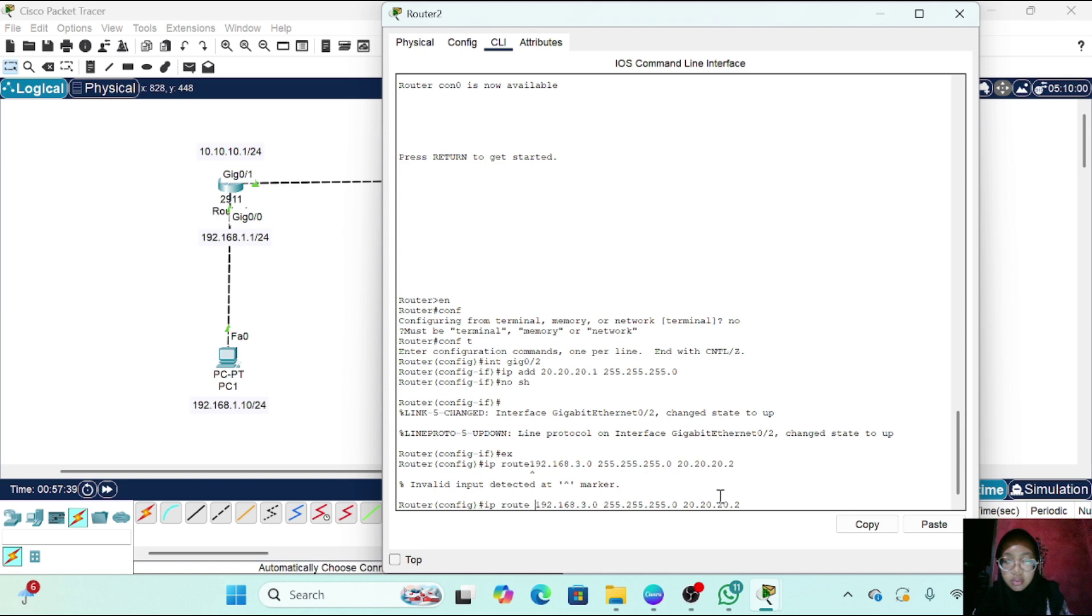
key(Return)
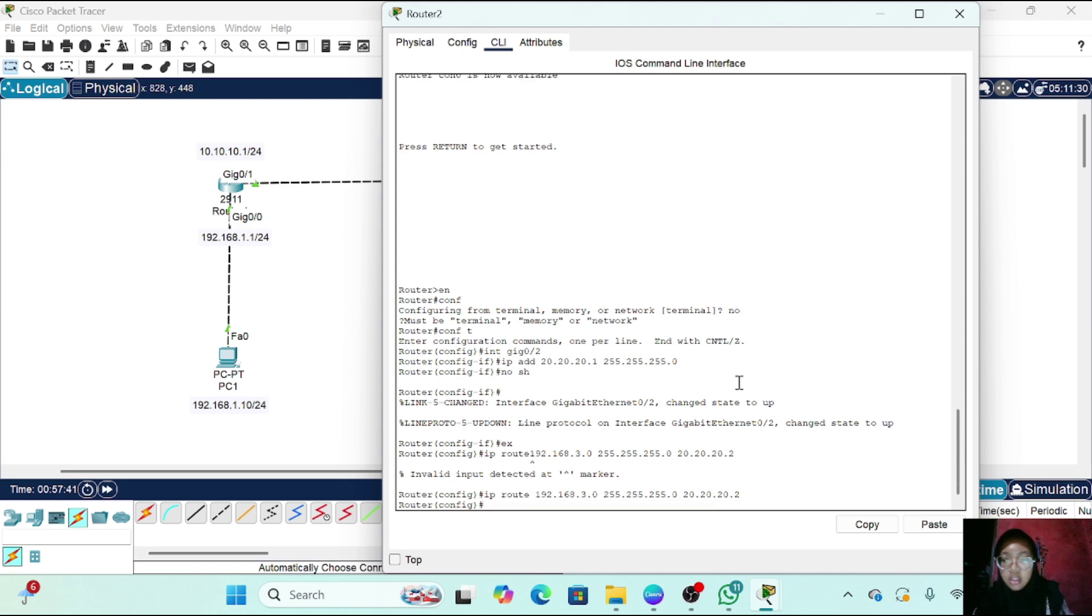
click(879, 16)
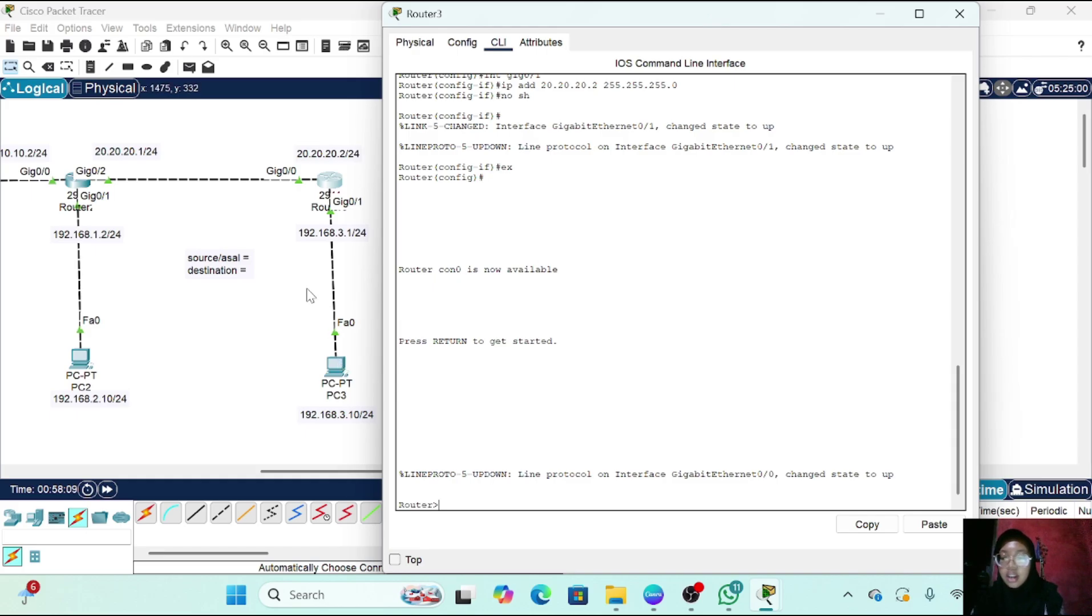
Enter privileged mode and global configuration mode in Router3's command line with en and conf t
click(739, 460)
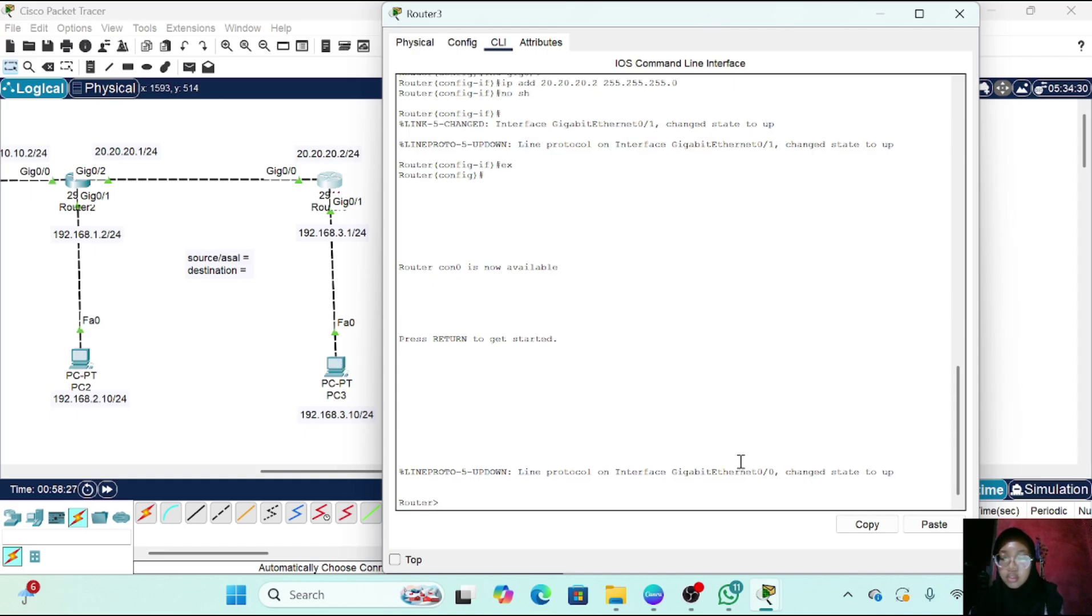
text(en)
key(Return)
text(conf t)
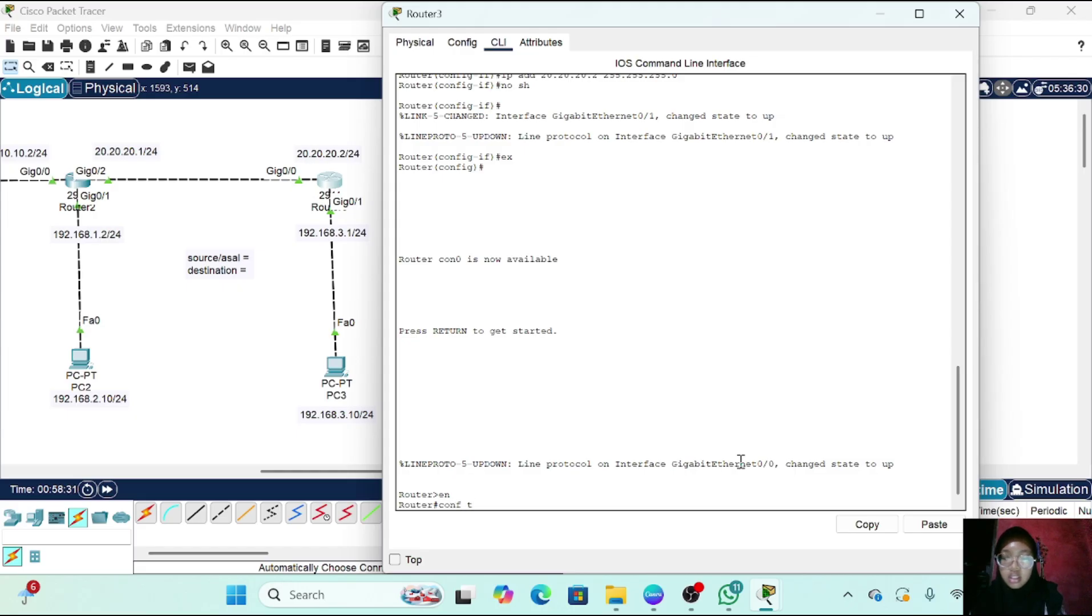
key(Return)
Add a static route on Router3 to network 192.168.2.0 with mask 255.255.255.0 via next hop 20.20.20.1
text(ip )
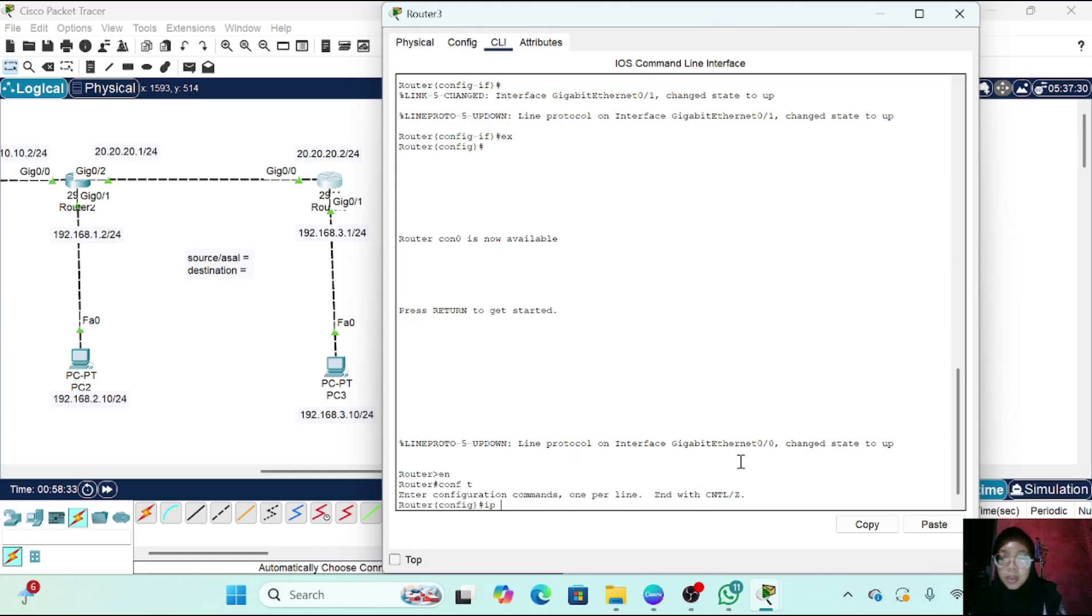
text(route)
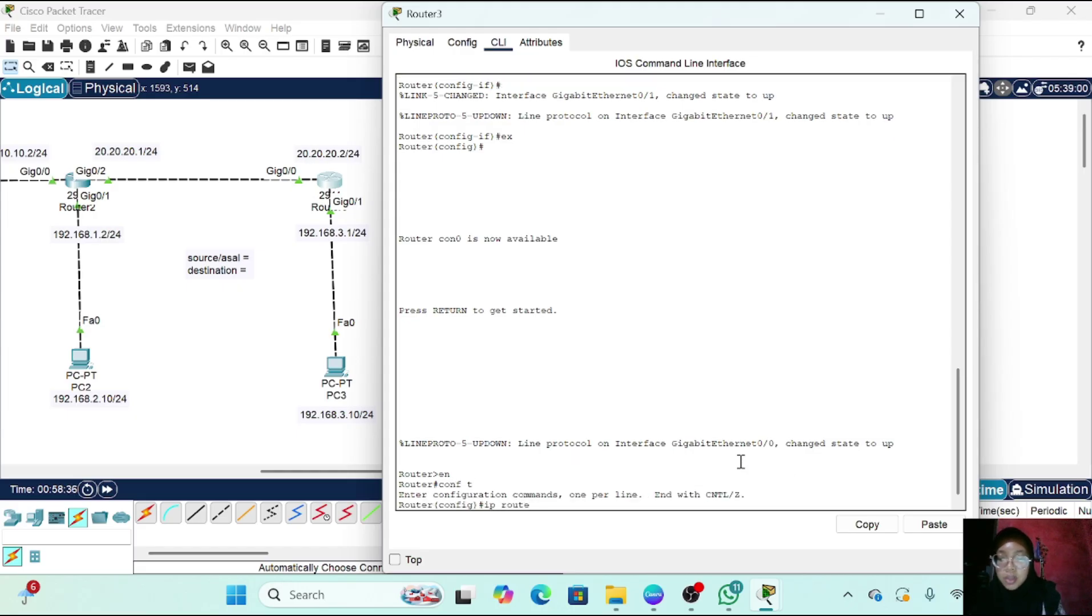
text( 192.1)
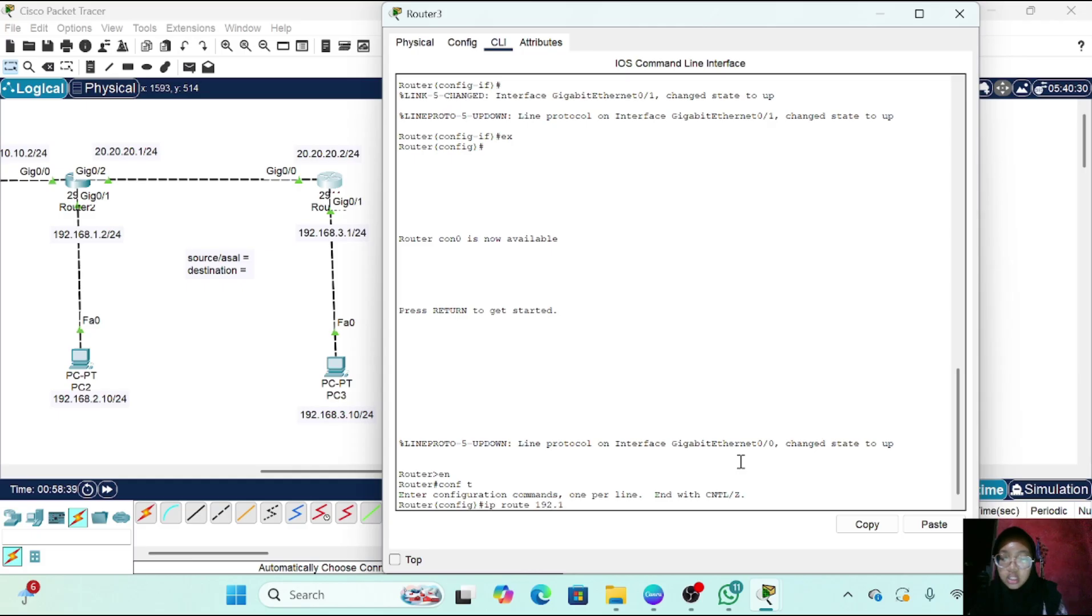
text(68.2)
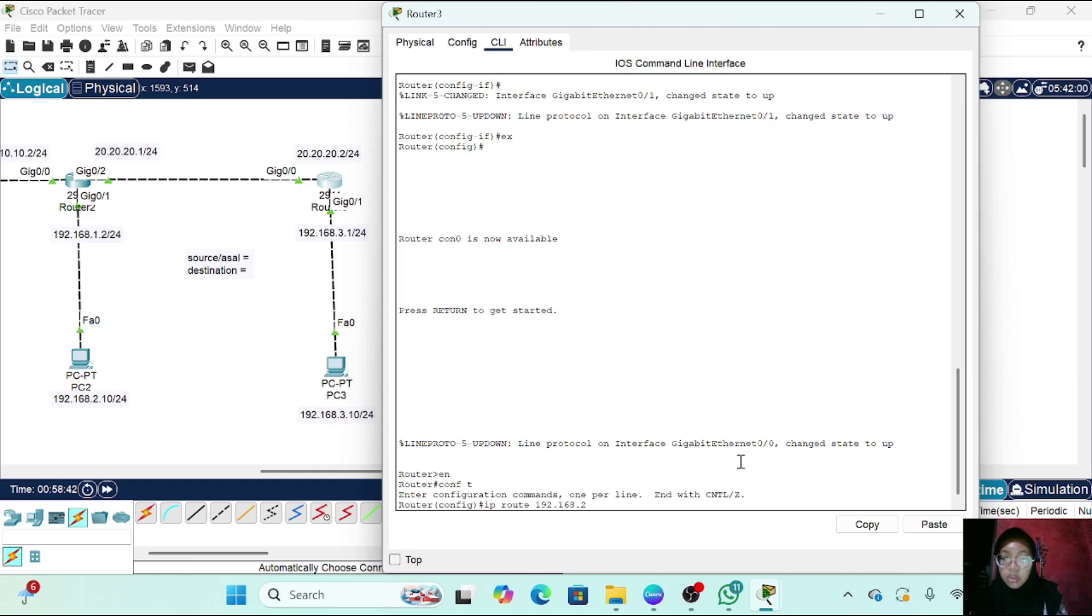
text(.0 255)
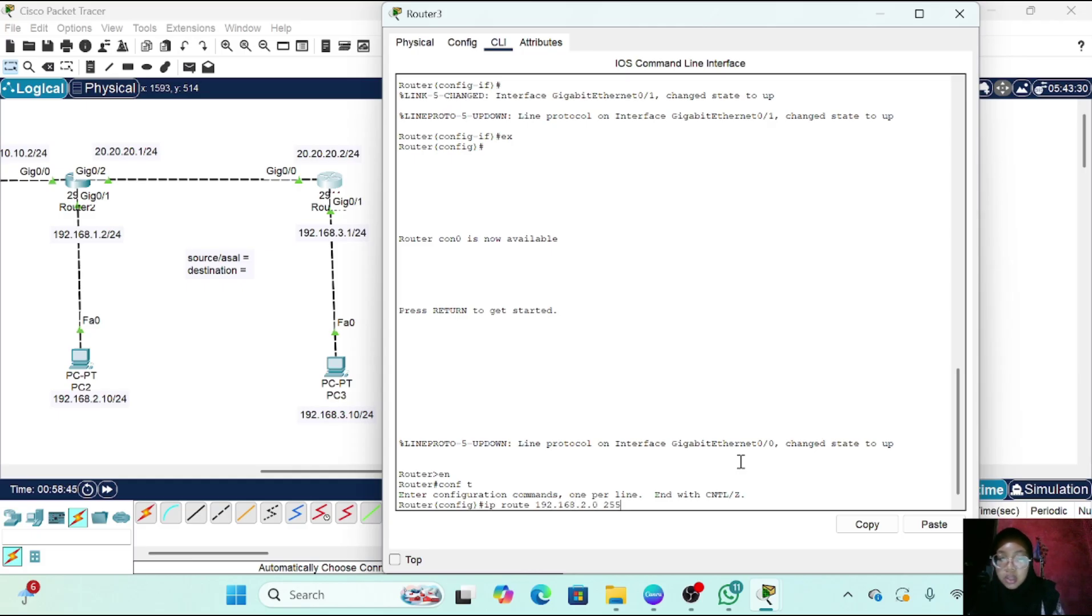
text(.255.255.)
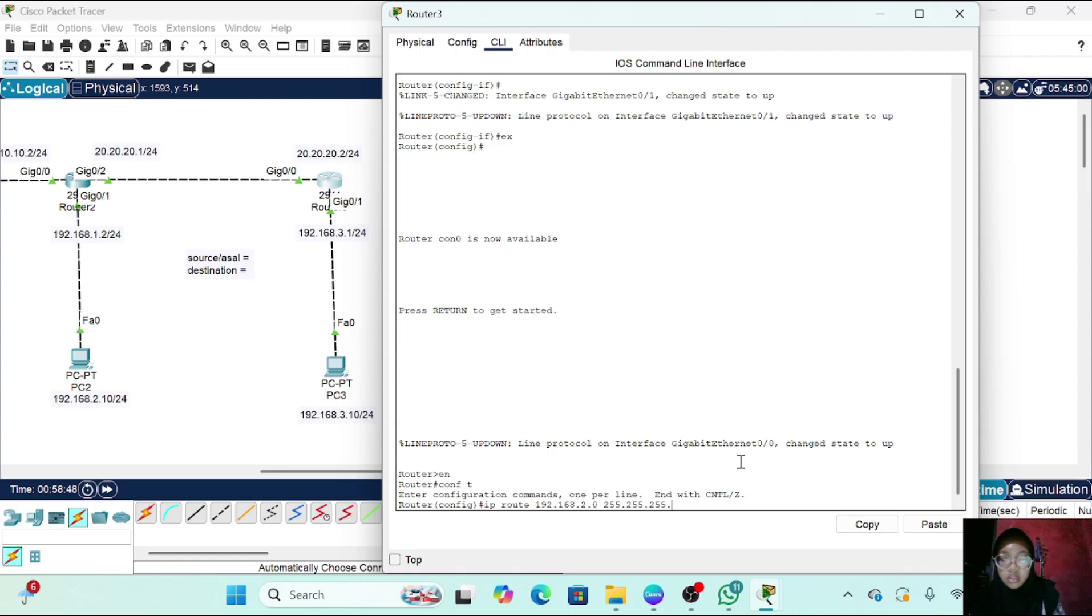
text(0)
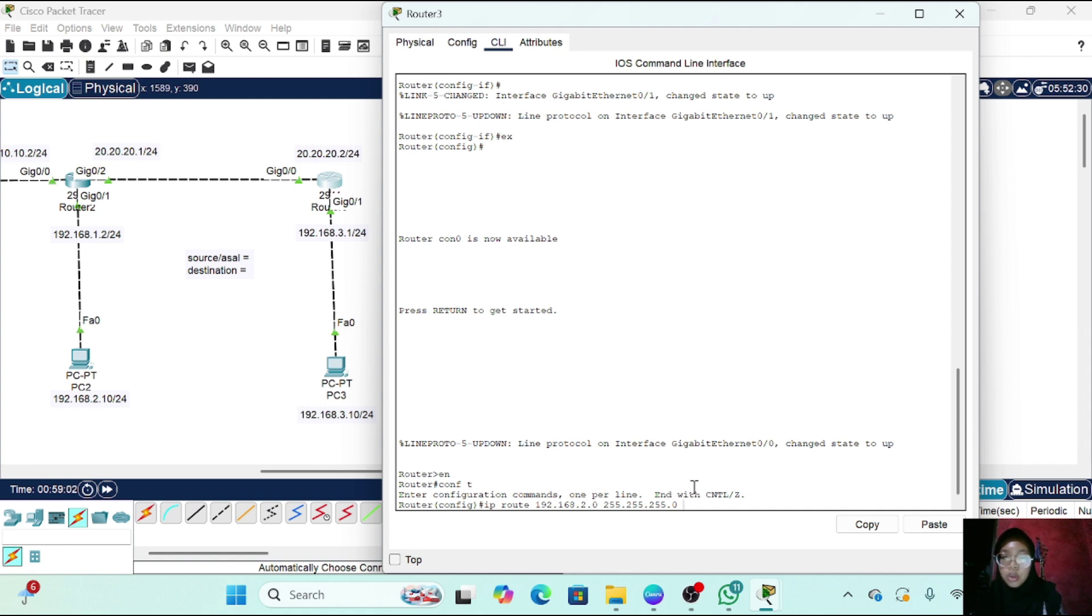
text(20.20.2.0)
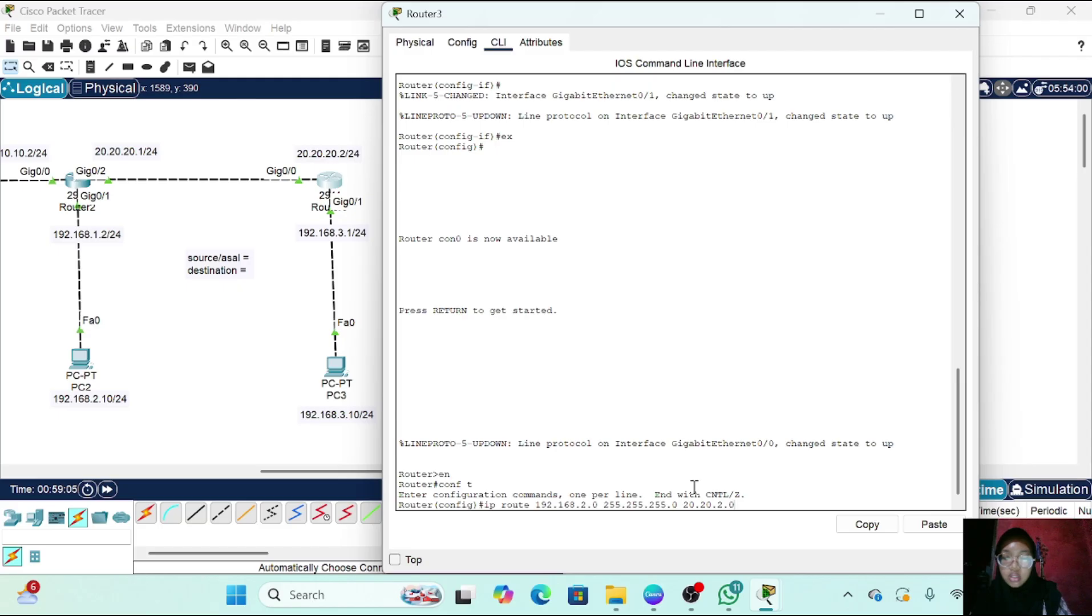
key(BackSpace)
key(BackSpace)
text(0.1)
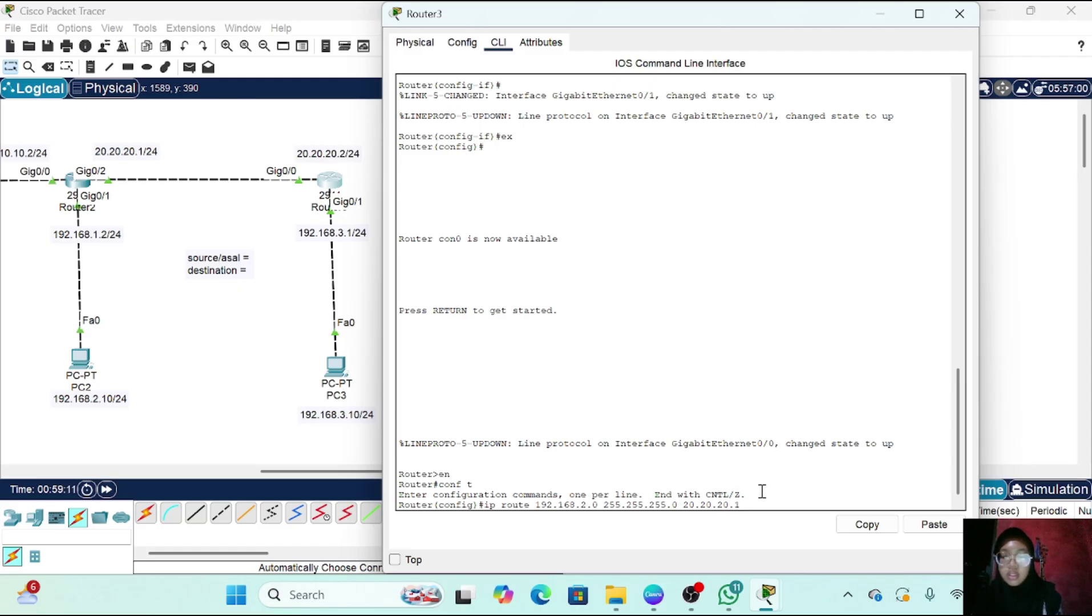
key(Return)
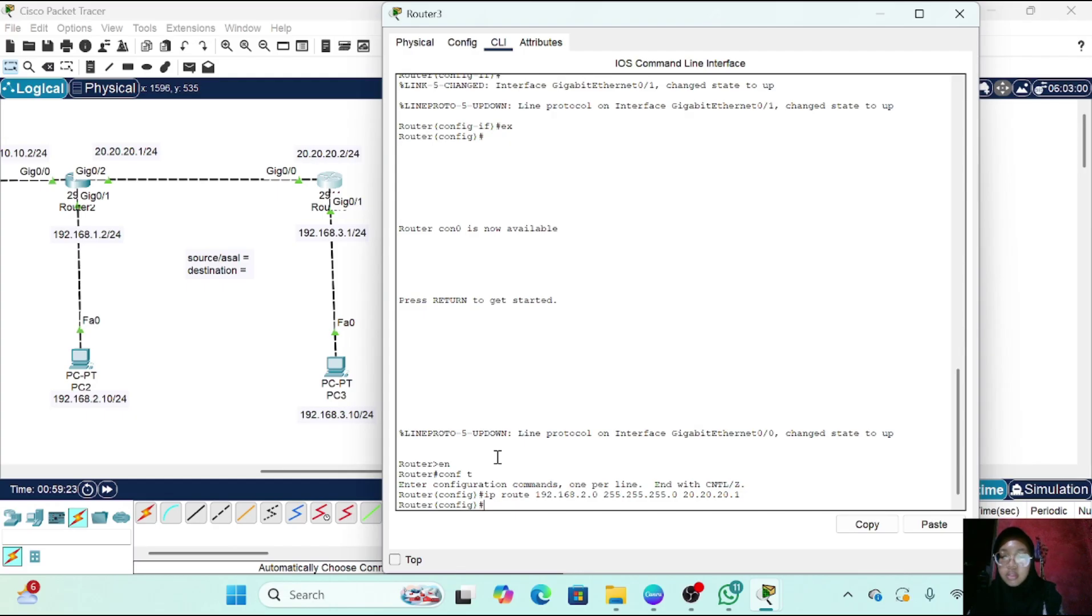
Reuse the previous command to add a Router3 static route to 192.168.1.0 with mask 255.255.255.0 via 20.20.20.1
key(Up)
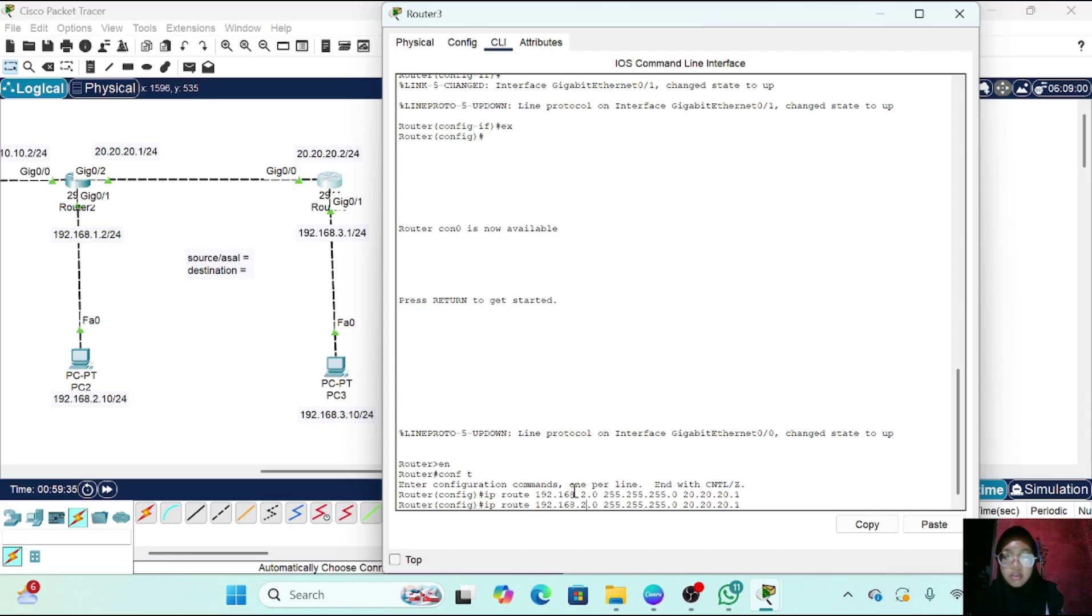
key(BackSpace)
text(1)
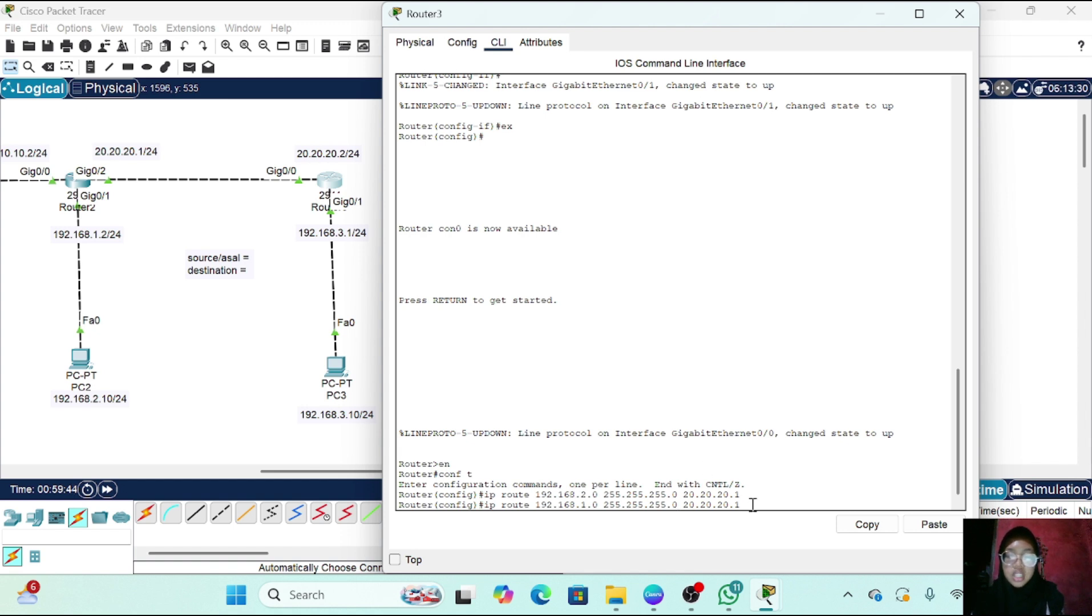
key(Return)
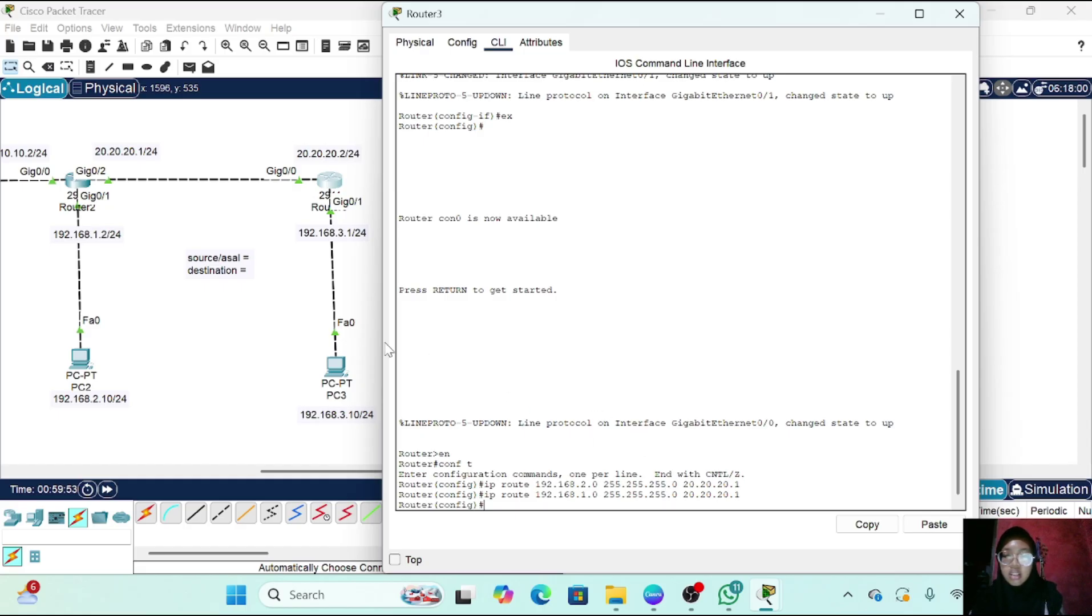
Examine the topology's links and addresses from PC1's network to PC3's, and minimize Router3's window
scroll(296, 347, left, 5)
scroll(296, 347, left, 1)
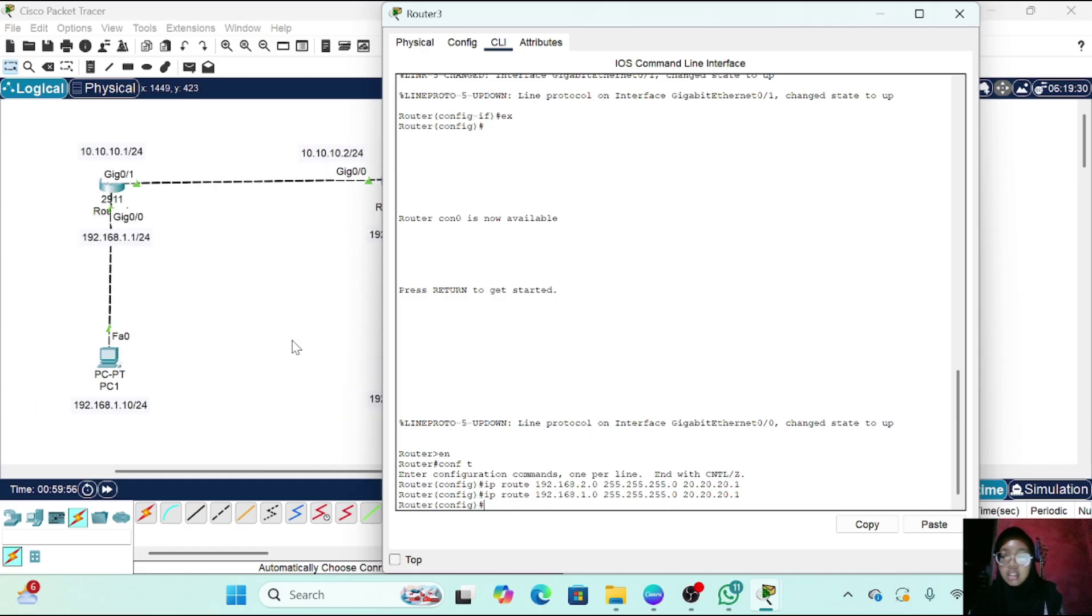
scroll(296, 346, left, 5)
scroll(296, 346, right, 9)
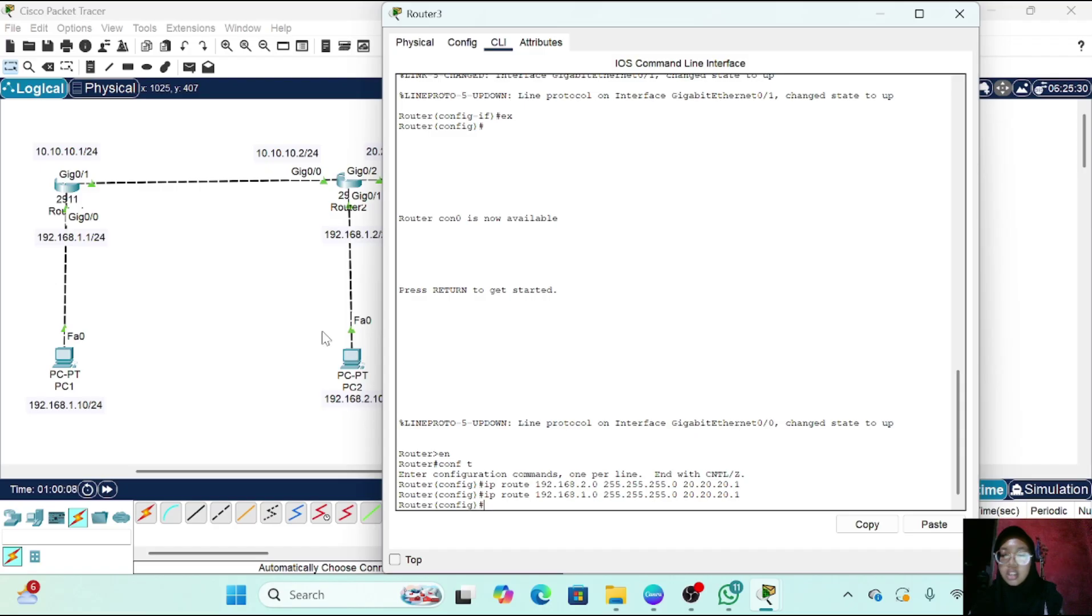
scroll(327, 339, right, 10)
scroll(326, 338, left, 3)
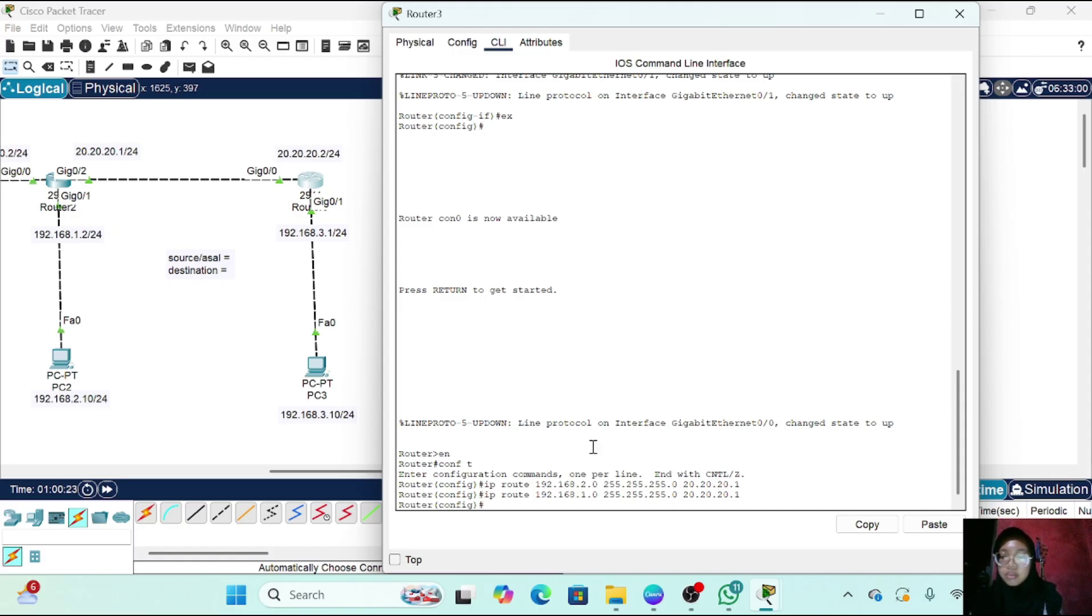
click(881, 14)
scroll(279, 282, left, 5)
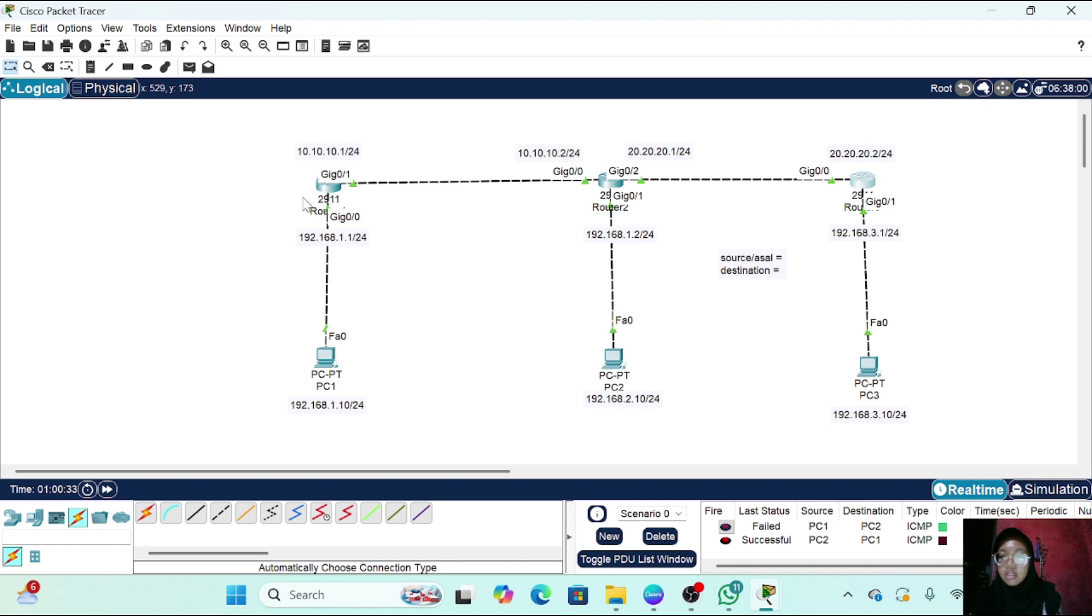
Open Router1's command line and enter privileged mode and global configuration mode with en and conf t
click(324, 193)
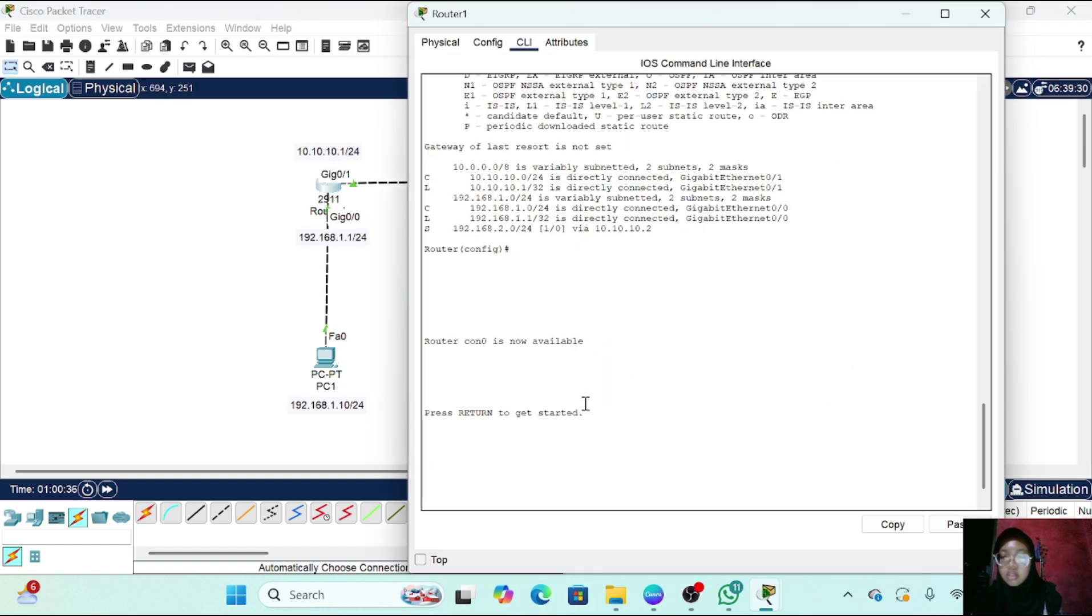
key(Return)
text(en)
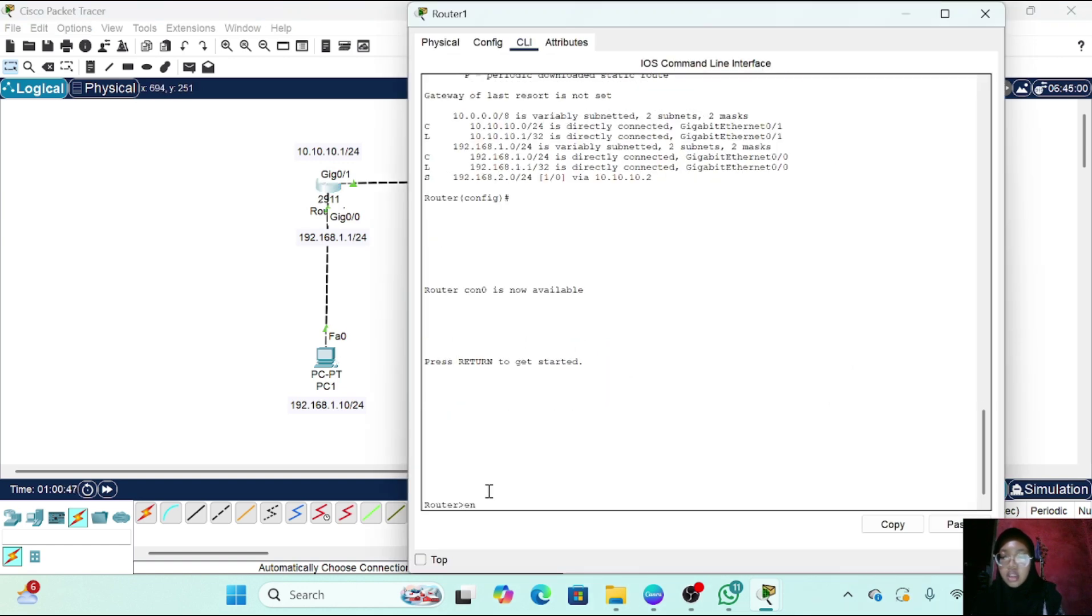
key(Return)
text(conf t)
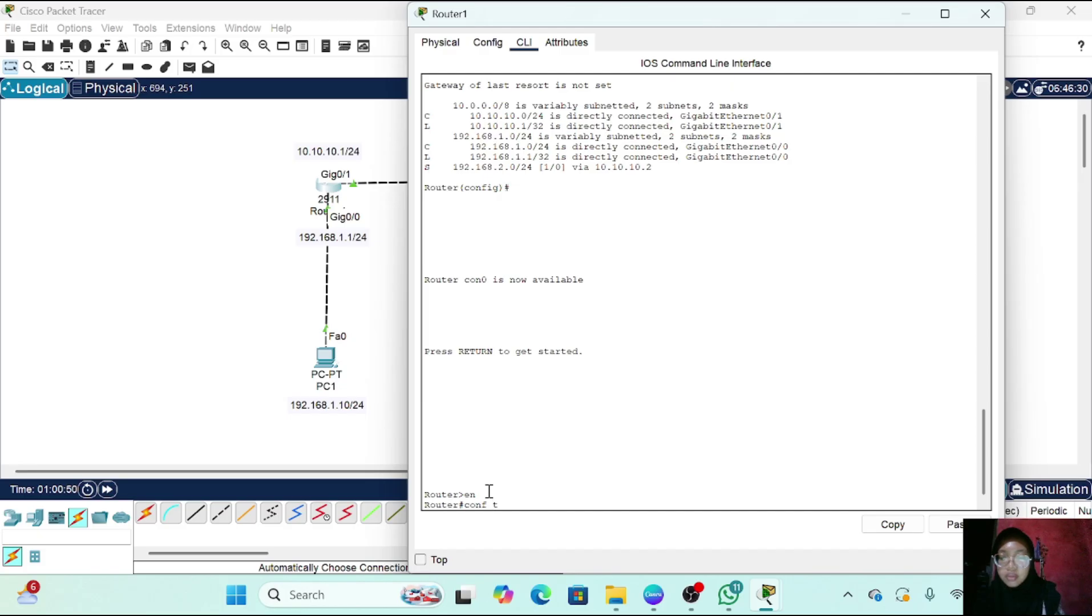
key(Return)
Add a static route on Router1 to network 192.168.3.0 with mask 255.255.255.0 via next hop 10.10.10.2, and return to the topology
text(ip)
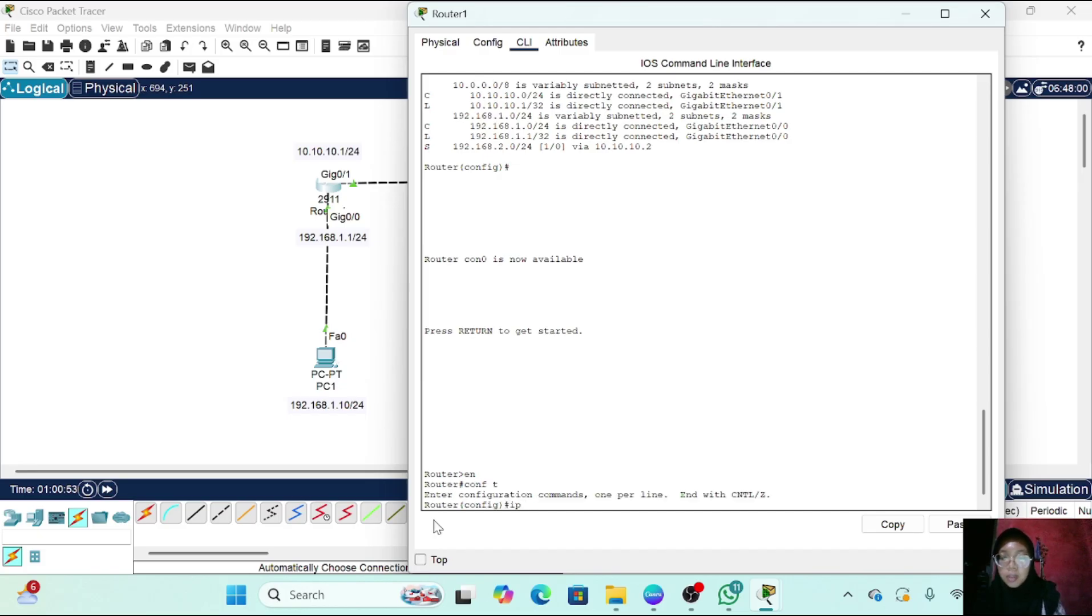
text( route)
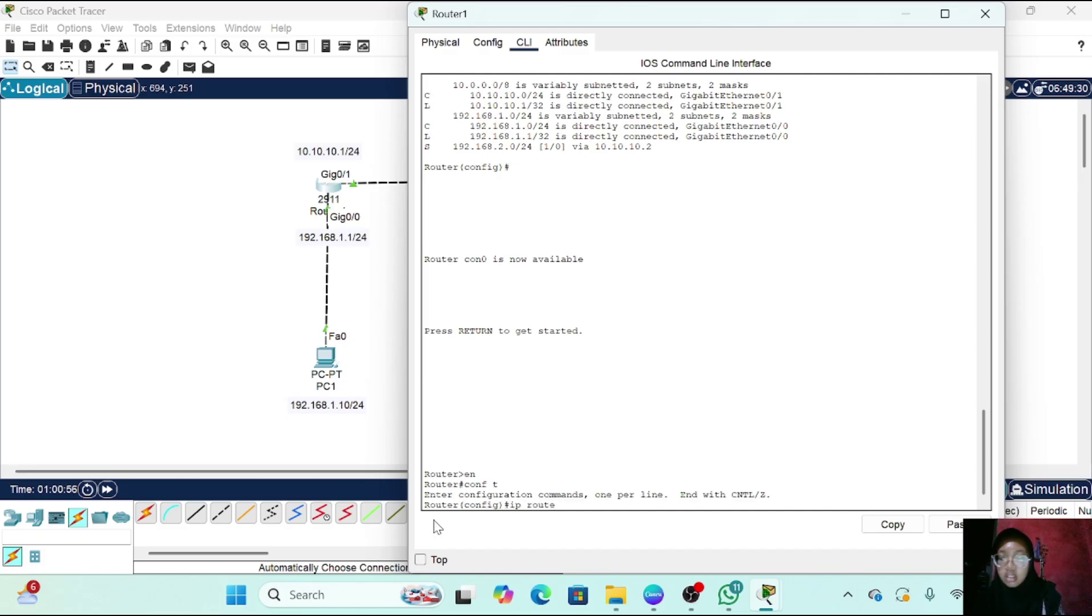
scroll(374, 401, right, 5)
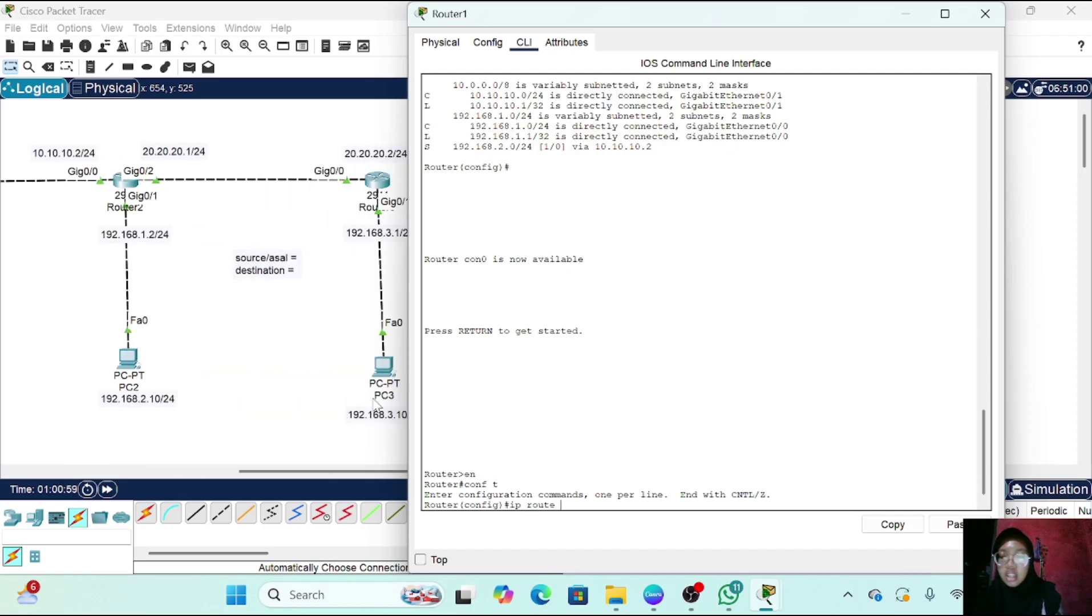
scroll(374, 400, right, 3)
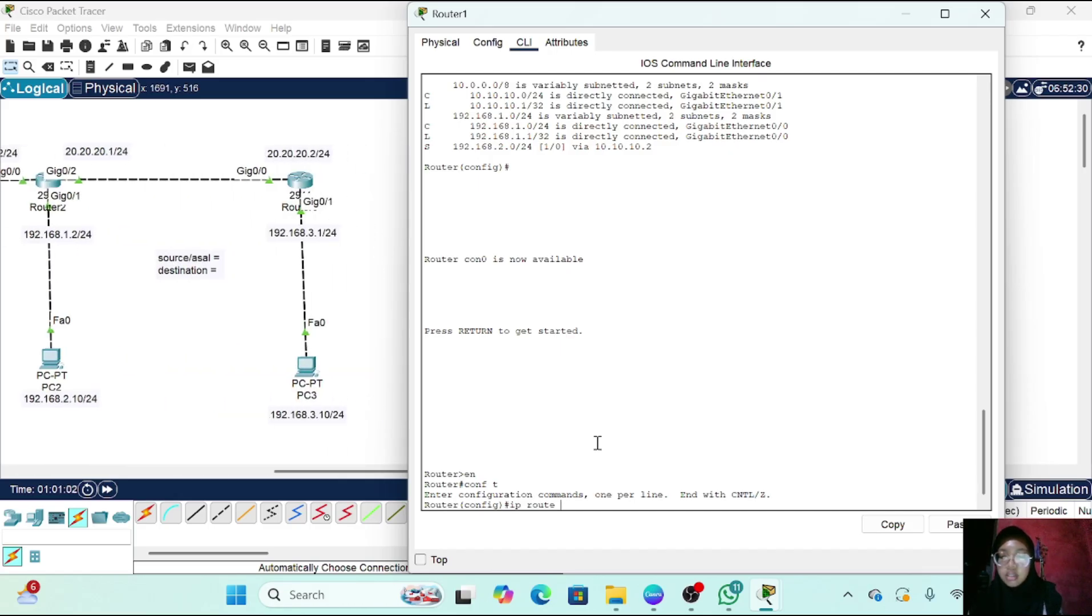
text(192)
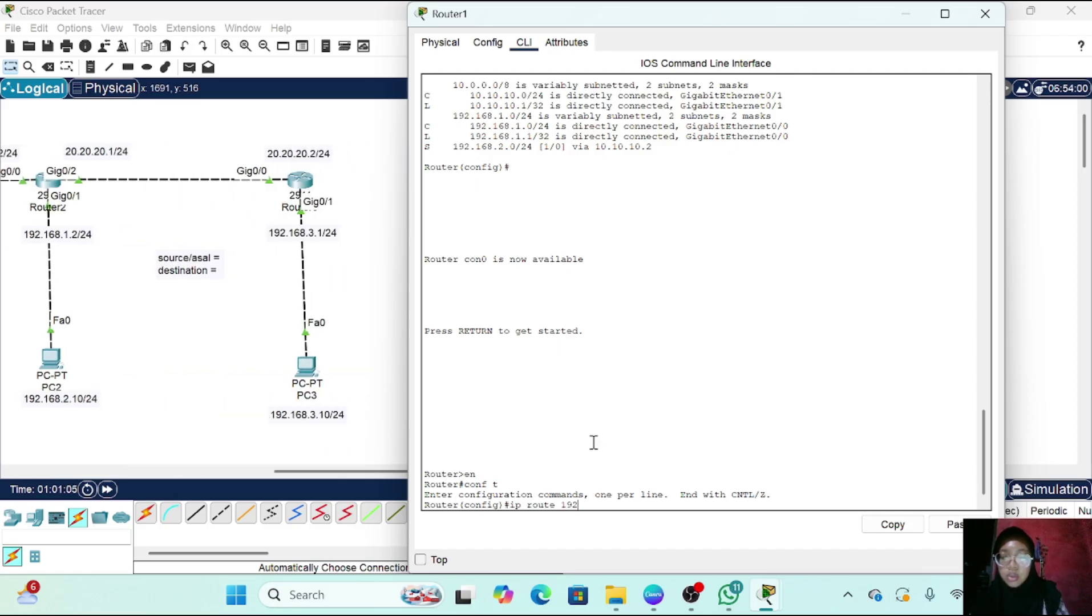
text(.168.3.0)
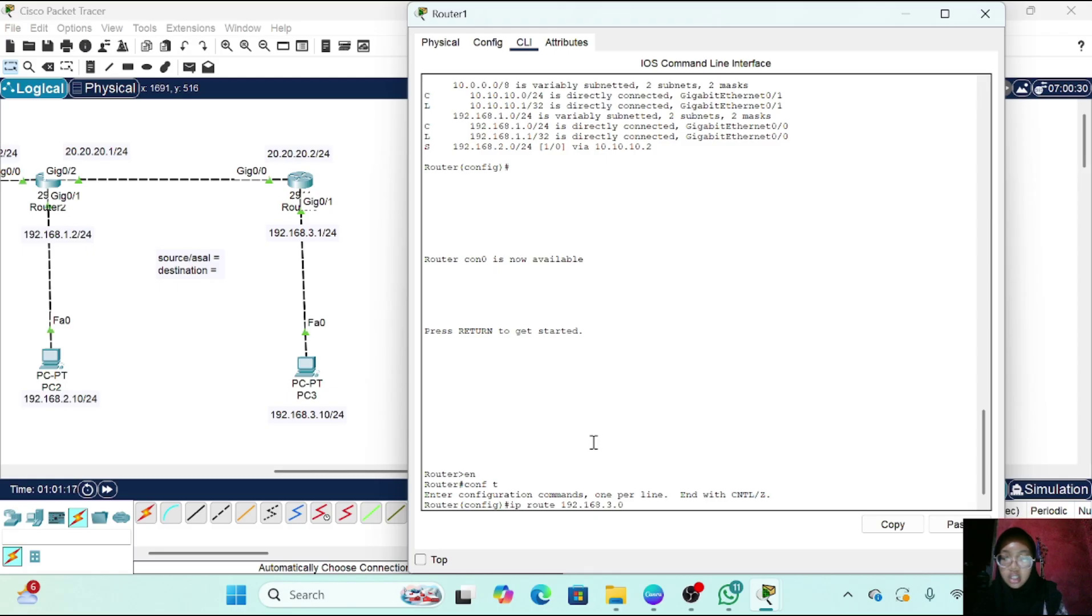
text( 25)
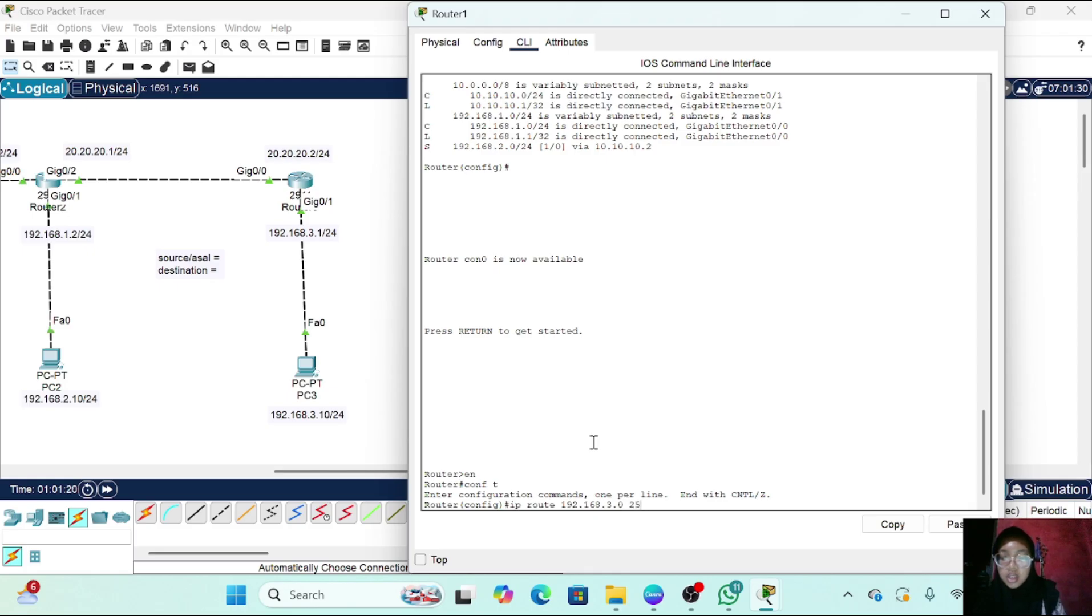
text(5.255.255)
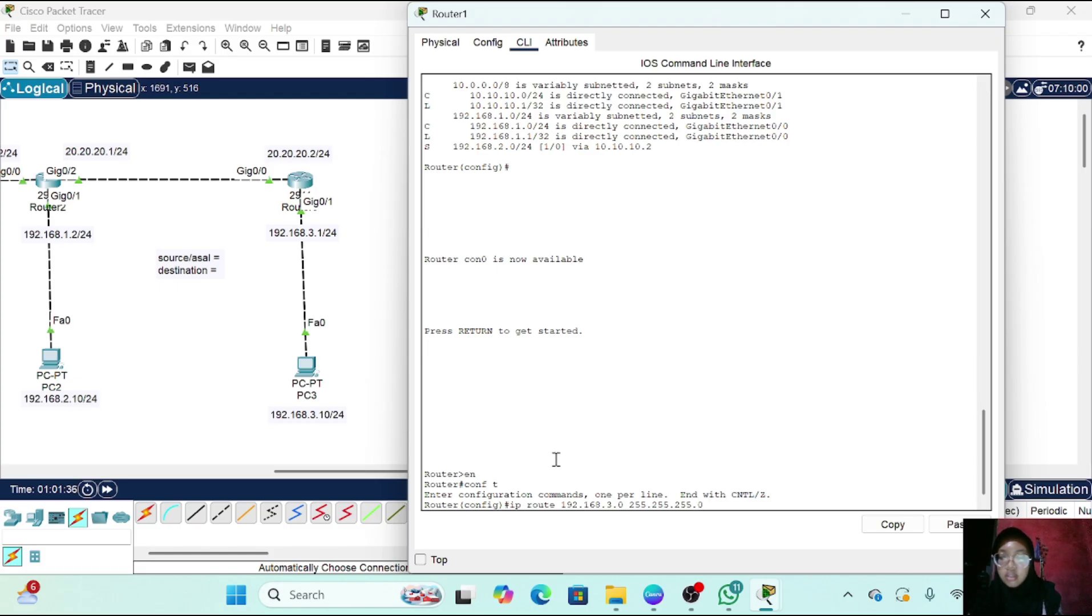
scroll(288, 195, left, 3)
scroll(315, 293, right, 7)
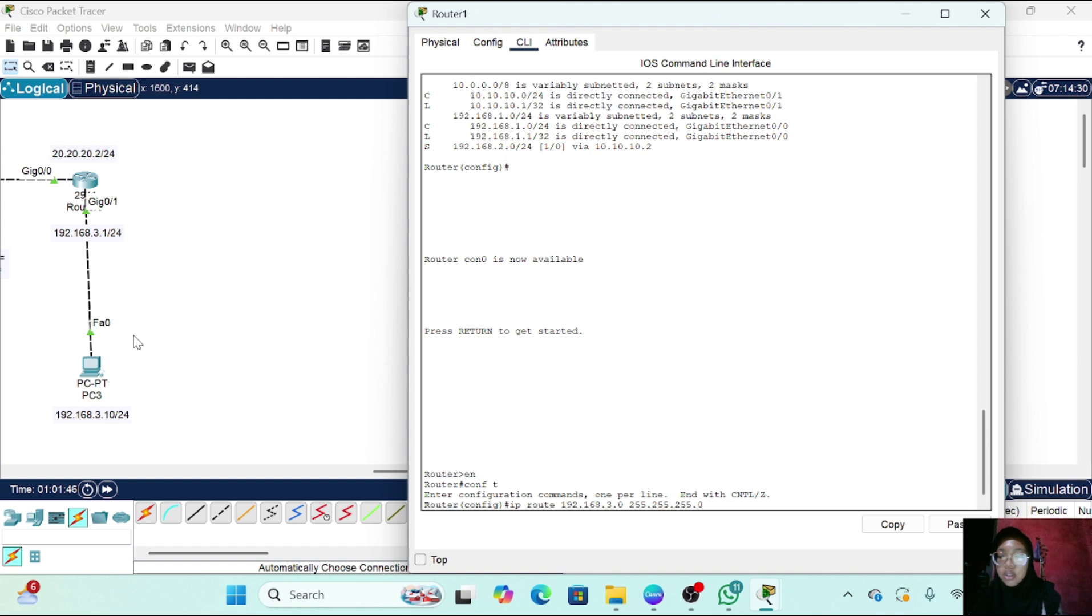
scroll(103, 305, left, 5)
scroll(103, 305, right, 2)
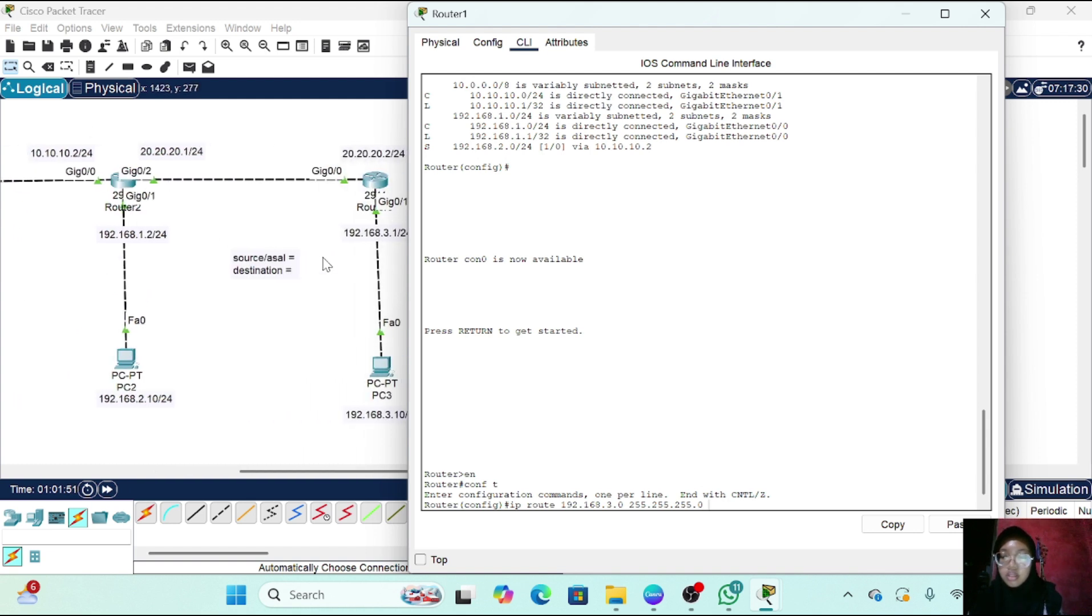
text(10.10.10)
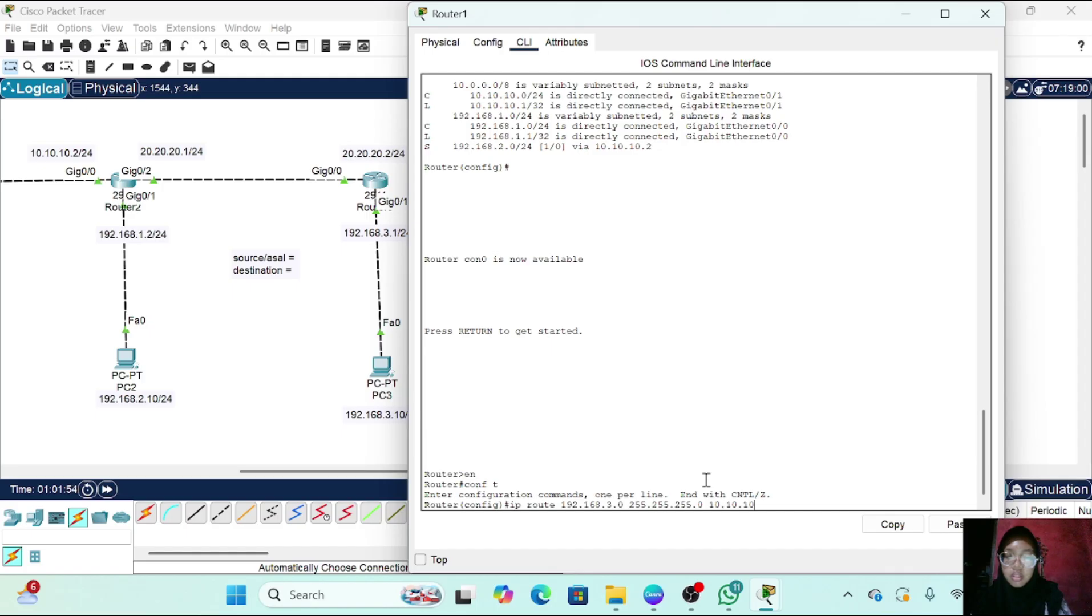
text(.2)
key(Return)
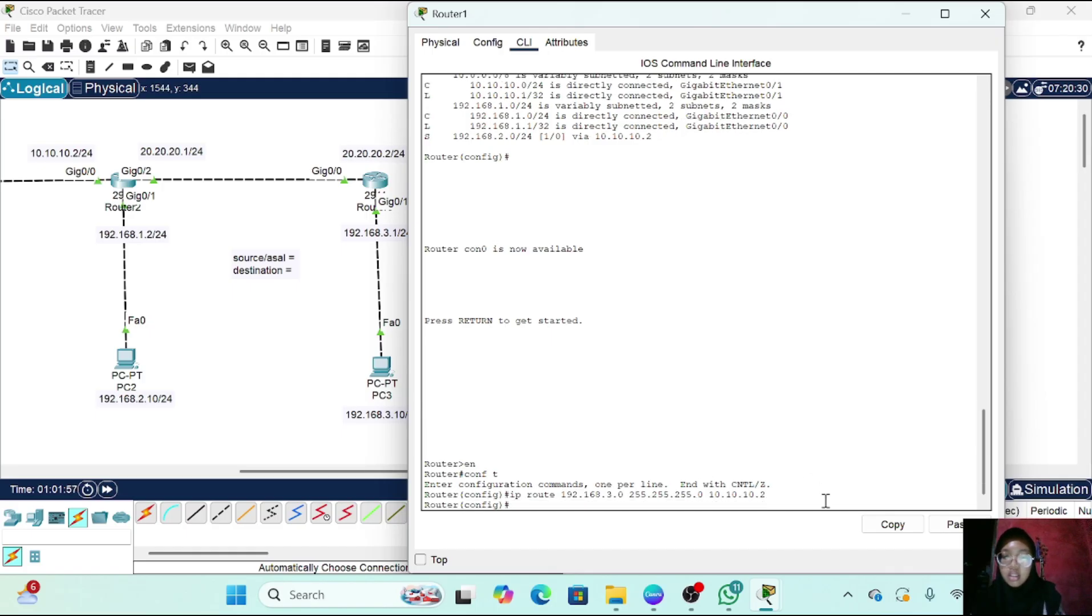
click(297, 388)
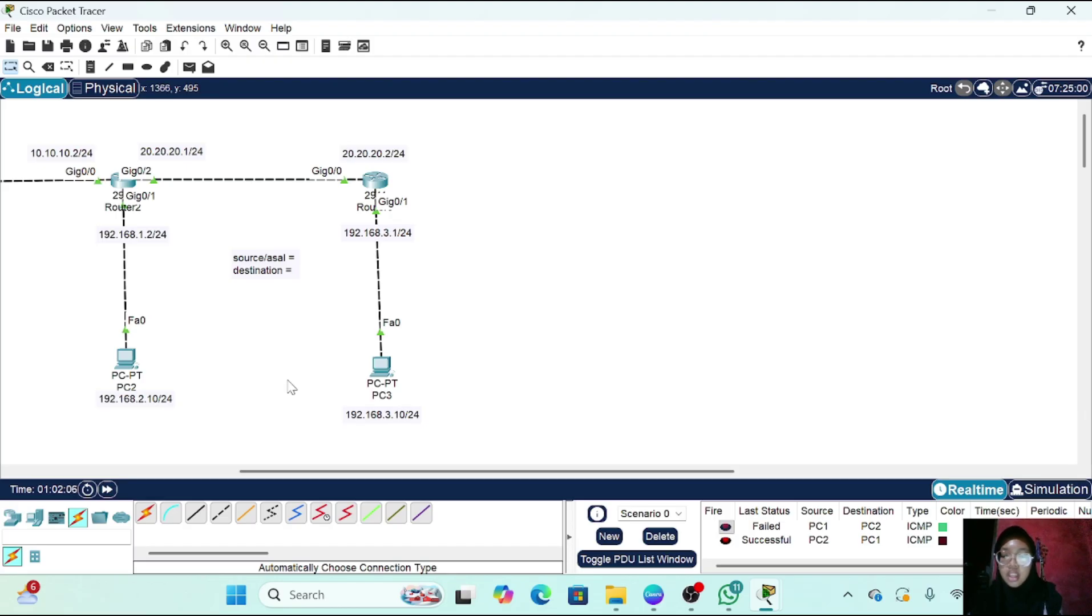
click(125, 366)
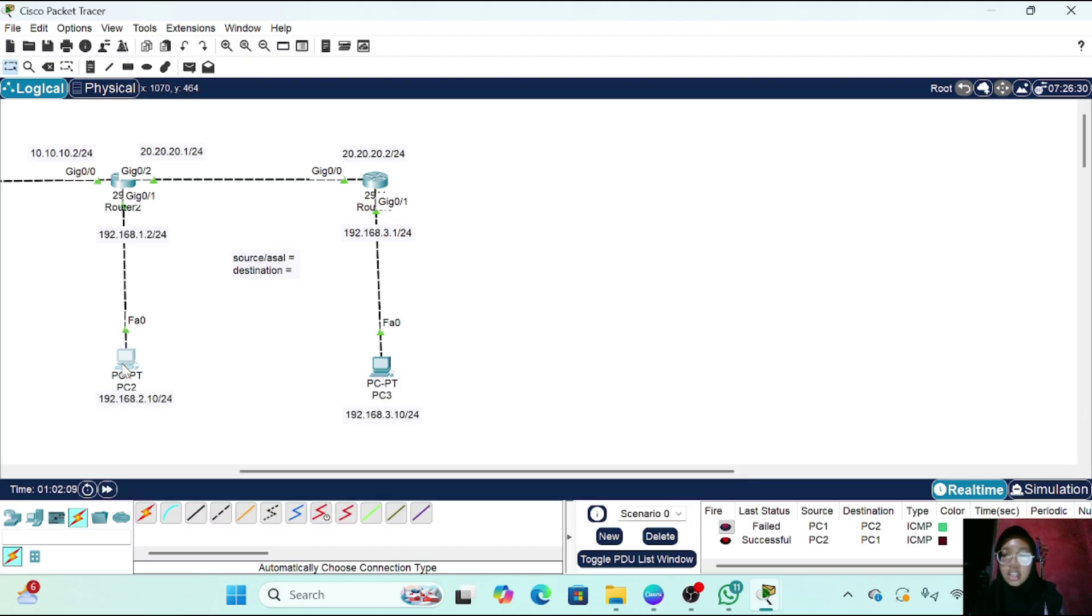
click(785, 100)
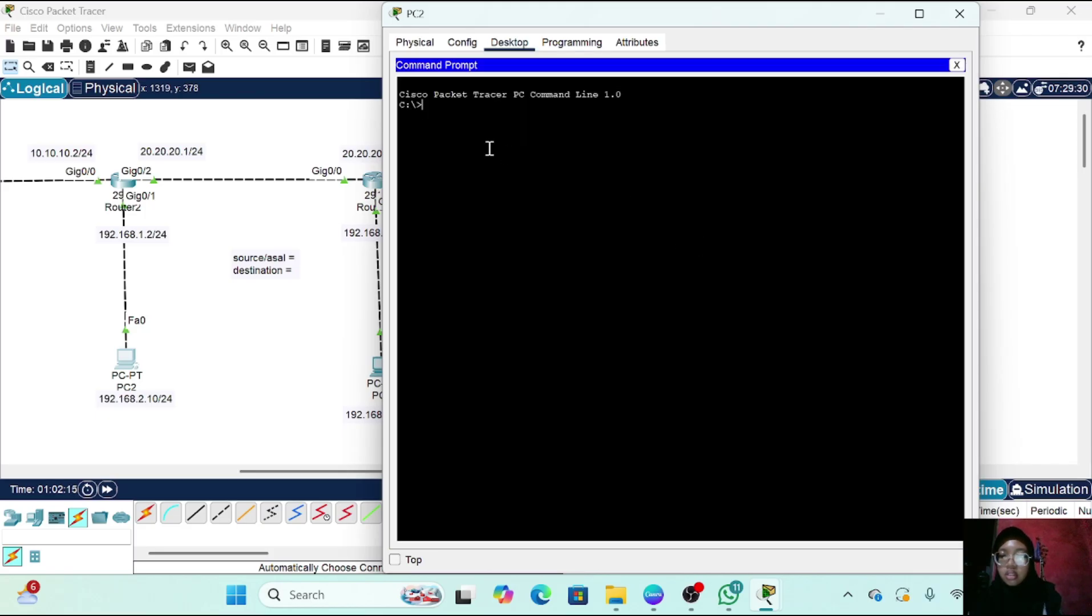
click(956, 65)
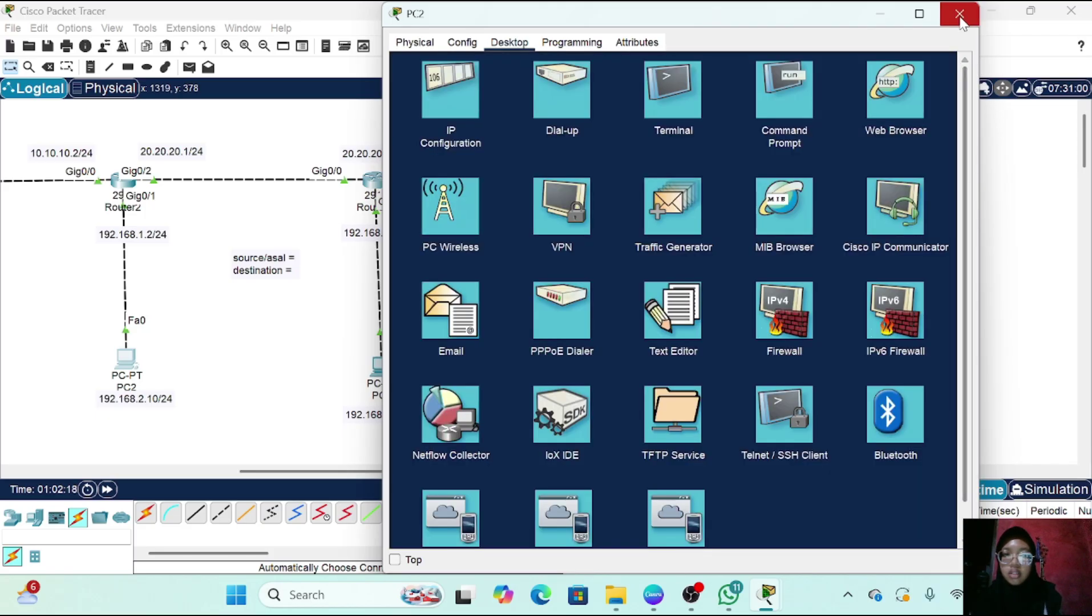
click(960, 13)
Open PC1's command prompt and enter a ping command for an address beginning with 192.168.3
scroll(205, 318, left, 5)
scroll(205, 318, left, 1)
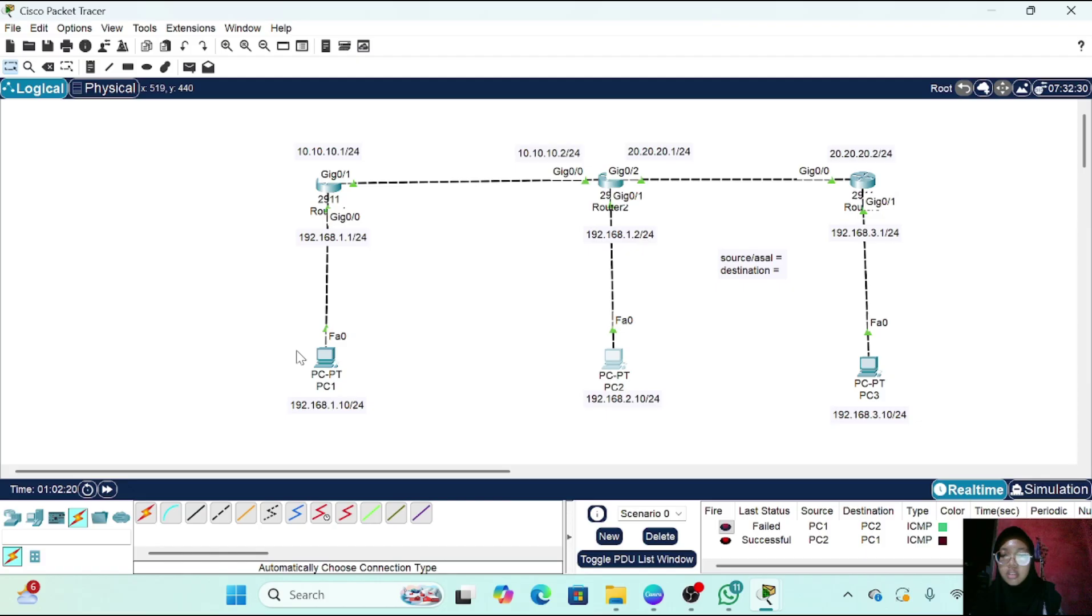
click(326, 358)
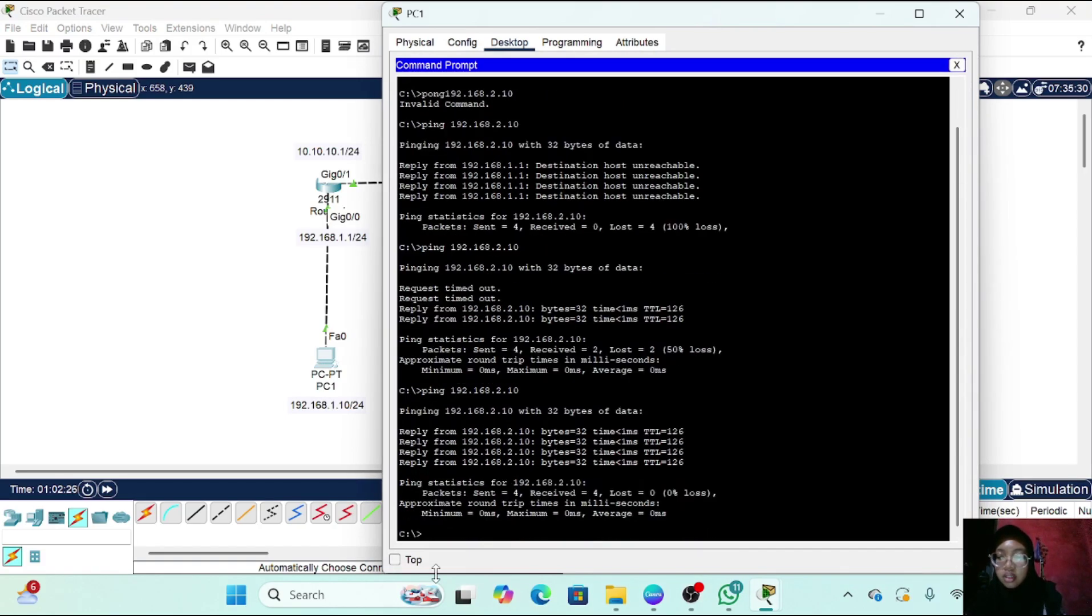
click(441, 534)
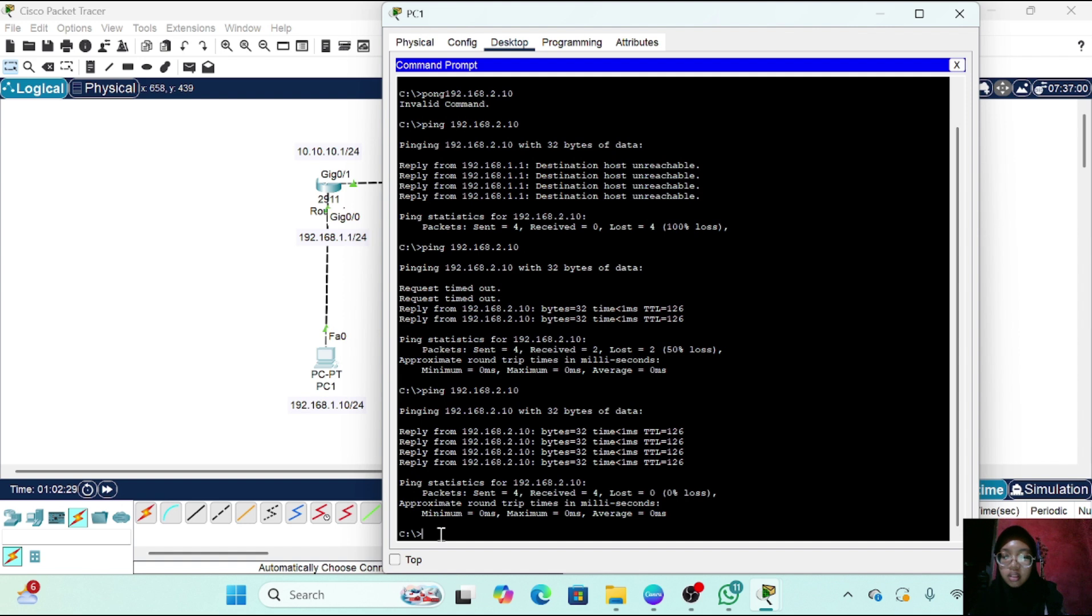
text(ping 192.168)
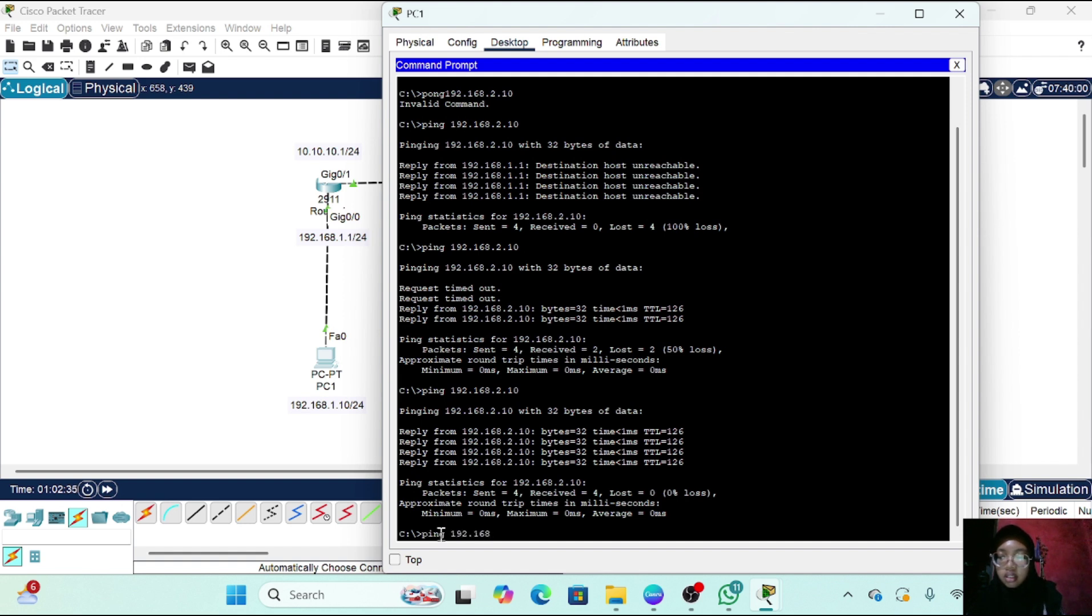
text(.3)
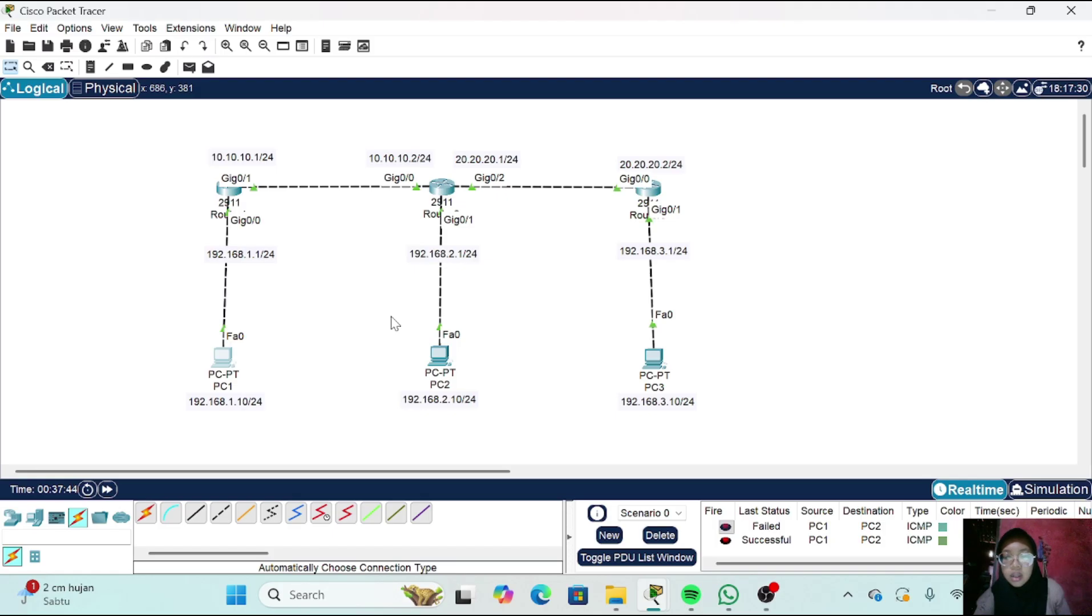
Send a simple PDU from PC1 to PC3 to test the connection
click(189, 67)
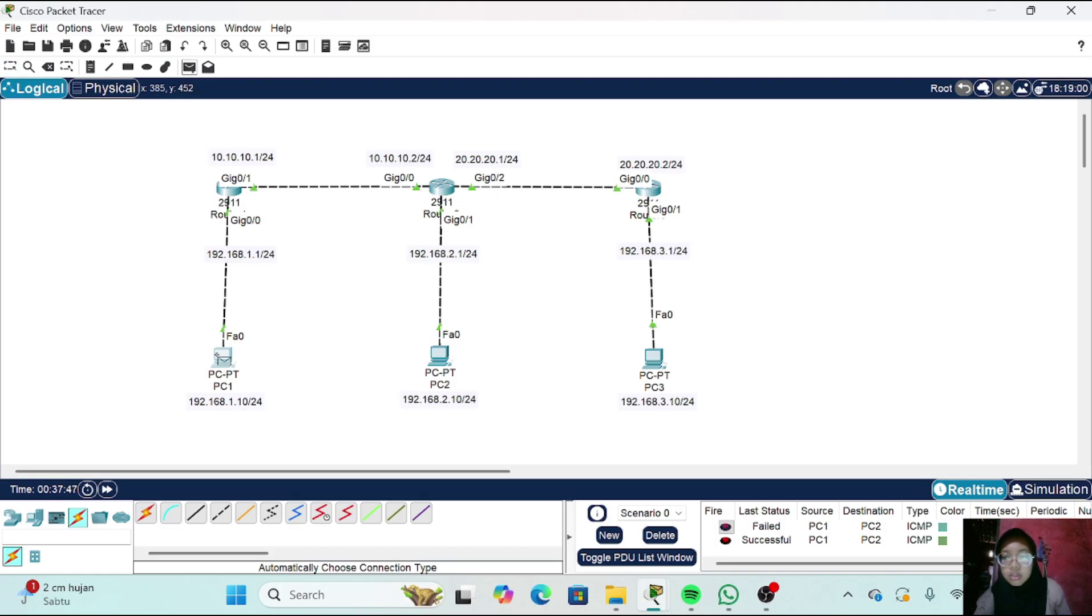
click(222, 358)
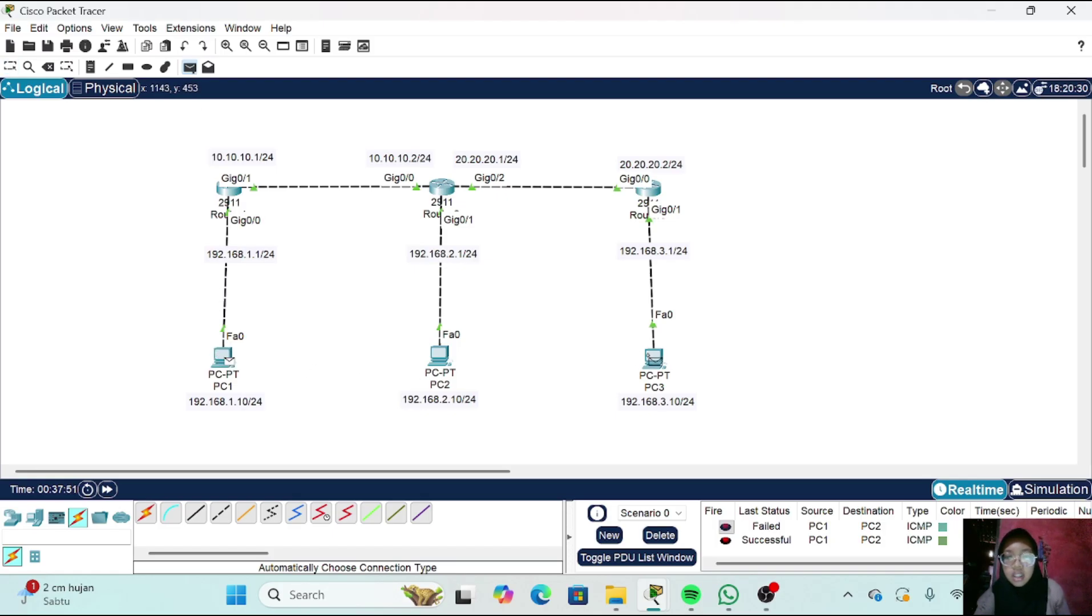
click(653, 359)
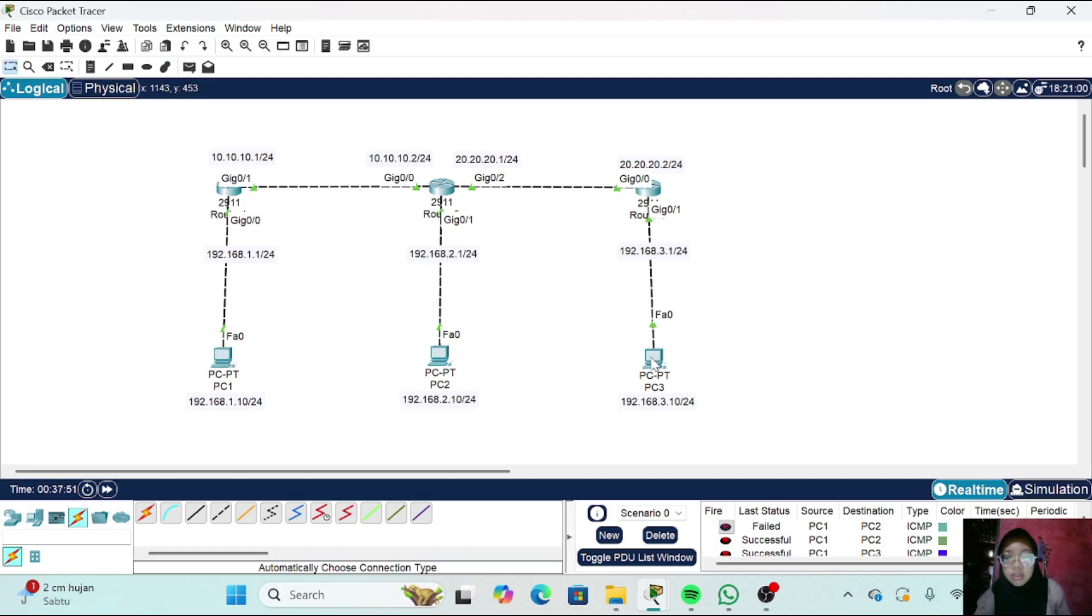
Send a simple PDU from PC2 to PC3 and check the latest entries in the PDU list
click(189, 67)
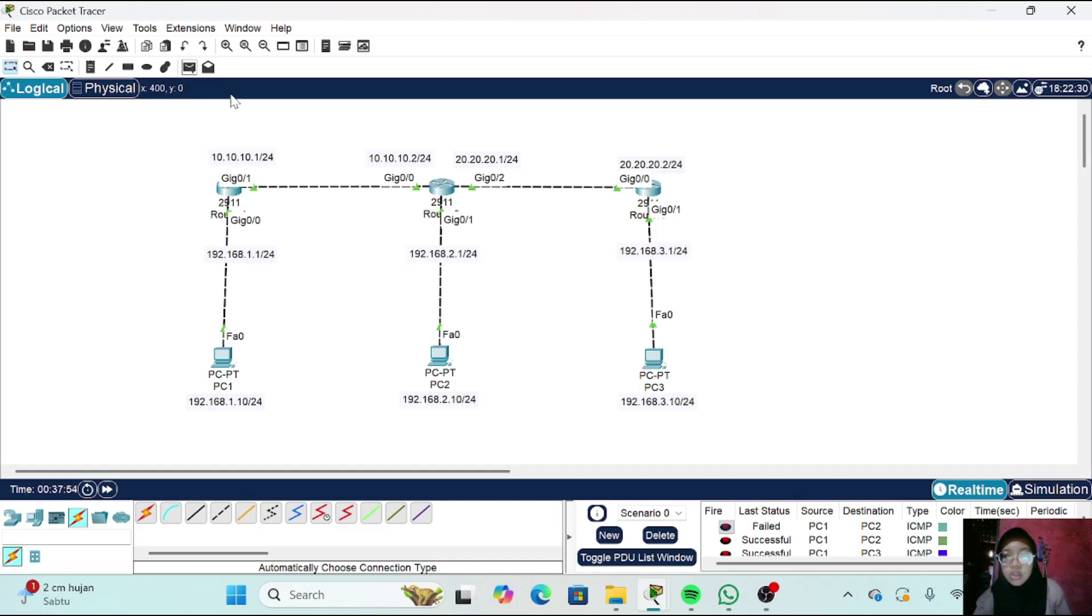
click(189, 67)
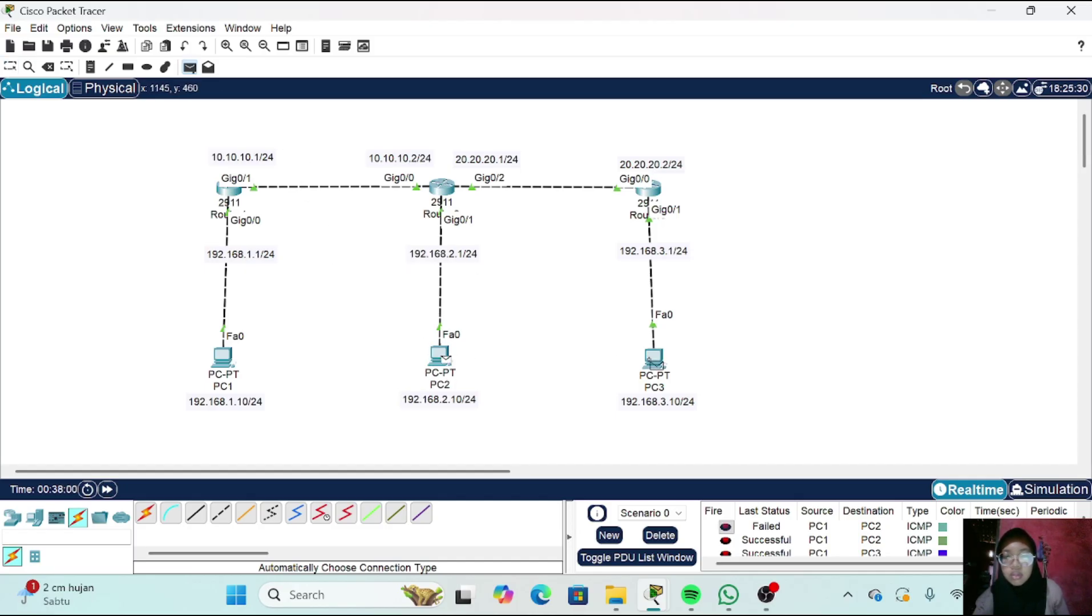
click(654, 358)
scroll(756, 529, down, 1)
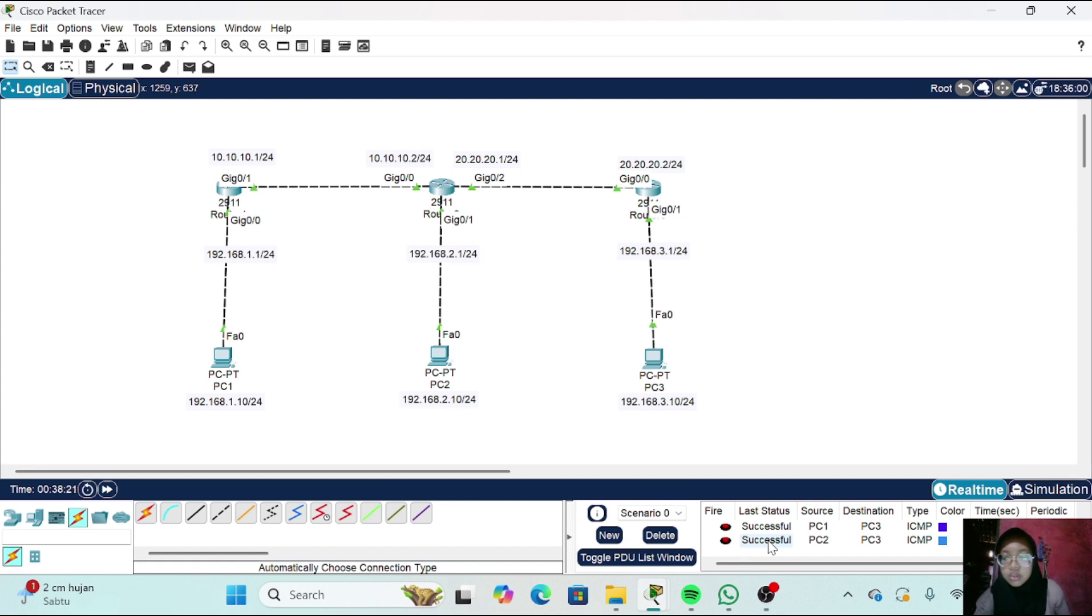
Place a 2960 switch in the empty workspace to the right of Router3
click(11, 517)
click(146, 513)
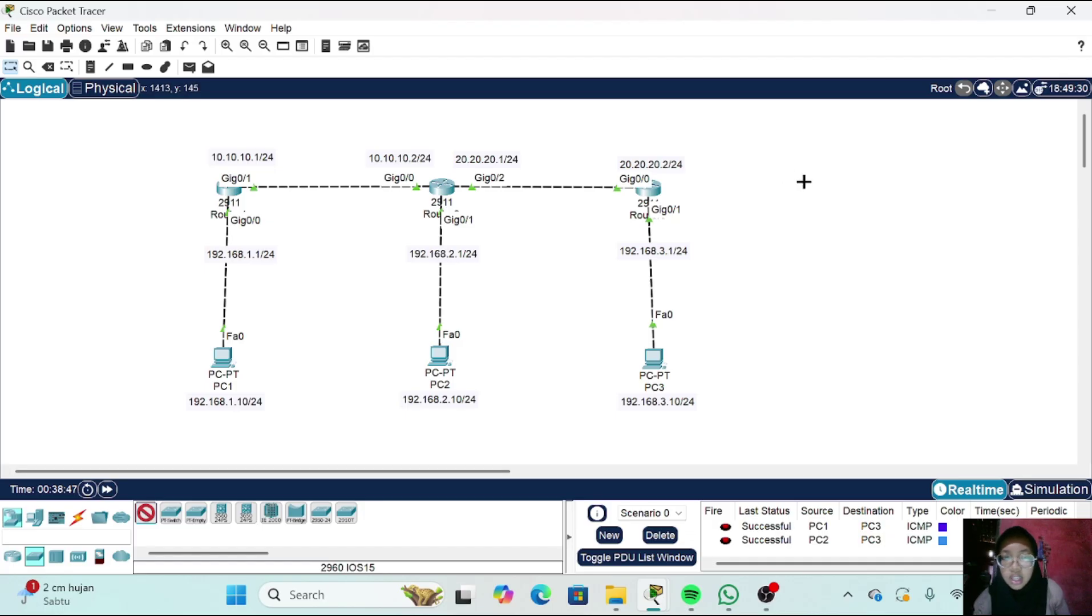
click(819, 187)
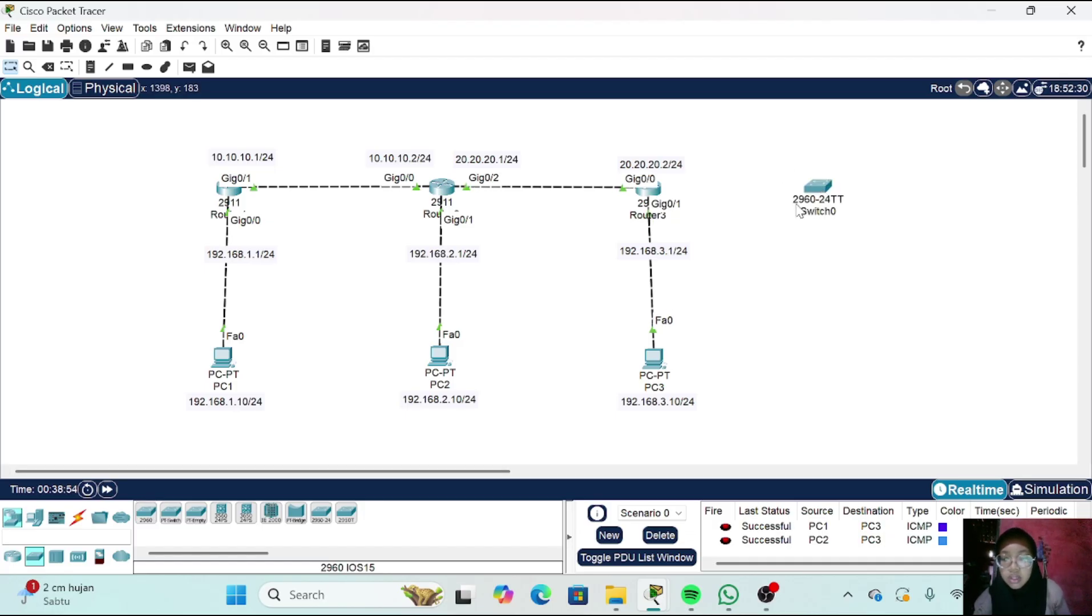
Place two PCs to the right of the new switch, one above the other
click(35, 517)
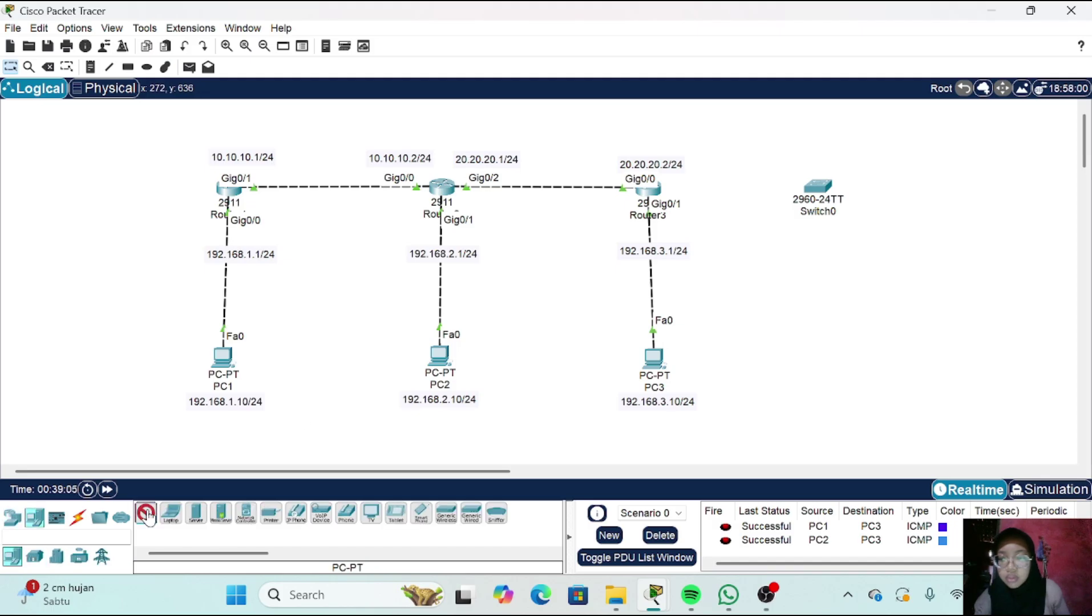
click(146, 513)
click(919, 162)
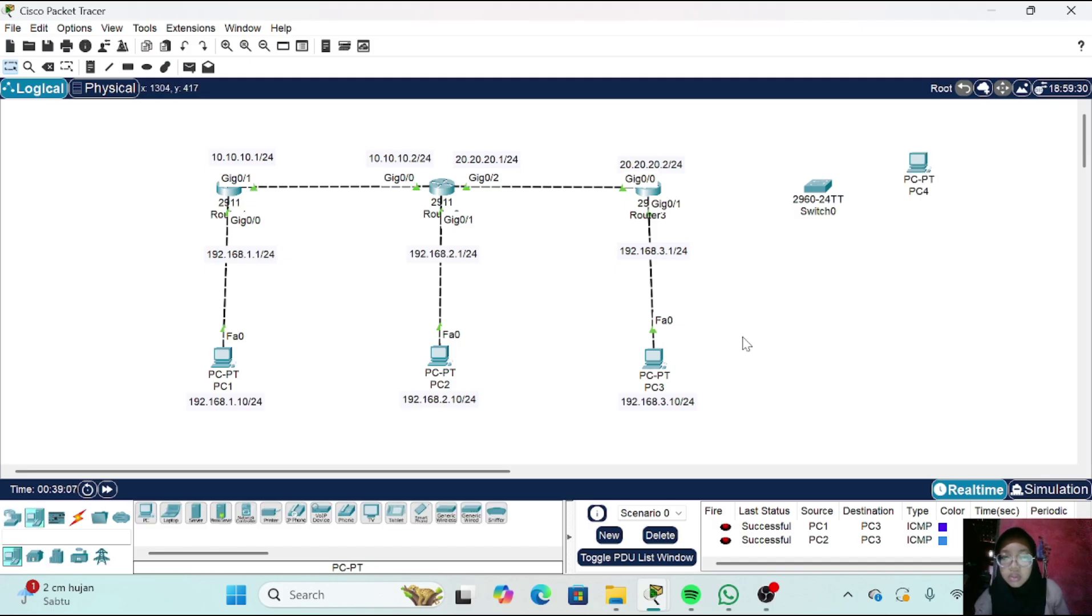
click(147, 513)
click(921, 267)
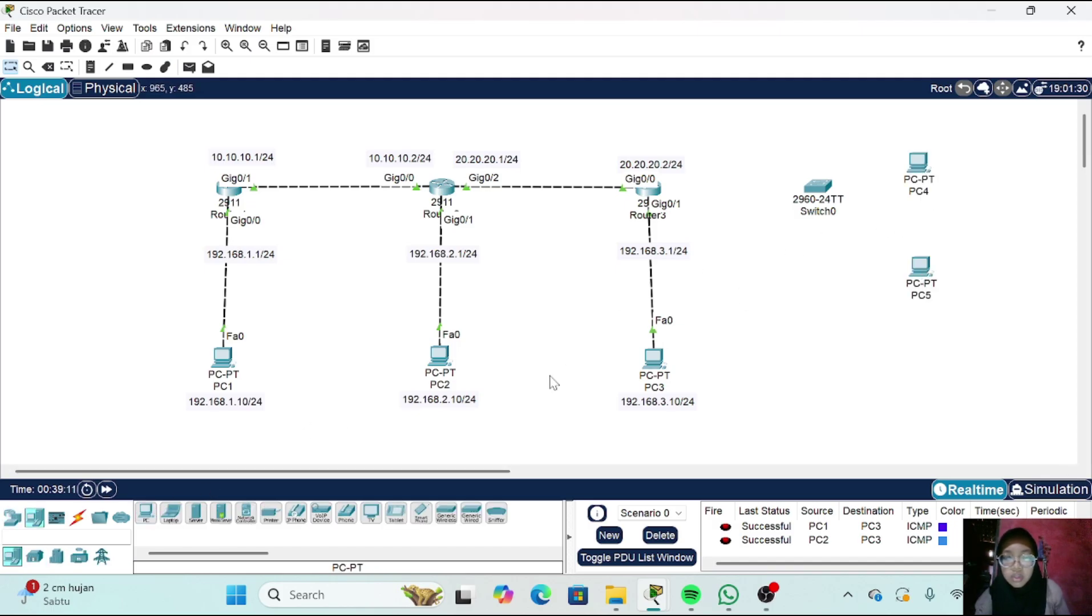
Add two more PCs to the workspace near the new switch
drag(146, 513, 925, 357)
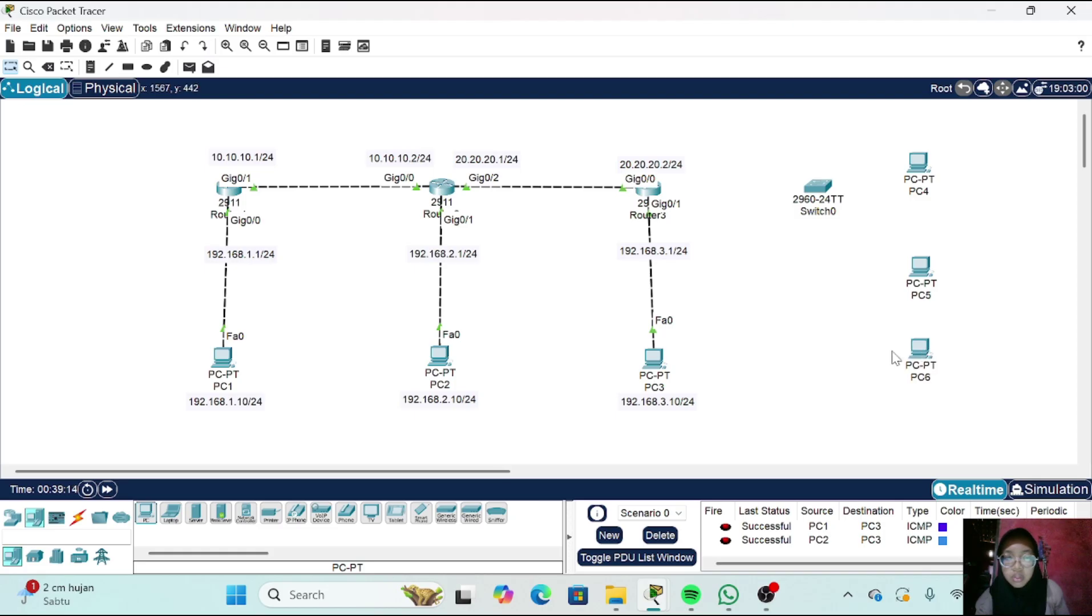
drag(146, 513, 926, 412)
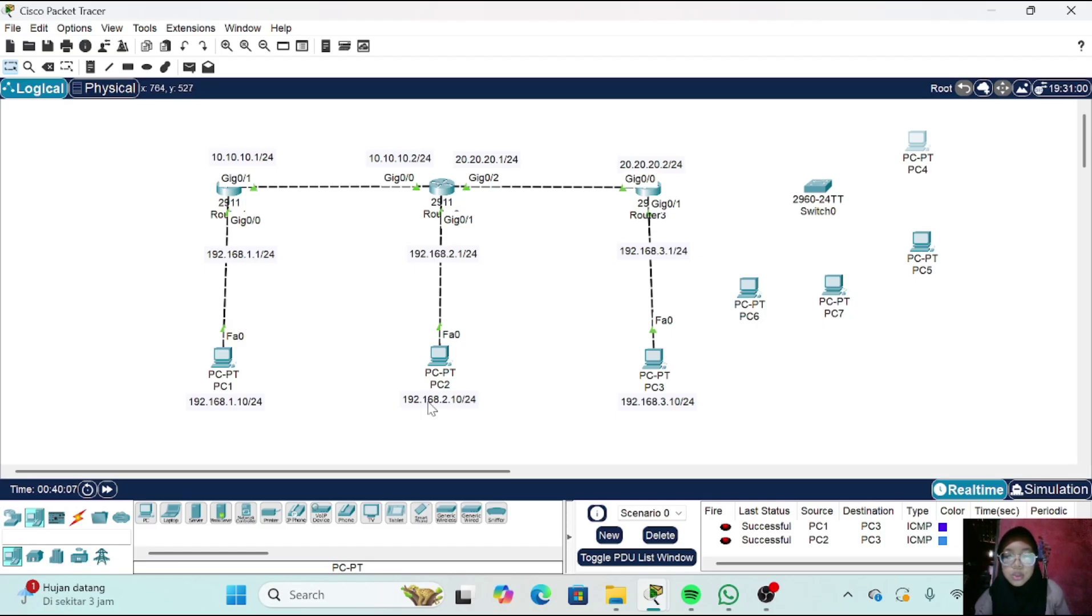
Connect Router3 to Switch0 using the automatically chosen connection type
click(77, 517)
click(146, 513)
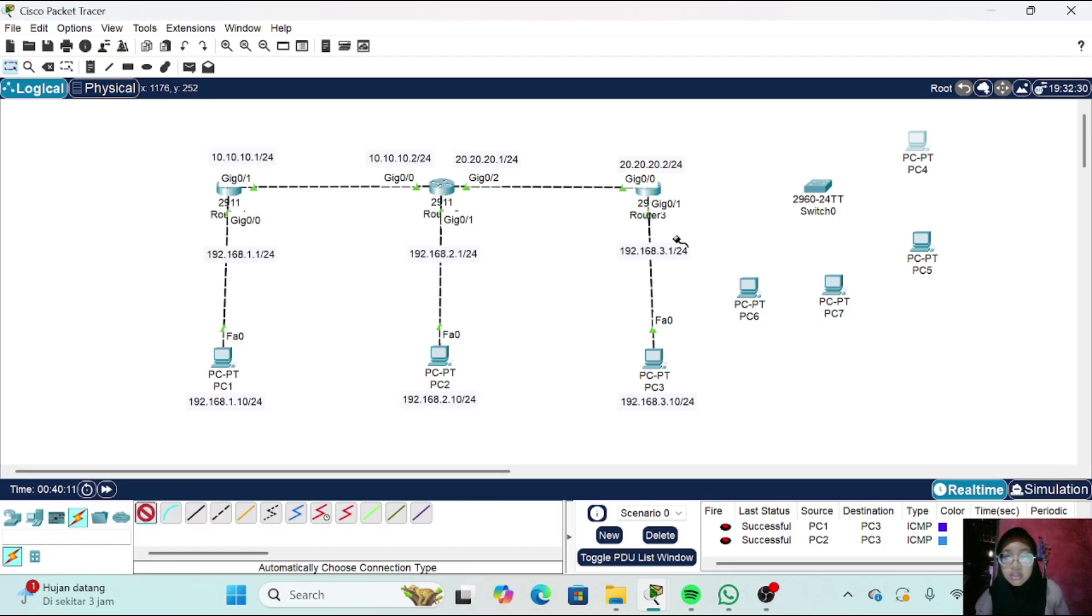
click(656, 191)
click(822, 210)
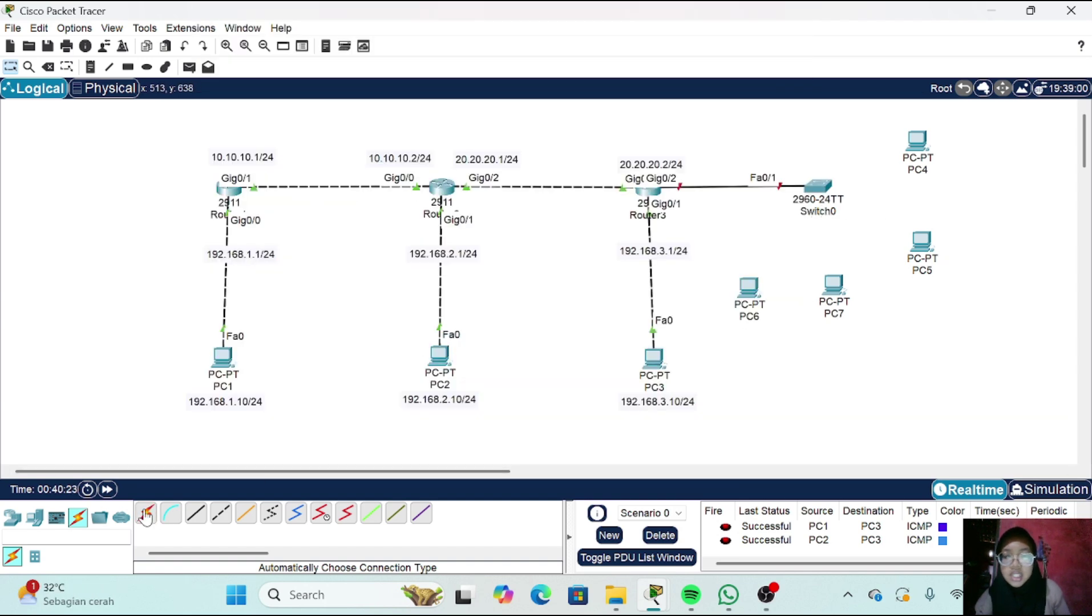
Connect Switch0 to PC4 and PC5 with automatically chosen cables
click(146, 515)
click(817, 185)
click(925, 141)
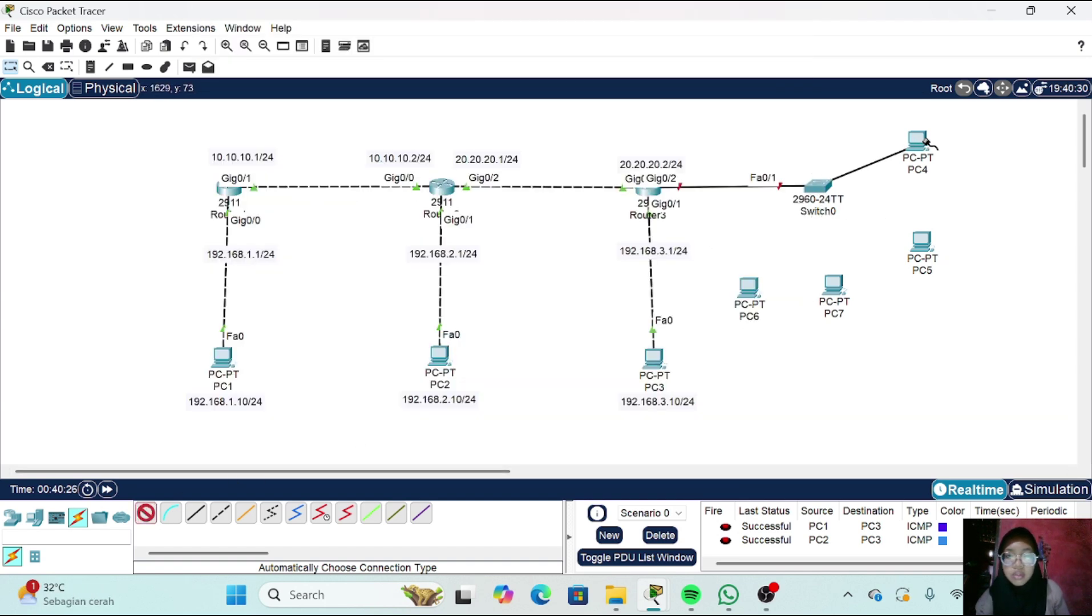
click(146, 515)
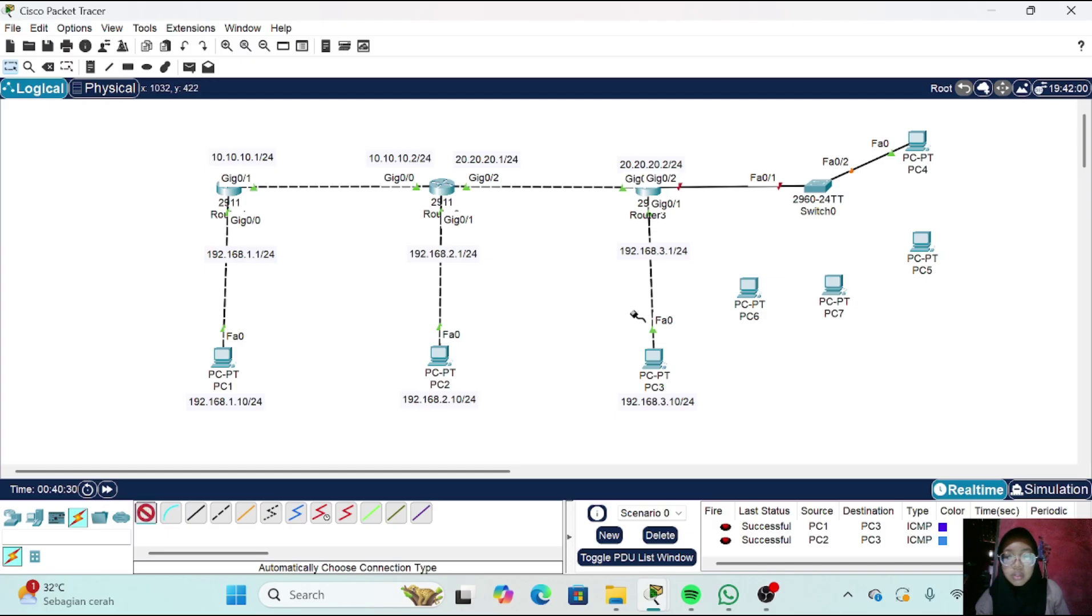
click(817, 187)
click(921, 242)
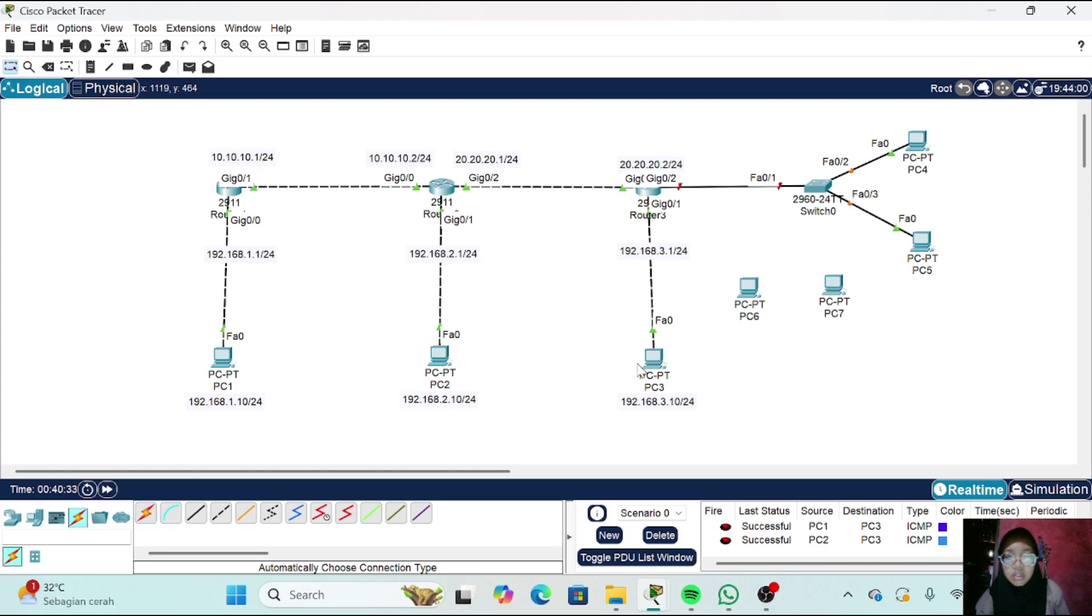
Connect Switch0 to PC7 and PC6 with automatically chosen cables
click(147, 515)
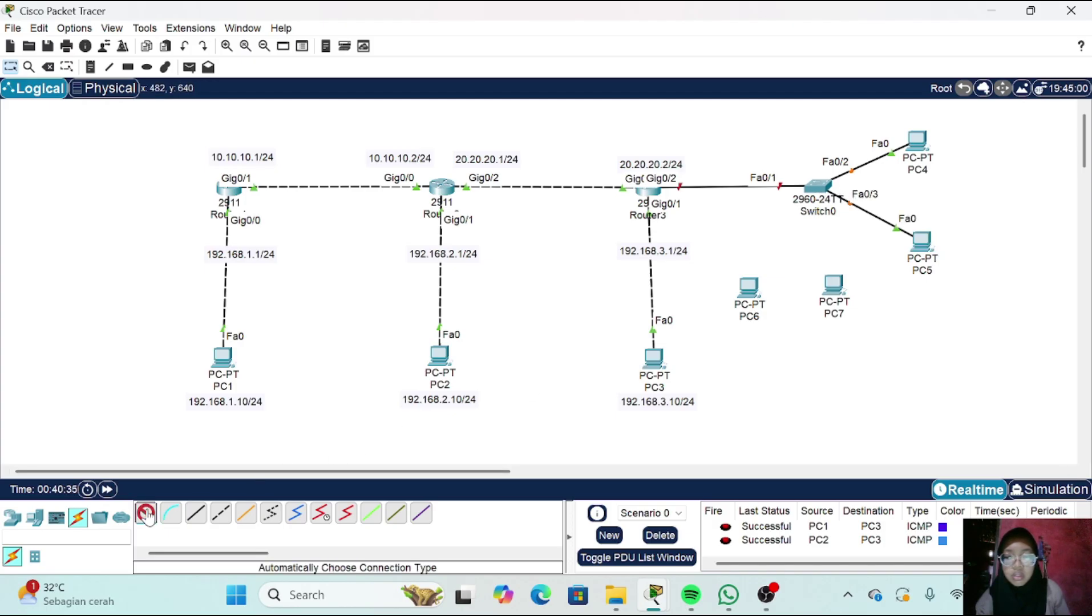
click(817, 190)
click(834, 283)
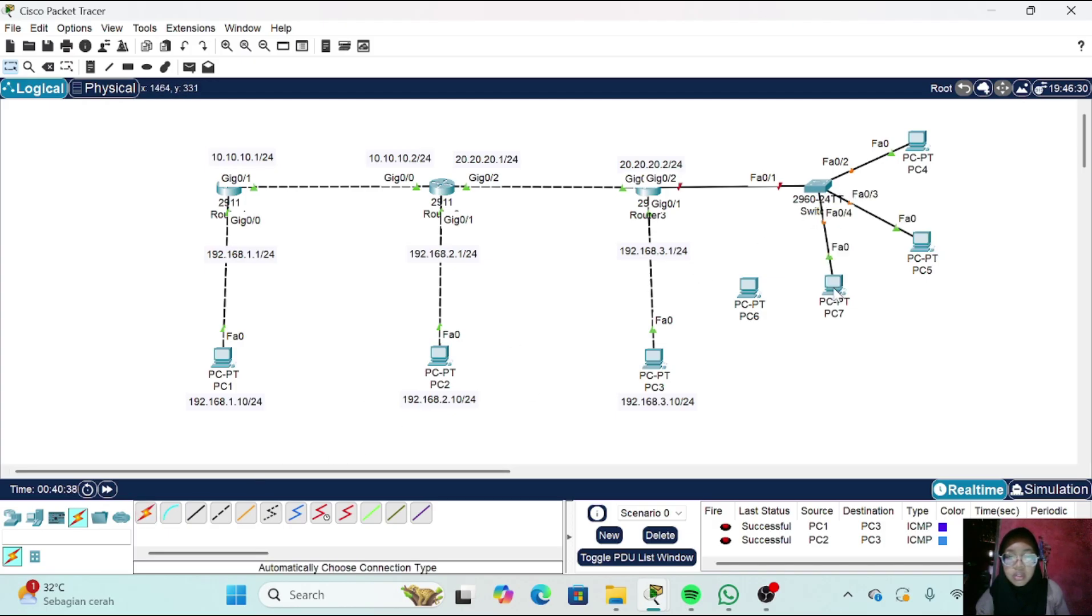
click(146, 515)
click(817, 186)
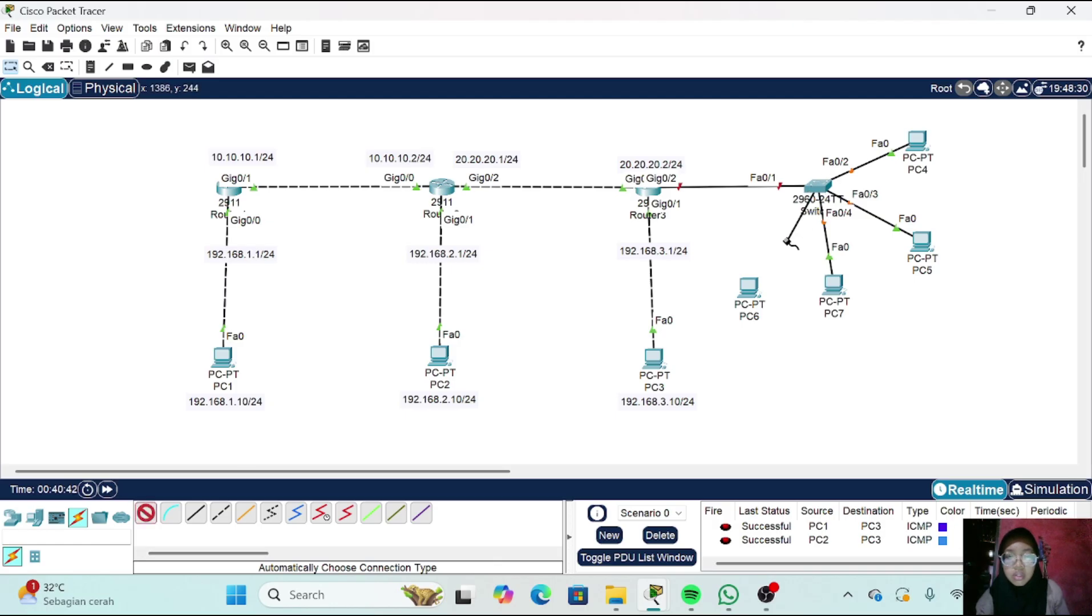
click(751, 293)
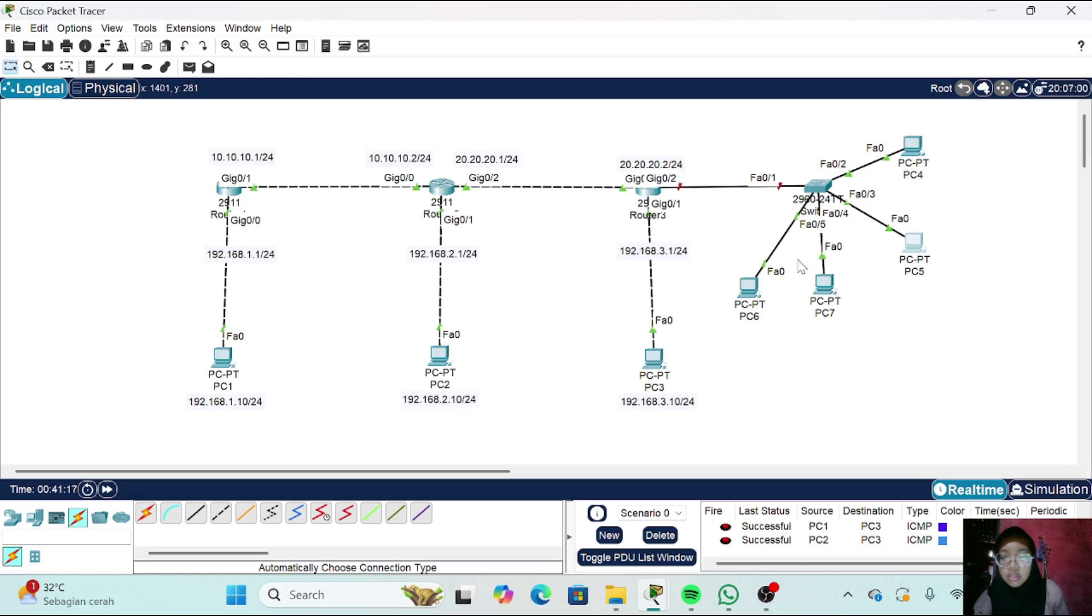
Draw one unfilled rectangle around PC4 and PC5 and another around PC6 and PC7
click(127, 67)
drag(846, 125, 980, 287)
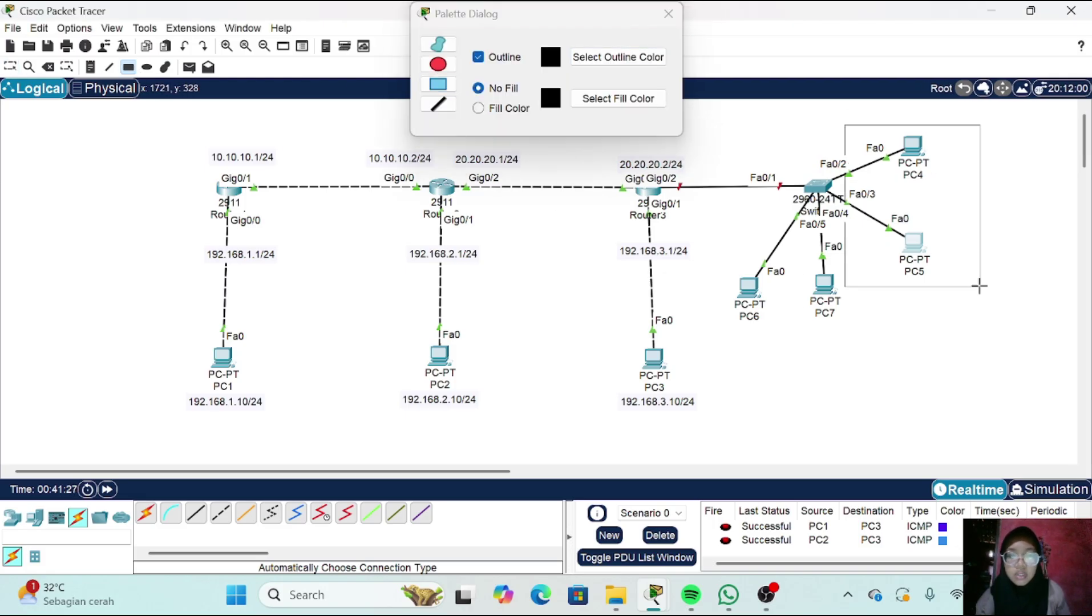
drag(701, 249, 885, 354)
click(669, 14)
Shift the rectangle around PC4 and PC5 away from the switch and reposition both PCs inside it
drag(978, 189, 1022, 190)
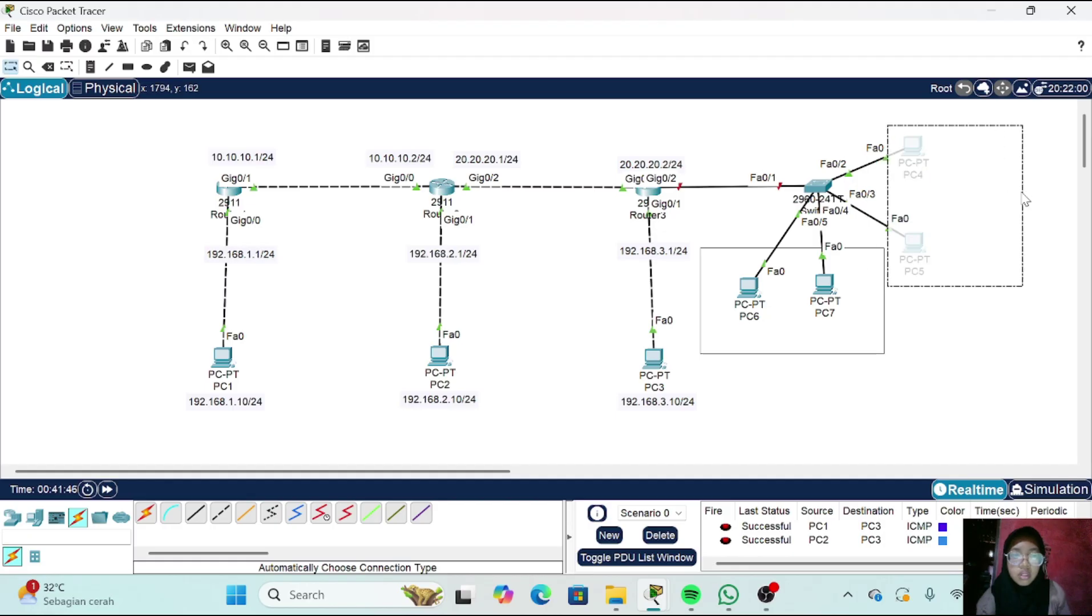
drag(913, 147, 972, 147)
drag(918, 254, 964, 246)
mouse_move(973, 152)
mouse_down()
mouse_move(952, 154)
mouse_move(959, 147)
mouse_up()
Tidy the layout of PC6, PC7, their rectangle and Switch0 so both PCs sit inside the box
drag(825, 284, 832, 293)
drag(749, 289, 732, 301)
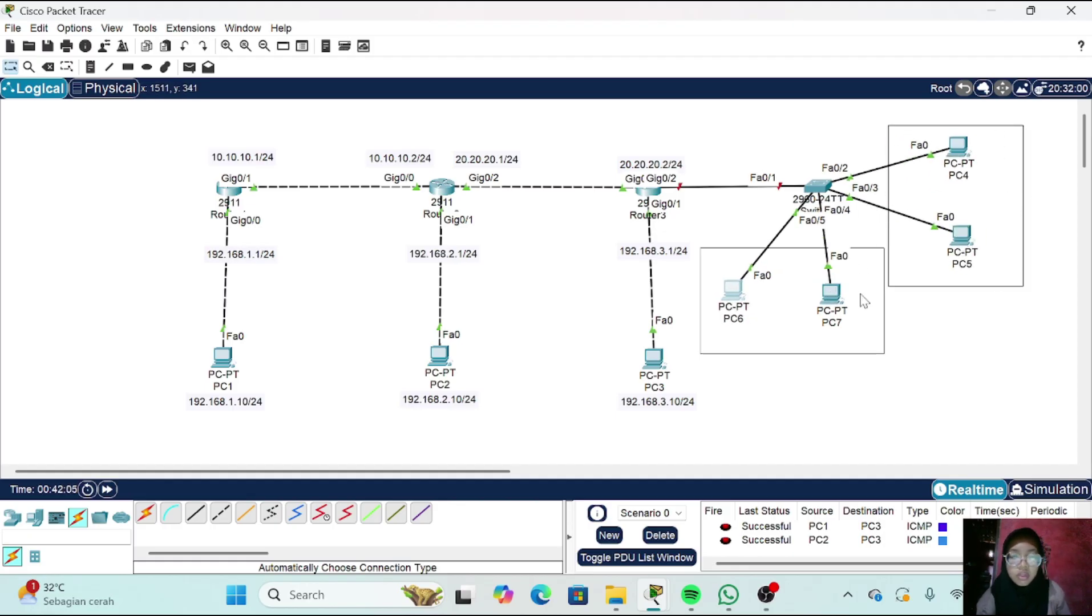
drag(831, 294, 810, 302)
drag(818, 185, 805, 181)
drag(699, 249, 695, 253)
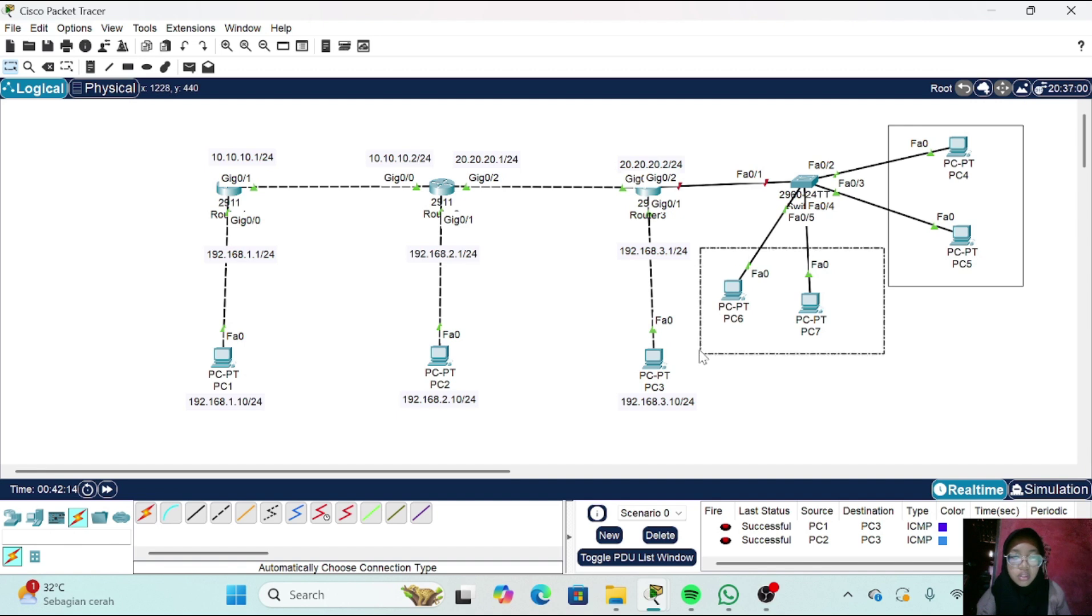
drag(733, 304, 734, 307)
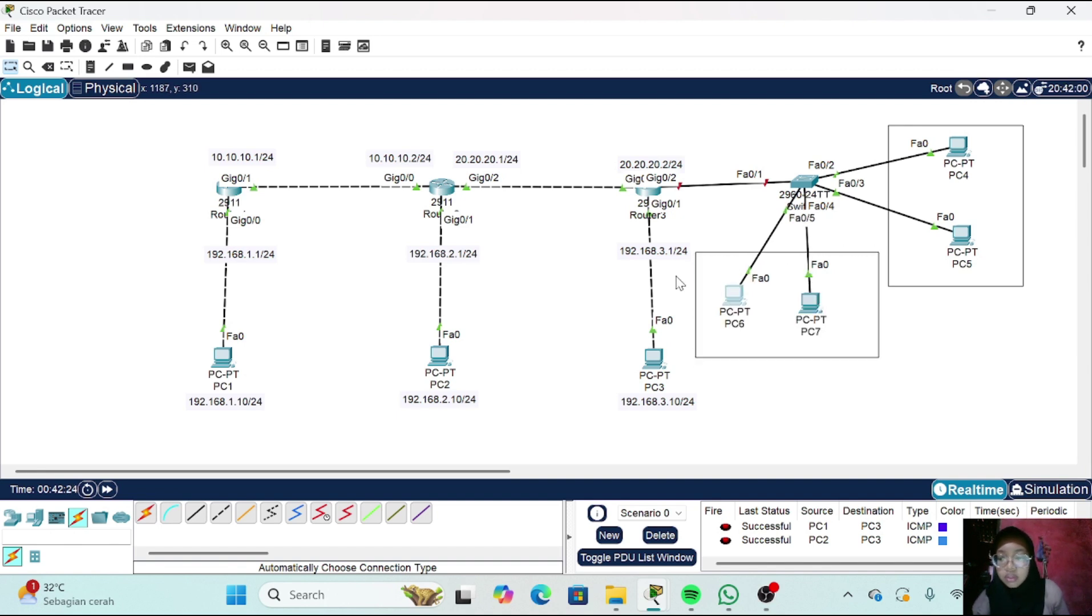
Label the PC4 and PC5 group with the notes "vlan 10" and "172.168.1.1/24"
key(n)
click(977, 198)
text(vlan 10)
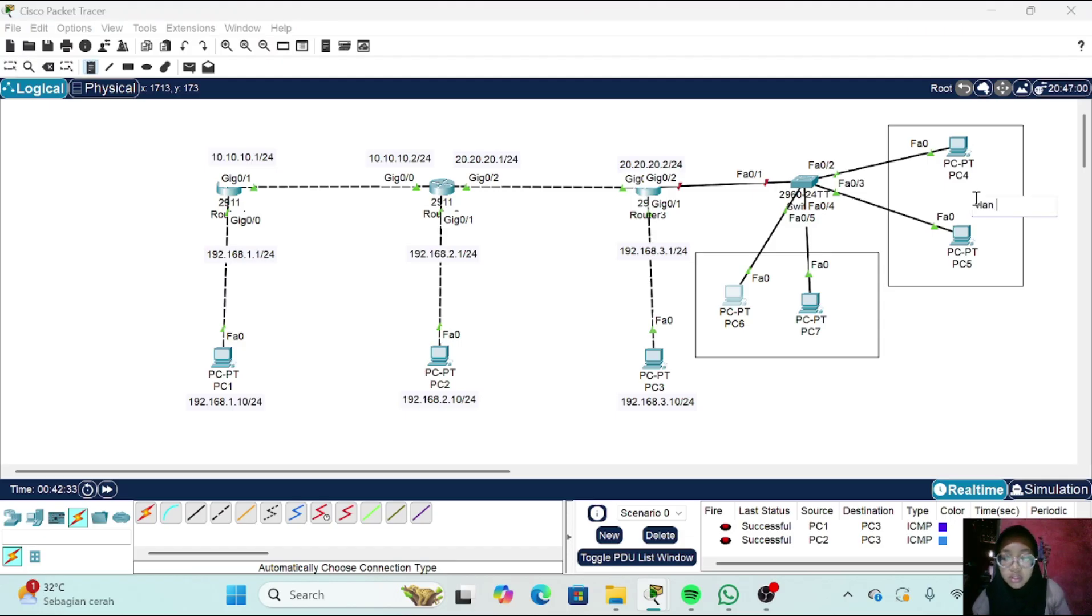
click(996, 258)
text(172.168)
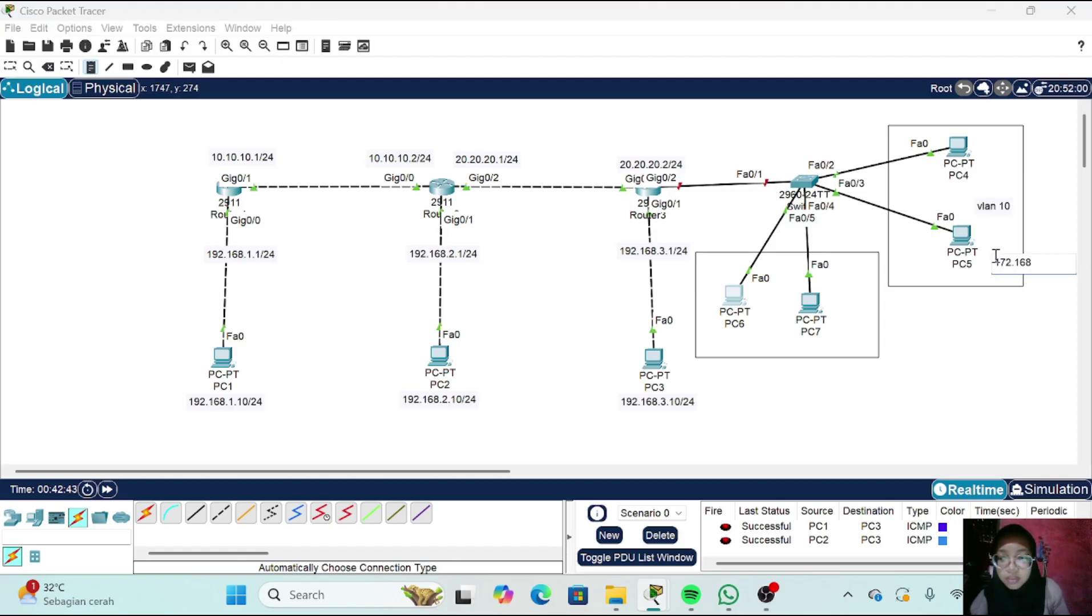
text(.1.1/24)
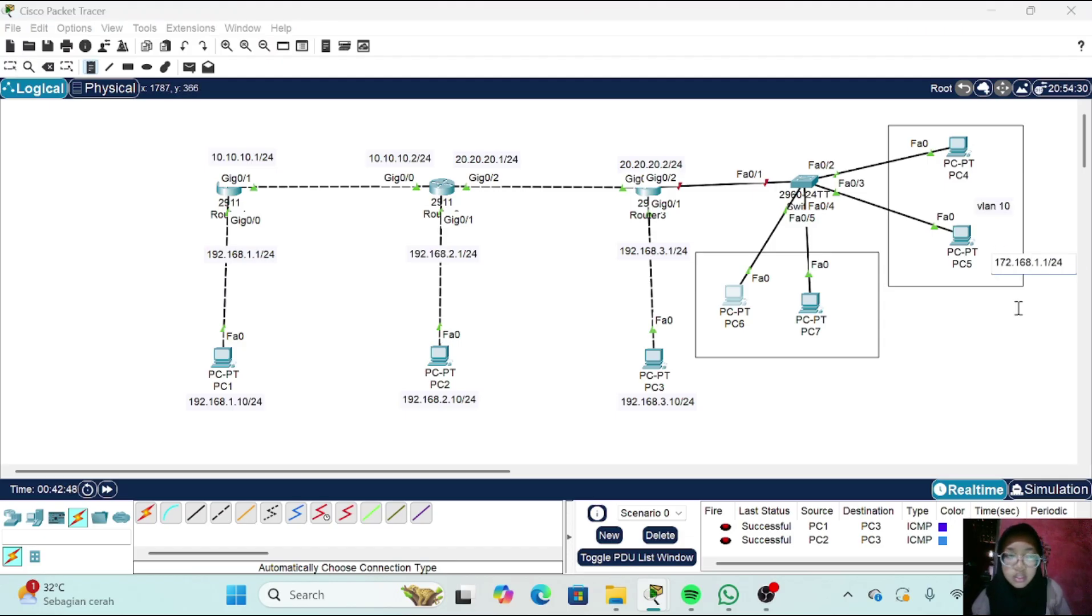
Label the PC6 and PC7 group with the notes "vlan 20" and "172.168.2.1/24"
click(717, 340)
text(vlan 20)
click(846, 334)
text(17)
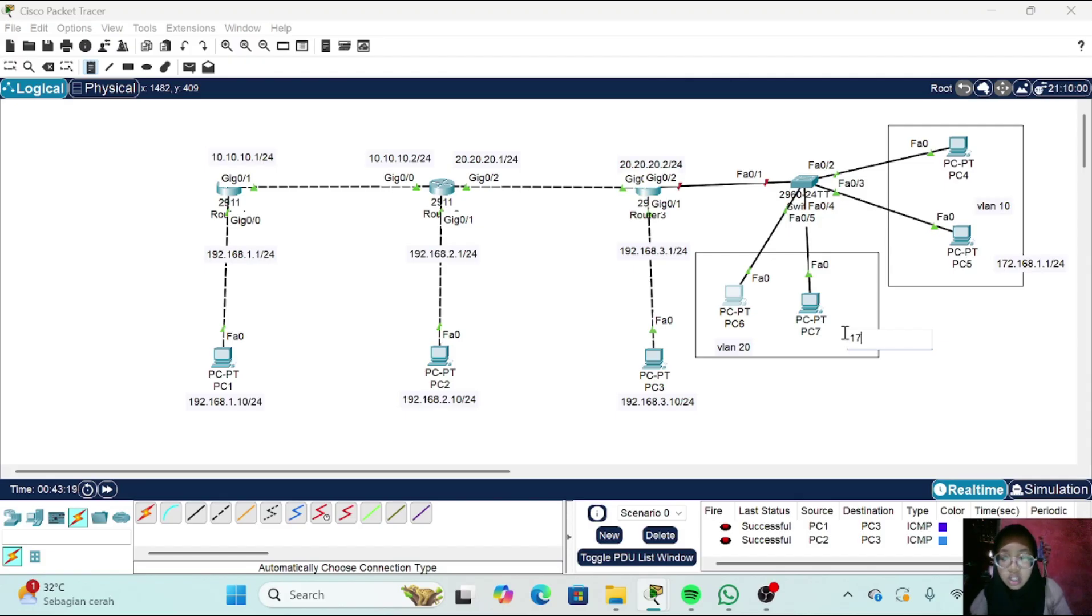
text(2.168.2.1/24)
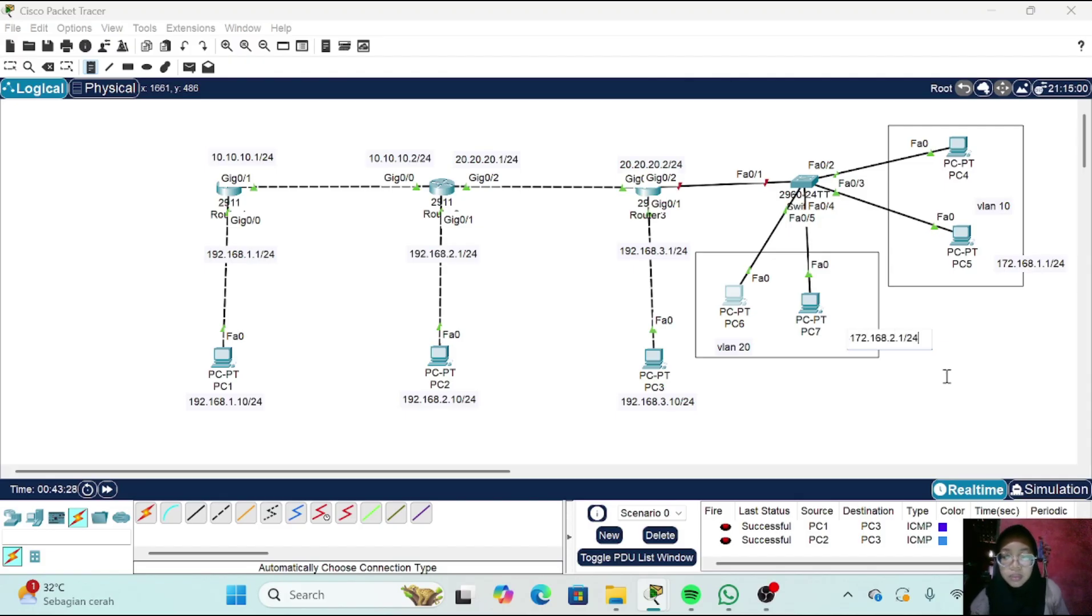
key(Escape)
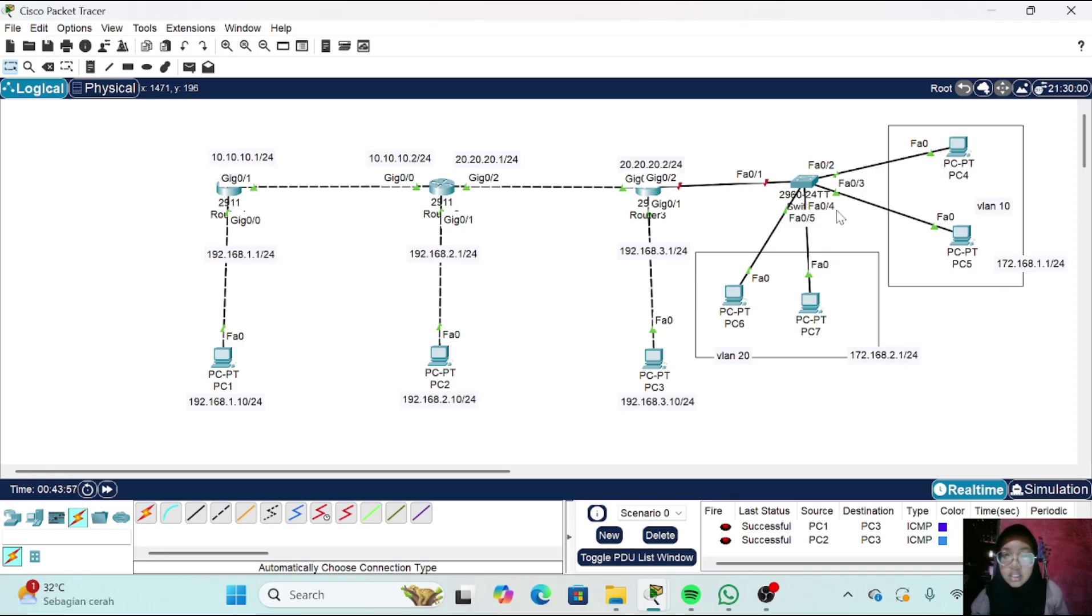
Open Switch0's command line and enter global configuration mode with "en" and "conf t"
click(802, 183)
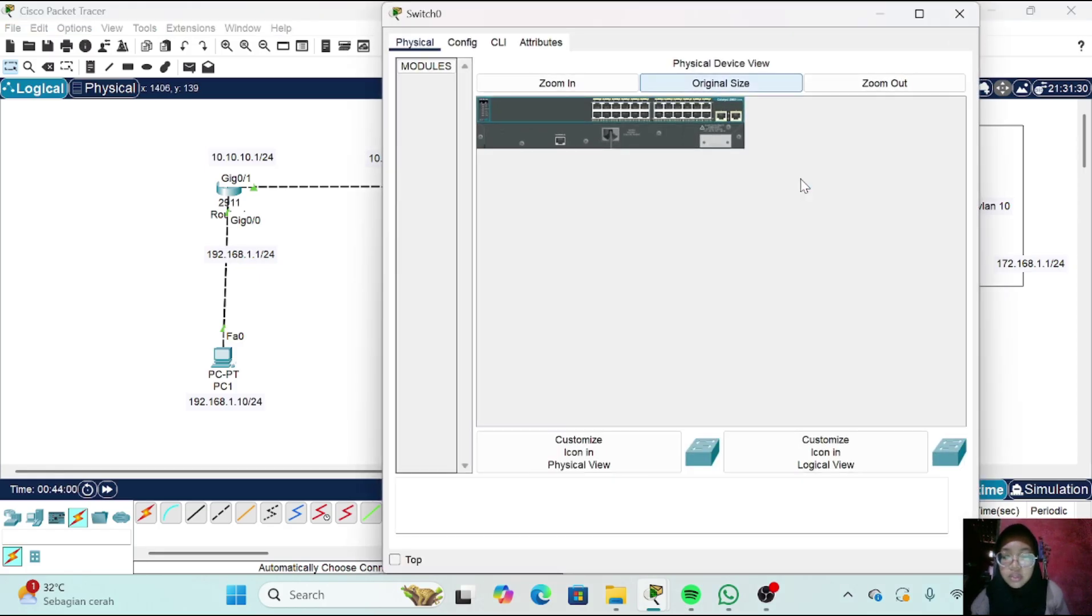
click(498, 42)
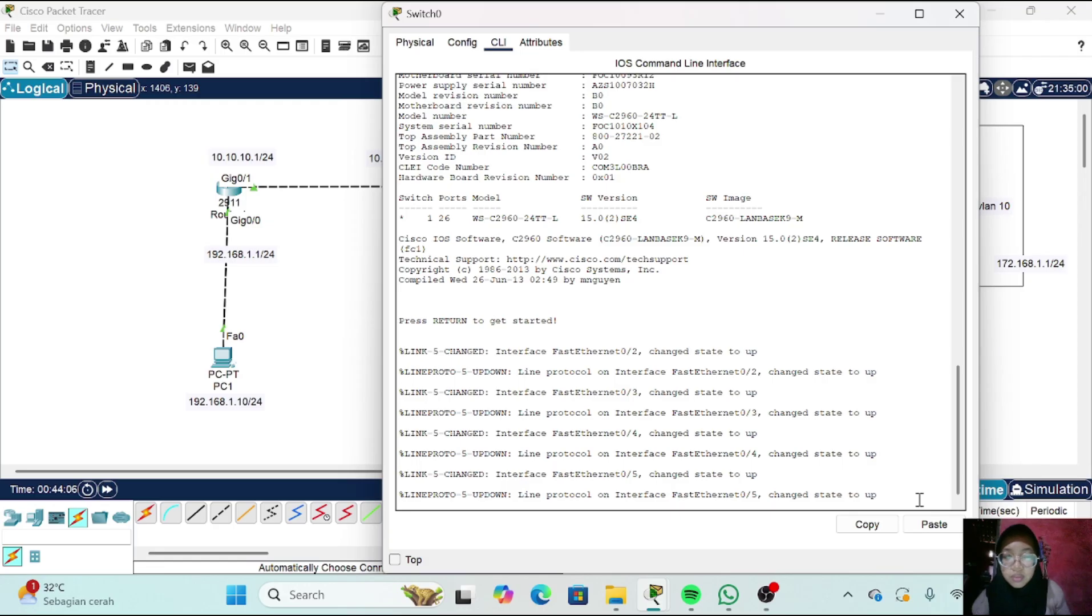
key(Return)
text(en)
key(Return)
text(conf)
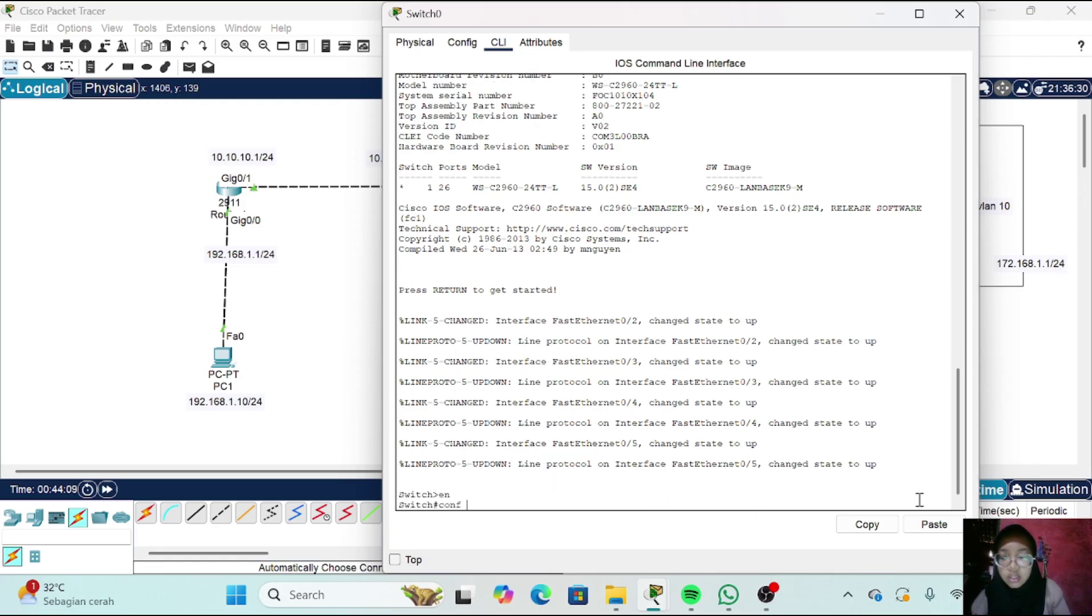
text( t)
key(Return)
Create VLAN 10 and VLAN 20 on Switch0 and return to the topology
text(vlan 1)
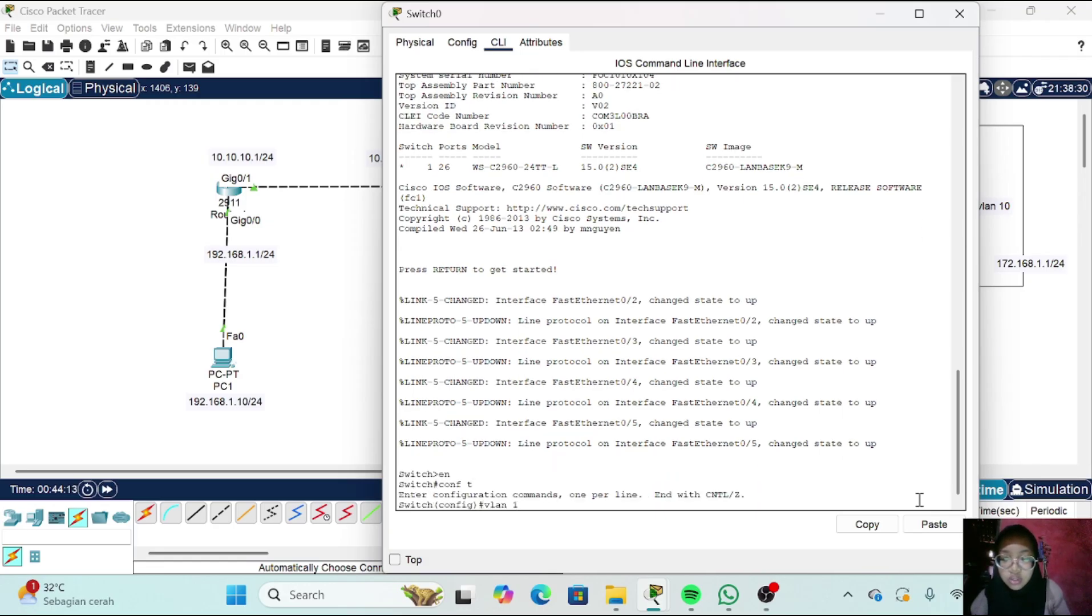
text(0)
key(Return)
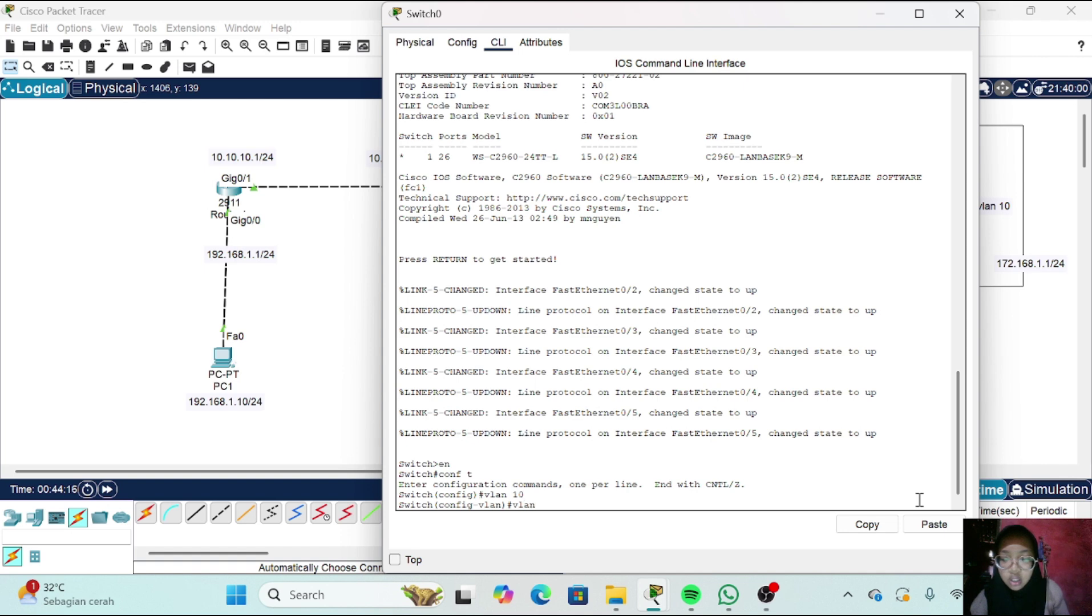
key(Return)
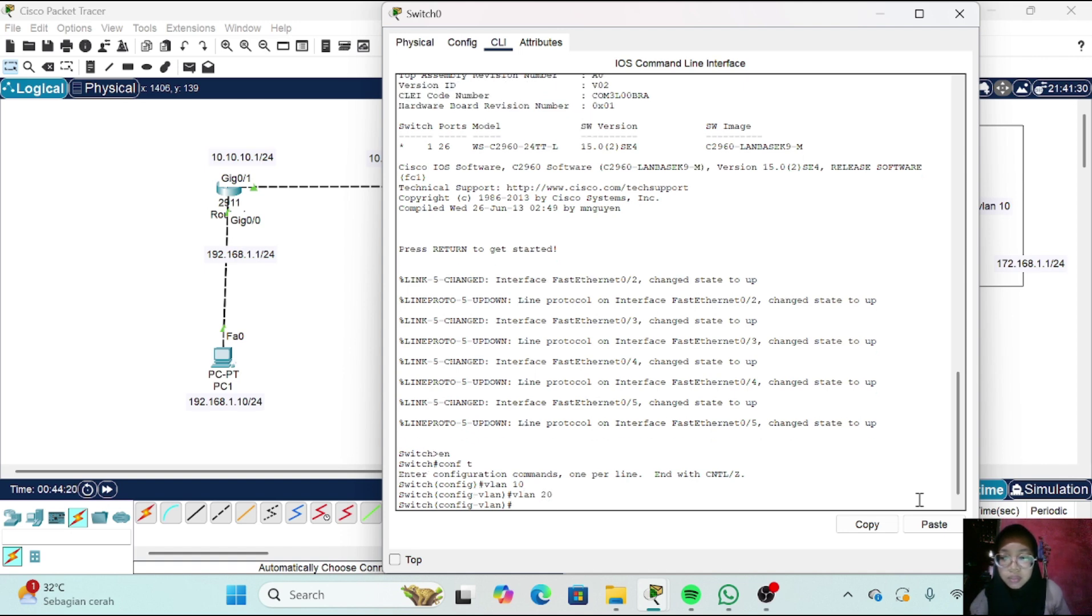
click(994, 363)
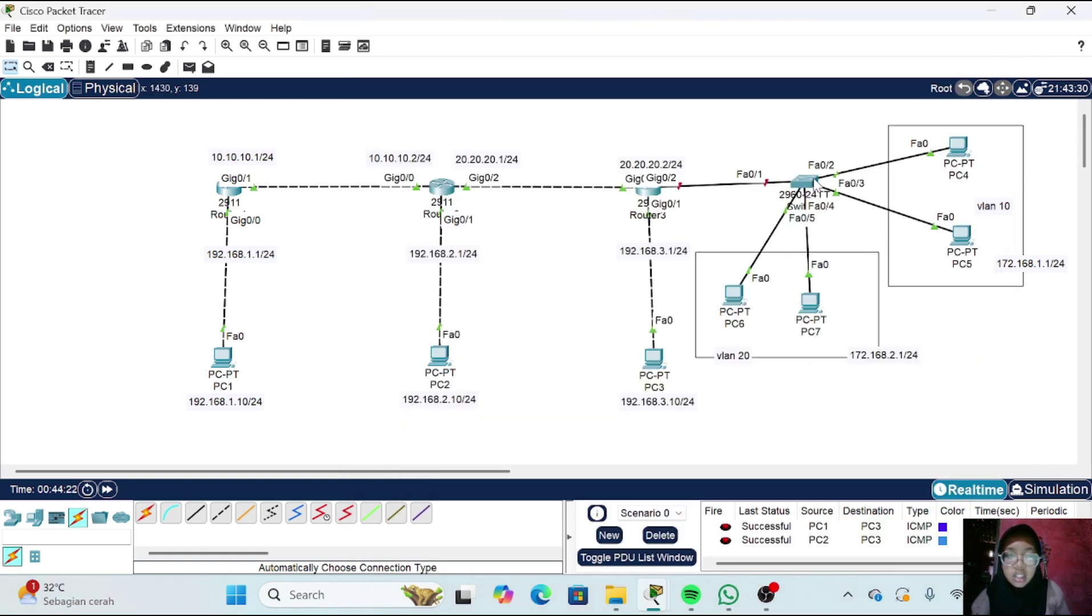
click(810, 180)
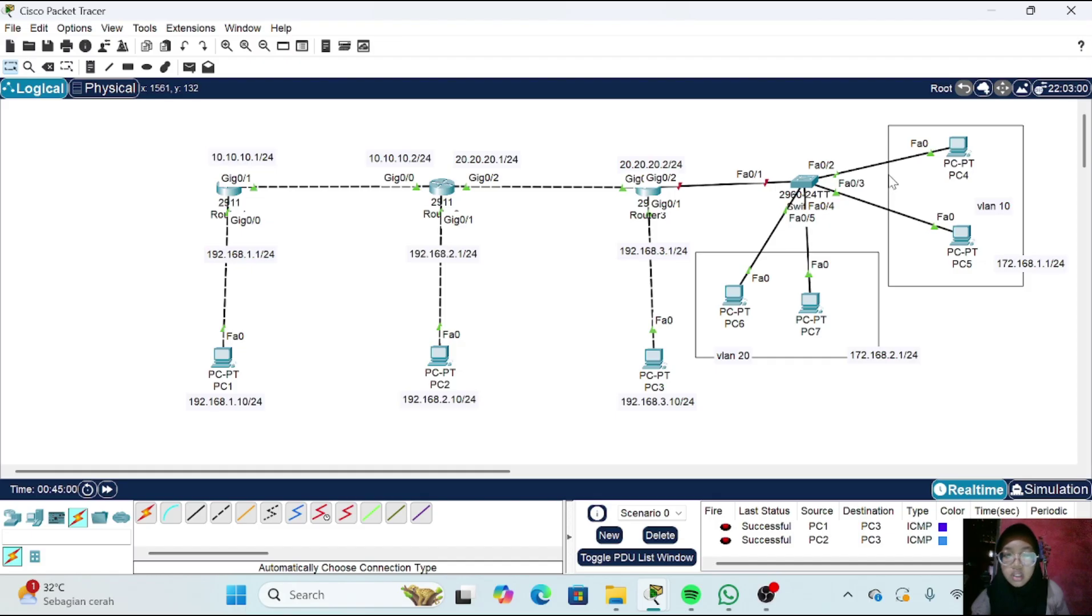
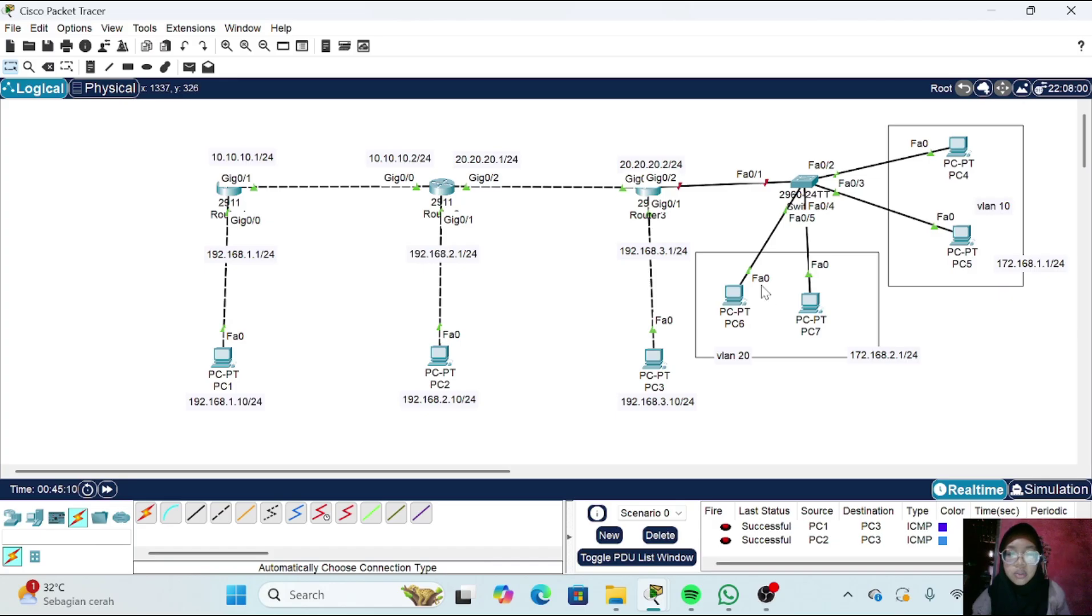
drag(748, 303, 730, 307)
drag(808, 308, 813, 310)
Return to Switch0's command line, leave VLAN configuration with "ex", and enter the interface range fa0/2-3
click(805, 183)
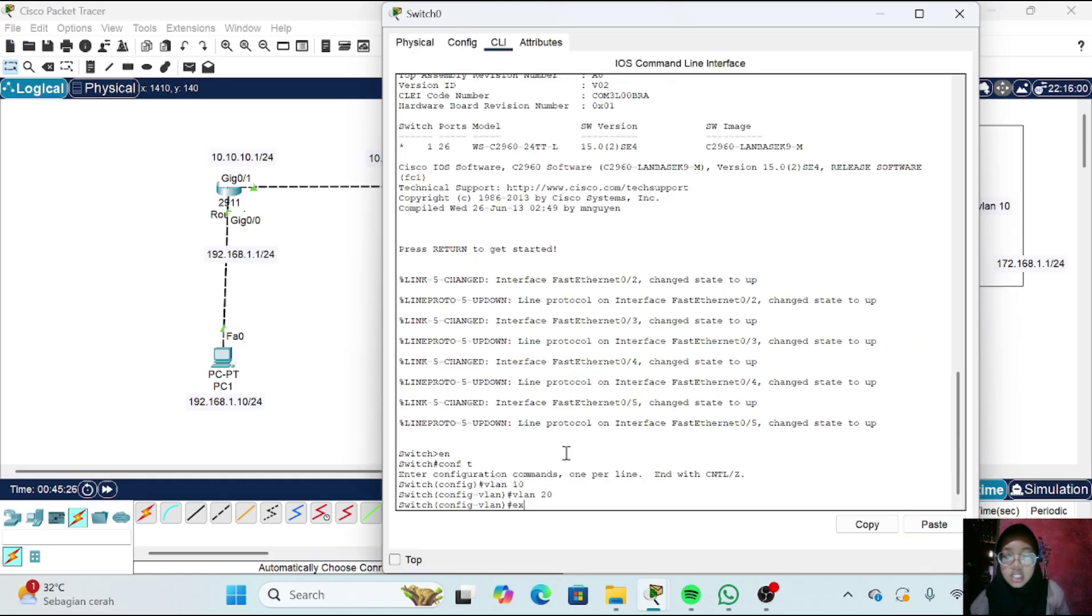
key(Return)
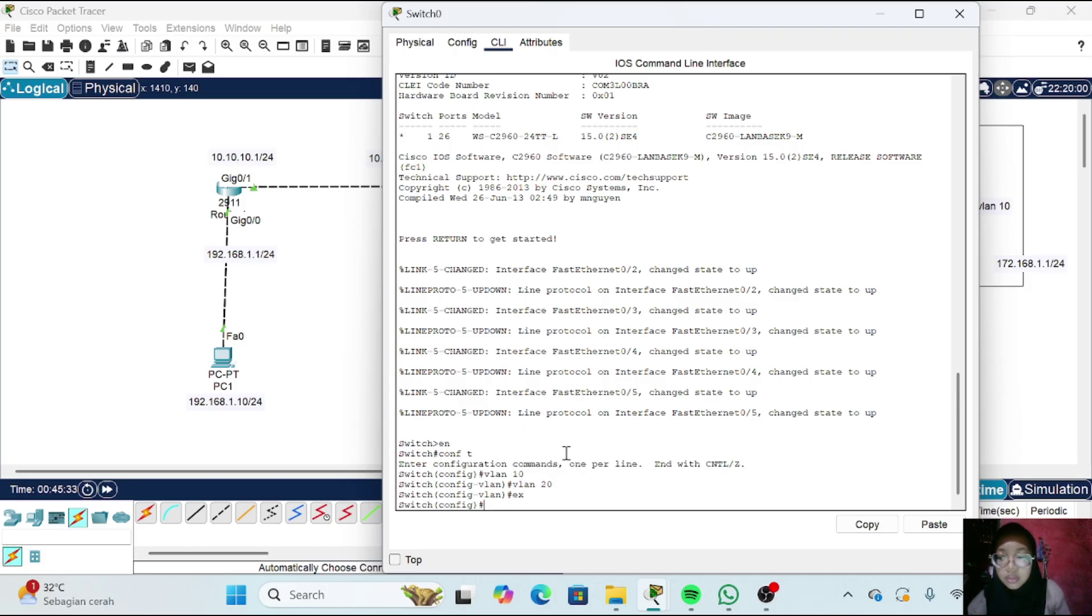
text(int ran)
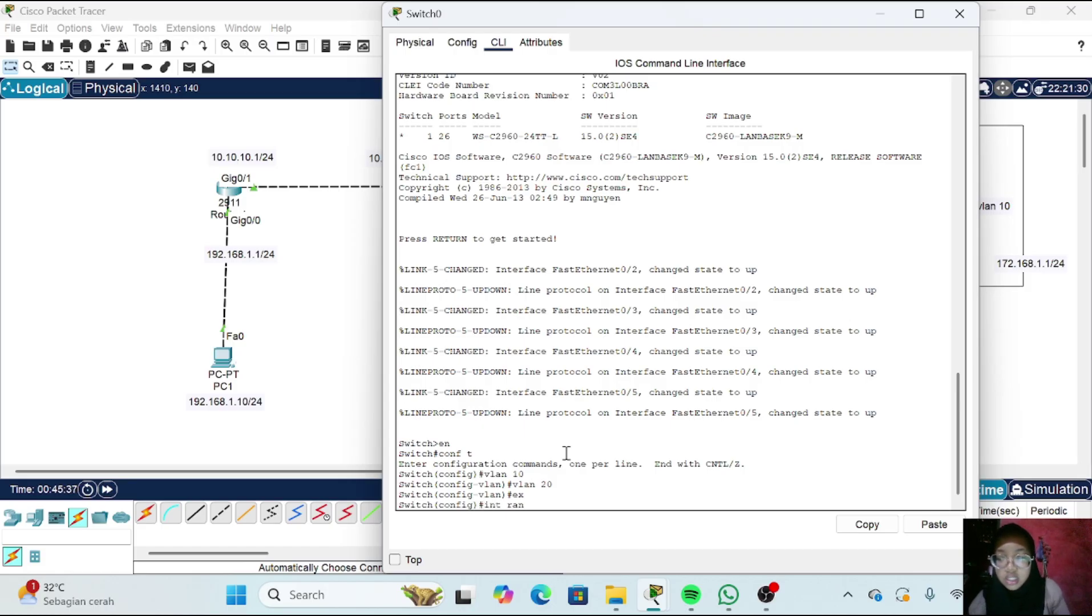
text(ge  fa0/2-3)
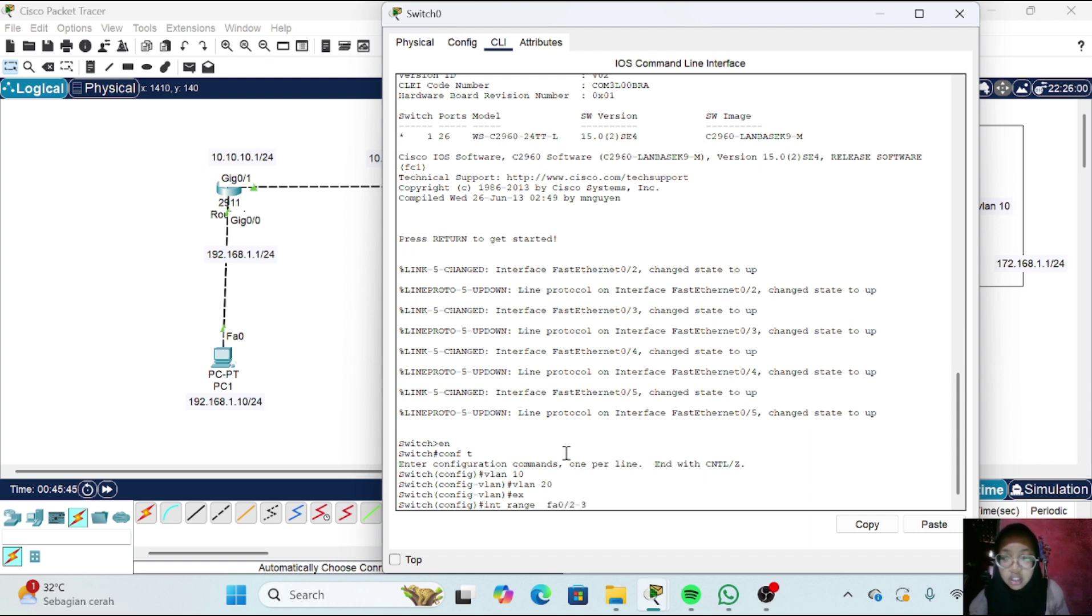
key(Return)
Put the fa0/2-3 ports in access mode with "switchport mode access"
text(sit)
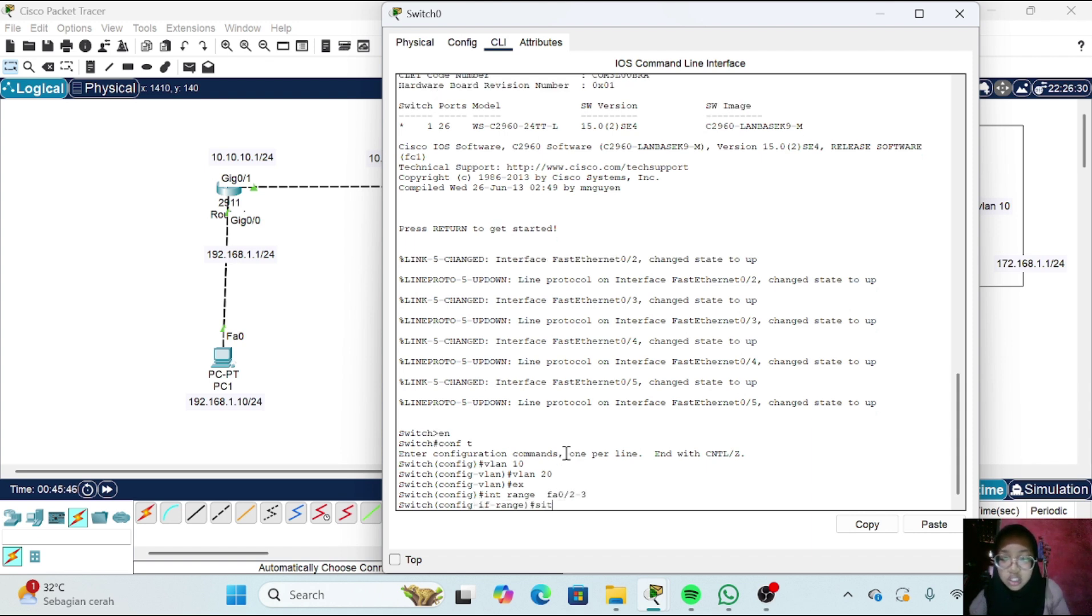
text(chpor)
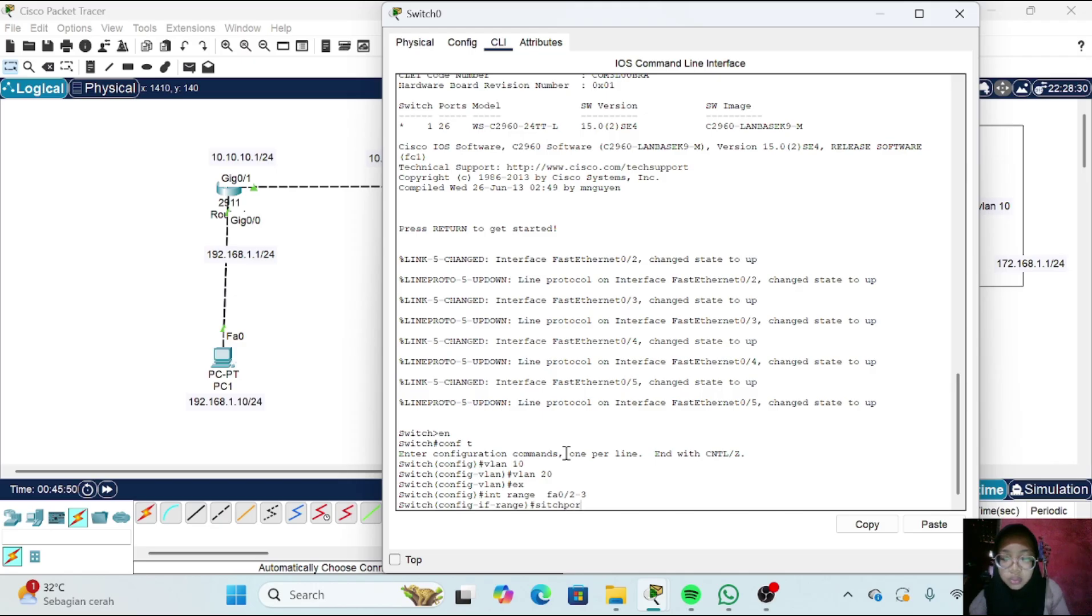
text(t mode acce)
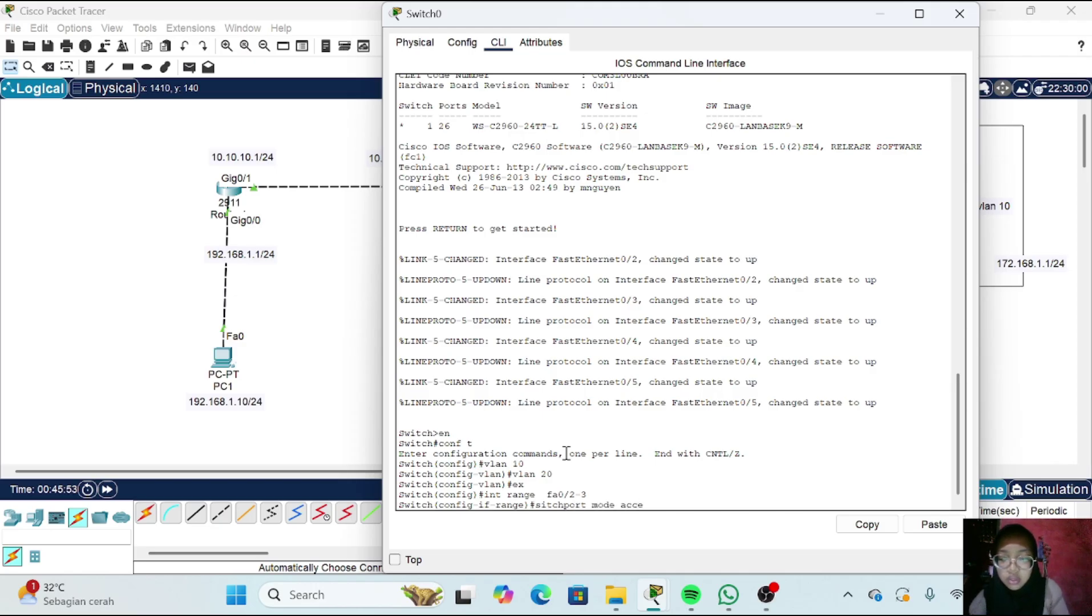
text(ss)
key(Return)
key(Up)
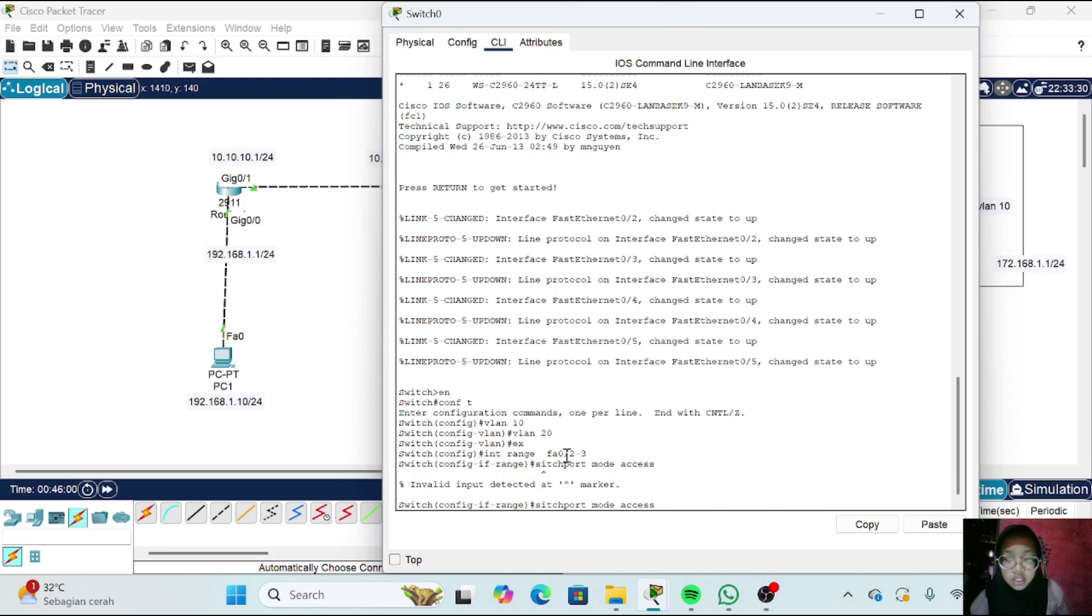
text(w)
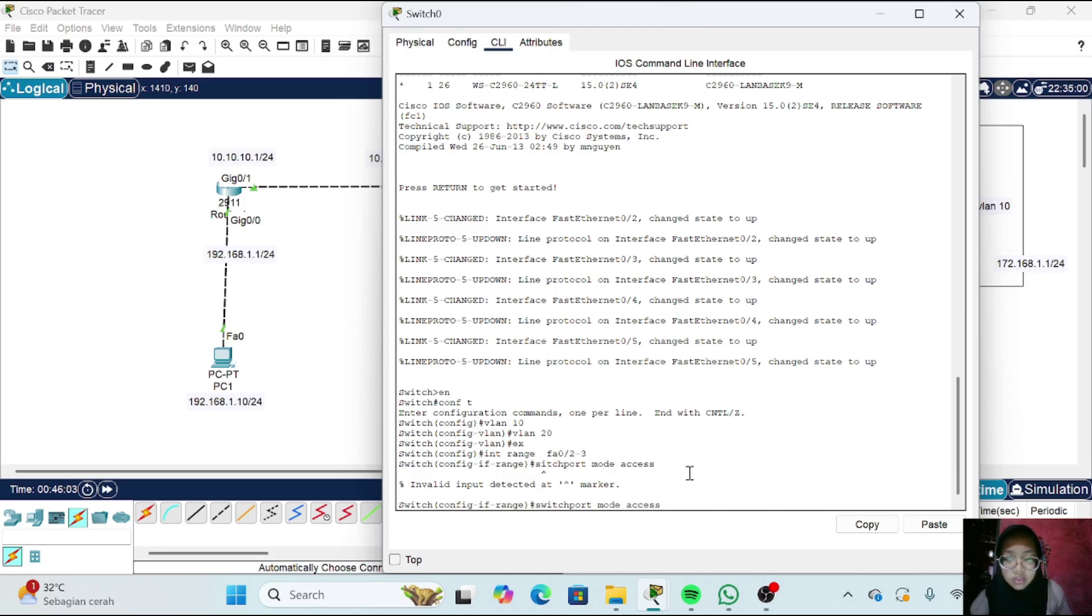
key(Return)
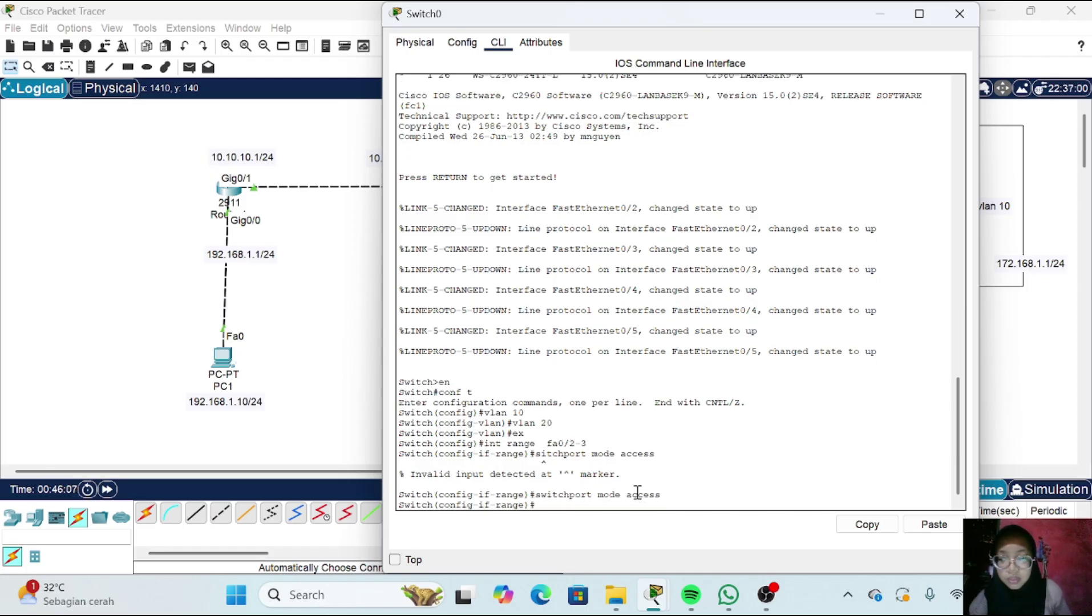
Assign ports fa0/2-3 to VLAN 10 with "switchport access vlan 10" and exit the interface range
key(Up)
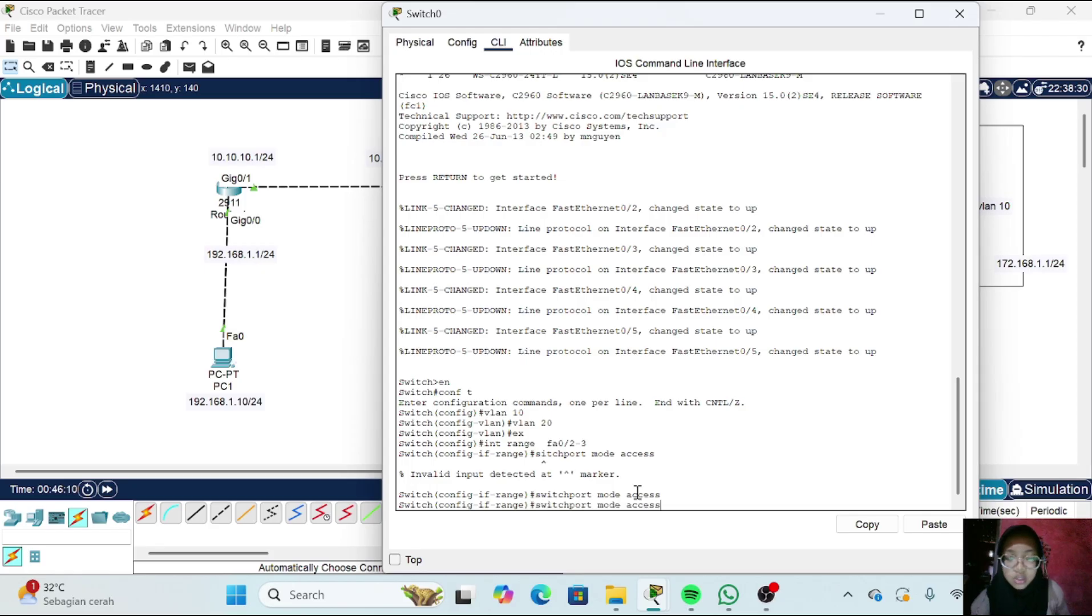
key(Left)
key(Left)
key(Left)
key(Left)
key(Left)
key(Left)
key(BackSpace)
key(BackSpace)
key(BackSpace)
key(BackSpace)
key(BackSpace)
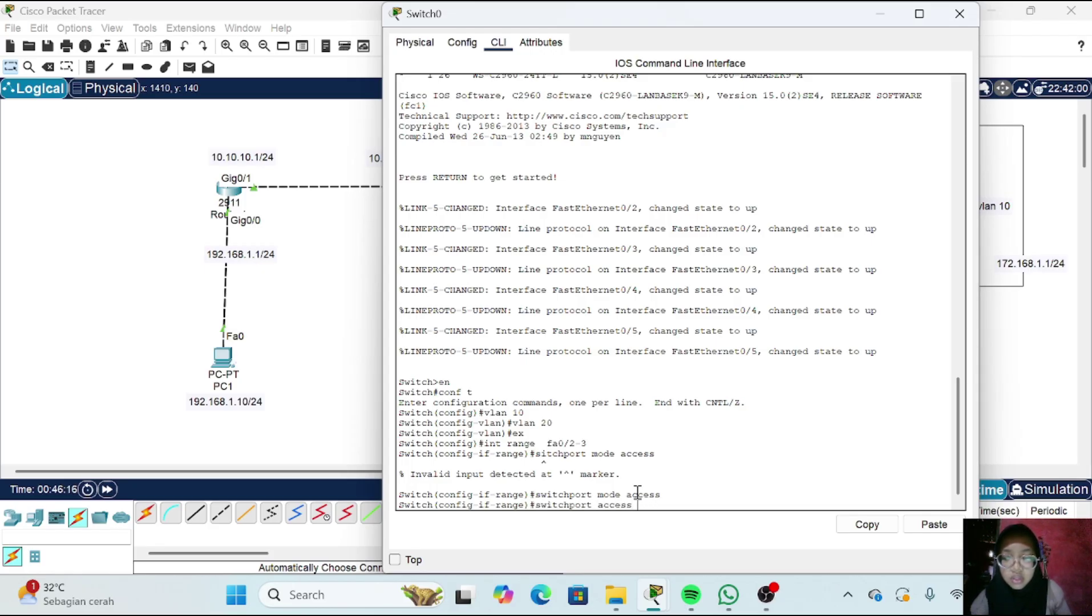
text(vlan 10)
key(Return)
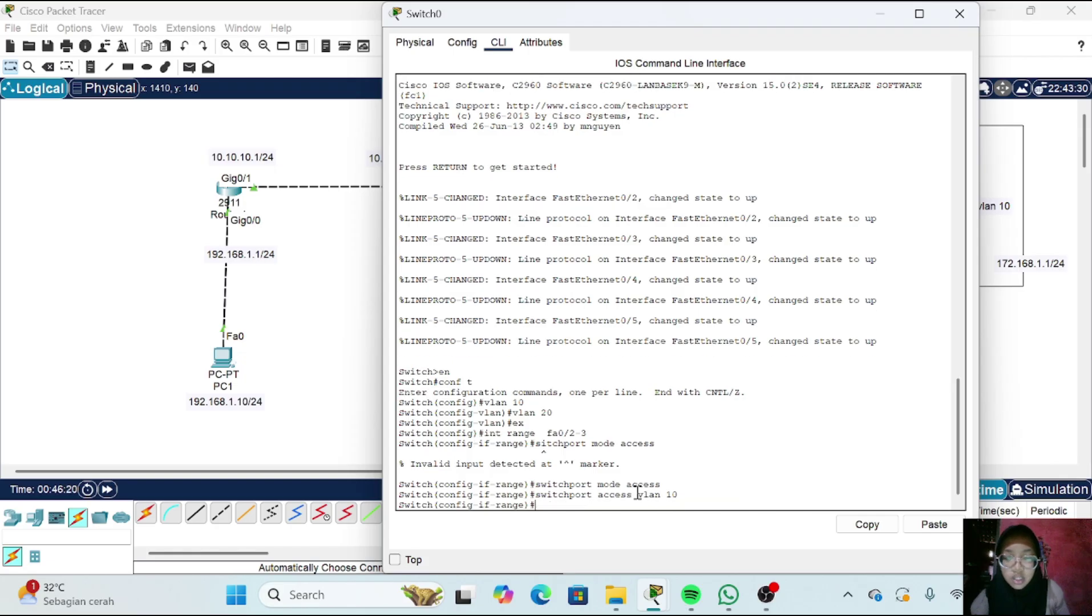
text(ex)
key(Return)
Enter the interface range fa0/4-5 on Switch0 and set it to "switchport mode access"
text(itch(config)#i)
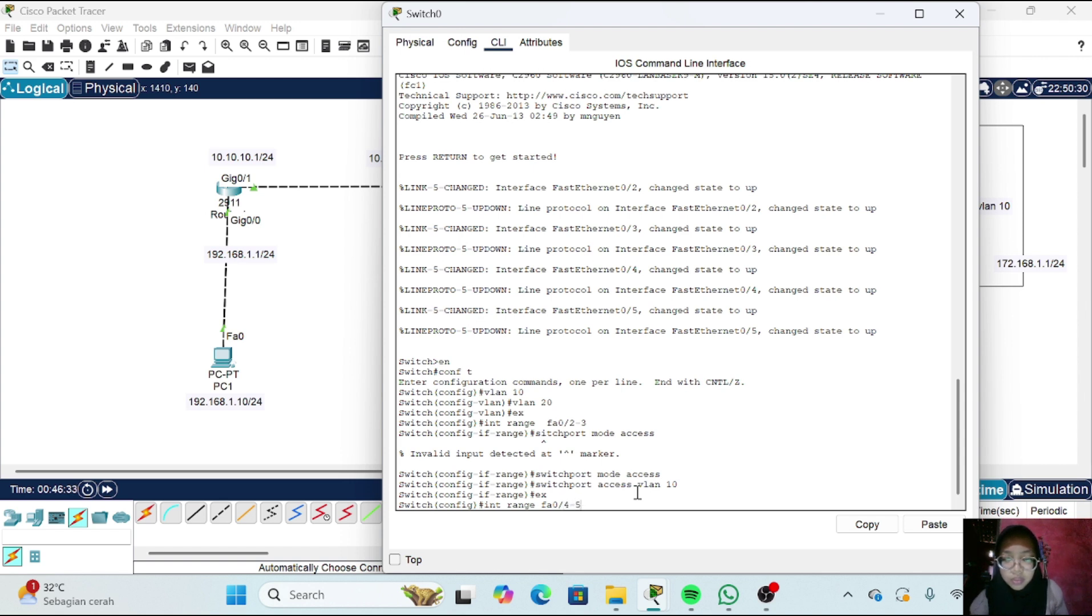
text(nt range fa0/4-5)
key(Return)
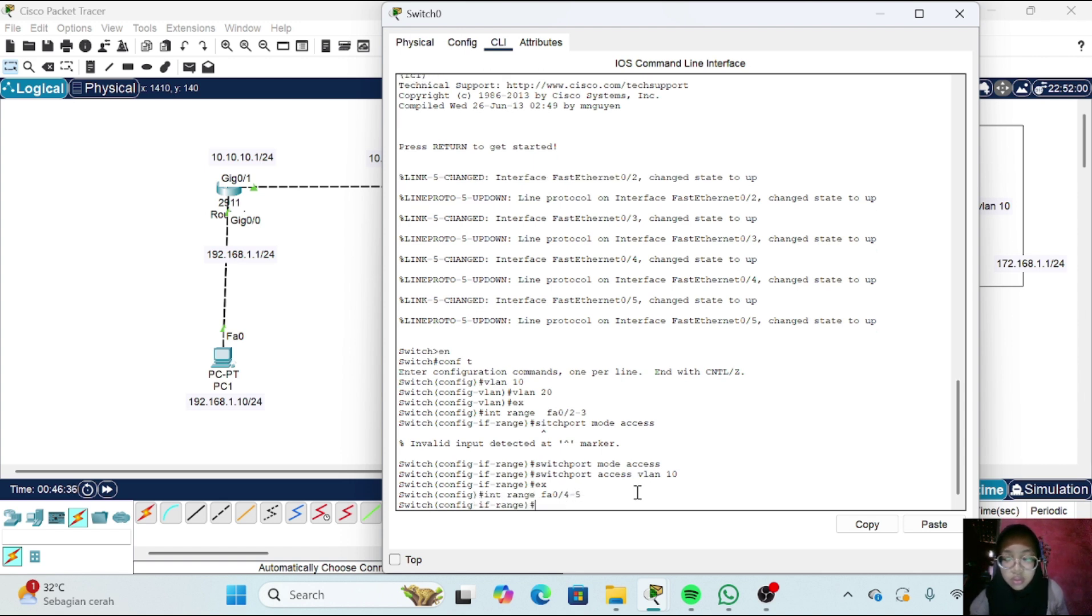
key(Up)
key(Up)
key(Up)
key(Up)
key(Return)
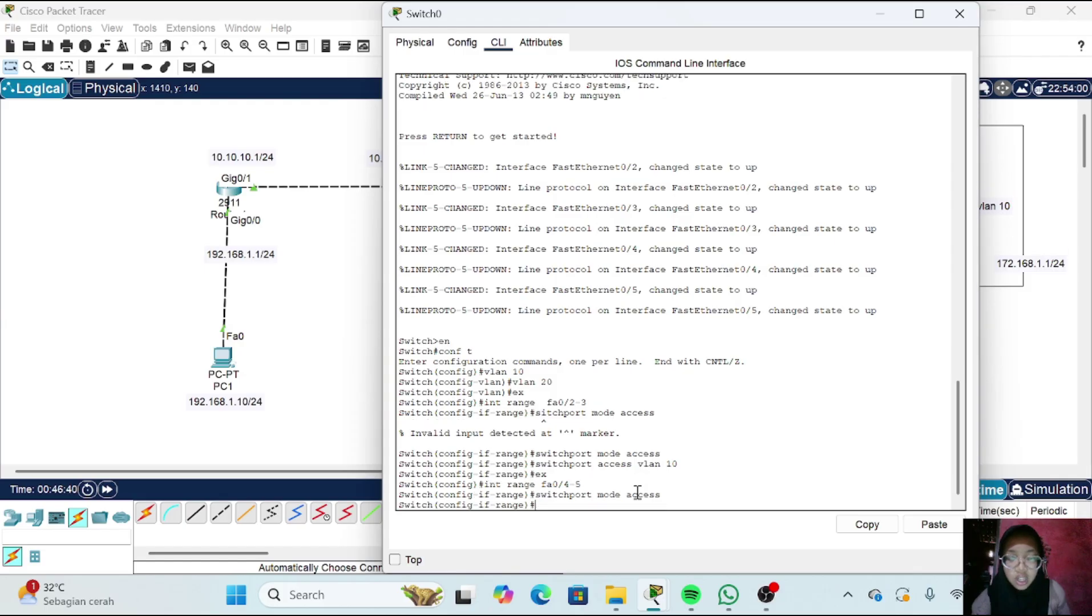
Assign ports fa0/4-5 to VLAN 20 with "switchport access vlan 20"
key(Up)
key(Up)
key(Up)
key(Up)
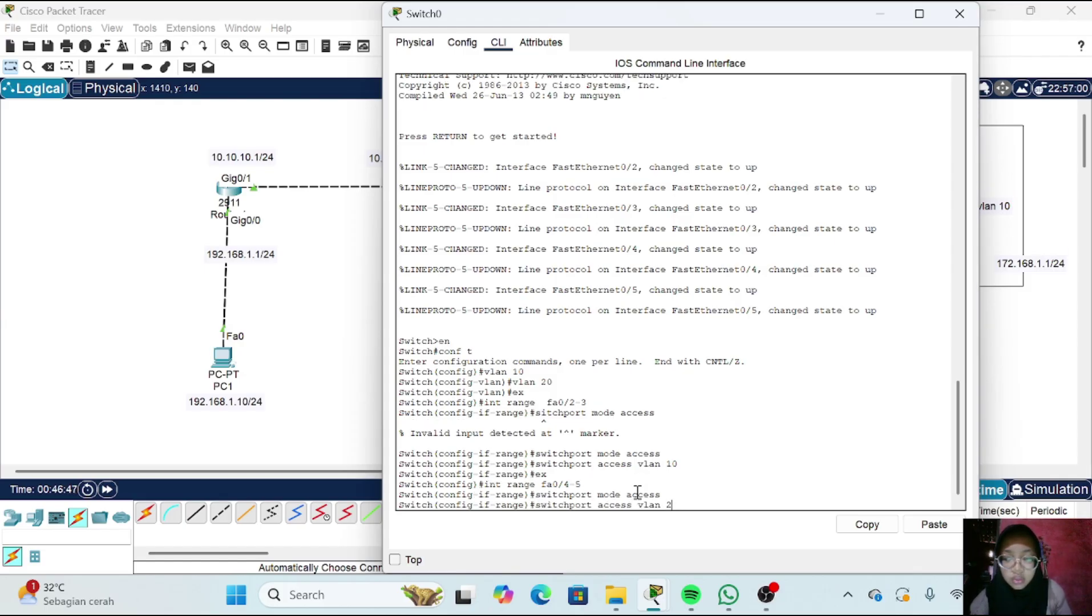
key(Return)
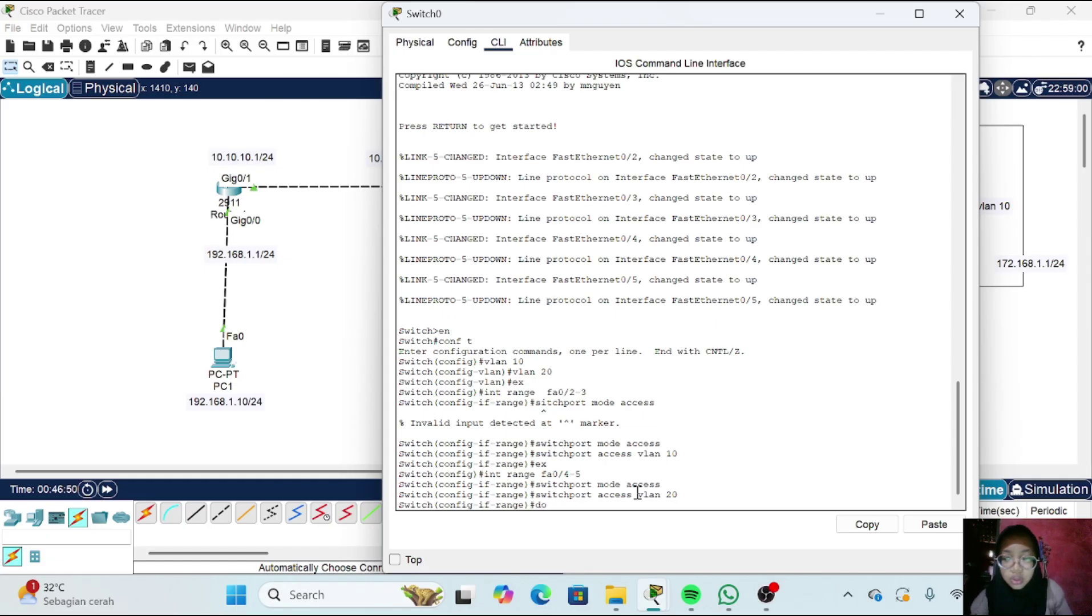
Check Switch0's VLAN port assignments with "do sh vlan brief"
text(do sh vlan brief)
key(Return)
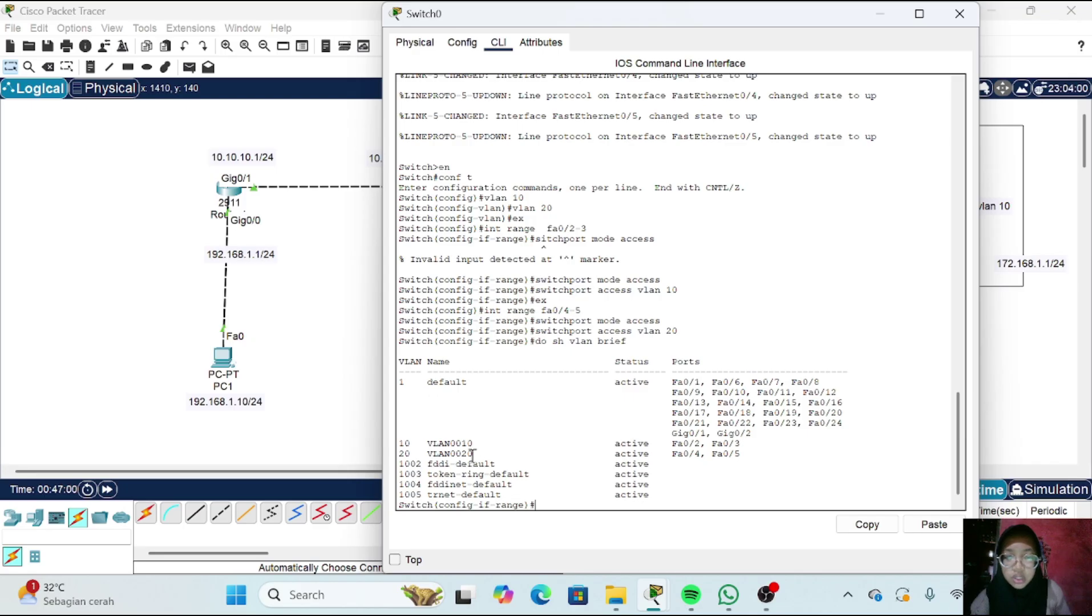
triple_click(736, 454)
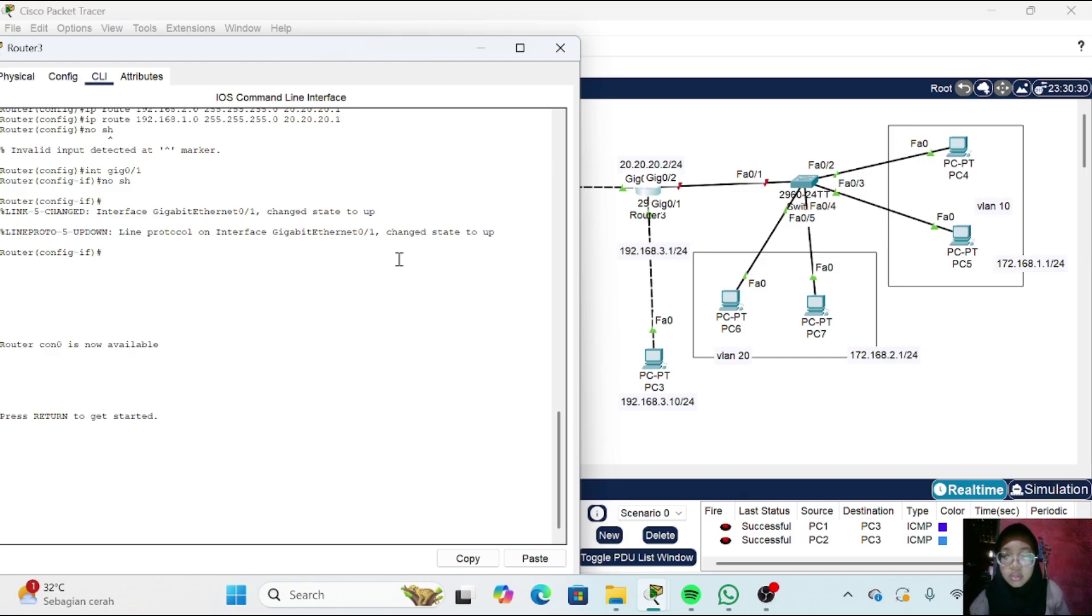
Open Router3's command line and enter global configuration mode with "en" and "conf t"
drag(413, 48, 448, 54)
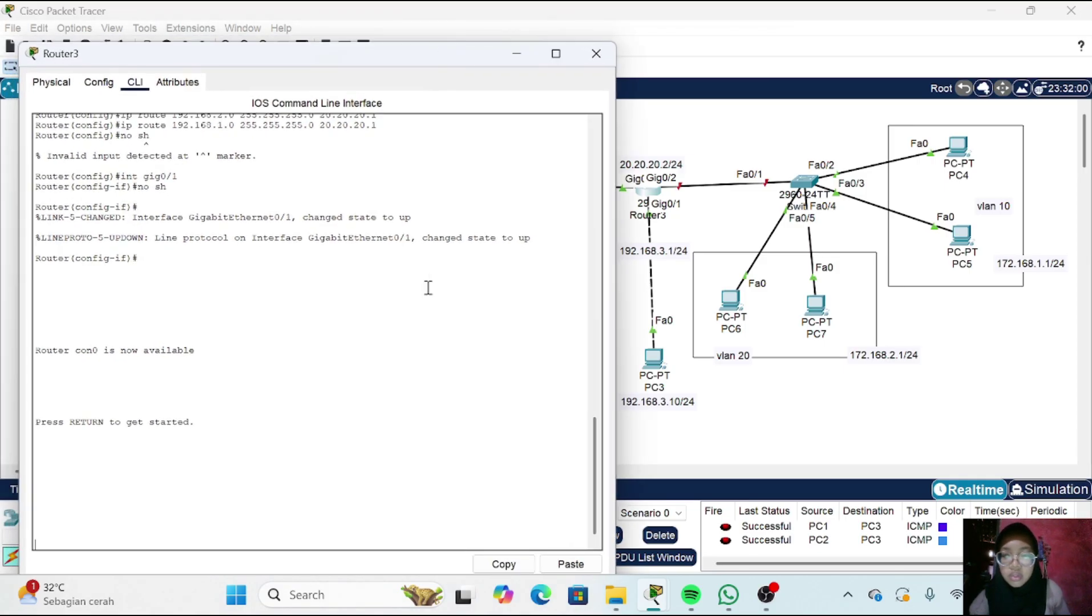
key(Return)
text(er>e)
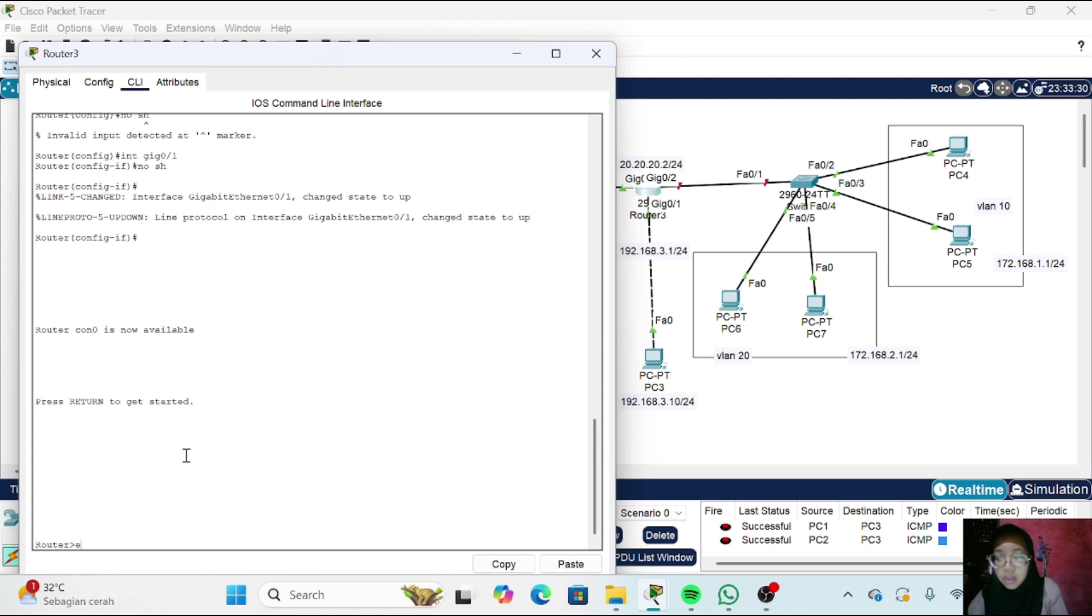
text(n)
key(Return)
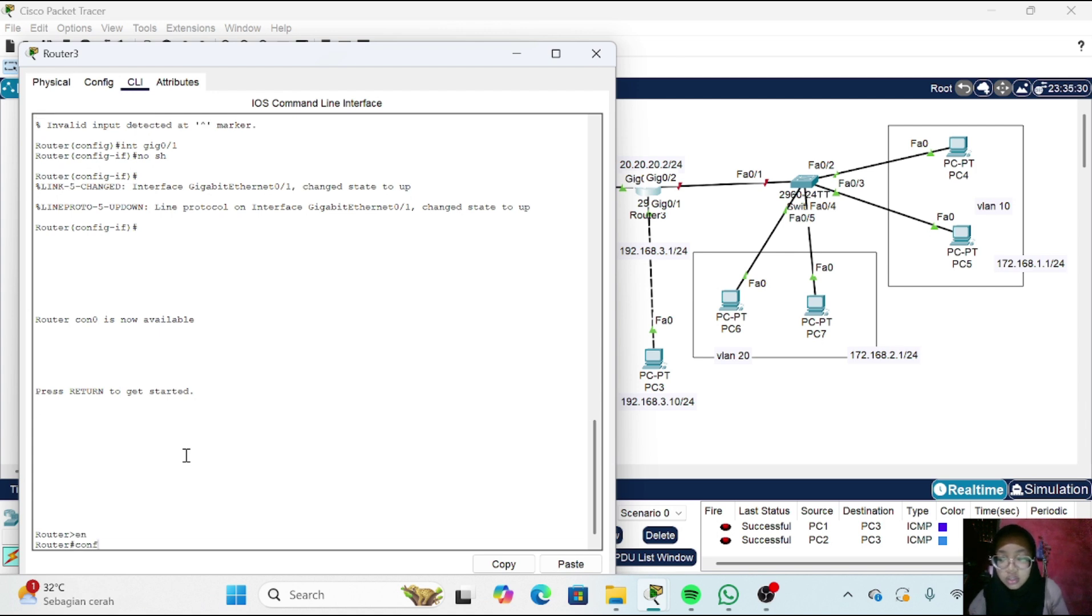
text(conf t)
key(Return)
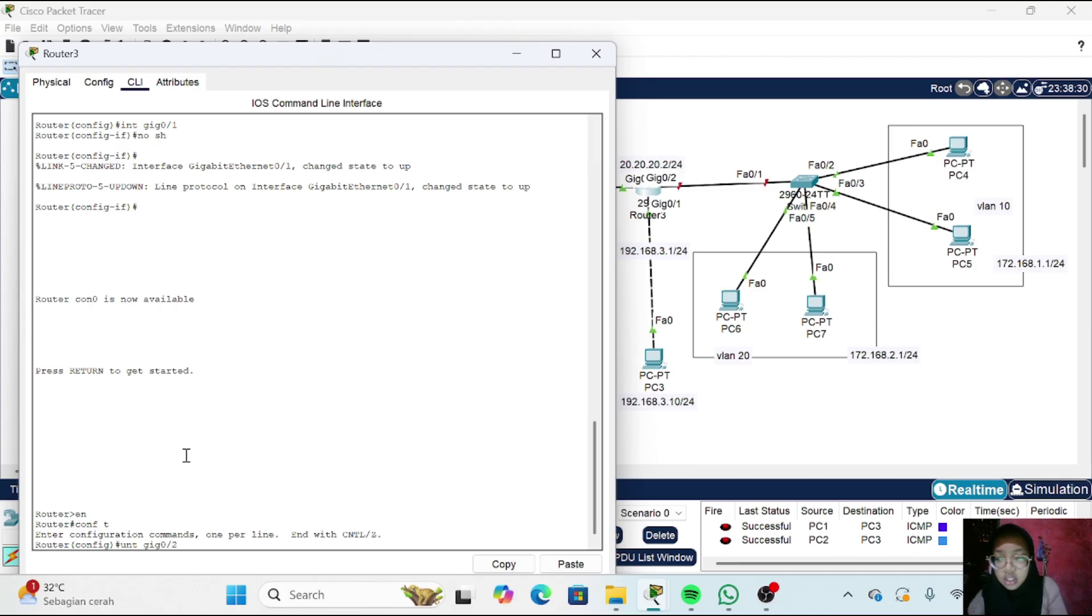
Enter interface gig0/2 on Router3 and enable it with "no sh"
drag(446, 57, 464, 64)
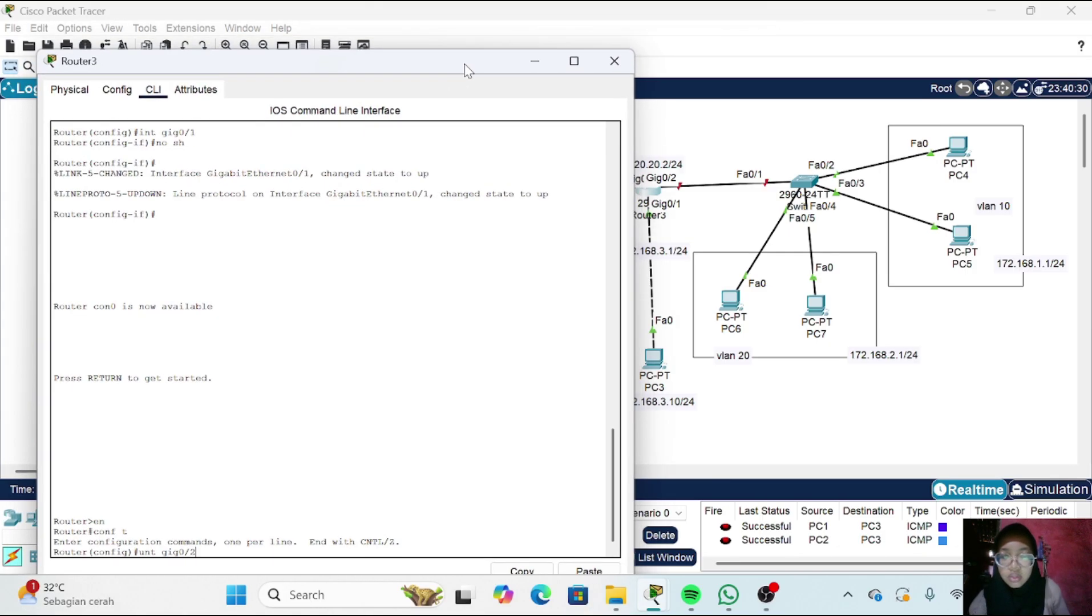
key(Return)
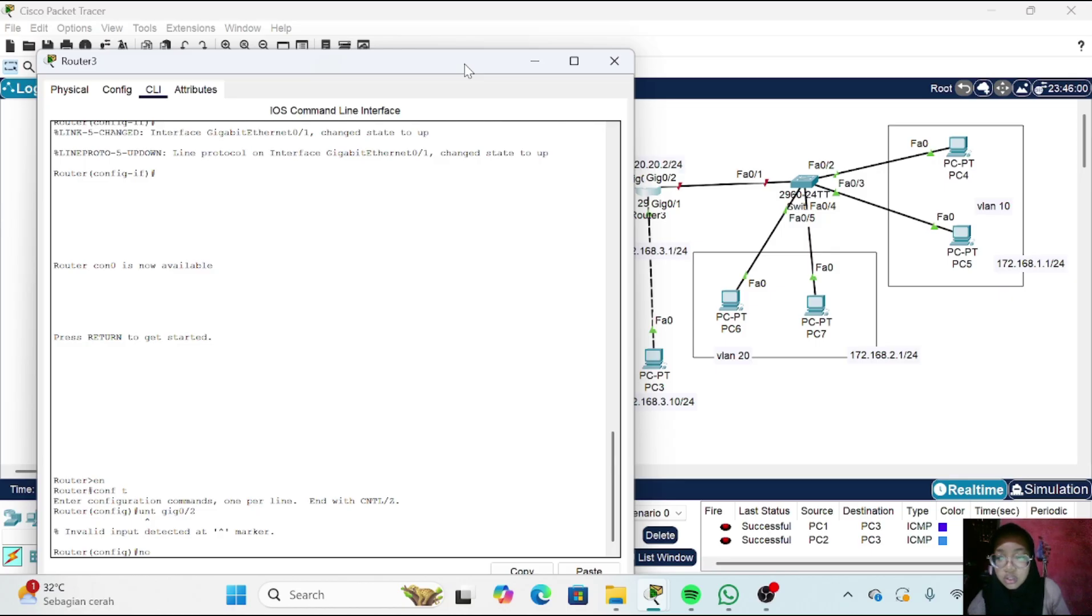
key(Up)
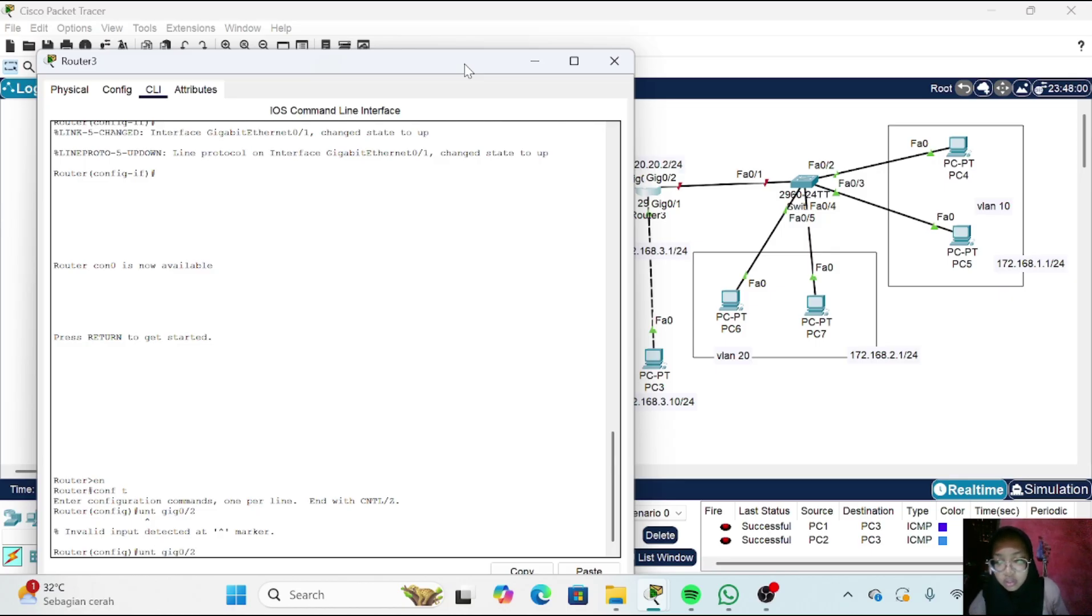
key(Left)
key(Left)
key(Left)
key(Left)
key(Left)
key(Left)
key(Left)
key(Left)
key(Left)
key(BackSpace)
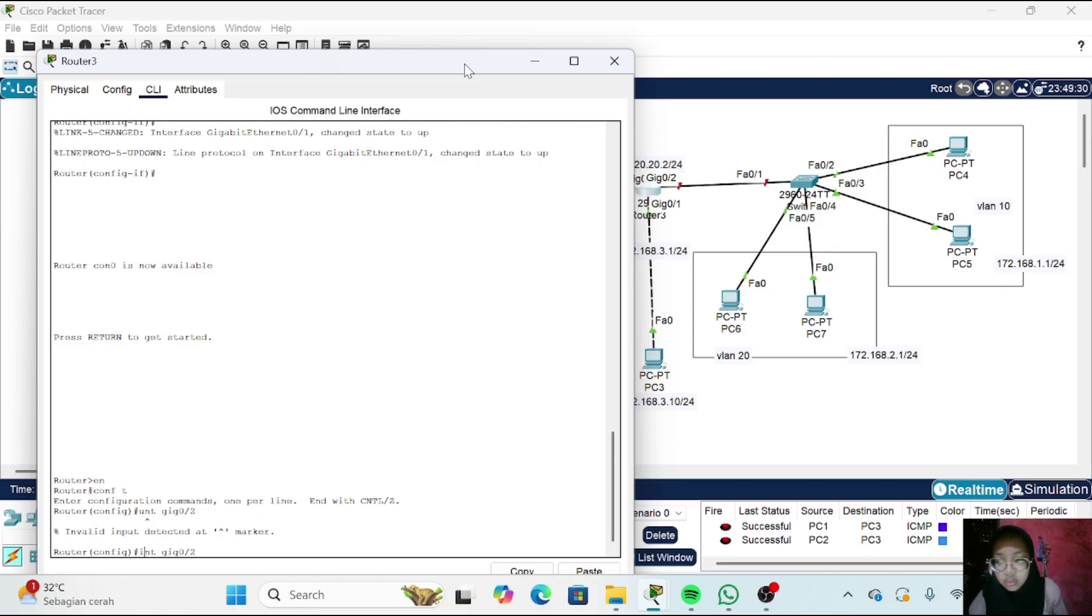
key(Return)
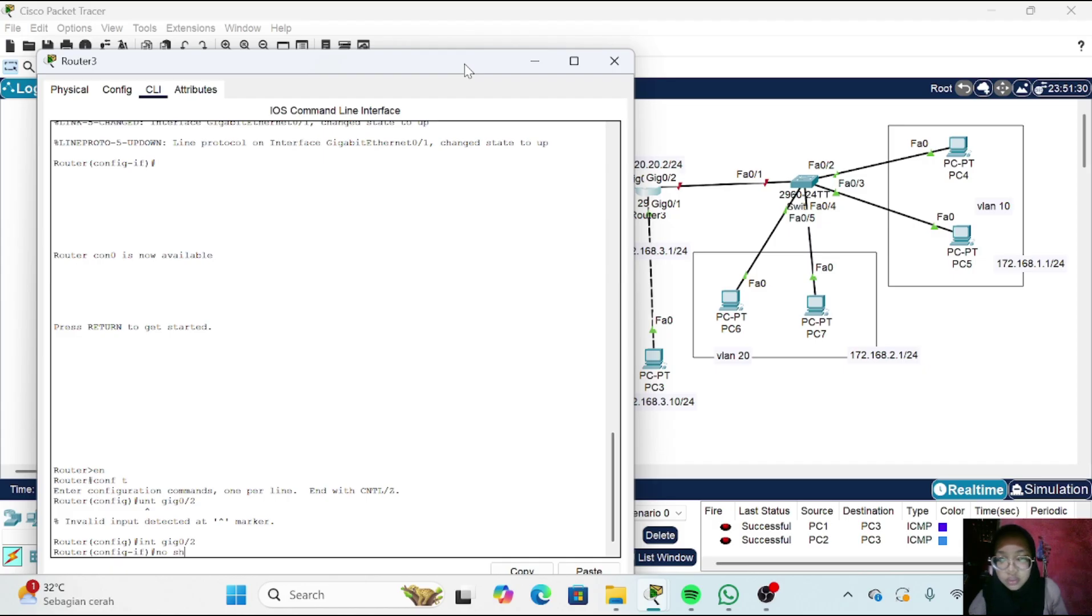
text(no sh)
key(Return)
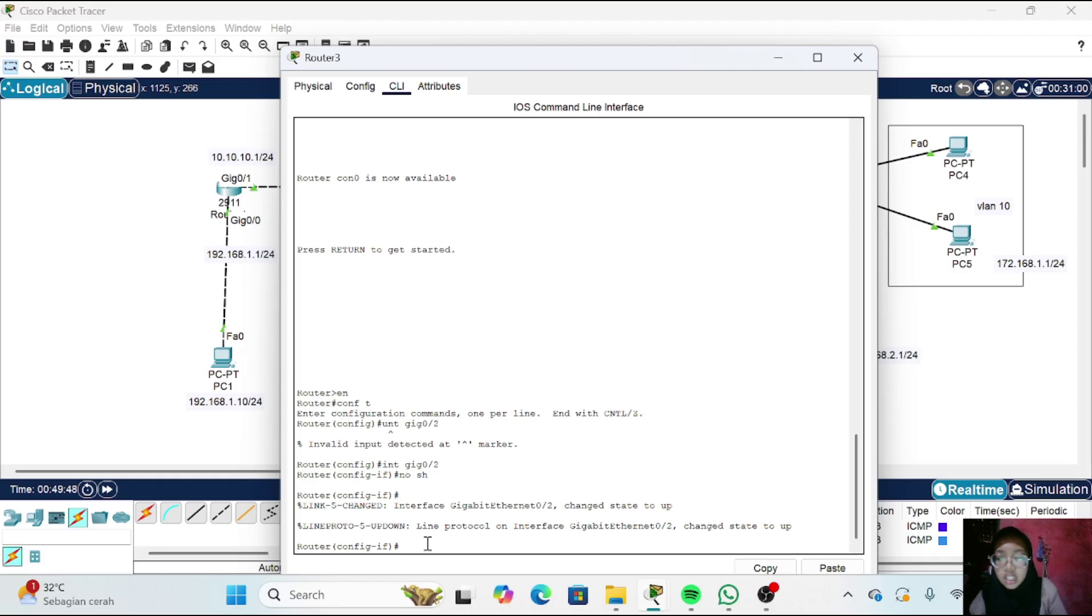
Exit the gig0/2 interface and create the subinterface gig0/2.10 on Router3
text(ex)
key(Return)
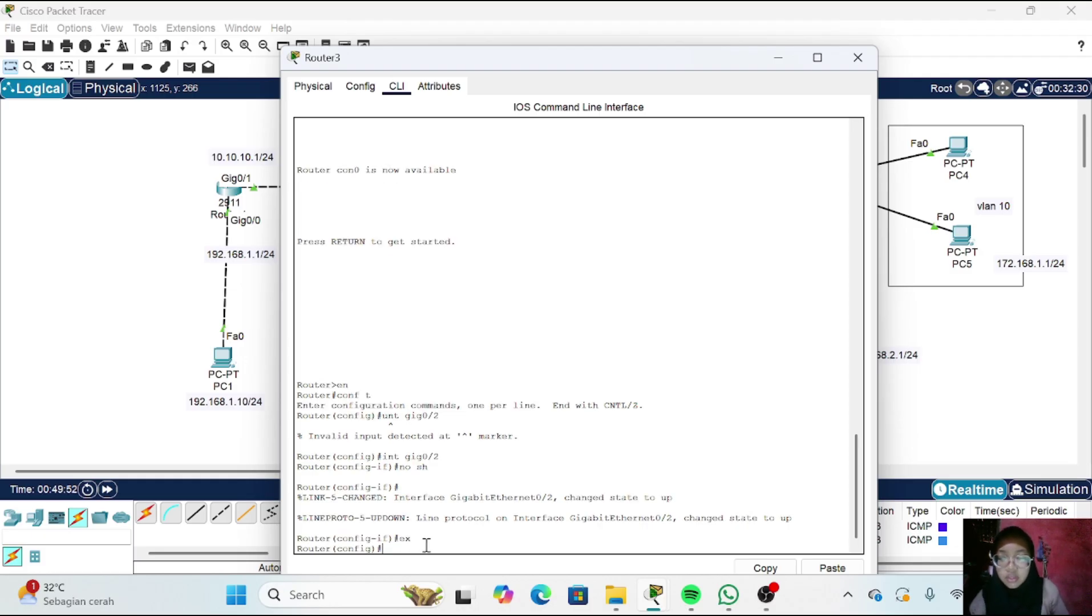
text(int gig)
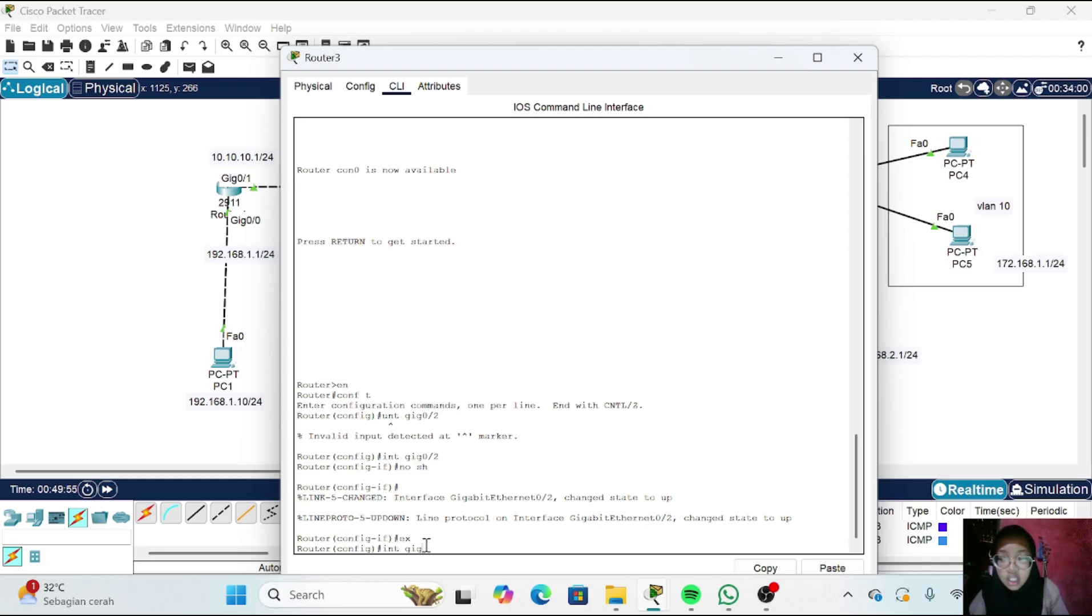
text(0/2)
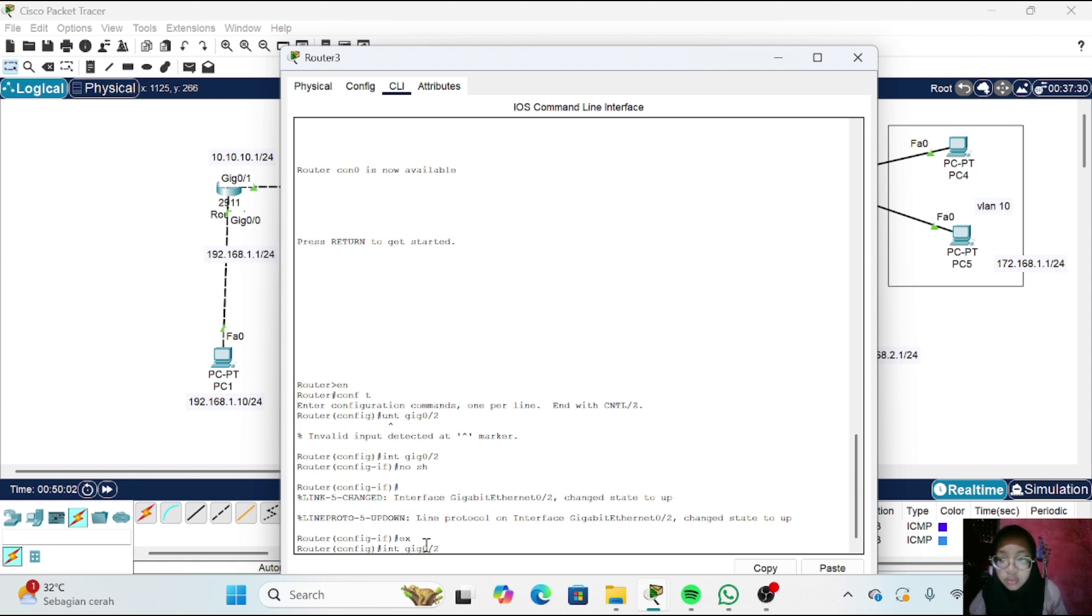
text(.)
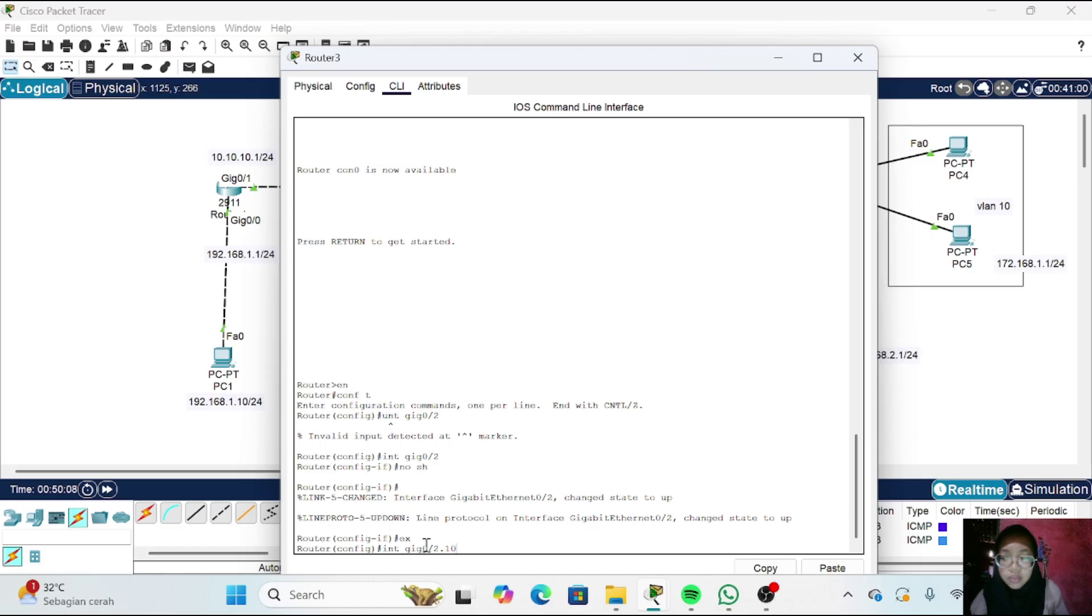
text(10)
key(Return)
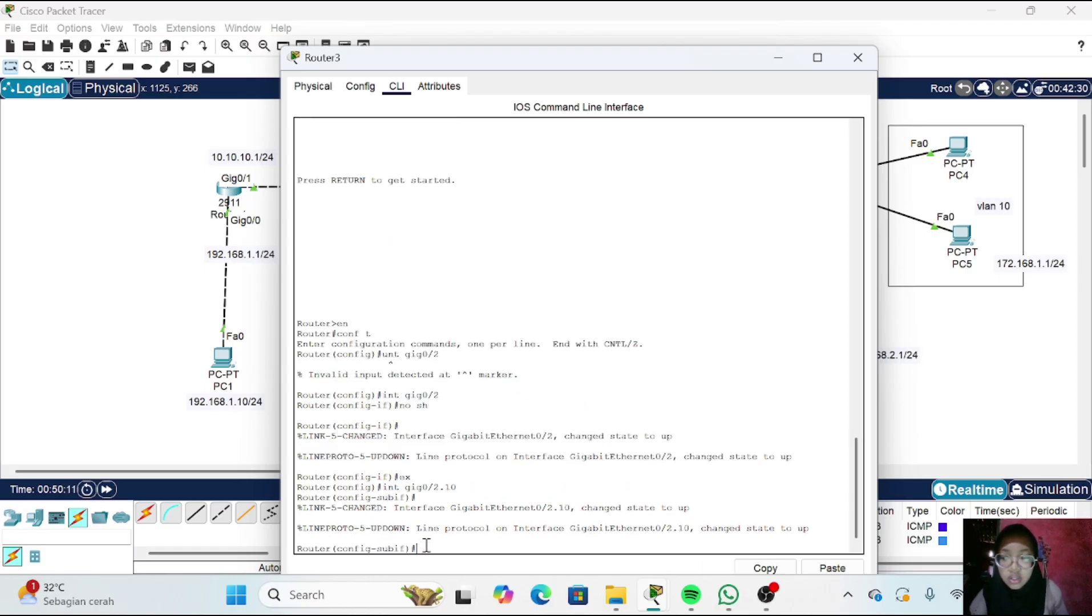
Set 802.1Q encapsulation for VLAN 10 on subinterface gig0/2.10 with "encapsulation dot1q 10"
text(encapsulation )
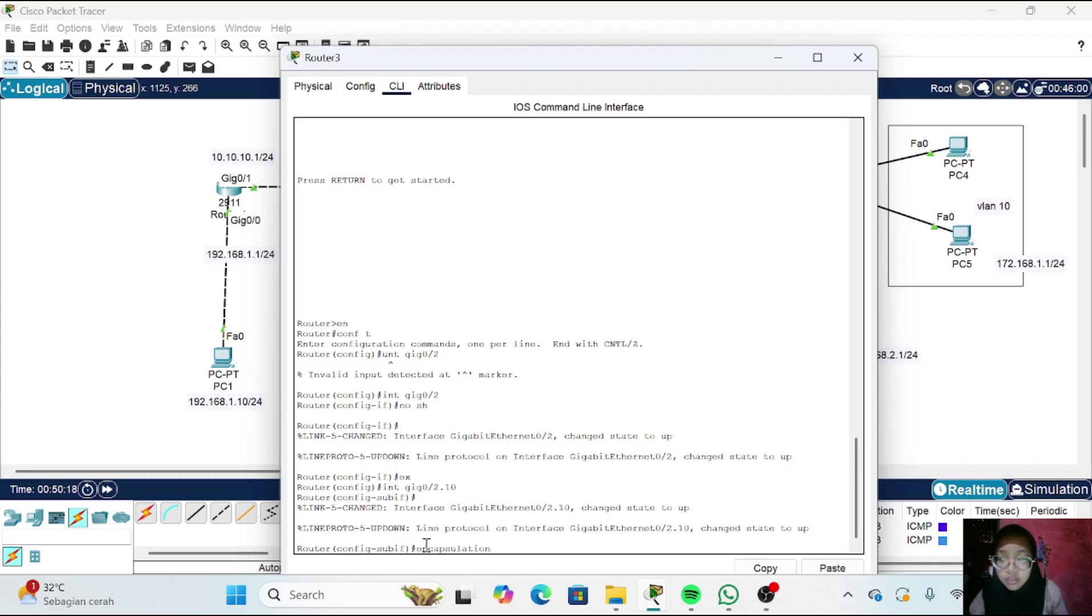
text(dot1q 10)
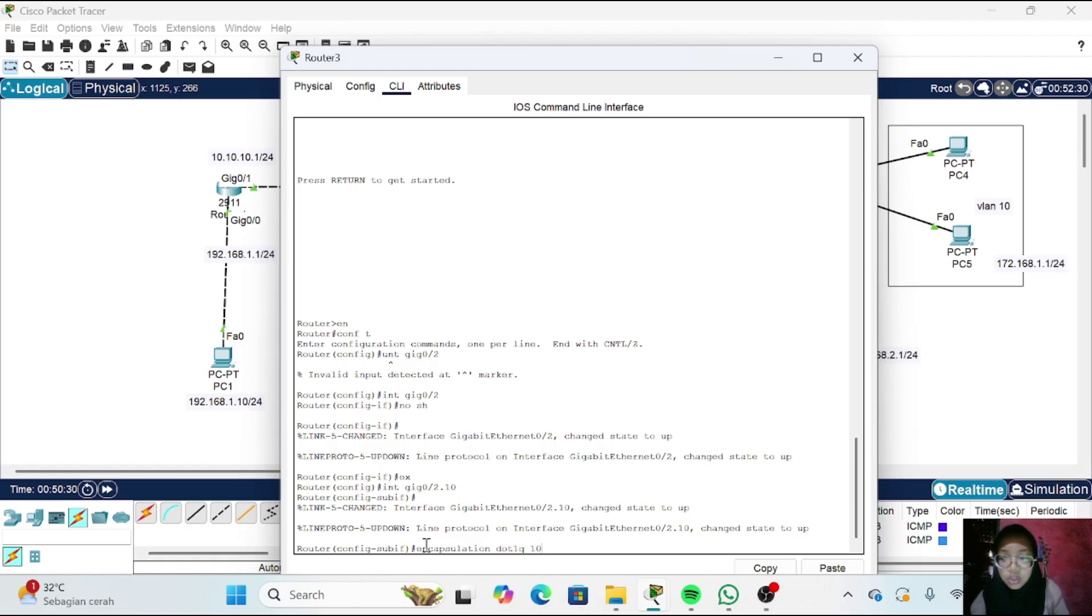
key(Return)
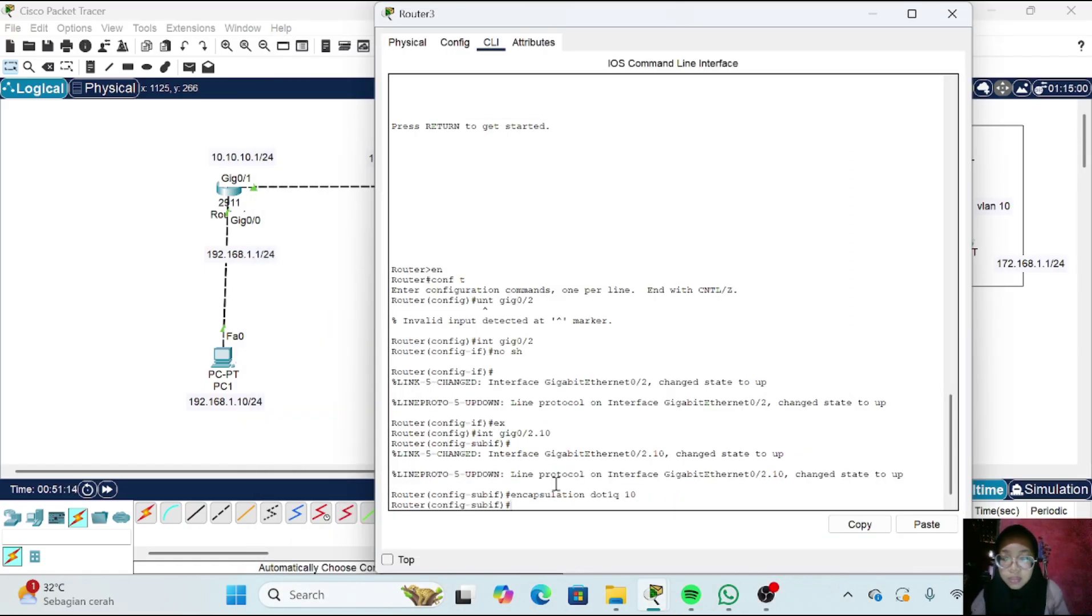
Assign IP address 172.168.1.1 with subnet mask 255.255.255.0 to subinterface gig0/2.10
text(ip)
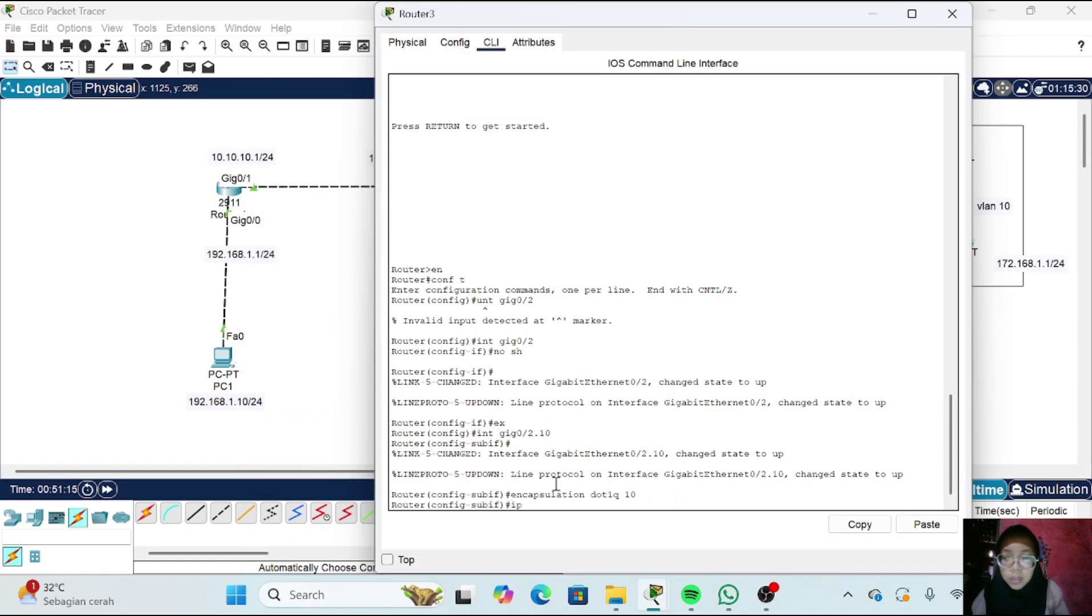
text( add 17)
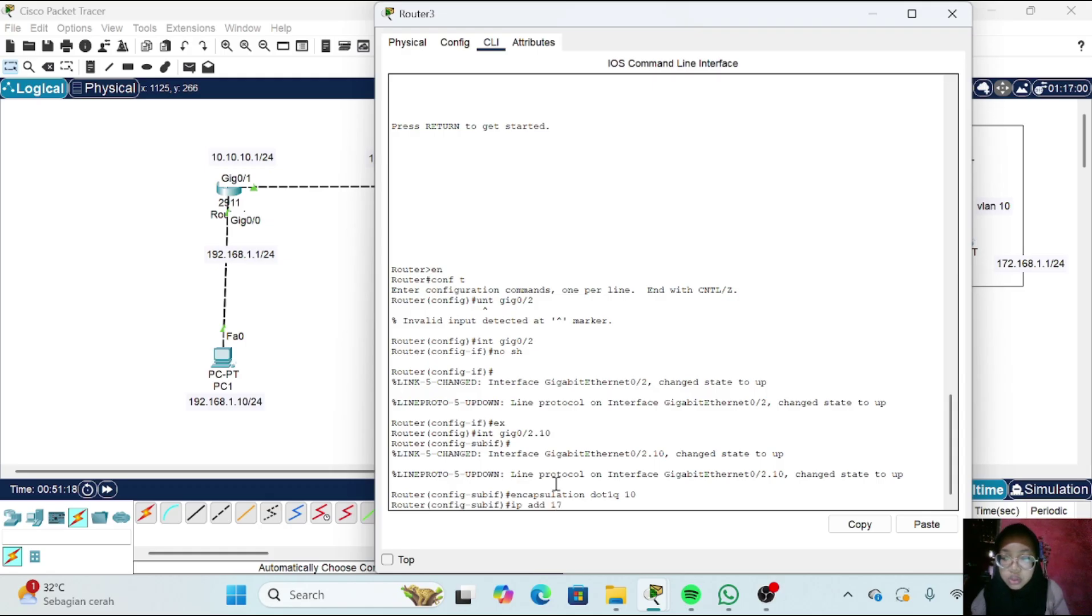
text(2.168.1.1)
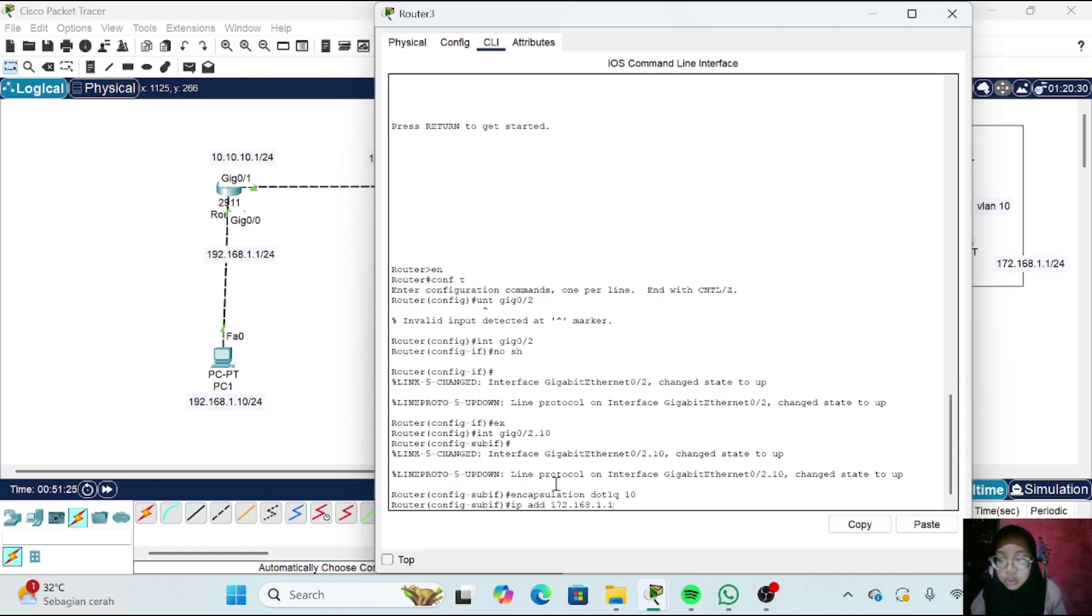
text( 255.255)
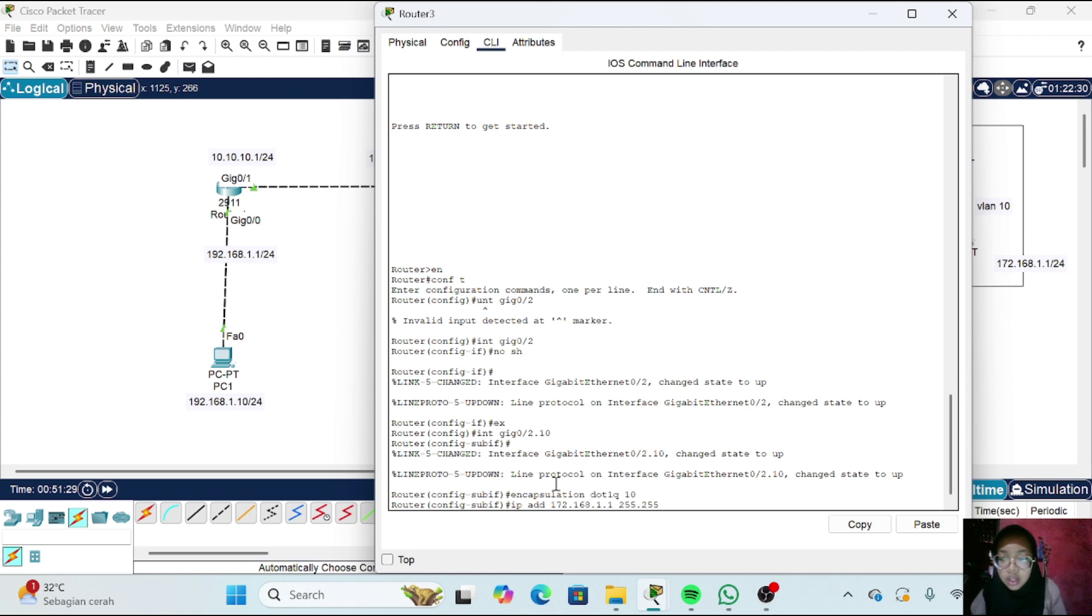
text(.255)
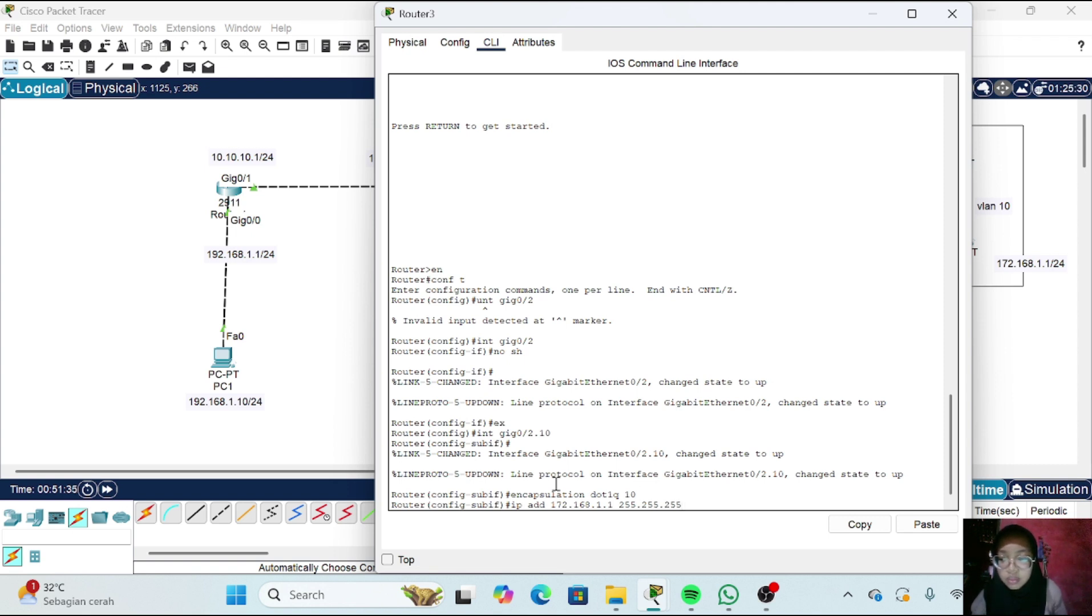
text(.0)
key(Return)
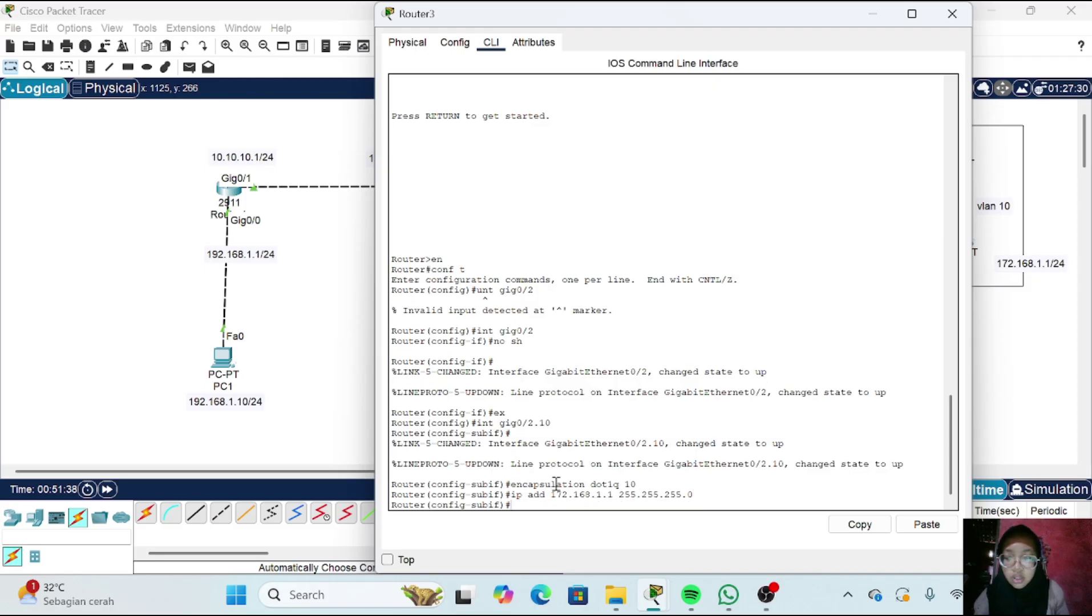
Exit gig0/2.10 and create the subinterface gig0/2.20 on Router3
text(ex)
key(Return)
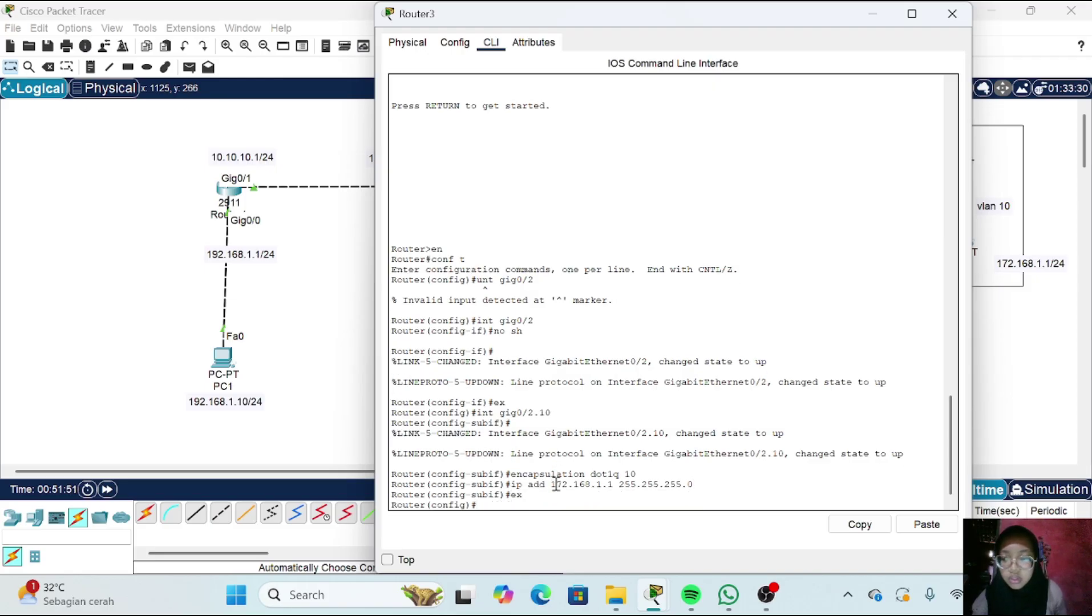
key(Up)
key(Up)
key(Up)
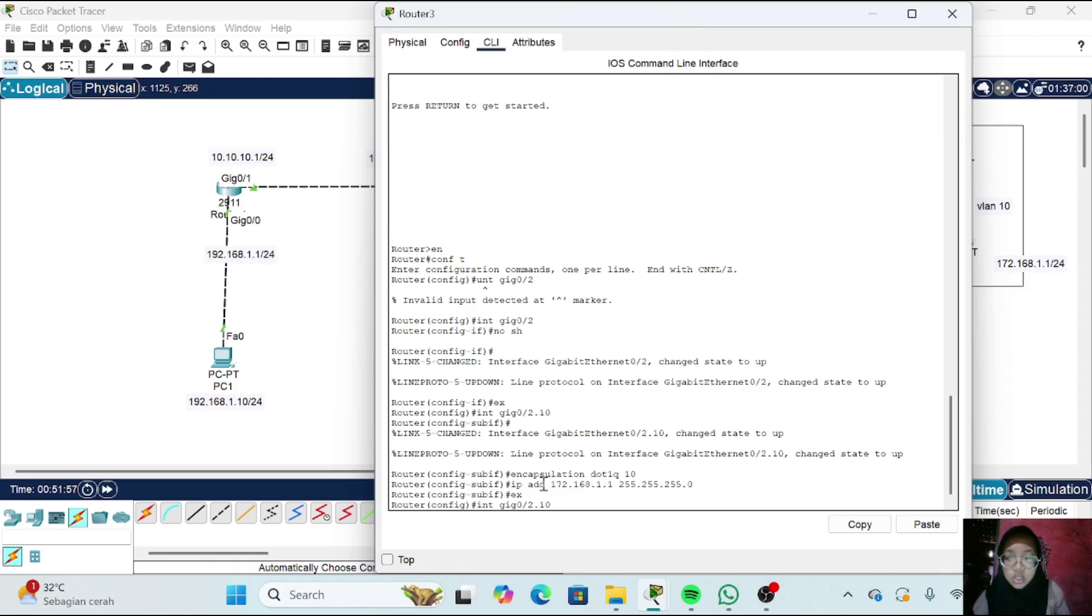
text(20)
key(Return)
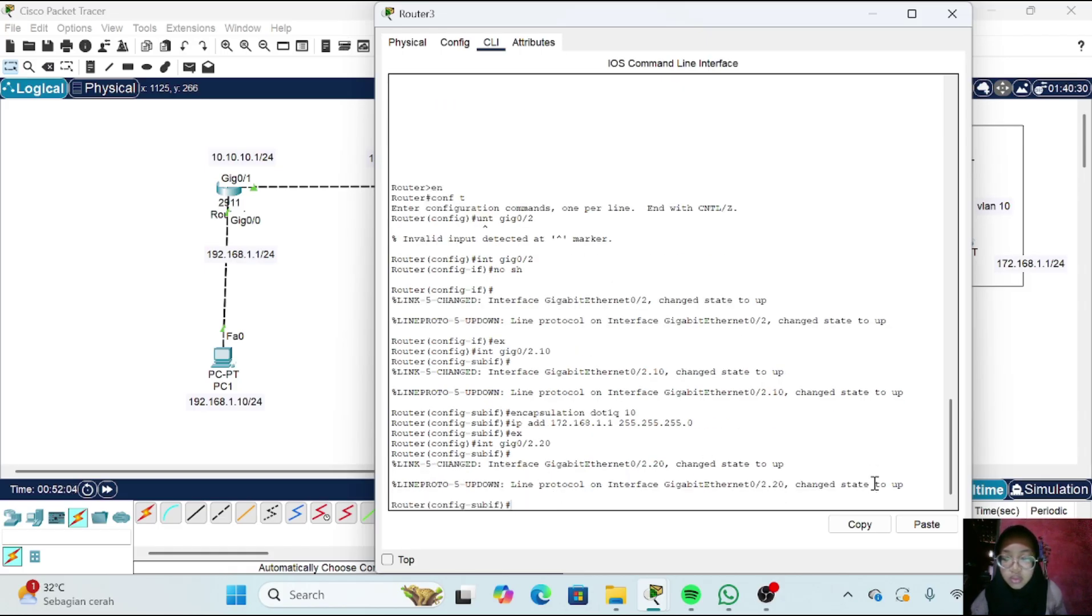
Set 802.1Q encapsulation for VLAN 20 on subinterface gig0/2.20 with "encapsulation dot1q 20"
key(Up)
key(Up)
key(Up)
key(Up)
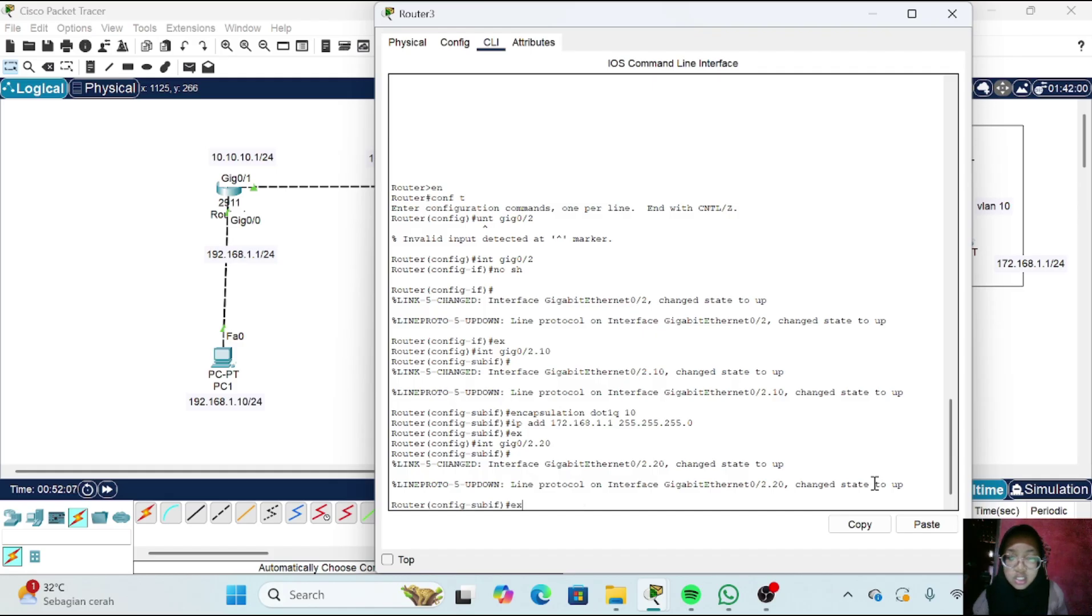
key(BackSpace)
key(BackSpace)
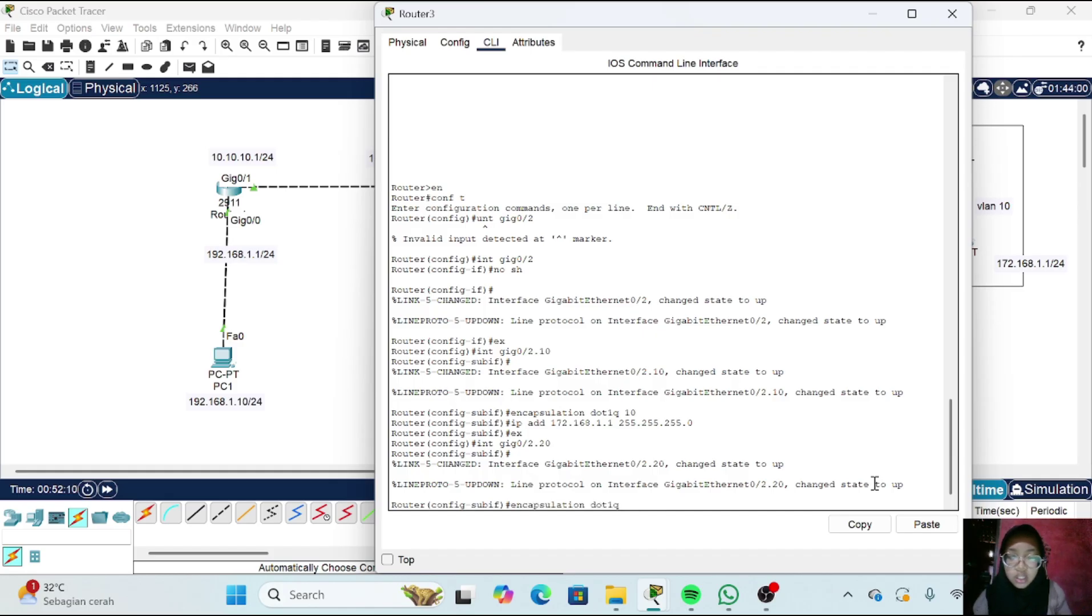
text(20)
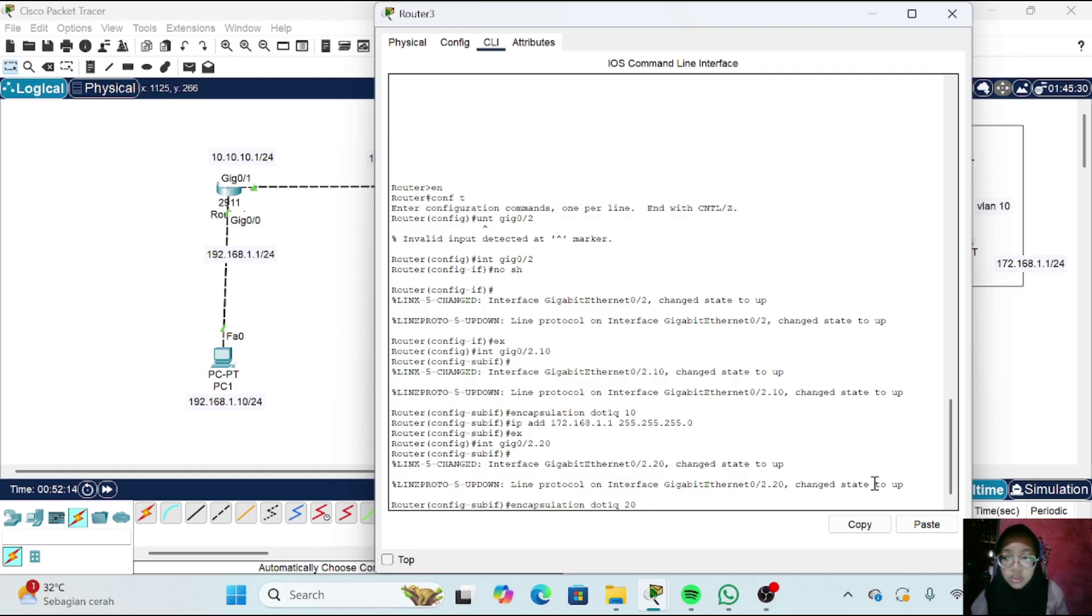
key(Return)
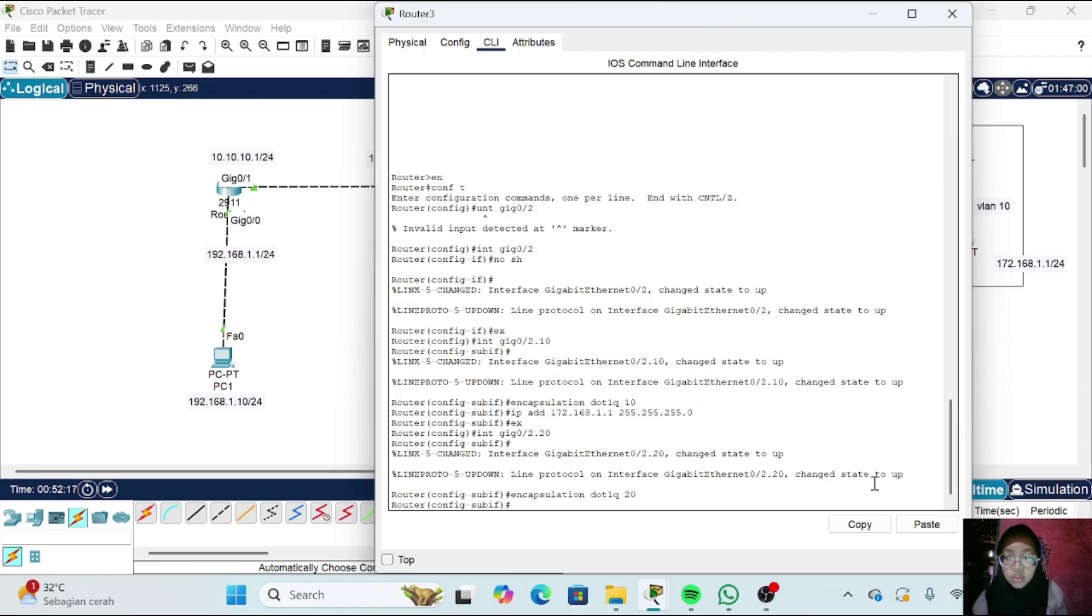
Assign IP address 172.168.2.1 with subnet mask 255.255.255.0 to subinterface gig0/2.20
key(Up)
key(Up)
key(Up)
key(Up)
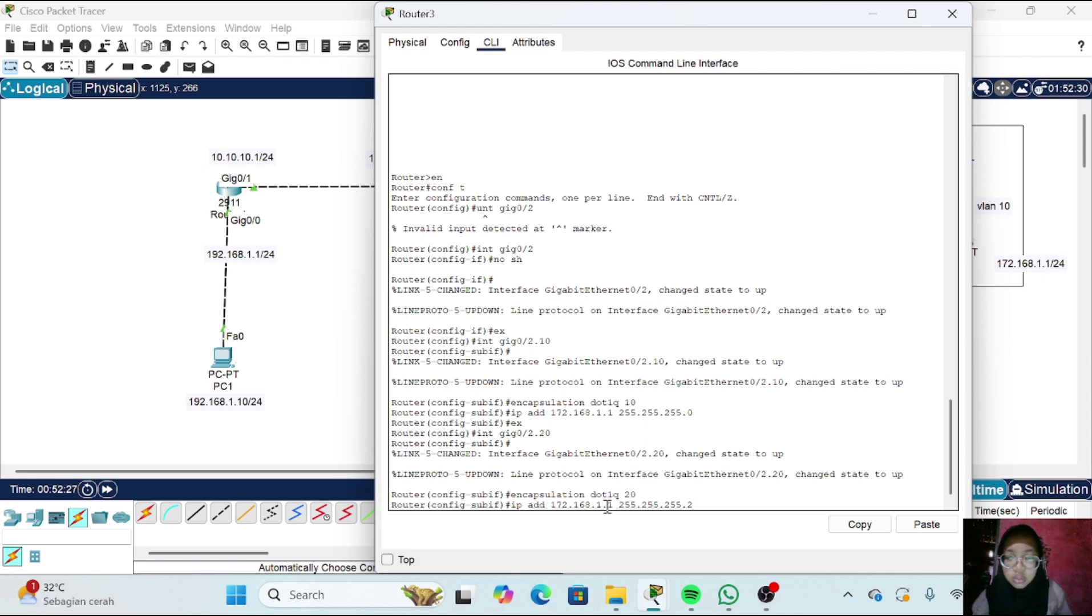
key(BackSpace)
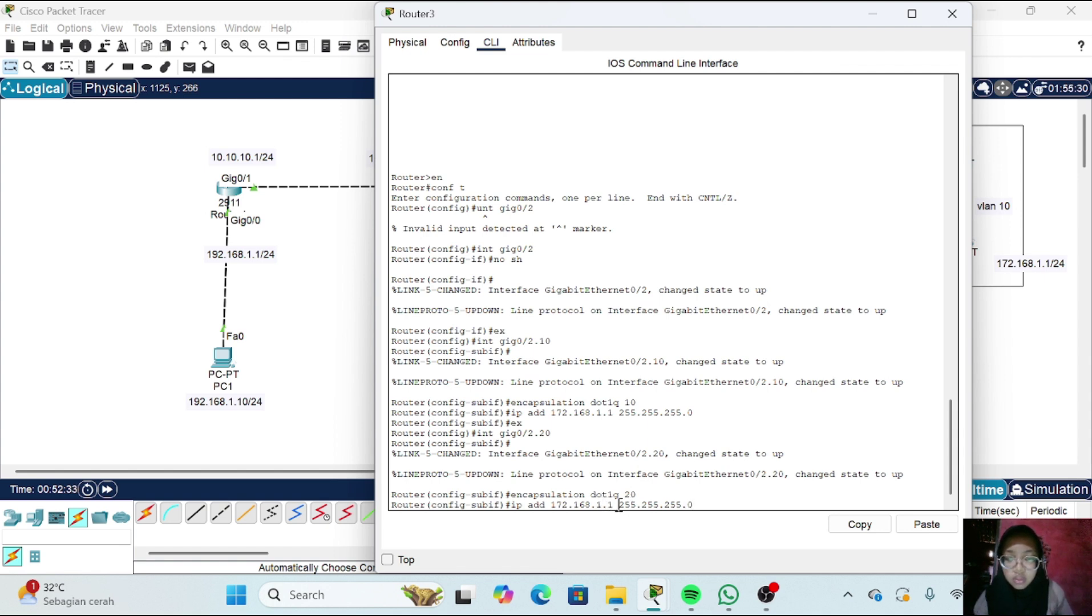
key(BackSpace)
key(BackSpace)
key(BackSpace)
key(BackSpace)
key(BackSpace)
key(BackSpace)
key(BackSpace)
key(BackSpace)
key(BackSpace)
key(BackSpace)
key(BackSpace)
key(BackSpace)
key(BackSpace)
key(BackSpace)
key(BackSpace)
key(BackSpace)
key(BackSpace)
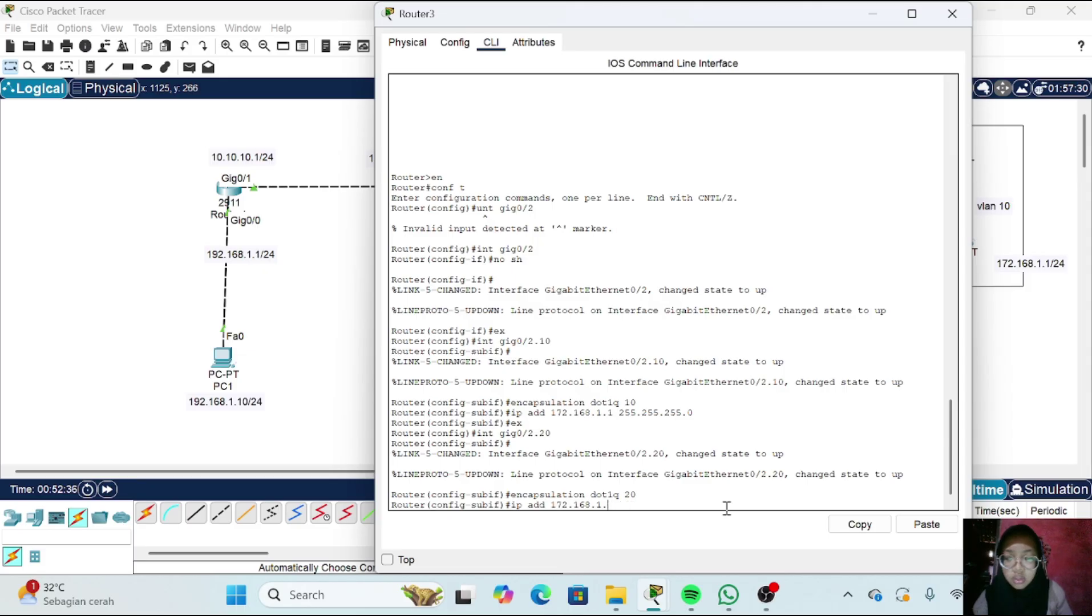
text(2.1 255)
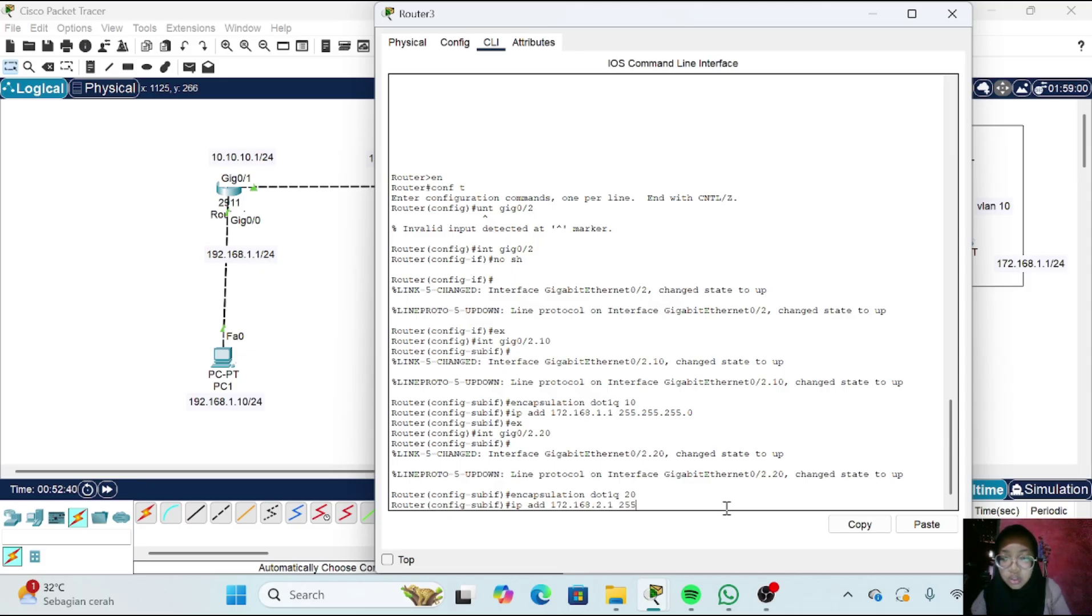
text(.255.255)
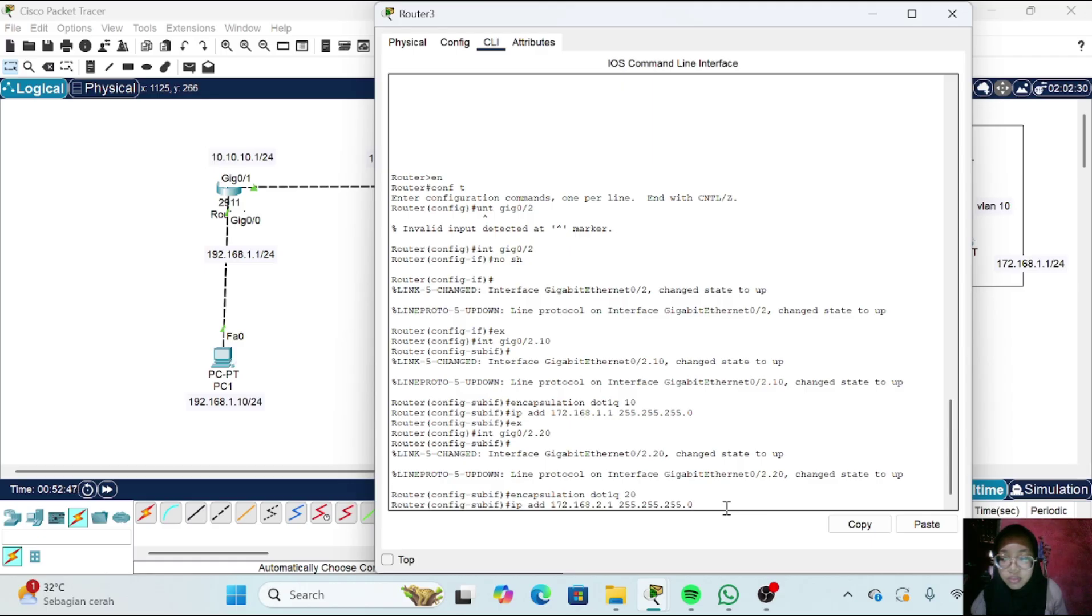
text(.0)
key(Return)
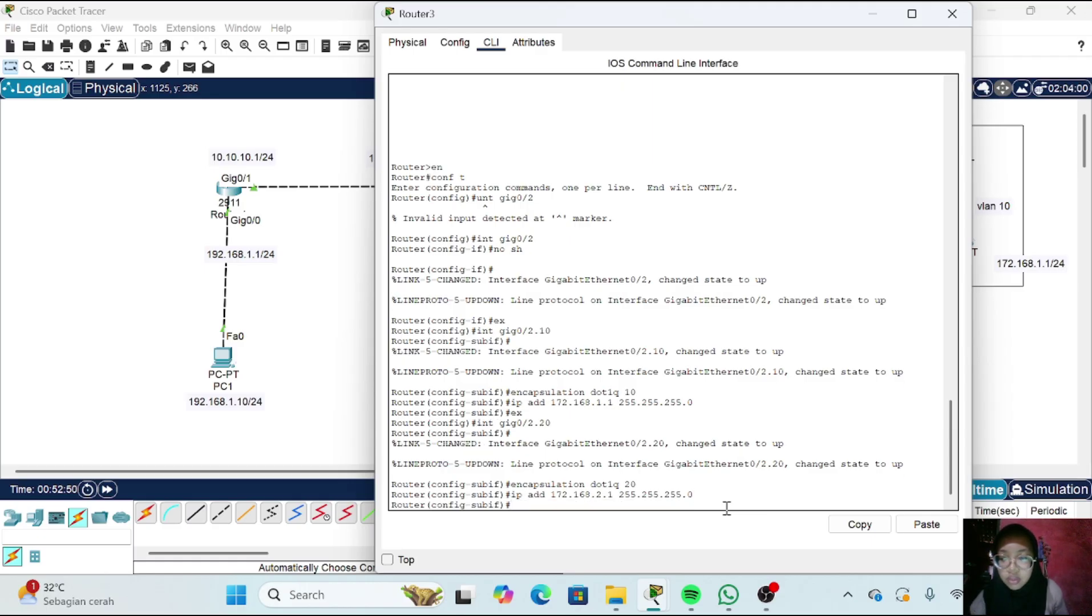
Exit the gig0/2.20 subinterface with "ex" and minimize Router3's window
text(ex)
key(Return)
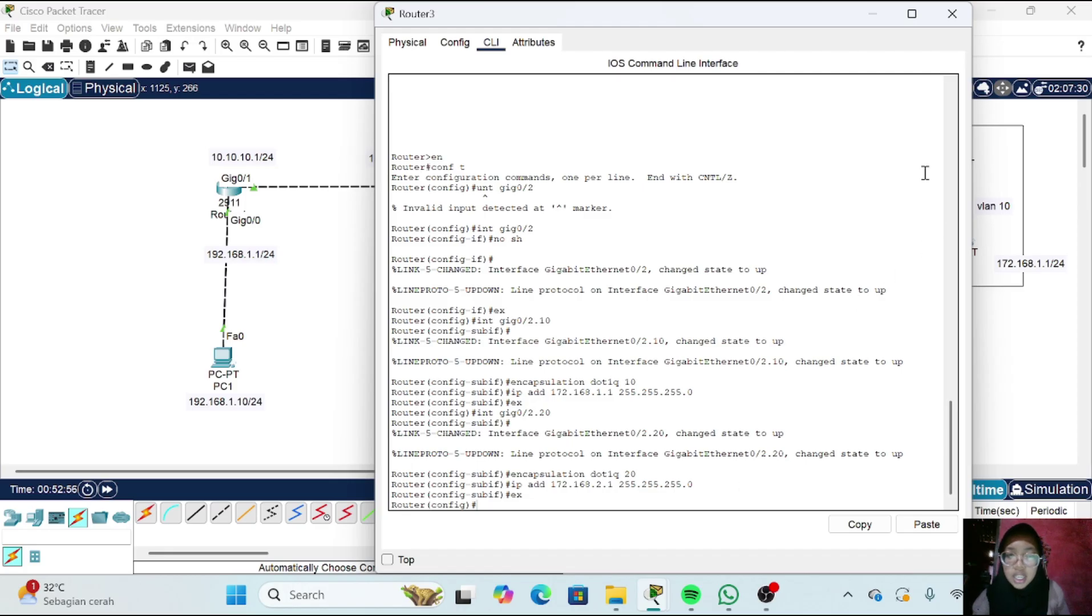
click(874, 20)
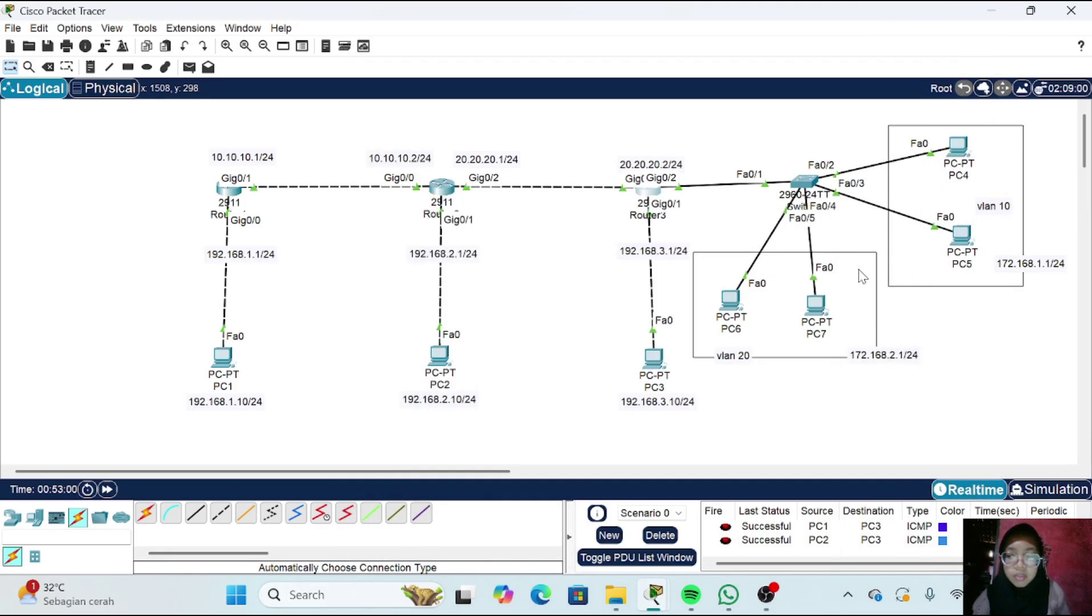
Give PC4 the static IPv4 address 172.168.1.2 with subnet mask 255.255.255.0
mouse_move(960, 150)
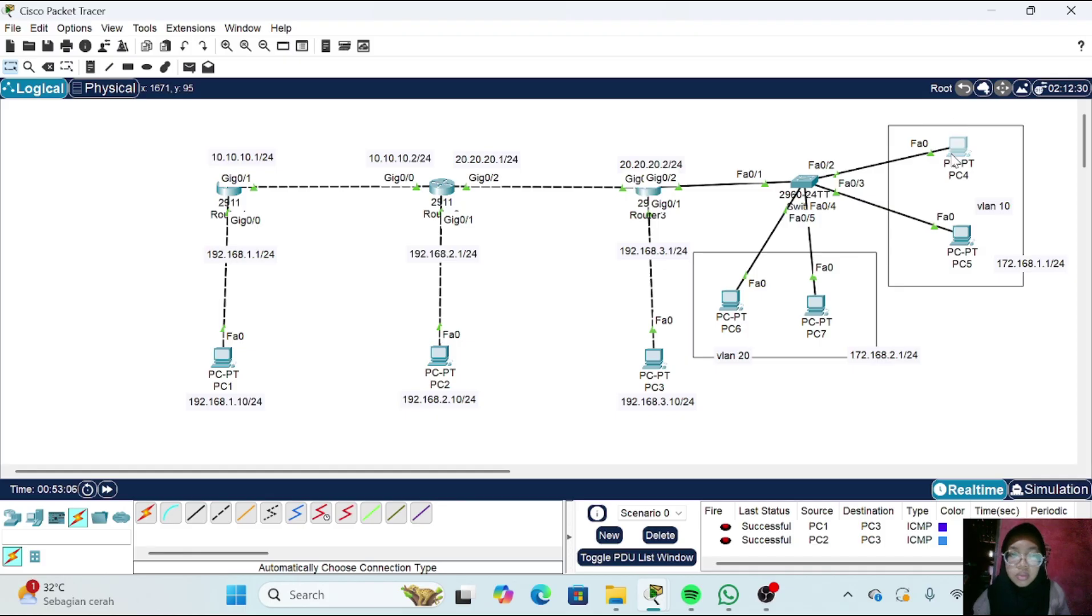
click(958, 147)
click(509, 42)
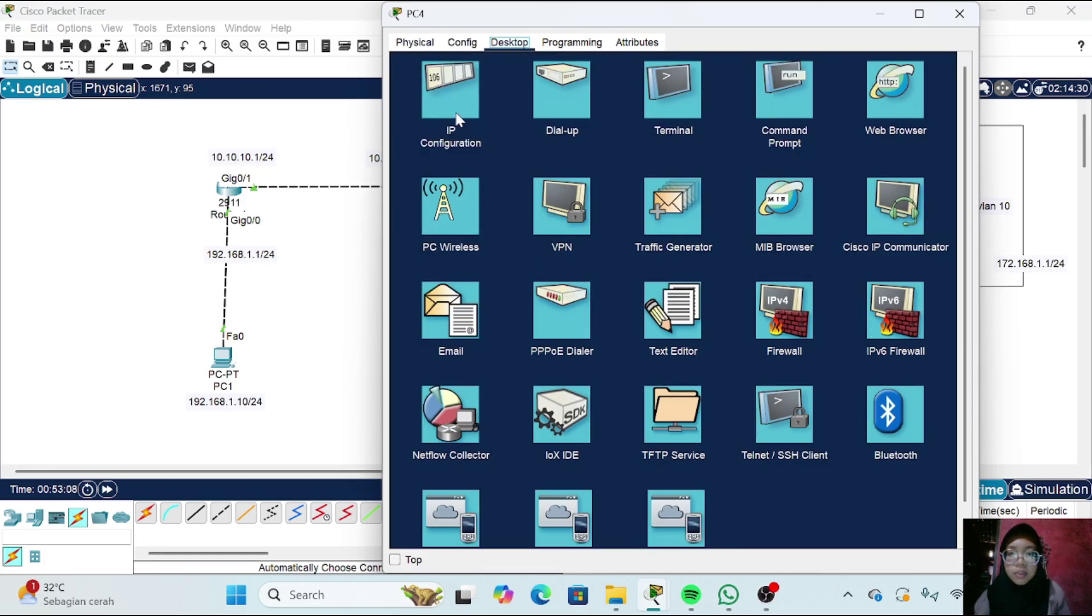
click(460, 114)
click(627, 143)
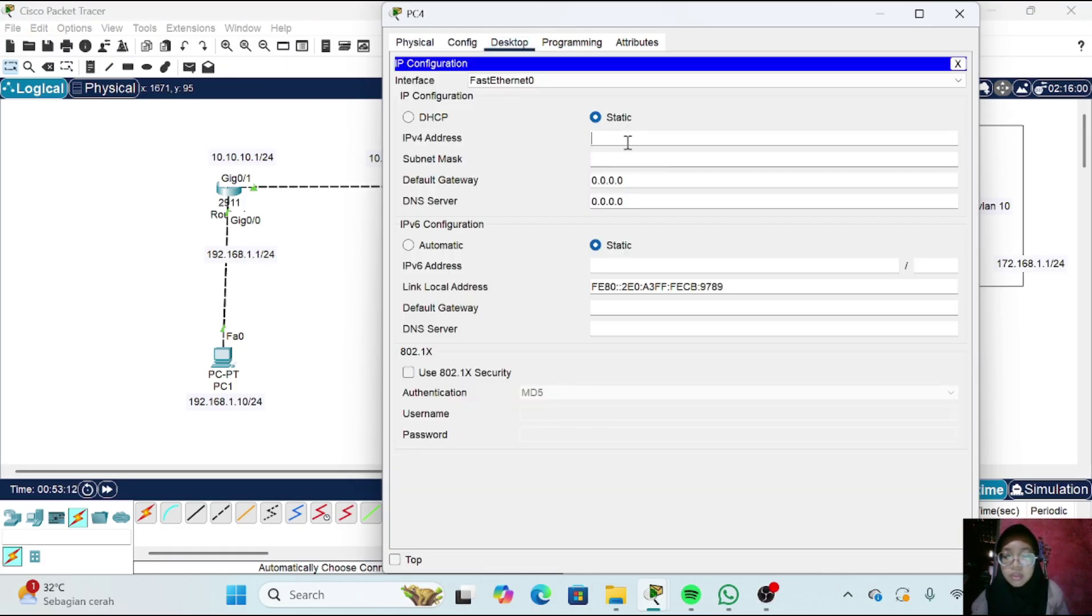
text(1)
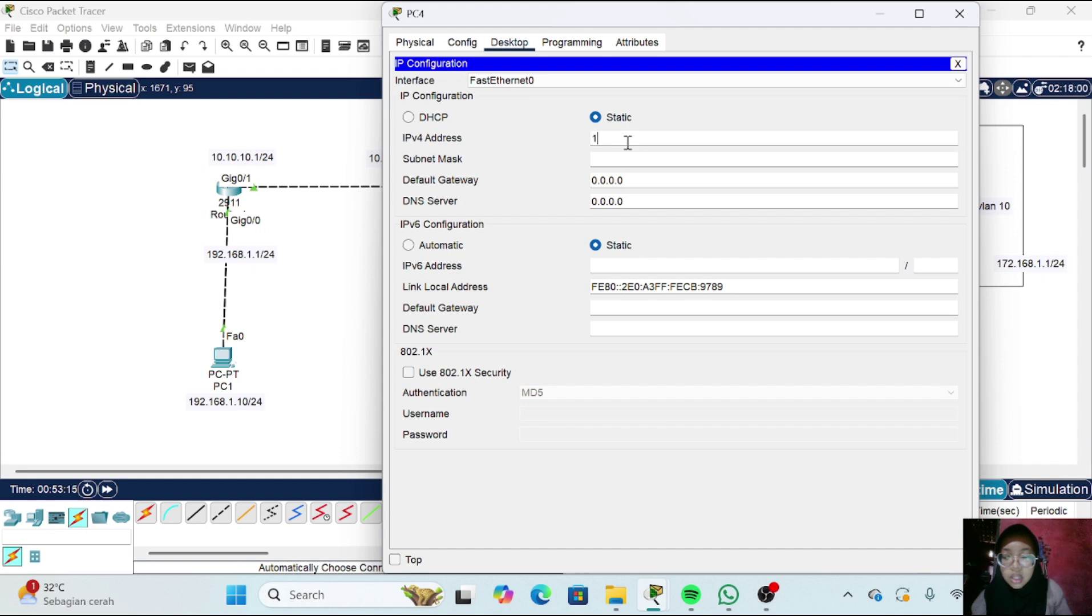
text(72.168.1.2)
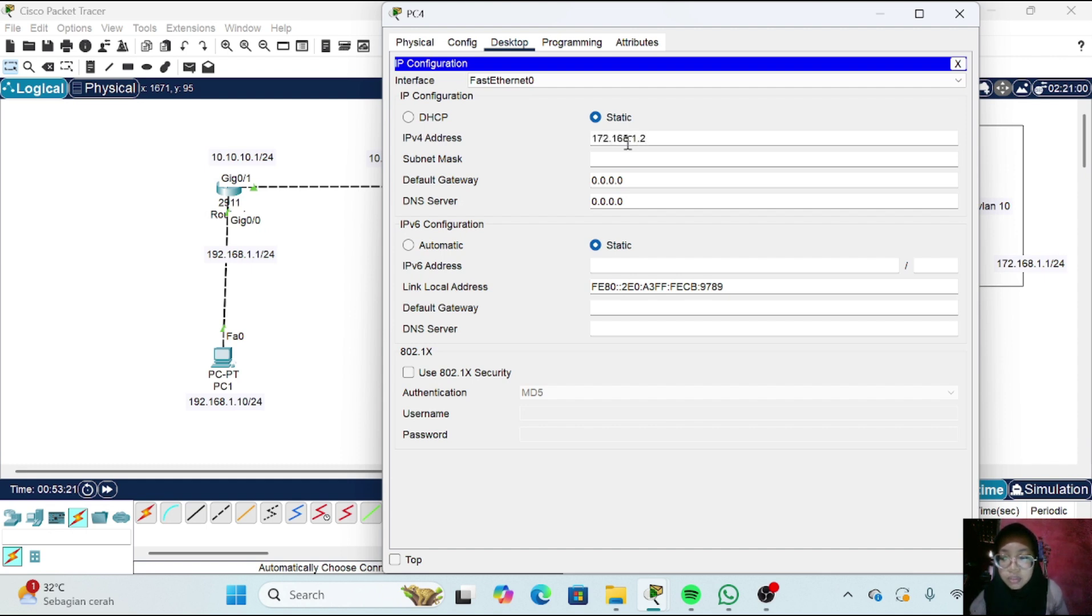
click(661, 158)
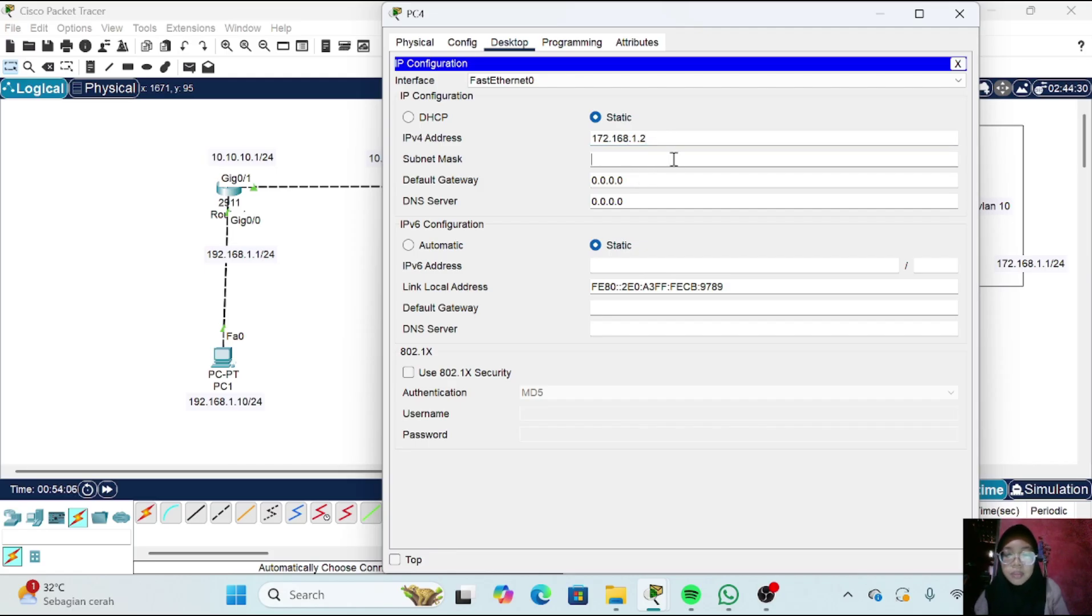
text(255.255.)
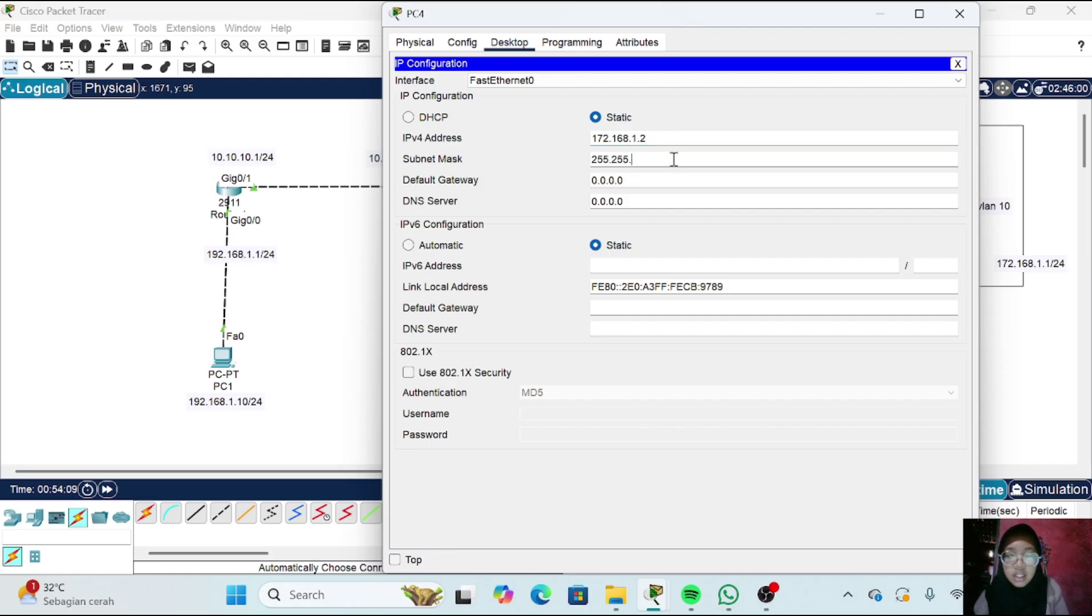
text(255.0)
Set PC4's default gateway to 172.168.1.1 and close its configuration window
click(652, 181)
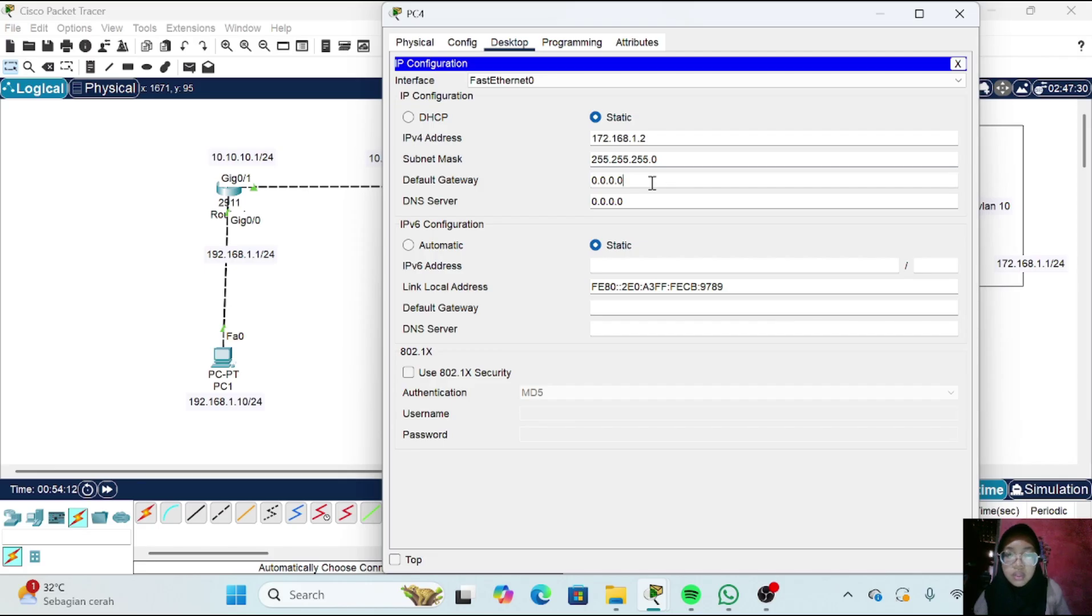
key(BackSpace)
key(BackSpace)
key(BackSpace)
key(BackSpace)
key(BackSpace)
key(BackSpace)
text(172.168.1.2)
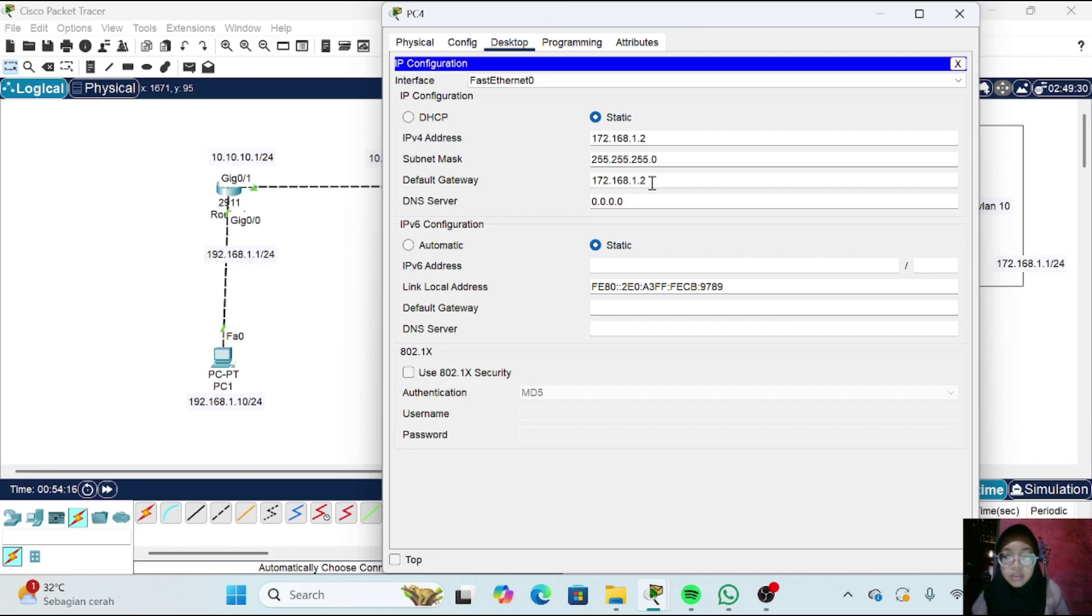
text(1)
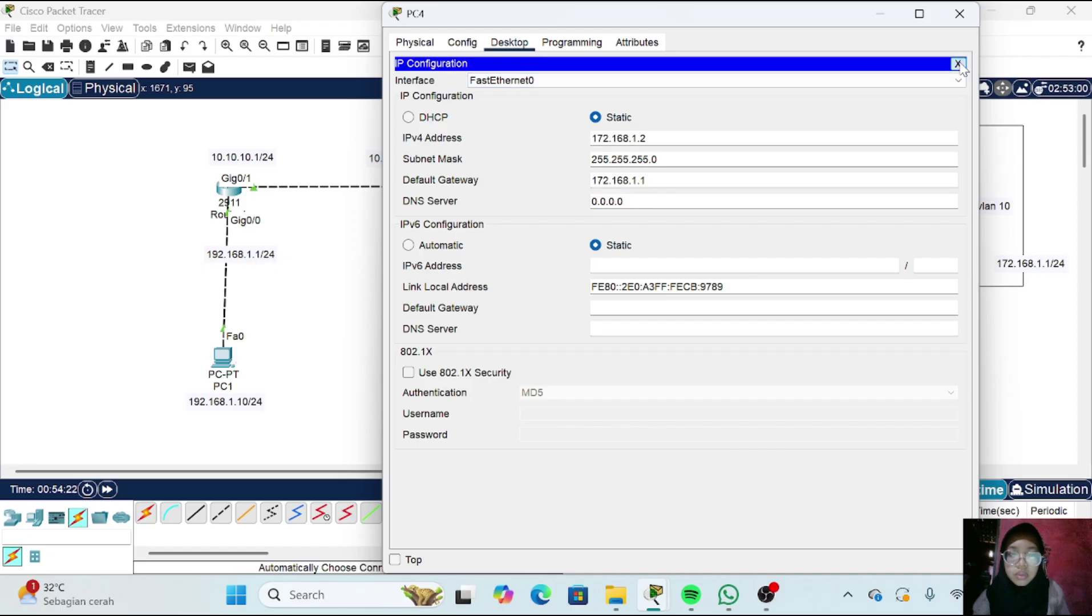
click(959, 63)
click(960, 13)
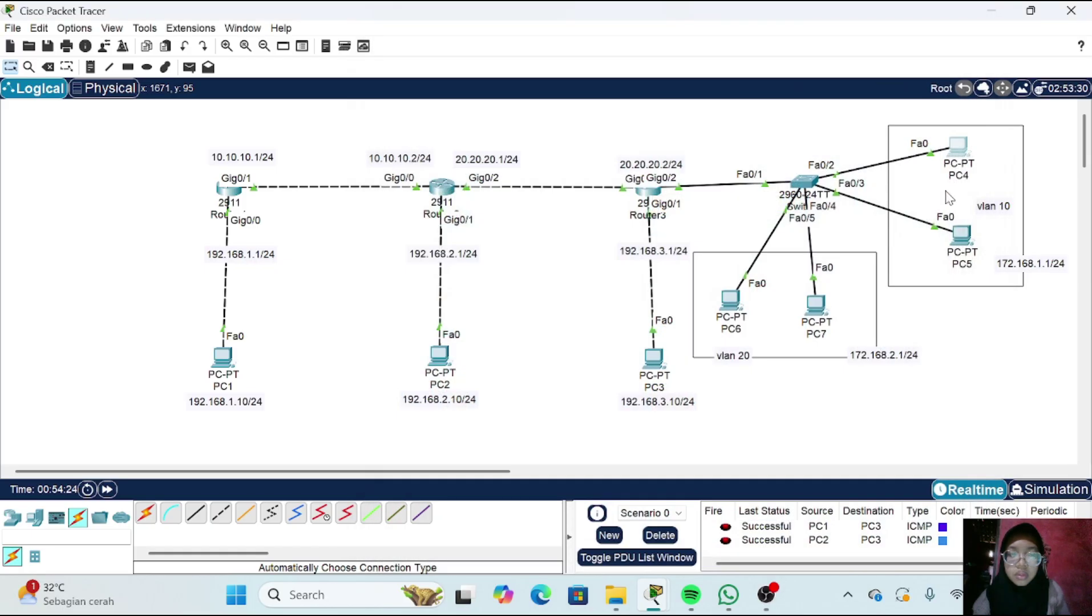
Give PC5 the static IPv4 address 172.168.1.3 with subnet mask 255.255.255.0
click(959, 239)
click(520, 45)
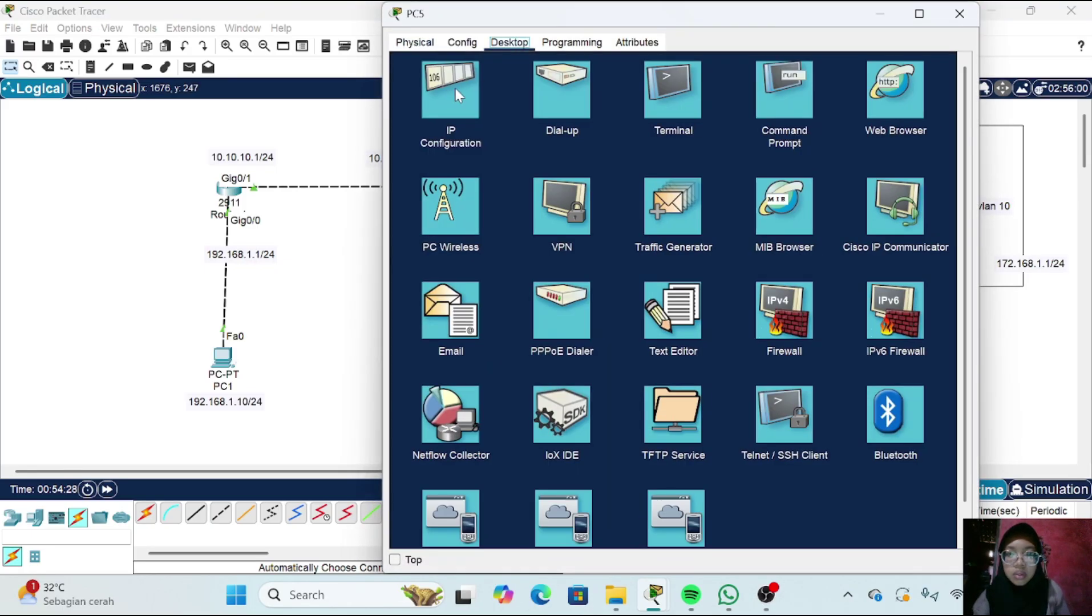
click(460, 95)
click(608, 139)
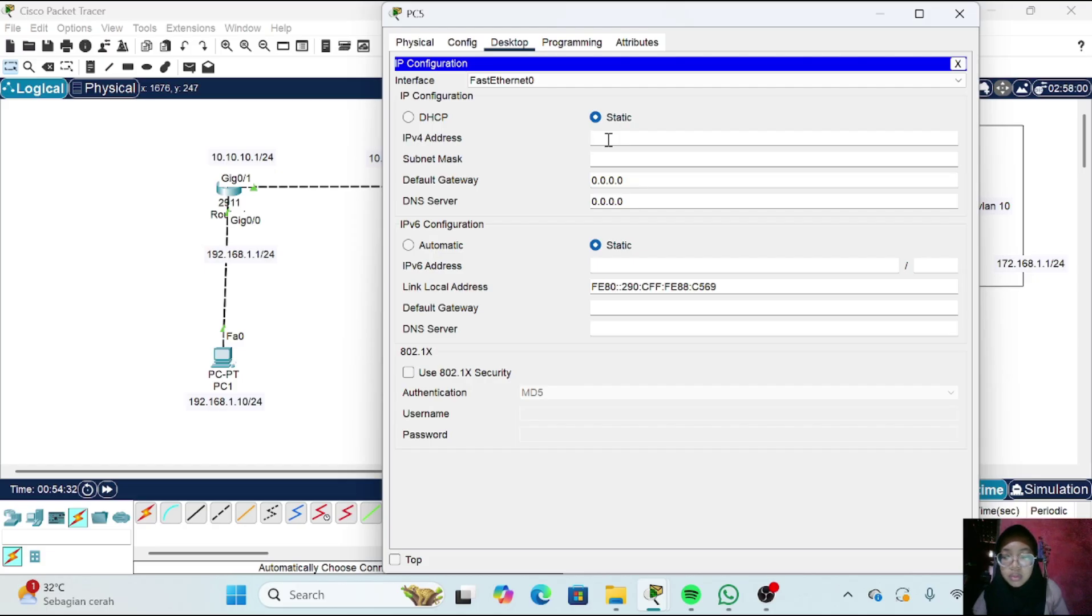
text(172.168.1.23)
click(612, 159)
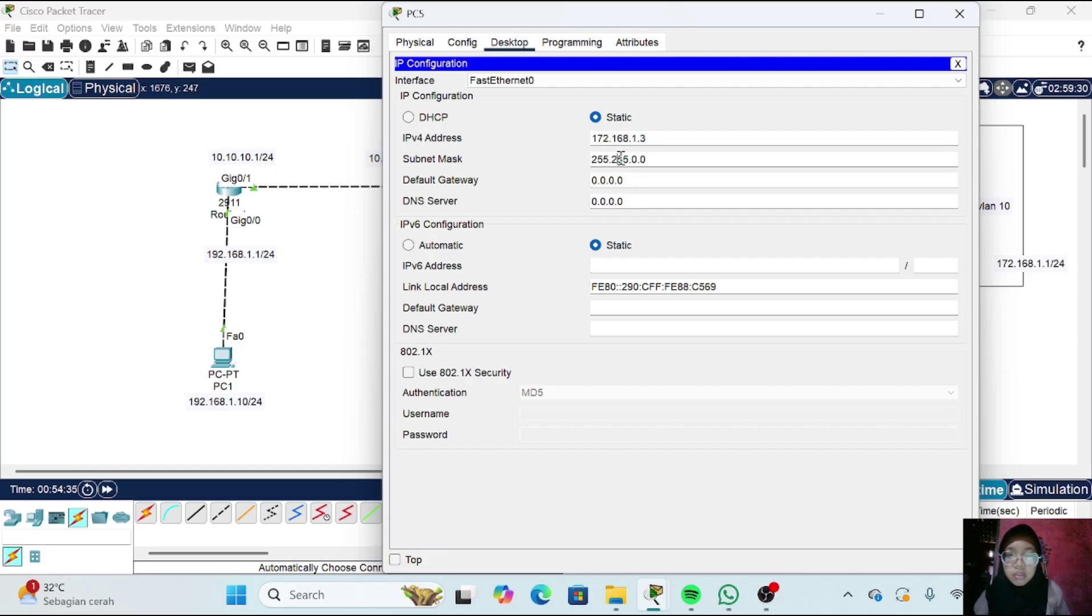
key(BackSpace)
key(BackSpace)
key(BackSpace)
text(255.0)
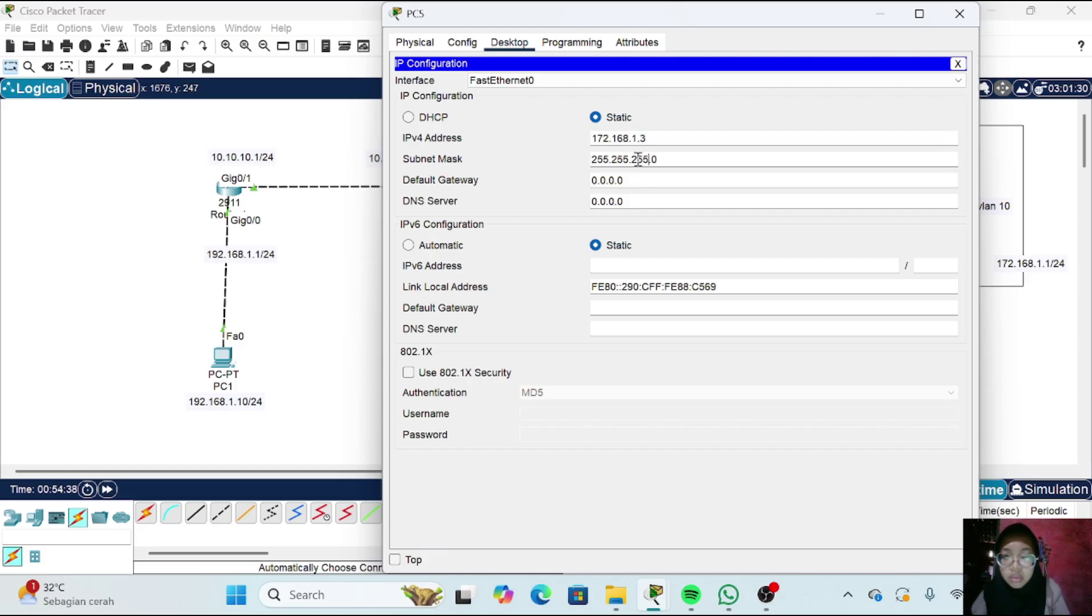
Set PC5's default gateway to 172.168.1.2 and close its configuration window
click(635, 180)
key(BackSpace)
key(BackSpace)
key(BackSpace)
key(BackSpace)
key(BackSpace)
key(BackSpace)
key(BackSpace)
text(172.168.1.1)
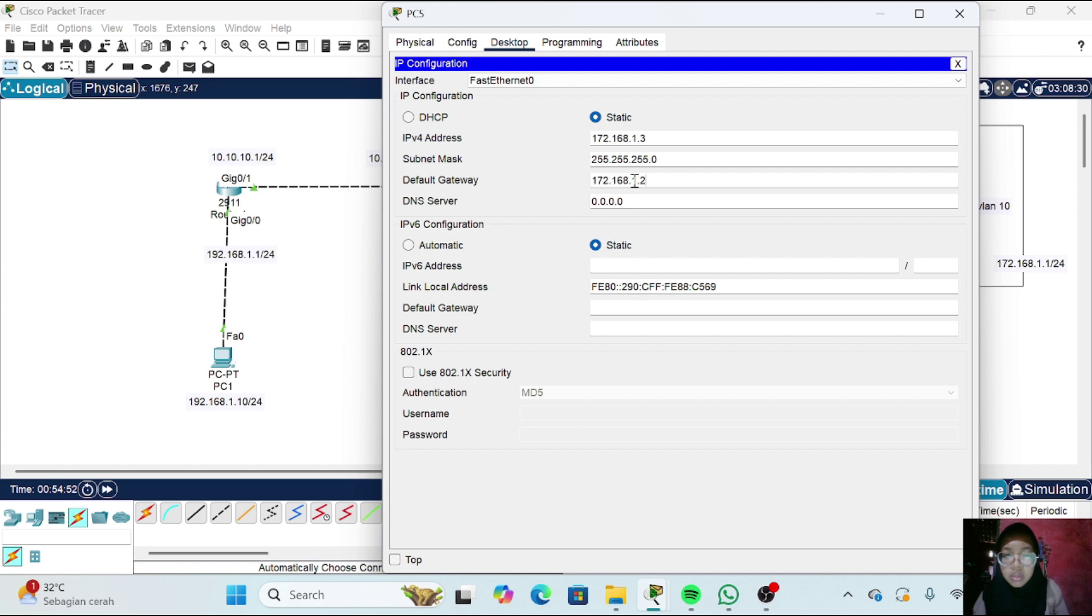
click(958, 63)
click(959, 14)
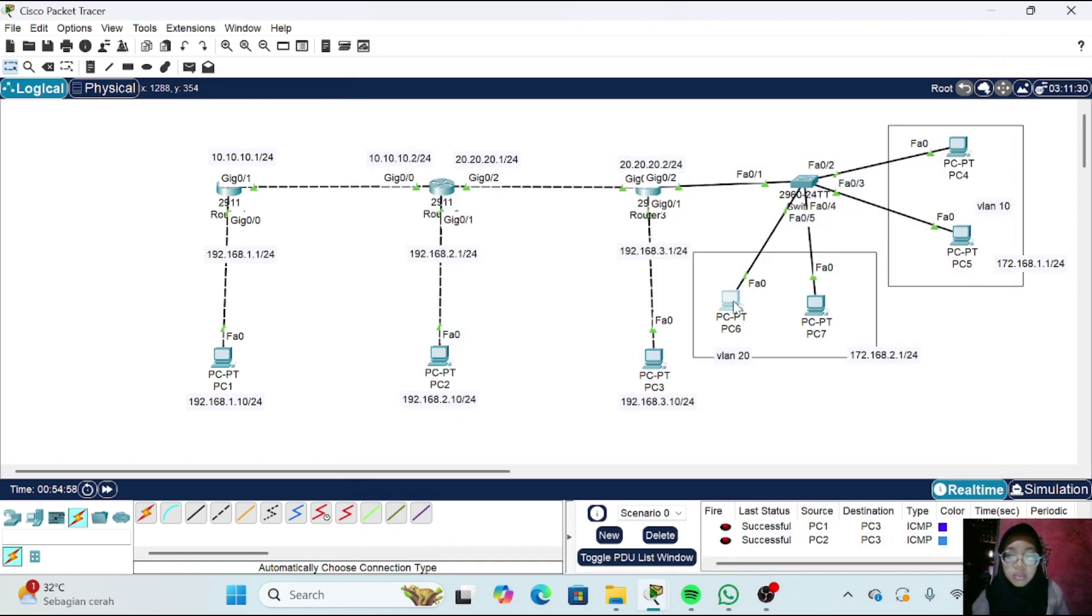
Open PC6's IP configuration and set its static IPv4 address to 172.168.2.2
click(731, 299)
click(510, 42)
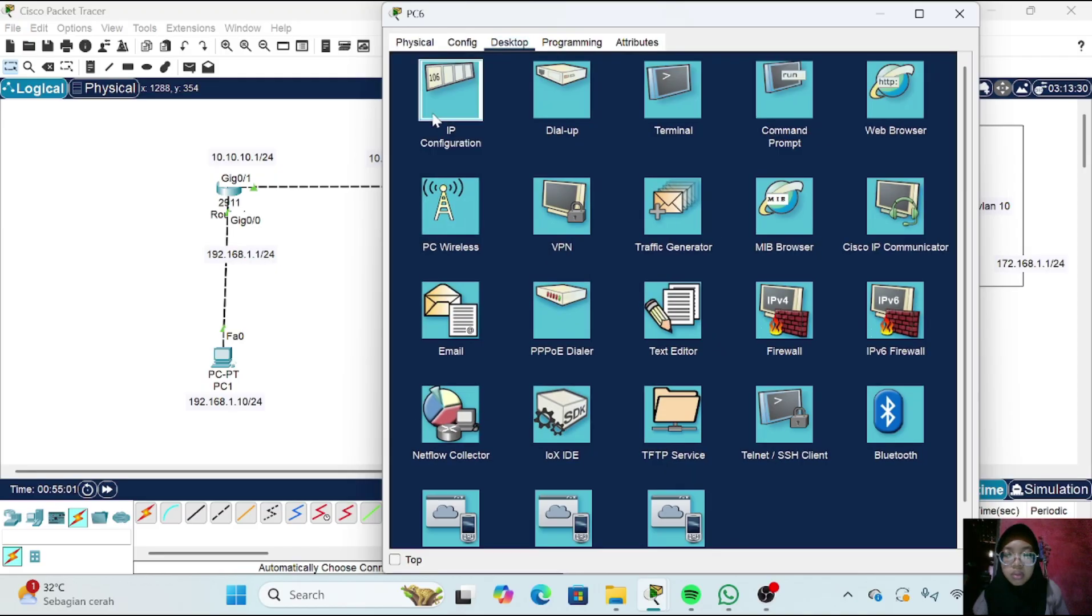
click(447, 91)
click(605, 140)
text(172.168.1.2)
key(BackSpace)
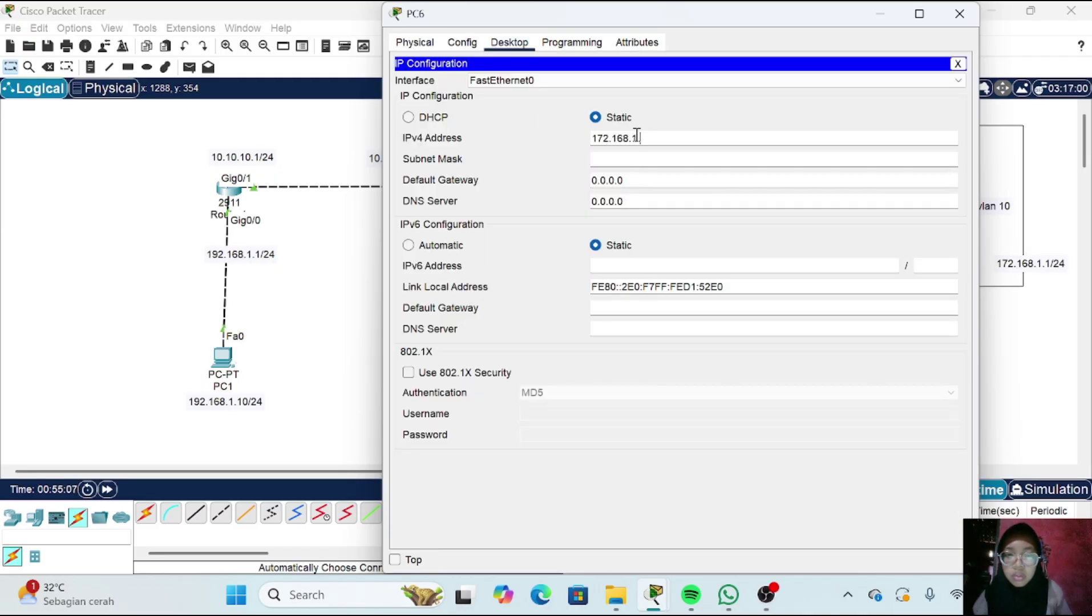
key(BackSpace)
key(BackSpace)
text(2.2)
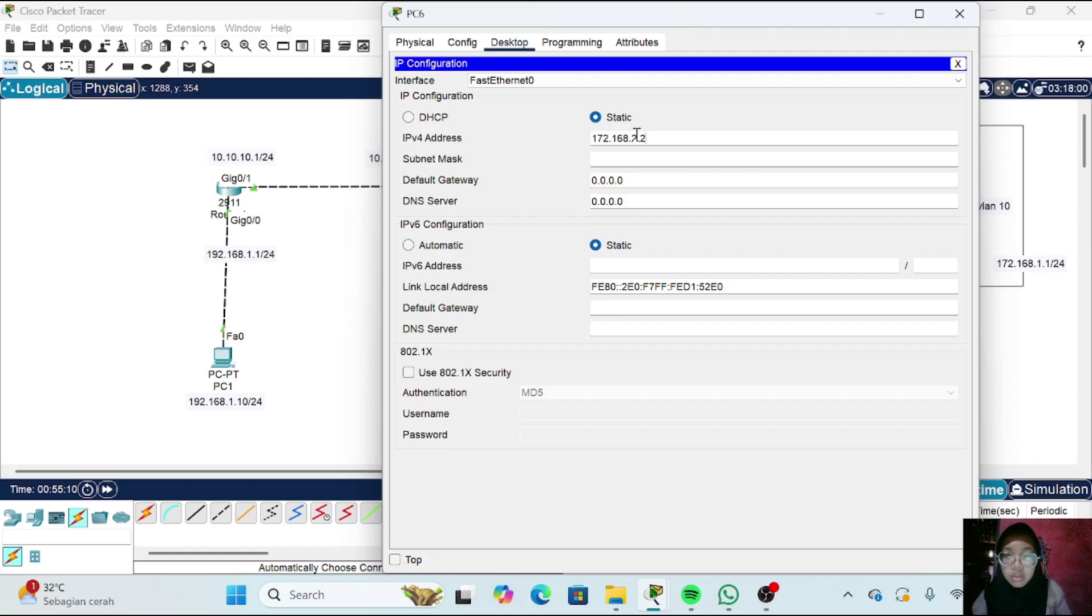
Set PC6's subnet mask to 255.255.255.0
click(721, 162)
key(BackSpace)
key(BackSpace)
key(BackSpace)
text(255.255.255)
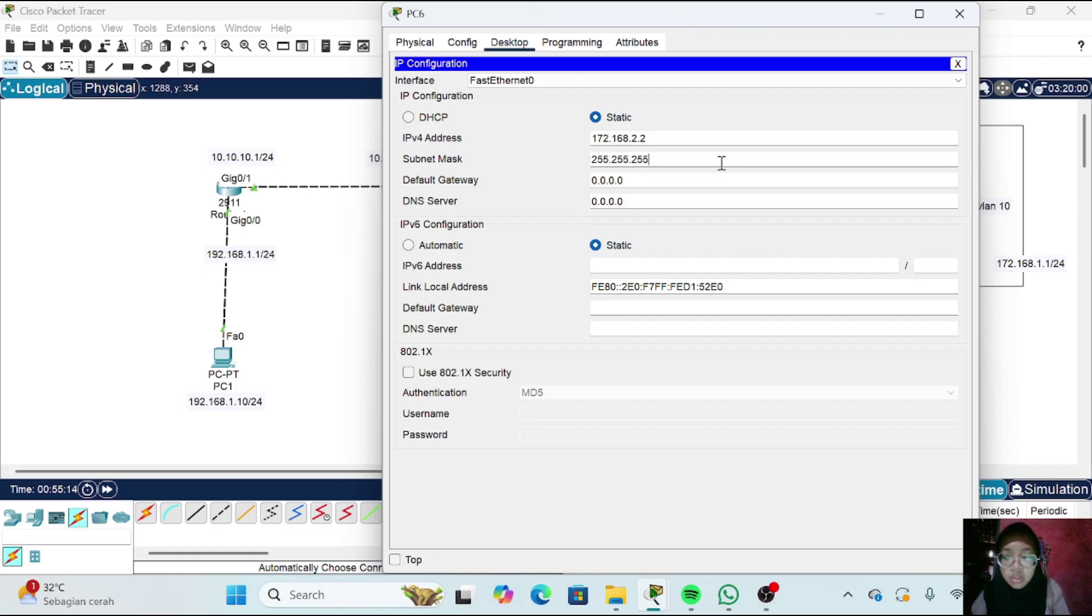
text(0)
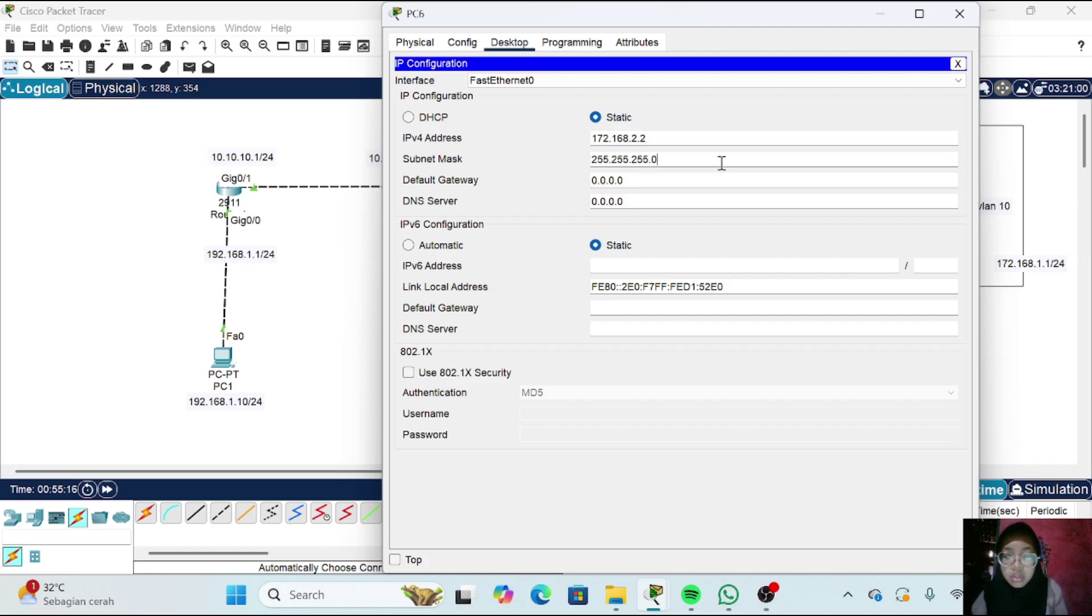
Set PC6's default gateway to 172.168.1.2 and close its configuration window
click(645, 180)
key(BackSpace)
key(BackSpace)
key(BackSpace)
key(BackSpace)
key(BackSpace)
key(BackSpace)
key(BackSpace)
text(172.168.1.1)
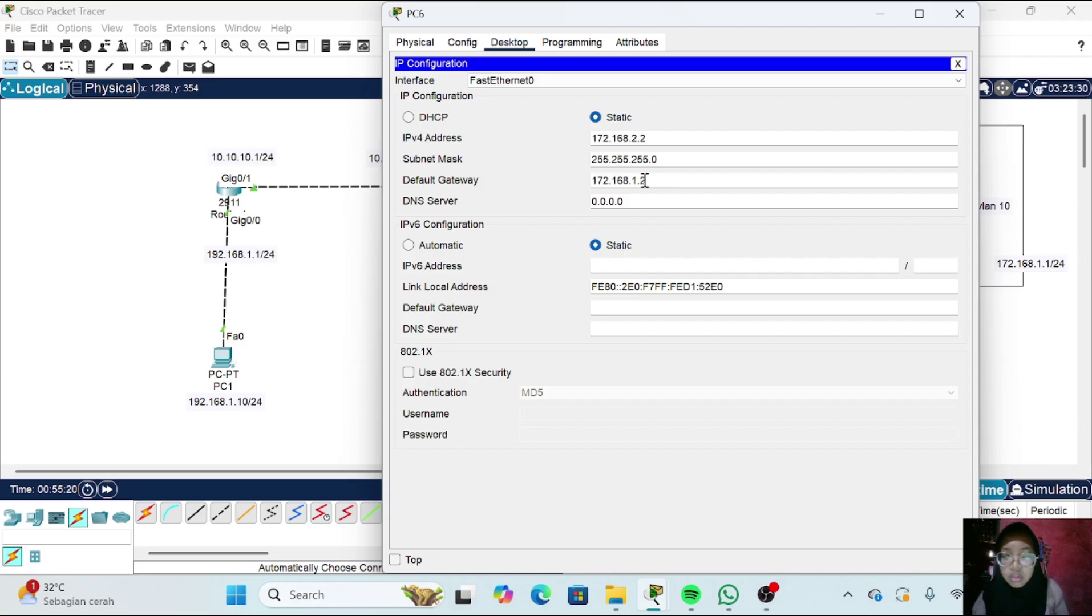
click(958, 63)
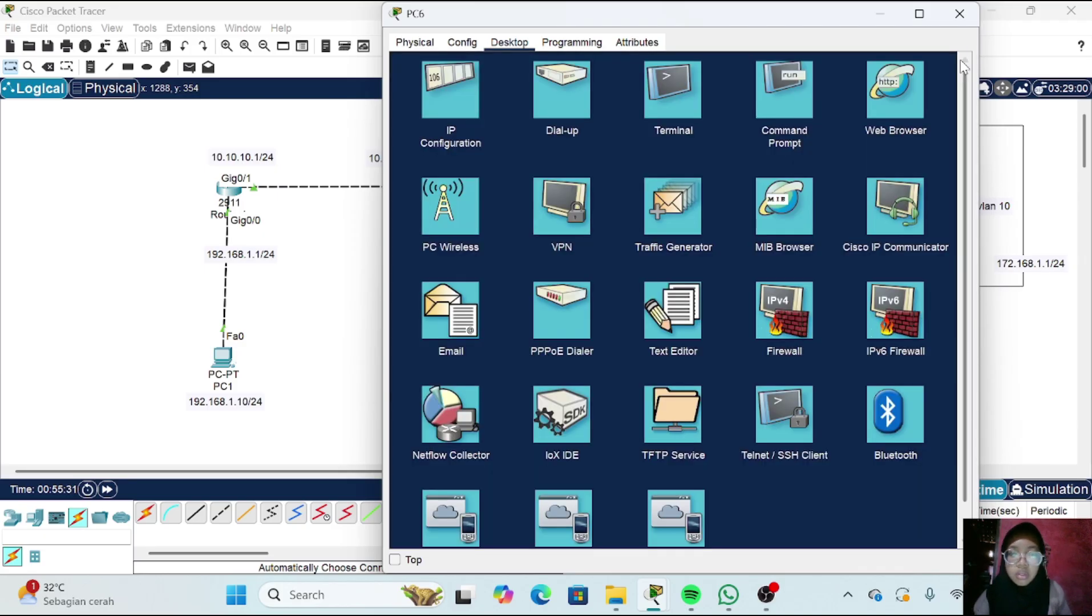
click(960, 14)
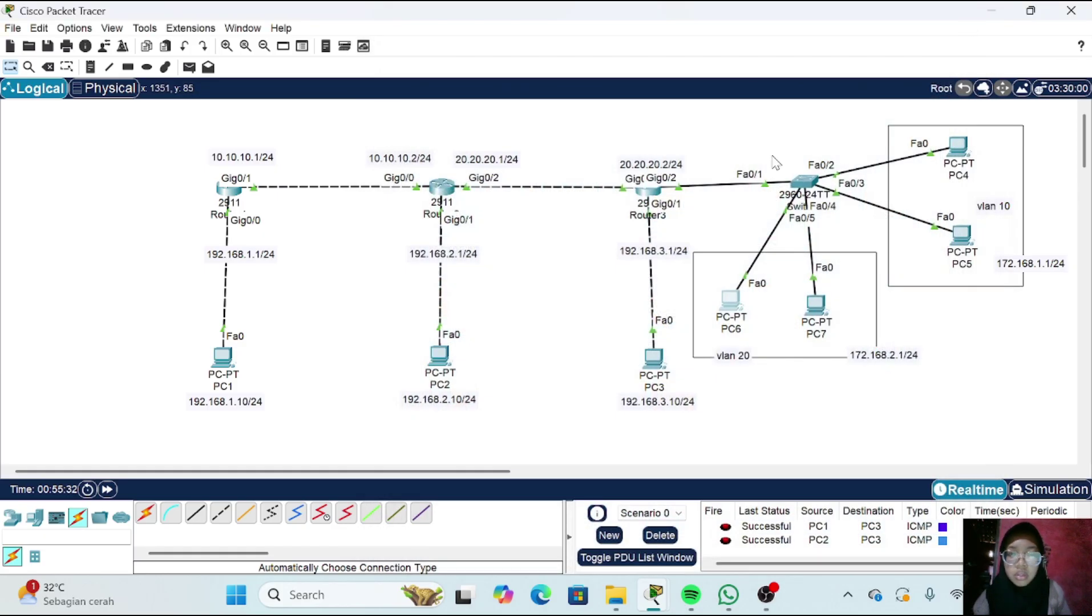
Open PC7's IP configuration and set its static IPv4 address to 172.168.2.3
click(820, 308)
click(498, 150)
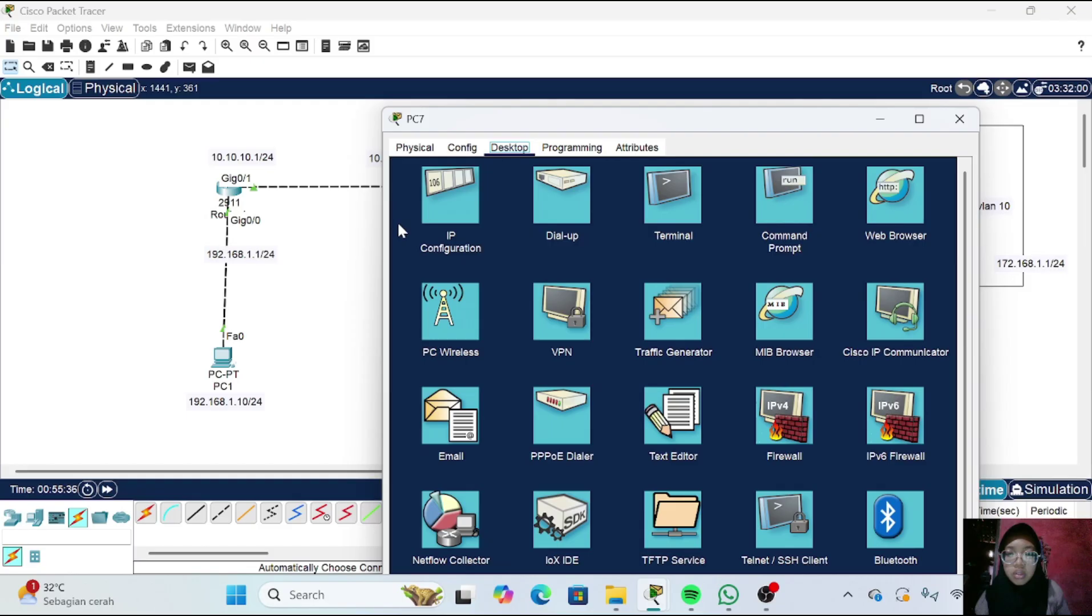
click(437, 208)
click(606, 240)
text(172.168.1.2)
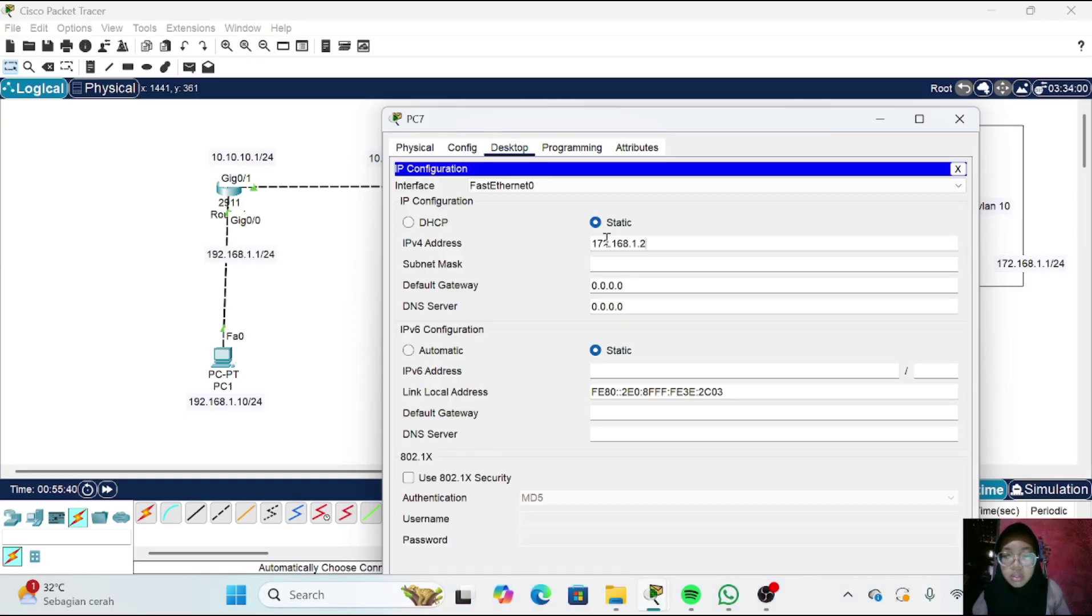
key(BackSpace)
key(BackSpace)
key(BackSpace)
text(2.2)
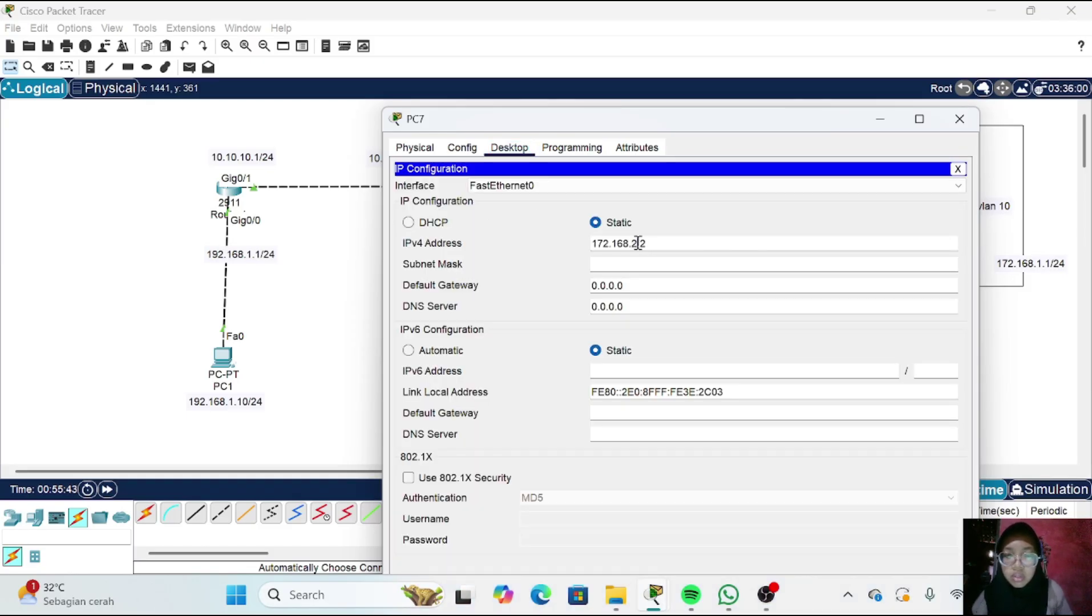
key(BackSpace)
text(3)
Set PC7's subnet mask to 255.255.255.0
click(667, 264)
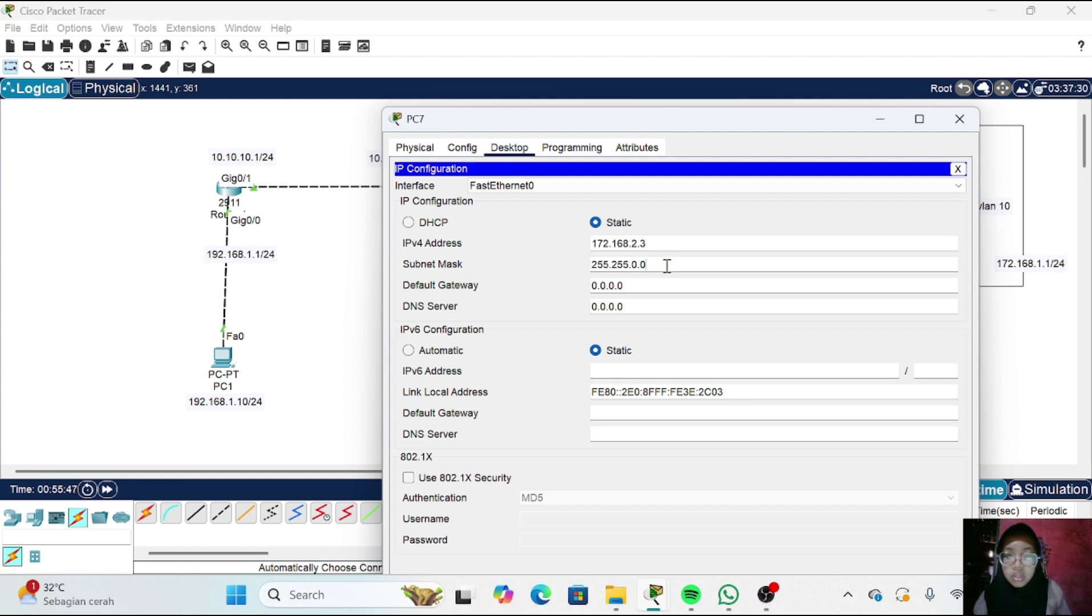
key(BackSpace)
key(BackSpace)
key(BackSpace)
text(255.0)
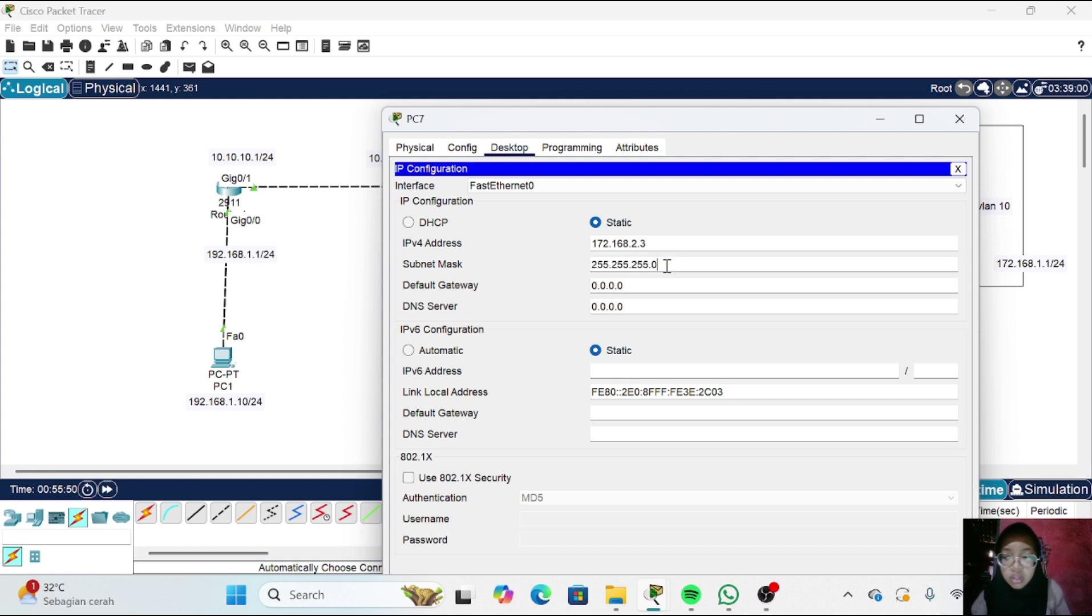
Set PC7's default gateway to 172.168.2.1 and close its configuration window
click(669, 282)
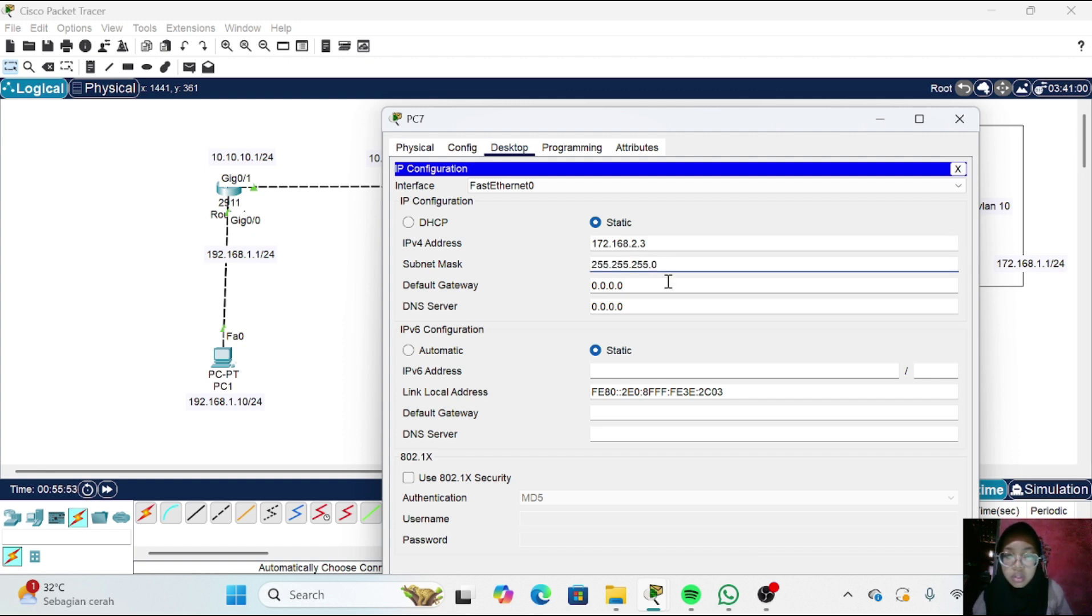
key(BackSpace)
key(BackSpace)
key(BackSpace)
key(BackSpace)
key(BackSpace)
key(BackSpace)
key(BackSpace)
text(172.168.1.2)
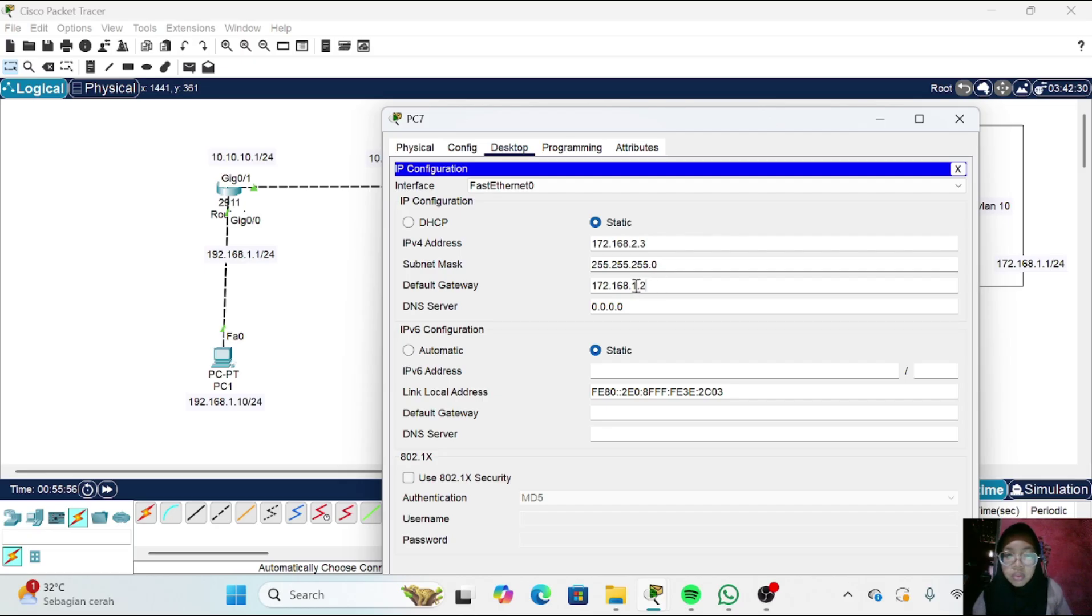
key(BackSpace)
key(BackSpace)
text(2.2)
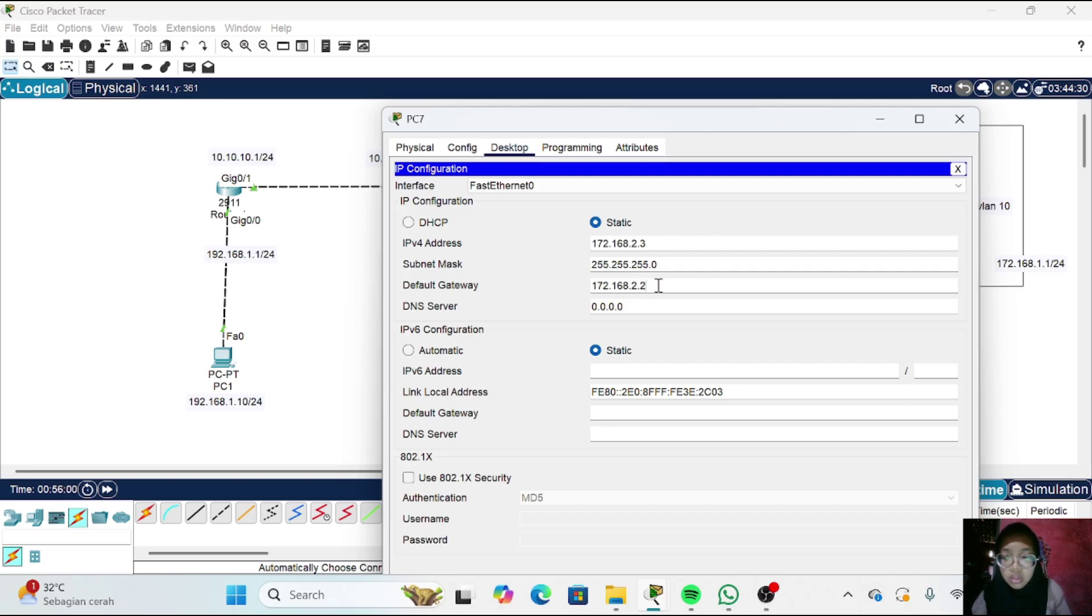
key(BackSpace)
text(1)
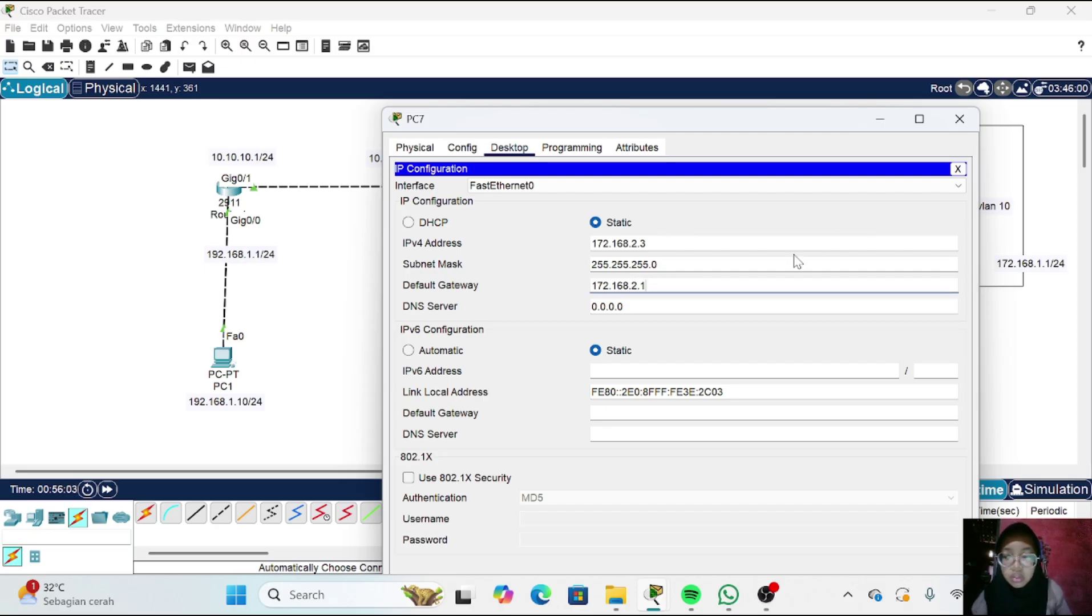
click(958, 169)
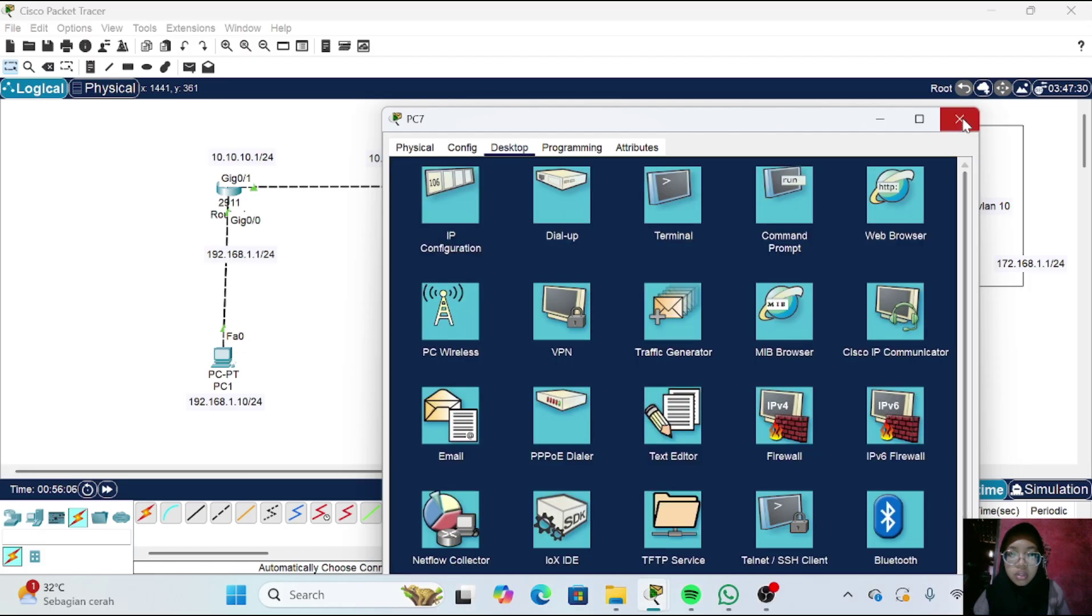
click(959, 118)
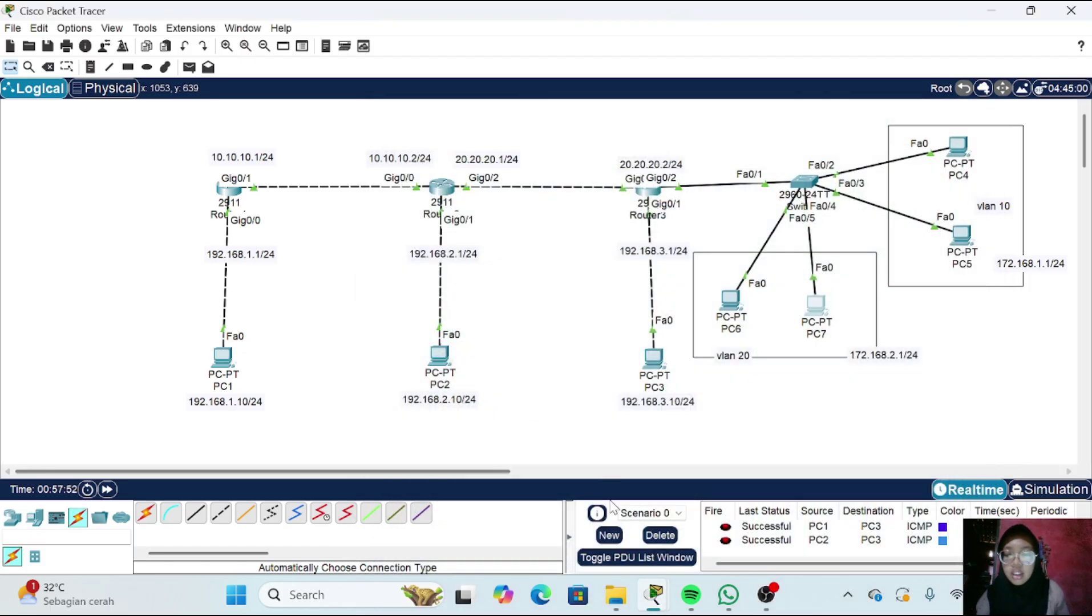
Create a new PDU scenario and send a simple PDU from PC6 to PC7 within VLAN 20
click(608, 535)
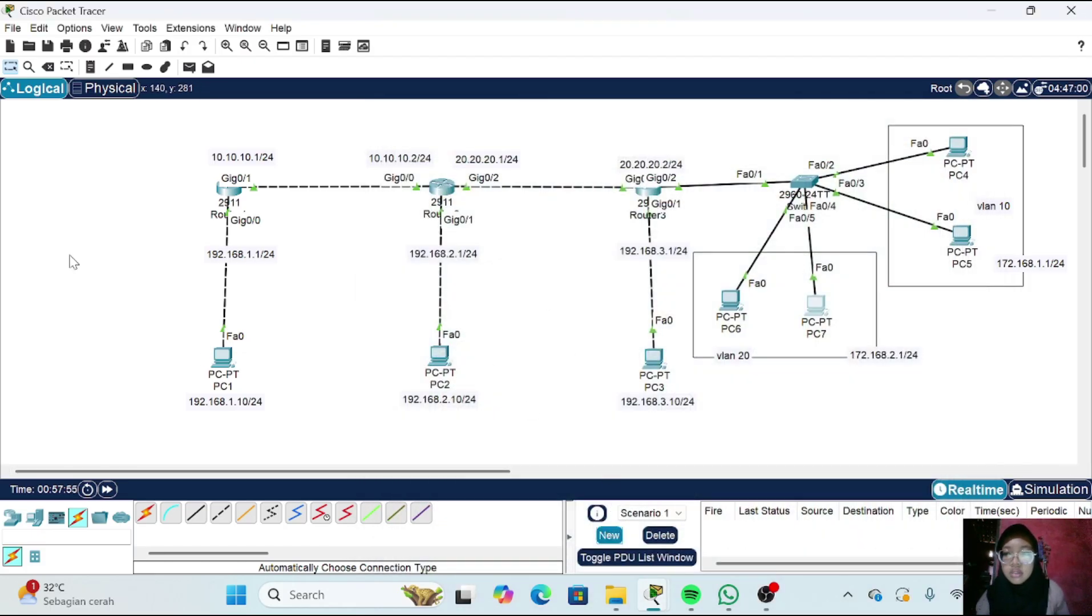
click(189, 69)
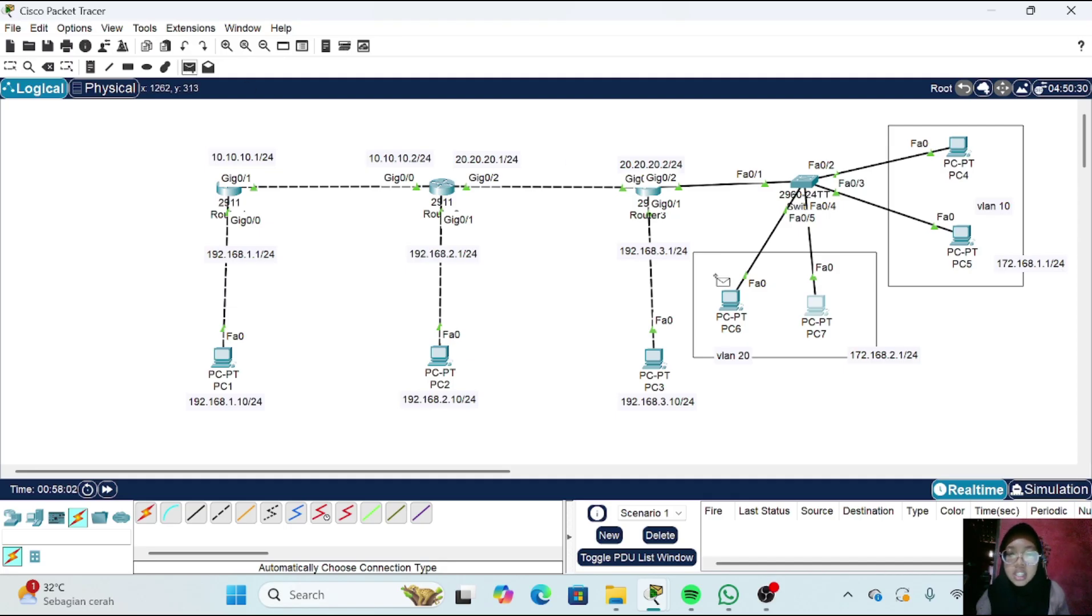
click(731, 299)
click(817, 305)
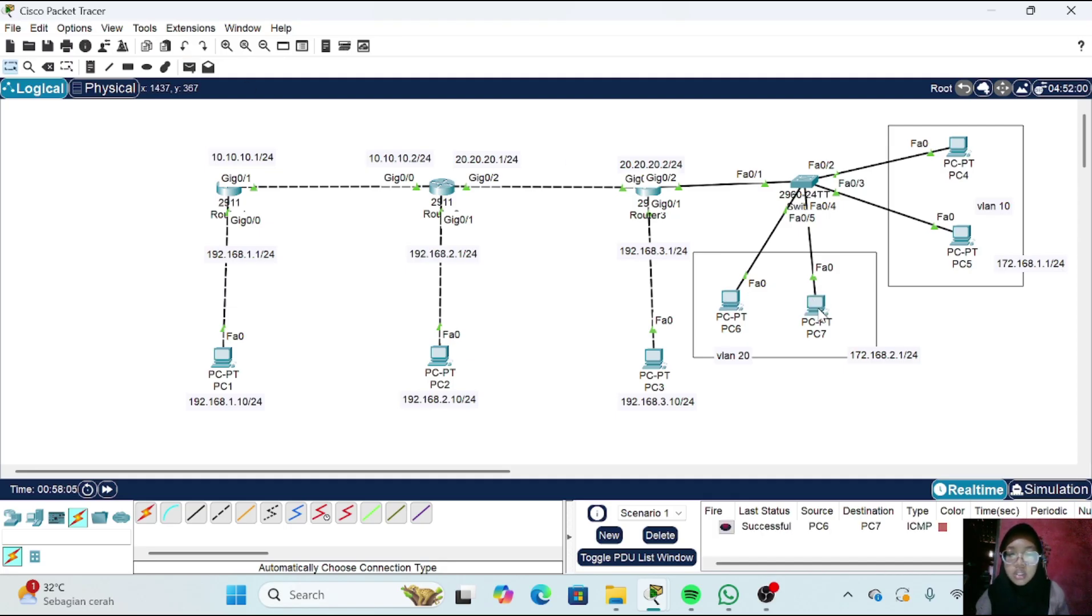
Send a simple PDU from PC4 to PC5 to test connectivity within VLAN 10
click(189, 67)
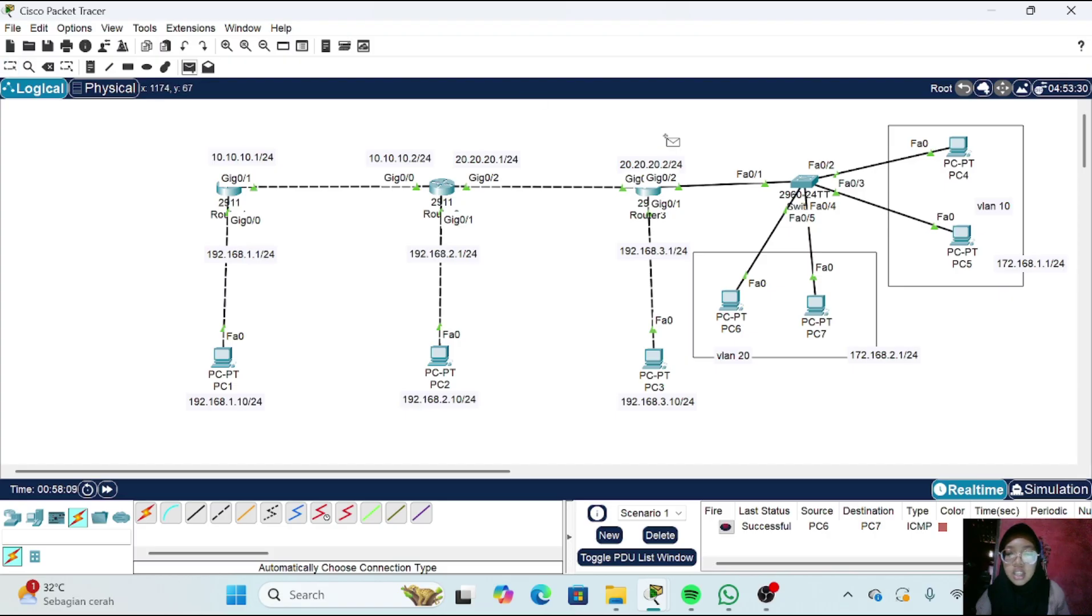
click(958, 144)
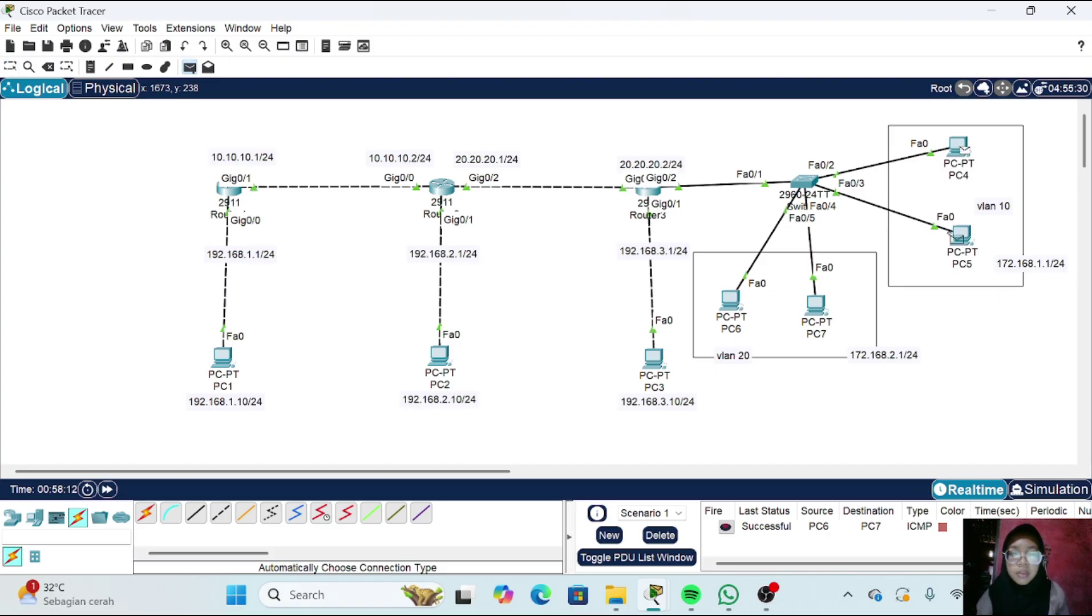
click(960, 235)
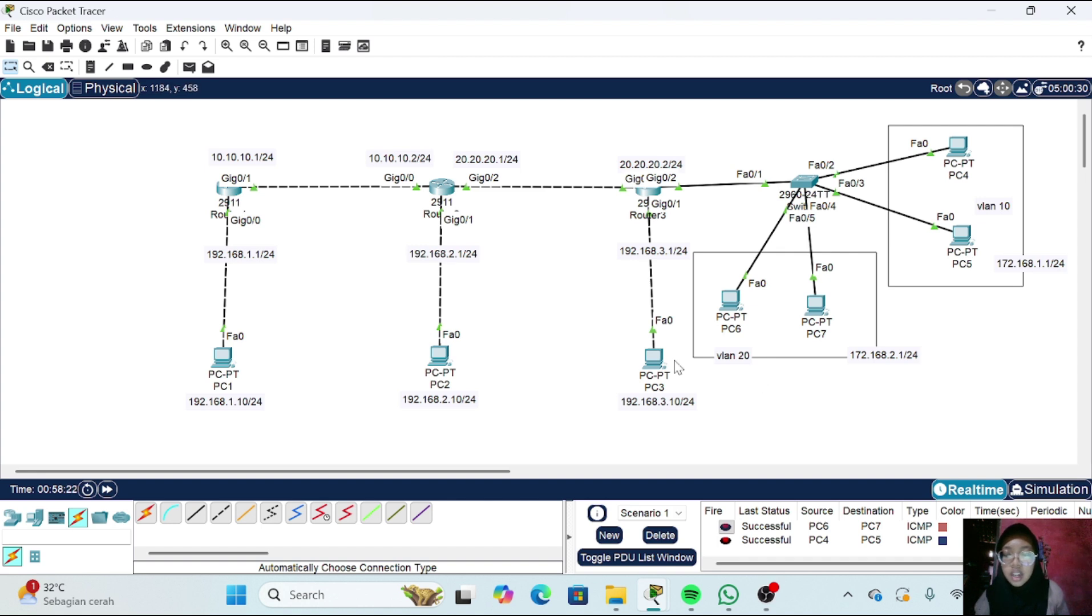
Send a simple PDU from PC6 to PC4 to test routing between the VLANs and check its status
click(190, 67)
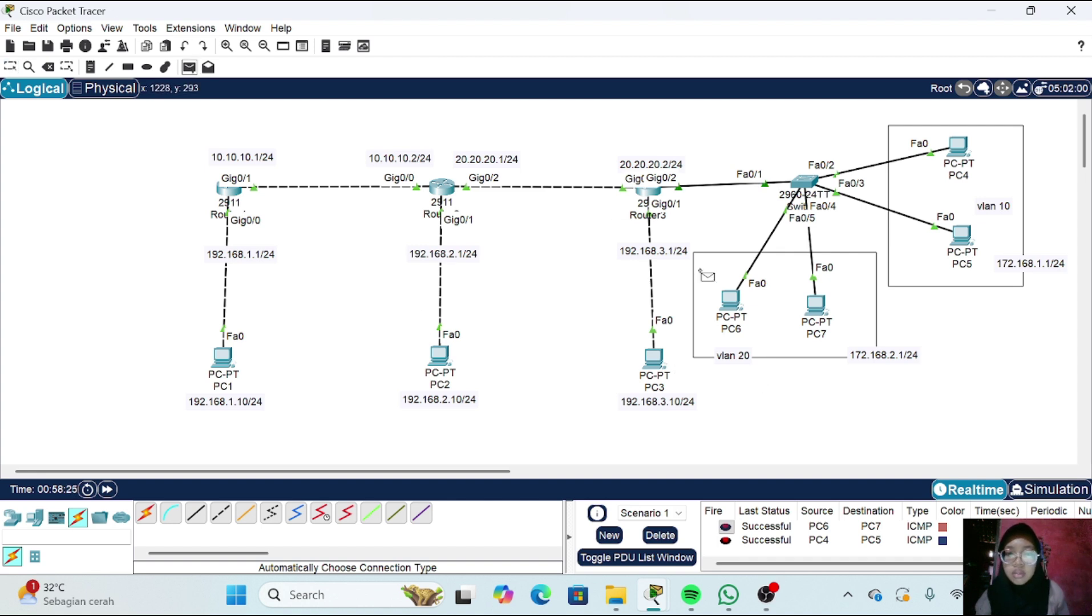
click(724, 297)
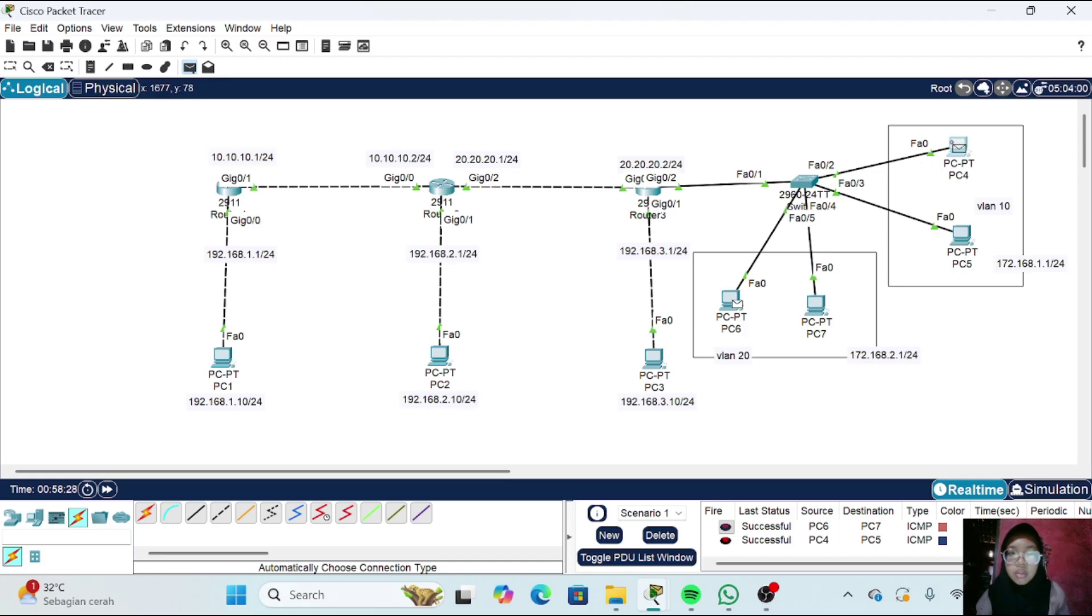
click(958, 147)
scroll(851, 545, down, 1)
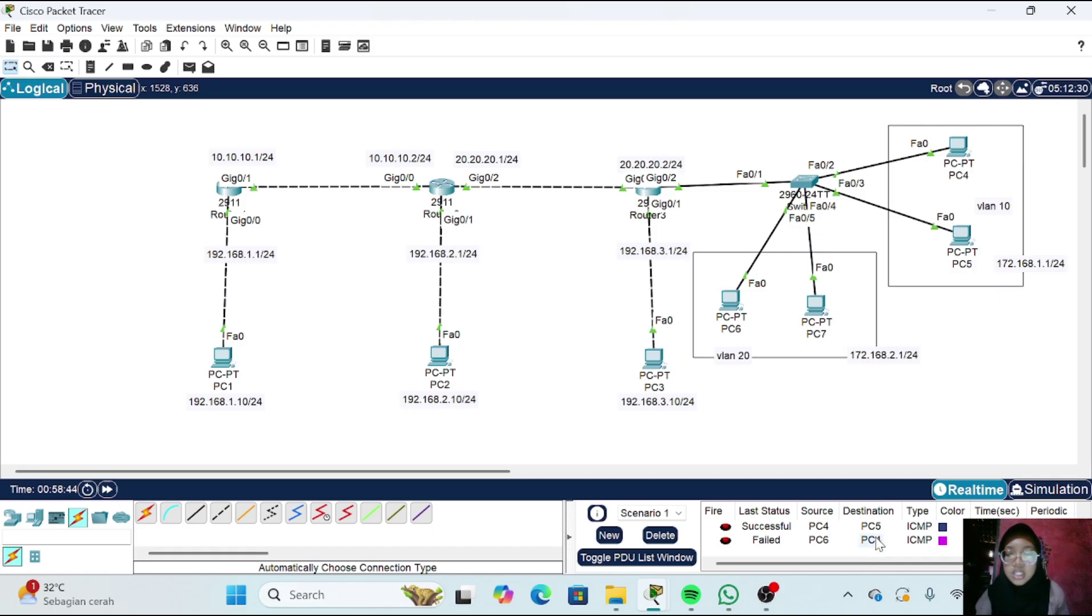
Open Switch0's command line and enter global configuration mode with en and conf t
click(804, 182)
drag(814, 10, 589, 23)
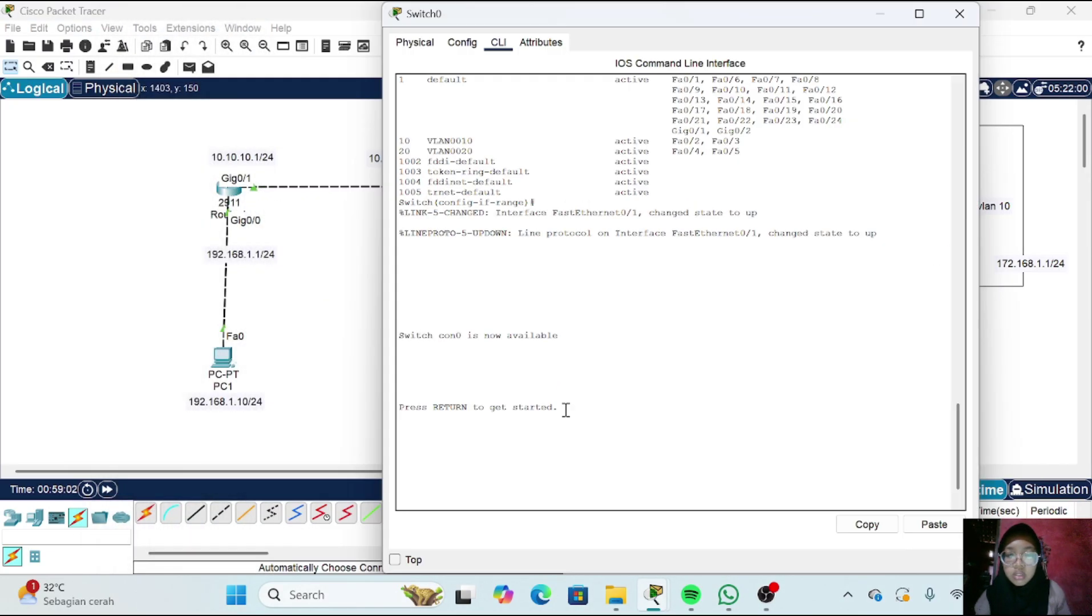
key(Return)
text(en)
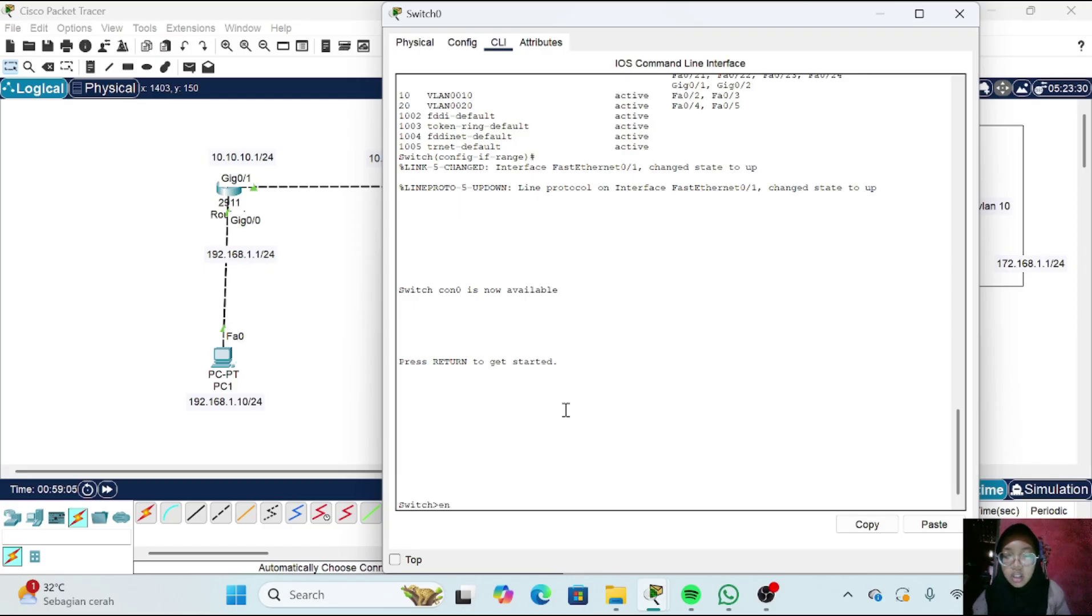
key(Return)
text(conf t)
key(Return)
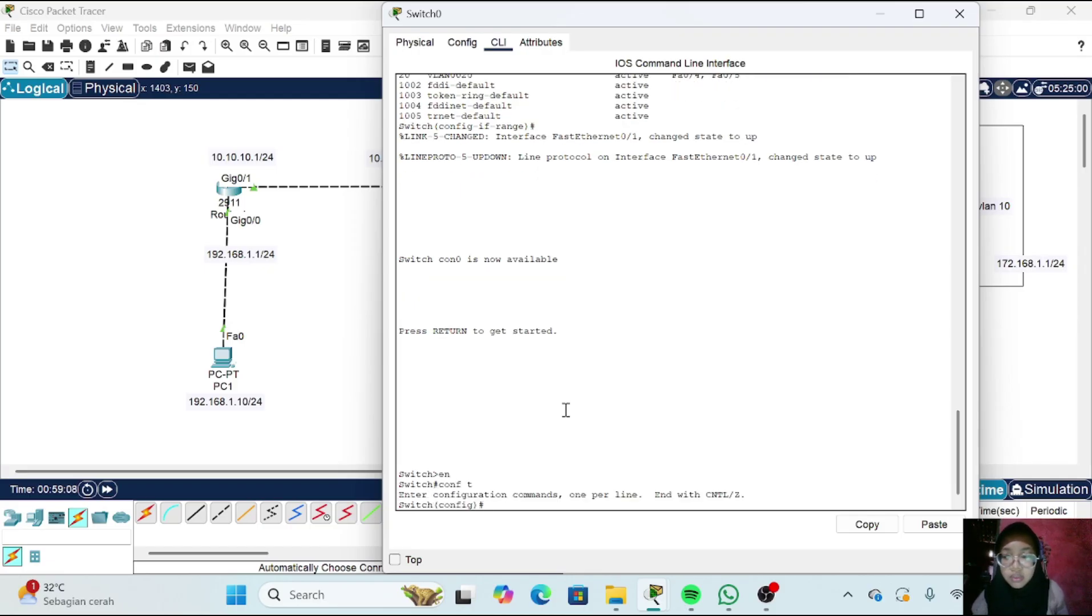
Set Switch0's interface fa0/1 to trunk mode with switchport mode trunk and put its window away
text(int fa0)
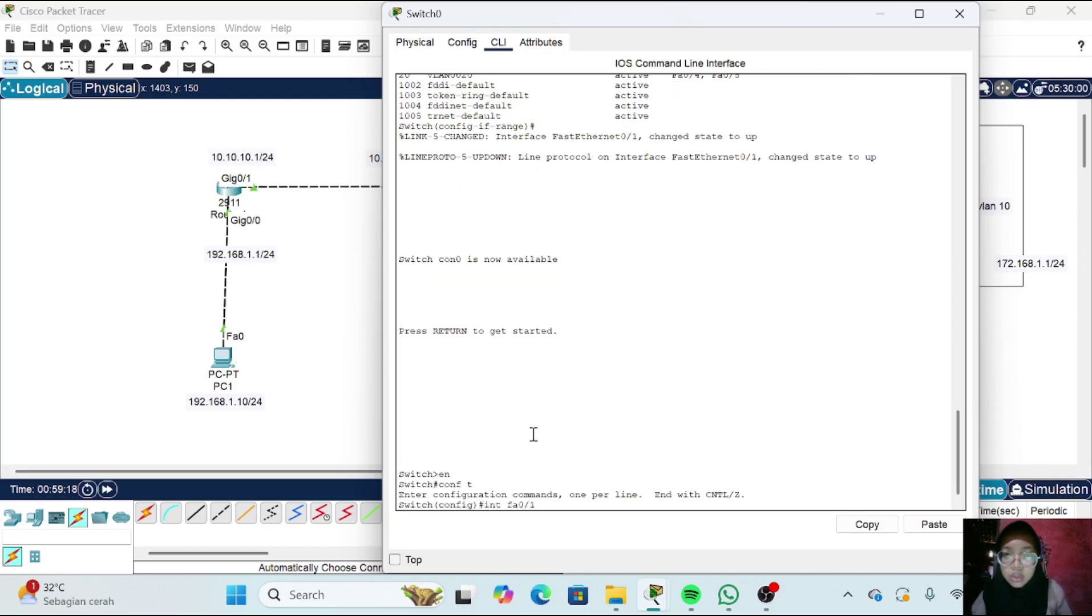
text(/1)
key(Return)
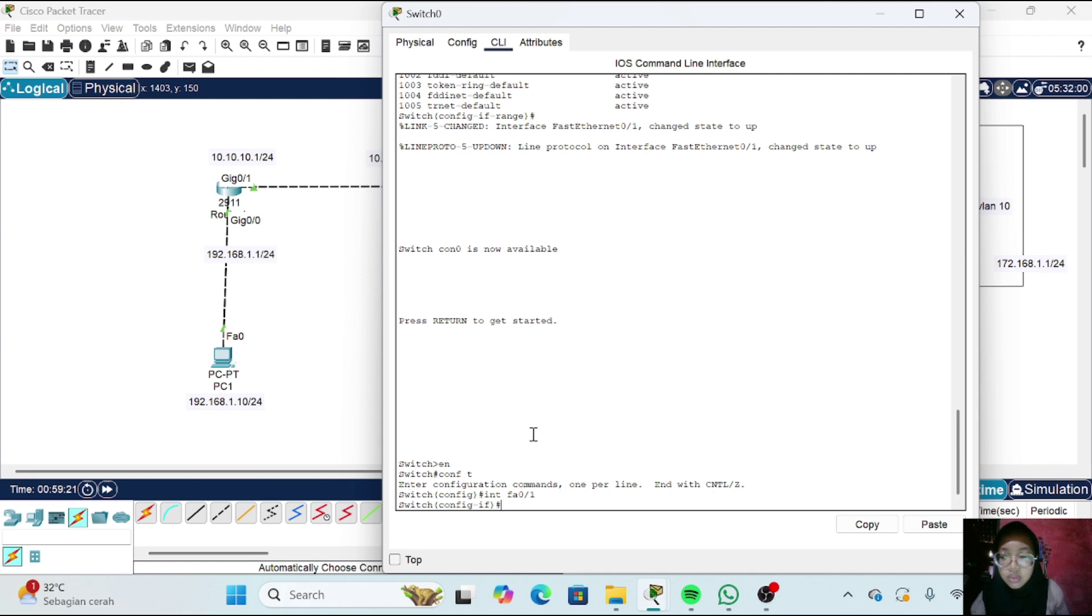
text(switchpor)
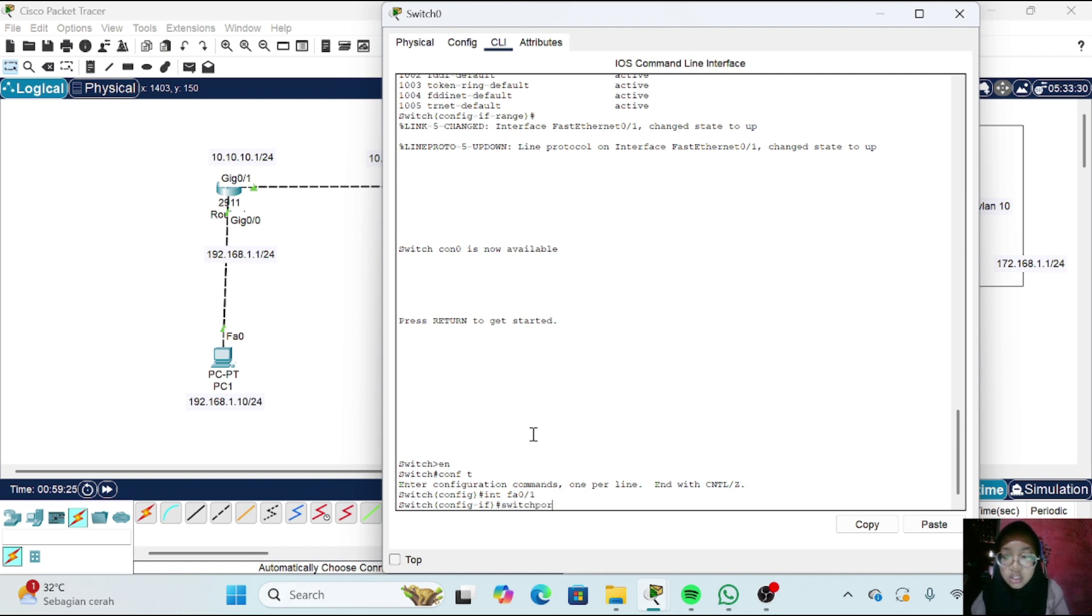
text(t mode)
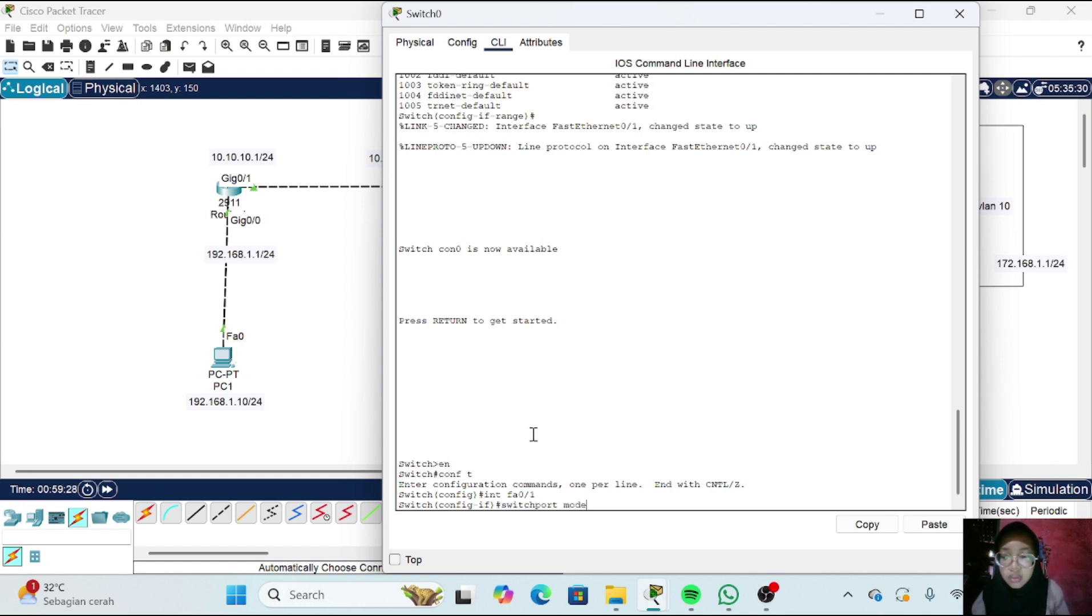
text( trun)
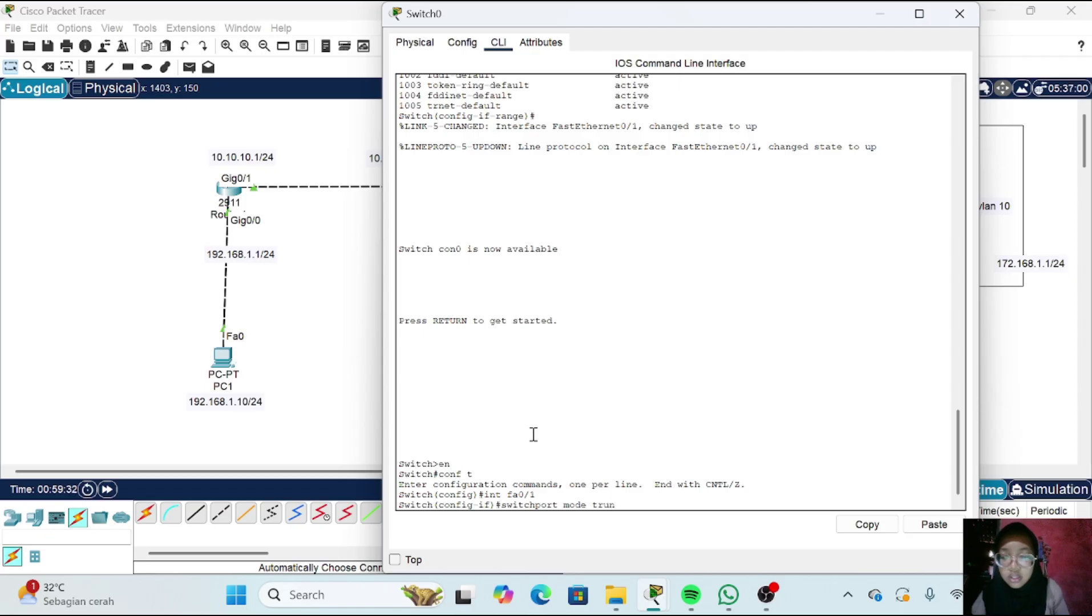
text(k)
key(Return)
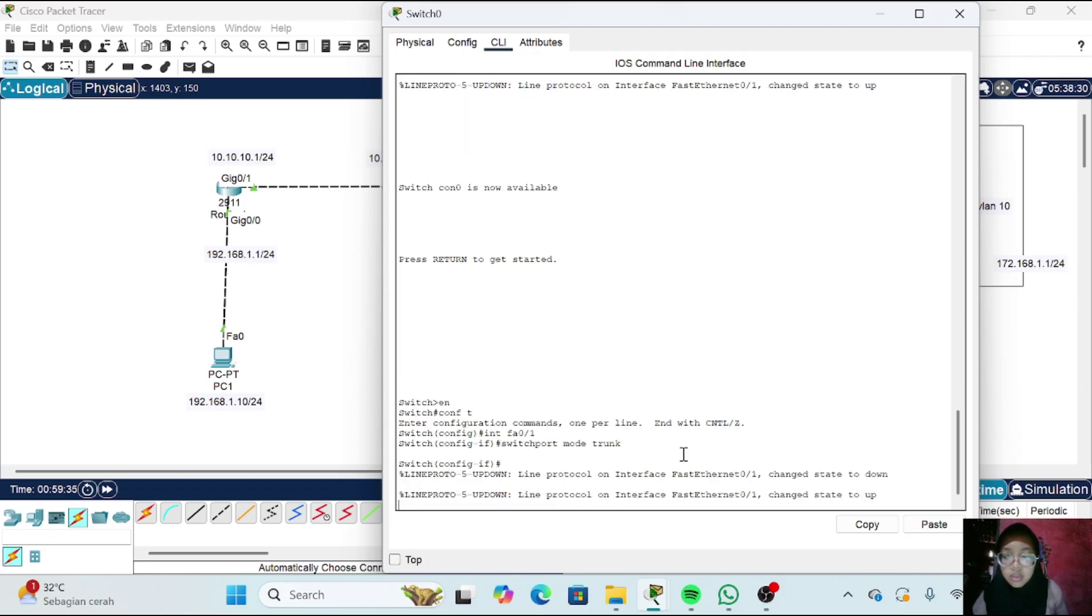
key(Return)
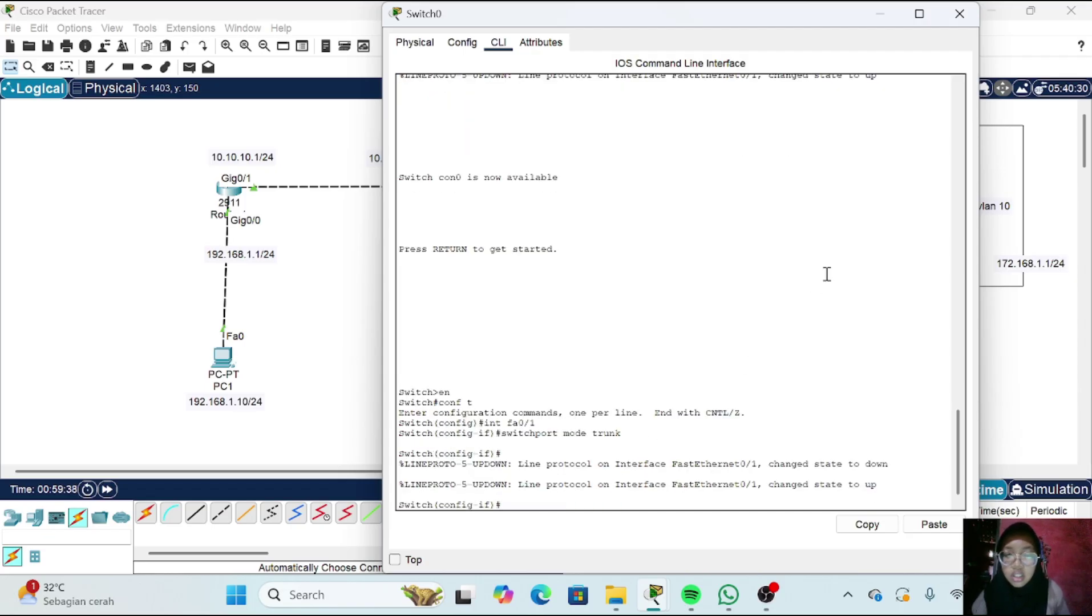
click(886, 10)
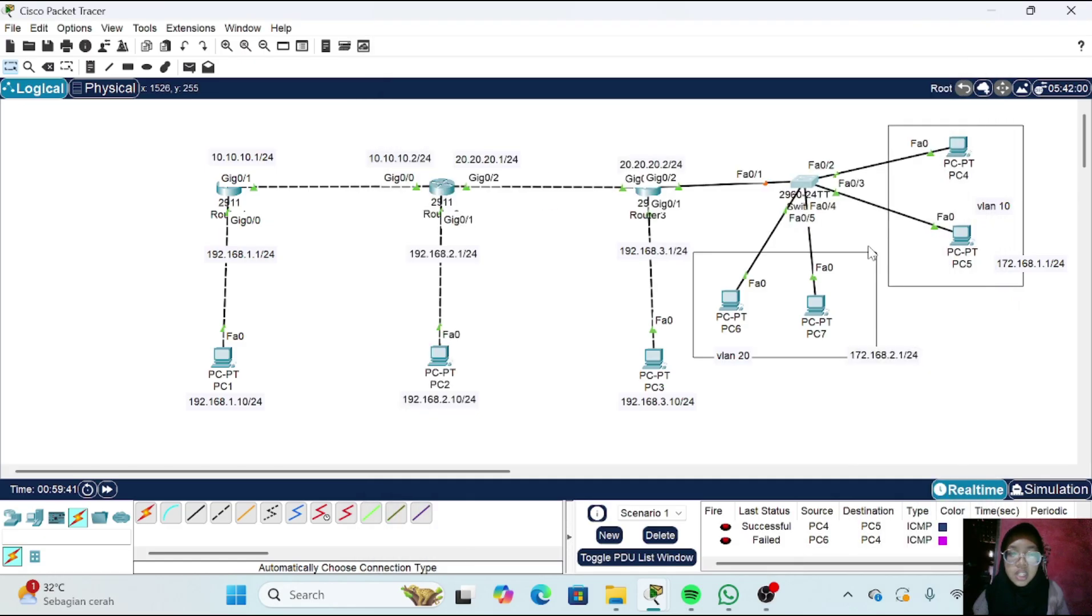
Ping 172.168.1.2 in VLAN 10 from PC7's command prompt and return to the topology
click(817, 308)
click(819, 124)
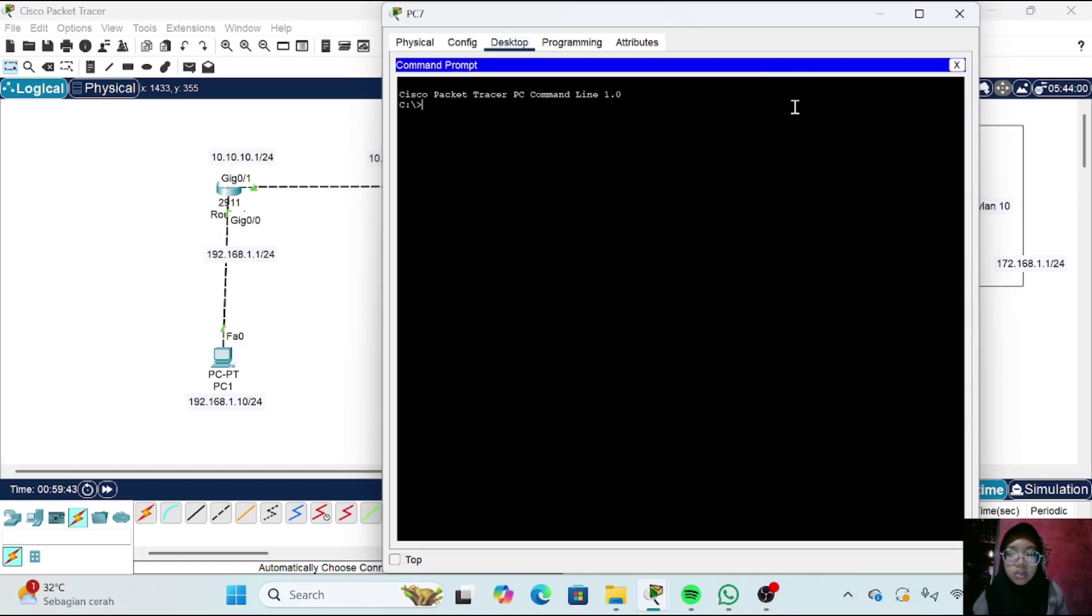
text(p)
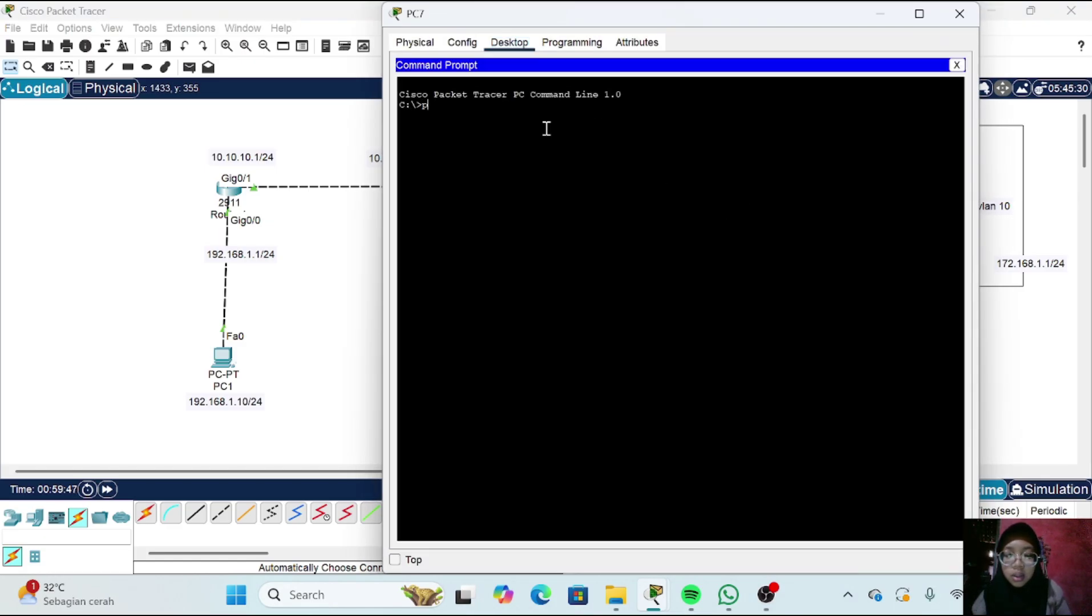
text(ing 172.1)
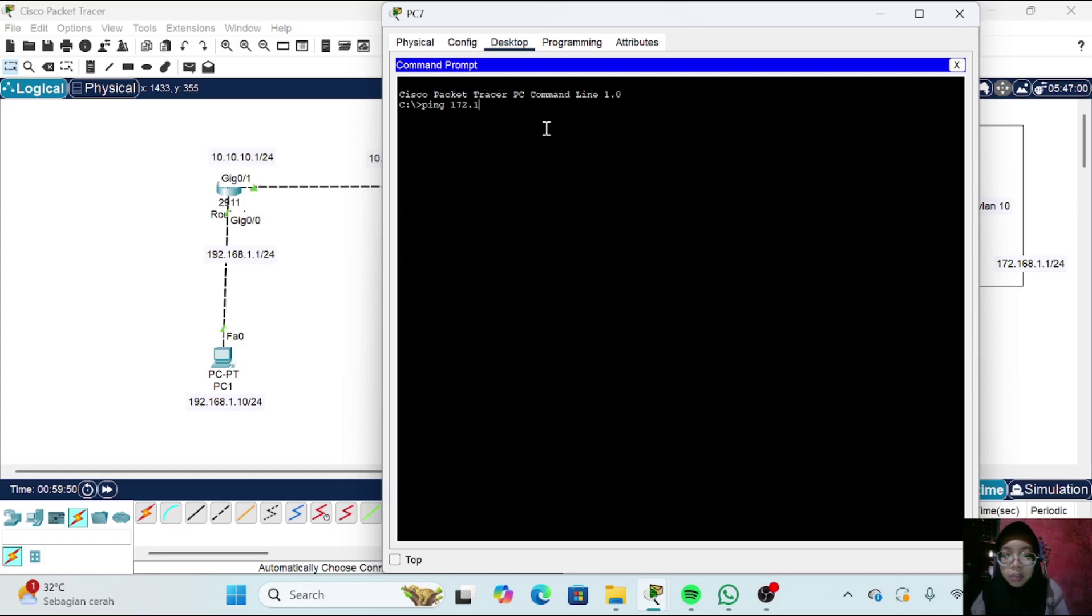
text(68)
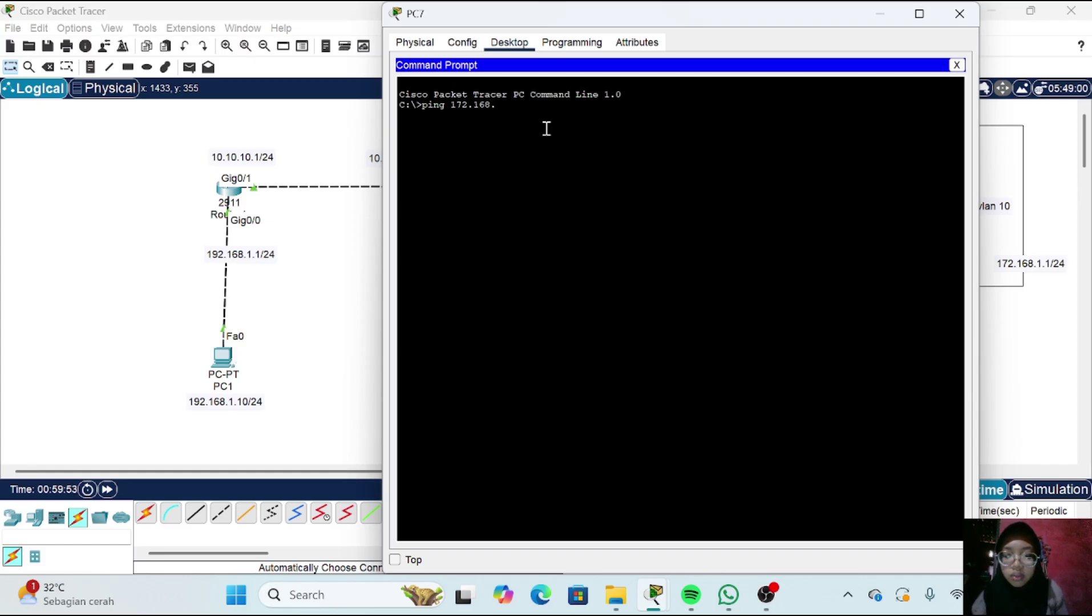
text(.1)
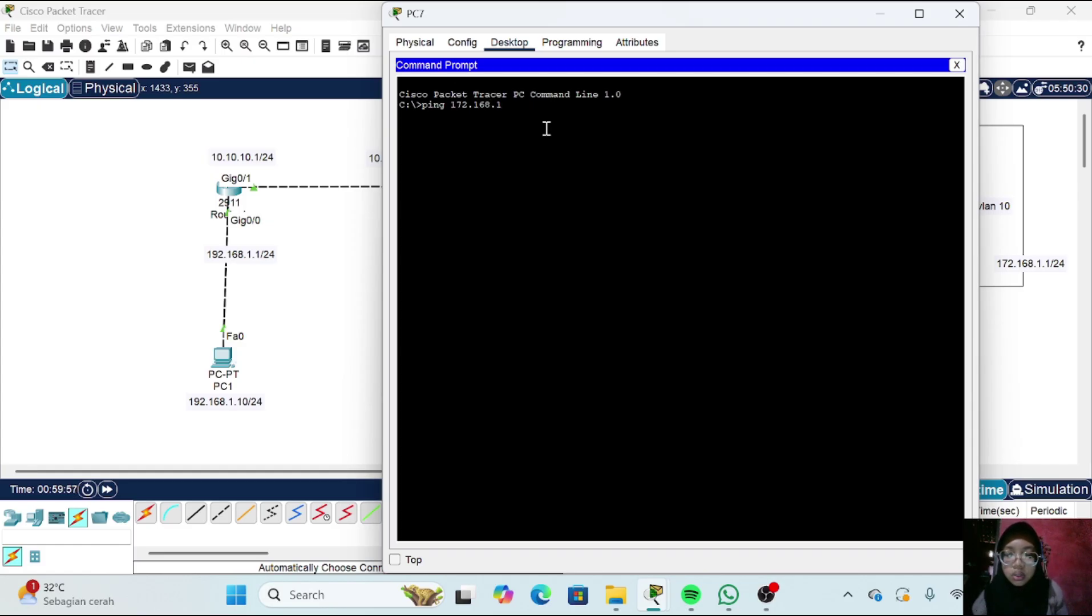
text(.1)
key(Return)
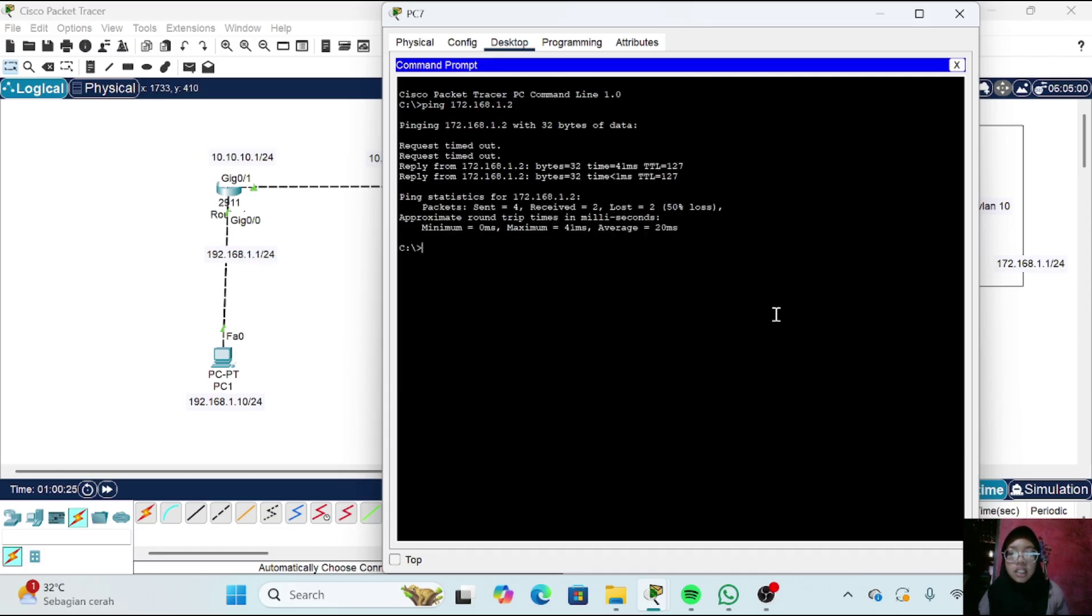
click(990, 375)
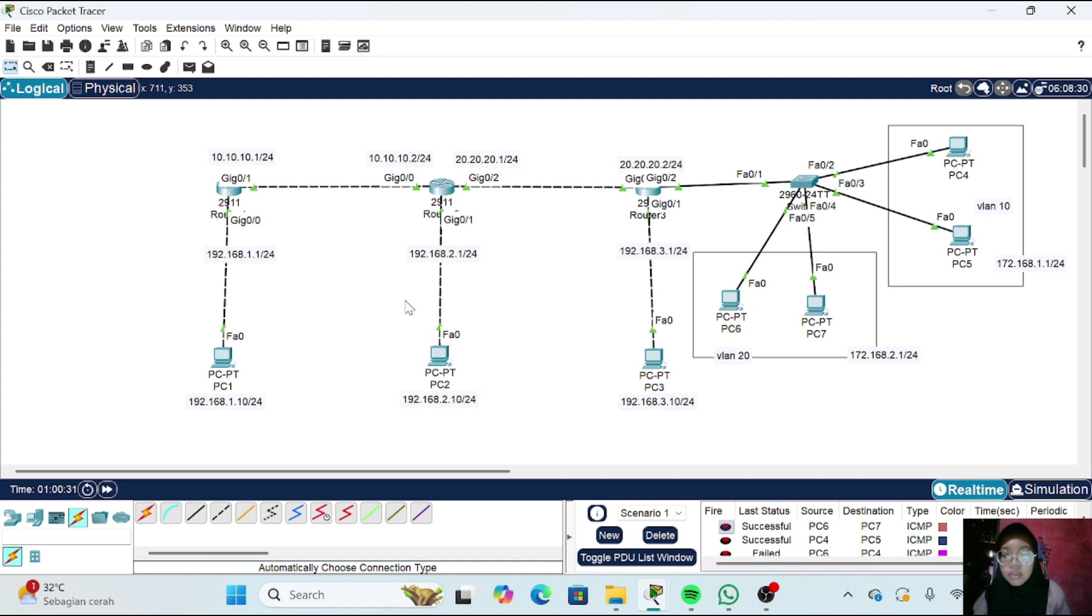
Send a simple PDU from PC7 to PC4 to test inter-VLAN routing and check its status
click(189, 67)
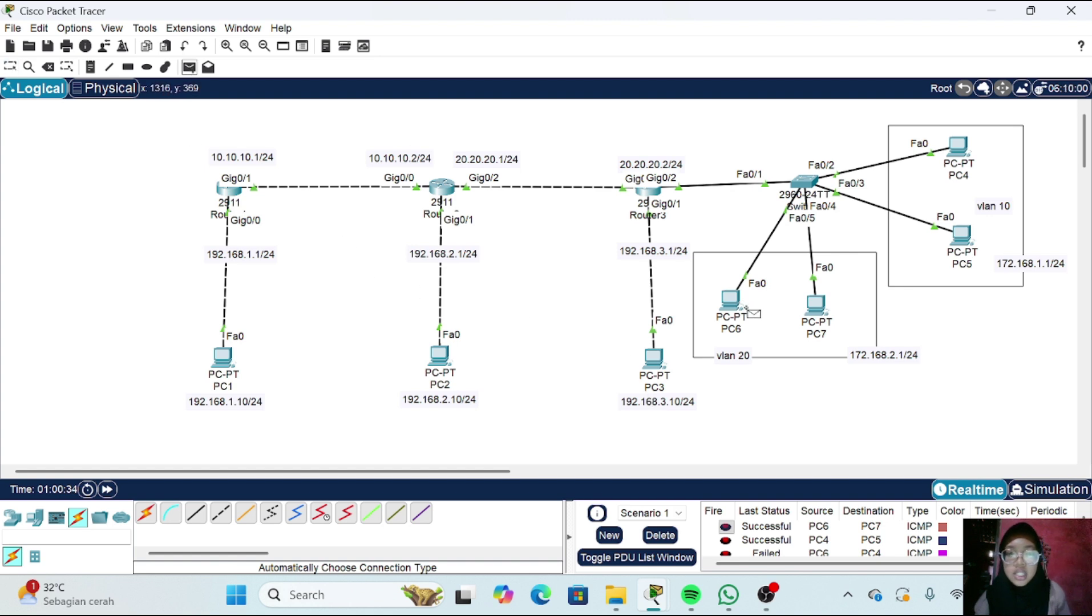
click(815, 305)
click(959, 146)
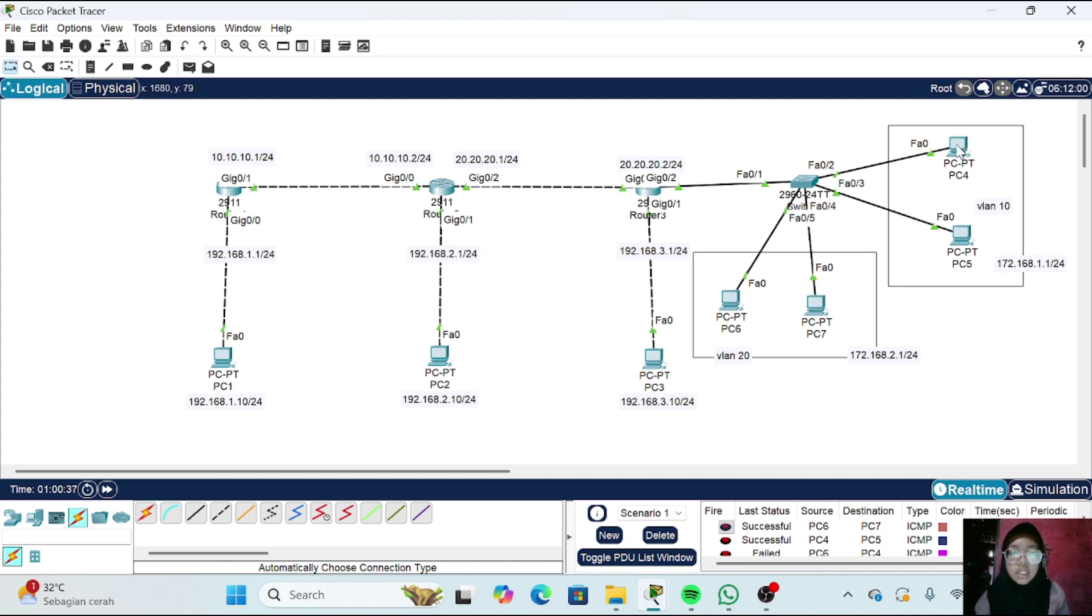
scroll(834, 534, down, 1)
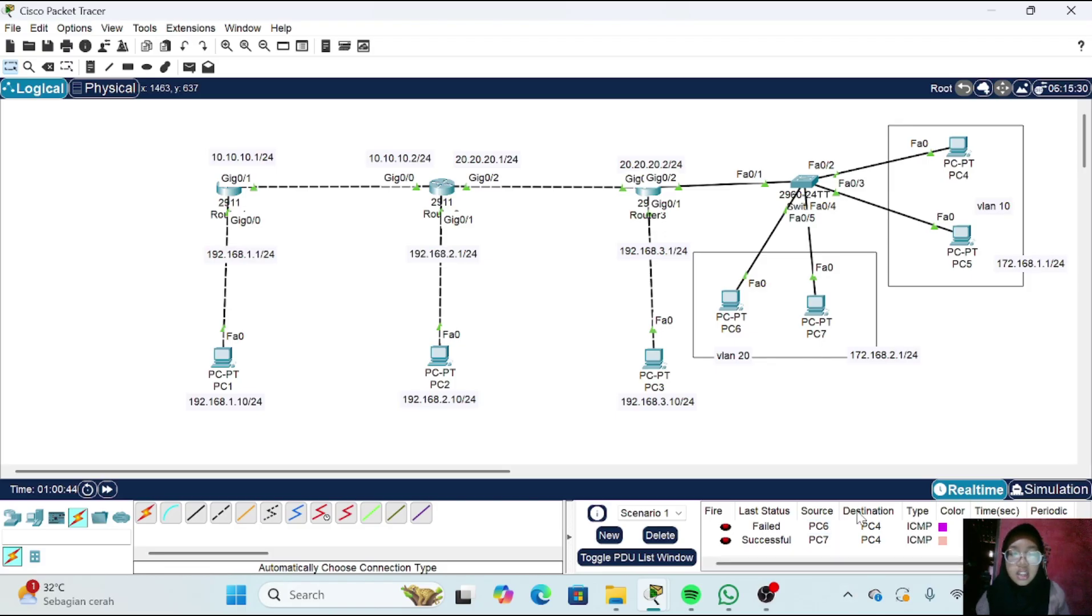
scroll(799, 539, up, 1)
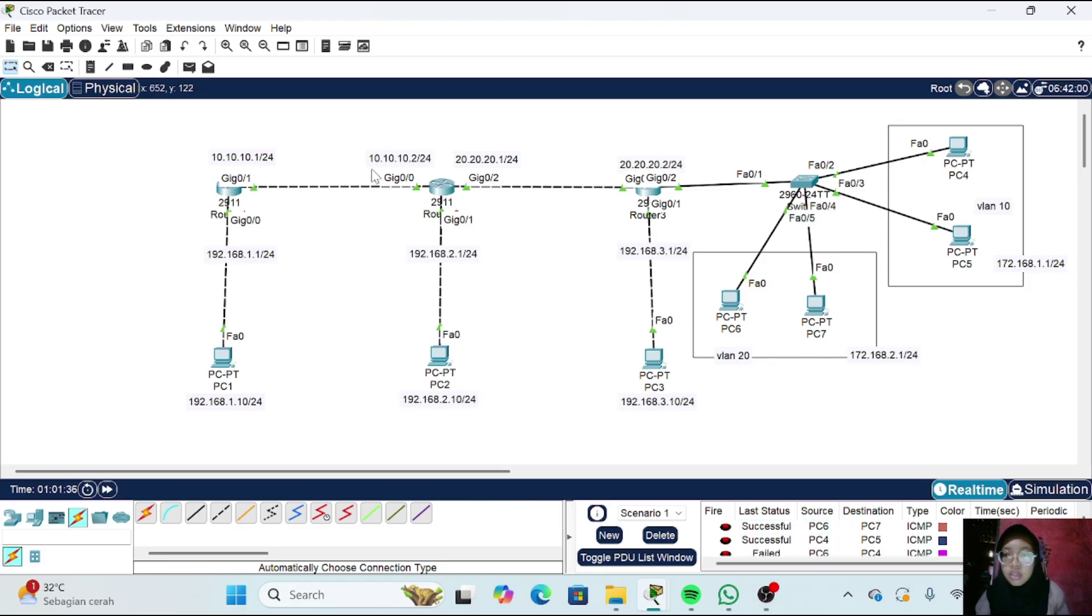
Send a simple PDU from PC3 to PC6 to test connectivity from Router3's LAN to VLAN 20
click(189, 67)
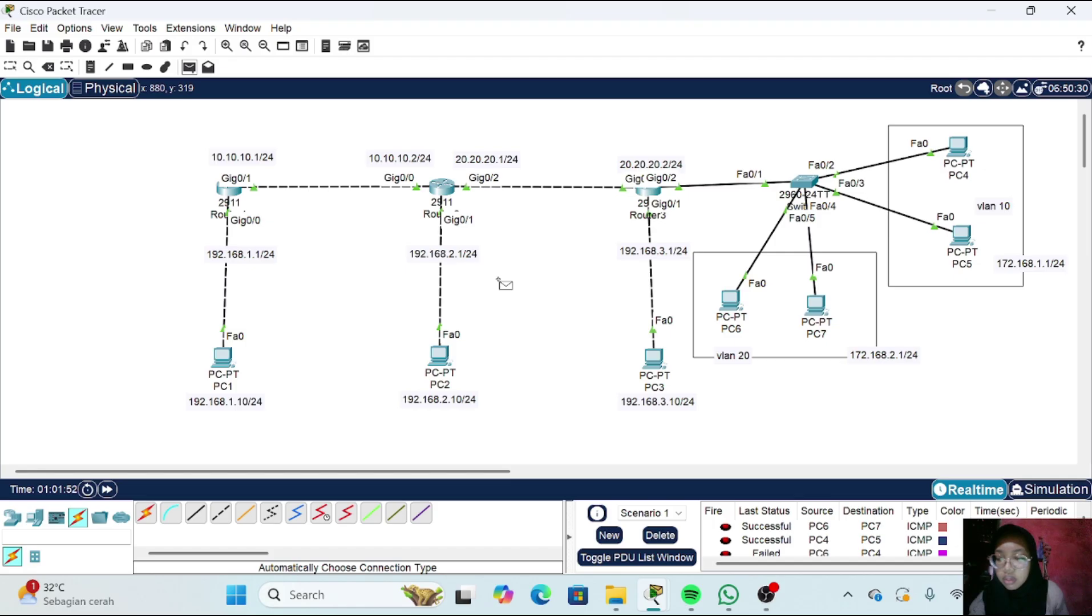
click(655, 356)
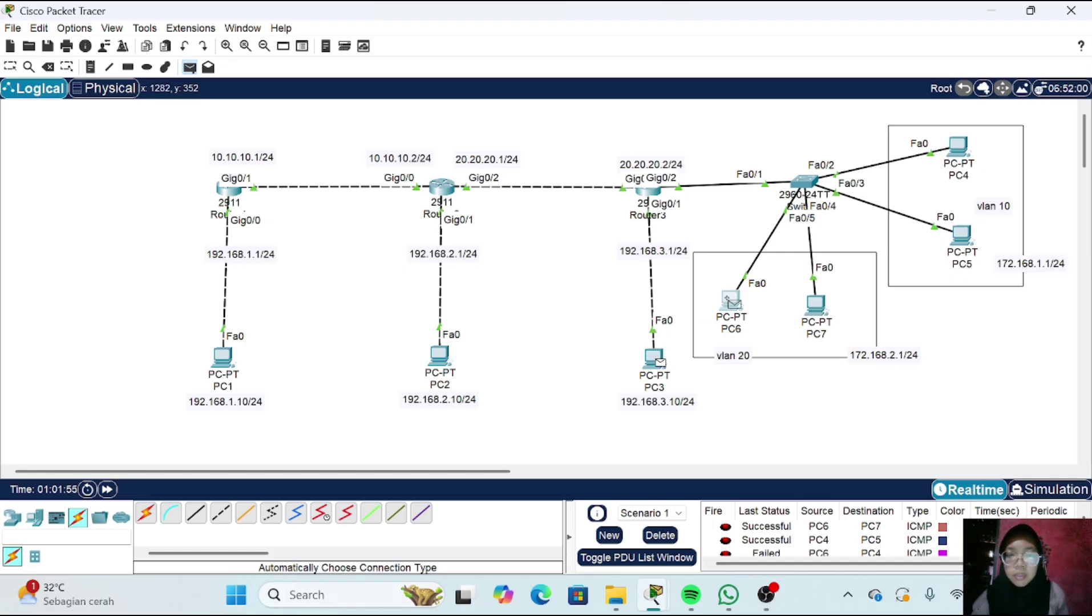
click(731, 299)
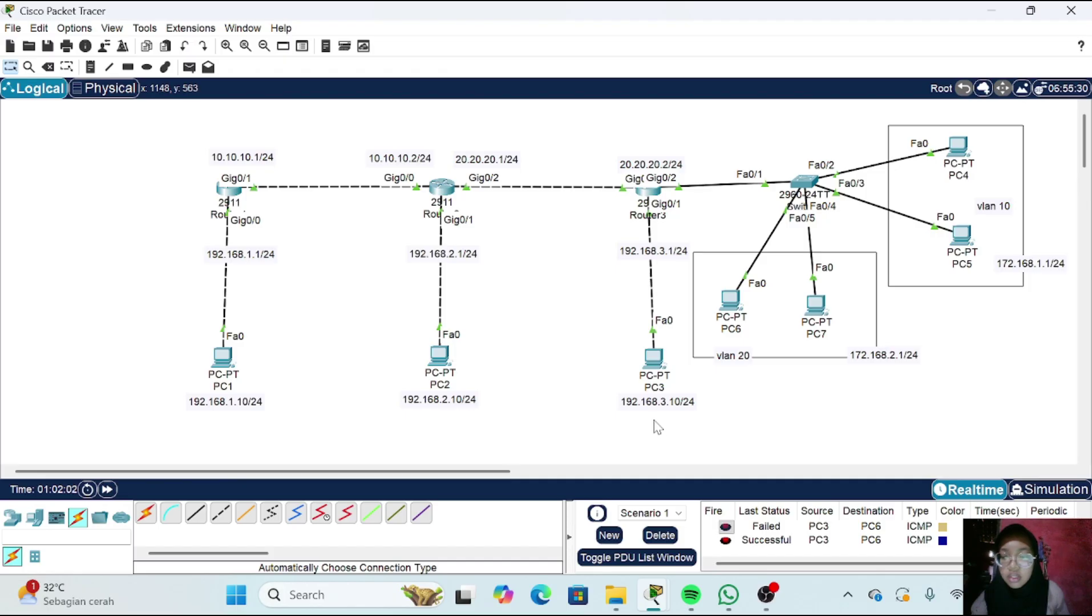
Send two simple PDUs from PC3 to PC5 to test connectivity from Router3's LAN to VLAN 10
click(189, 66)
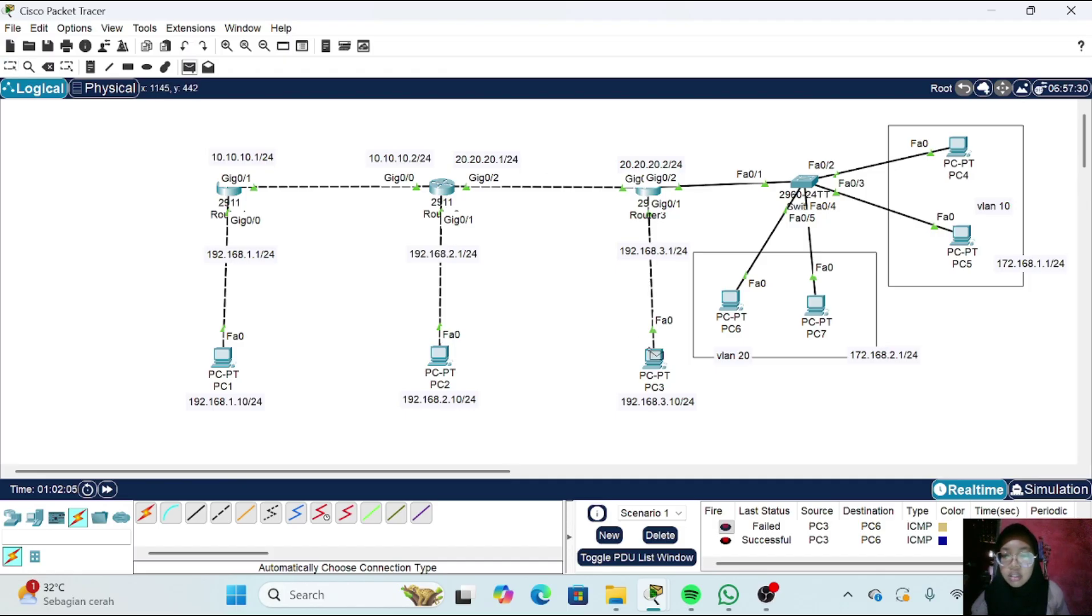
click(655, 355)
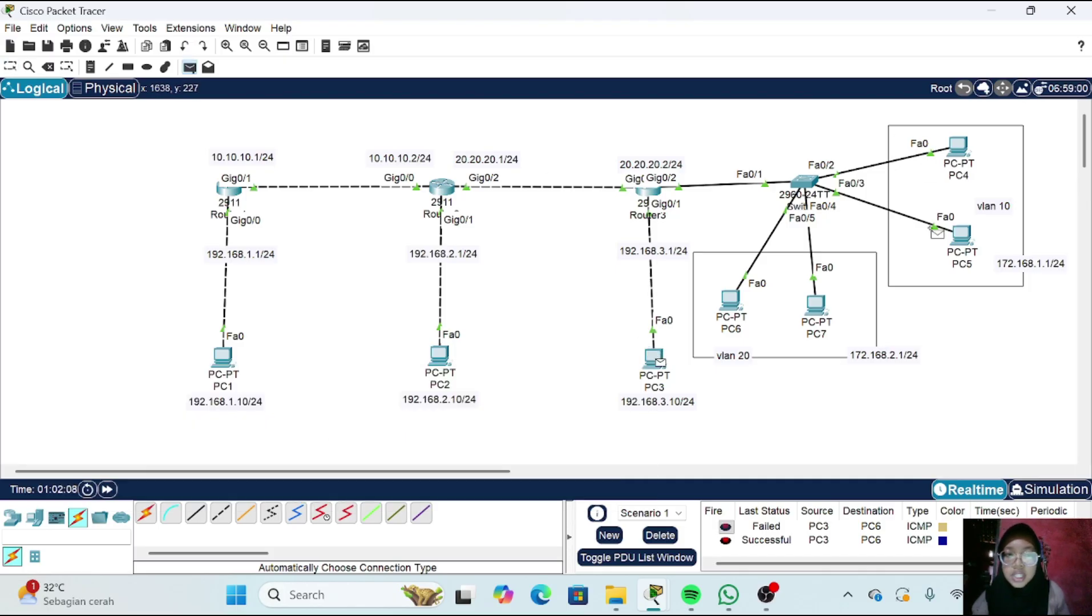
click(957, 231)
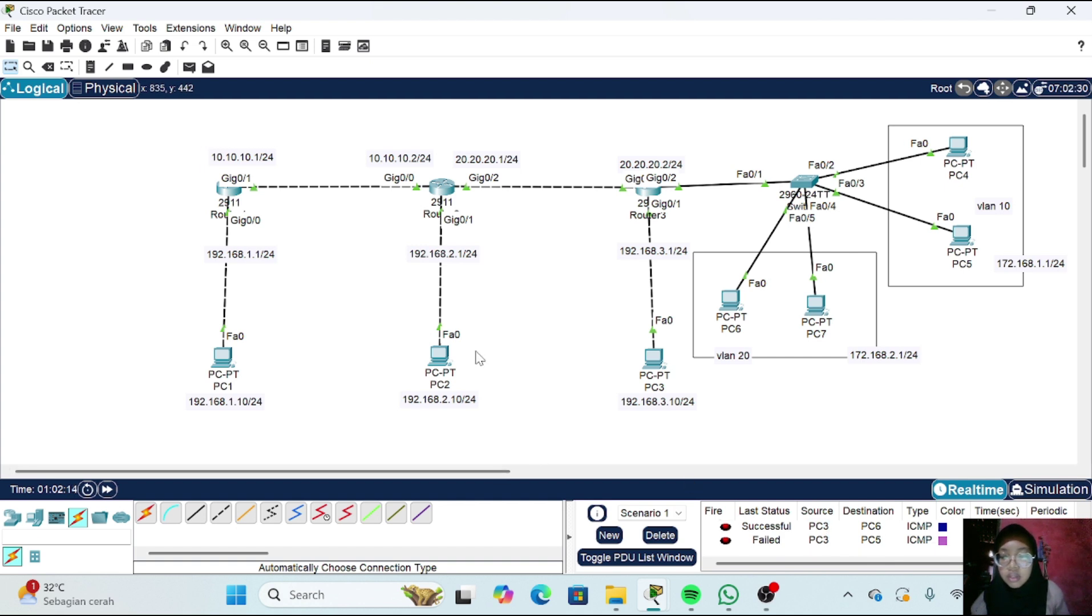
click(189, 66)
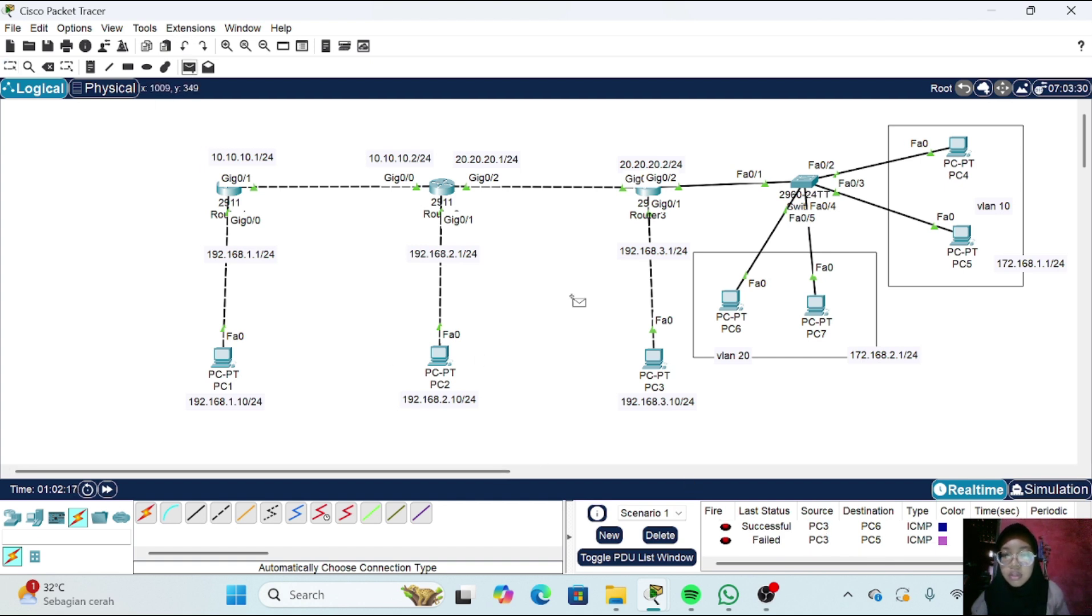
click(651, 349)
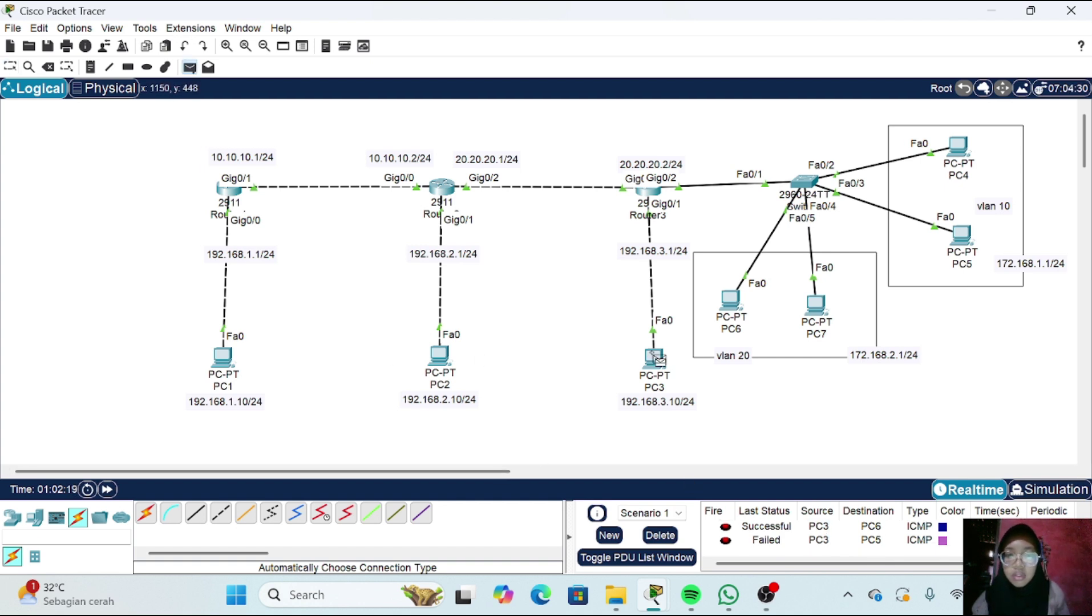
click(953, 237)
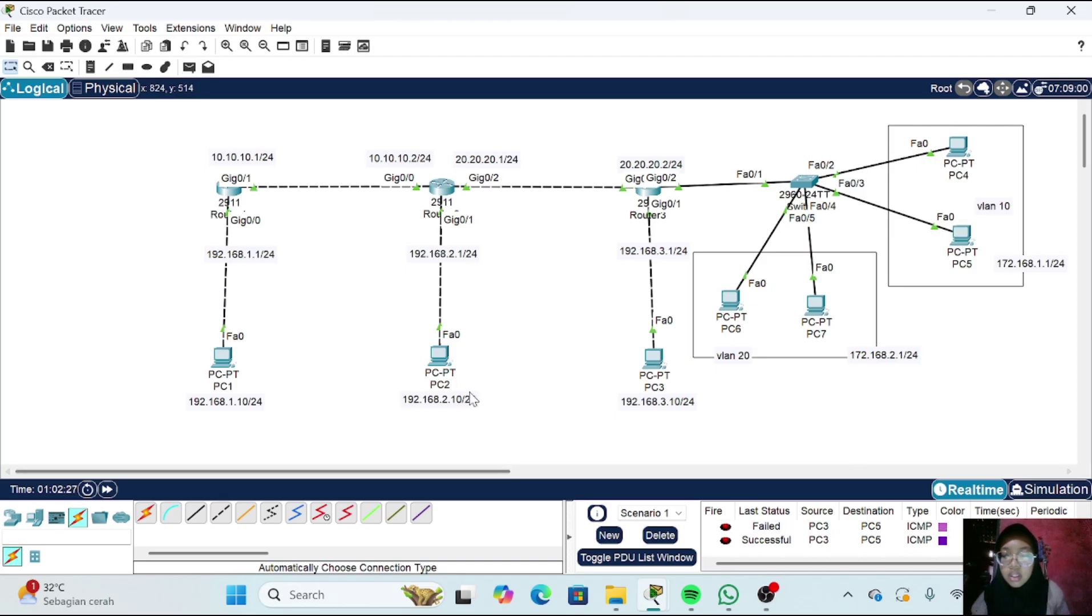
Send a simple PDU from PC2 to PC6 to test connectivity from Router2's LAN to VLAN 20 and check its status
click(189, 67)
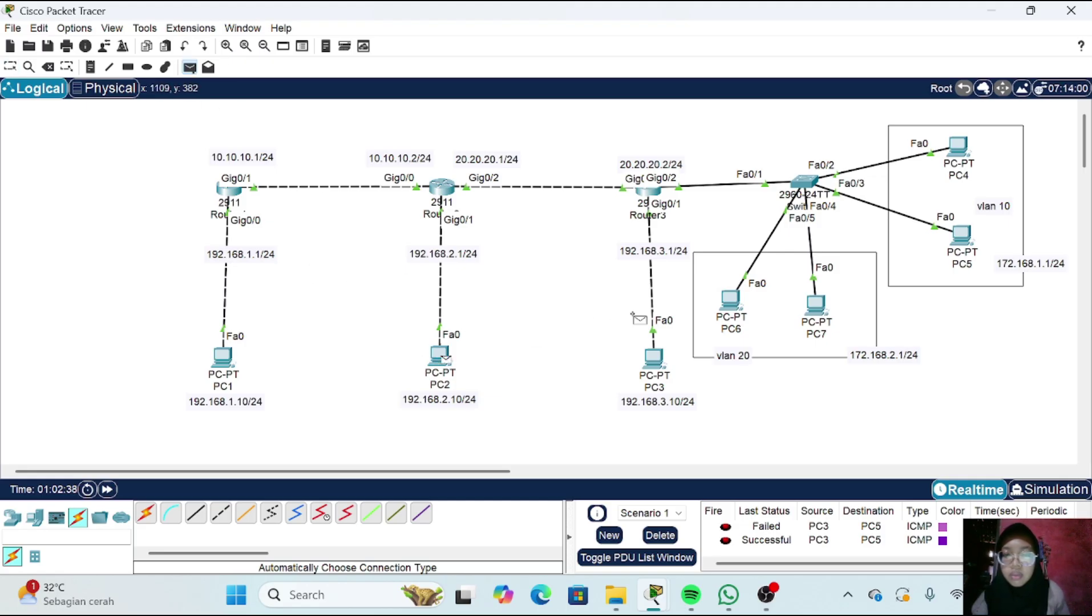
click(720, 303)
scroll(765, 548, down, 1)
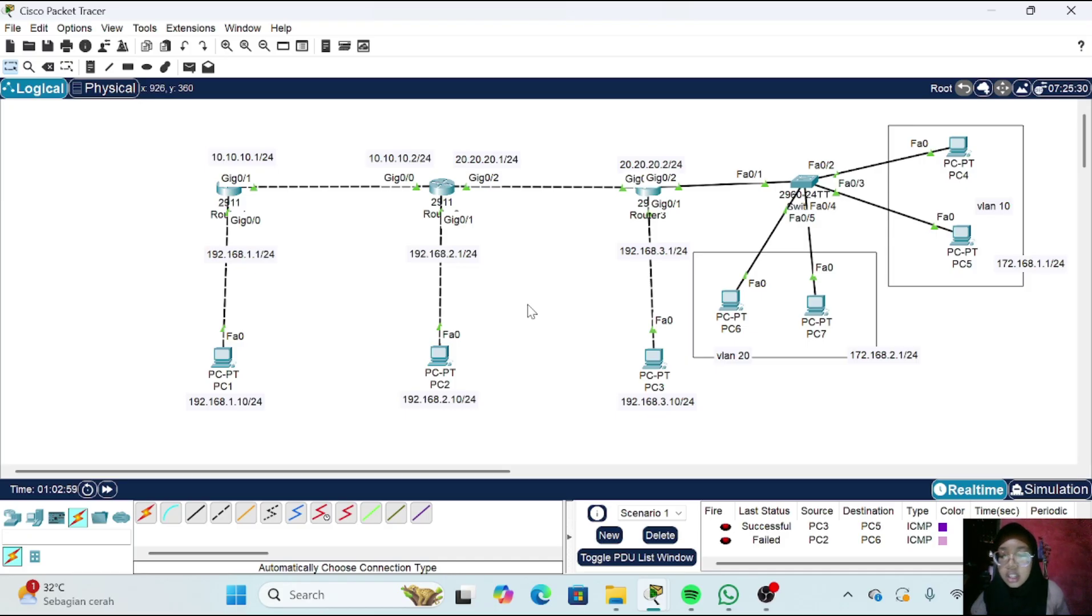
Open Router1's command line and enter global configuration mode
click(229, 188)
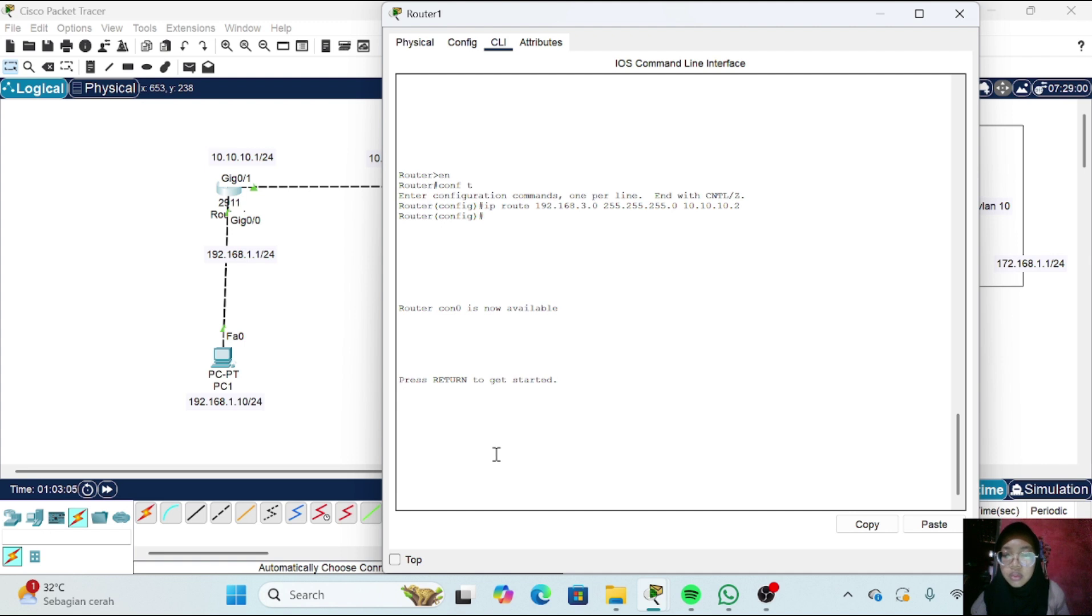
key(Return)
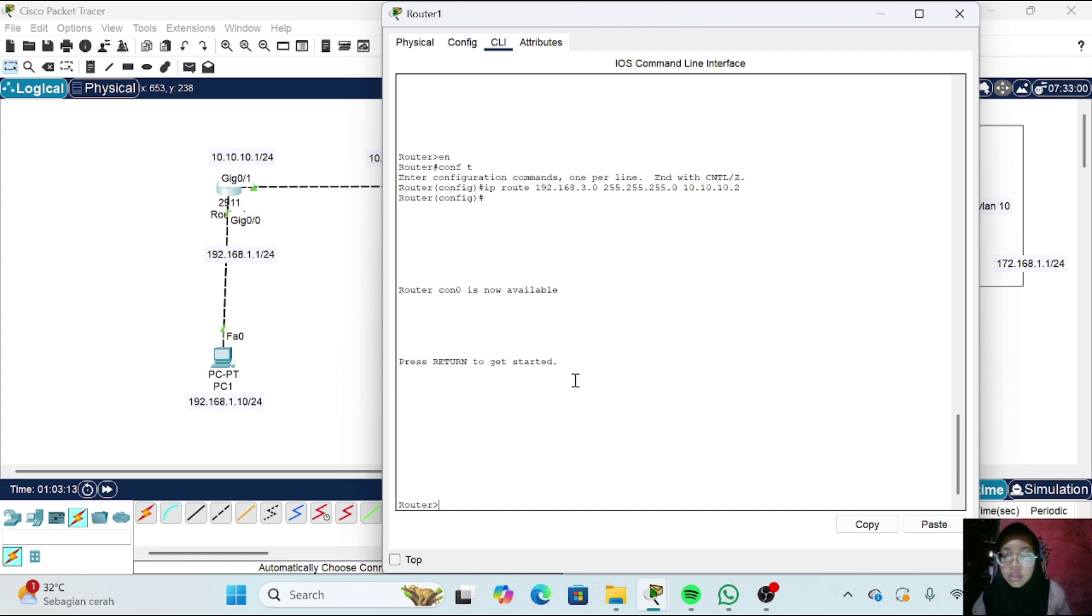
text(en)
key(Return)
text(conf t)
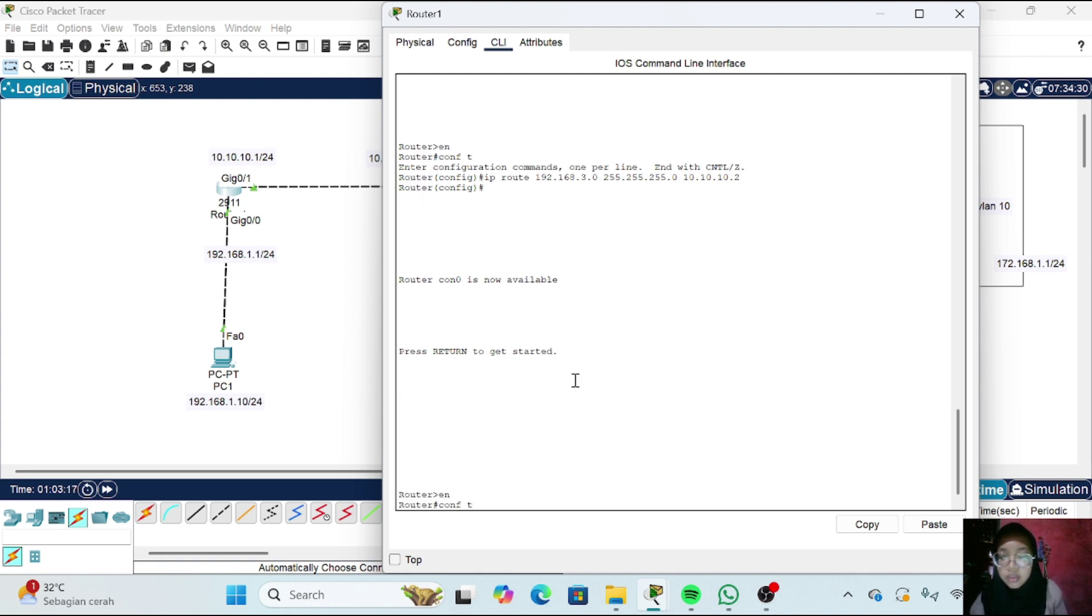
key(Return)
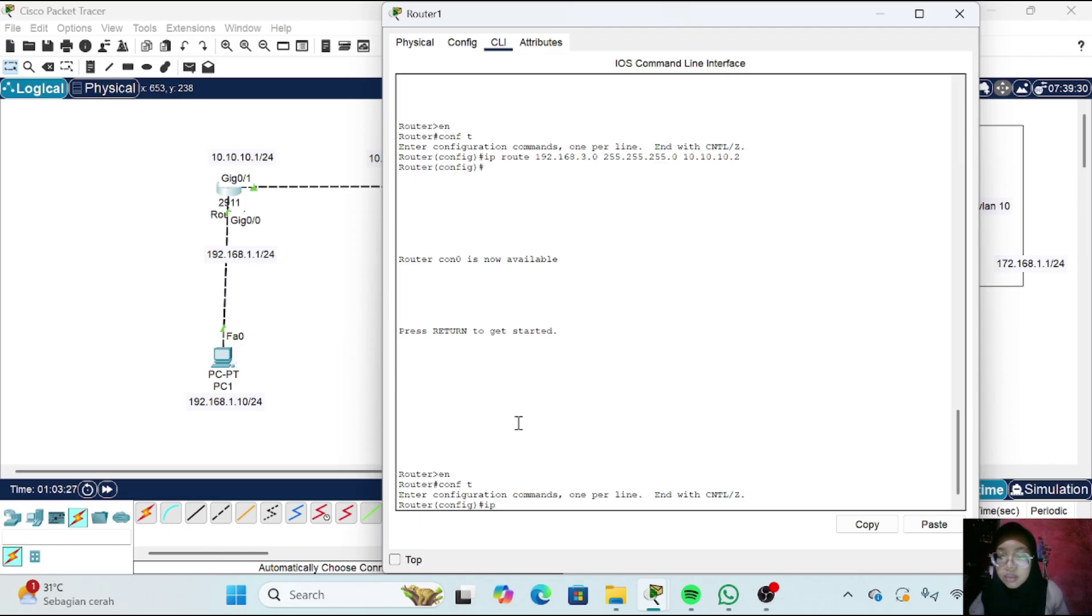
Add a static route on Router1 to 172.168.1.0 255.255.255.0 via next hop 10.10.10.2
text(ip route 1)
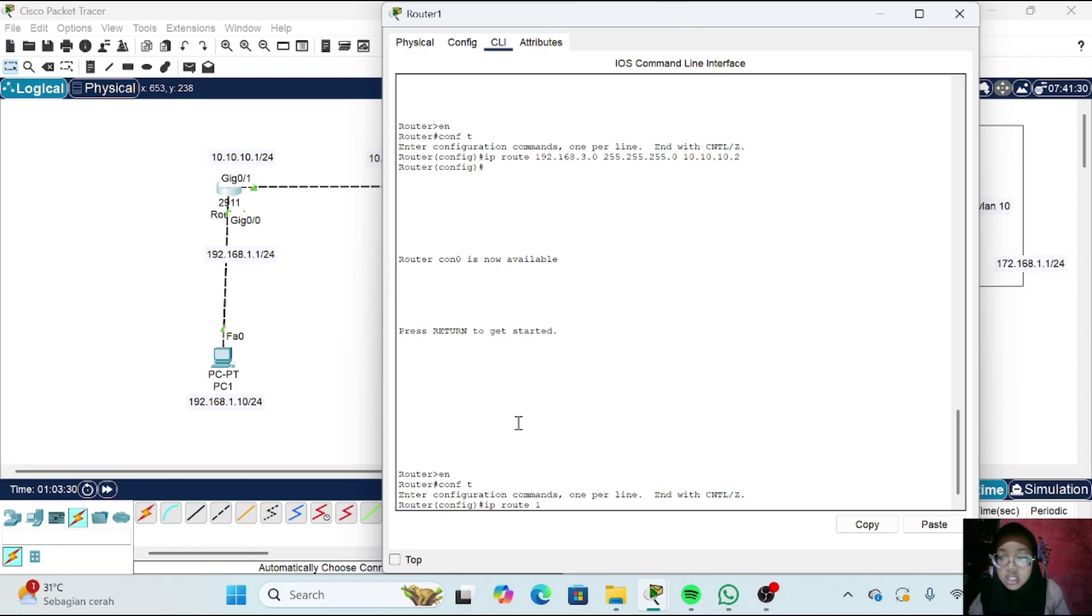
text(72.168)
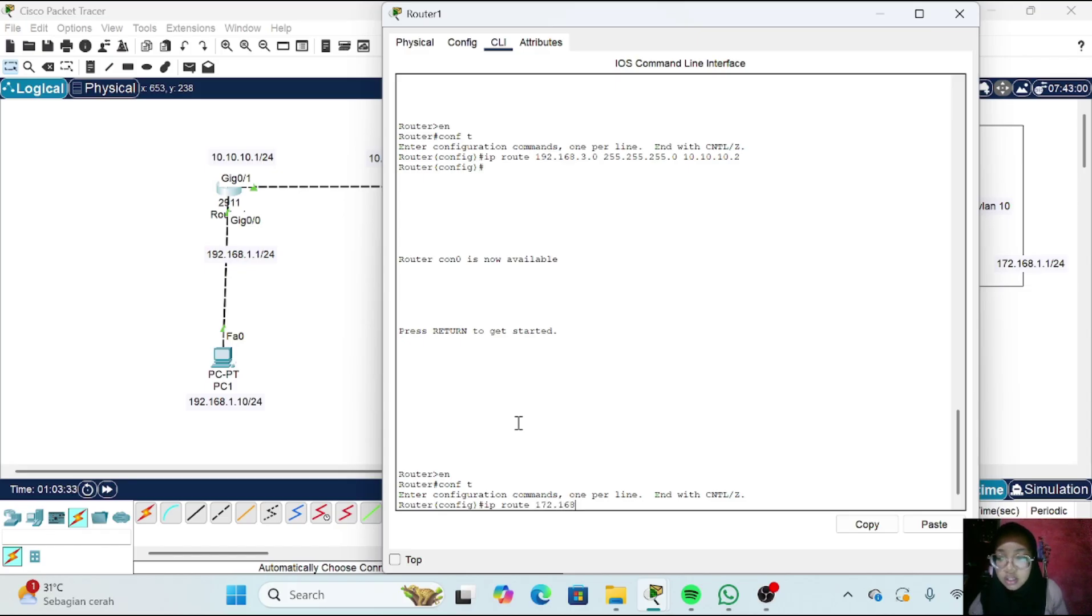
text(.1.0 255.255.255.0)
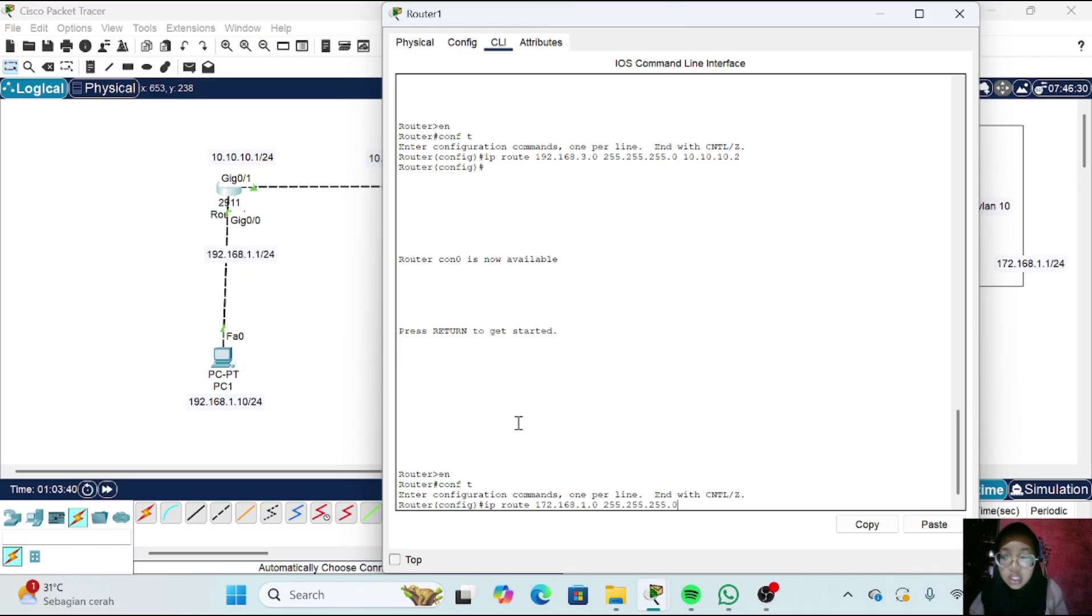
drag(604, 13, 723, 21)
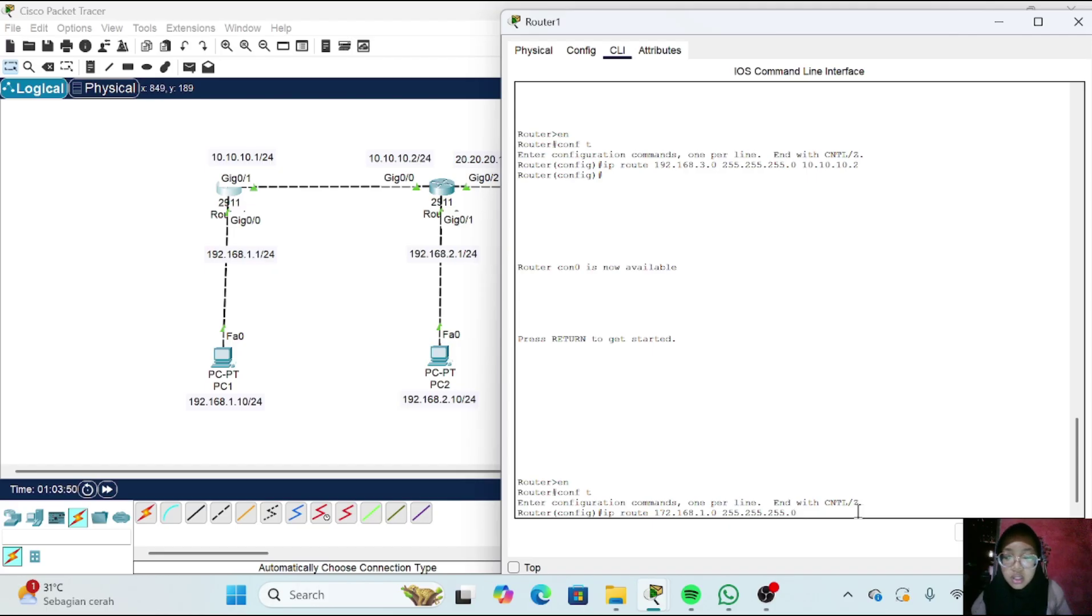
text(.10.10.2)
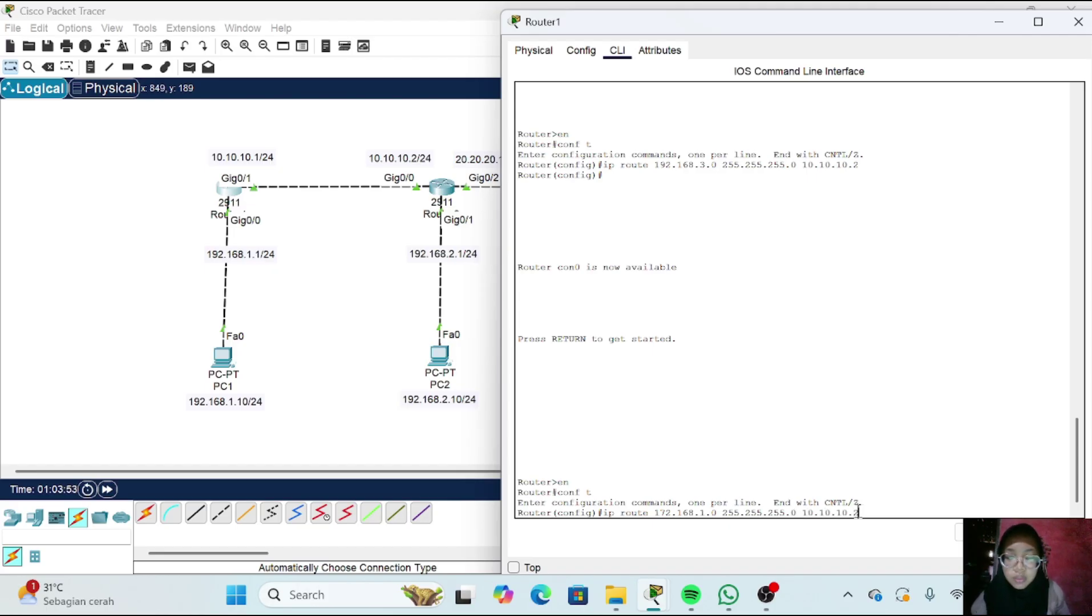
key(Return)
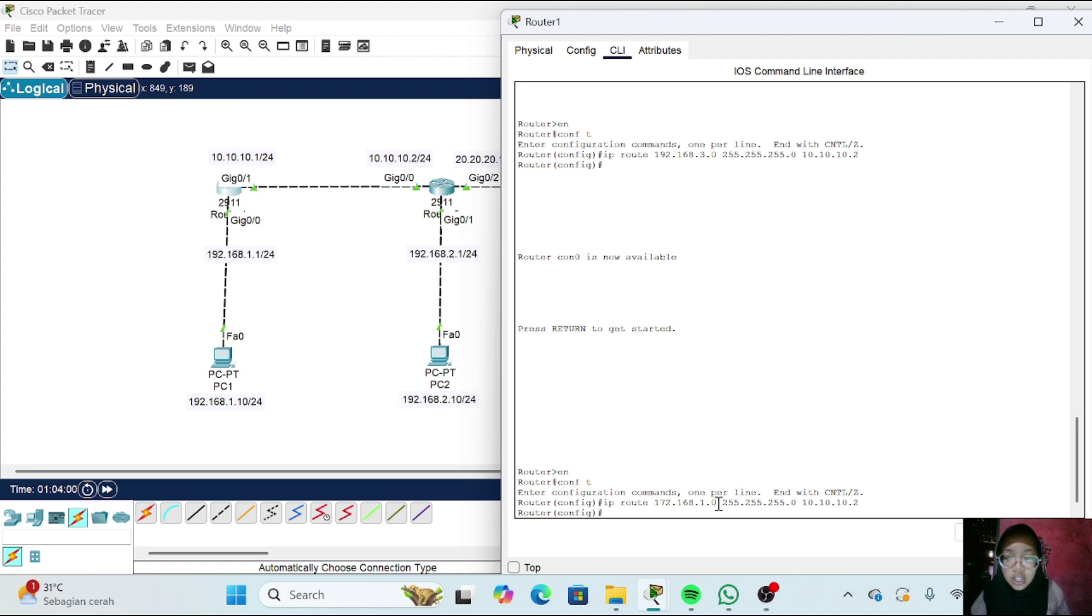
Add a static route on Router1 to 172.168.2.0 255.255.255.0 via next hop 10.10.10.2
key(Up)
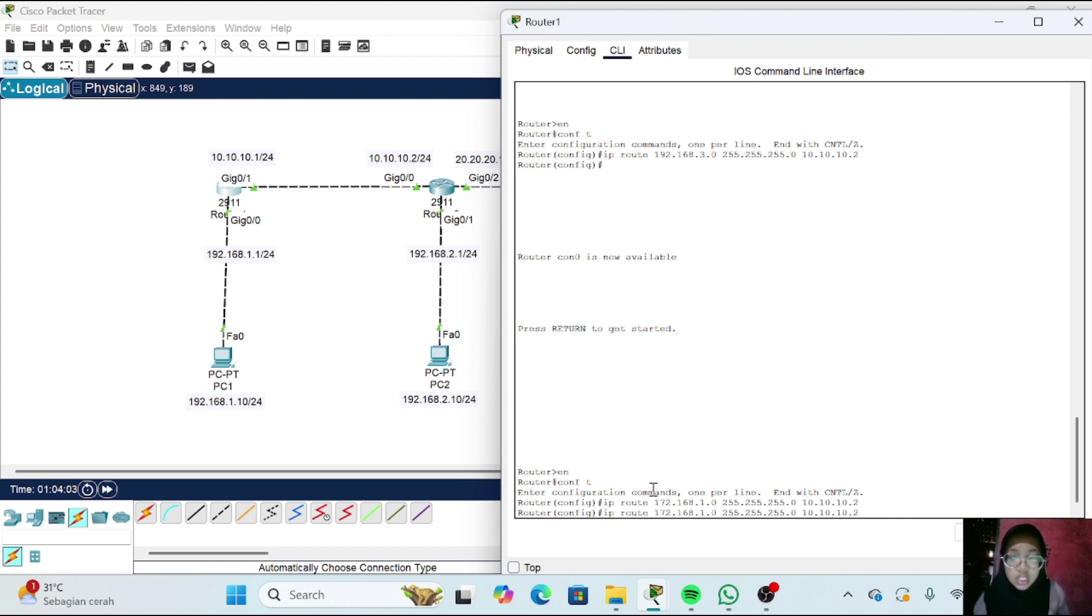
key(BackSpace)
text(2)
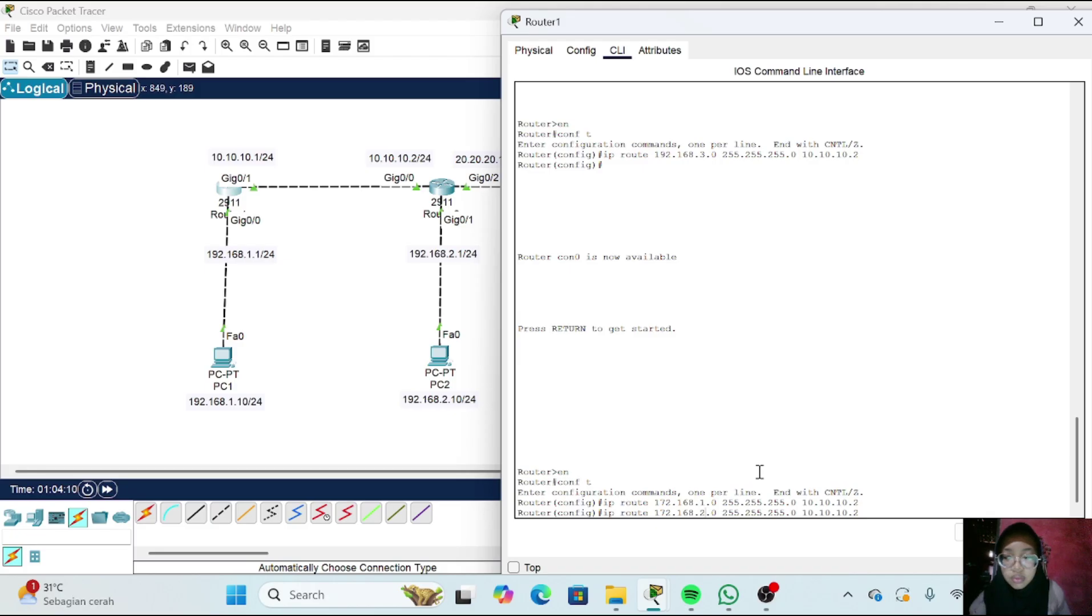
drag(717, 513, 656, 512)
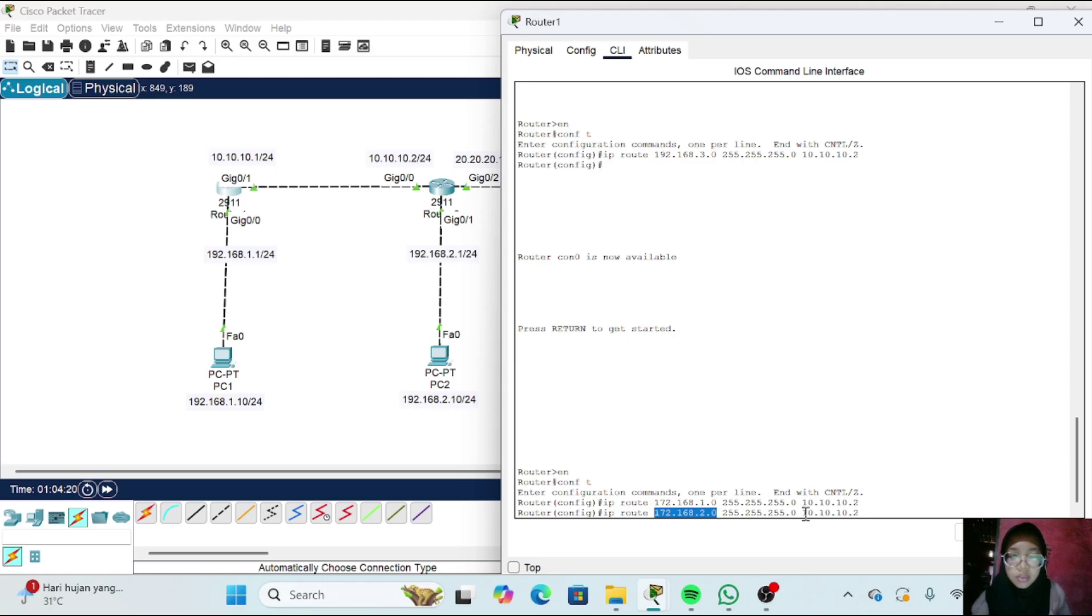
drag(797, 513, 723, 513)
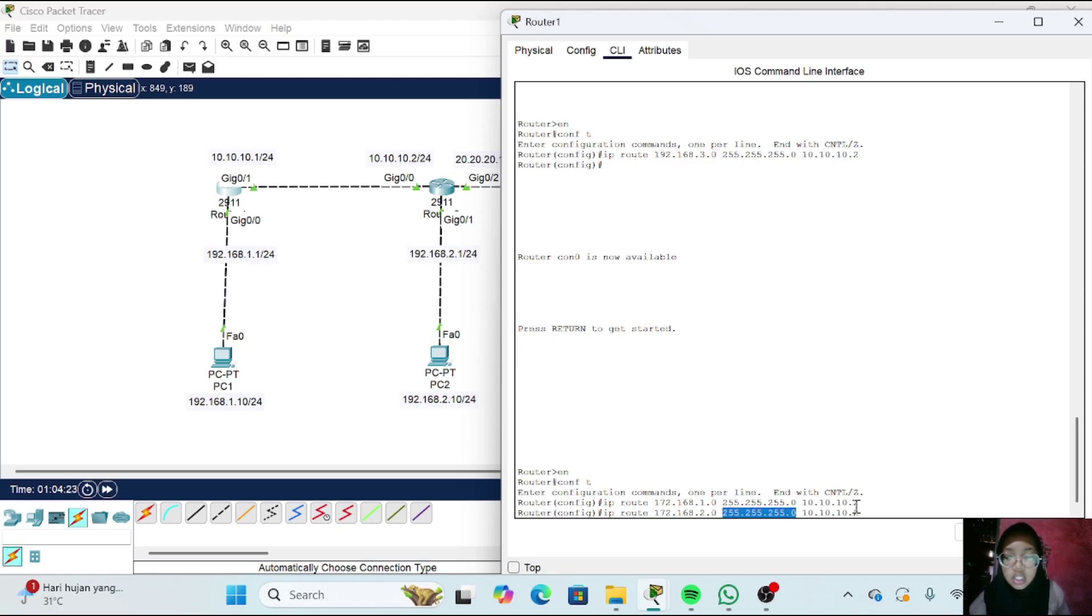
drag(879, 513, 803, 511)
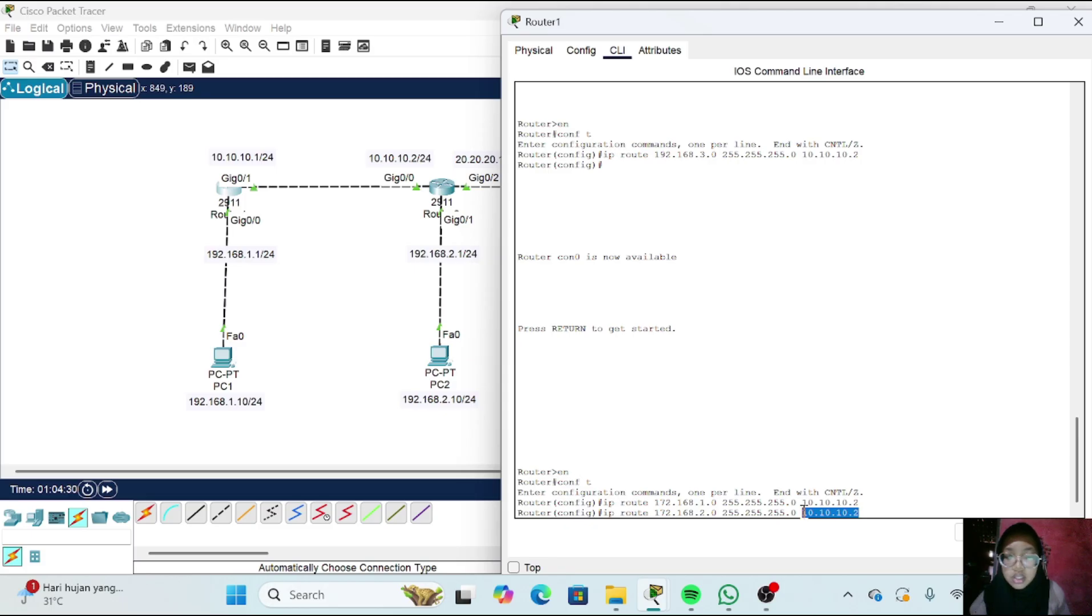
key(Return)
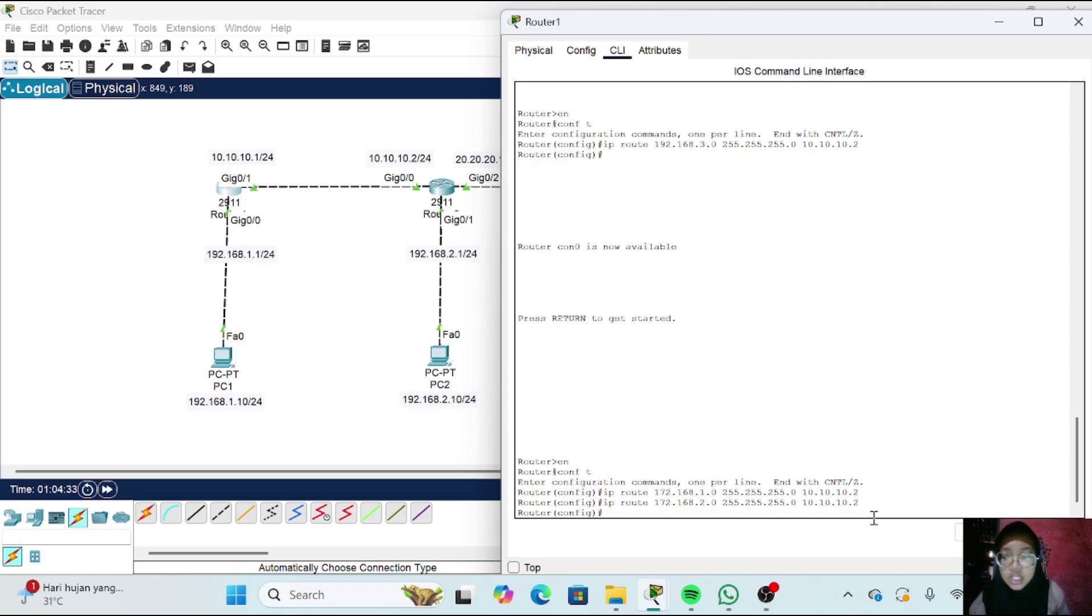
Display Router1's routing table with do sh ip route, check its static routes and return to the topology
text(do sh ip rpute)
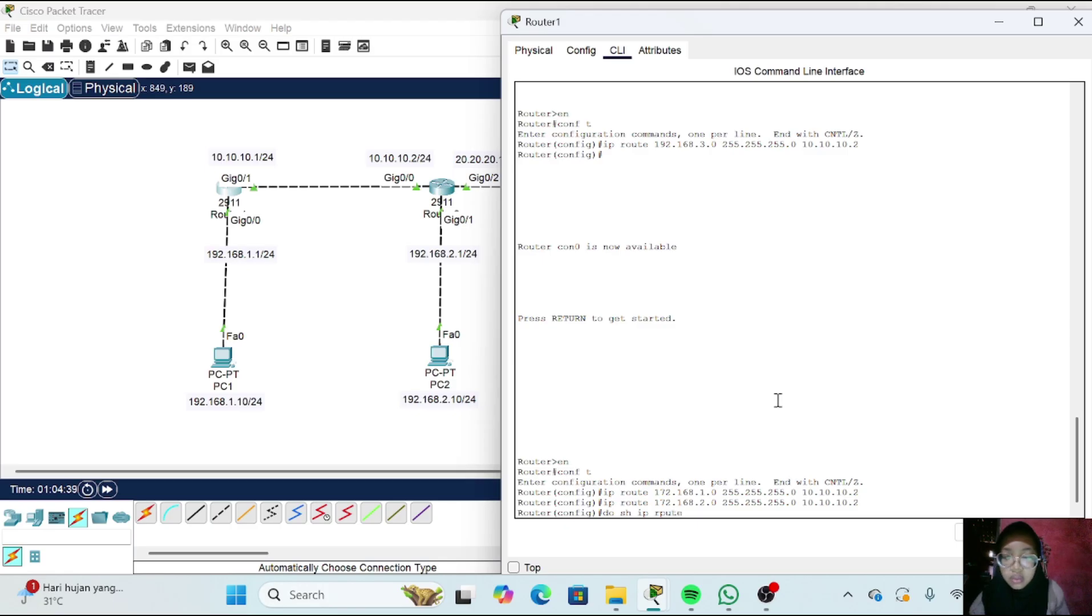
key(BackSpace)
key(BackSpace)
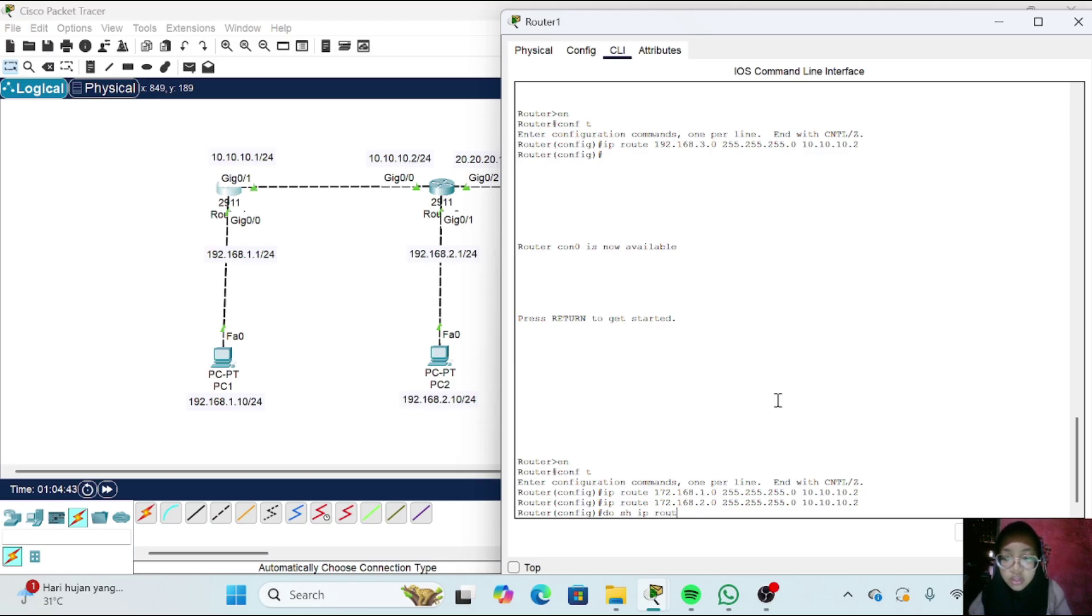
text(oute)
key(Return)
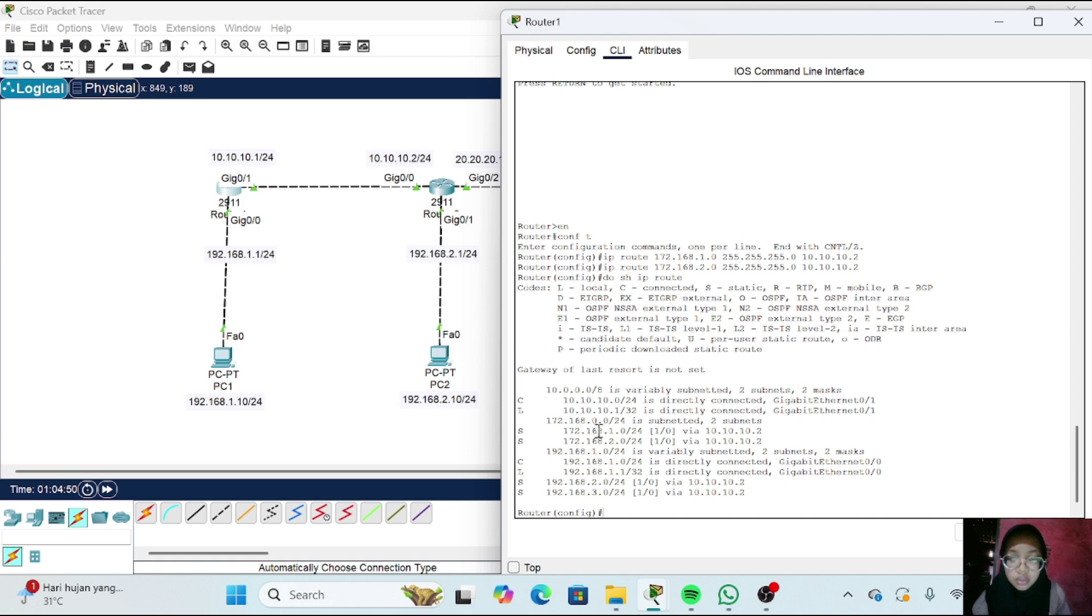
mouse_move(609, 422)
mouse_down()
mouse_move(627, 440)
mouse_move(616, 421)
mouse_up()
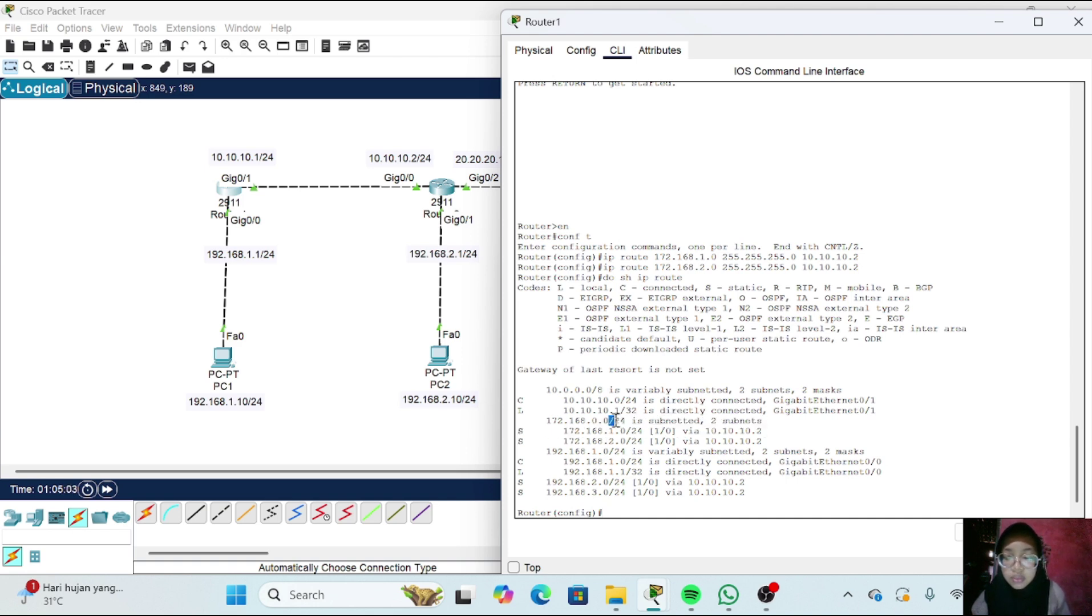
click(368, 357)
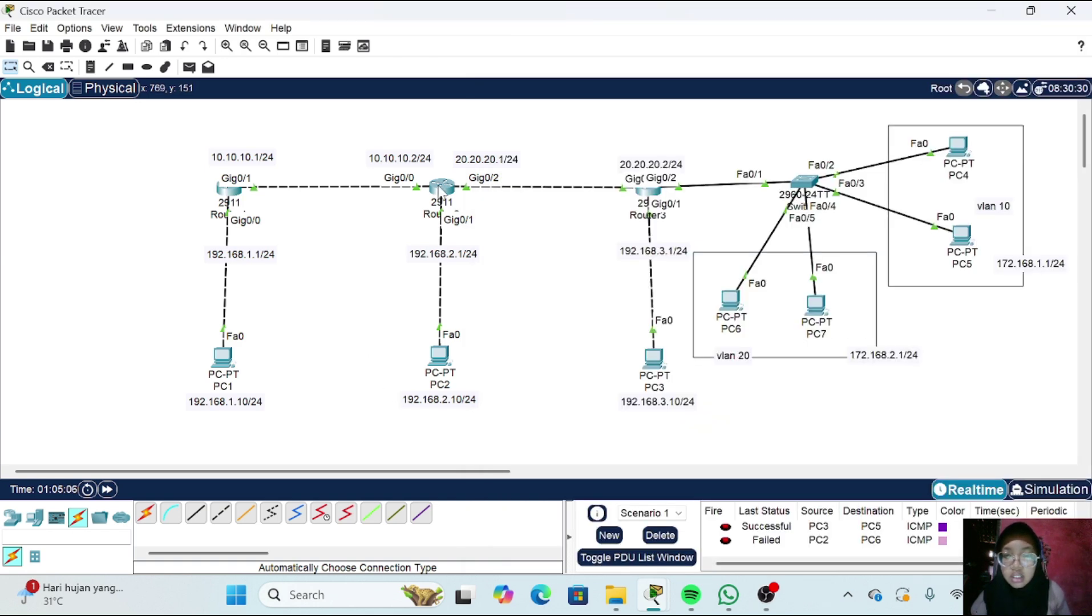
Open Router2's command line and enter global configuration mode
click(438, 187)
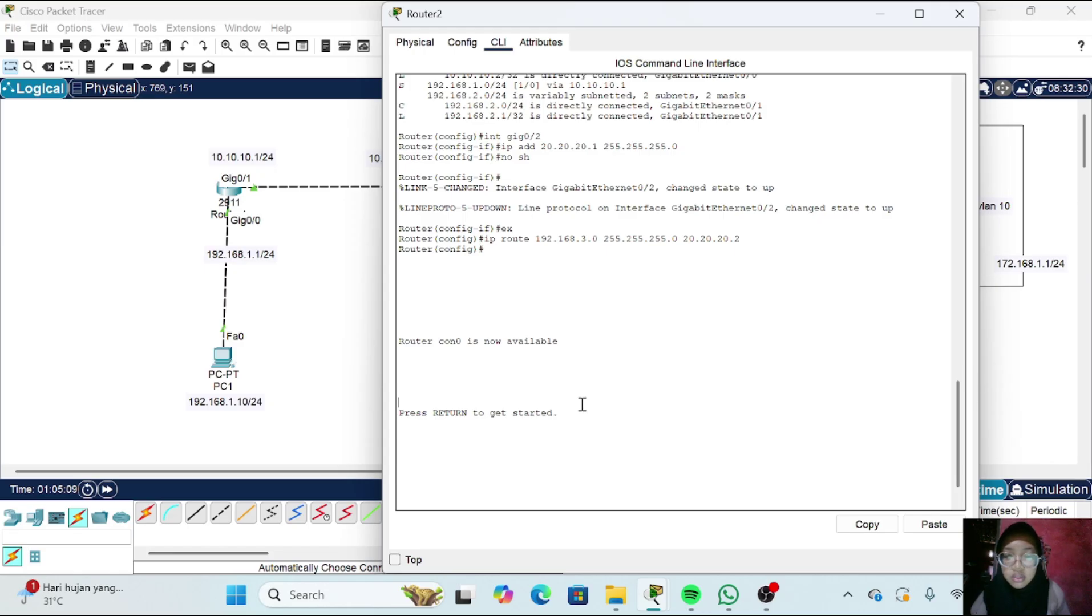
key(Return)
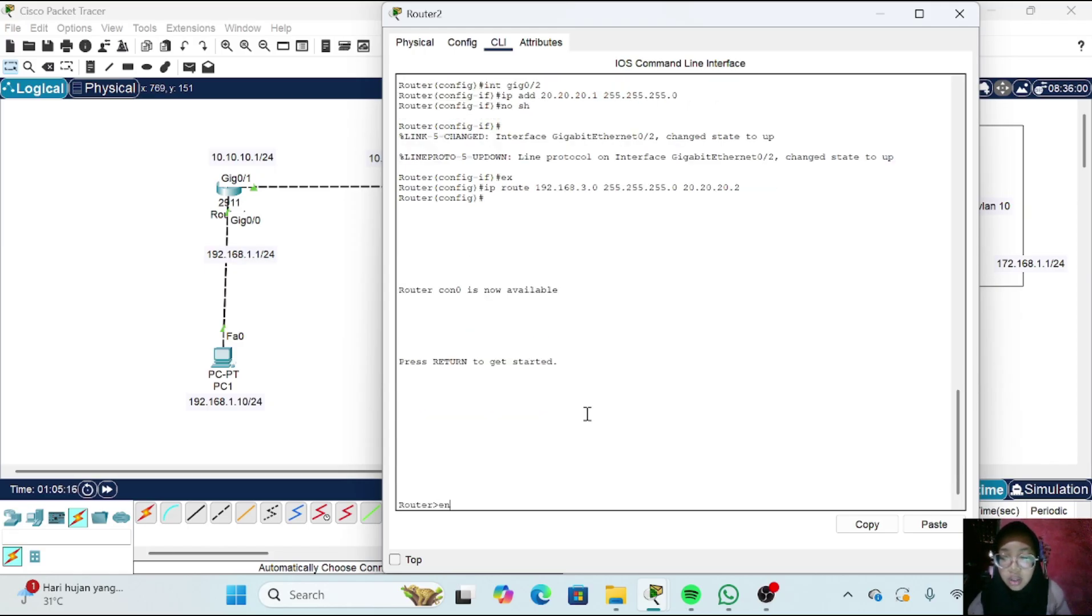
text(en)
key(Return)
text(conf t)
key(Return)
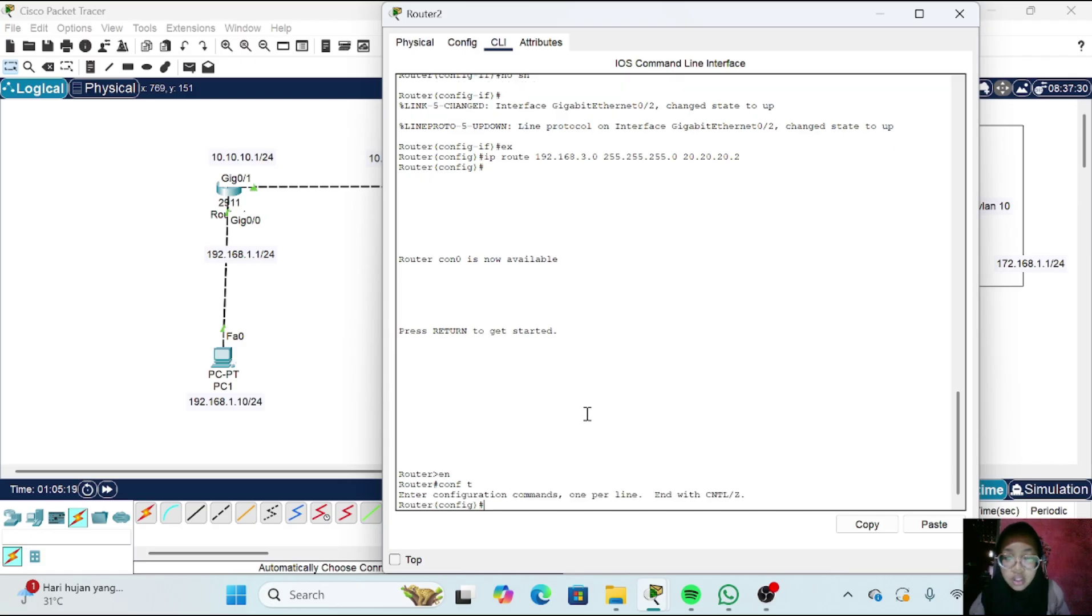
Add a static route on Router2 to 172.168.1.0 255.255.255.0 via next hop 20.20.20.2
text(ip route 172)
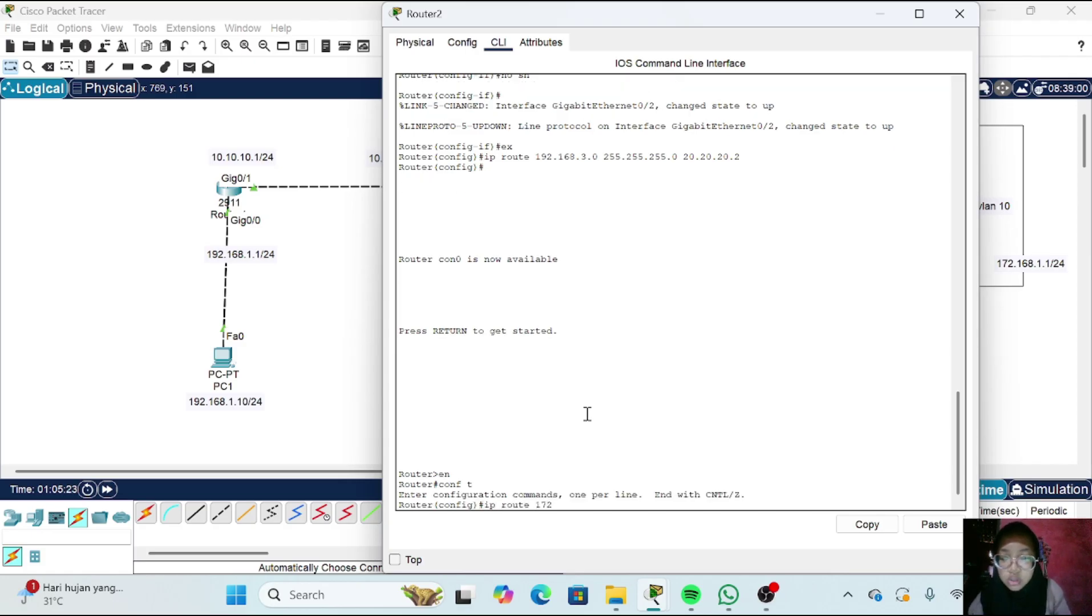
text(.168.1.)
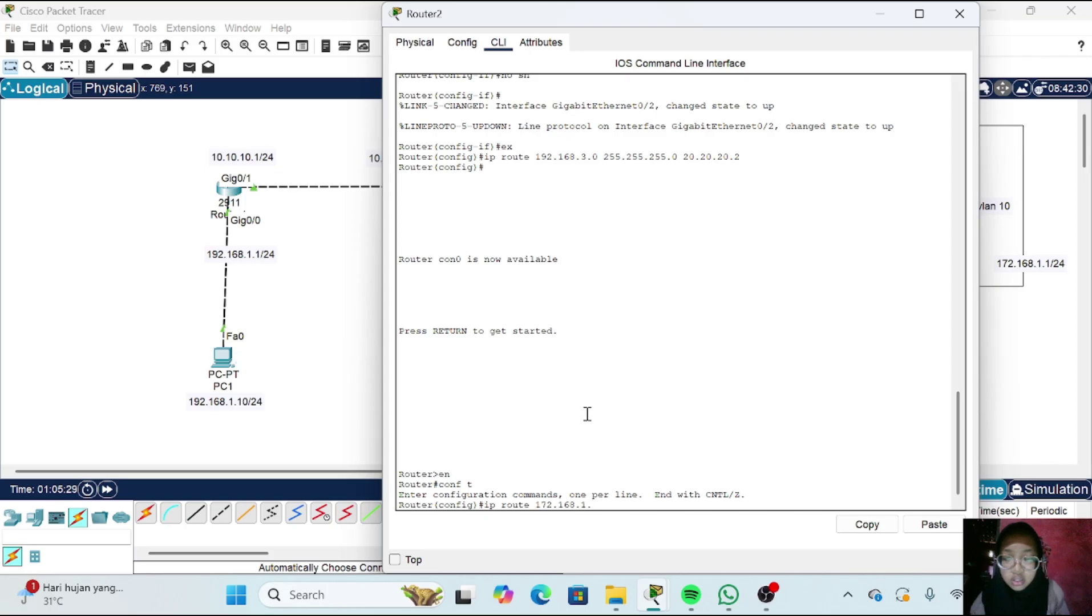
text(0 255.255)
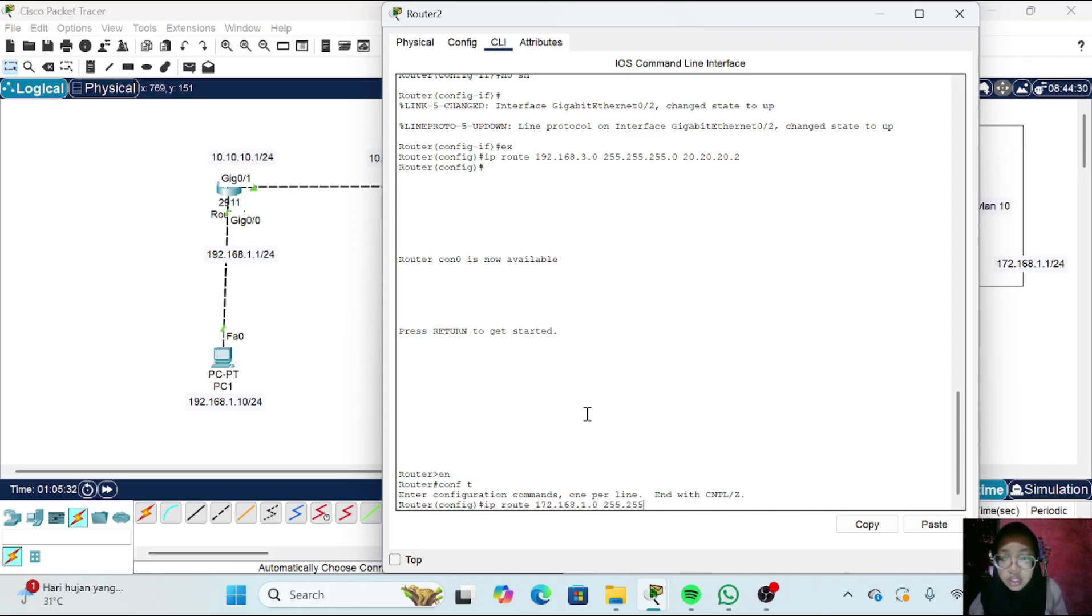
text(.255.0)
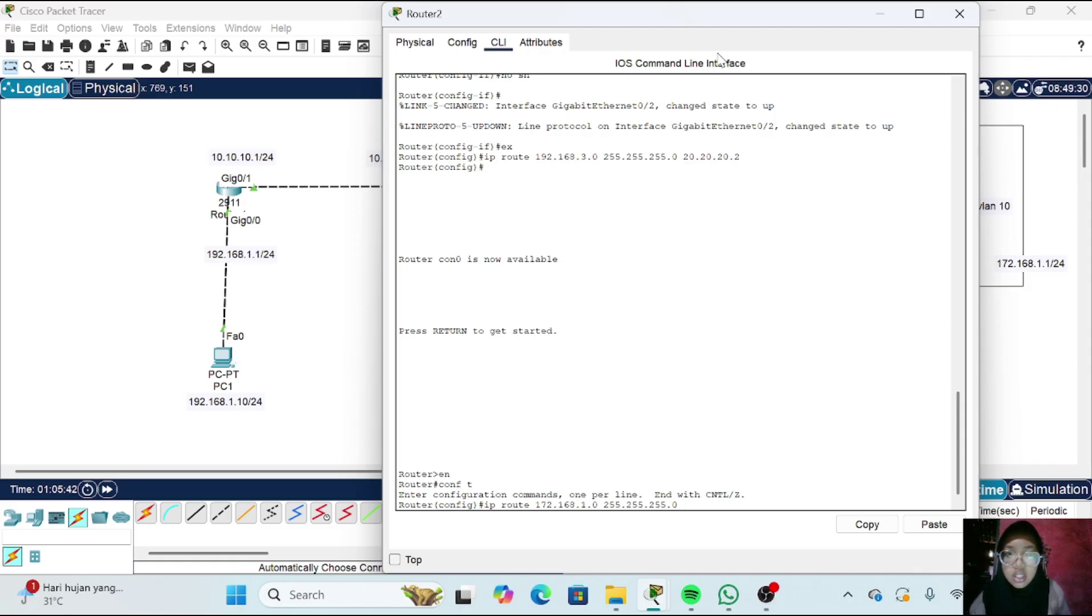
drag(710, 22, 674, 166)
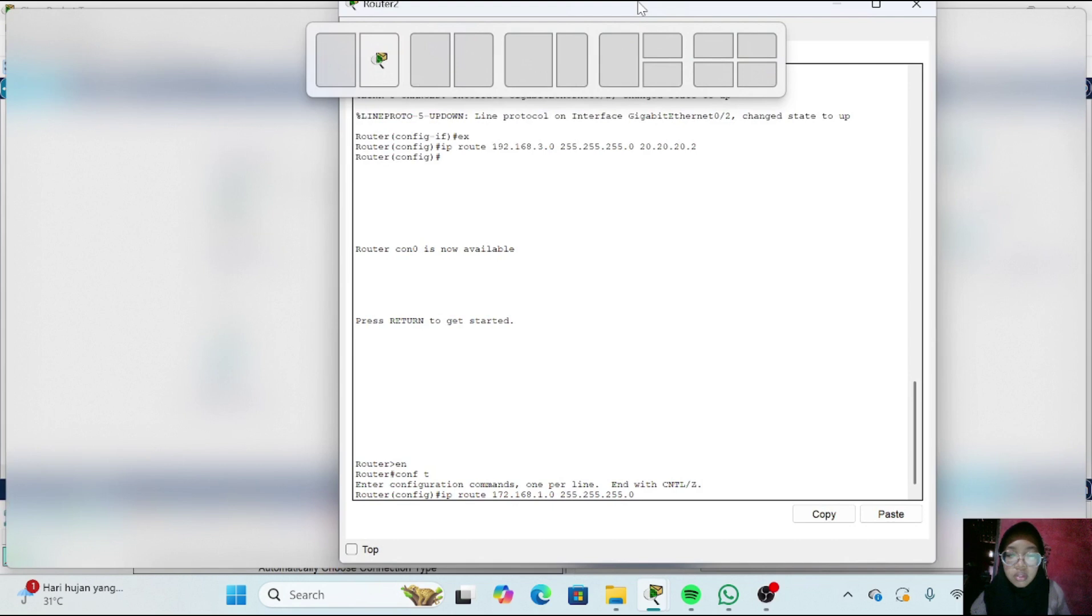
drag(628, 9, 654, 21)
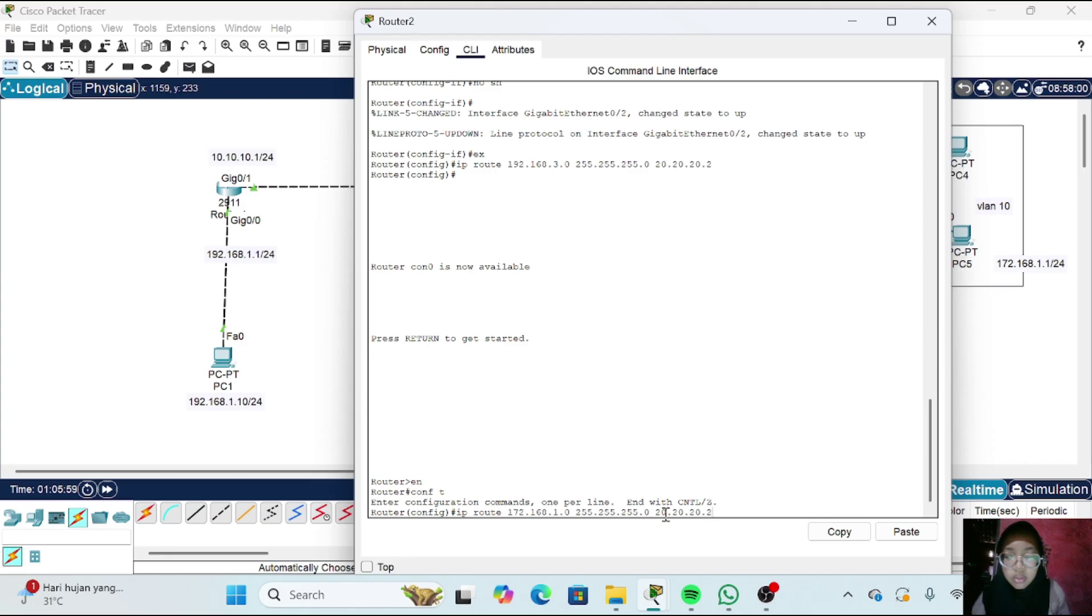
key(Return)
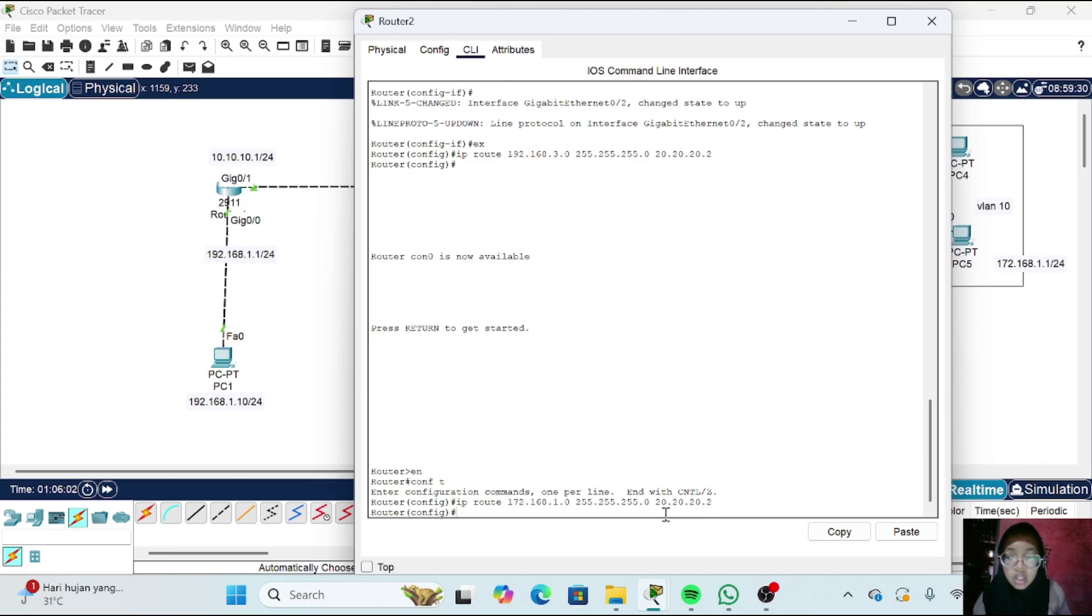
Add a static route on Router2 to 172.168.2.0 255.255.255.0 via next hop 20.20.20.2
key(Up)
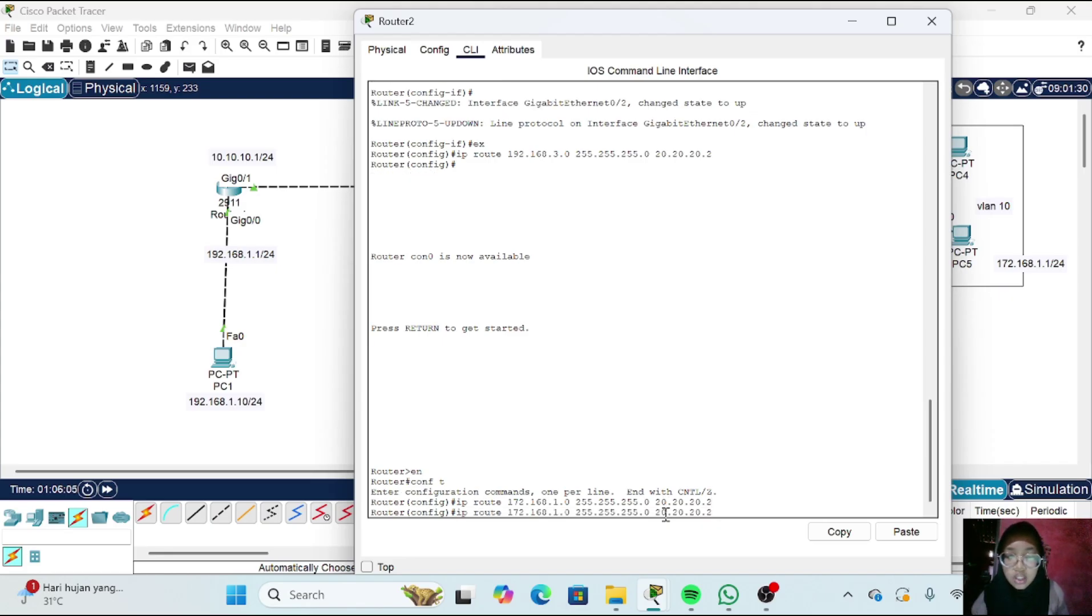
key(BackSpace)
text(2)
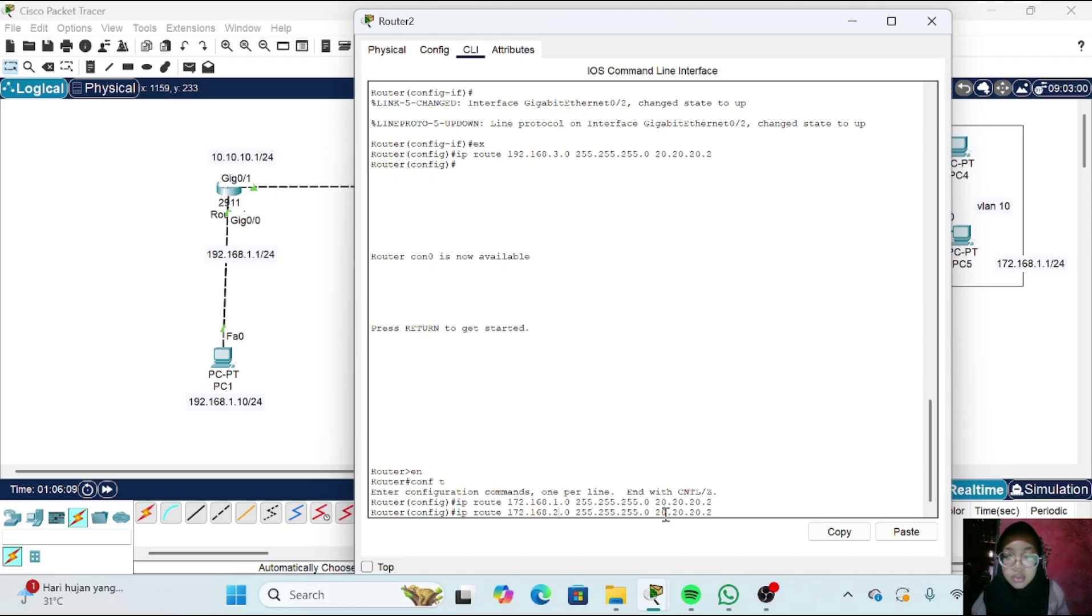
key(Return)
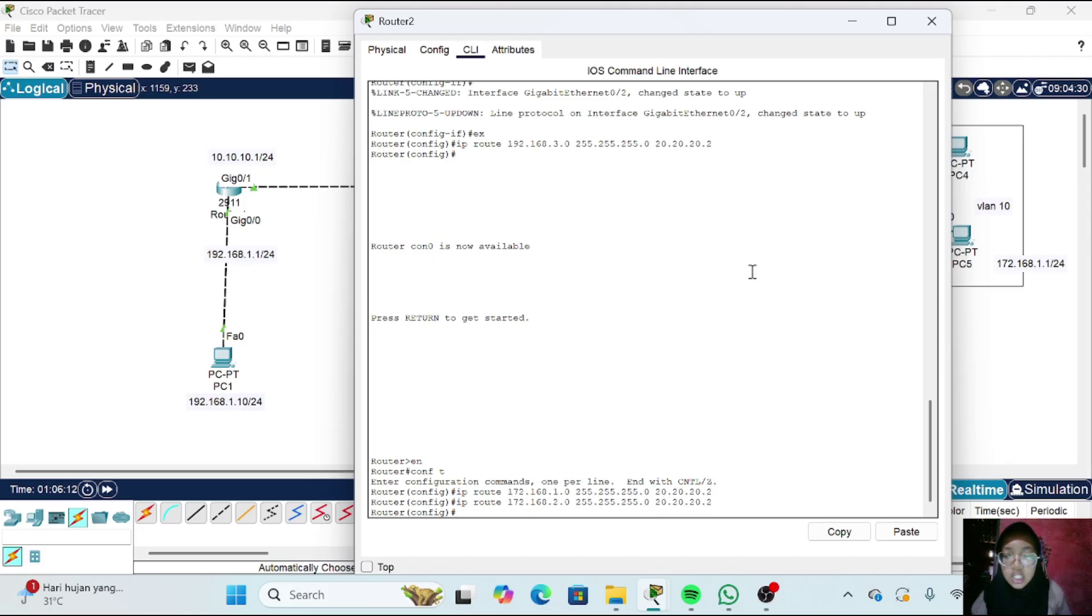
Display Router2's routing table with do sh ip route, check its static routes and return to the topology
text(do sh ip route)
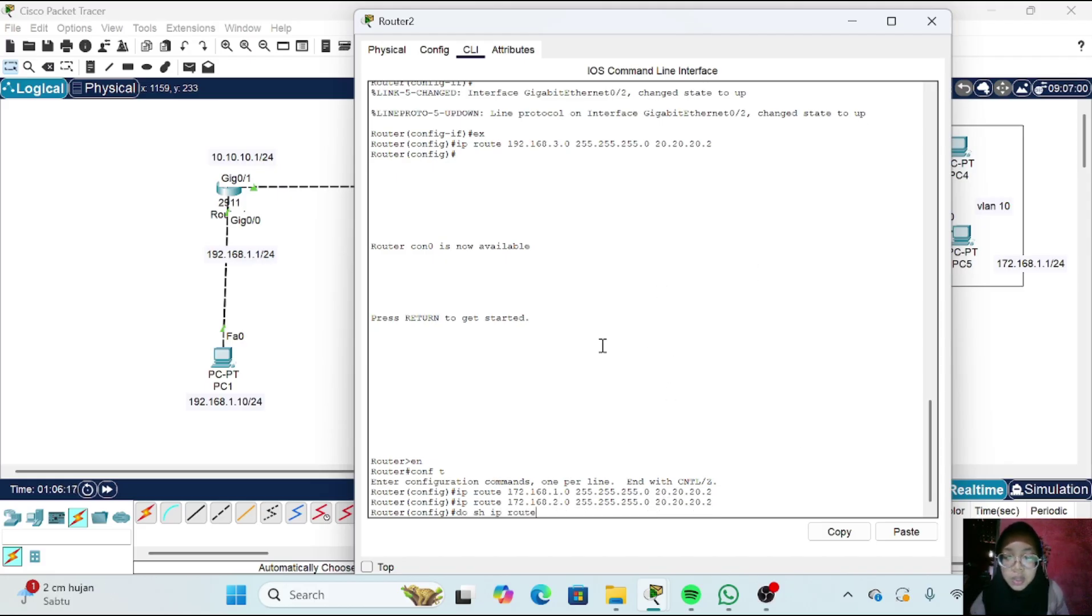
key(Return)
drag(479, 461, 471, 470)
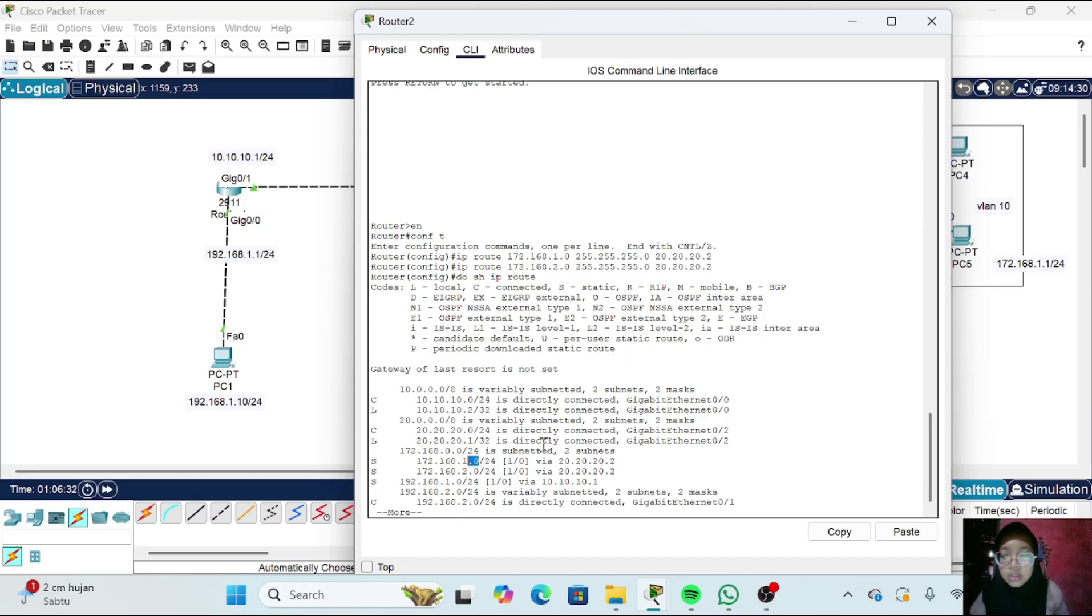
key(alt+F4)
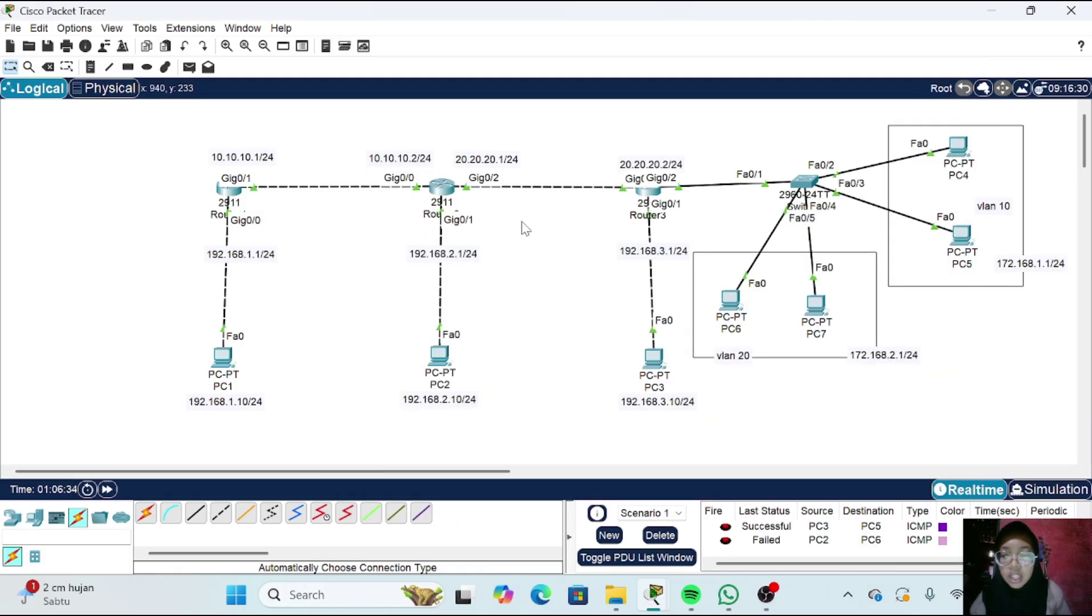
Send a simple PDU from PC1 to PC6 in VLAN 20 and check its status in the PDU list
click(190, 68)
click(222, 357)
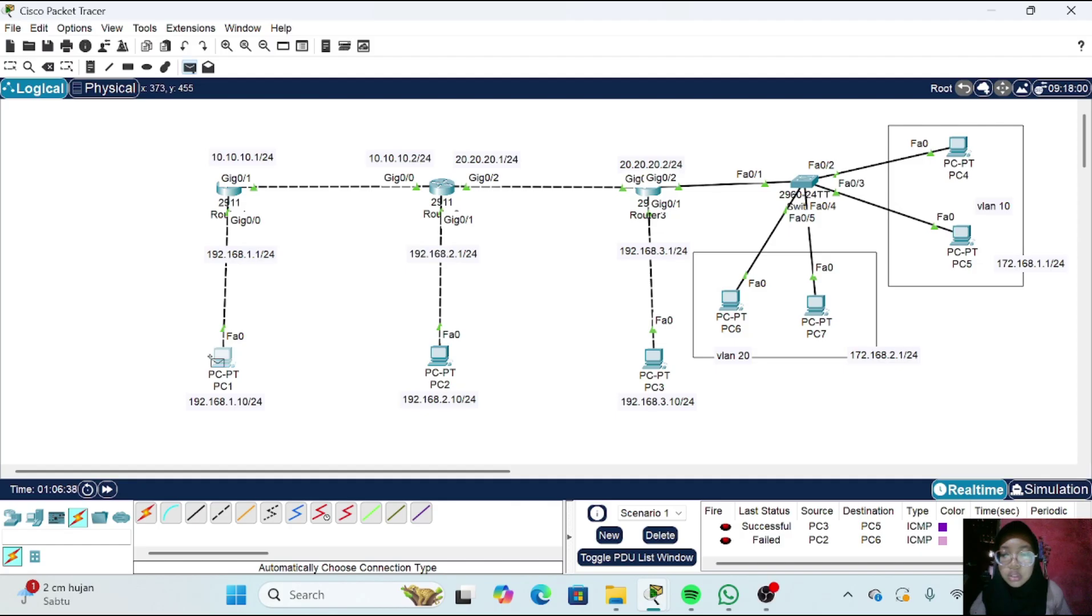
click(732, 300)
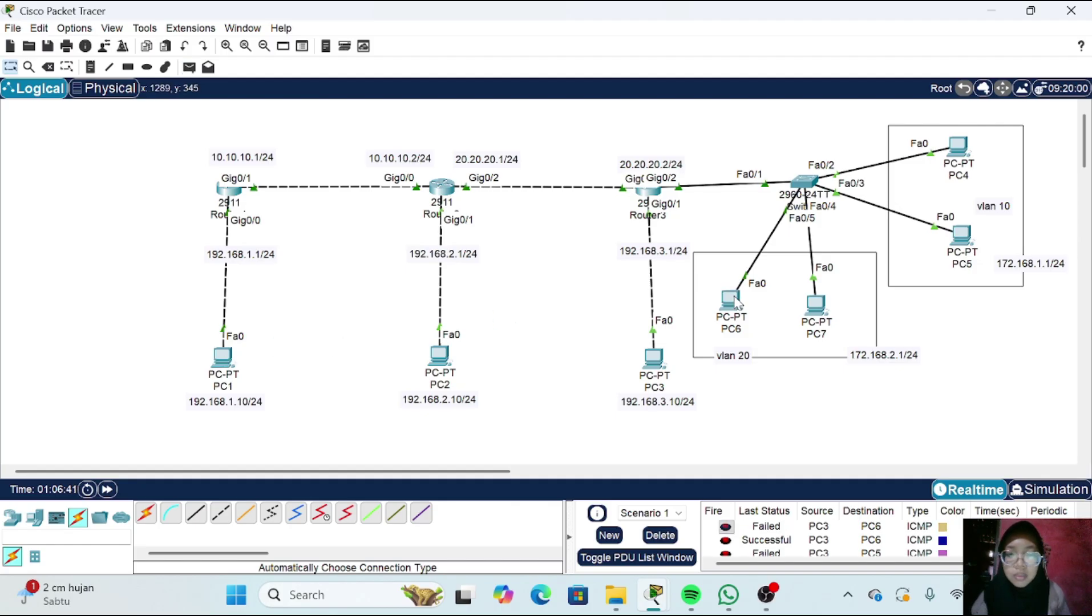
scroll(785, 537, down, 2)
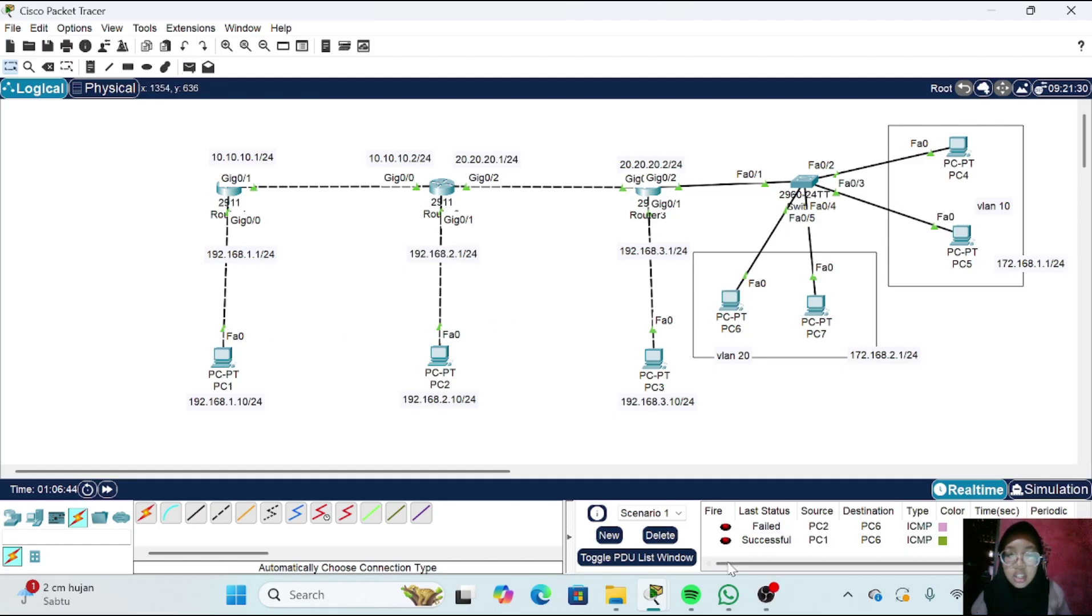
Create a new PDU scenario and send a simple PDU from PC1 to PC4 in VLAN 10
click(609, 536)
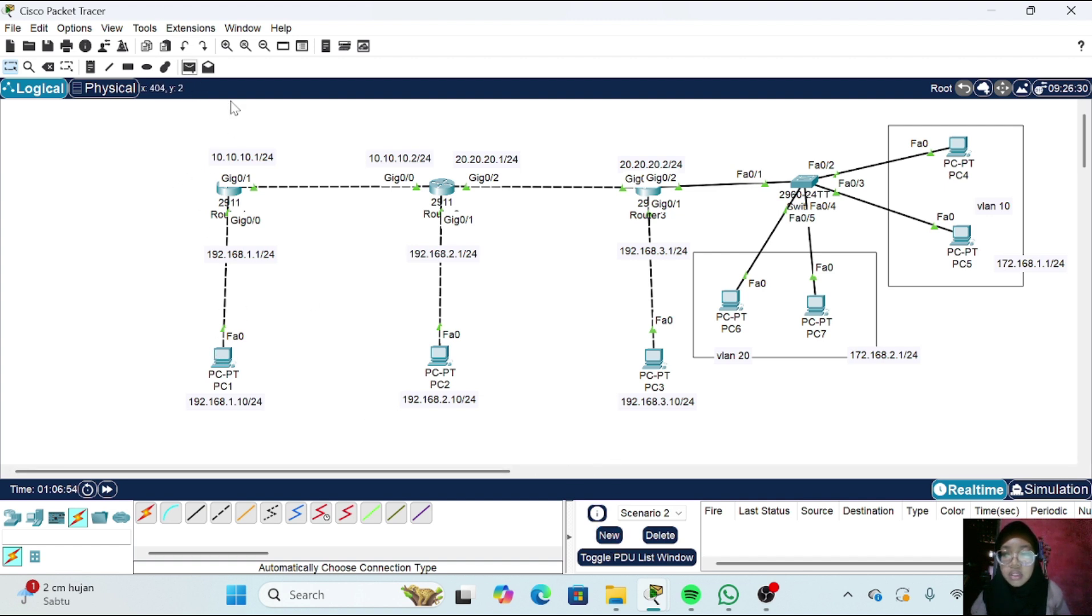
click(189, 68)
click(212, 352)
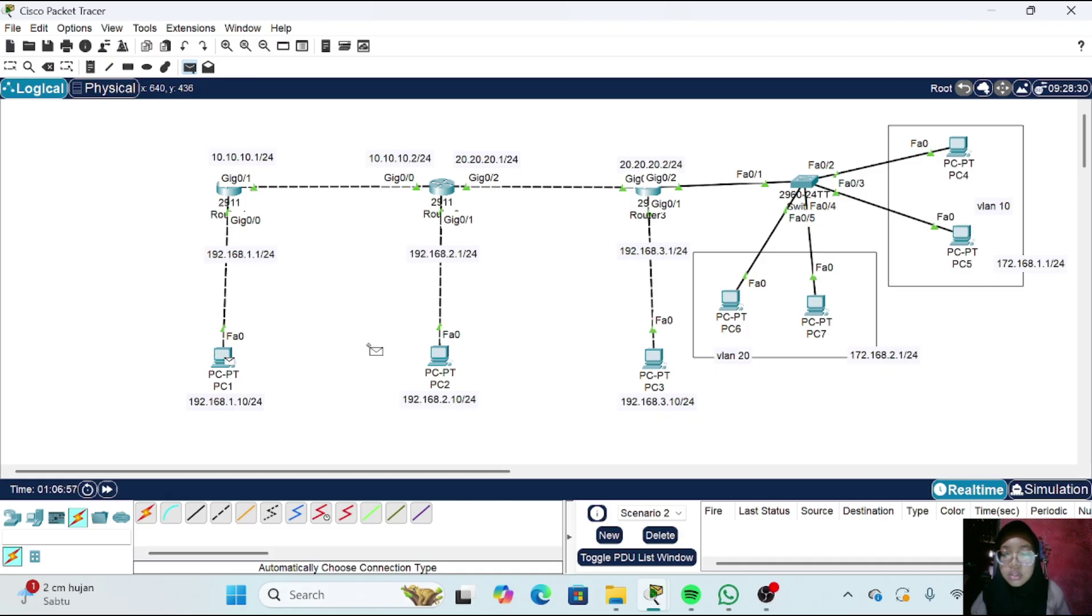
click(958, 147)
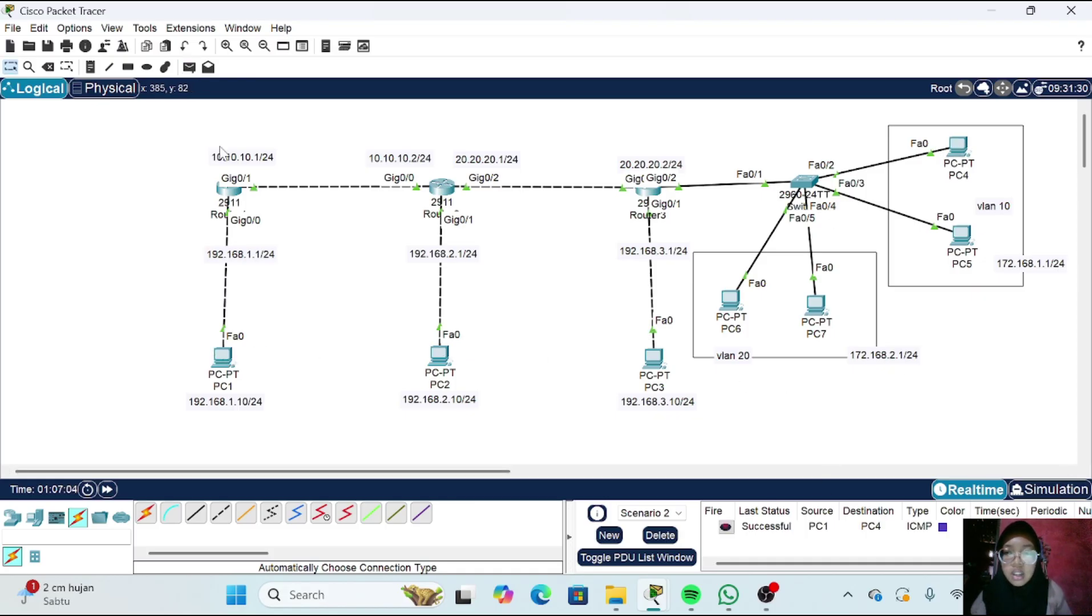
Send simple PDUs from PC2 to PC7 in VLAN 20 and from PC2 to PC5 in VLAN 10
click(190, 66)
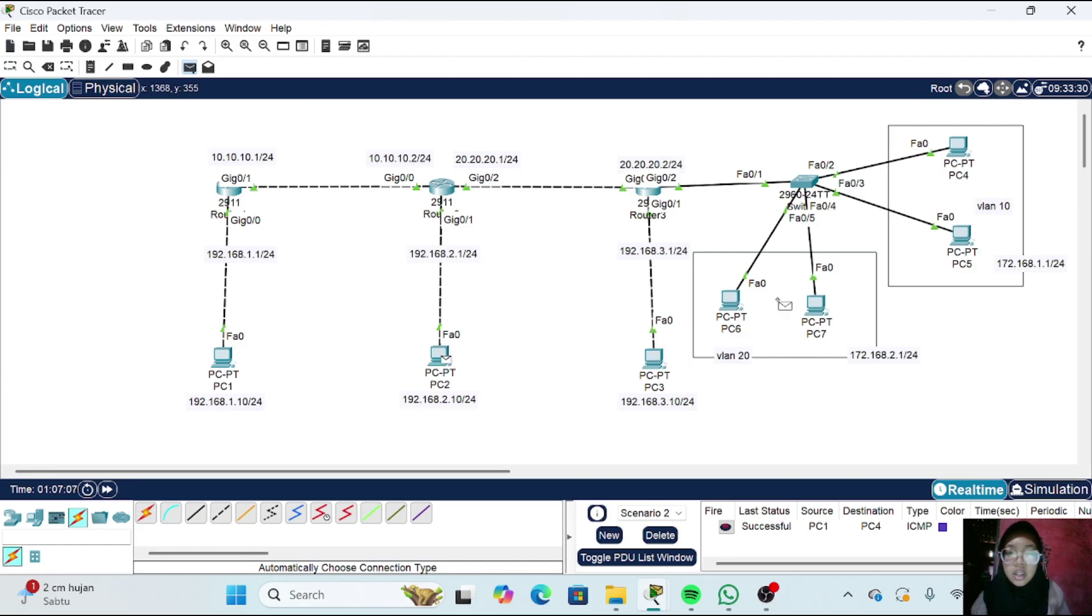
click(816, 305)
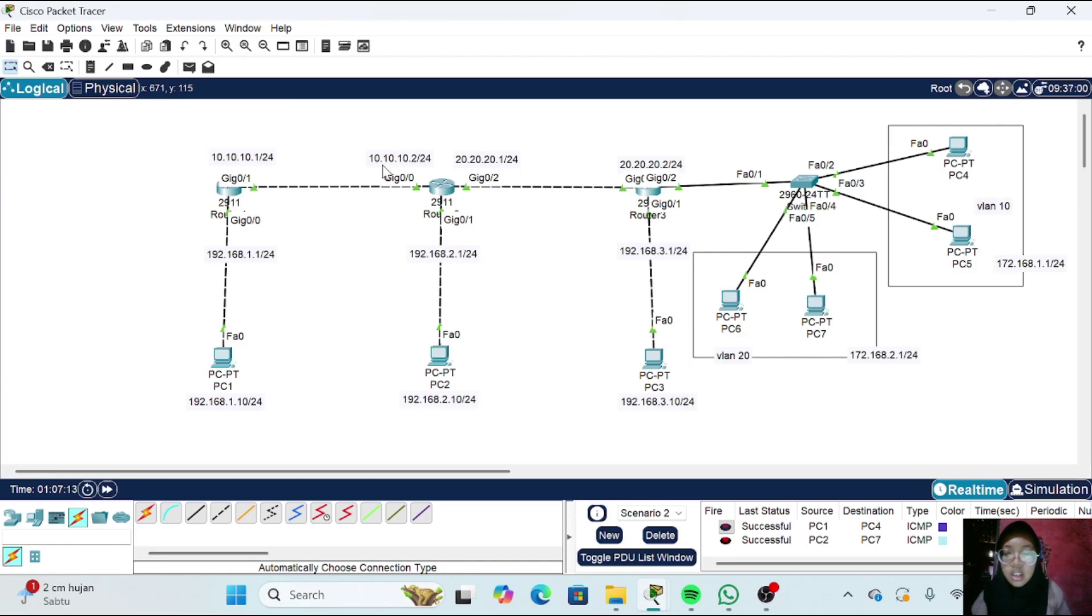
click(189, 67)
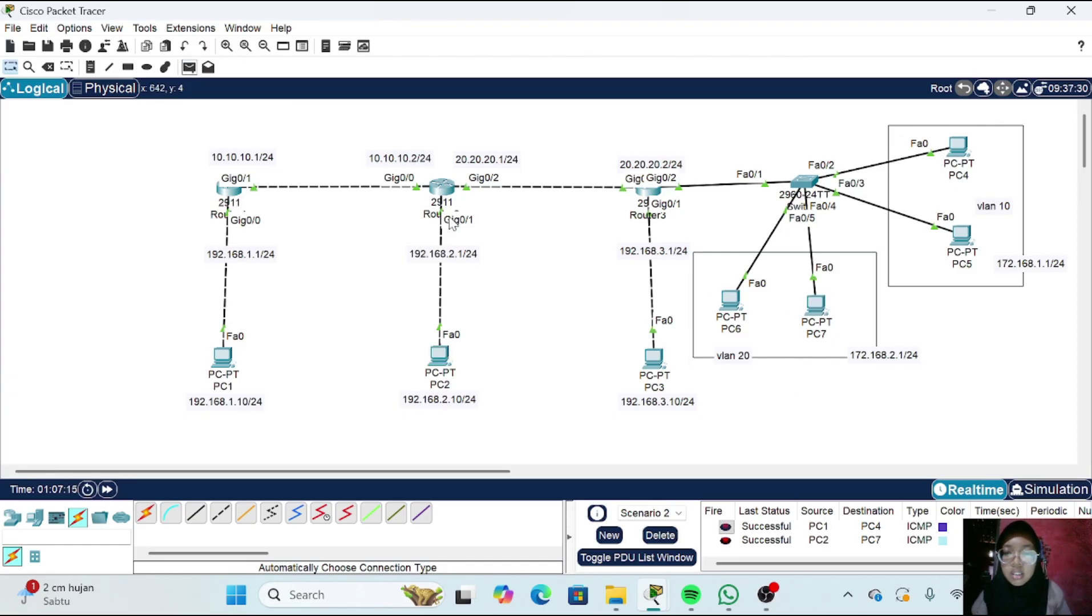
click(188, 68)
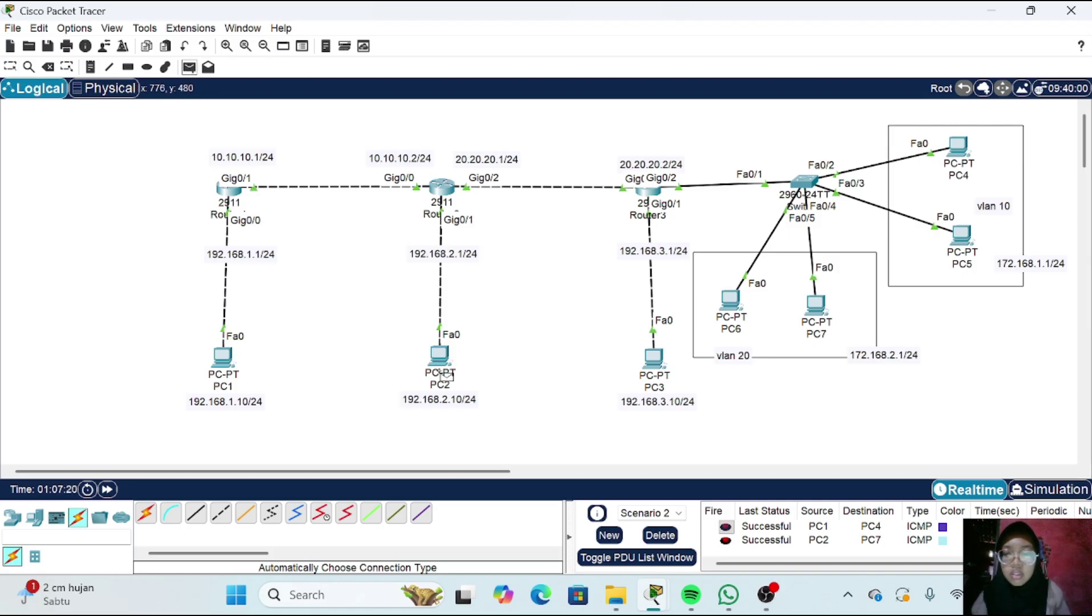
click(950, 235)
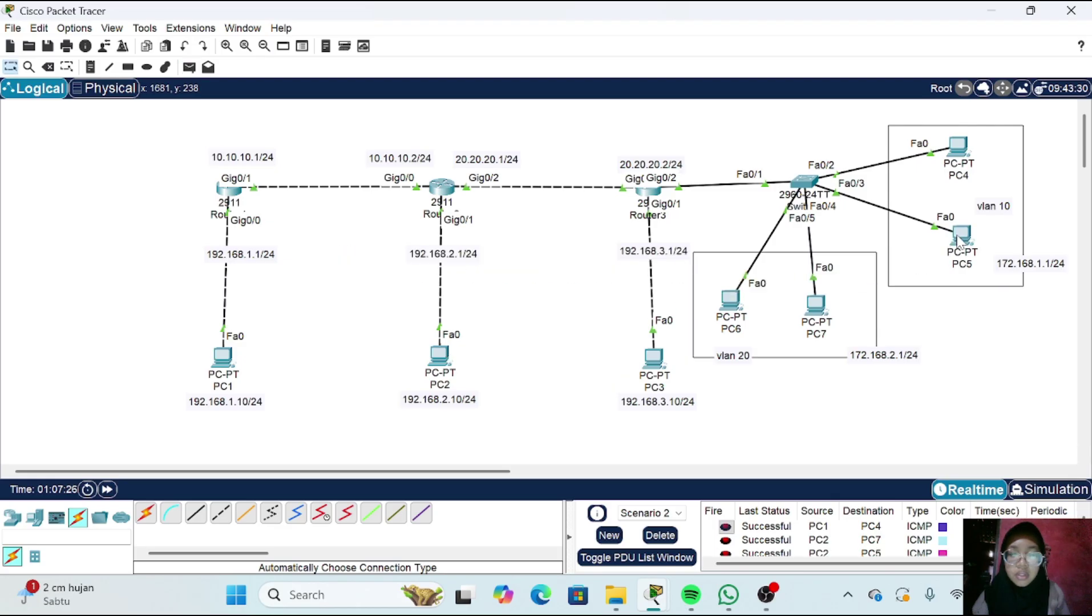